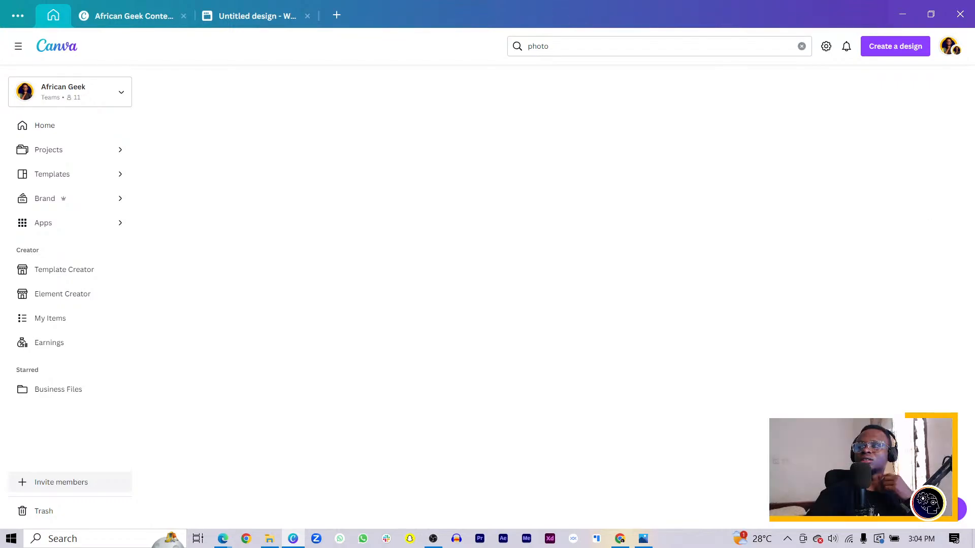
Step: Expand the design results for "photo" twice and open the "60+ Pro Photo Descriptions for Canva" design
key(alt+Tab)
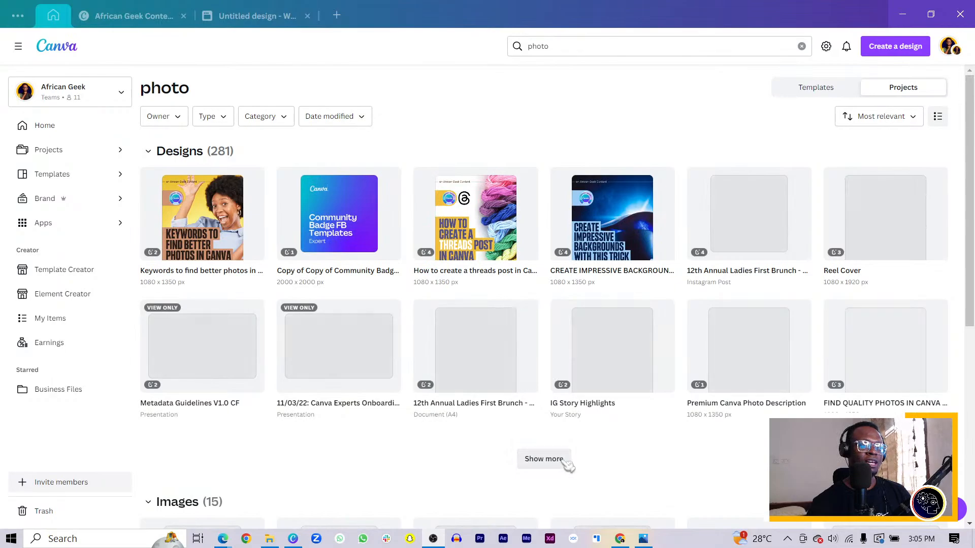
click(533, 462)
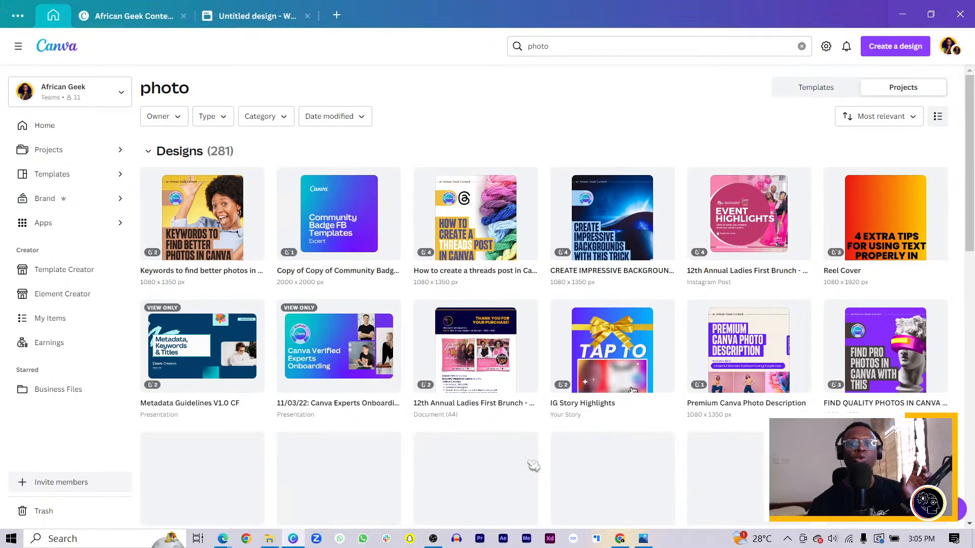
scroll(503, 421, down, 3)
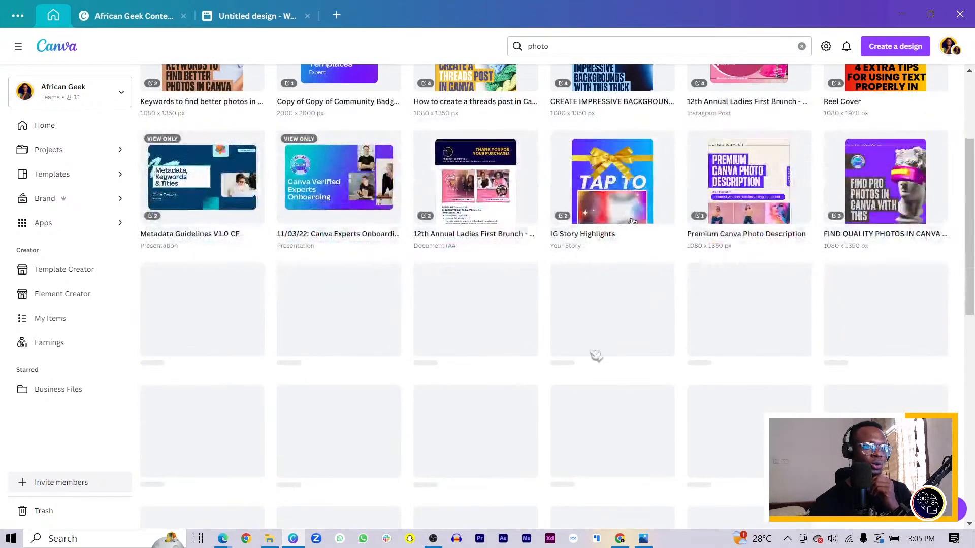
scroll(681, 249, down, 3)
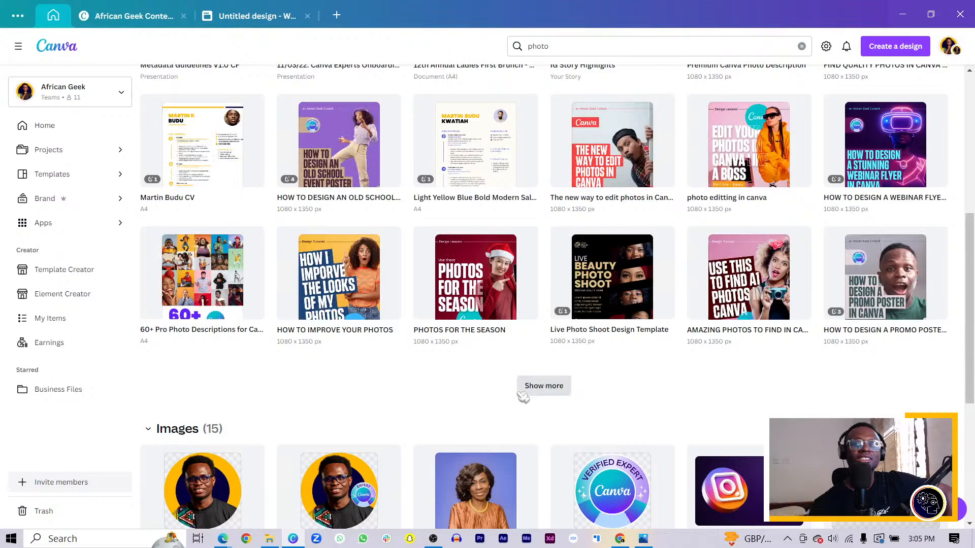
click(544, 387)
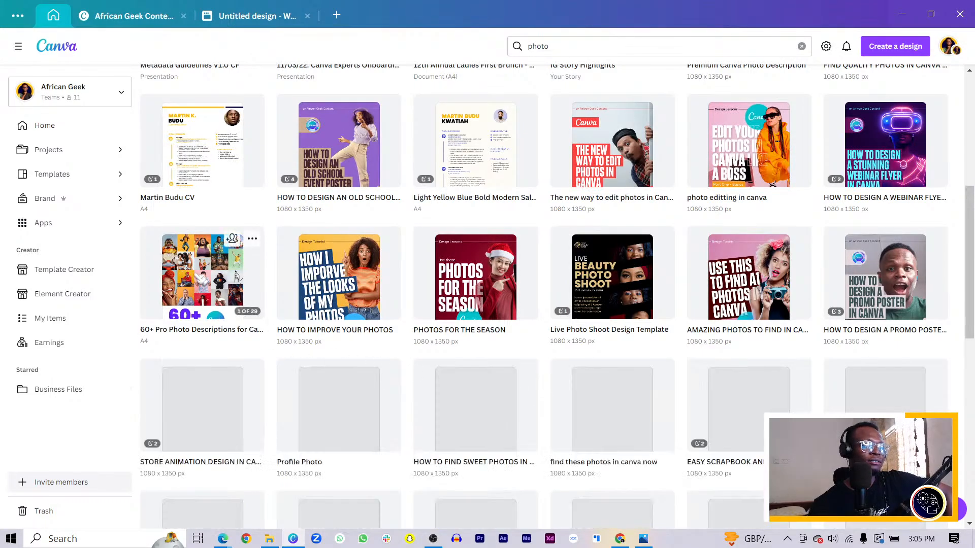
click(201, 280)
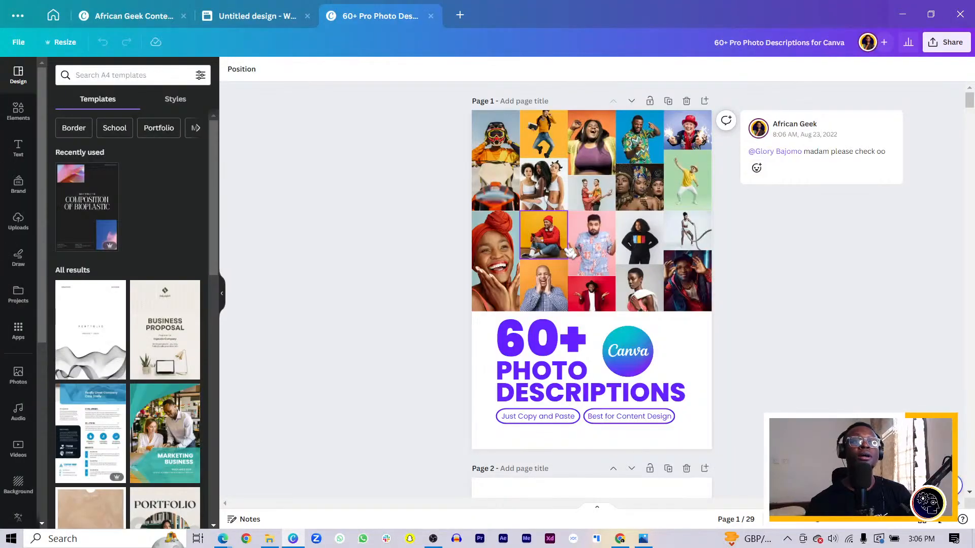
Step: Download only the current page, page 1, of the design as a PNG
click(947, 42)
click(854, 297)
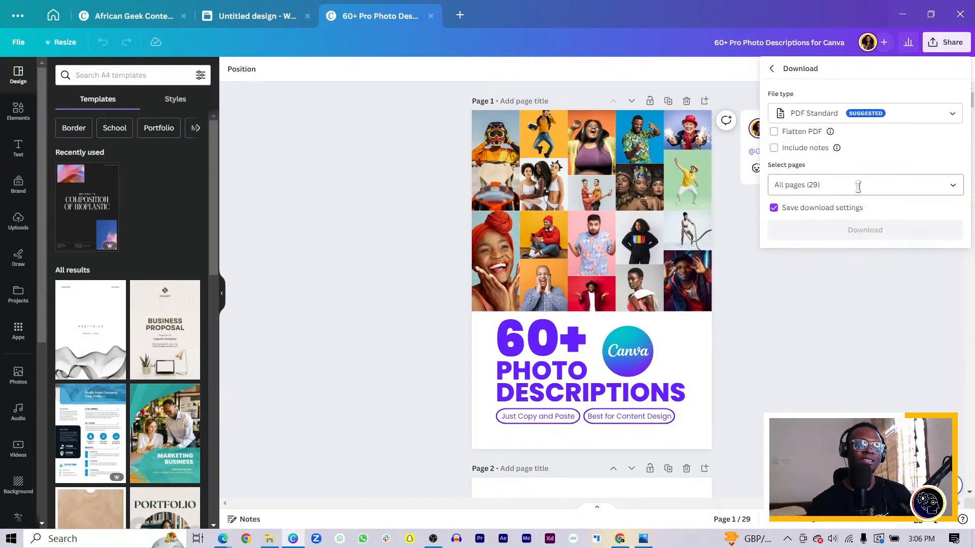
click(858, 113)
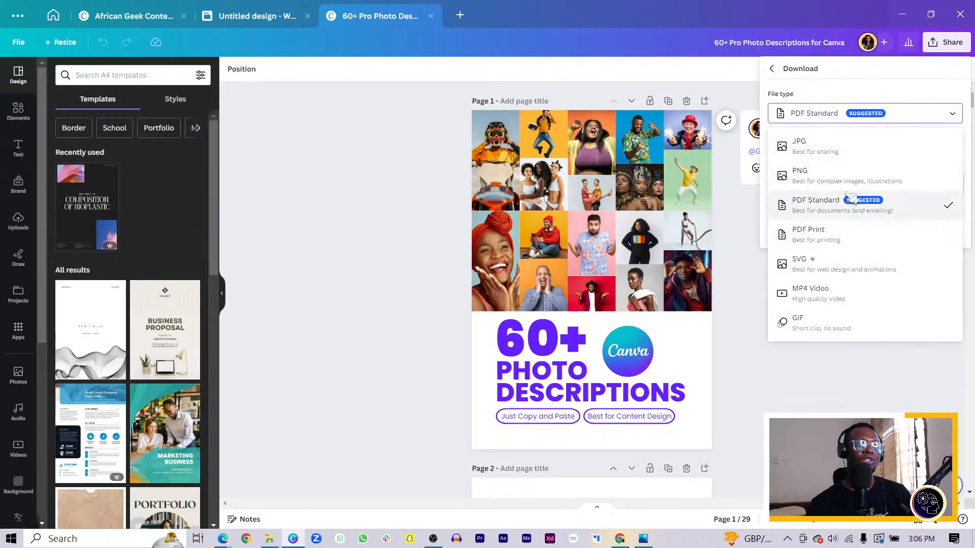
click(845, 180)
click(842, 228)
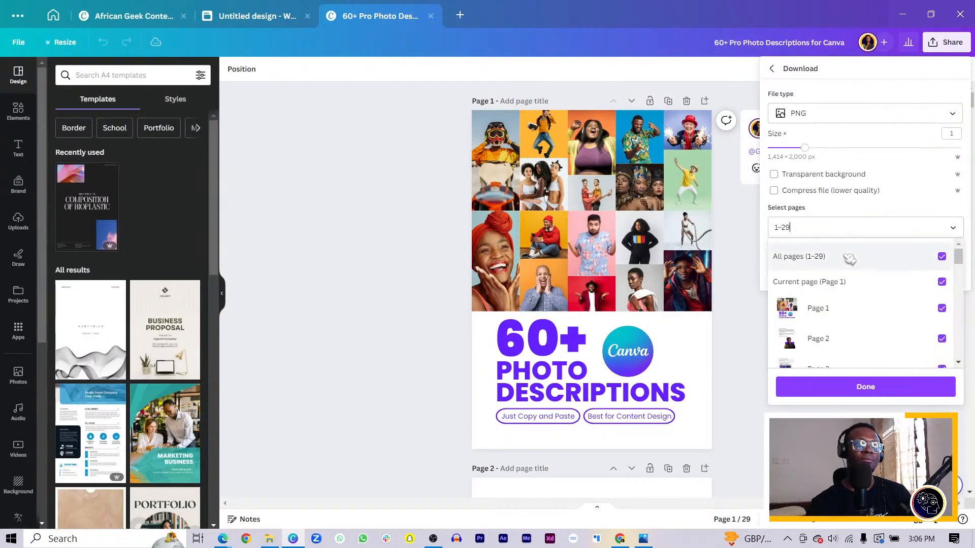
click(843, 281)
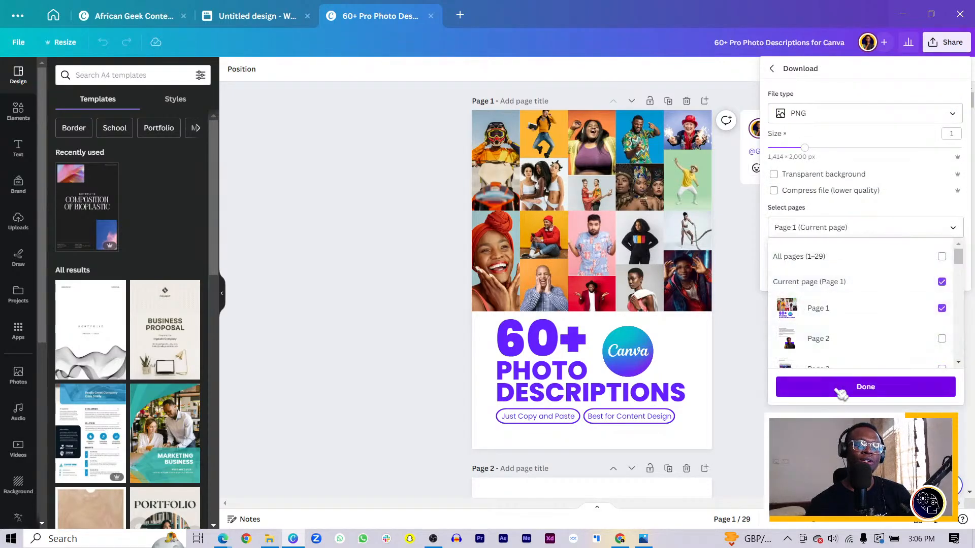
click(839, 389)
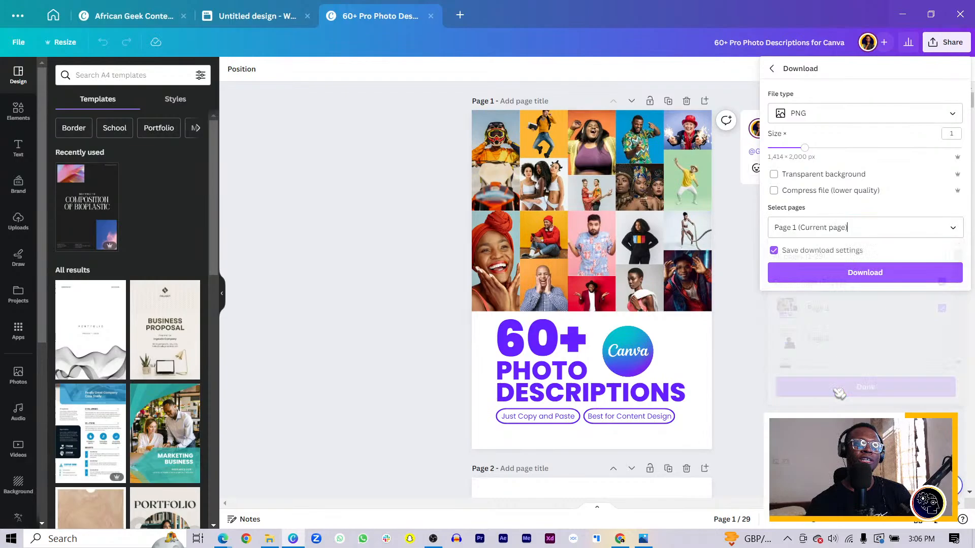
click(868, 273)
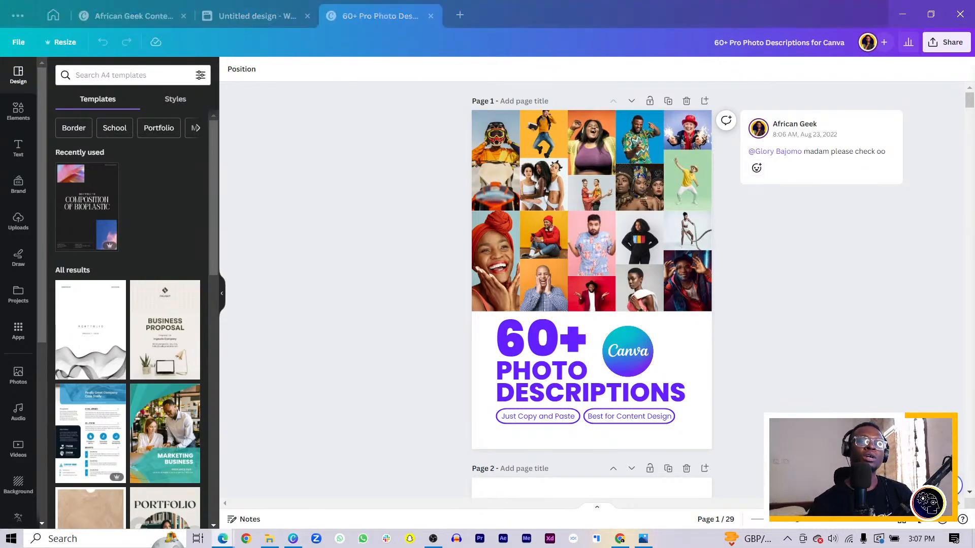
Step: Switch to a new Edge browser window and open the Mediamodifier dashboard at mediamodifier.com/dashboard
drag(971, 209, 224, 2)
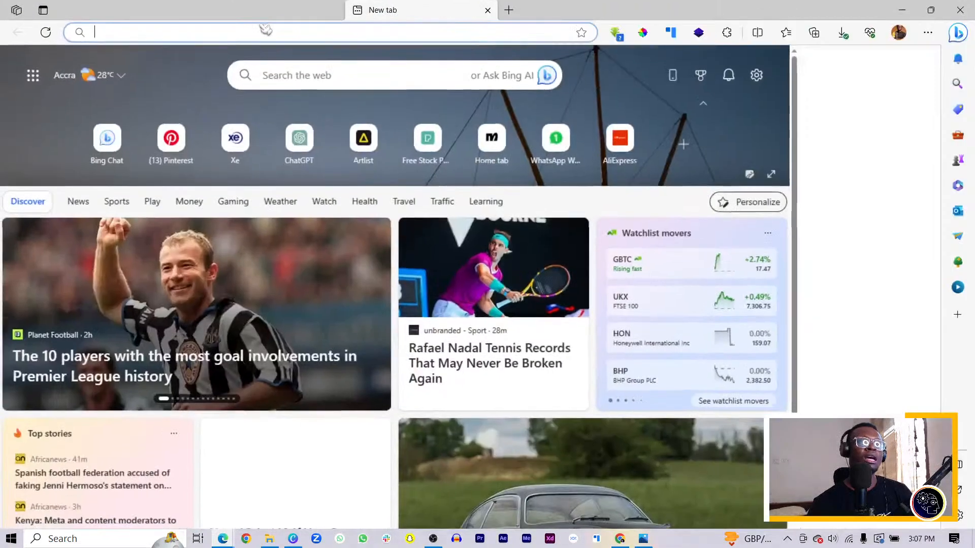
click(313, 32)
text(mo)
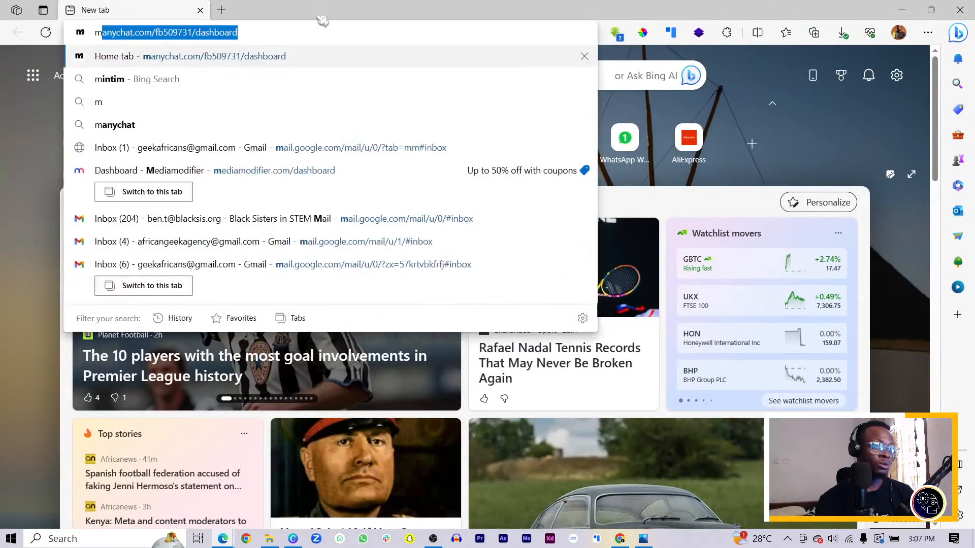
key(BackSpace)
key(BackSpace)
key(BackSpace)
text(mediamodifier)
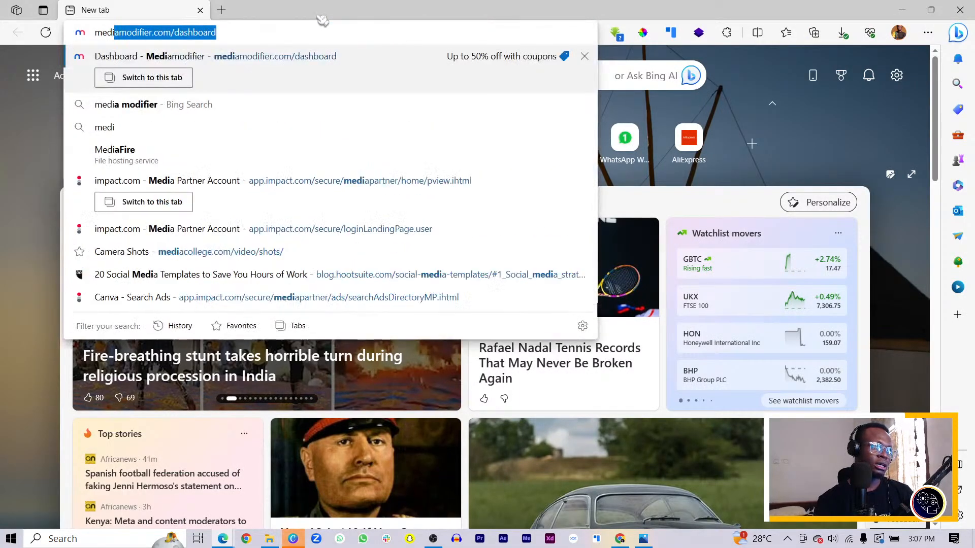
key(Return)
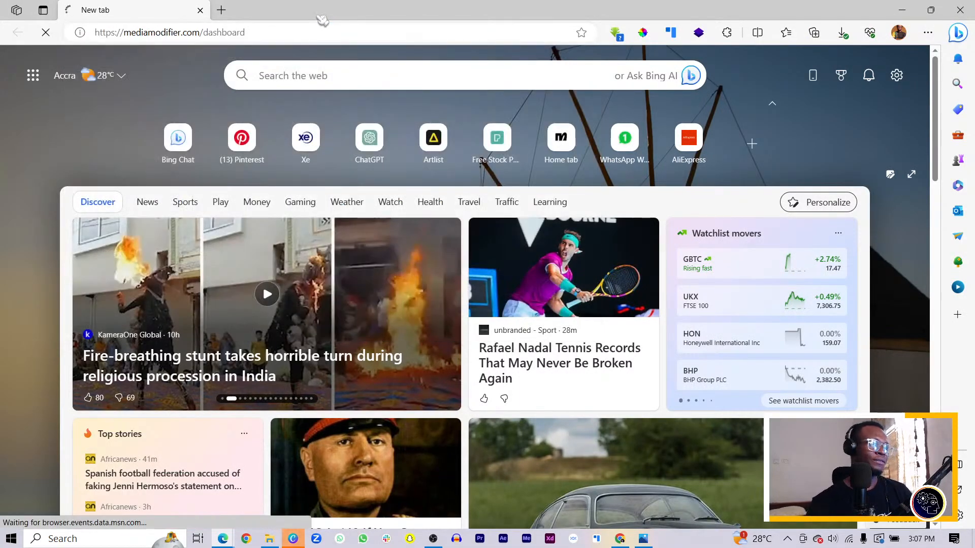
Step: Search all Mediamodifier mockups for "book" and browse the resulting book mockup templates
scroll(546, 281, down, 4)
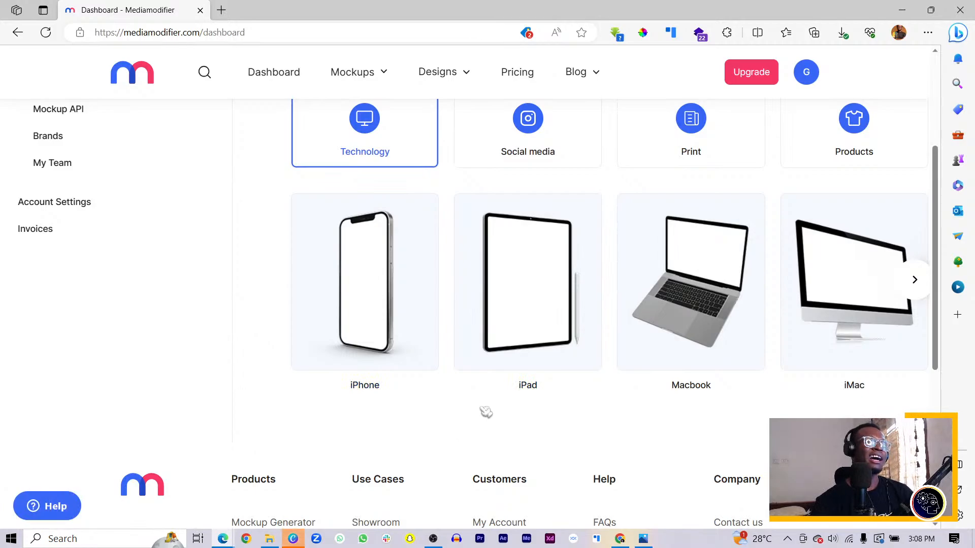
scroll(503, 330, down, 4)
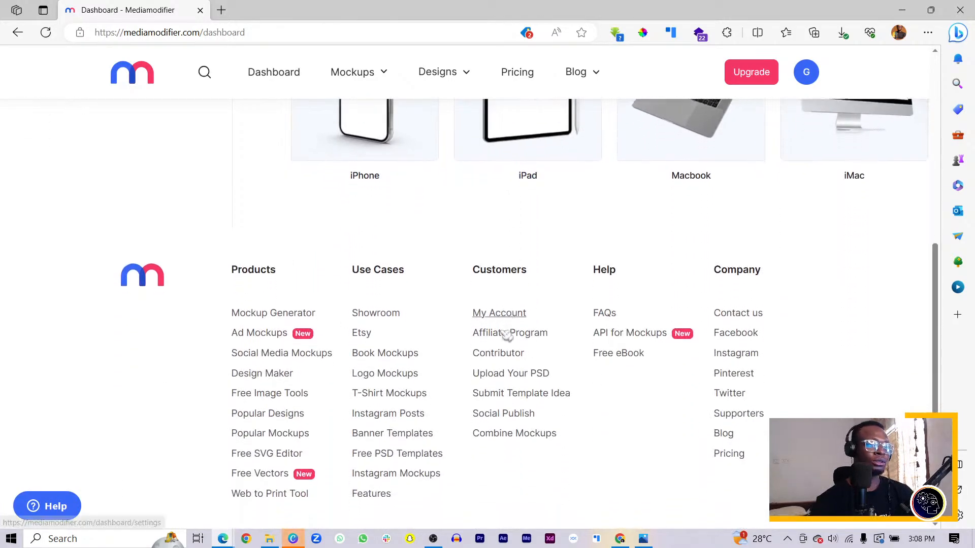
scroll(432, 358, up, 4)
scroll(431, 358, up, 4)
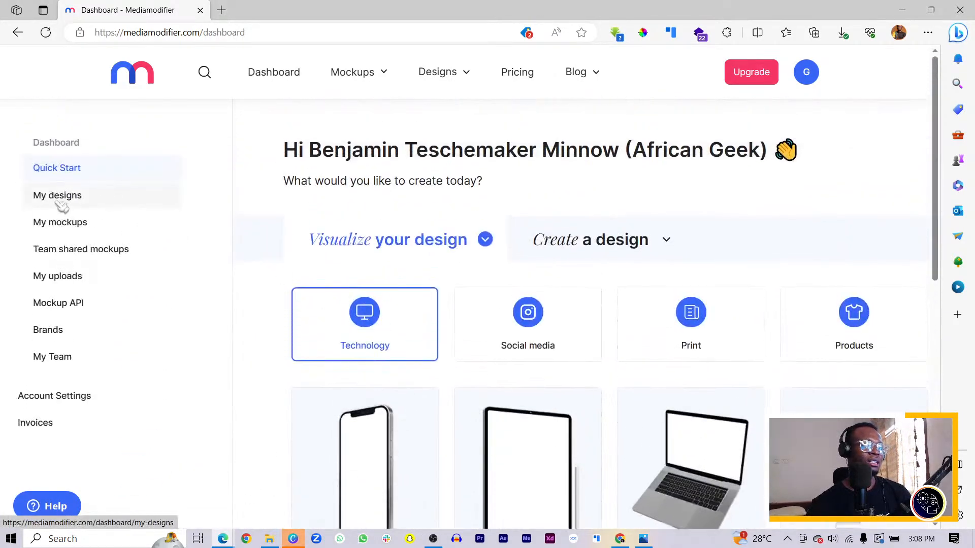
mouse_move(355, 74)
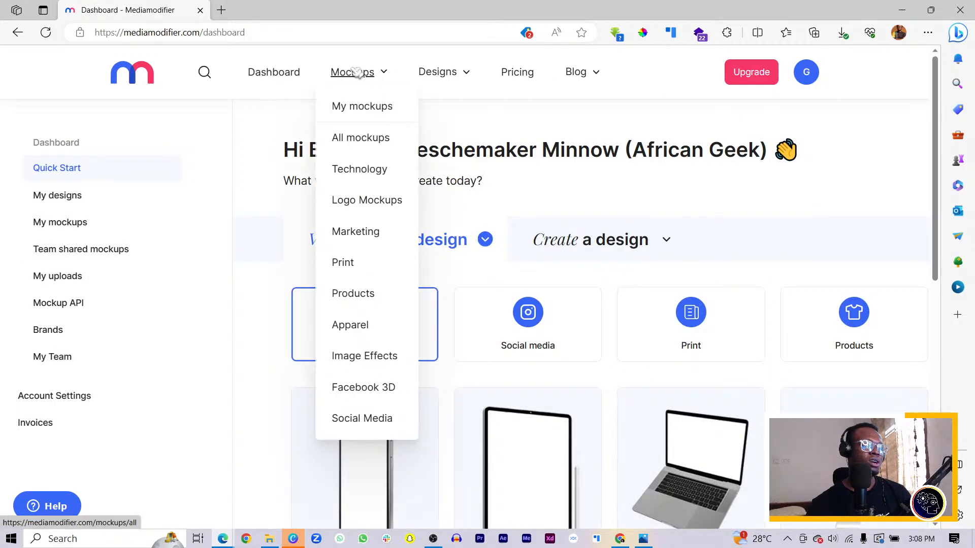
mouse_move(354, 152)
click(362, 127)
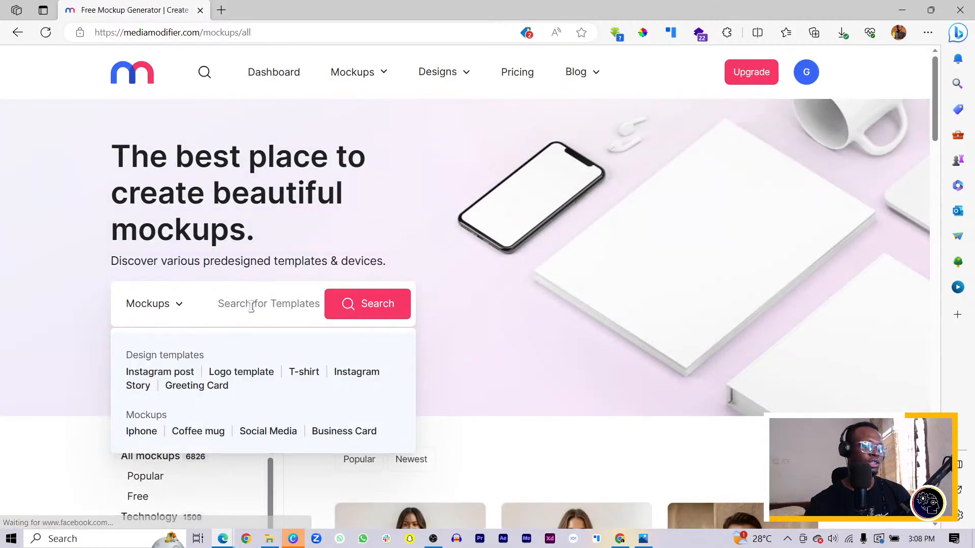
text(book)
key(Return)
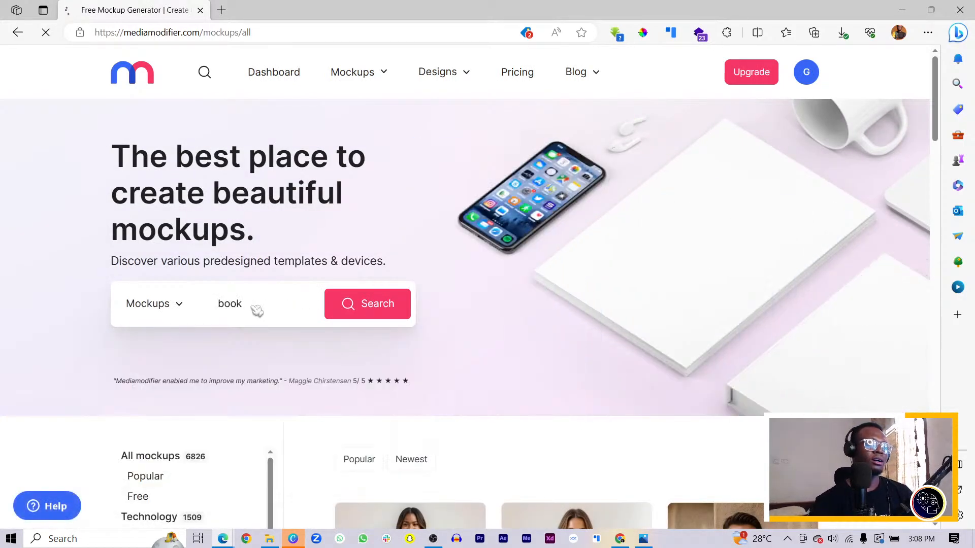
scroll(430, 311, down, 3)
scroll(430, 311, down, 4)
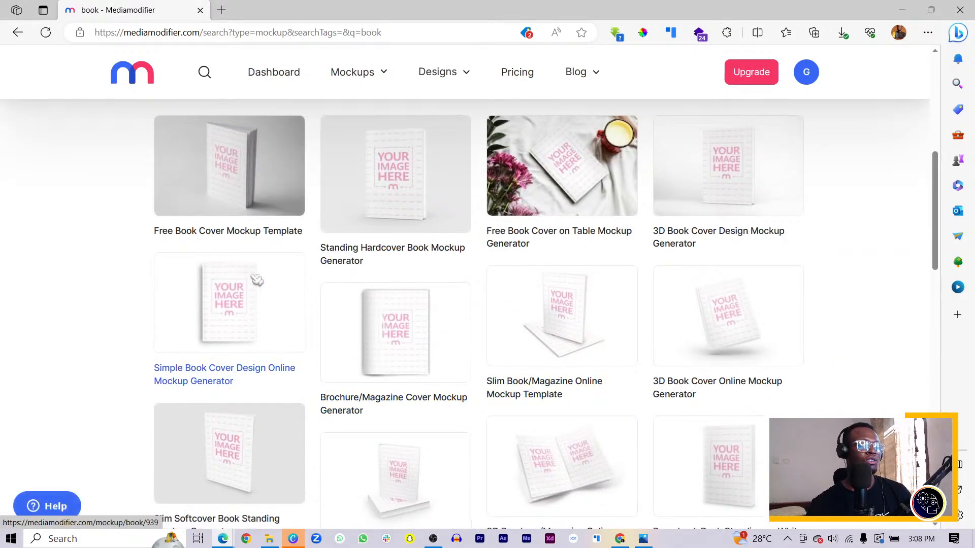
scroll(257, 279, down, 3)
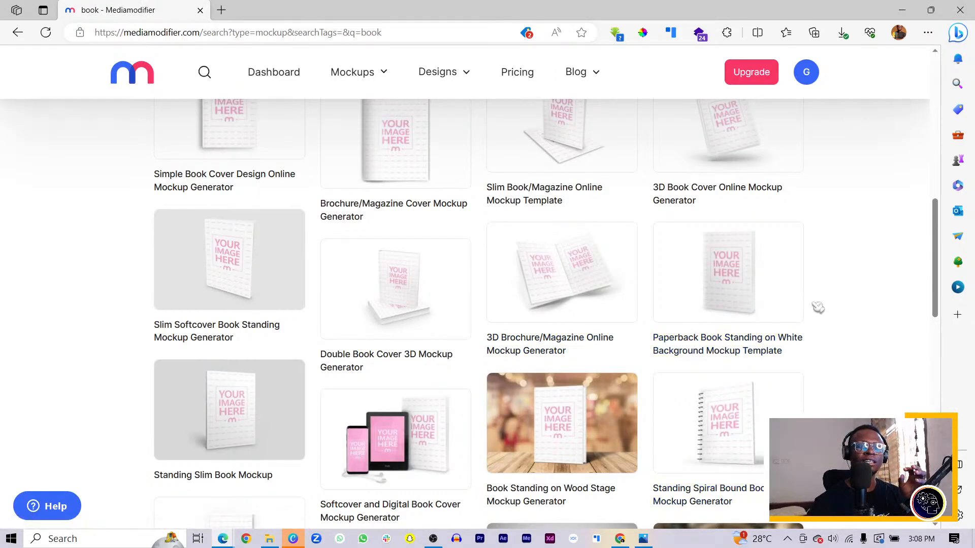
scroll(392, 352, up, 4)
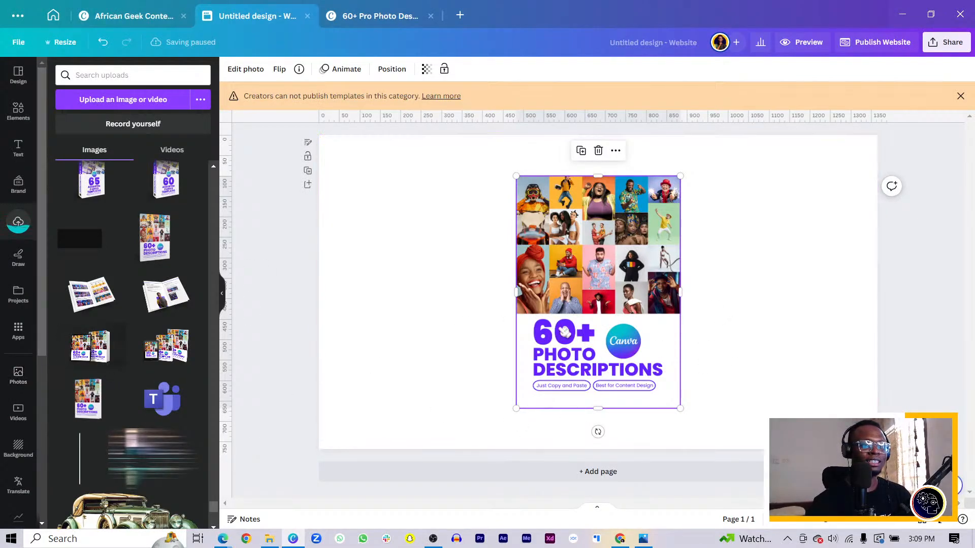
Step: Switch to the untitled website design in Canva, move the photo descriptions cover image up and left on the page, and return to Mediamodifier
drag(593, 333, 499, 314)
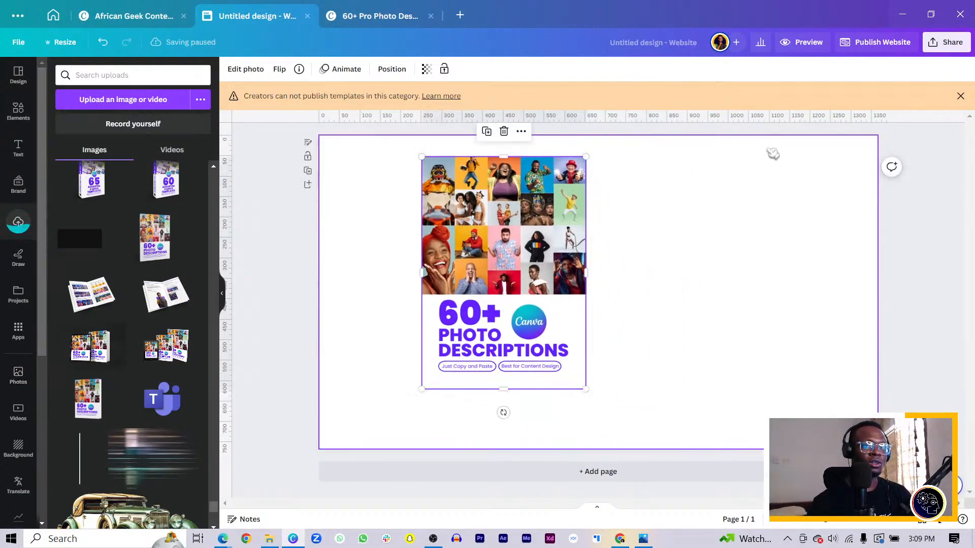
click(912, 16)
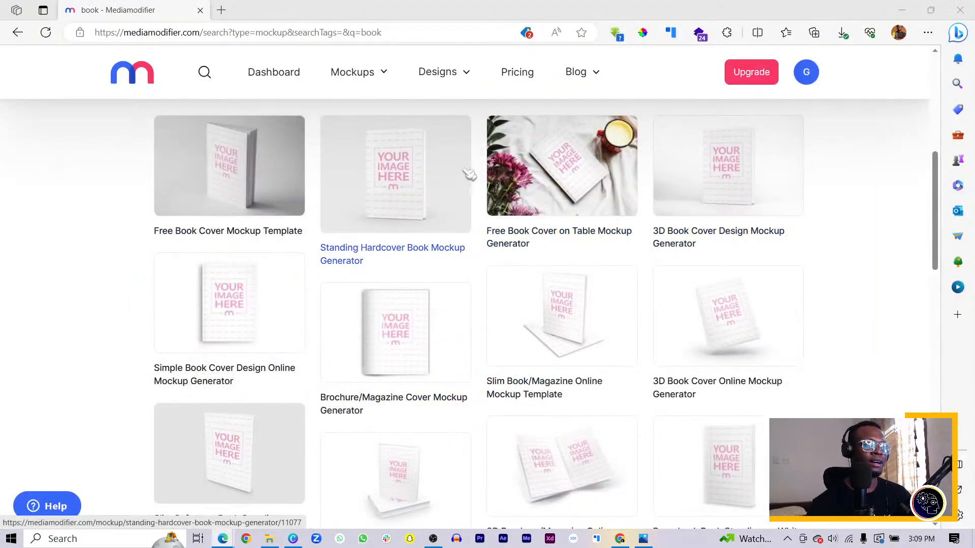
Step: Open the 3D Book Cover Online Mockup Generator from the book results and look over its editing options
scroll(481, 181, up, 6)
scroll(482, 180, down, 6)
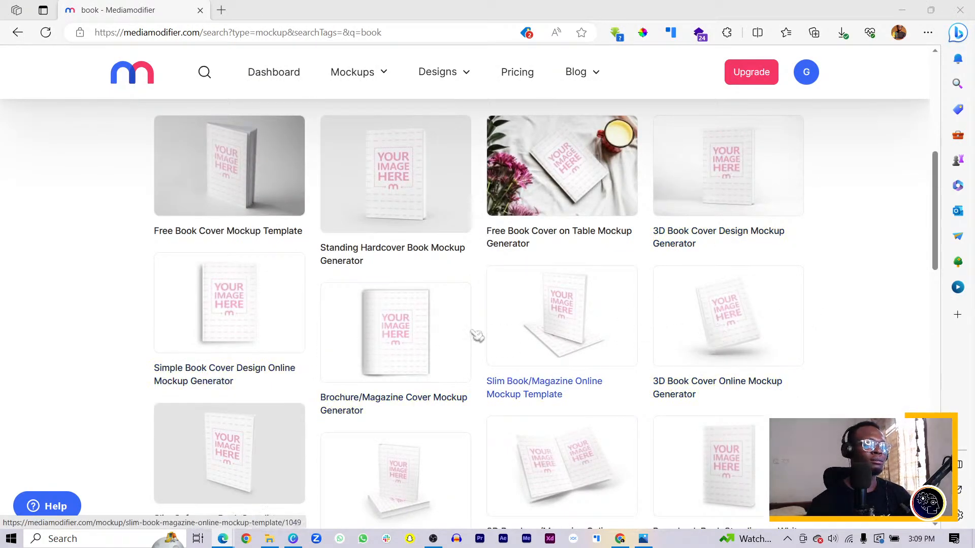
click(745, 330)
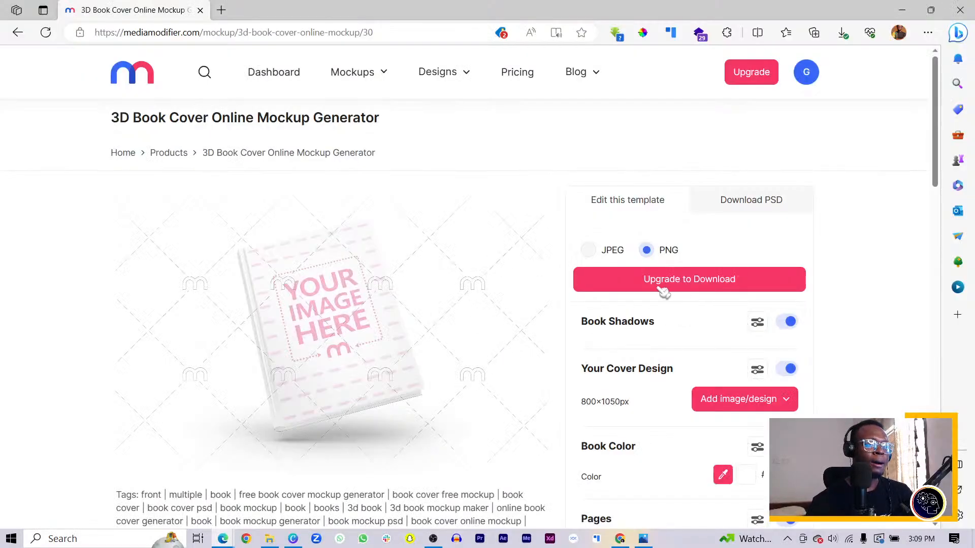
scroll(492, 316, down, 6)
scroll(491, 315, up, 3)
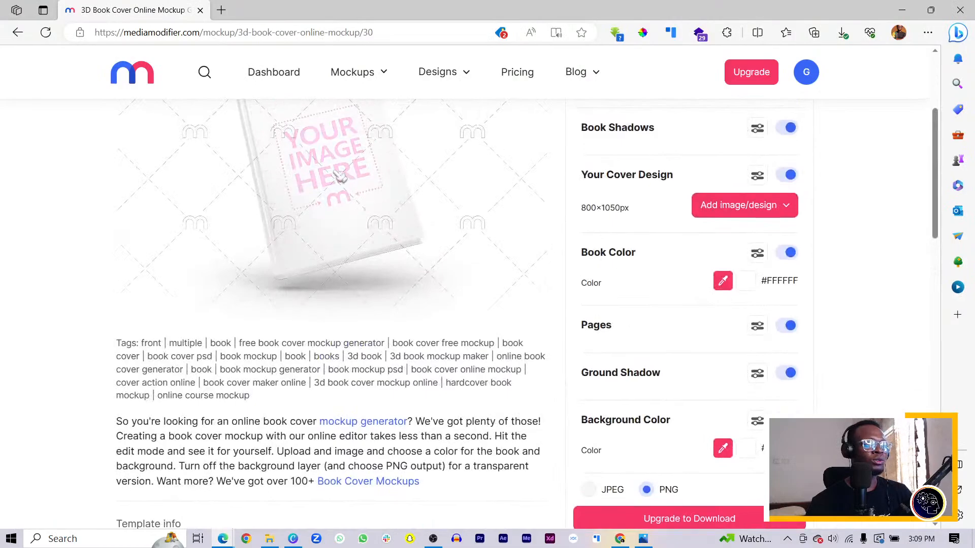
scroll(386, 183, up, 3)
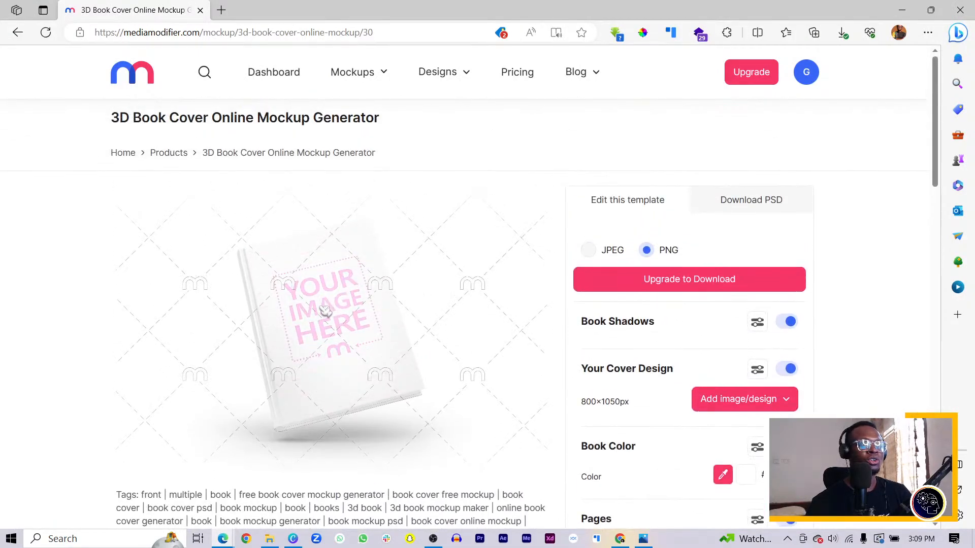
click(337, 299)
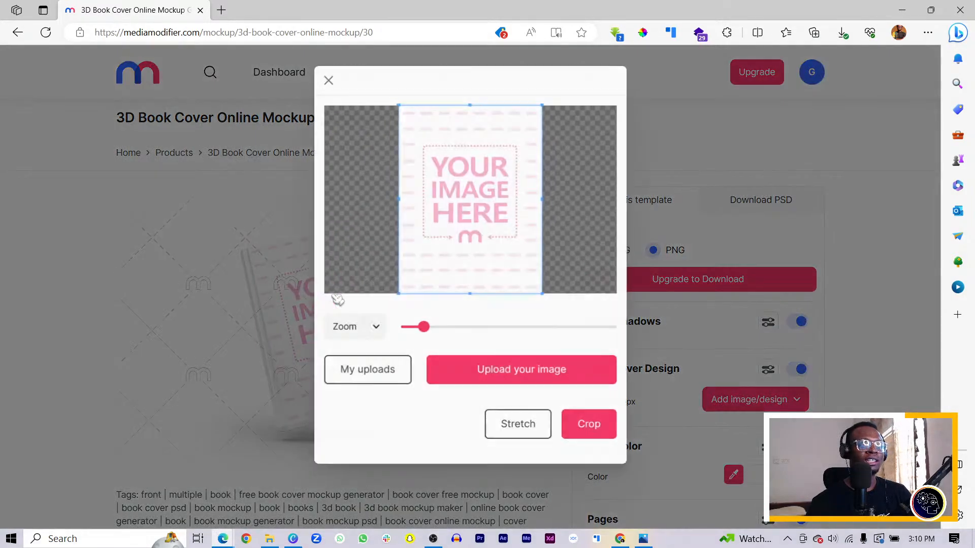
click(387, 375)
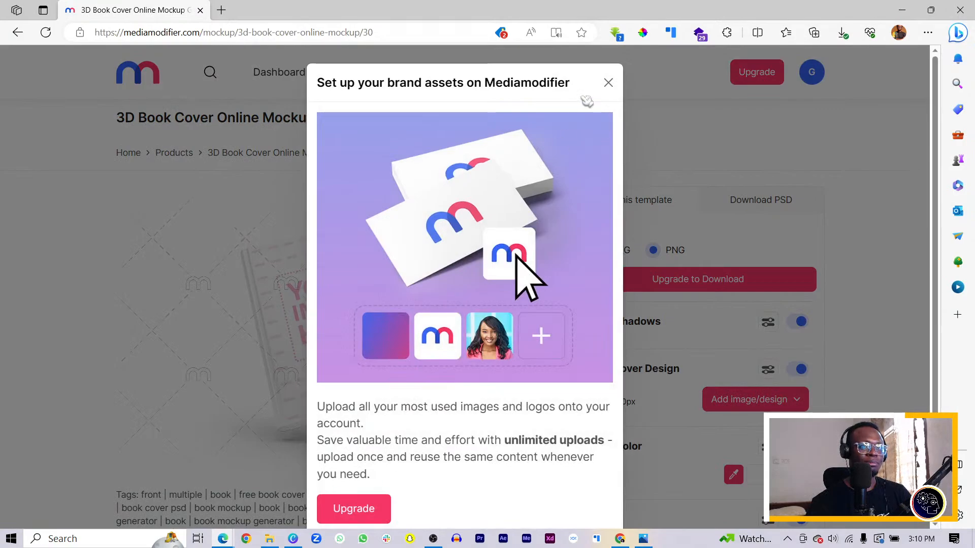
click(609, 83)
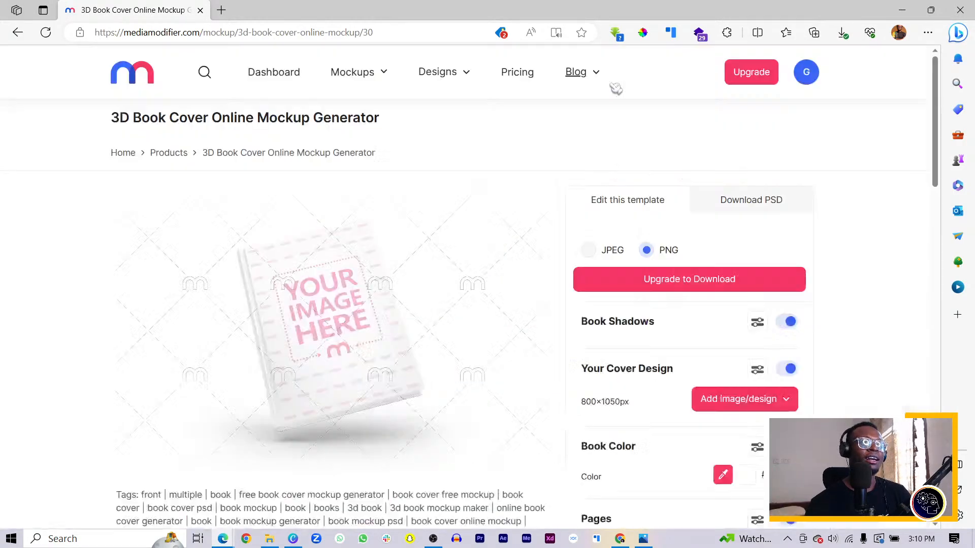
Step: Upload the downloaded 60+ Photo Descriptions cover image from the Downloads folder as the book mockup's cover design
click(325, 361)
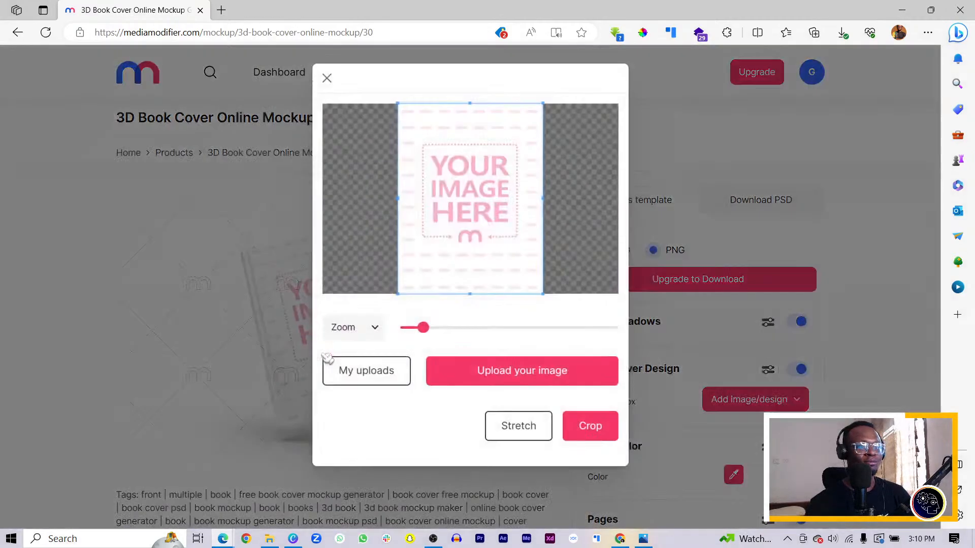
click(507, 382)
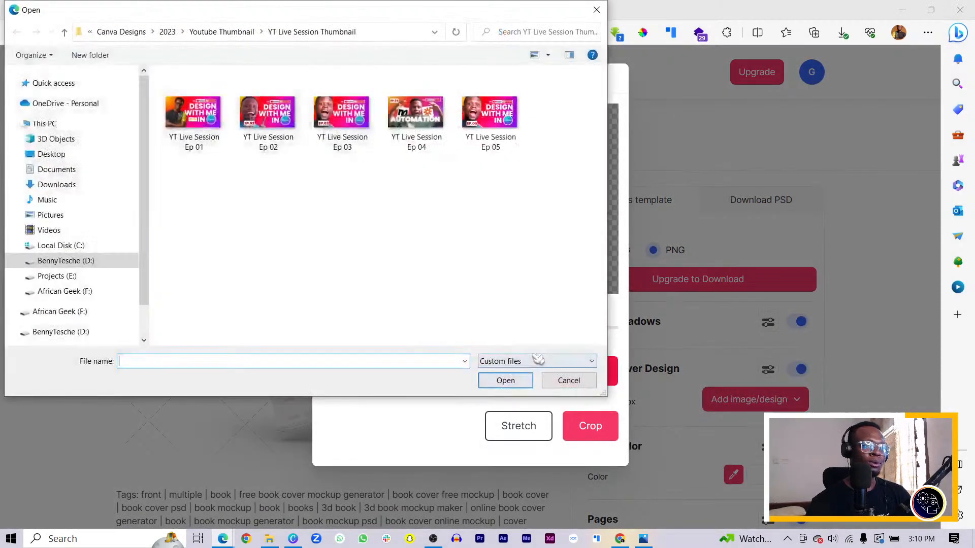
click(73, 188)
double_click(185, 104)
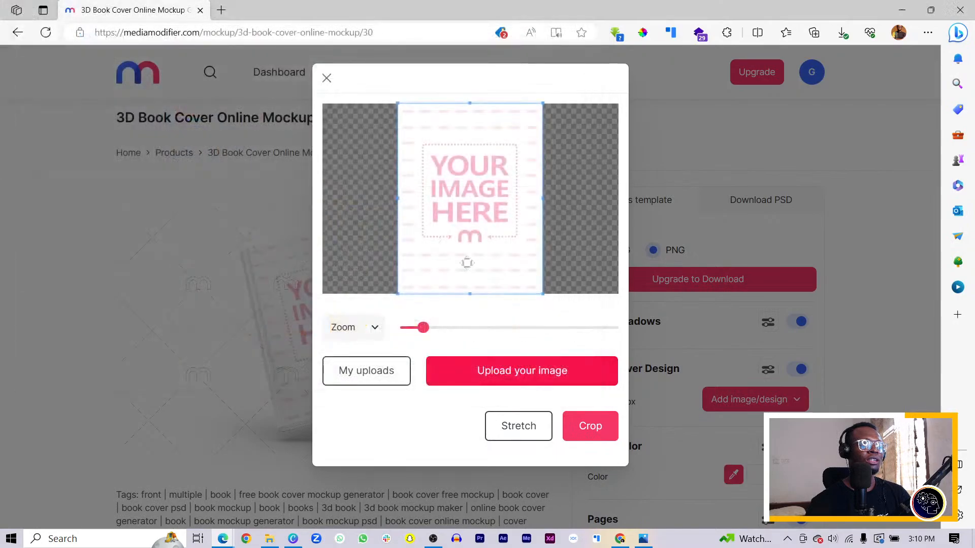
Step: Position the uploaded cover image within the cover frame and apply it to the 3D book with Crop
click(518, 427)
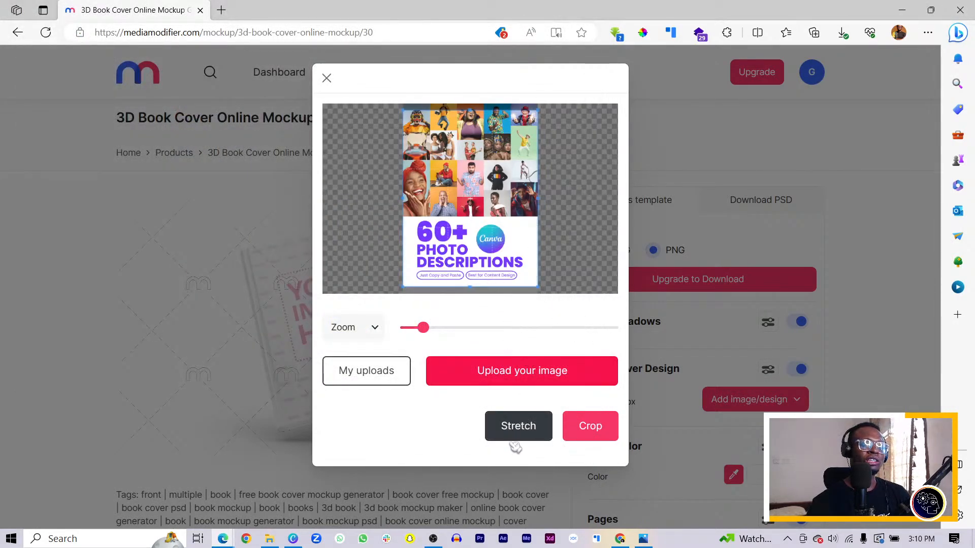
click(515, 429)
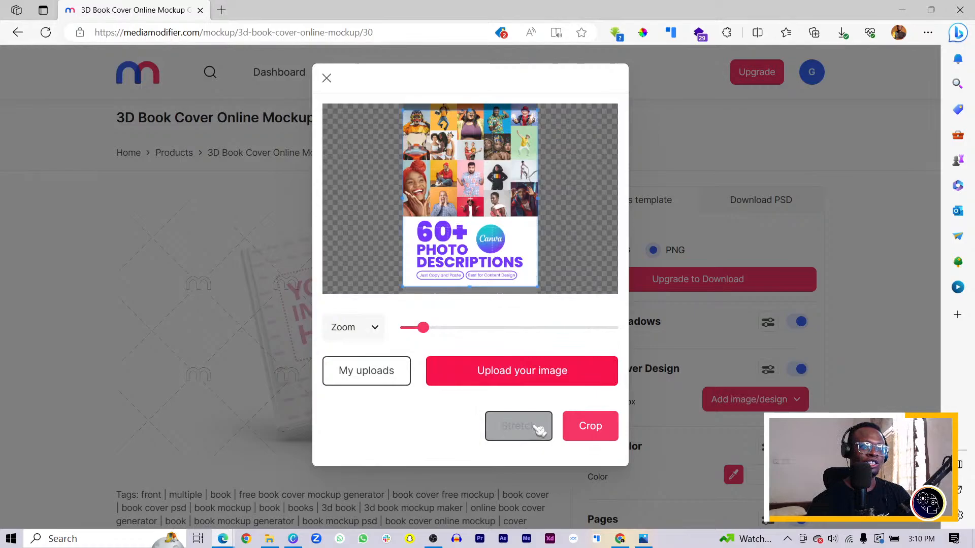
click(599, 429)
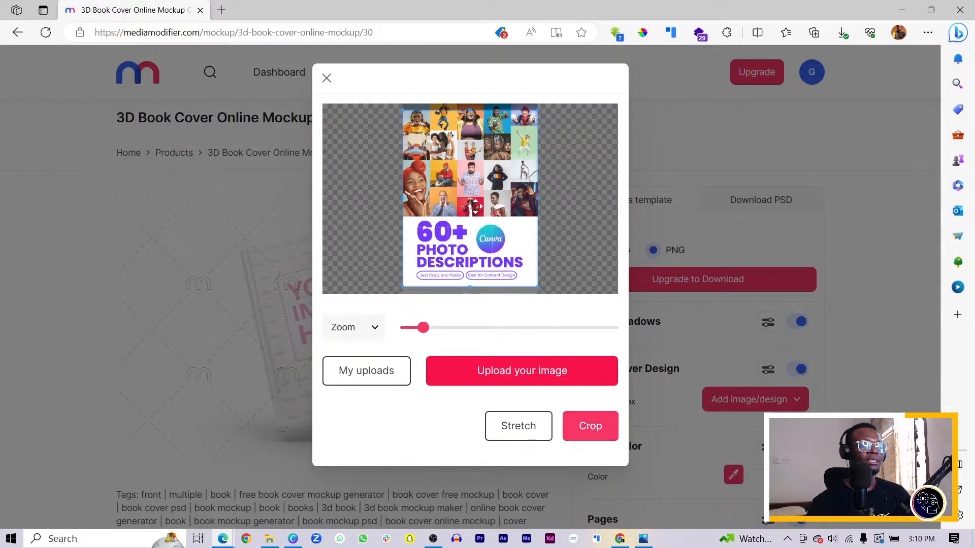
drag(475, 206, 476, 205)
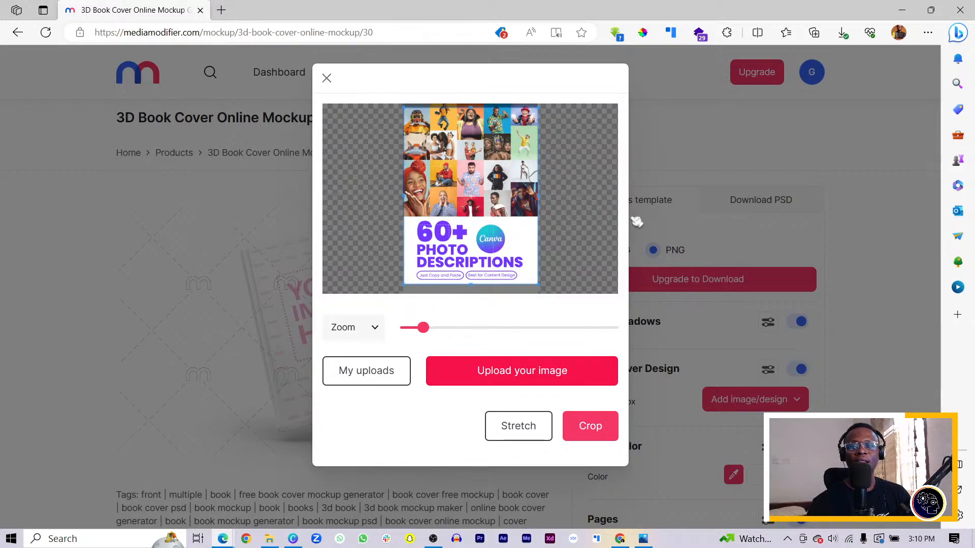
click(591, 428)
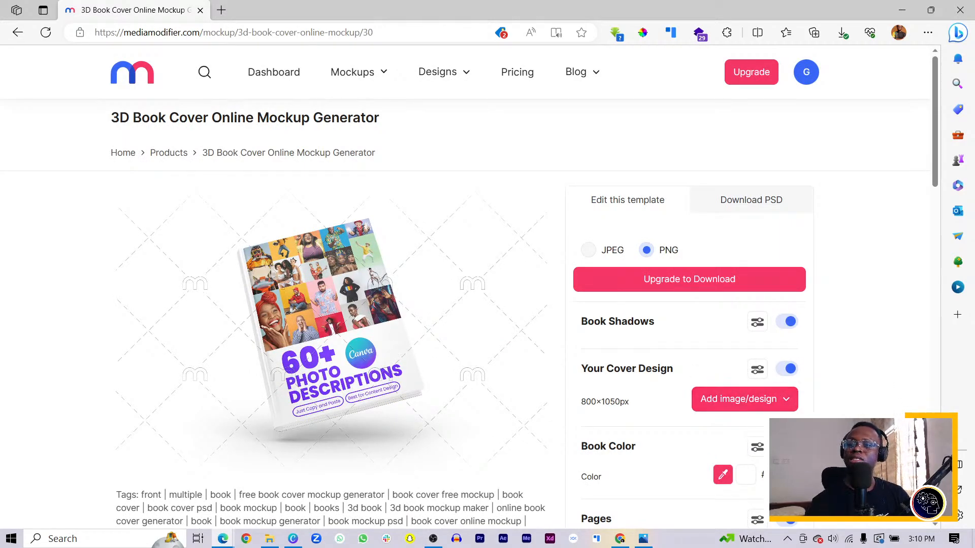
click(398, 31)
click(192, 32)
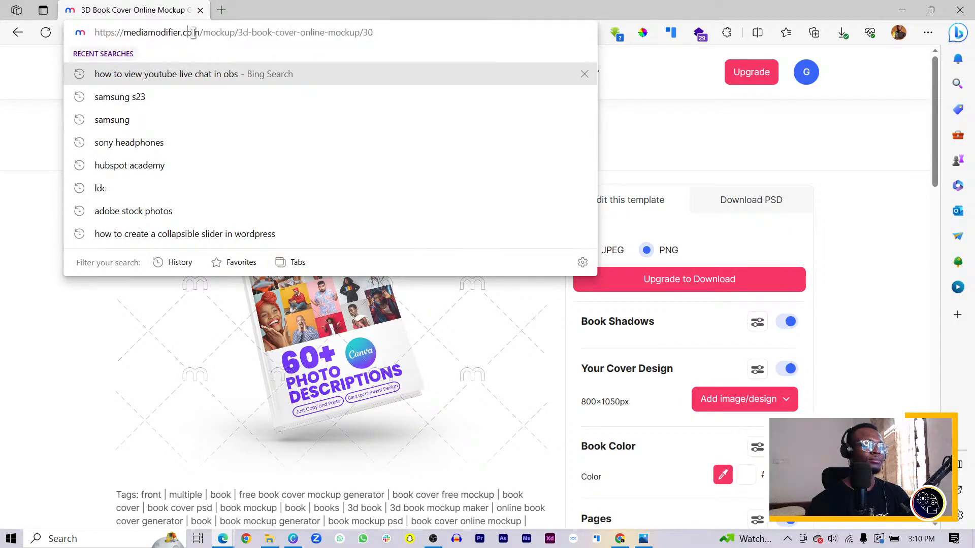
key(shift+Home)
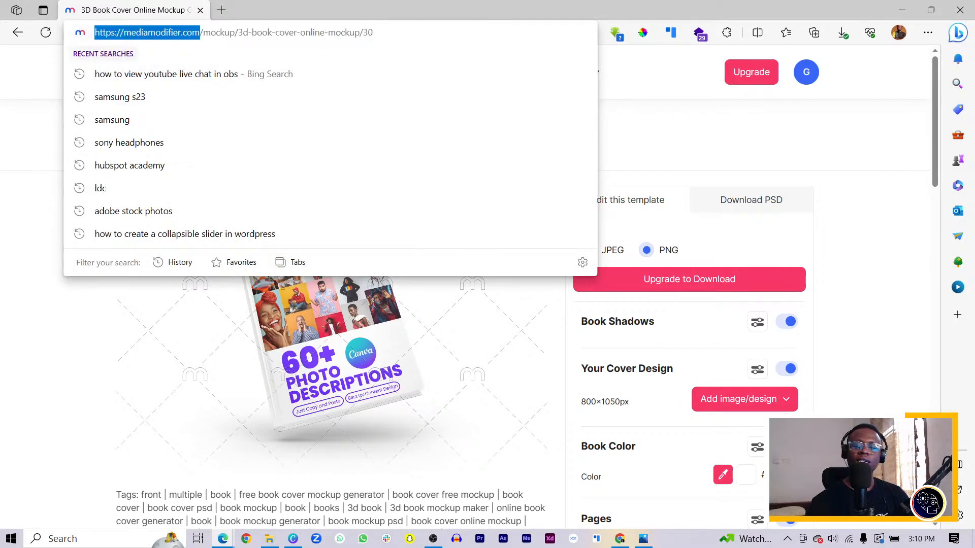
key(alt+Tab)
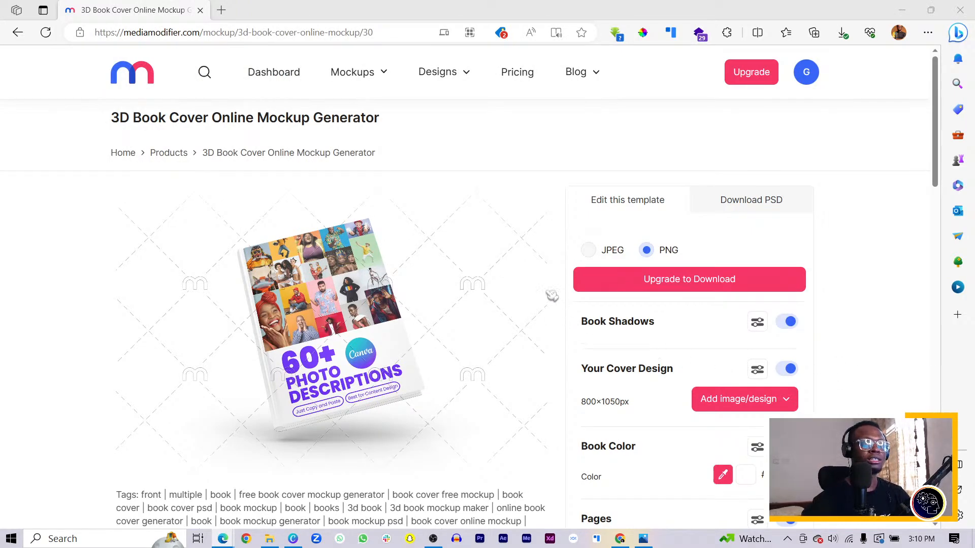
click(681, 156)
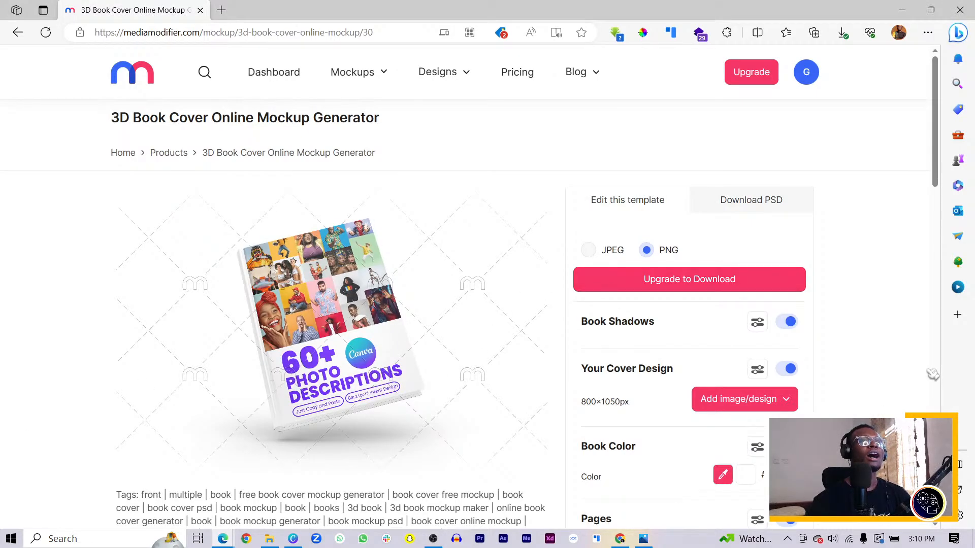
Step: Turn off the mockup's background color, and toggle the ground shadow off and back on
scroll(843, 371, down, 7)
scroll(858, 366, up, 4)
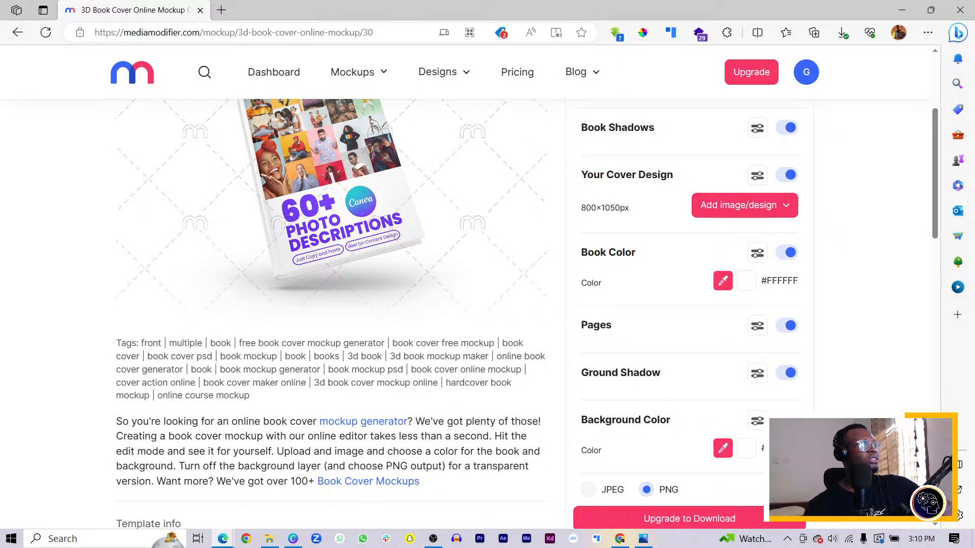
click(787, 421)
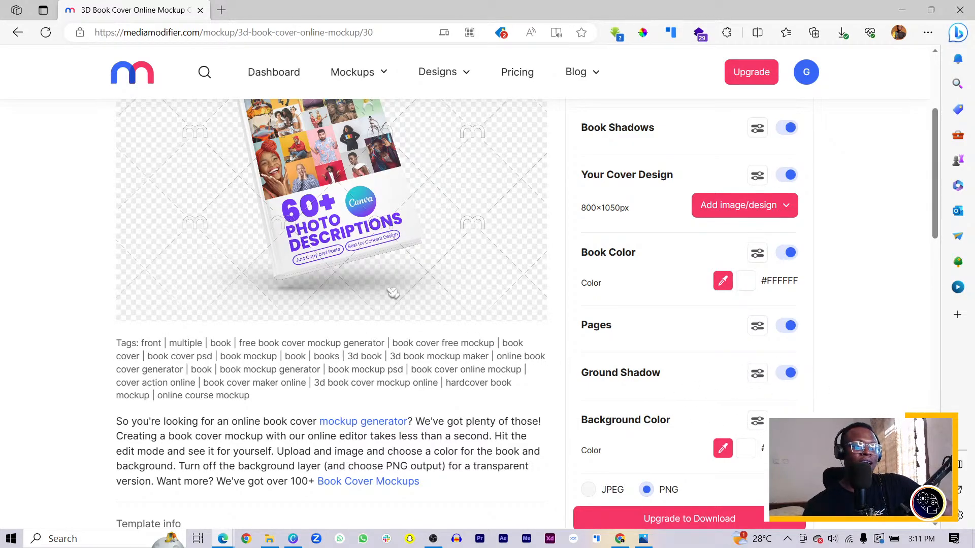
click(788, 375)
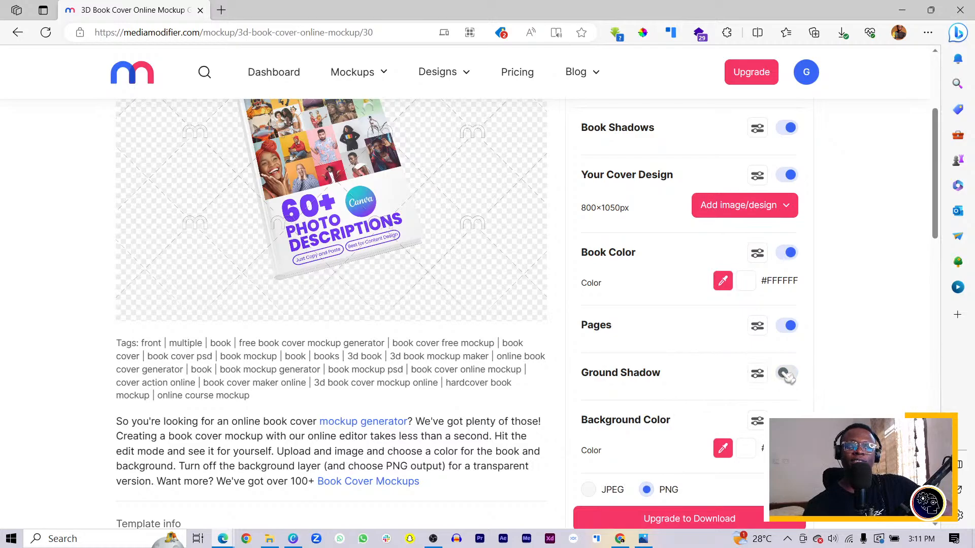
click(787, 374)
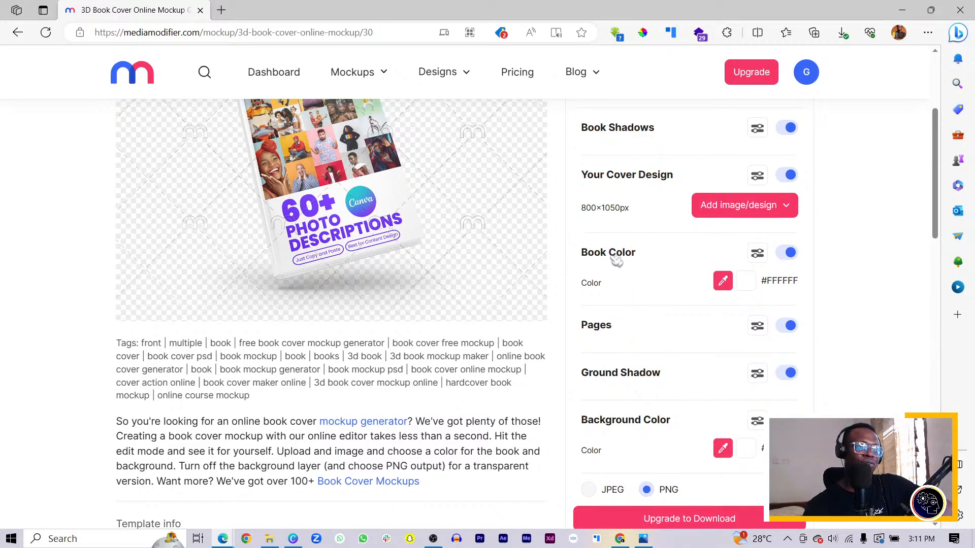
Step: Request the PNG mockup download, review the Starter, Professional and Team plans, and return to the mockup preview
scroll(739, 457, down, 2)
scroll(738, 457, down, 2)
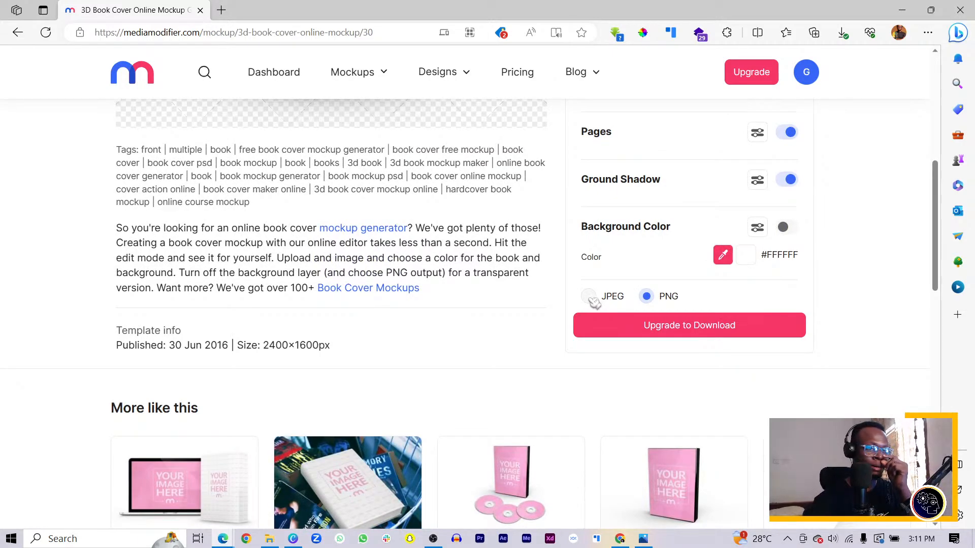
click(681, 330)
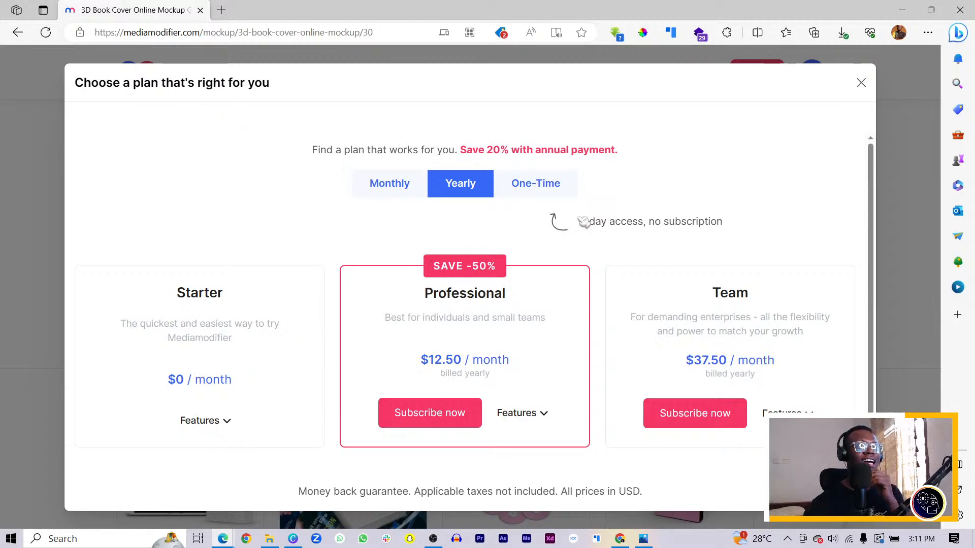
scroll(639, 232, down, 1)
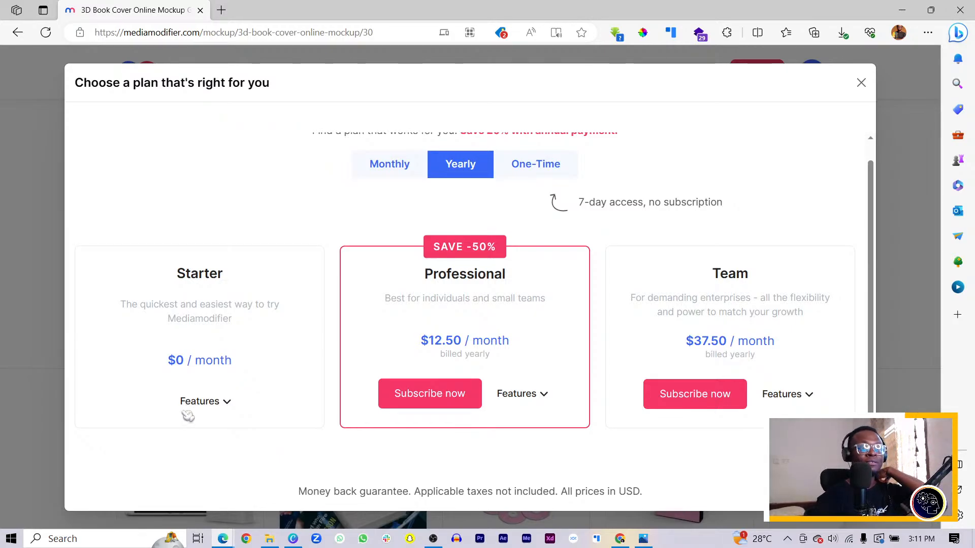
scroll(645, 358, up, 1)
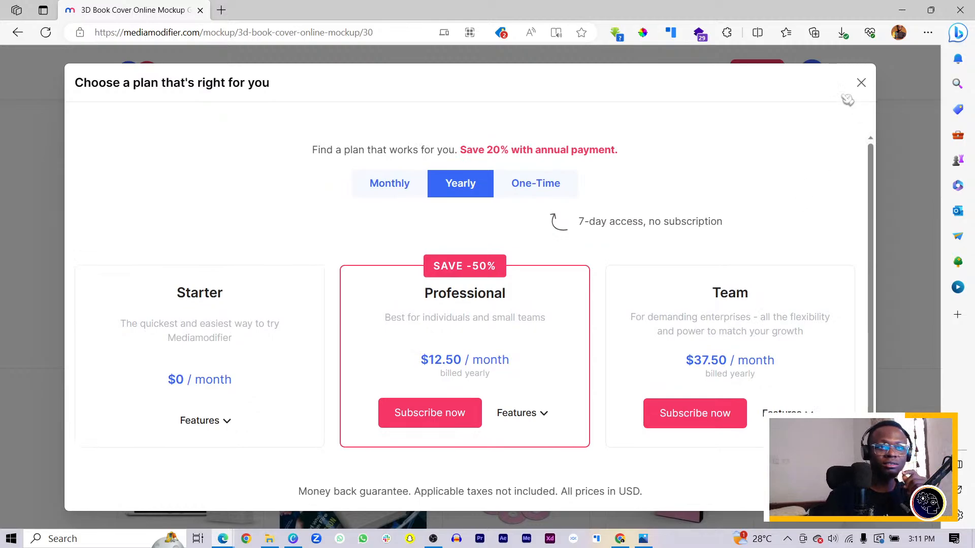
click(862, 83)
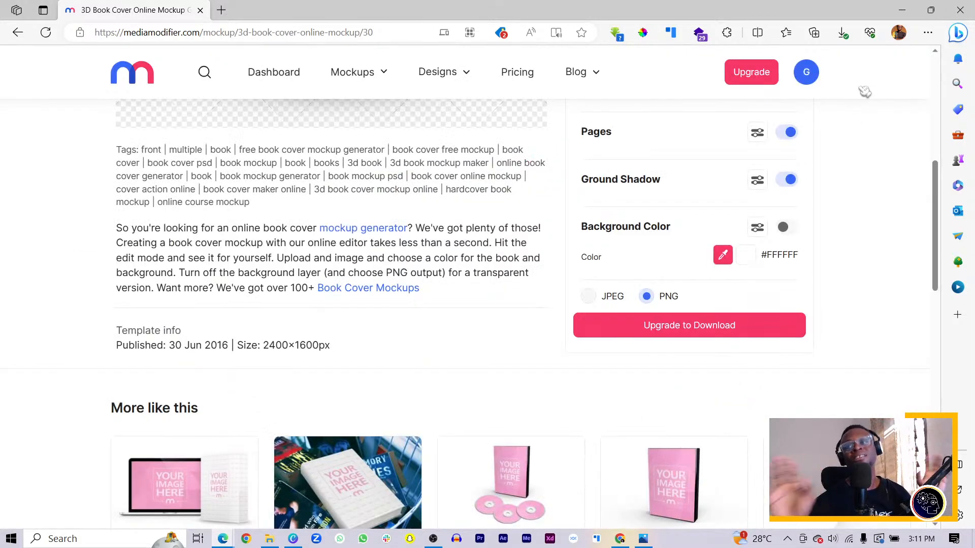
scroll(741, 182, up, 6)
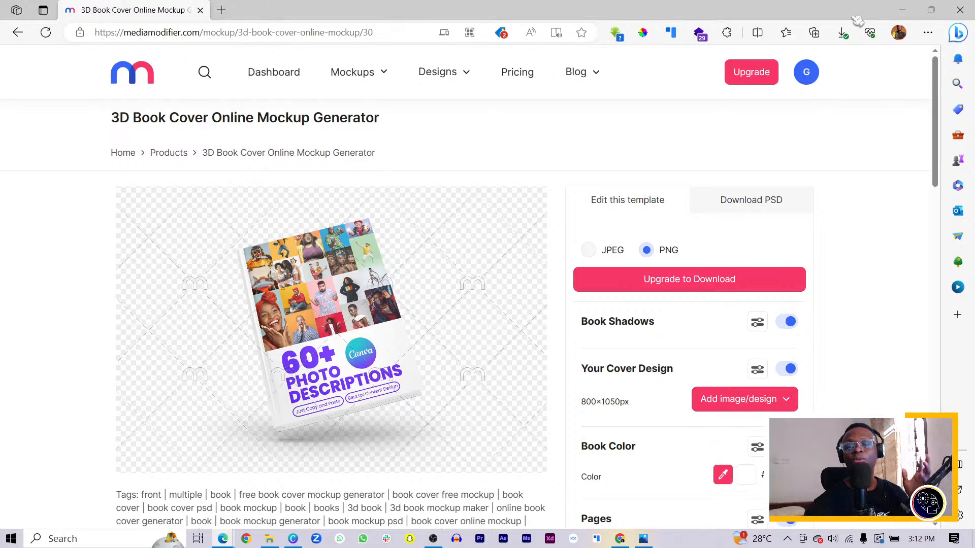
Step: Close the Mediamodifier window, switch to the untitled website design in Canva, and move the cover image toward the page's center
click(959, 14)
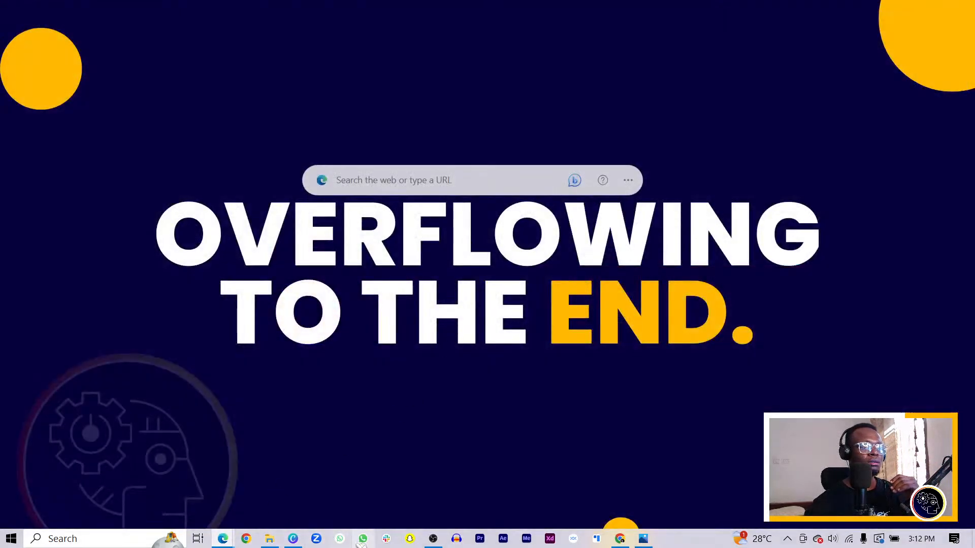
click(294, 540)
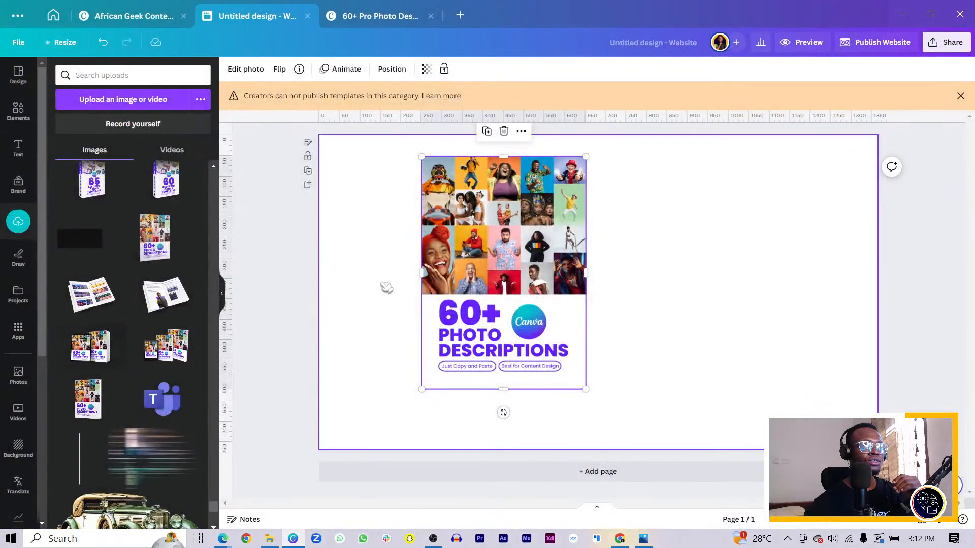
drag(486, 264, 587, 286)
Step: Find the Mockups app by Smartmockups among Canva's trending apps and open it
scroll(17, 432, down, 5)
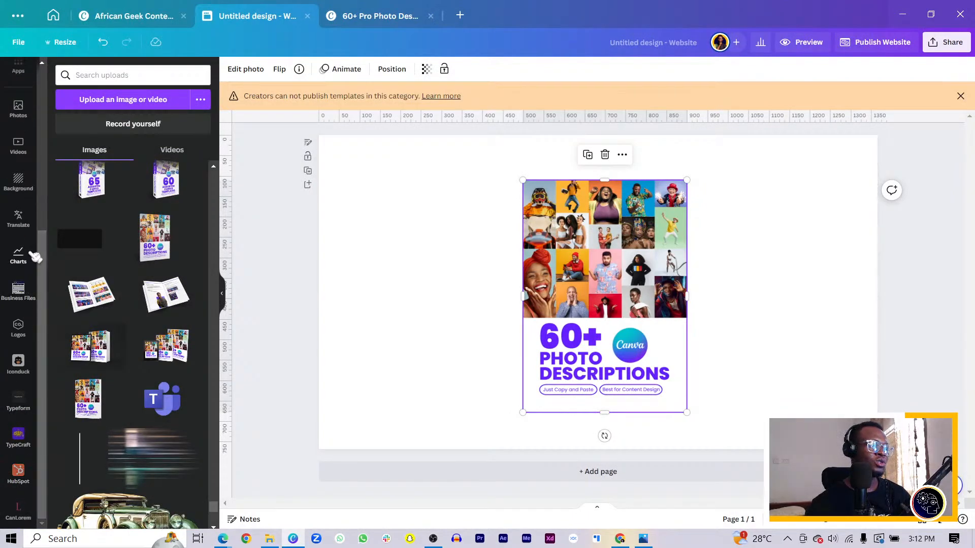
scroll(23, 261, up, 3)
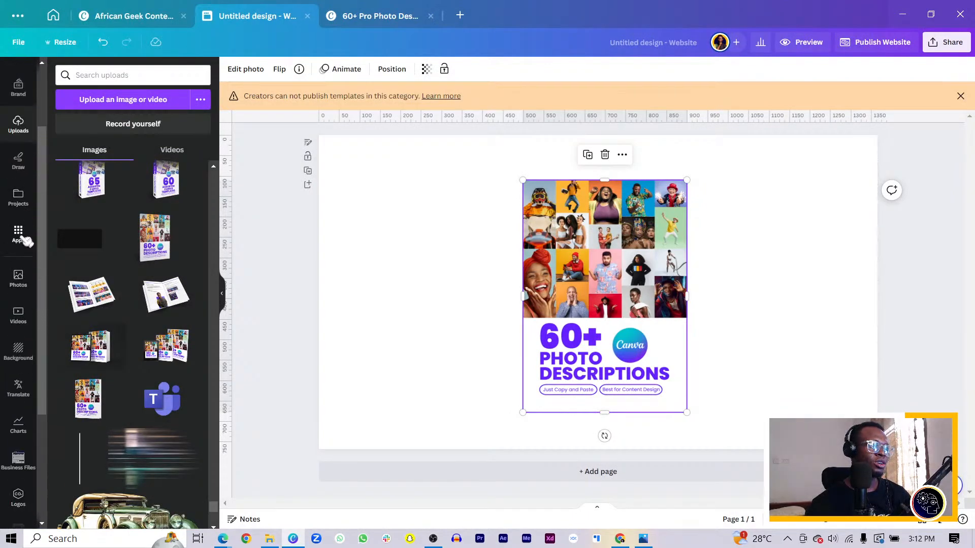
click(18, 233)
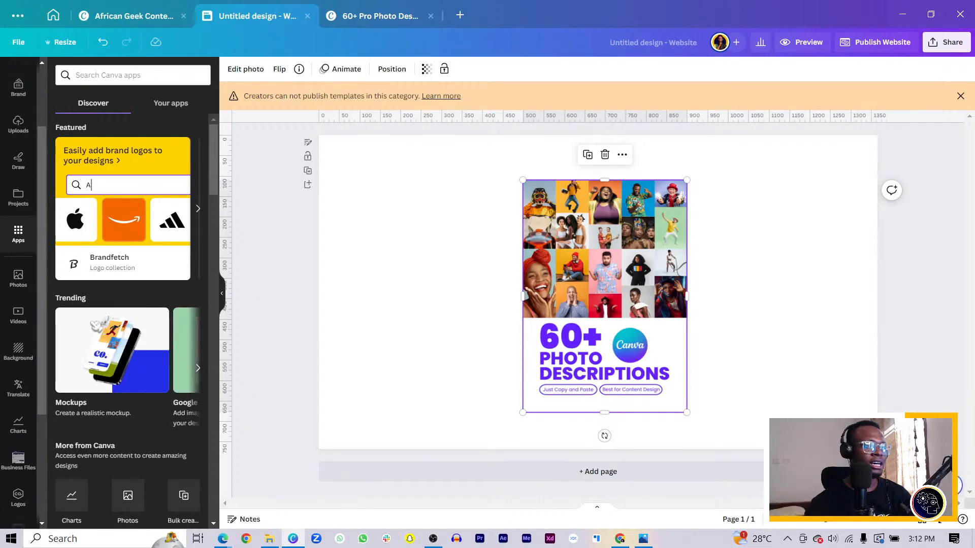
scroll(142, 289, down, 2)
scroll(141, 290, down, 1)
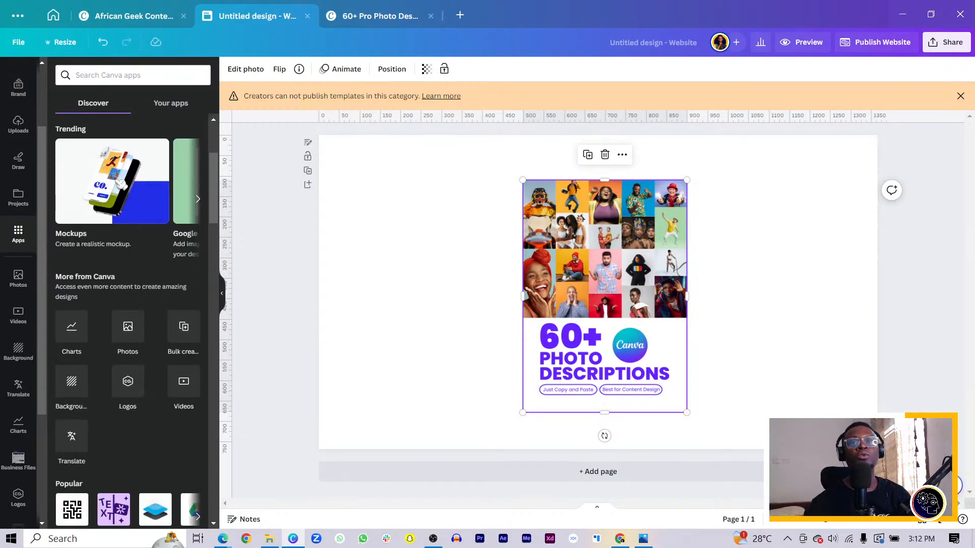
click(121, 184)
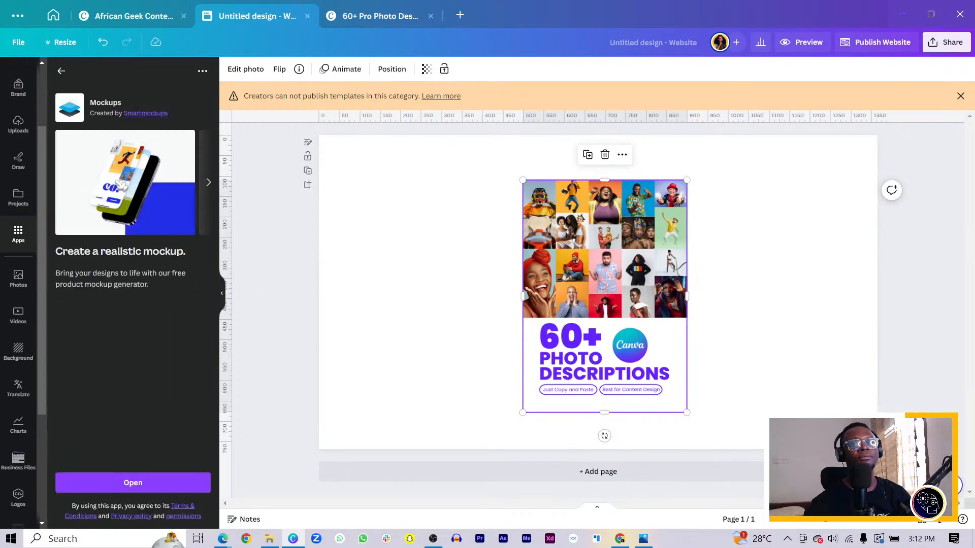
click(156, 488)
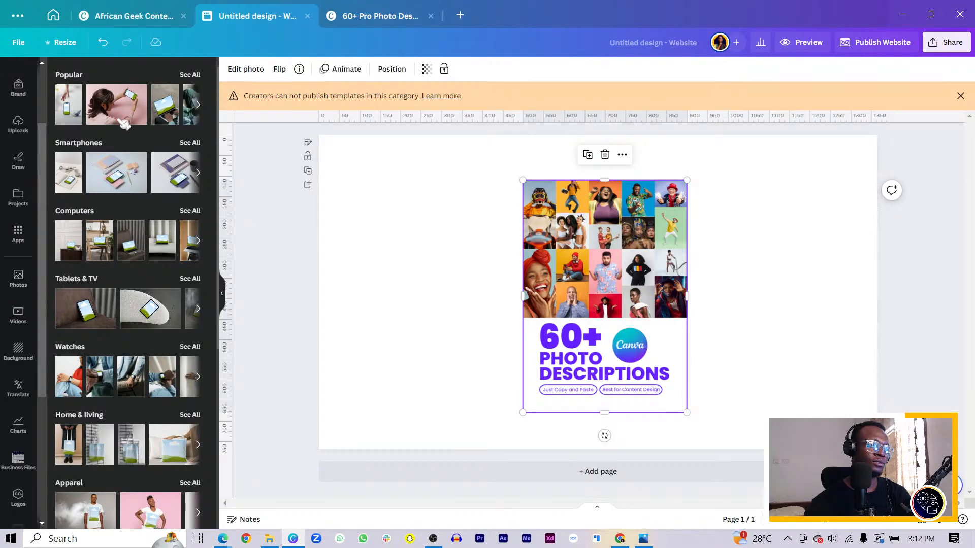
Step: Browse the mockup categories from Popular and Smartphones through Print, Packaging, Frames and Branding
scroll(125, 203, down, 5)
scroll(115, 305, up, 3)
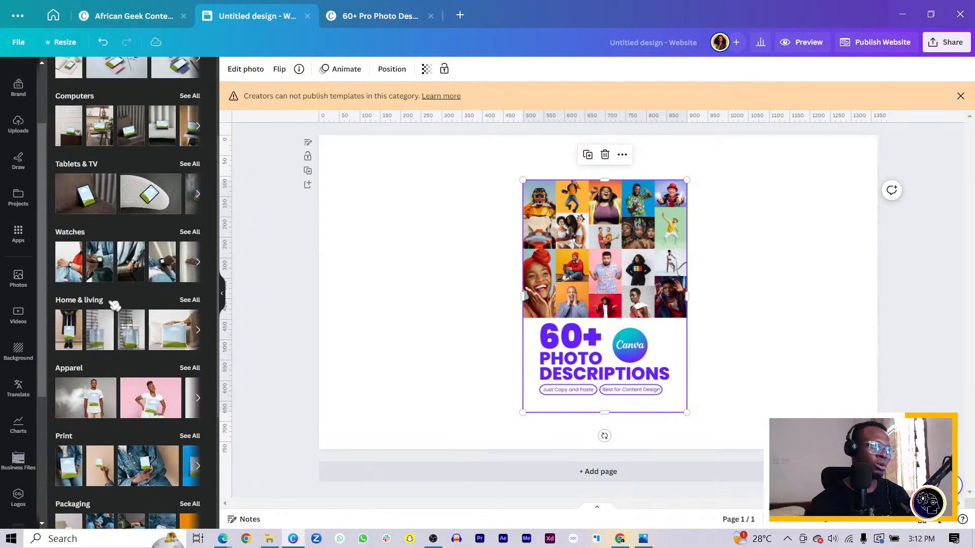
scroll(115, 305, up, 3)
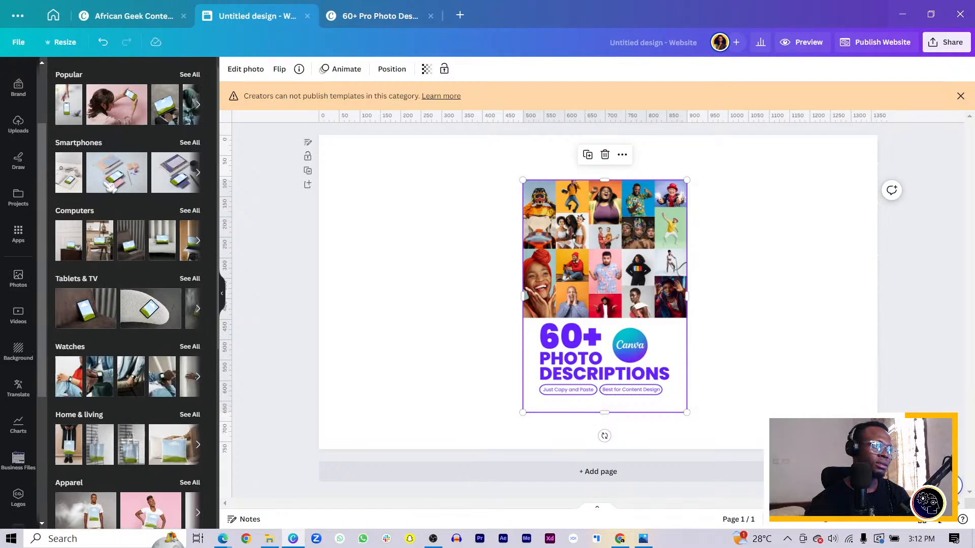
scroll(112, 188, down, 4)
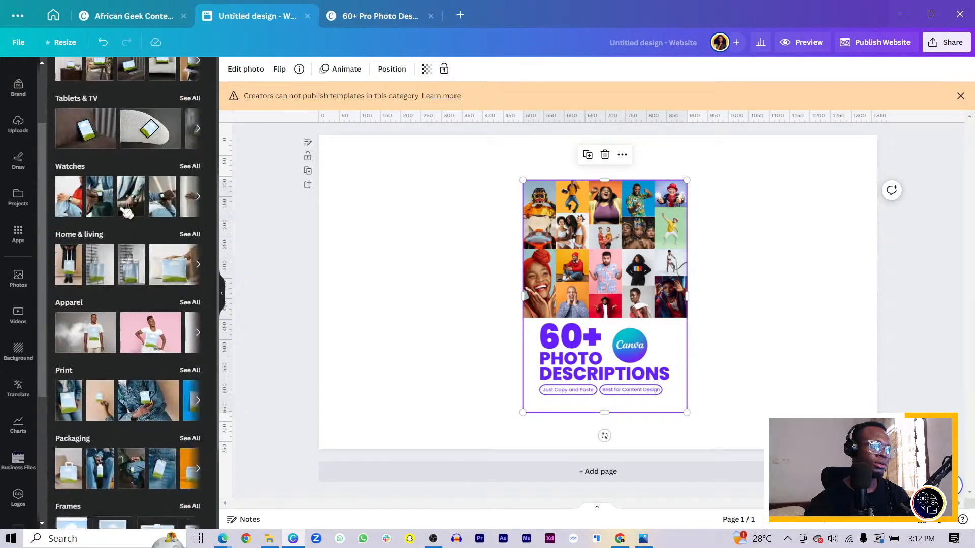
scroll(126, 212, down, 2)
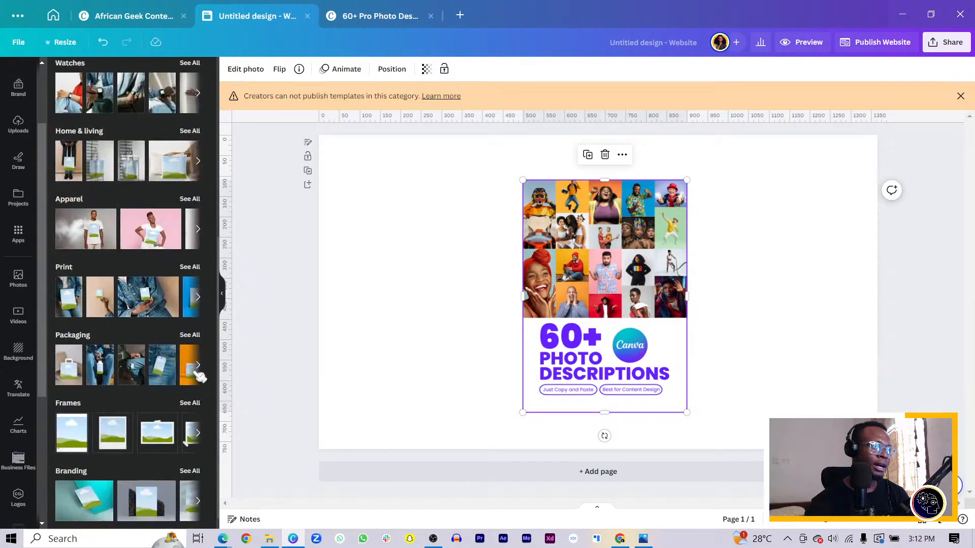
scroll(193, 320, up, 3)
scroll(212, 368, up, 2)
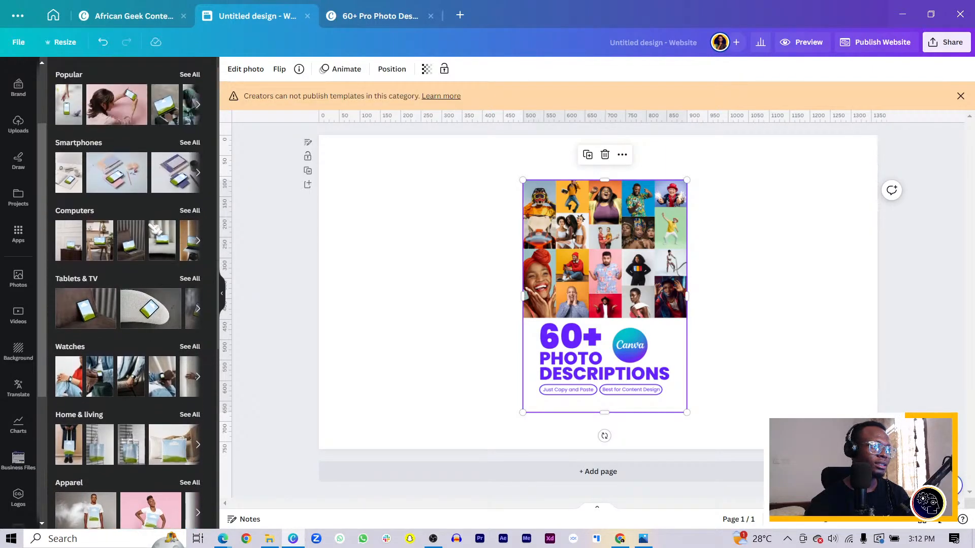
Step: Examine the full set of Popular mockups and reopen the Mockups app for the selected cover photo
click(191, 75)
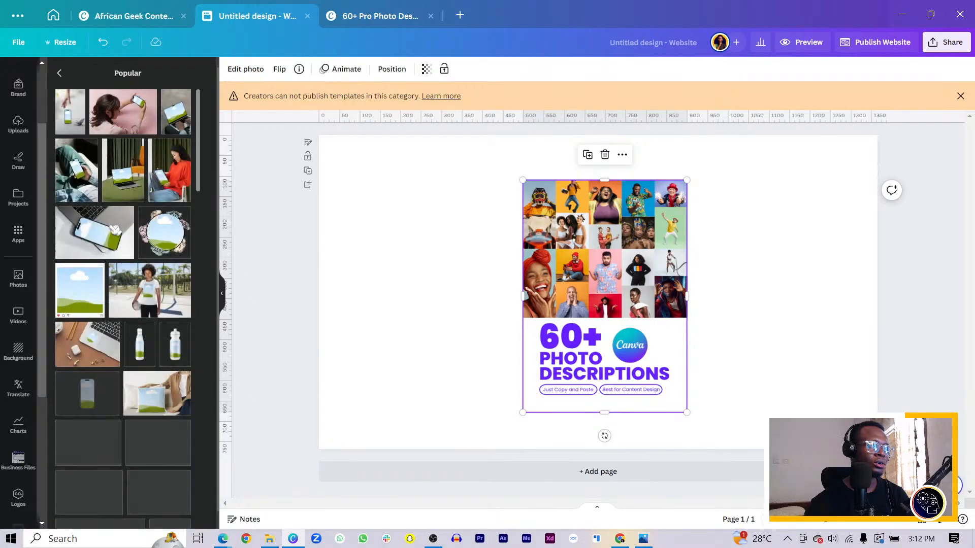
scroll(90, 197, down, 6)
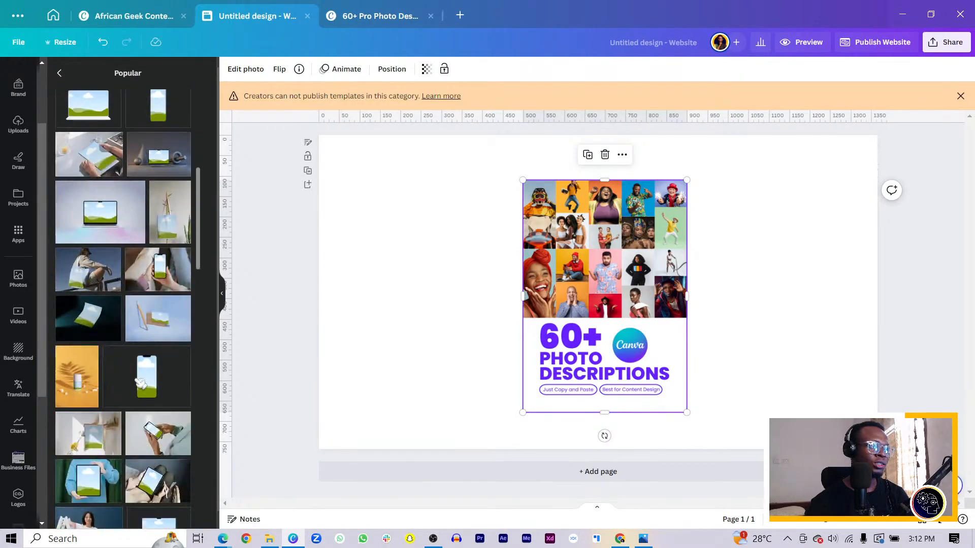
scroll(148, 386, down, 3)
scroll(156, 421, down, 3)
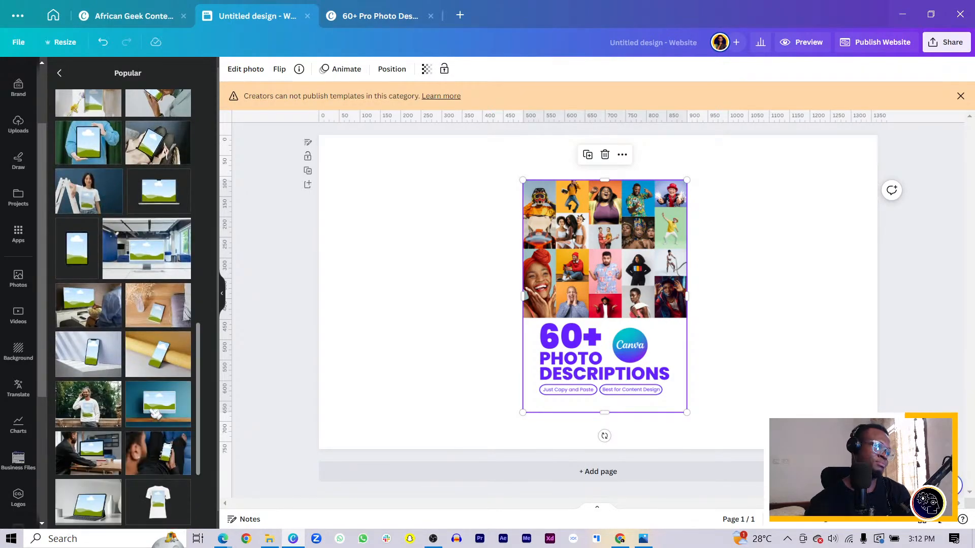
scroll(153, 424, down, 3)
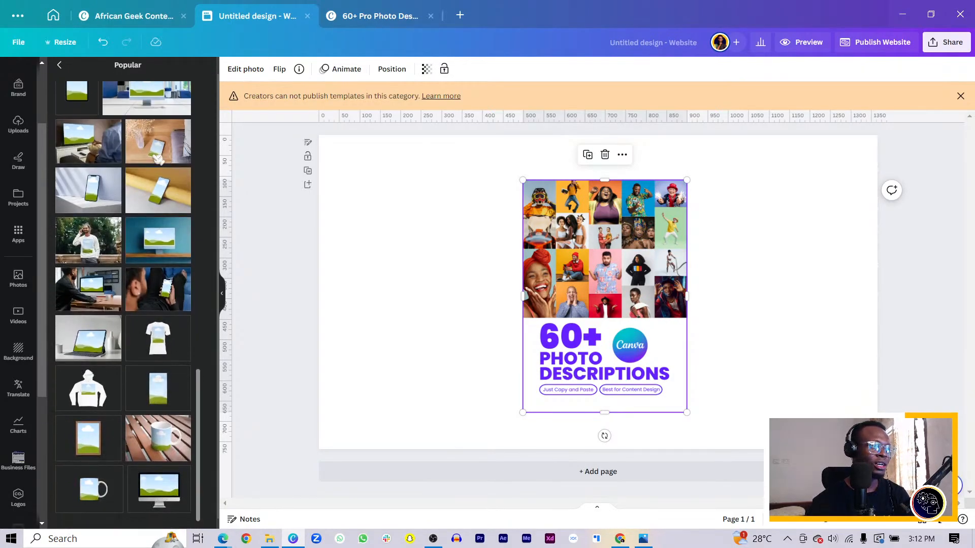
click(59, 65)
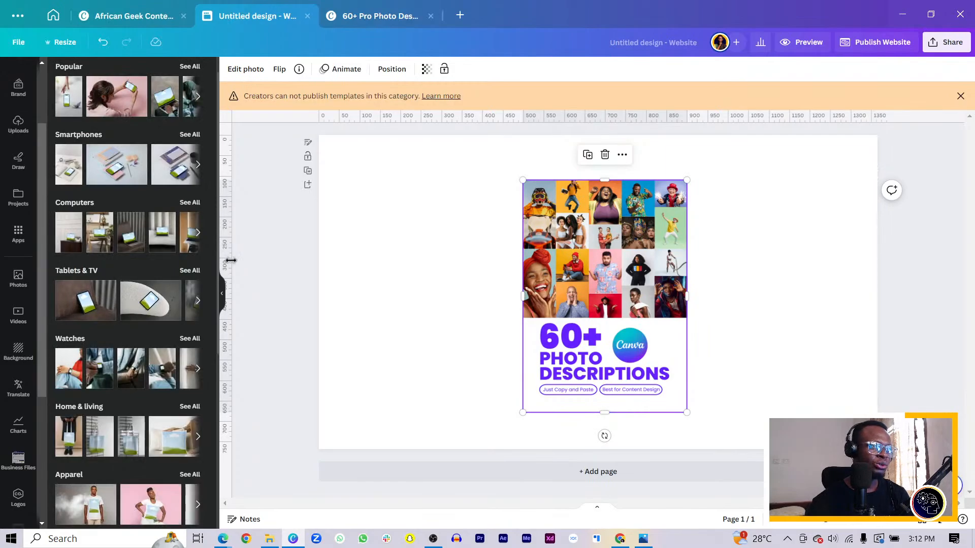
click(246, 70)
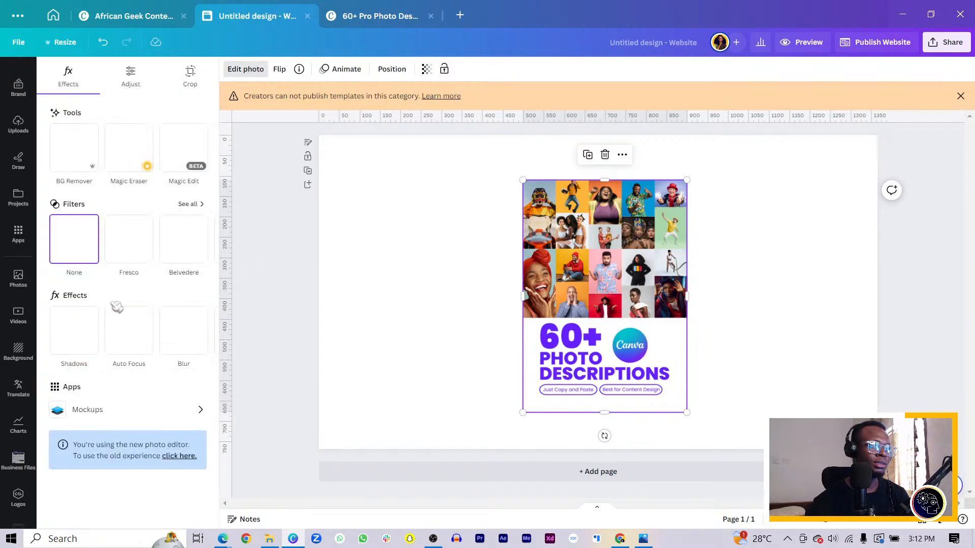
click(116, 411)
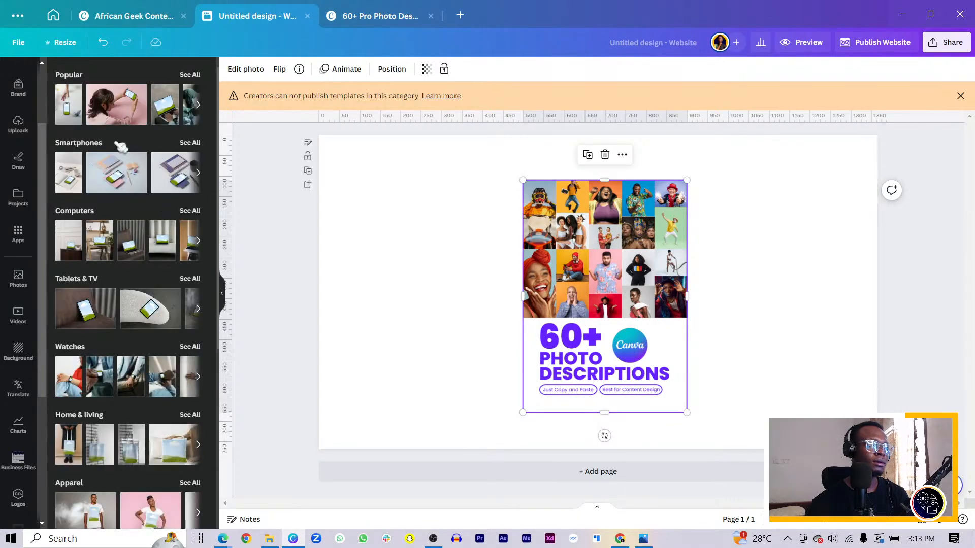
Step: Open Smartmockups from the Canva home page's apps and search it for Books mockups
click(53, 16)
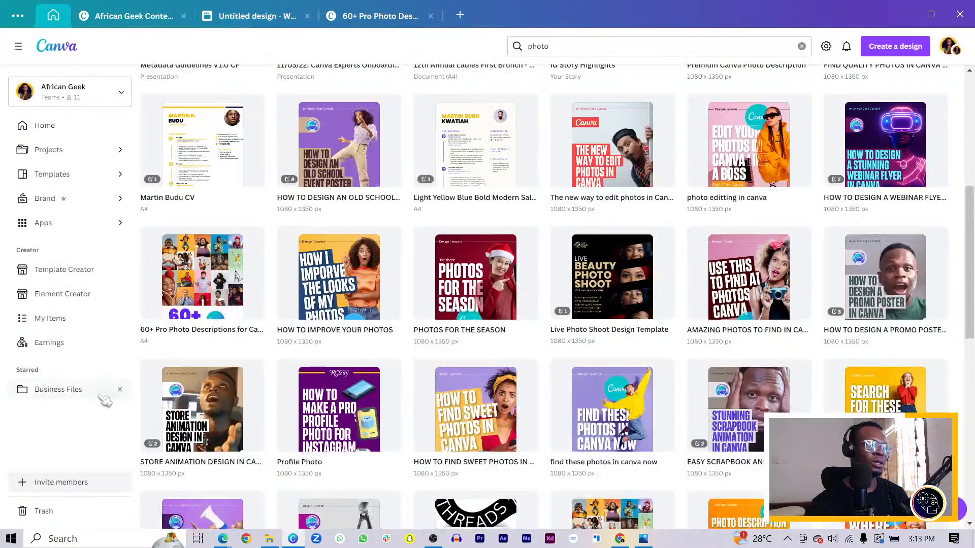
click(67, 229)
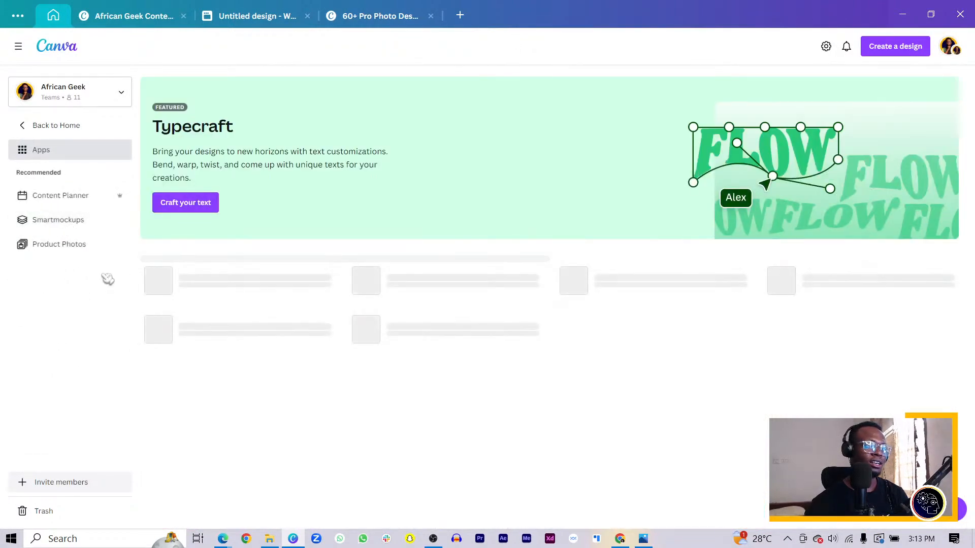
click(66, 220)
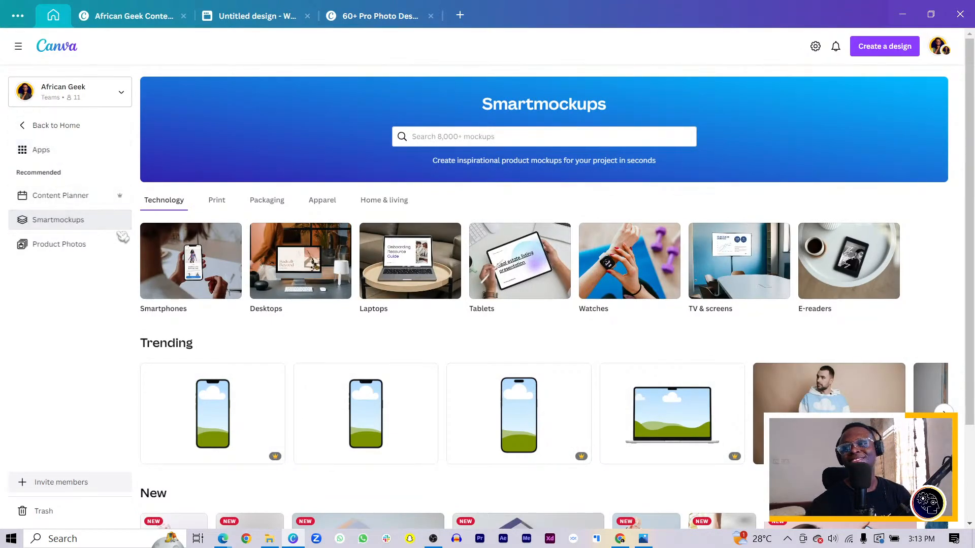
click(485, 142)
text(book)
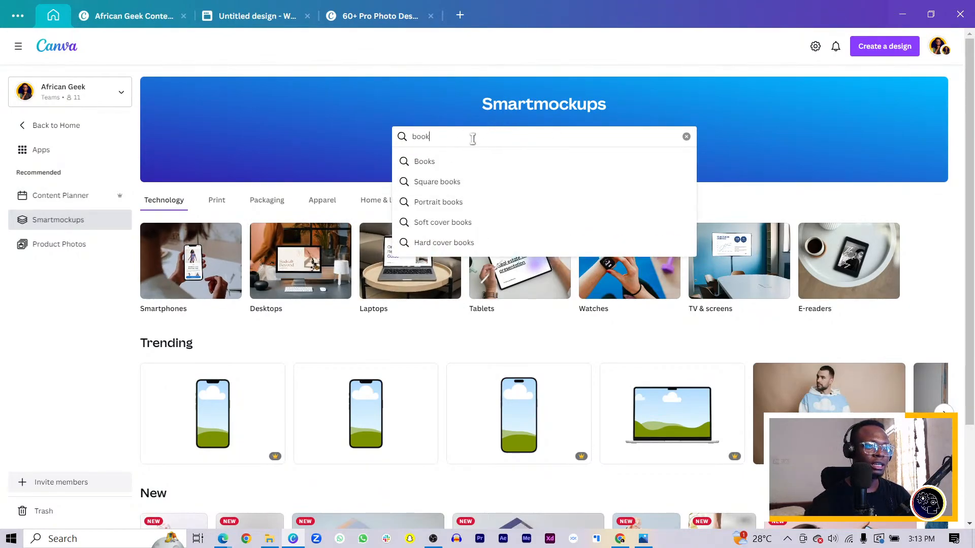
click(457, 166)
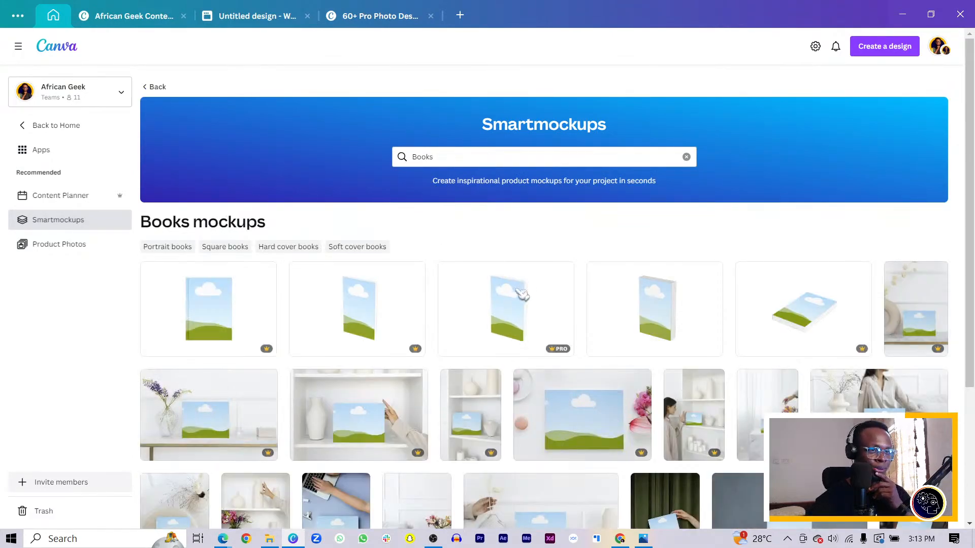
Step: Browse the Books mockups and open the upright, angled 3D book on a white background
scroll(537, 333, down, 5)
scroll(537, 332, down, 2)
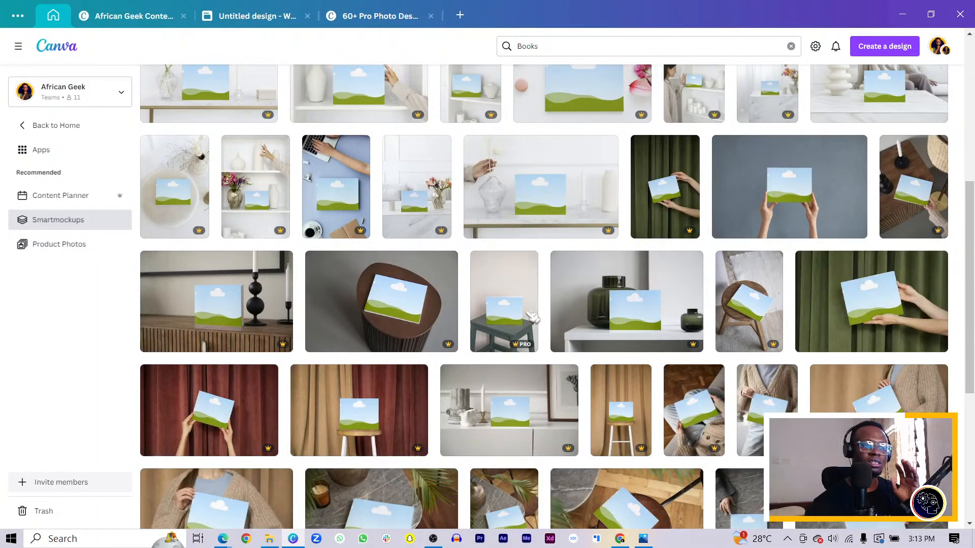
scroll(531, 318, down, 3)
scroll(529, 327, up, 6)
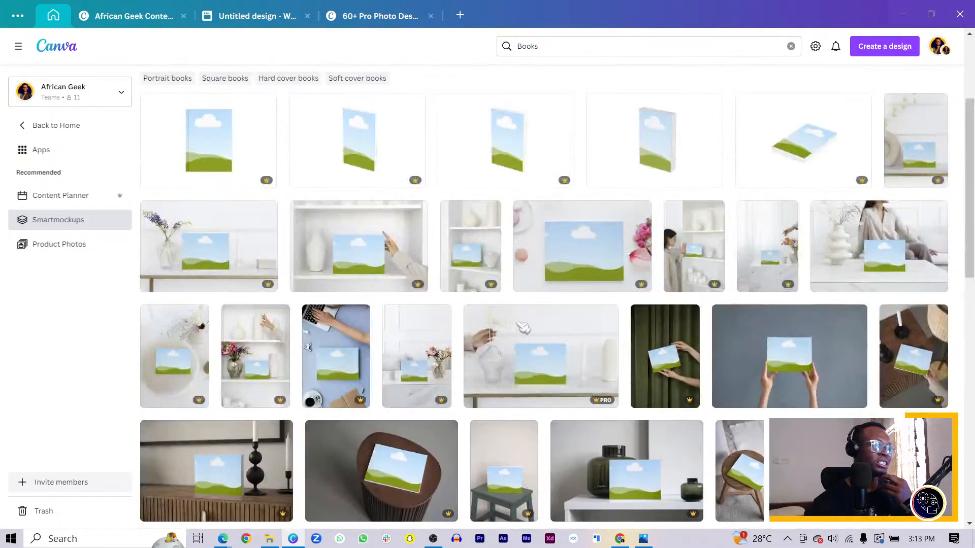
click(365, 152)
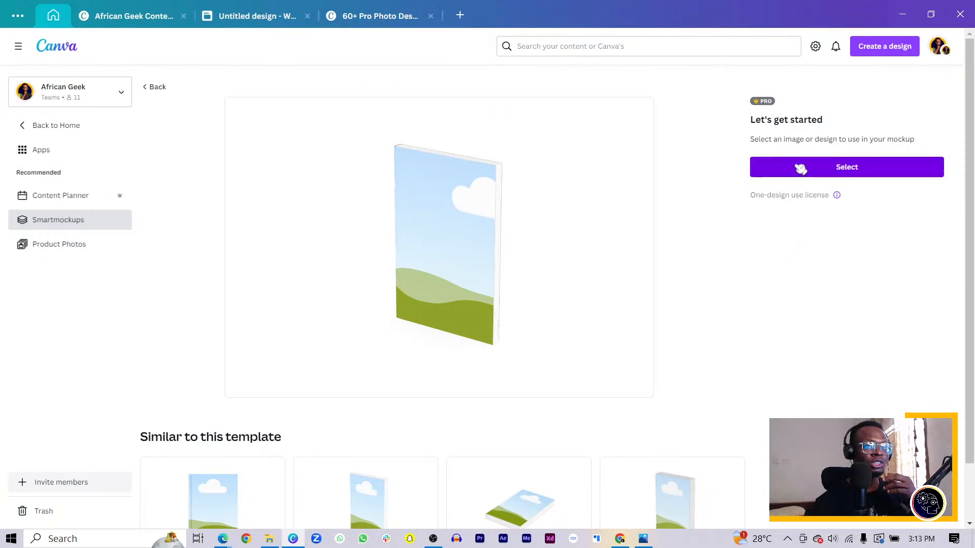
Step: Place the uploaded 60+ Pro Photo Descriptions for Canva.png cover on the book mockup
click(820, 168)
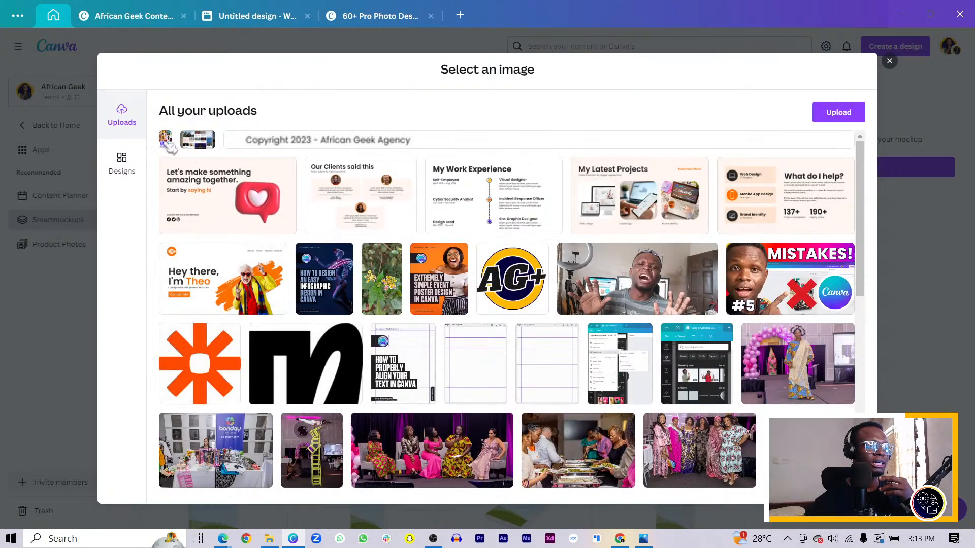
click(167, 141)
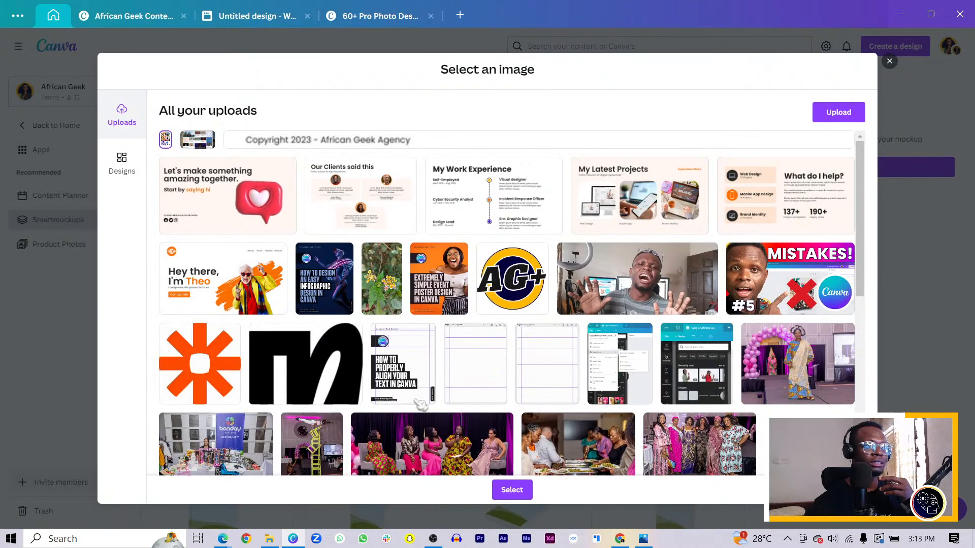
click(529, 491)
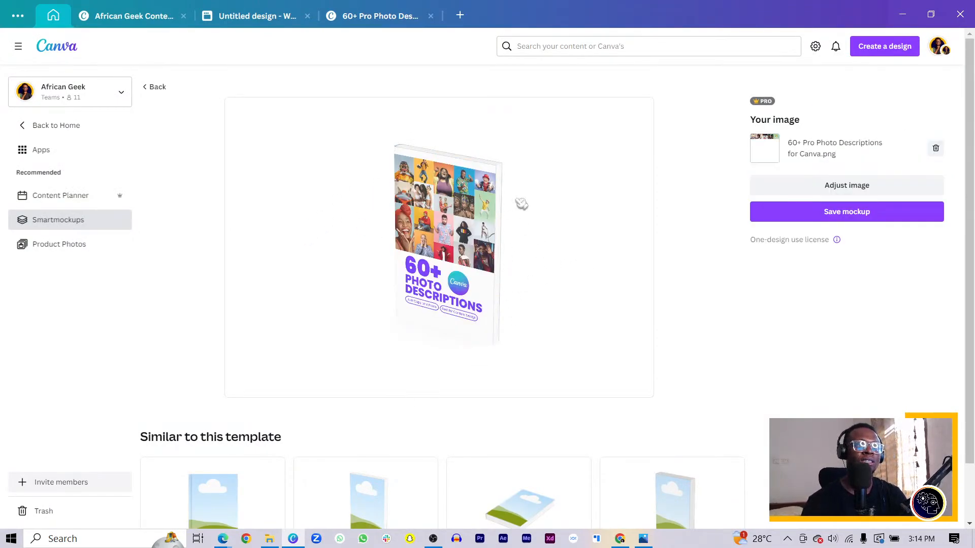
Step: Enlarge the cover image in the adjustments so it fills the whole book front, and save the adjustment
click(871, 185)
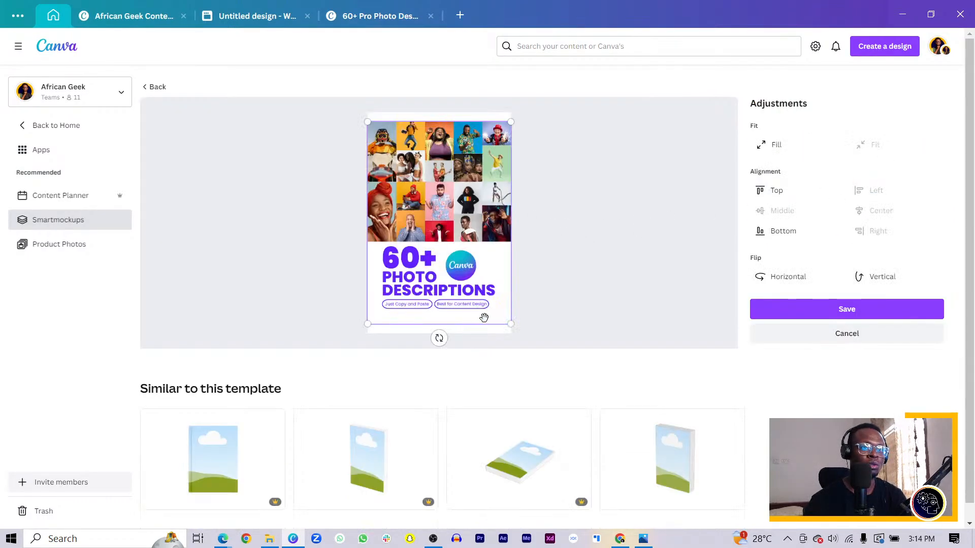
drag(512, 326, 529, 333)
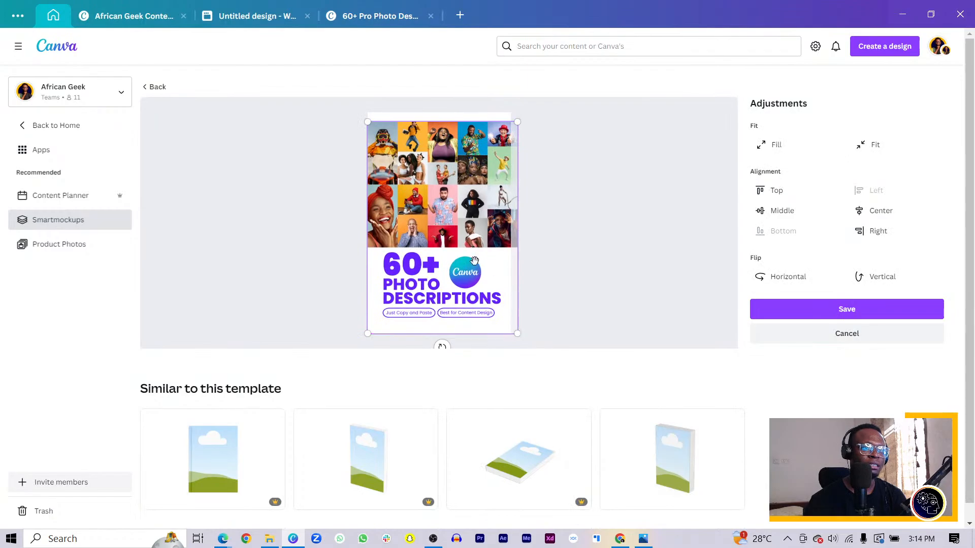
drag(369, 123, 358, 109)
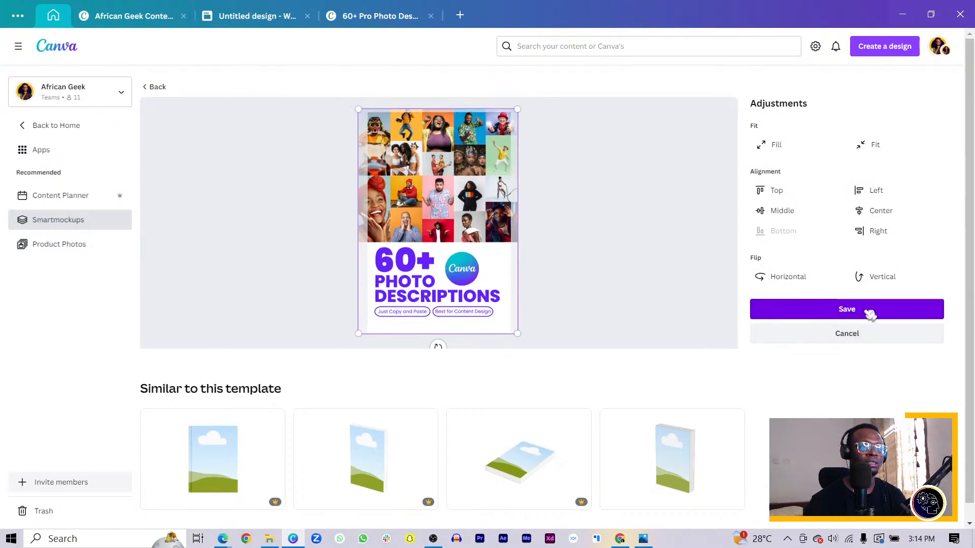
click(849, 311)
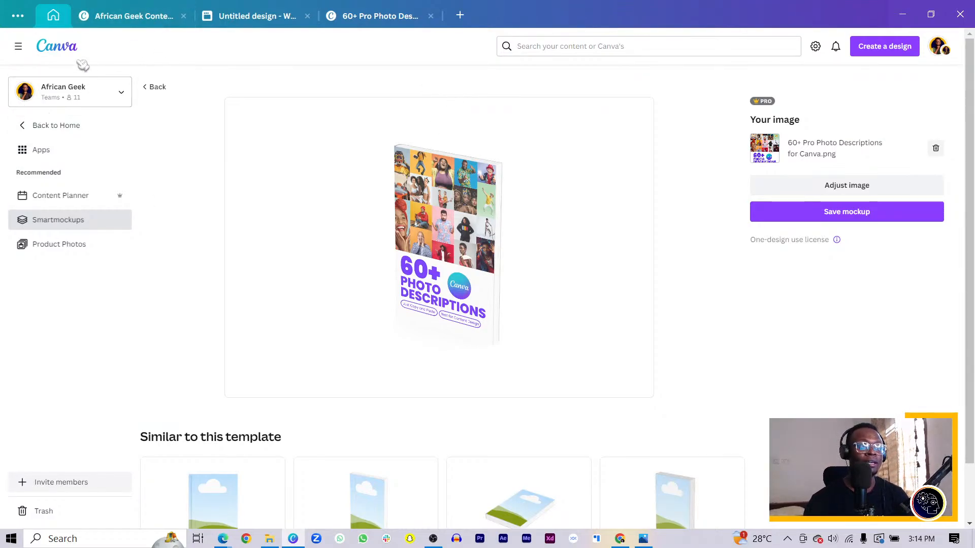
Step: Leave the Smartmockups page and close the 60+ Pro Photo Descriptions design, returning to the untitled website design
click(42, 126)
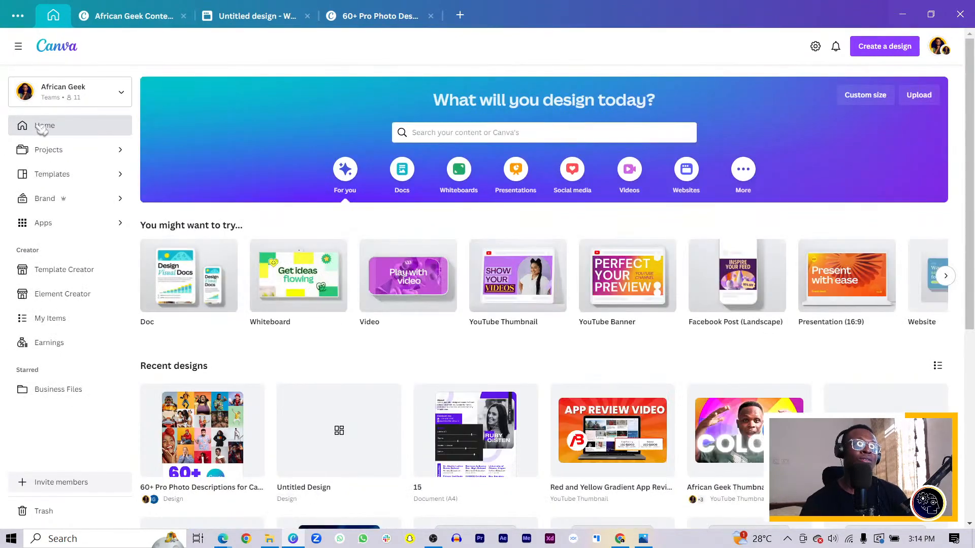
click(387, 18)
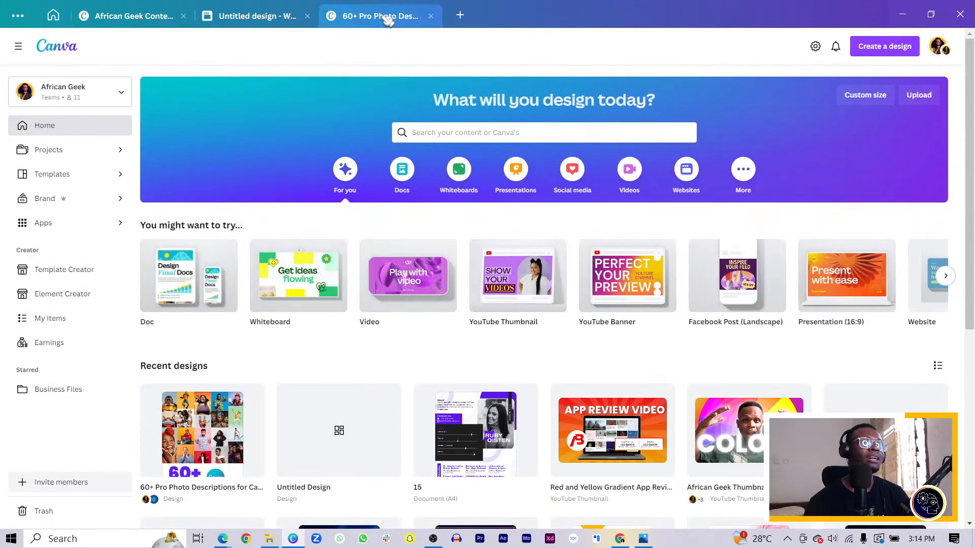
click(431, 16)
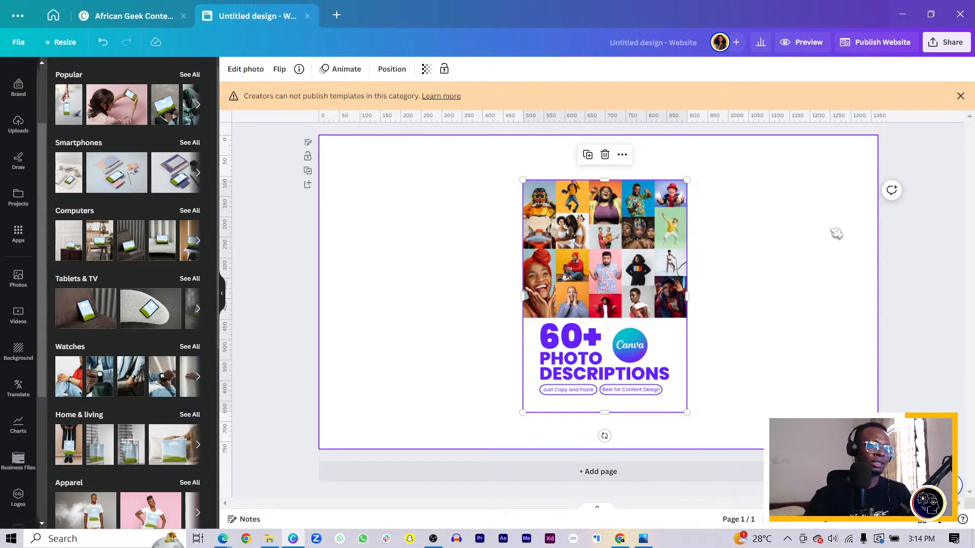
Step: Replace the flat cover image on the website page with the uploaded 3D book mockup of 60+ Photo Descriptions
key(Delete)
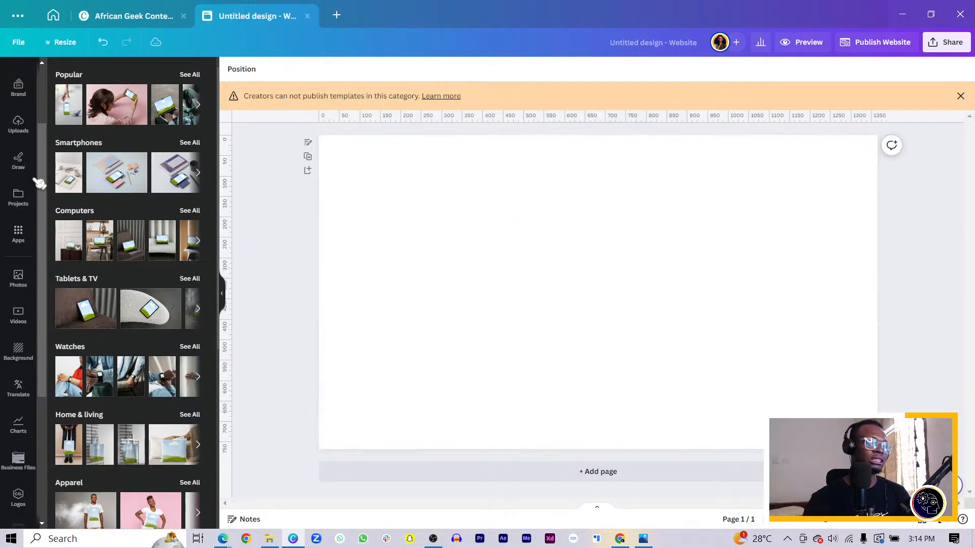
scroll(15, 203, up, 2)
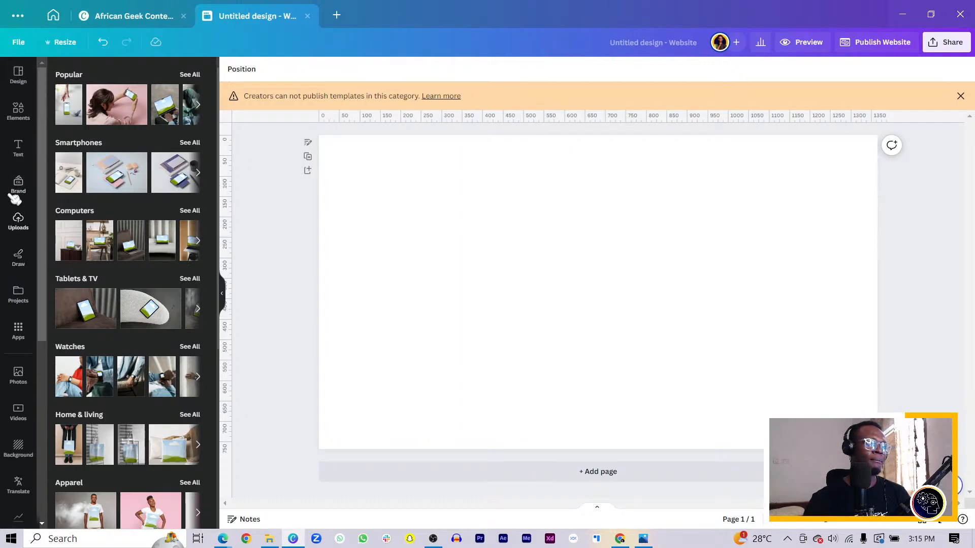
click(21, 223)
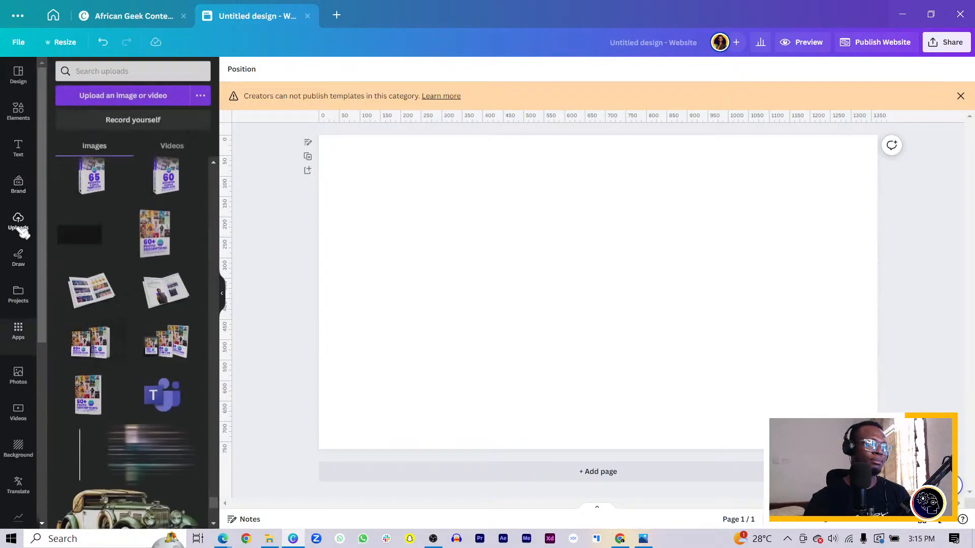
scroll(147, 358, down, 3)
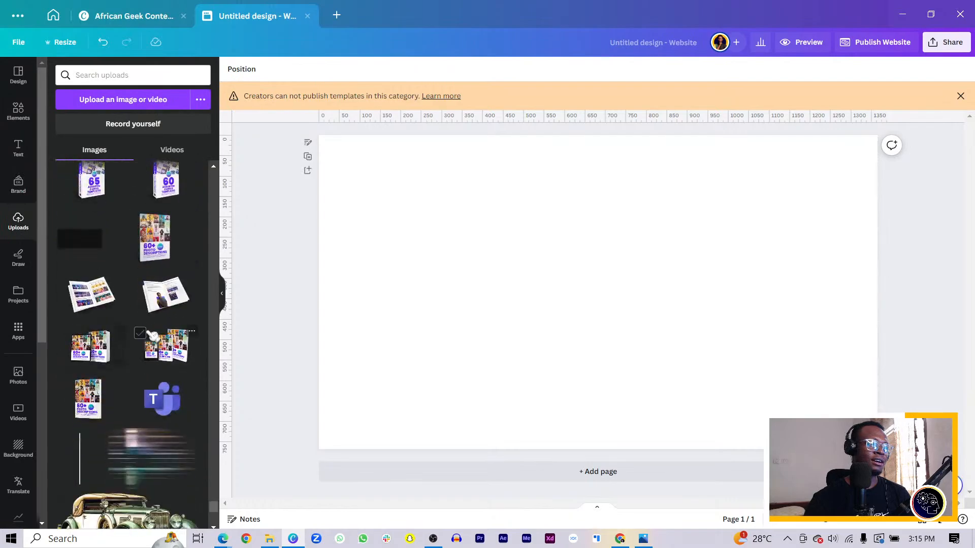
click(155, 249)
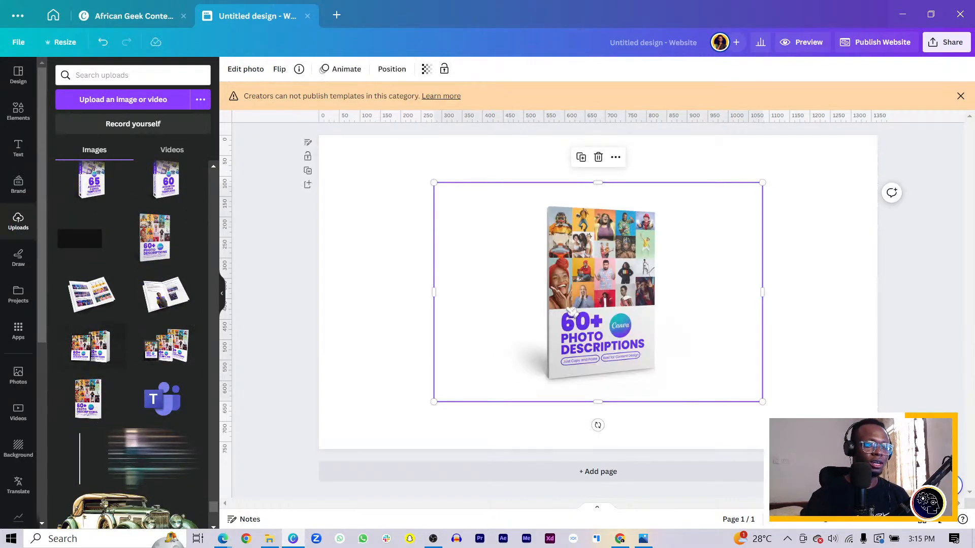
Step: Crop the empty sides off the book mockup and enlarge it in the right half of the website page
drag(433, 292, 505, 292)
click(404, 379)
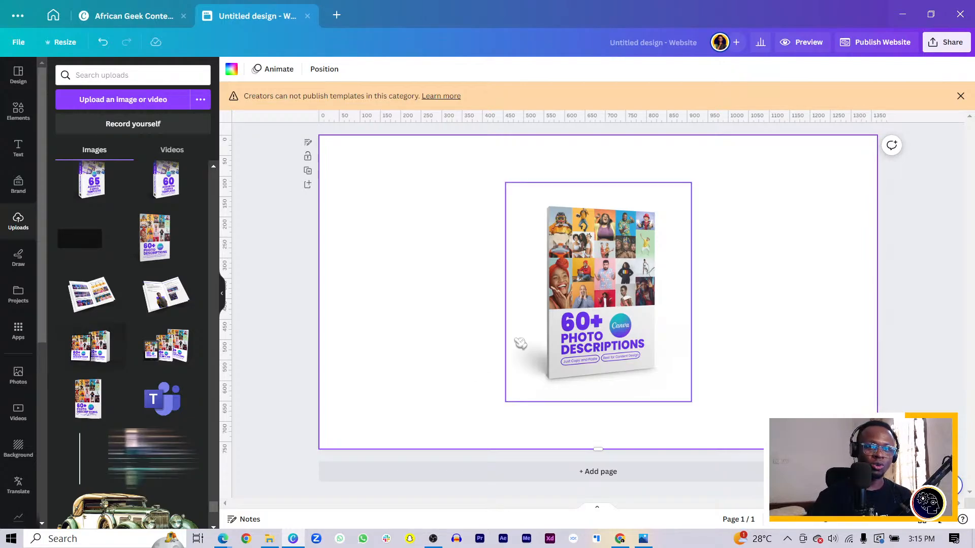
drag(604, 320, 709, 321)
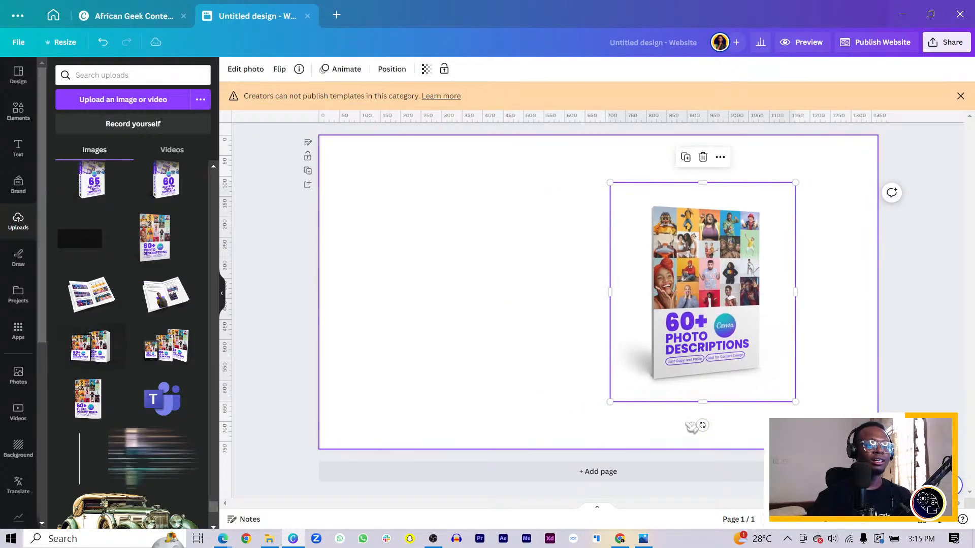
drag(607, 402, 566, 454)
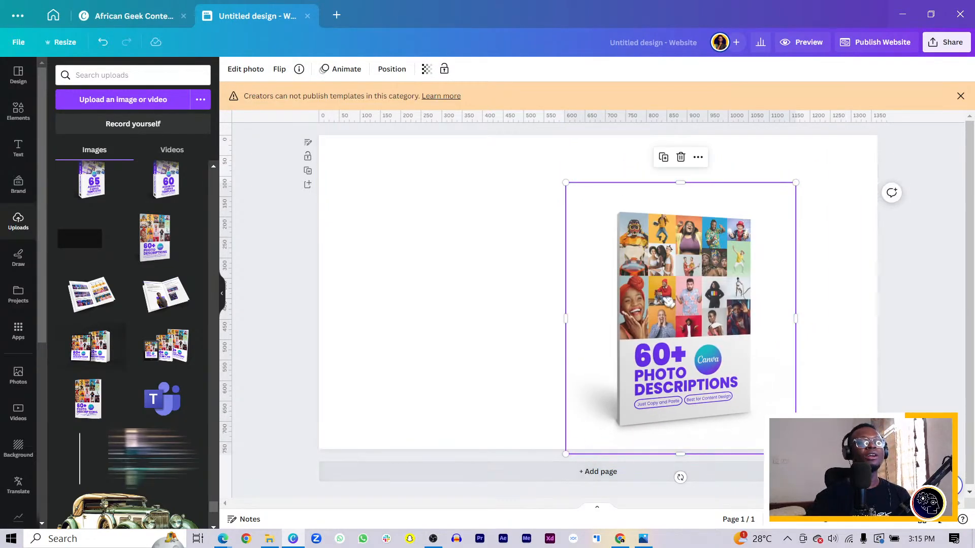
drag(668, 301, 704, 318)
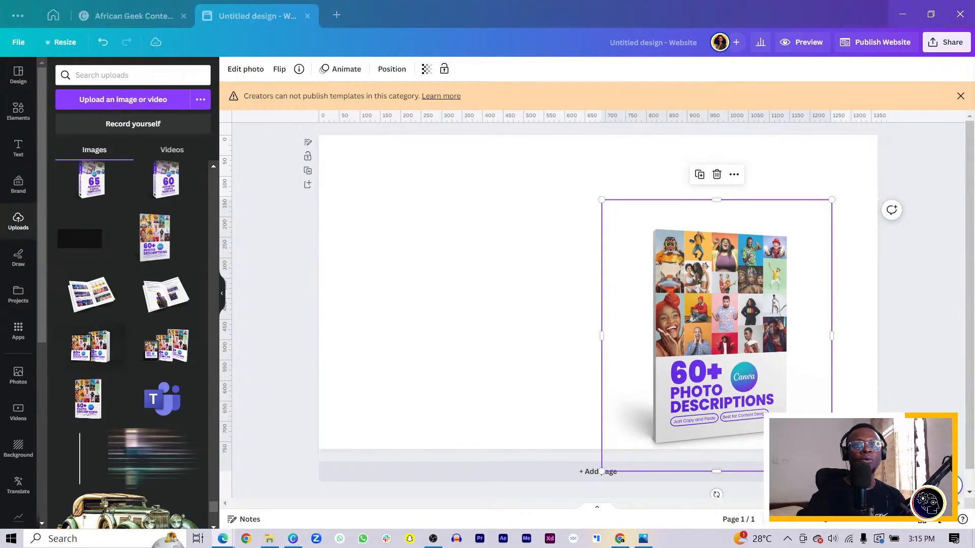
Step: Add a text box reading "Features" in the upper part of the website page, away from the book mockup
click(476, 239)
key(t)
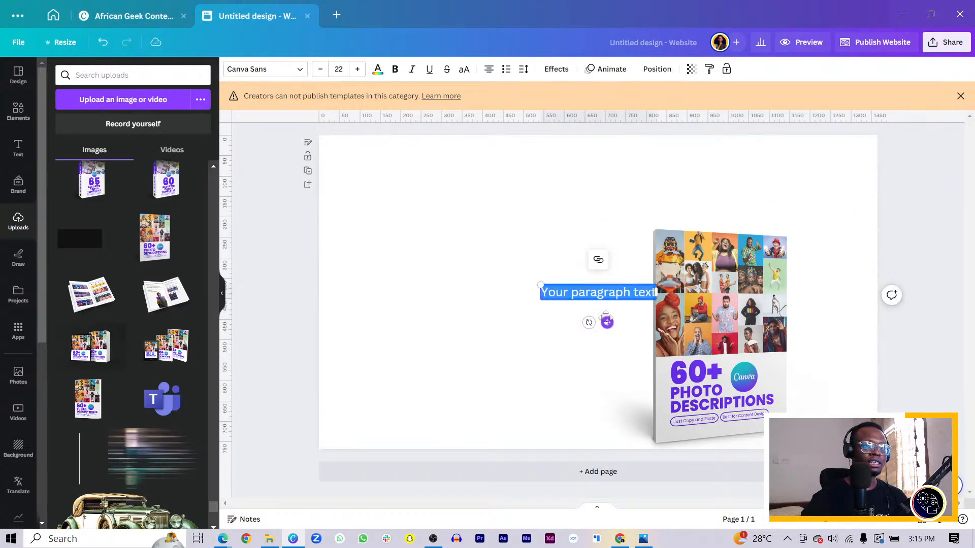
drag(607, 320, 503, 238)
scroll(494, 244, up, 3)
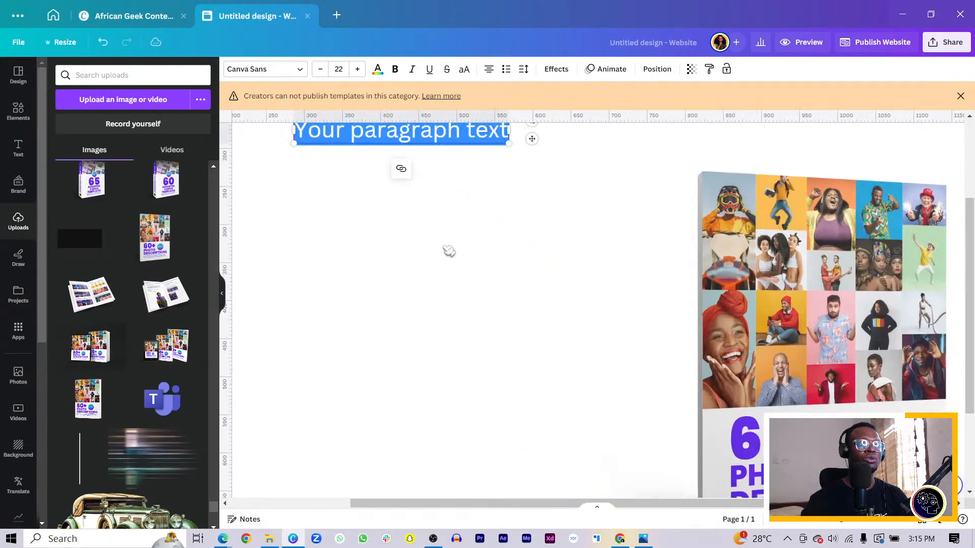
scroll(421, 277, up, 3)
text(Features)
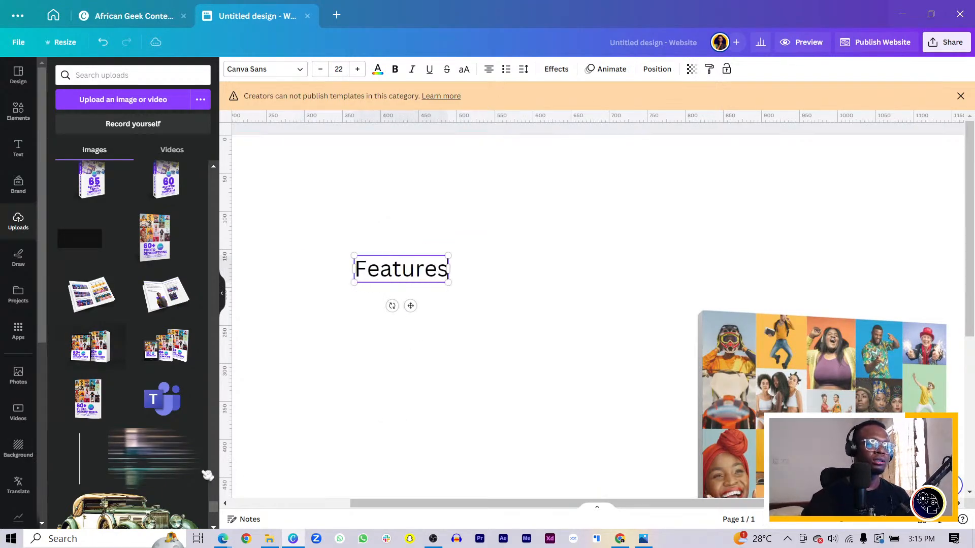
click(387, 416)
Step: Duplicate the Features label, place the copy above and beside it, and change its text to "Shop"
click(421, 272)
key(ctrl+d)
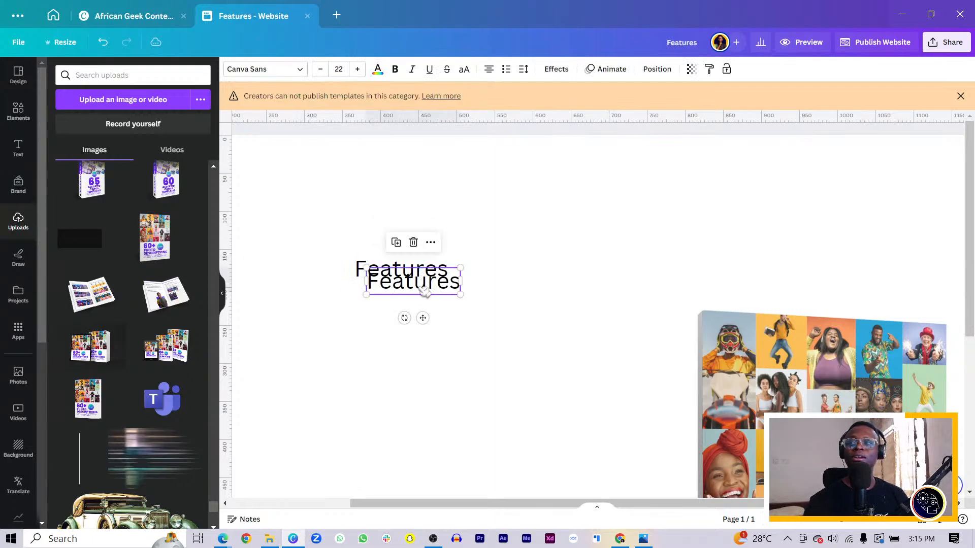
drag(401, 284, 512, 206)
double_click(507, 204)
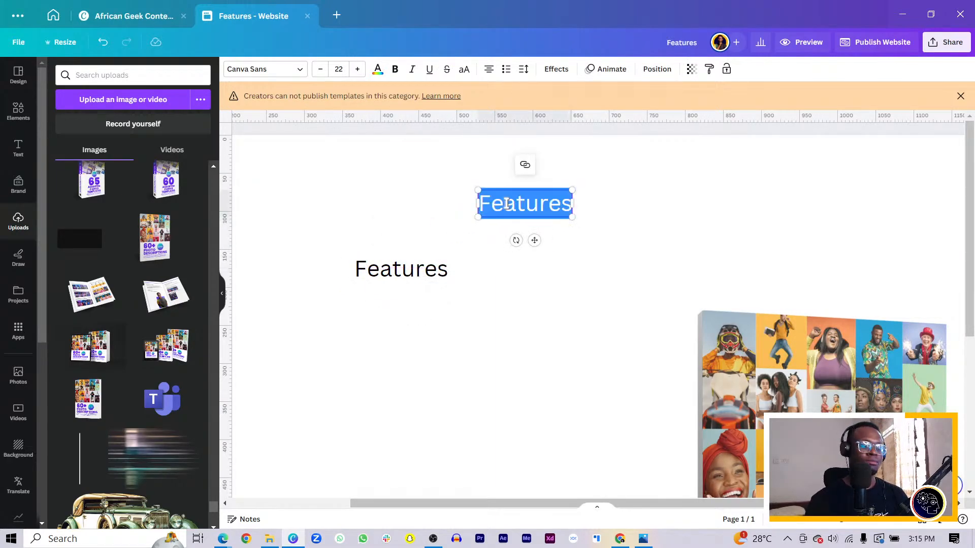
text(Ship)
key(BackSpace)
key(BackSpace)
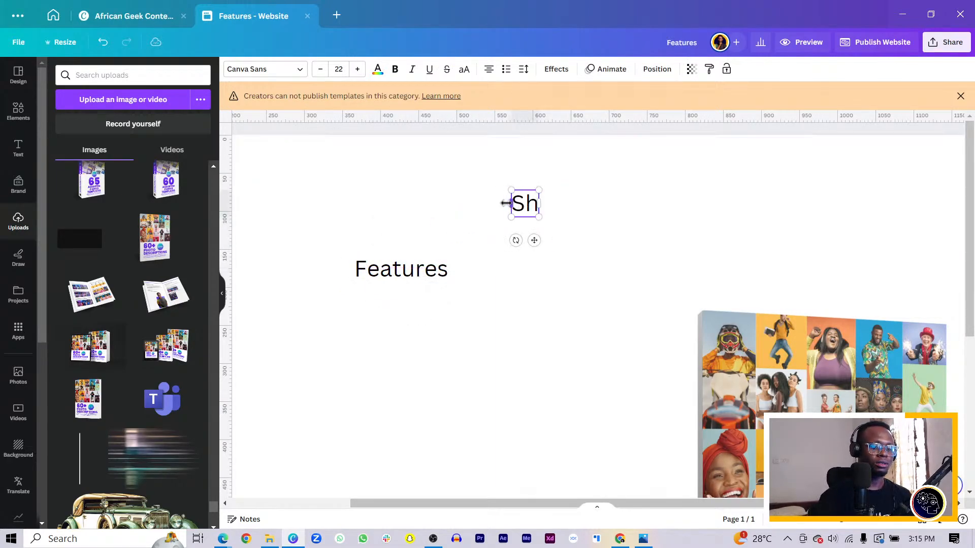
text(op)
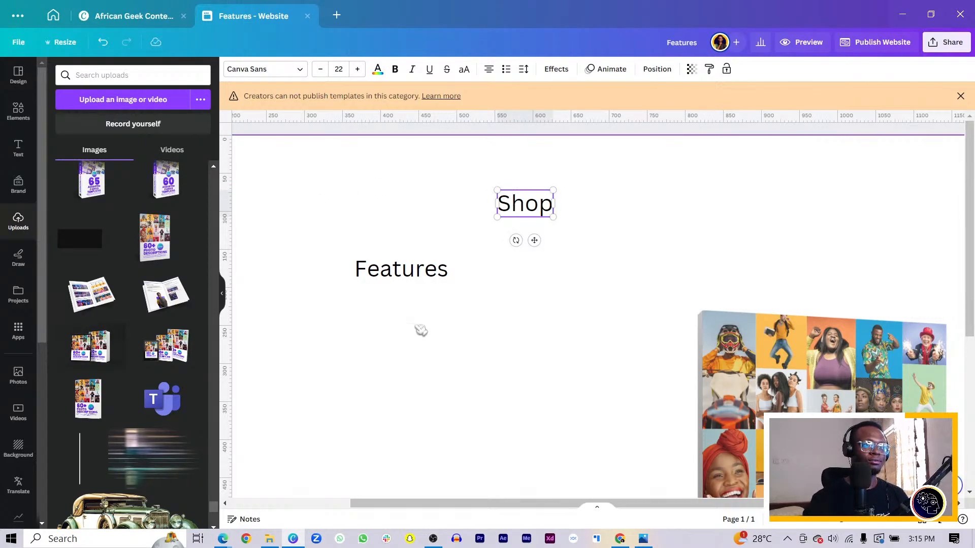
click(420, 331)
Step: Duplicate the Shop label, place the copy below it, and change its text to "Contact"
click(540, 207)
key(ctrl+d)
drag(538, 209, 548, 286)
key(ctrl+a)
text(C)
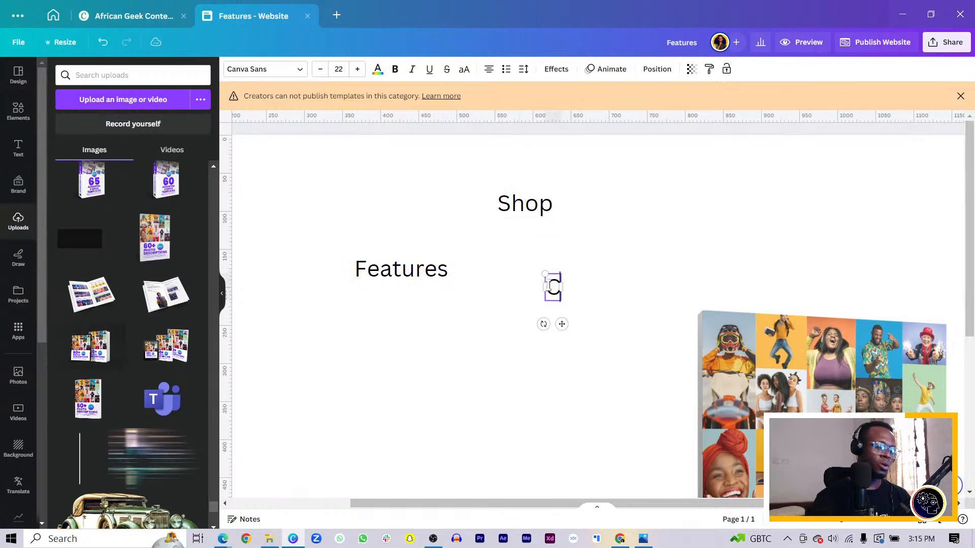
text(ontacty)
key(BackSpace)
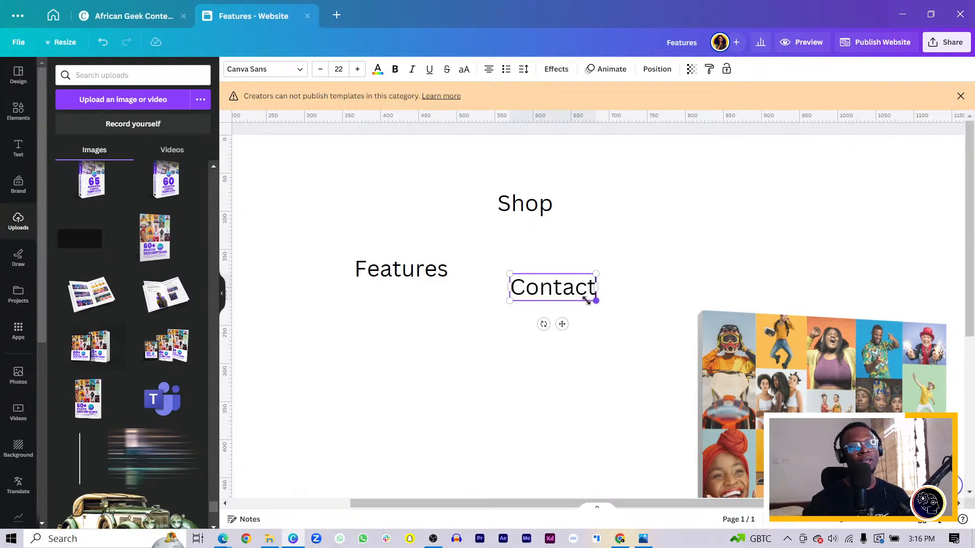
Step: Shrink the Contact label to font size 10.2 and copy its style onto the Features and Shop labels
drag(595, 300, 542, 295)
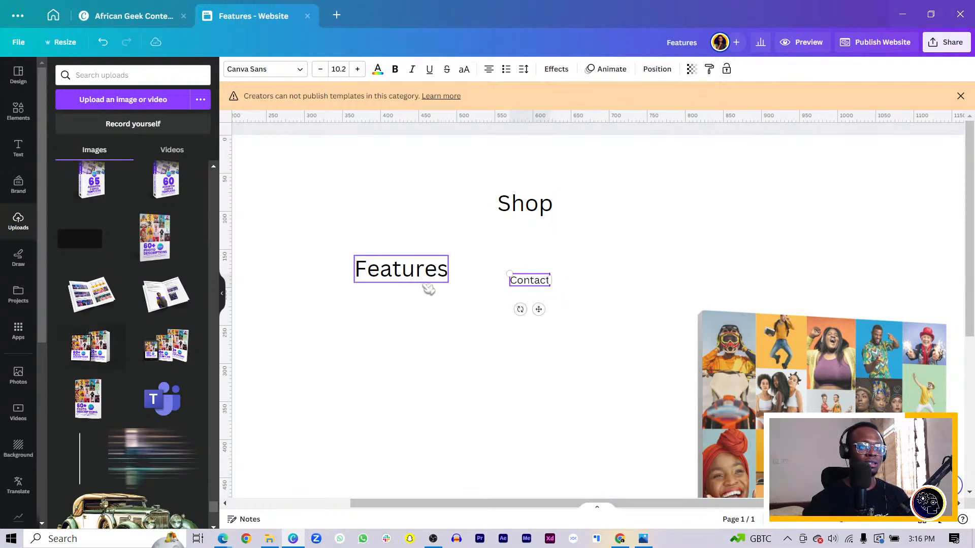
right_click(523, 279)
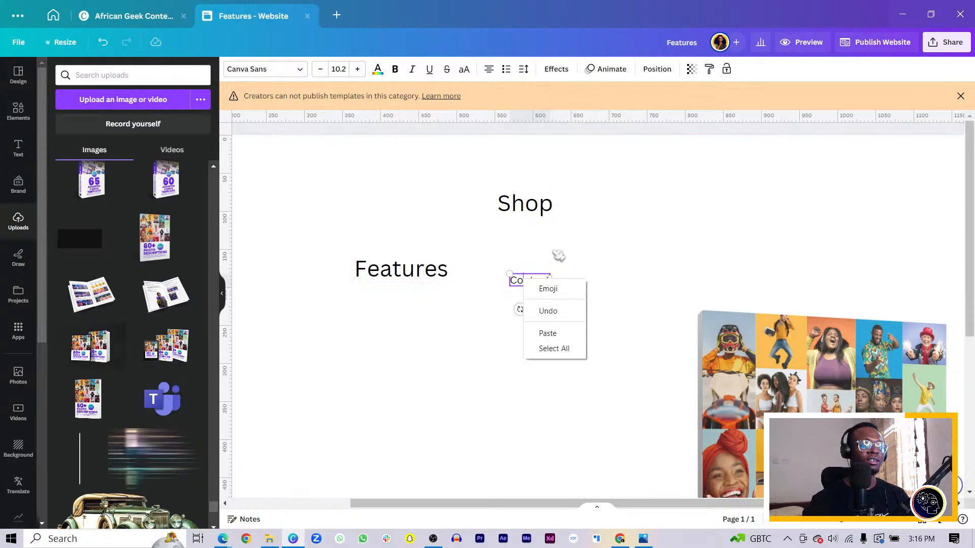
key(Escape)
right_click(537, 289)
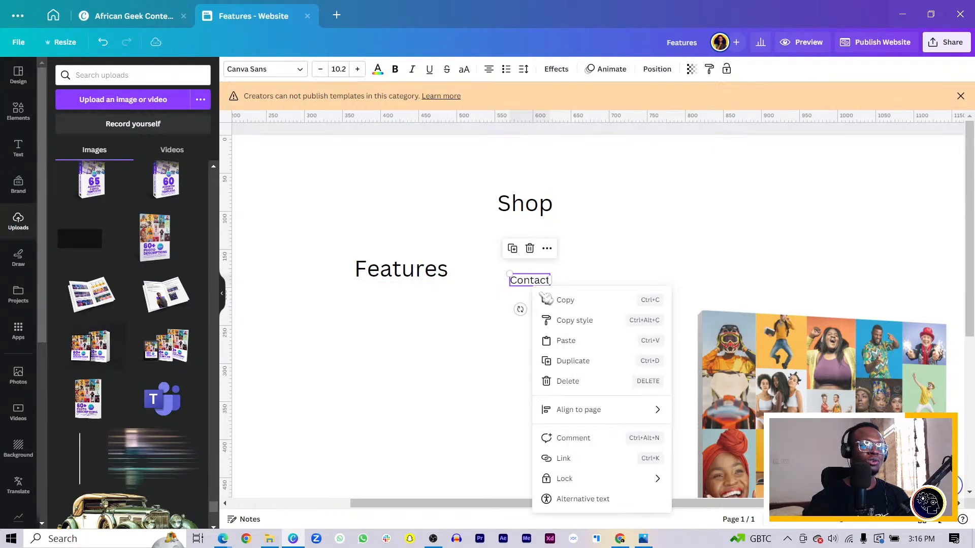
click(561, 320)
click(441, 274)
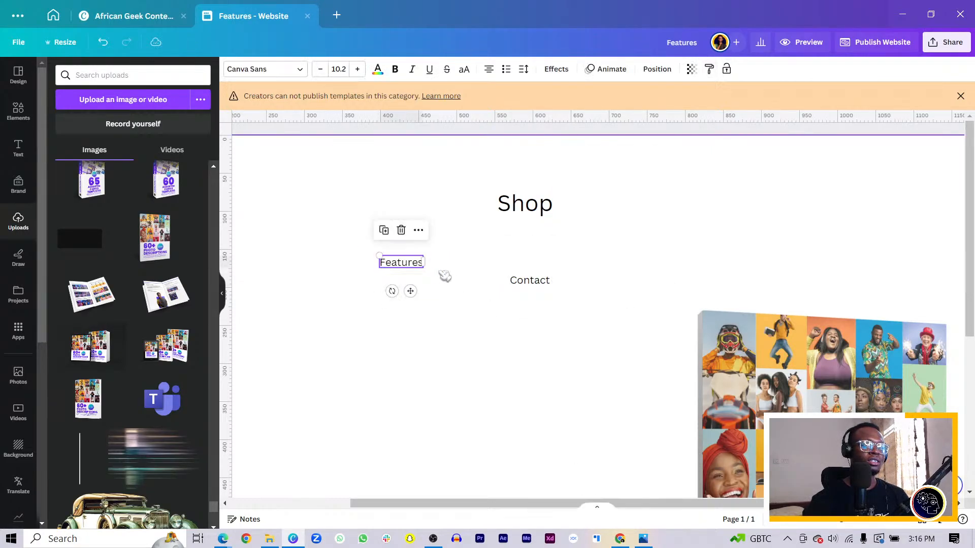
right_click(410, 262)
click(447, 293)
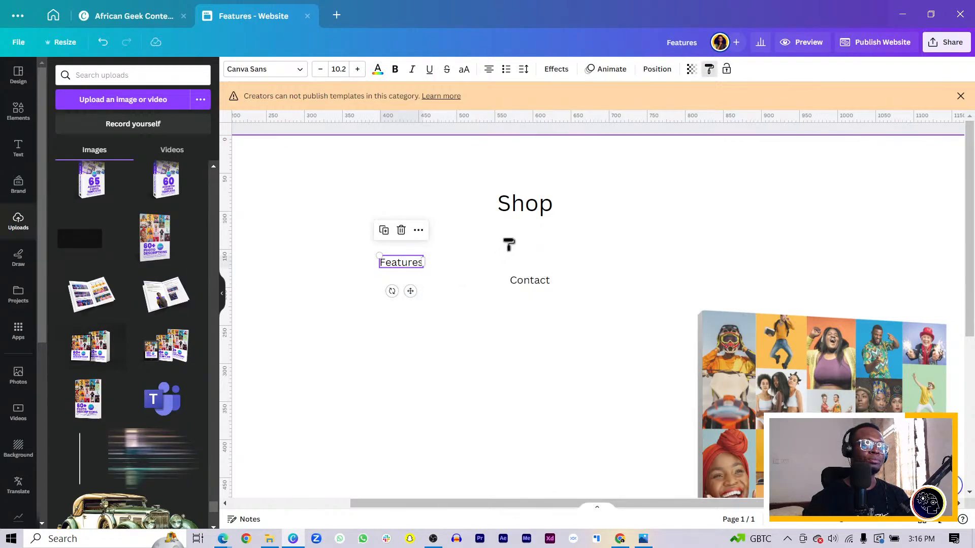
click(526, 203)
Step: Arrange the Features, Shop and Contact labels in a row and tidy up their alignment and spacing
drag(401, 262, 468, 196)
drag(520, 278, 562, 198)
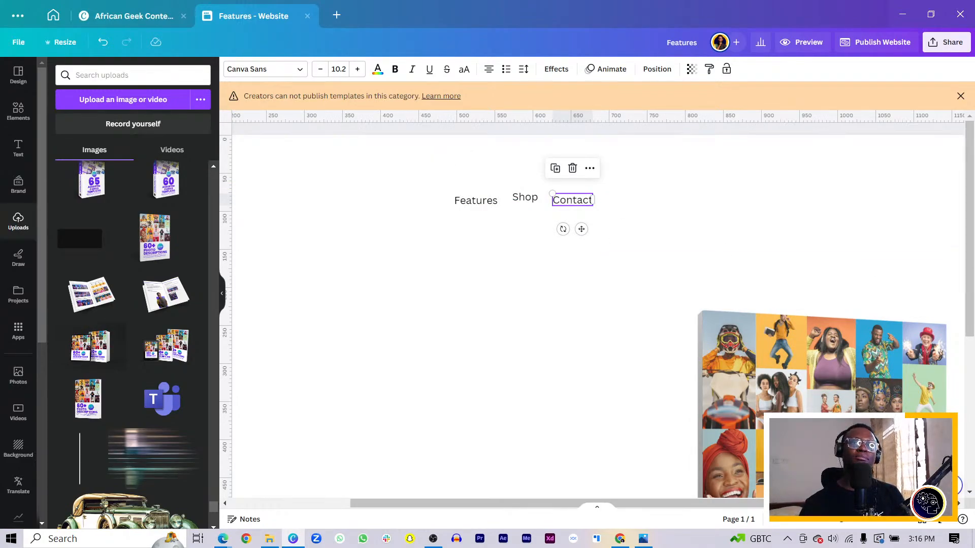
drag(414, 154, 599, 211)
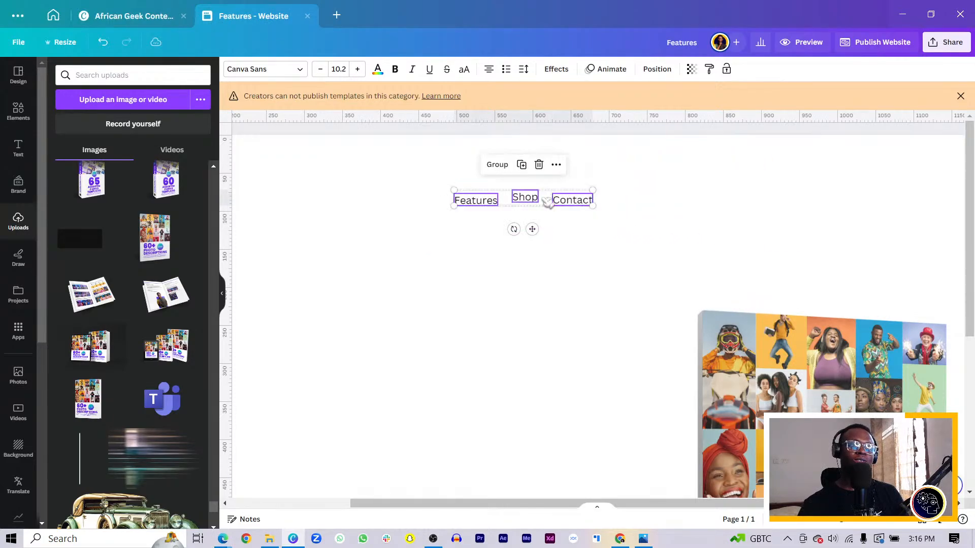
click(659, 67)
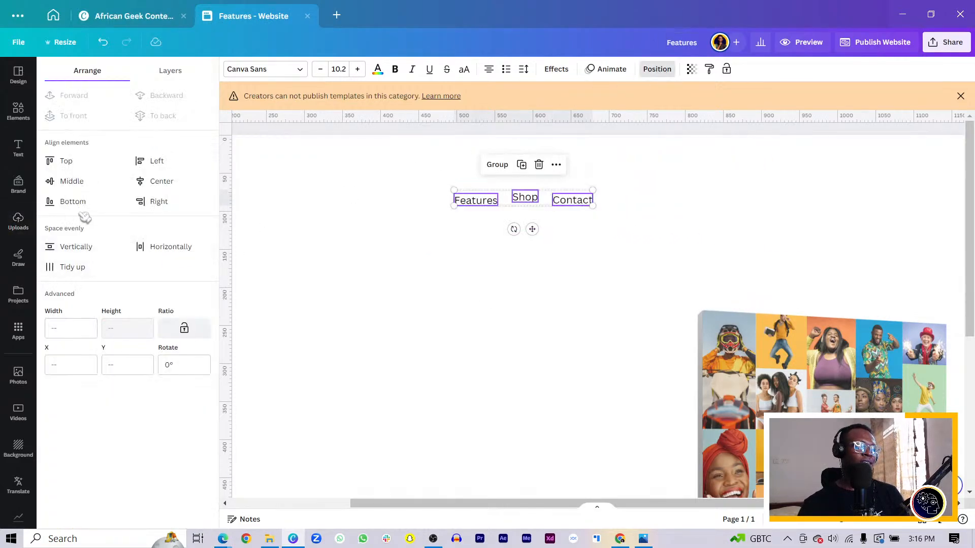
click(72, 266)
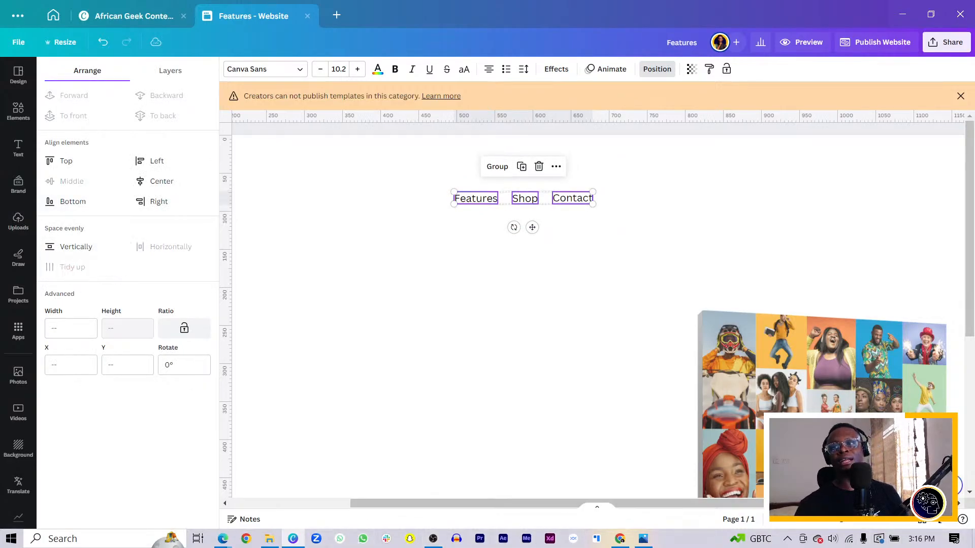
key(alt+Tab)
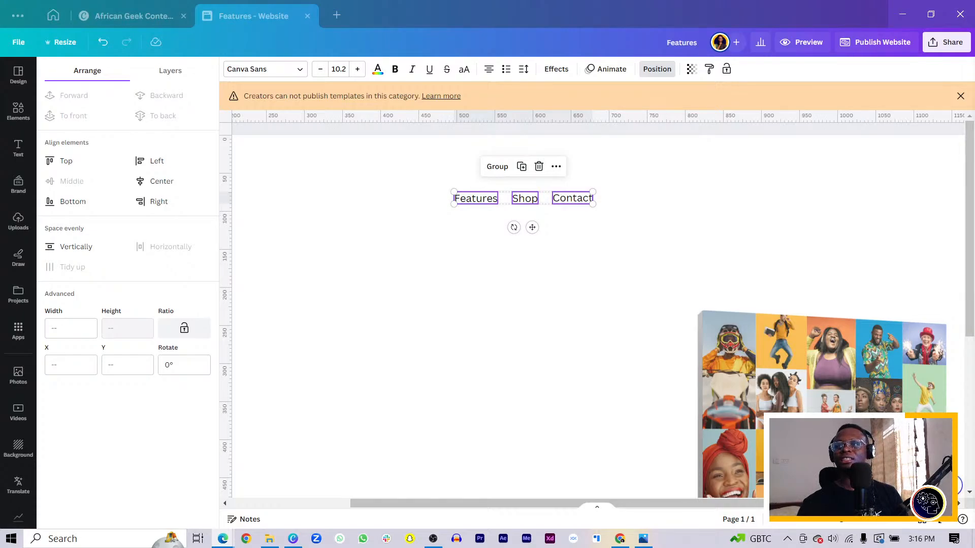
key(alt+Tab)
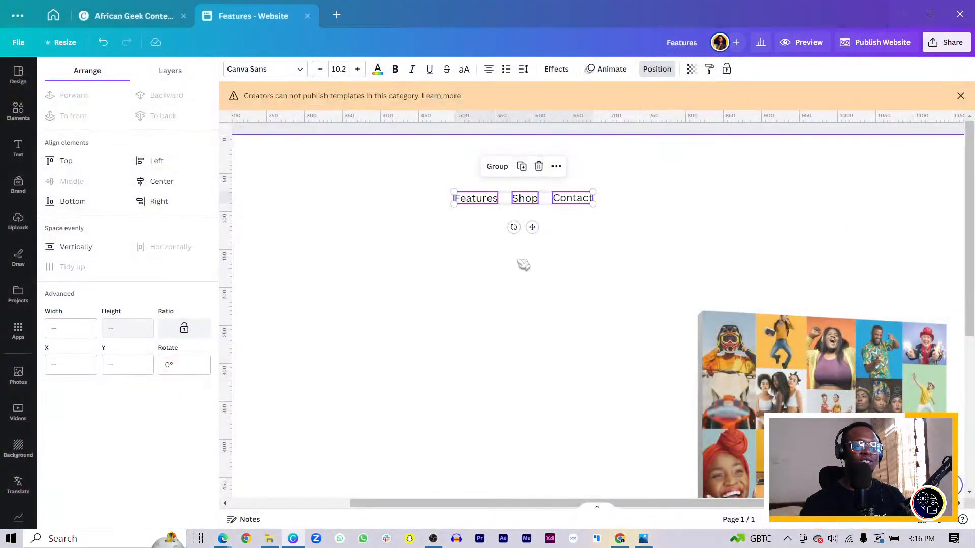
Step: Move the three menu labels to the page's upper-right corner and nudge the book mockup slightly up and right
click(386, 213)
key(ctrl+minus)
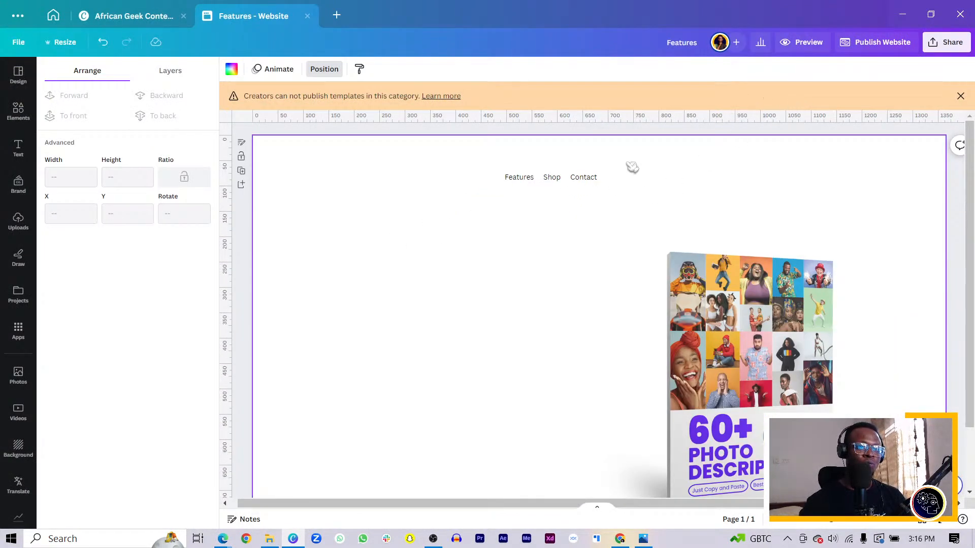
drag(628, 163, 806, 177)
mouse_move(746, 305)
mouse_down()
mouse_move(742, 293)
mouse_move(753, 298)
mouse_up()
click(471, 263)
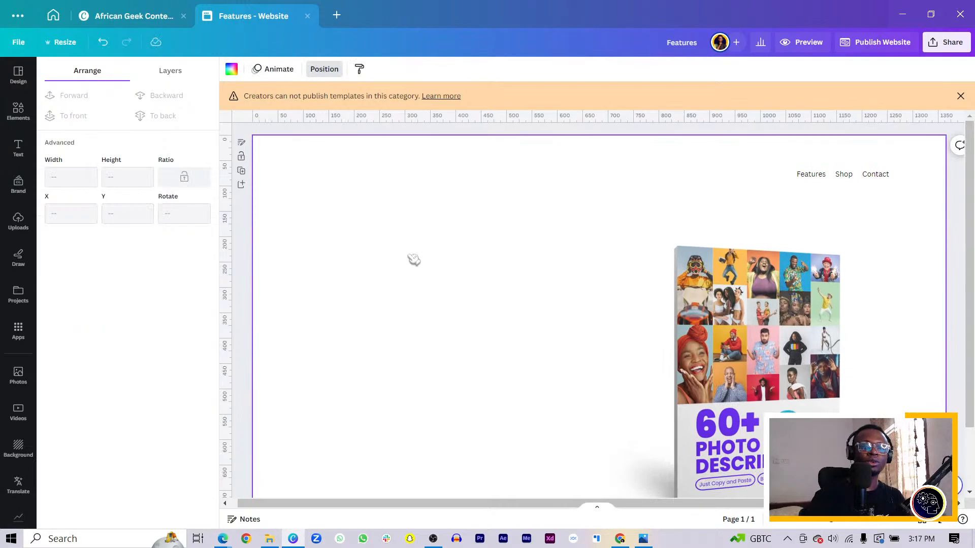
Step: Add a bold text box reading "African Geek+" in the upper-left area of the page
key(t)
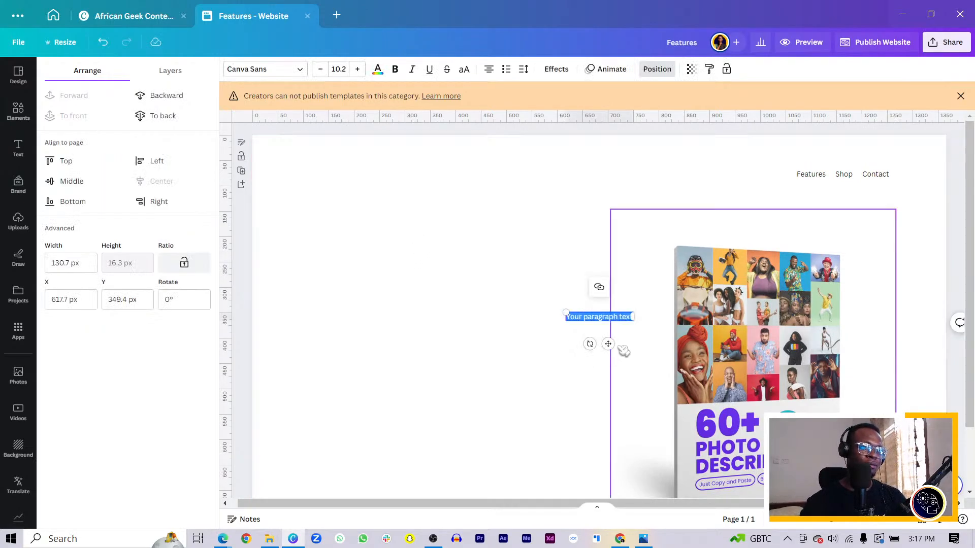
drag(609, 344, 417, 266)
click(396, 70)
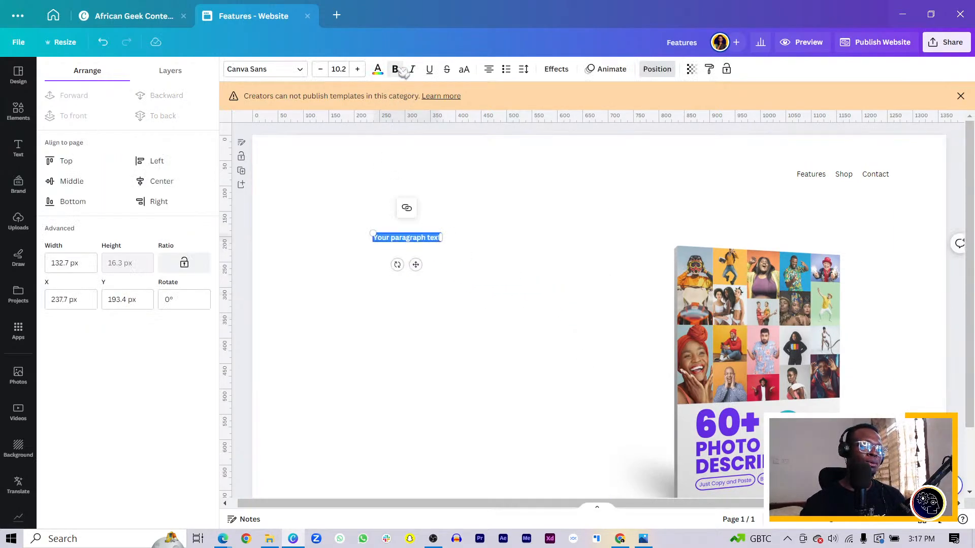
key(Caps_Lock)
text(AI)
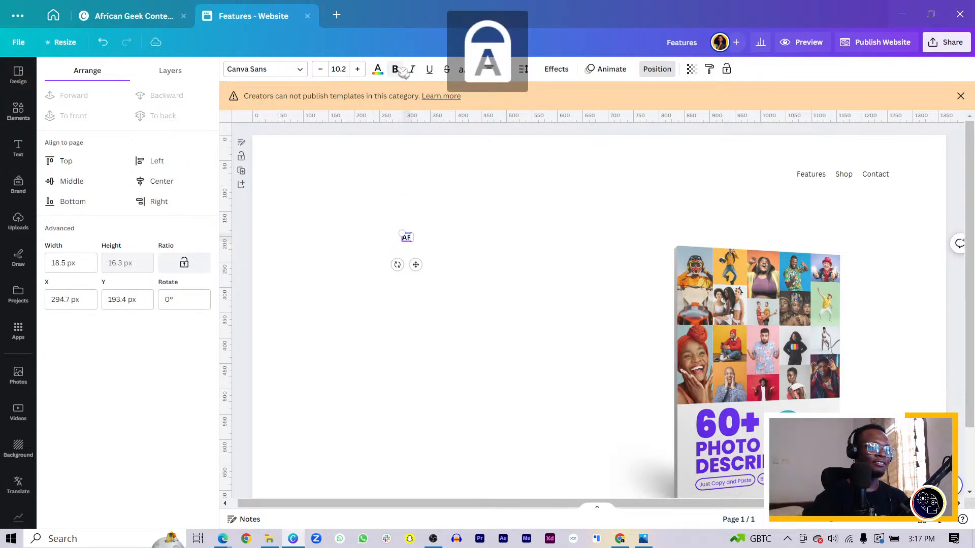
text(RICA)
key(ctrl+a)
key(Caps_Lock)
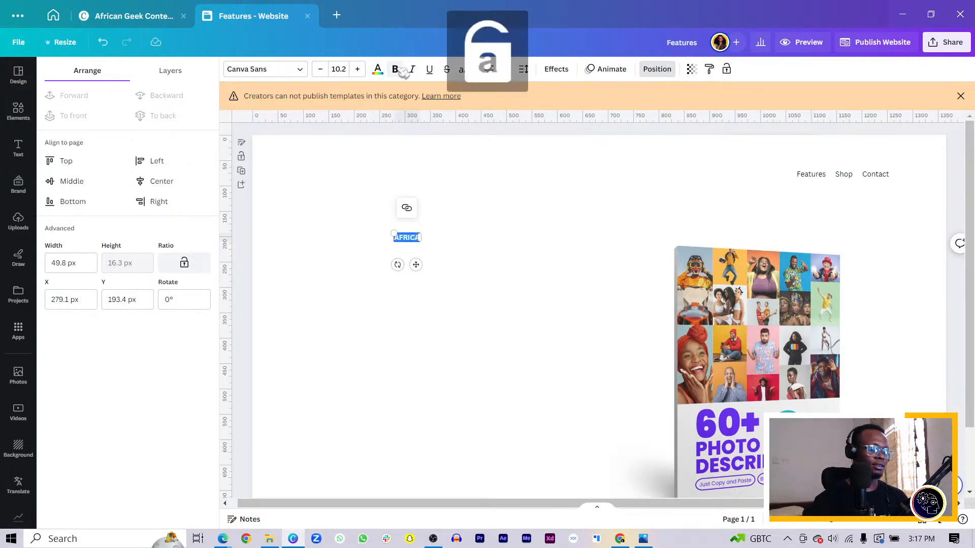
text(African Geek)
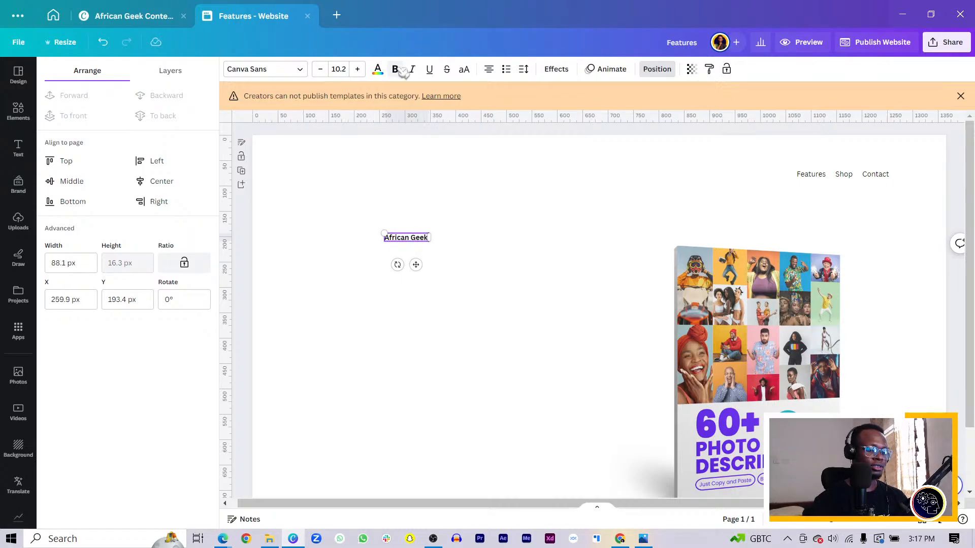
key(BackSpace)
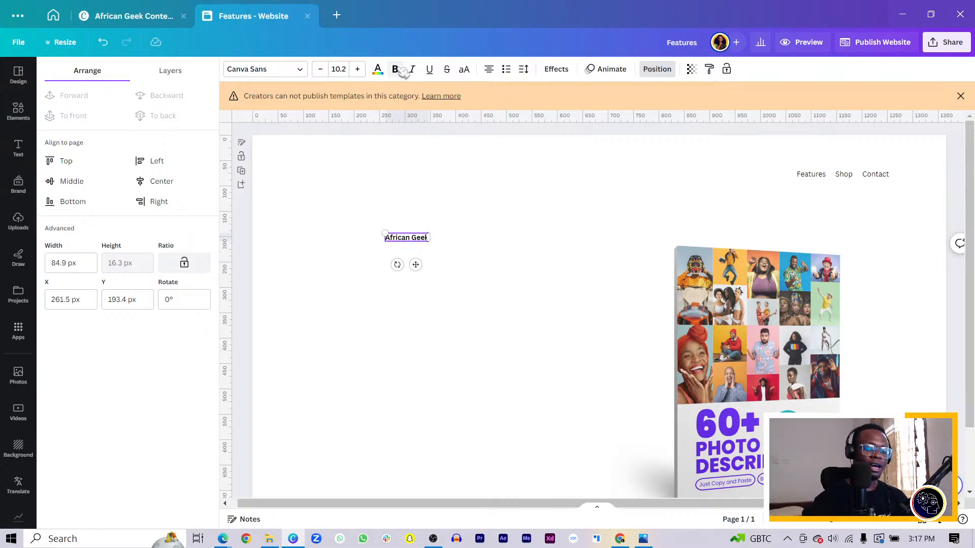
text(s)
Step: Remove the space between the two words of the brand text so it reads "AfricanGeek+"
key(ctrl+plus)
key(ctrl+plus)
key(ctrl+plus)
key(ctrl+plus)
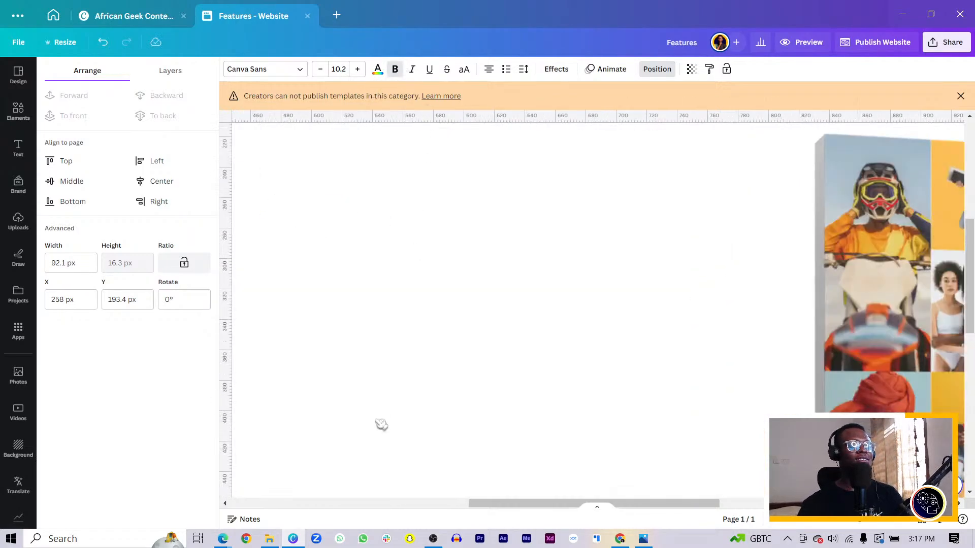
drag(526, 506, 333, 471)
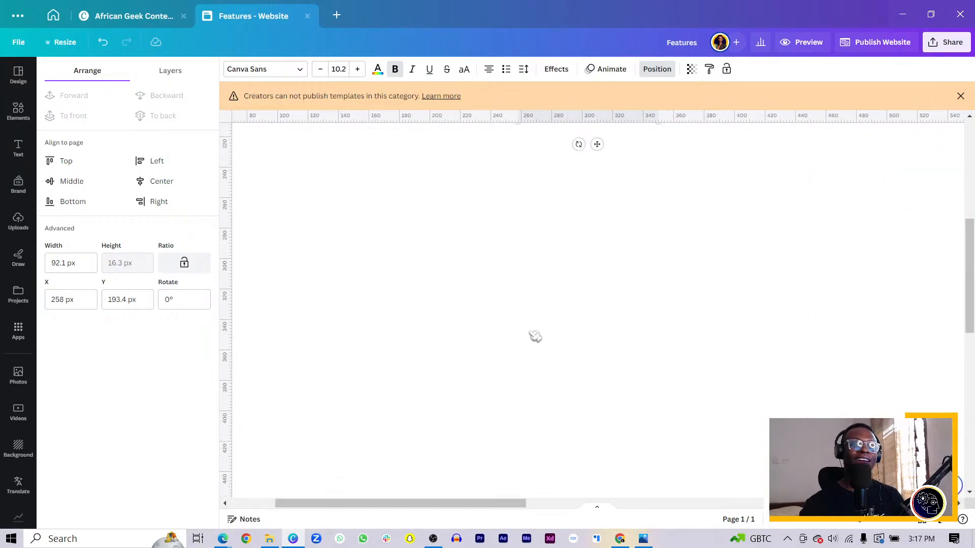
scroll(496, 344, left, 3)
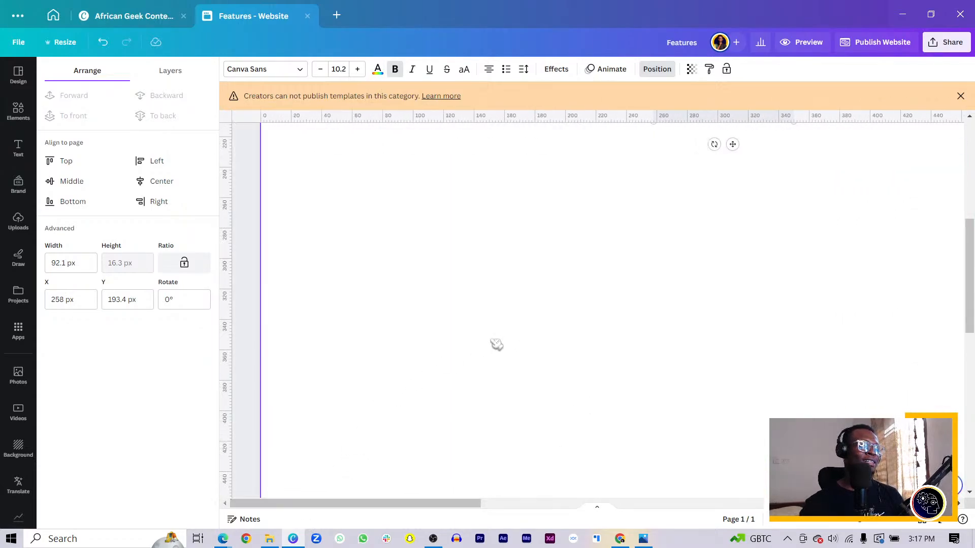
scroll(555, 334, up, 4)
drag(716, 282, 619, 282)
drag(605, 328, 852, 284)
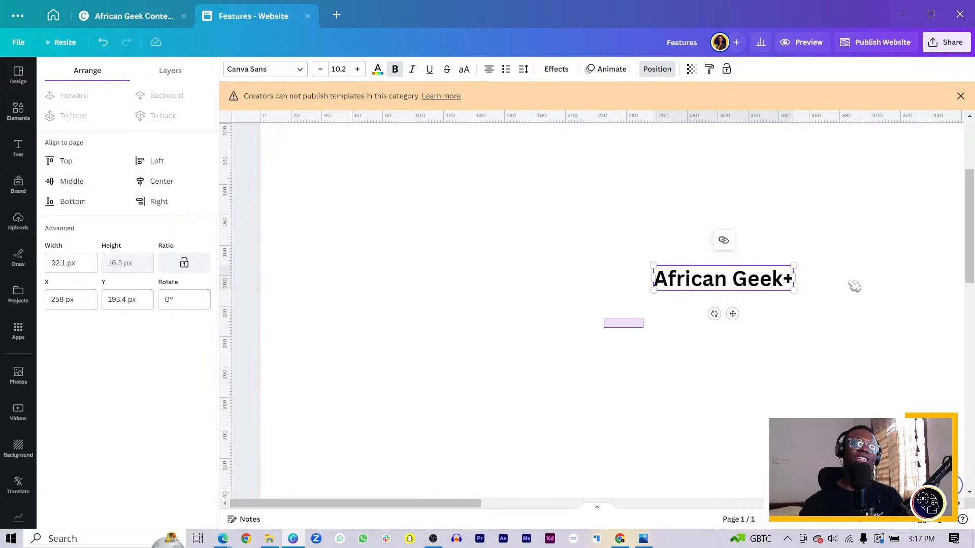
click(736, 280)
key(BackSpace)
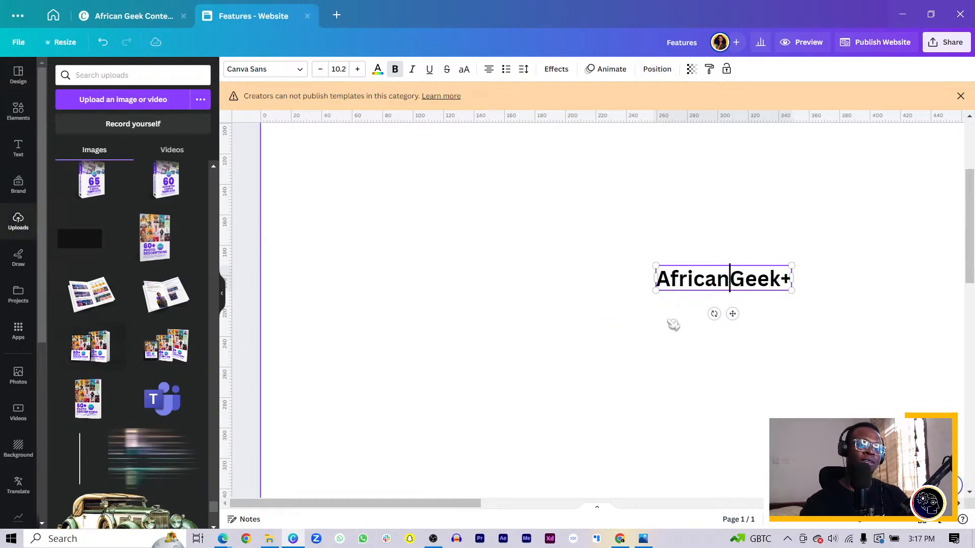
Step: Move the AfricanGeek+ text up and close to the page's left edge
drag(745, 289, 400, 200)
key(ctrl+minus)
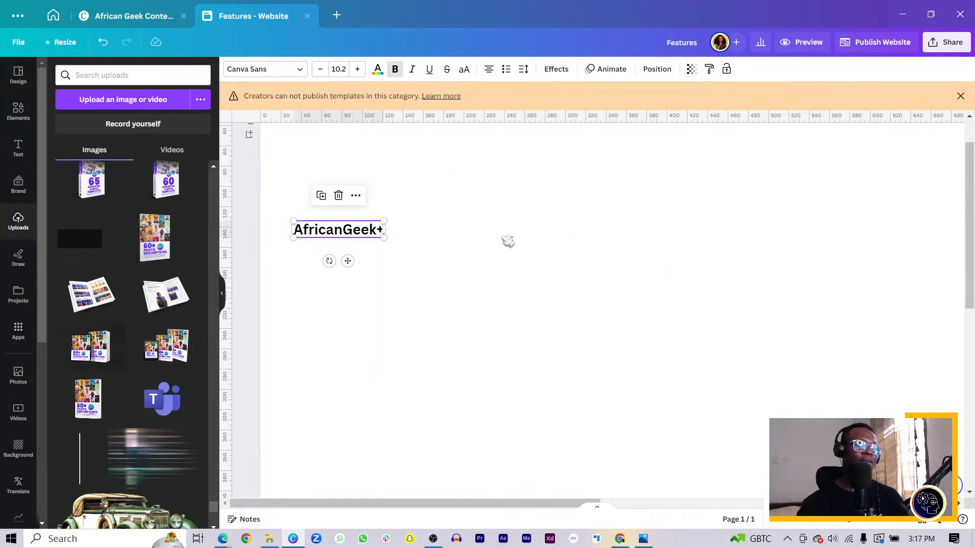
click(508, 241)
drag(494, 505, 509, 504)
key(ctrl+minus)
key(ctrl+minus)
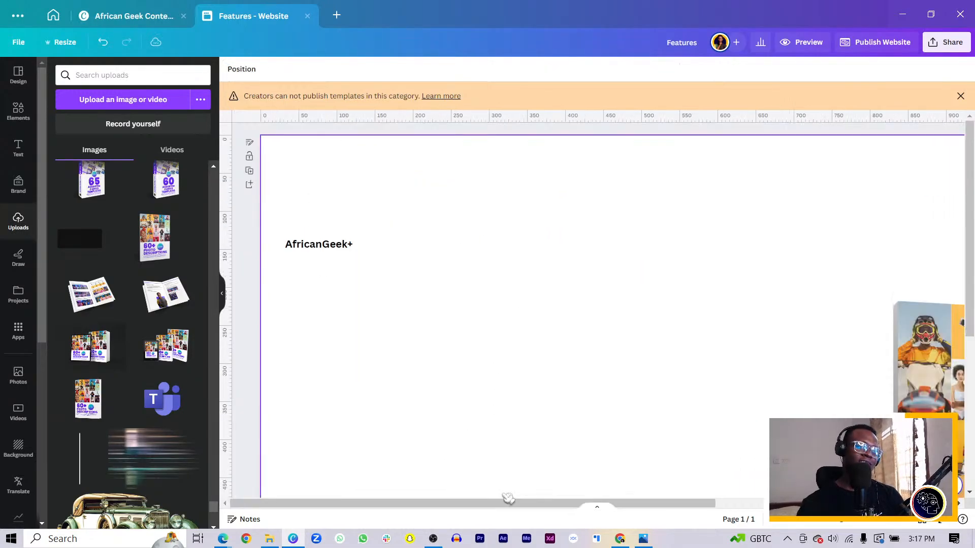
Step: Change the font of the AfricanGeek+ brand text to Poppins ExtraBold
drag(336, 228, 488, 240)
key(ctrl+z)
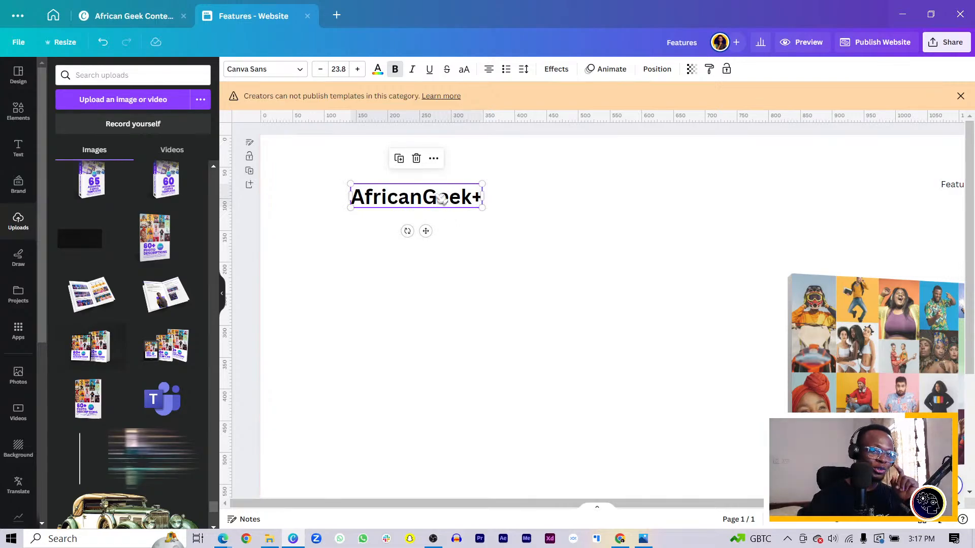
click(277, 72)
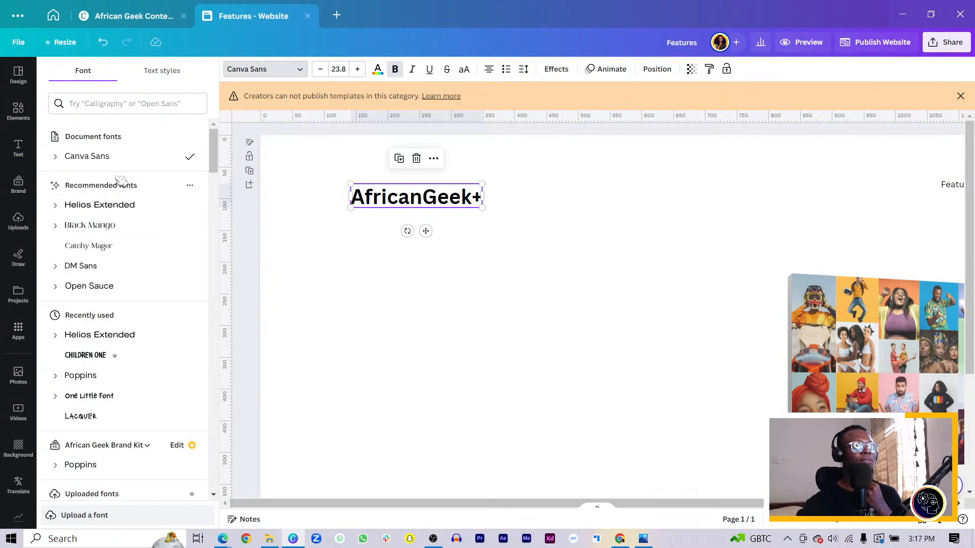
click(147, 104)
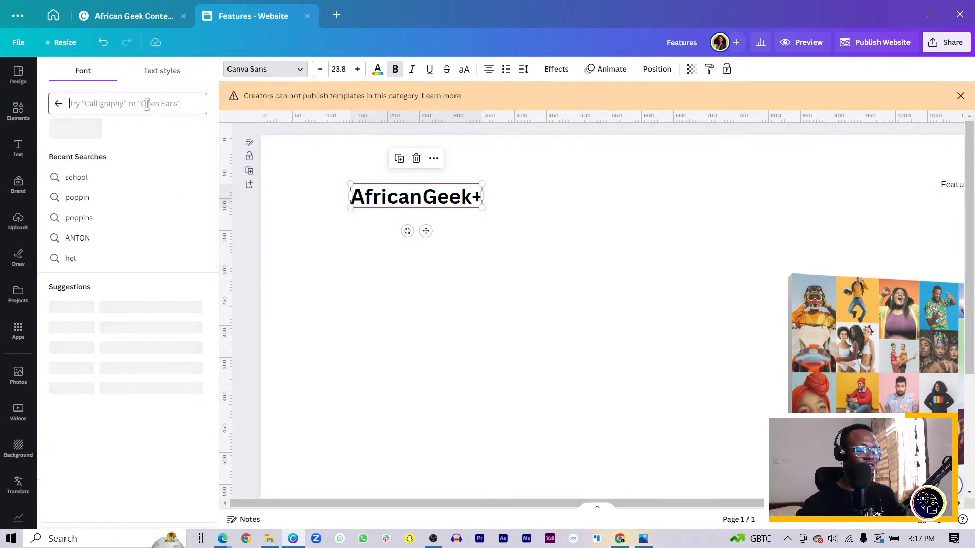
text(poppin)
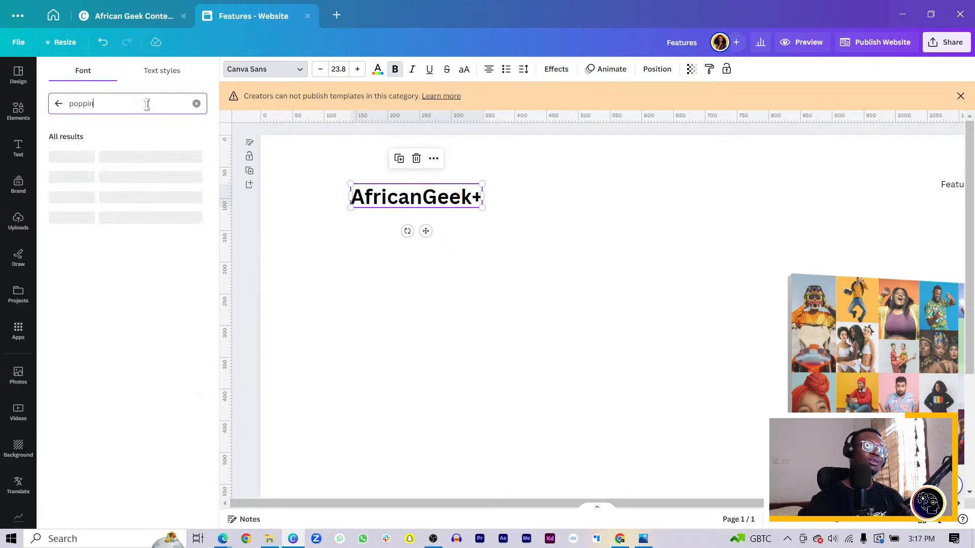
text(s)
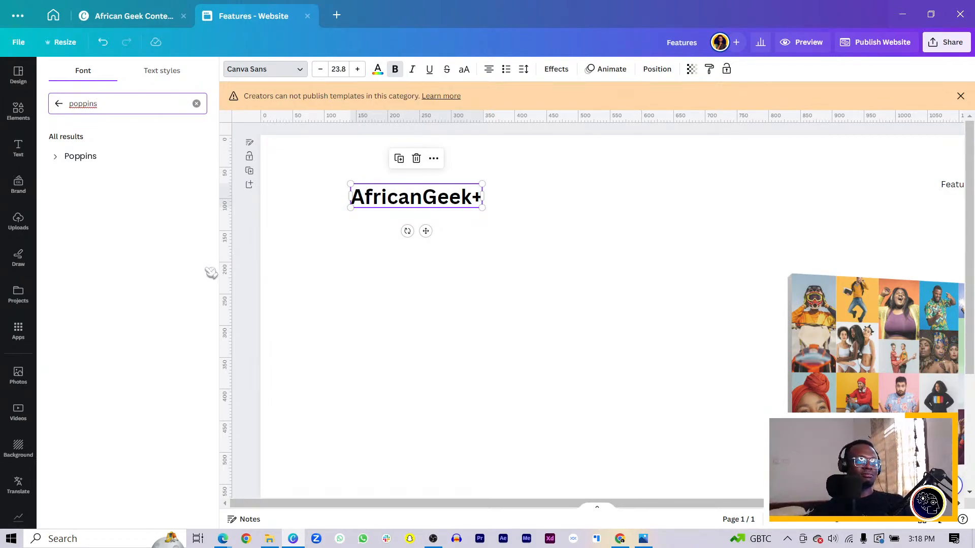
click(57, 158)
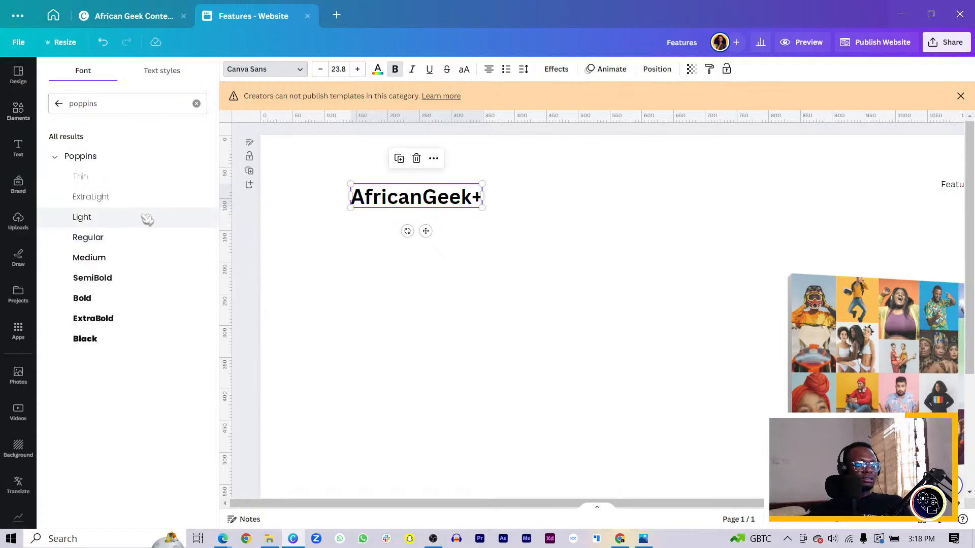
click(108, 320)
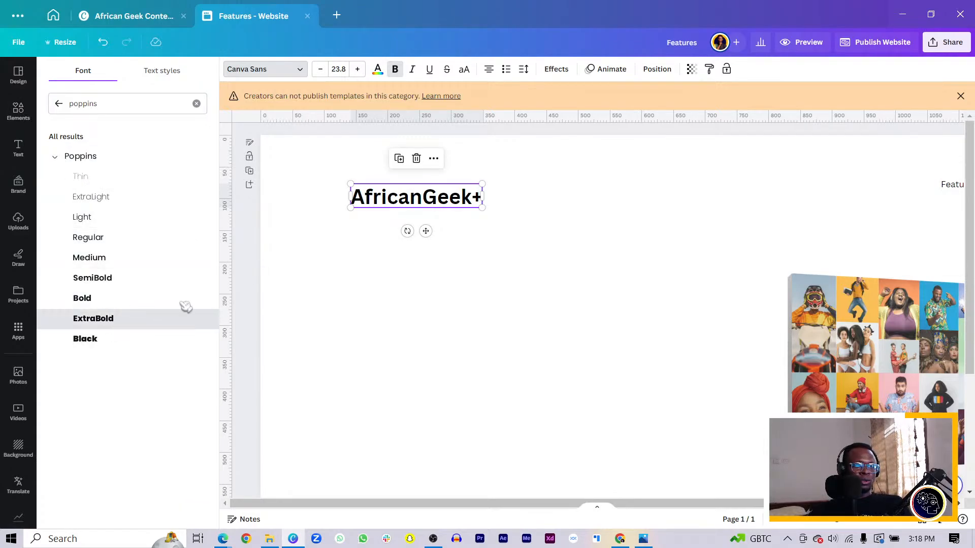
Step: Move the AfricanGeek+ text slightly up and closer to the page's left edge
click(446, 235)
drag(429, 201, 388, 196)
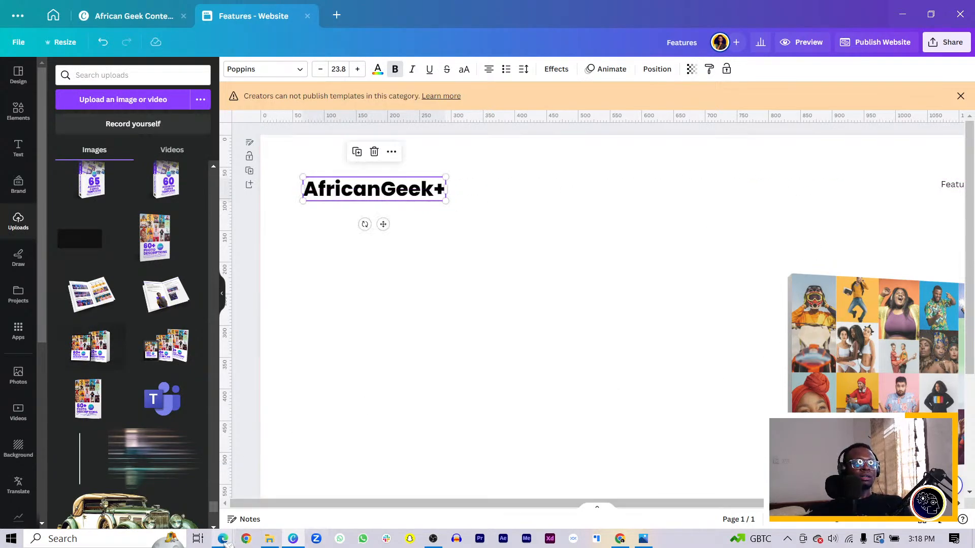
mouse_move(228, 543)
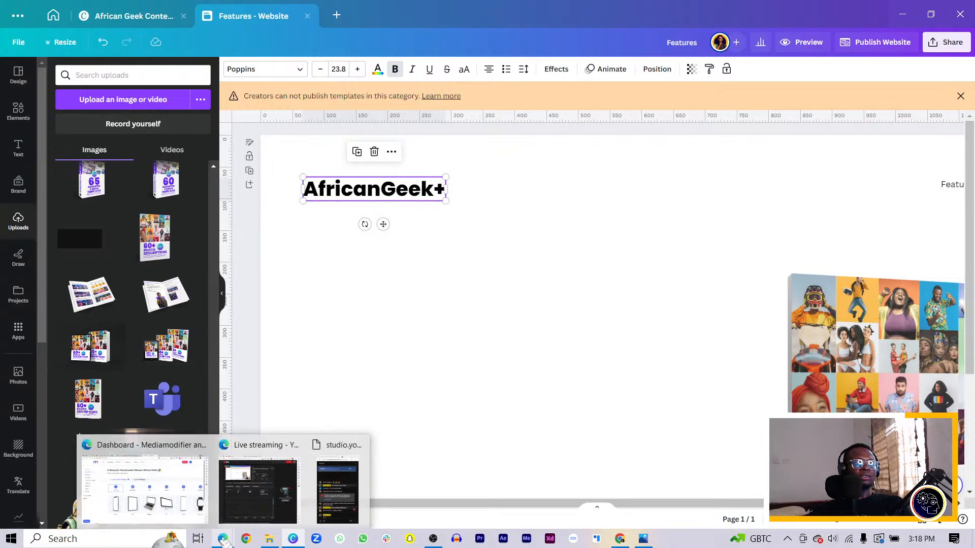
click(157, 490)
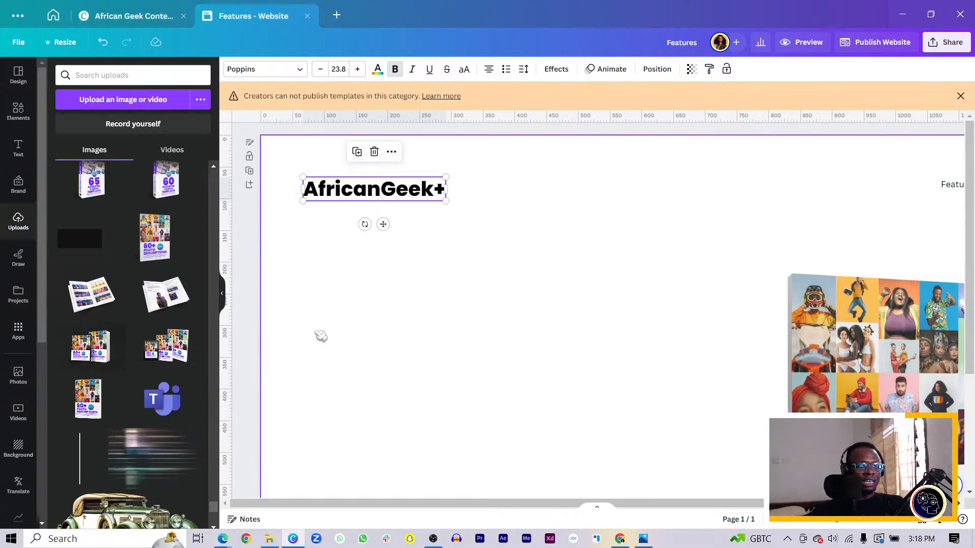
click(420, 257)
drag(354, 195, 360, 190)
click(536, 328)
Step: Nudge the Features, Shop and Contact labels together slightly to the left, keeping them level with the brand text
scroll(533, 326, down, 5)
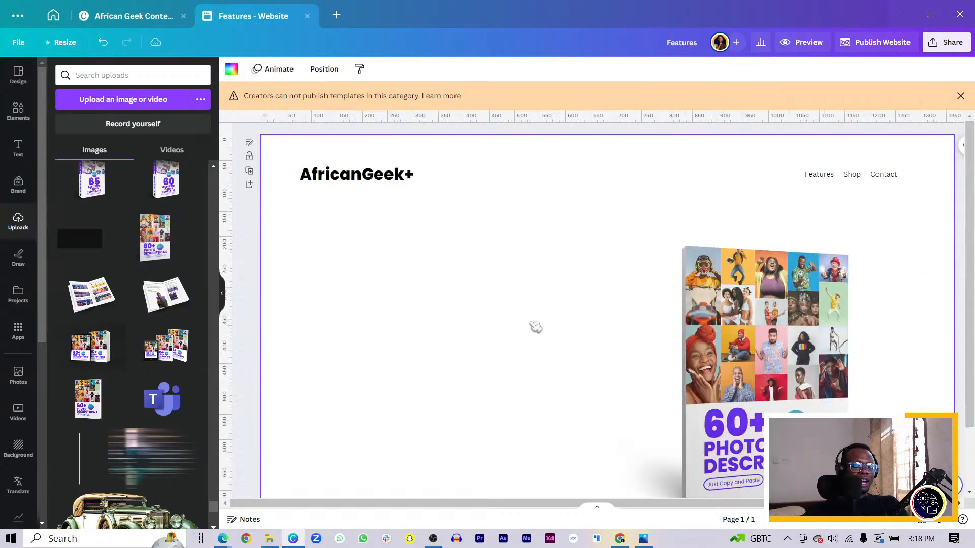
drag(718, 153, 869, 201)
drag(822, 170, 817, 170)
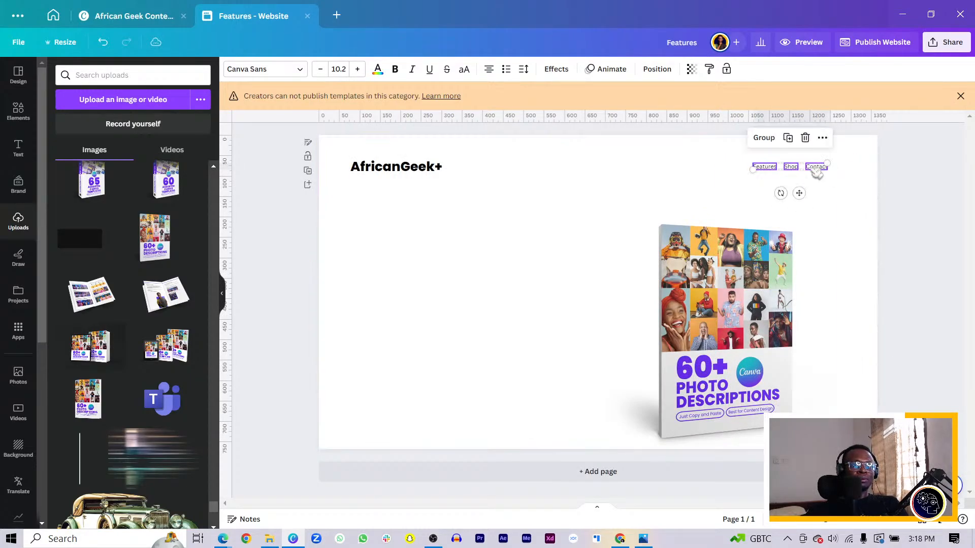
click(482, 340)
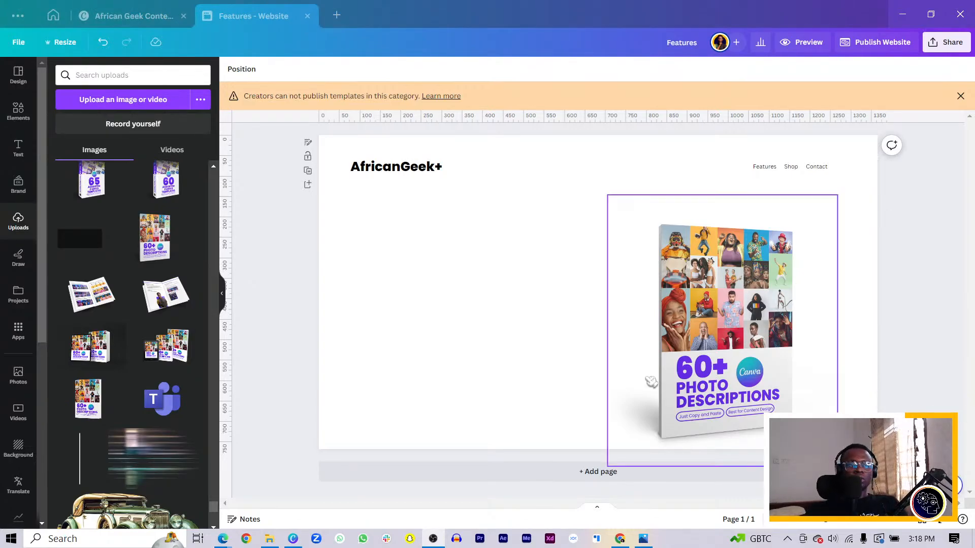
Step: Shift the book mockup slightly left and enlarge it to about 650 px wide on the page's right half
drag(647, 381, 496, 373)
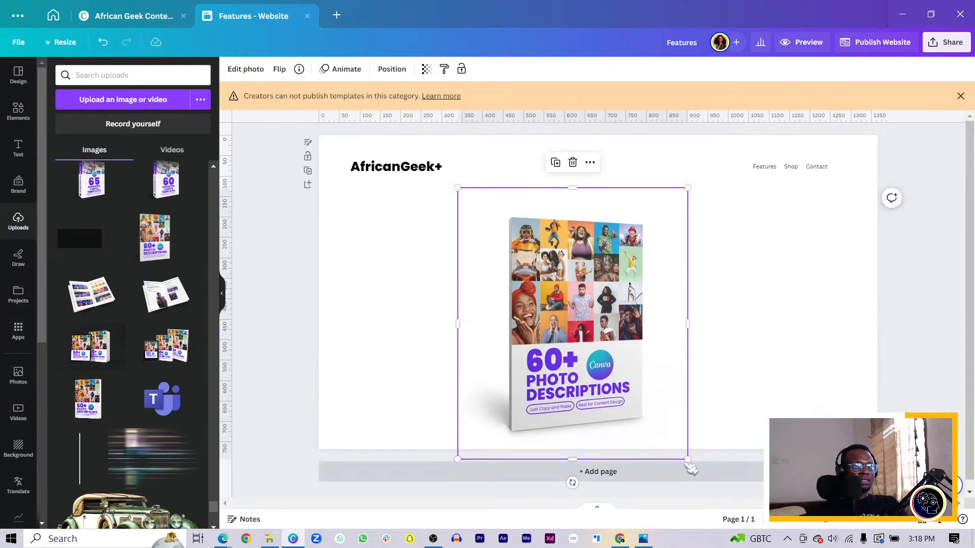
drag(483, 421, 611, 412)
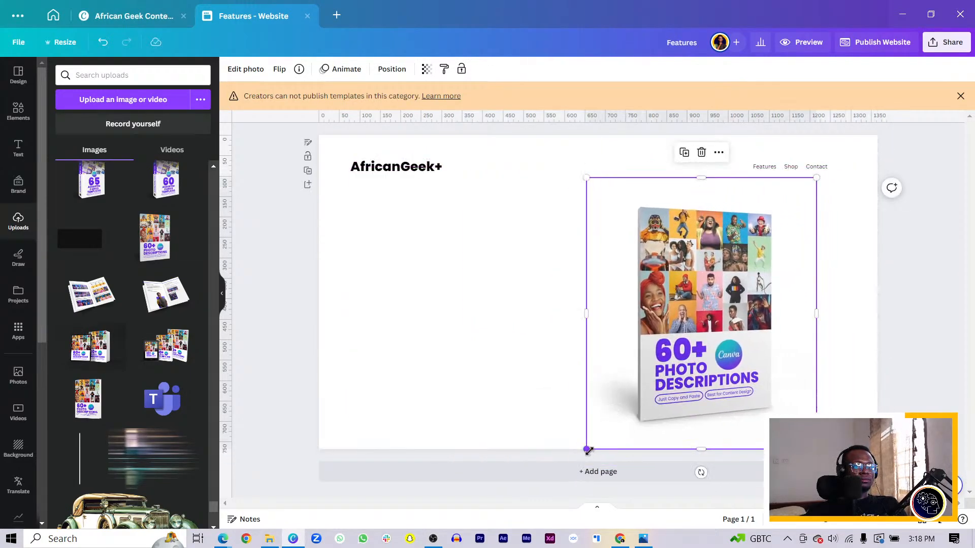
drag(586, 450, 572, 466)
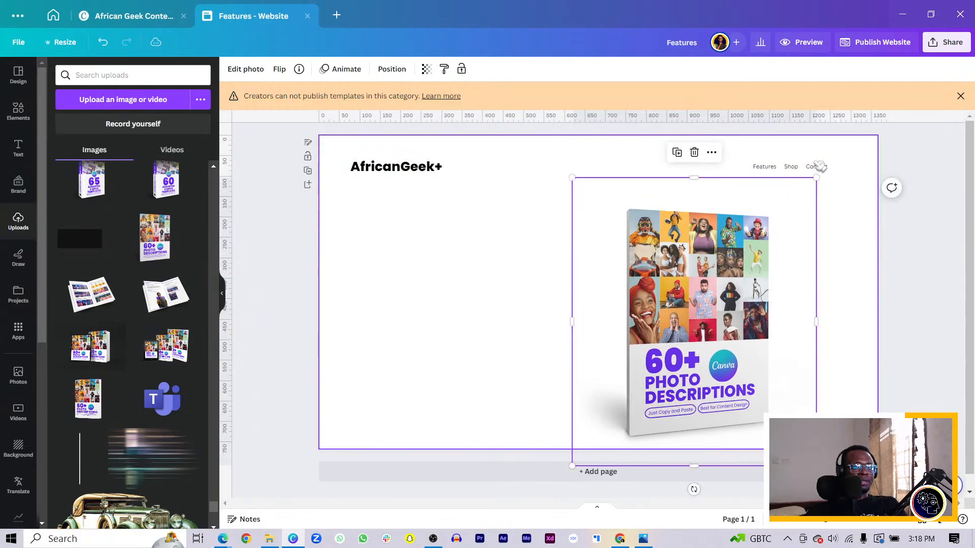
drag(814, 178, 862, 168)
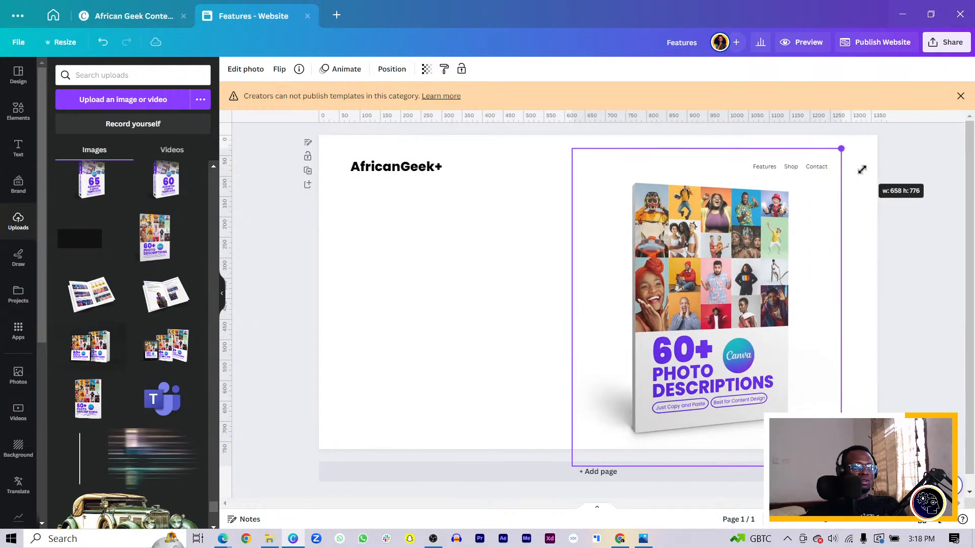
Step: Crop the book mockup's empty top and bottom margins so its frame clears the menu and ends at the page's lower edge
drag(703, 150, 701, 179)
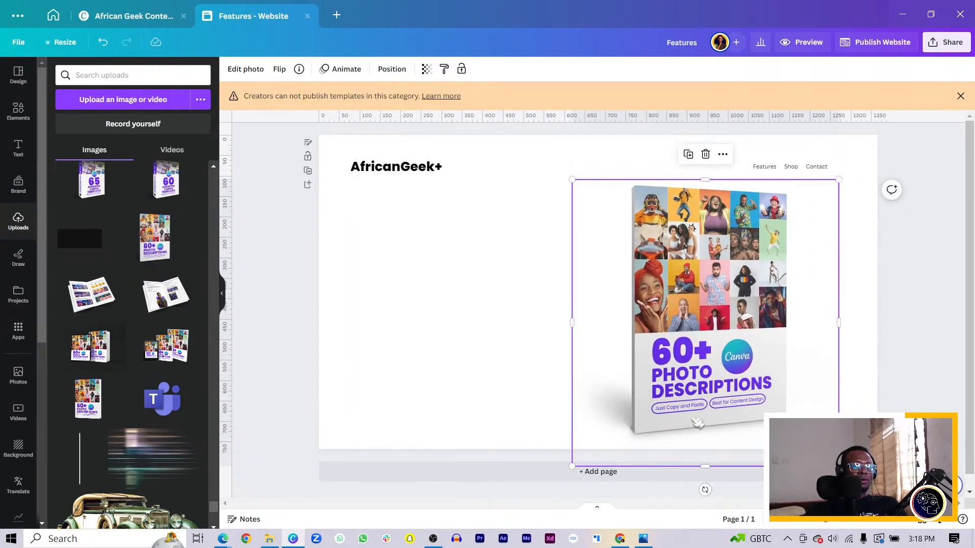
mouse_move(708, 463)
mouse_down()
mouse_move(704, 440)
mouse_move(707, 450)
mouse_up()
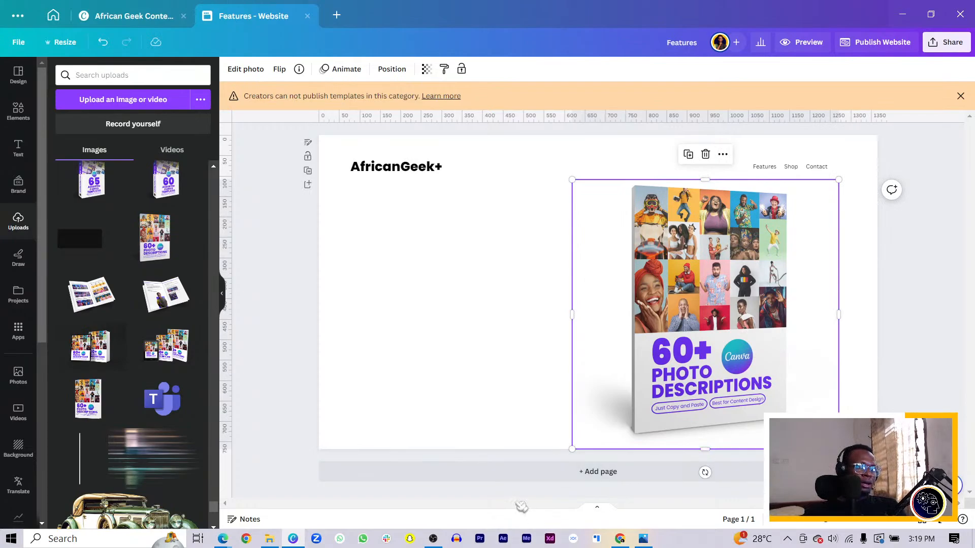
click(471, 392)
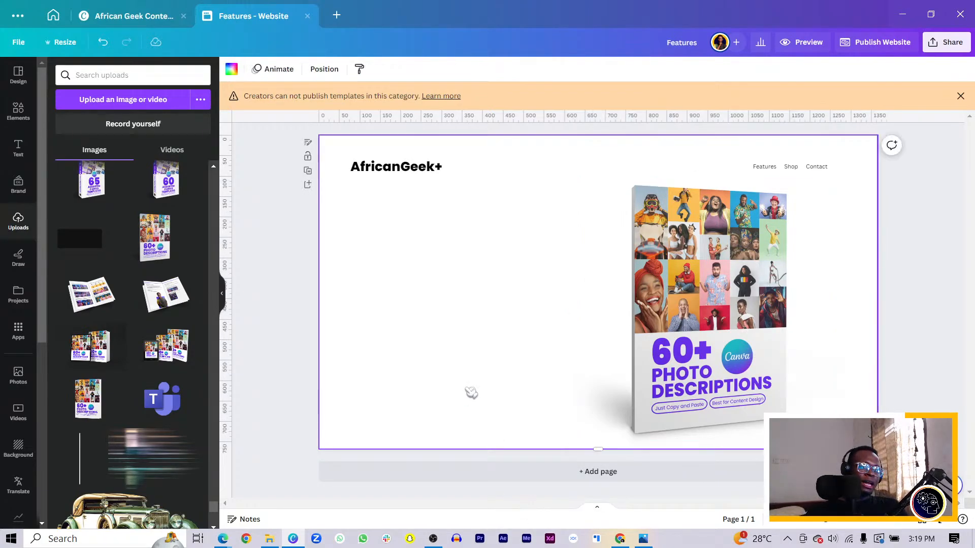
Step: Add a square shape about 520 by 500 px over the book mockup and send it behind the book
key(r)
drag(611, 284, 818, 246)
drag(711, 292, 719, 401)
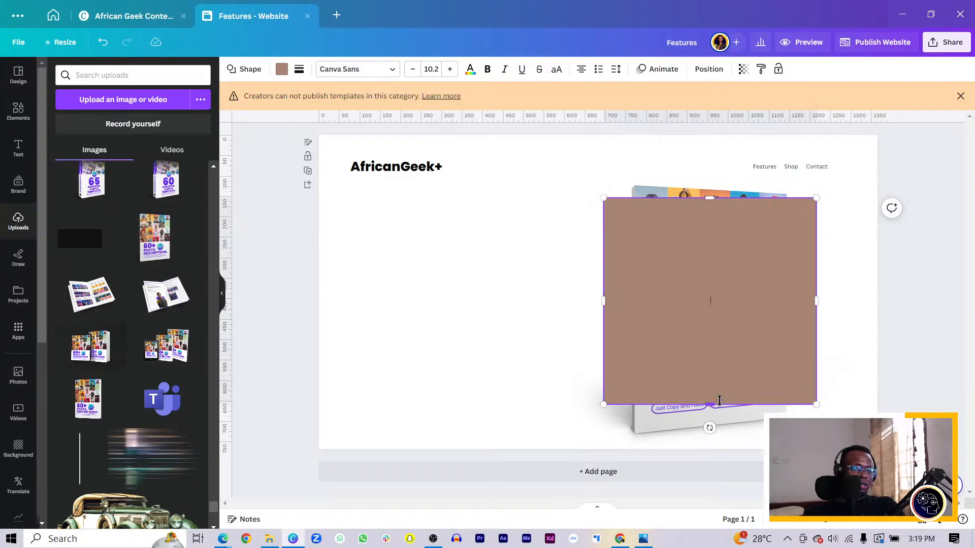
click(485, 345)
click(738, 324)
key(ctrl+[)
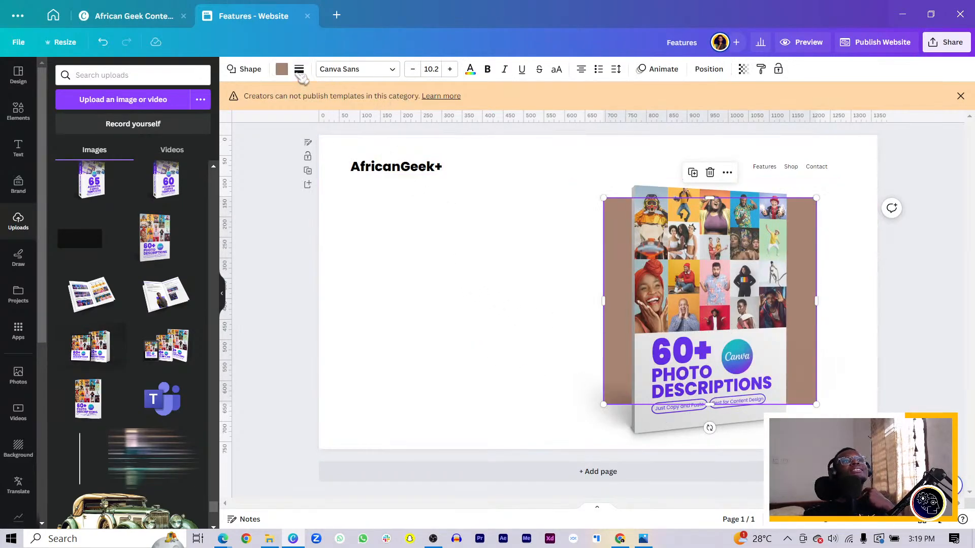
Step: Round the square's corners to about 41 and fill it with the purple photo color taken from the book mockup
click(299, 70)
drag(300, 163, 355, 163)
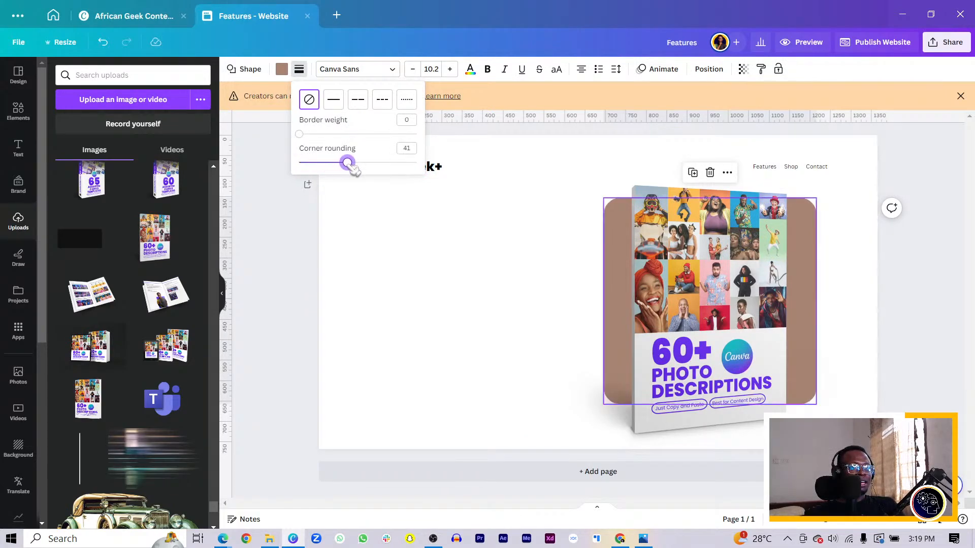
click(282, 69)
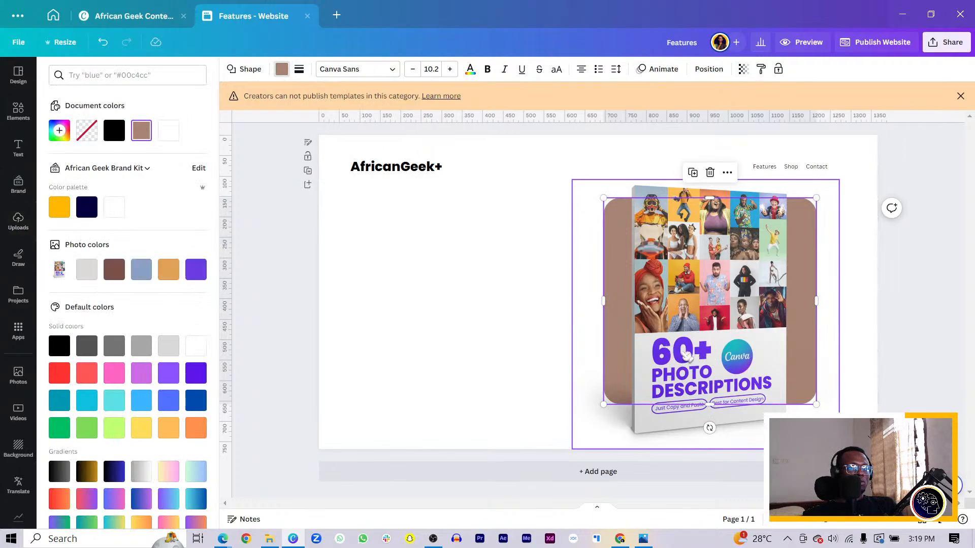
click(196, 269)
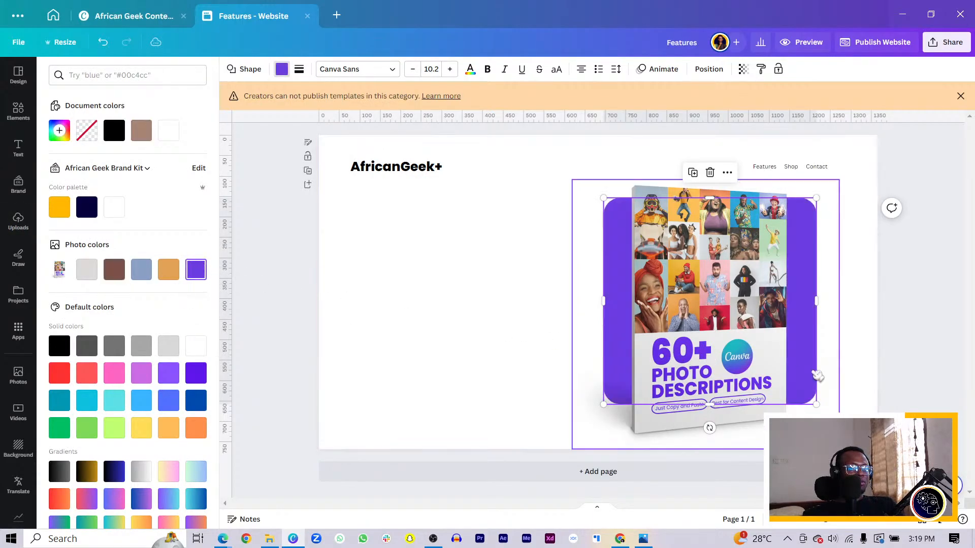
click(168, 269)
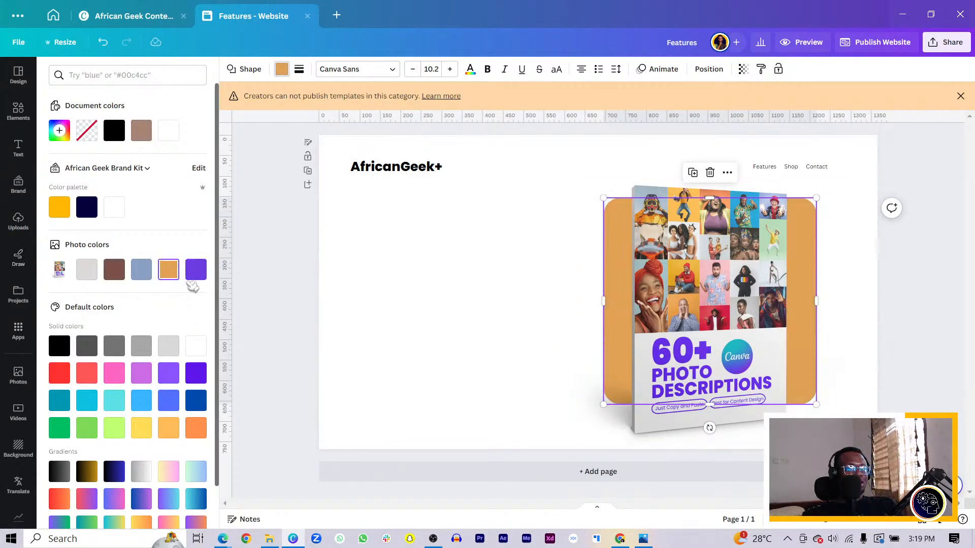
click(196, 274)
click(456, 338)
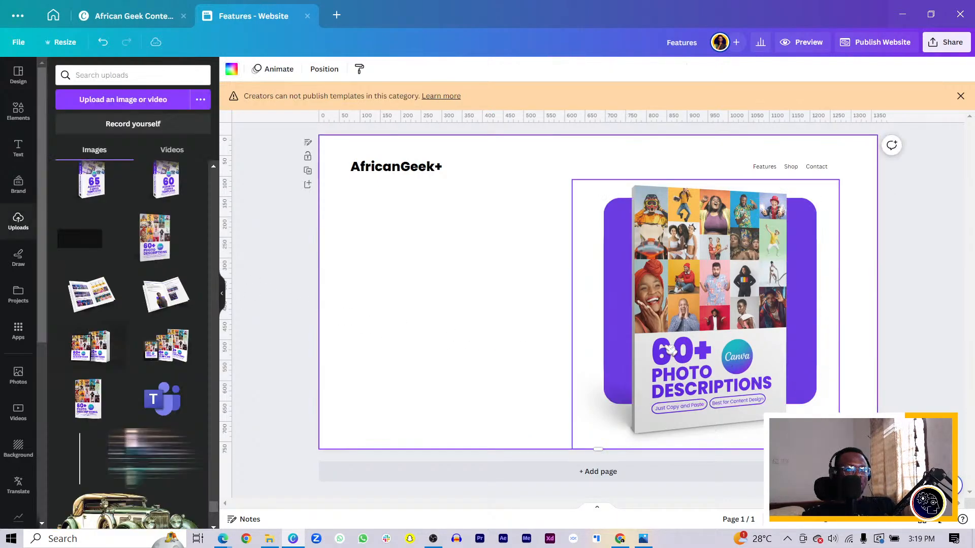
Step: Raise the book mockup over the purple shape, scale both together slightly smaller and position them just above the page's lower edge
drag(671, 350, 669, 335)
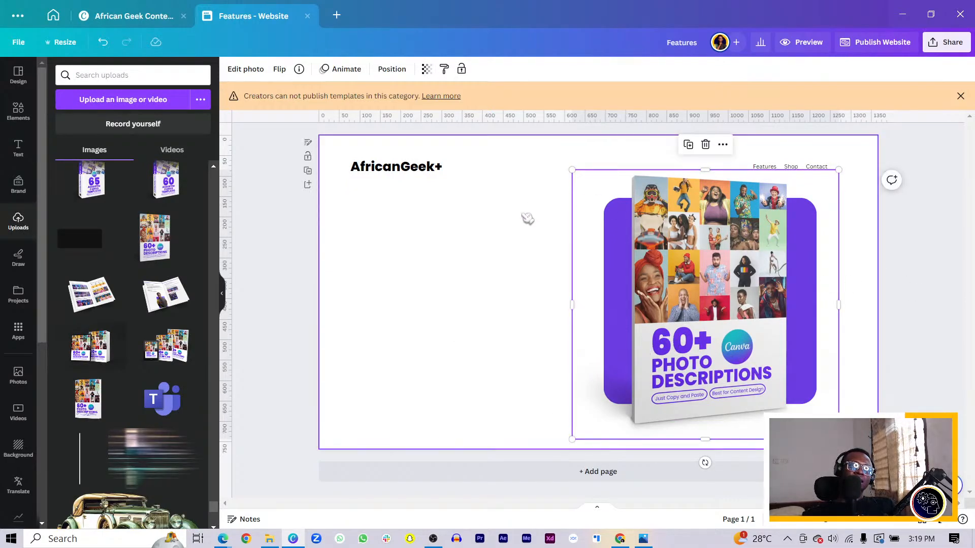
drag(454, 273, 737, 355)
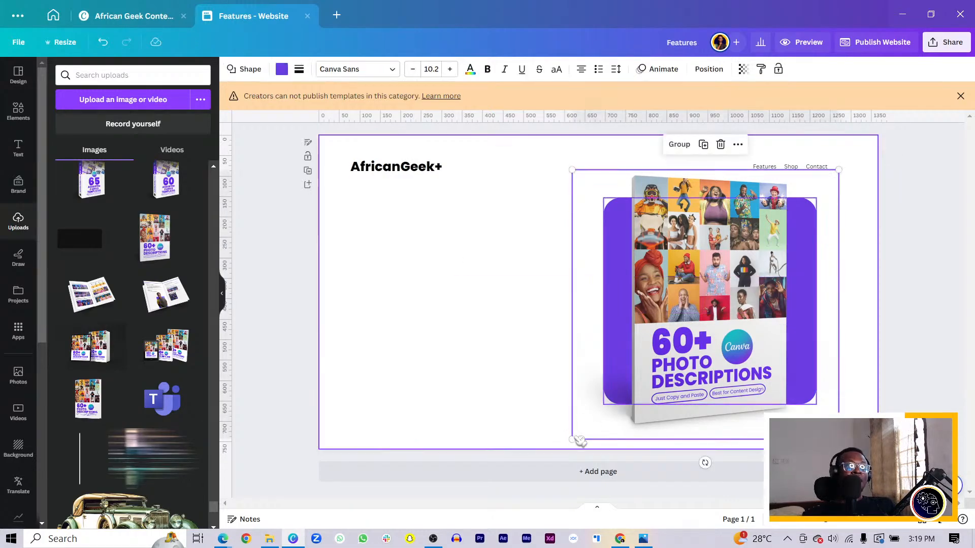
drag(573, 438, 592, 437)
drag(701, 358, 702, 364)
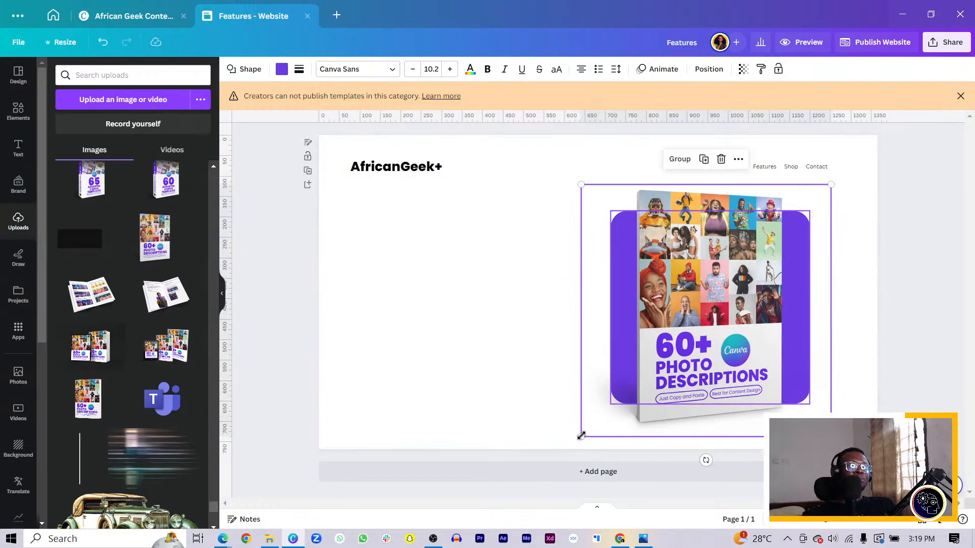
drag(579, 437, 575, 443)
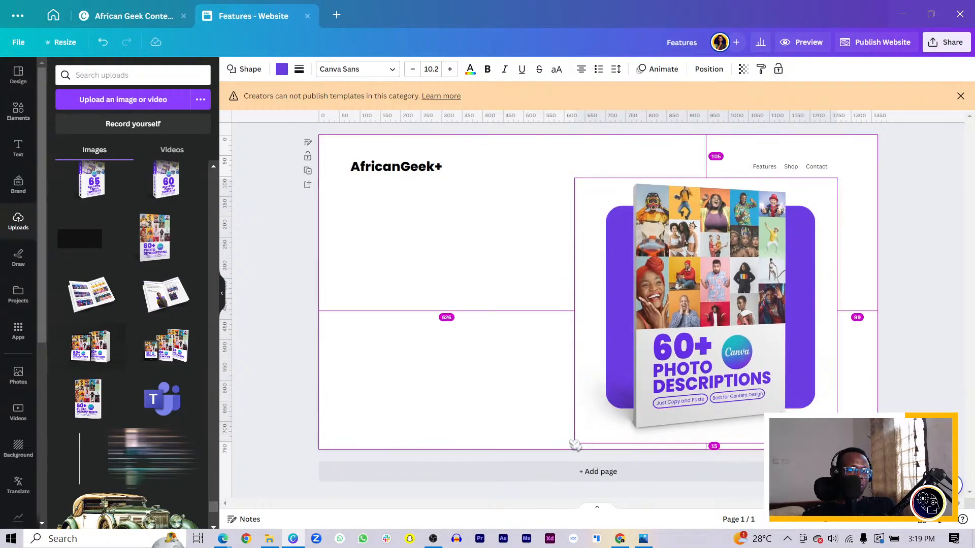
click(381, 202)
Step: Duplicate the AfricanGeek+ logo text below the original, enlarge it to headline size 52.6 and narrow its text box
drag(400, 175, 561, 263)
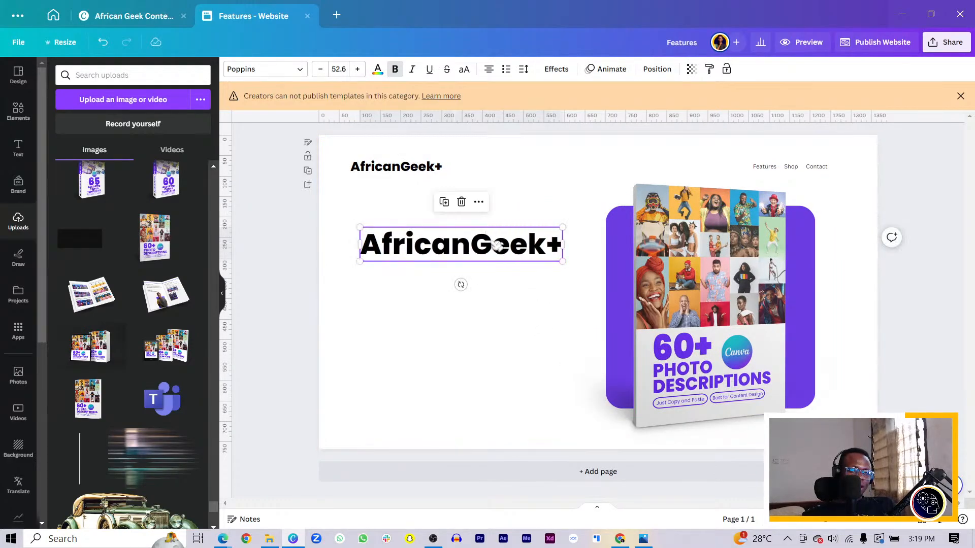
double_click(490, 243)
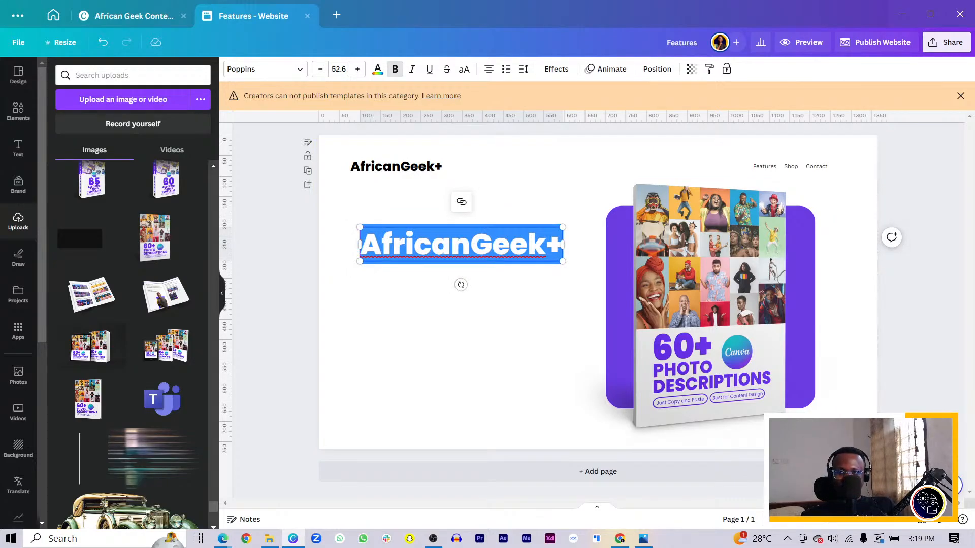
key(alt+Tab)
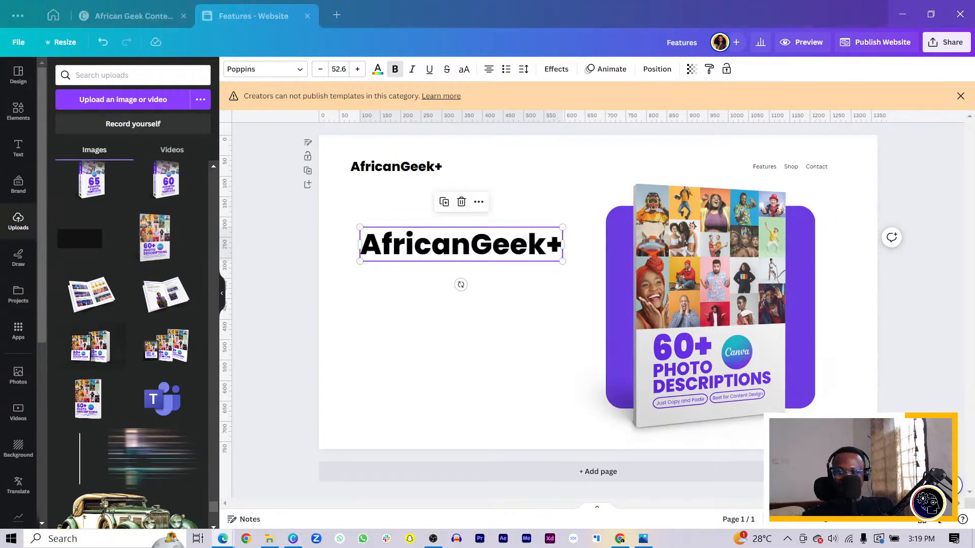
drag(563, 244, 544, 266)
double_click(511, 264)
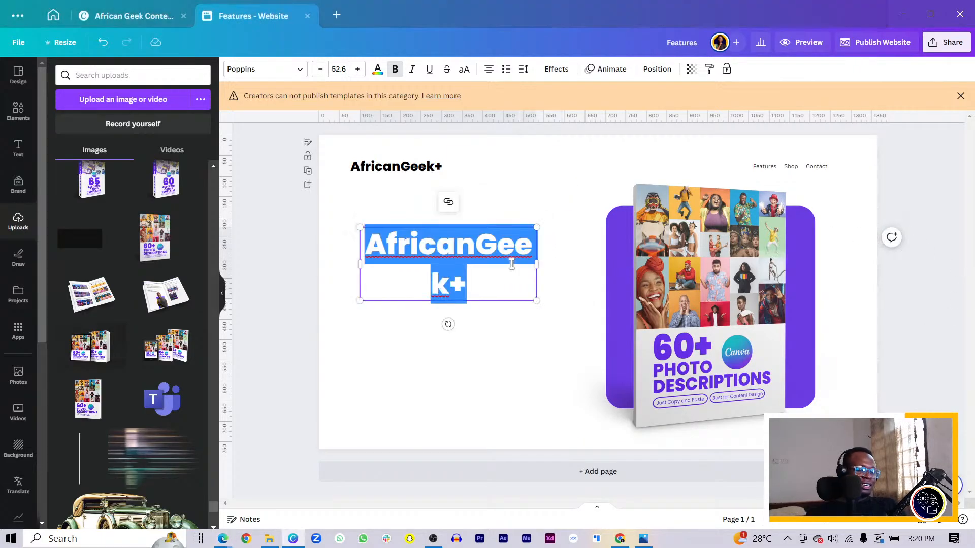
text(A)
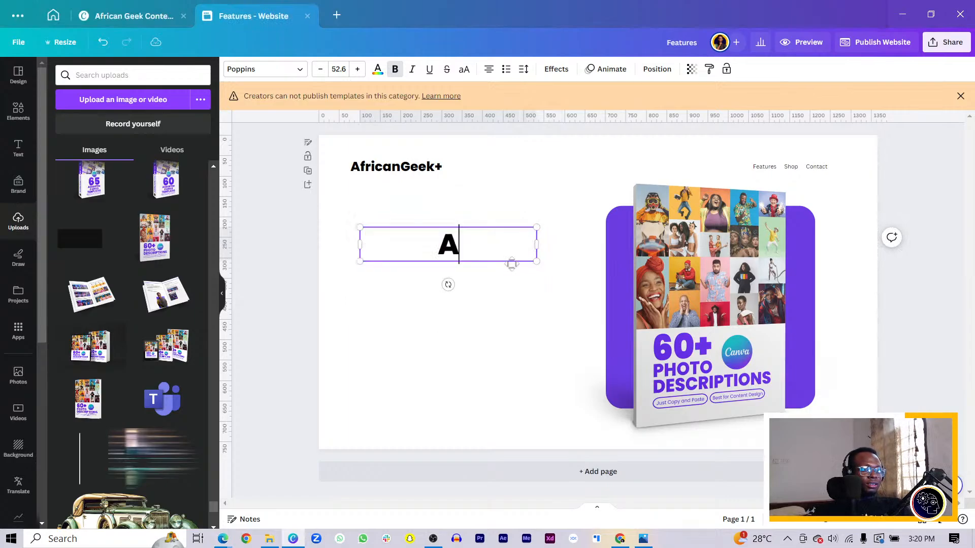
key(BackSpace)
text(Over )
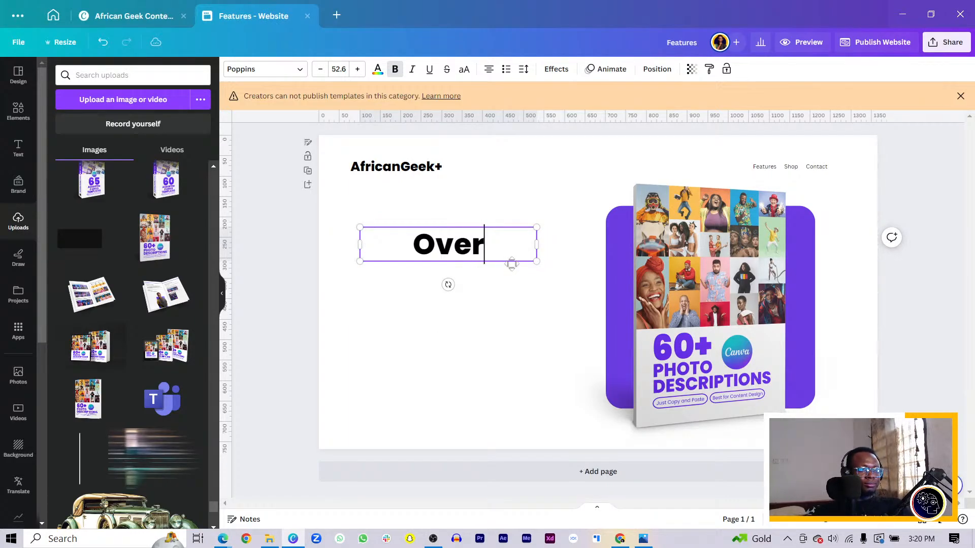
text(60)
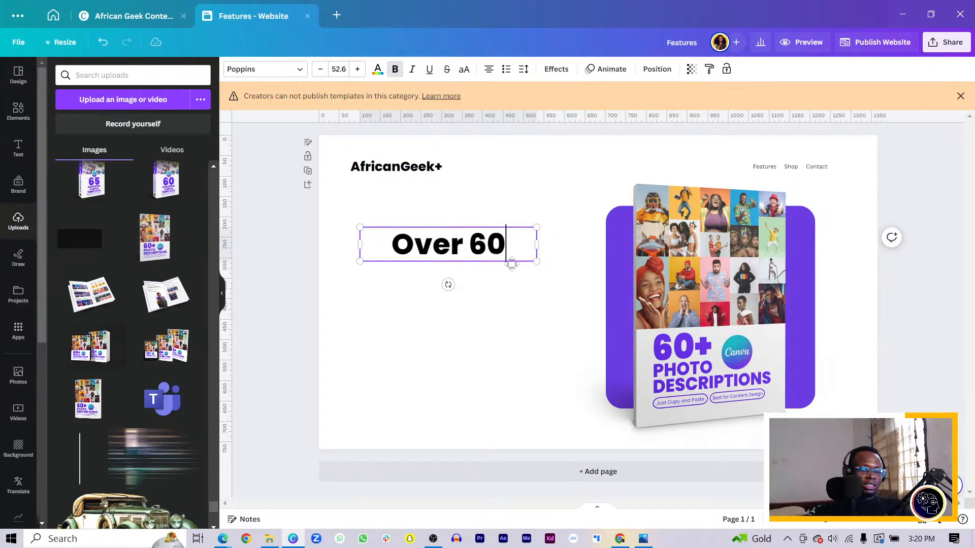
text(+ )
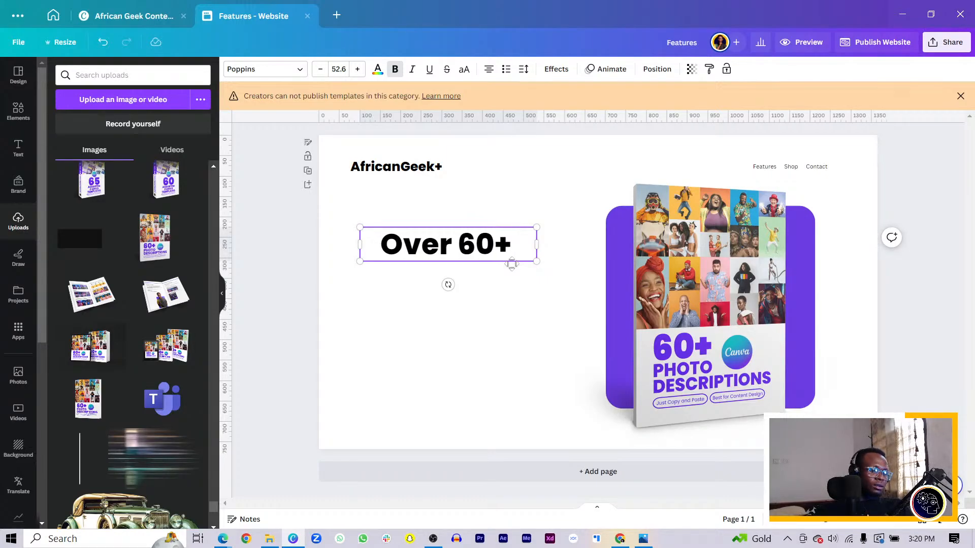
text(pho)
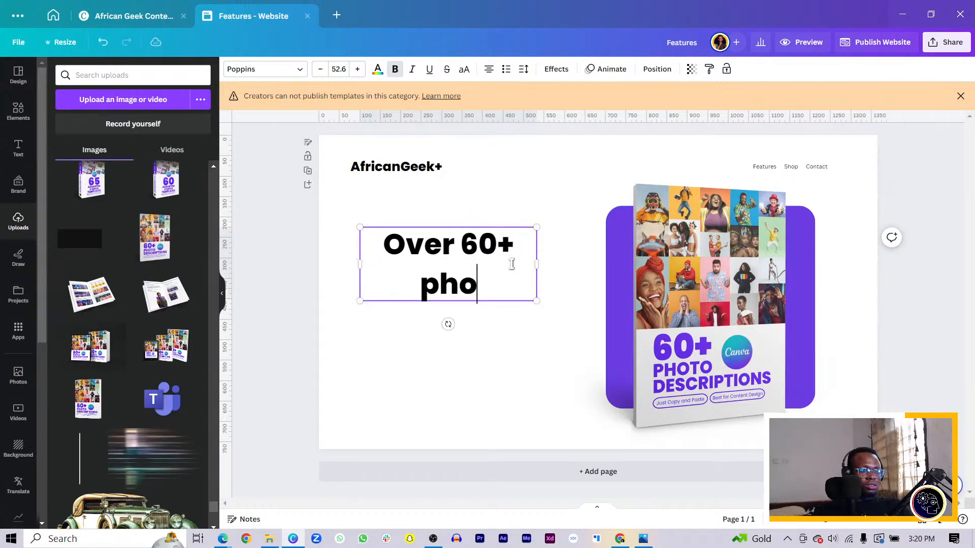
text(tos in your)
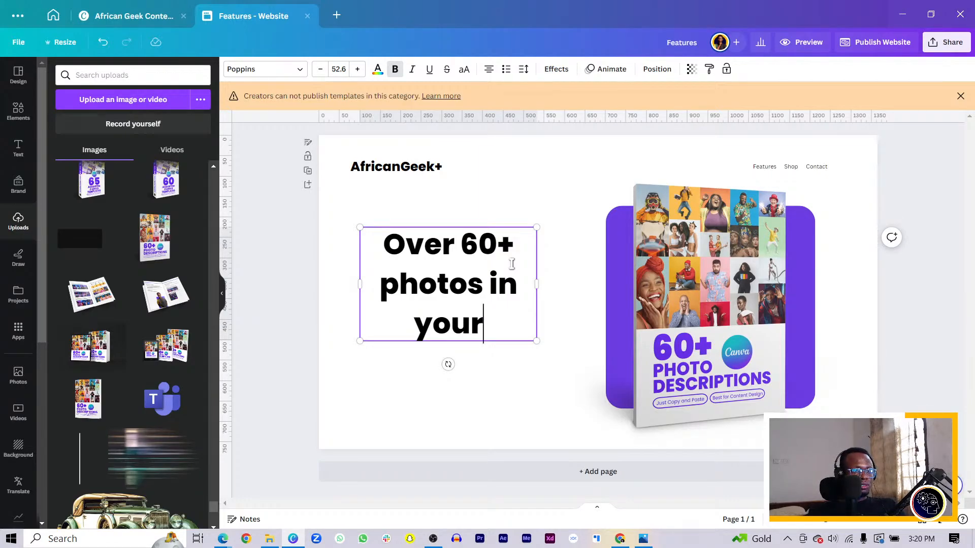
key(BackSpace)
key(BackSpace)
key(BackSpace)
key(BackSpace)
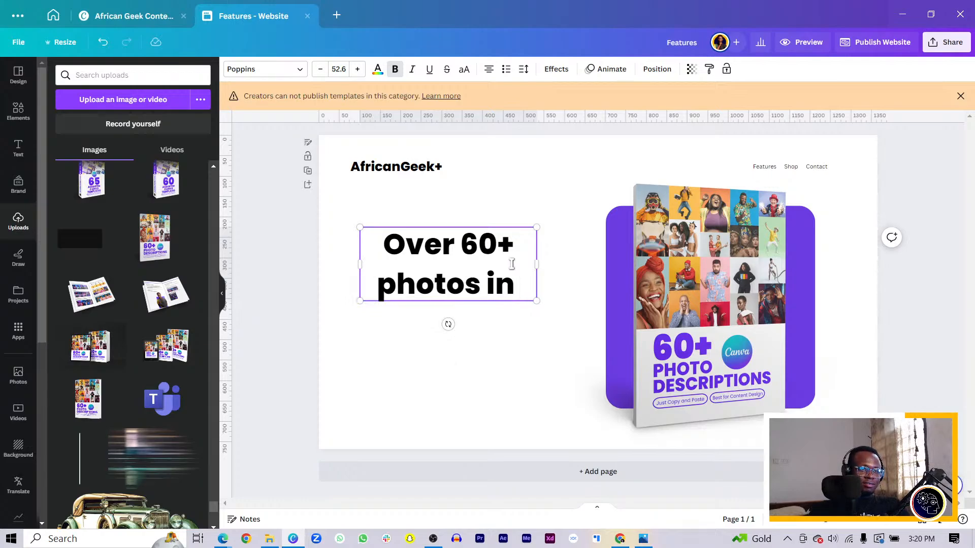
text(your )
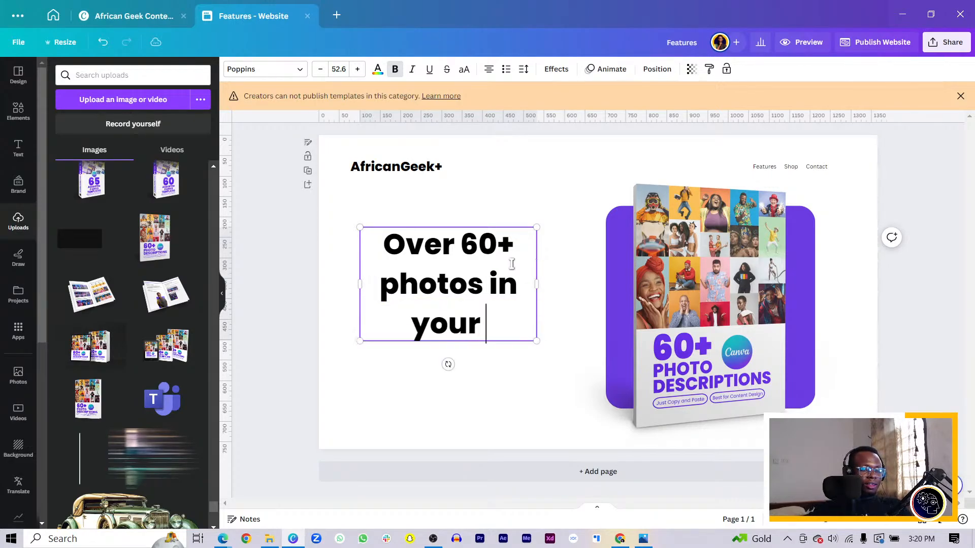
text(a)
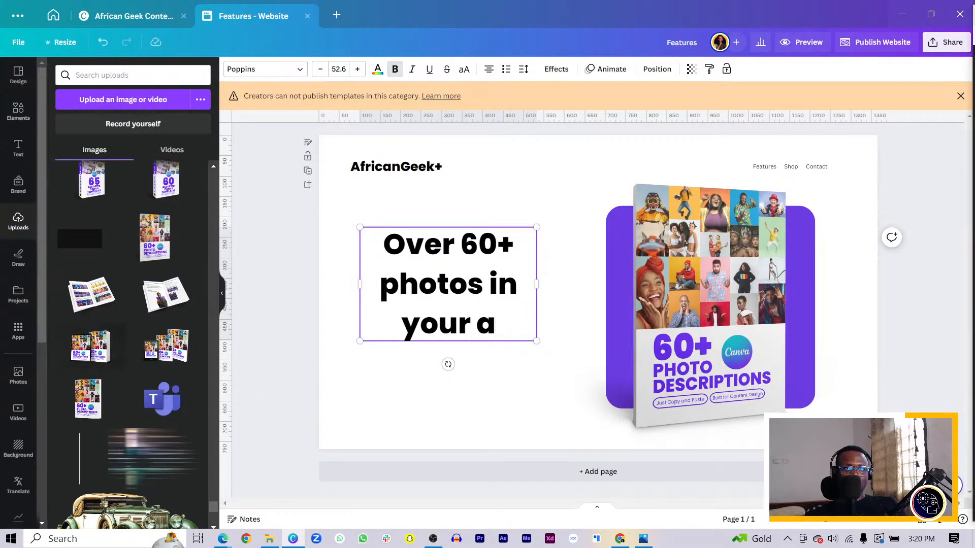
key(ctrl+a)
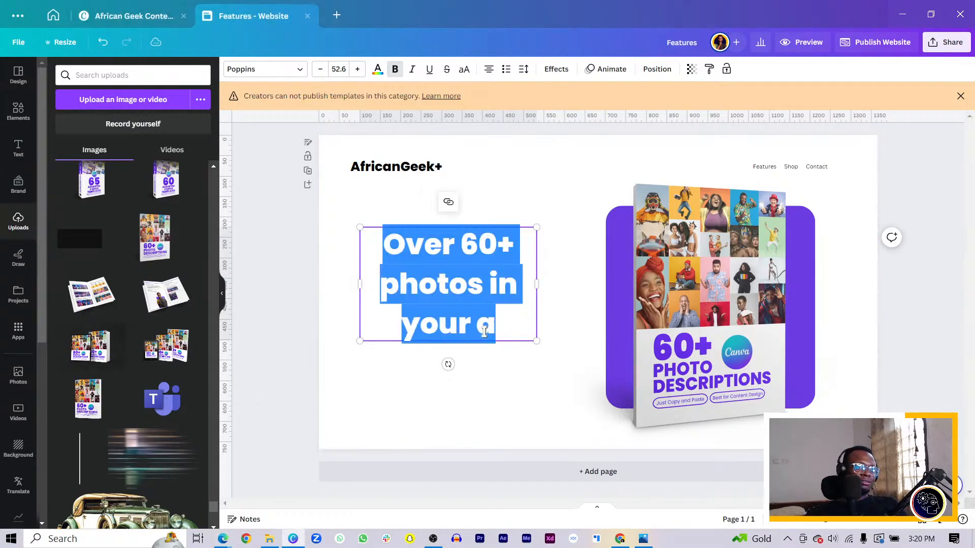
text(Find hi)
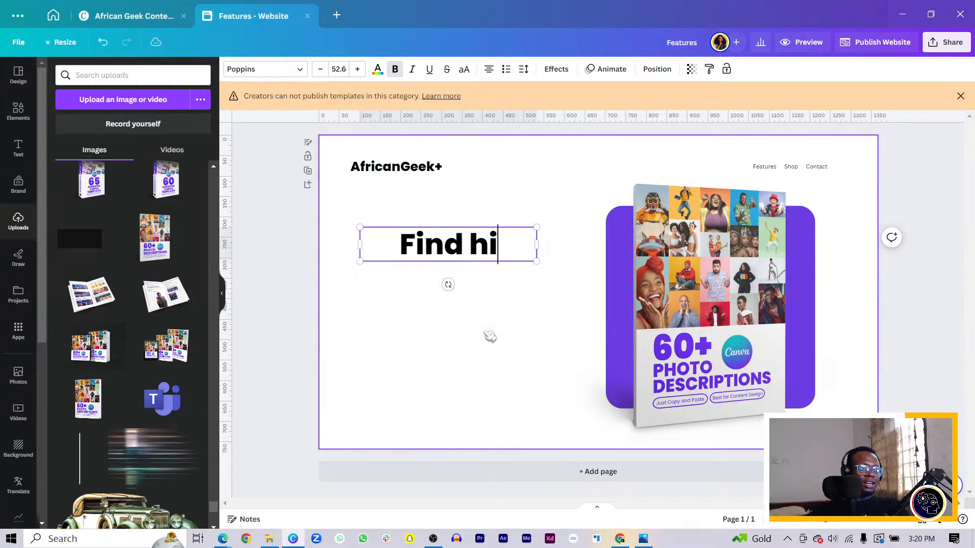
text(gh qual)
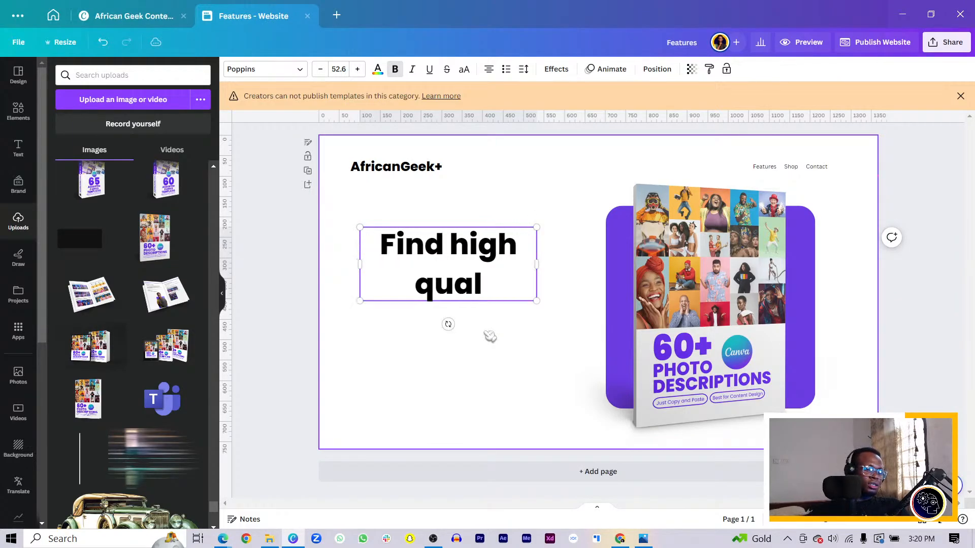
key(BackSpace)
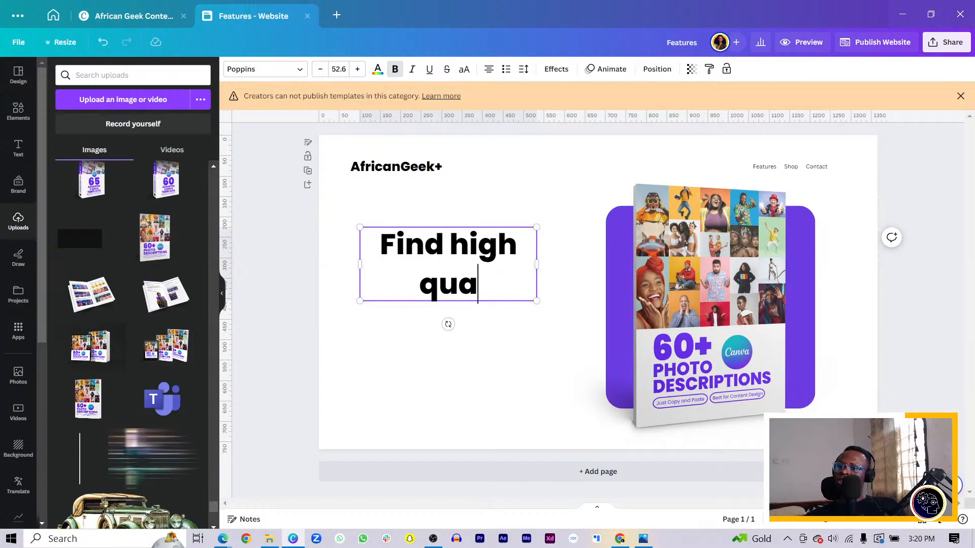
key(alt+Tab)
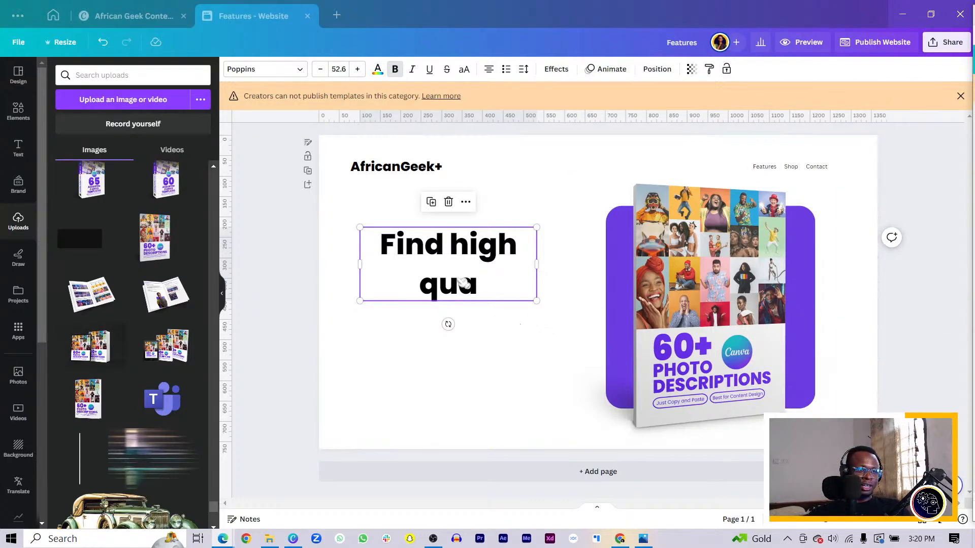
click(498, 270)
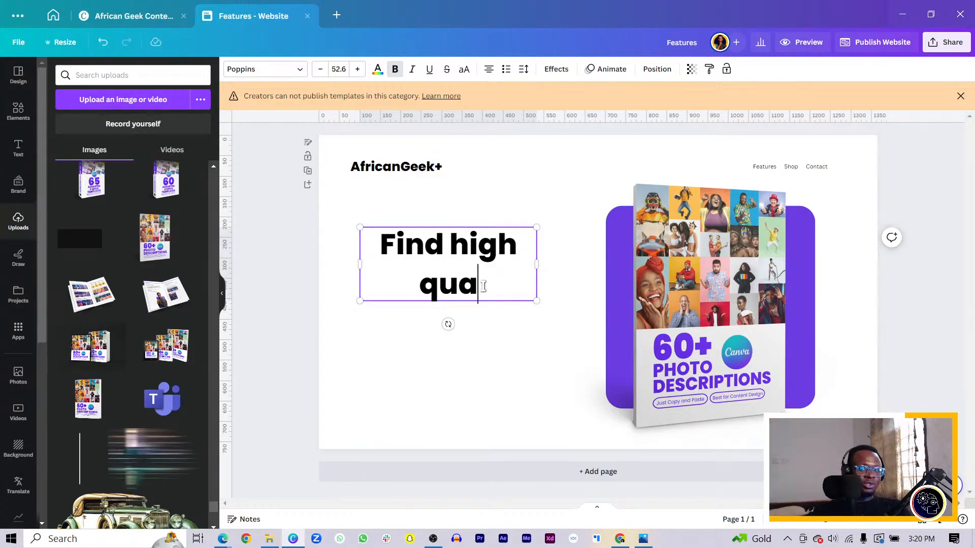
key(BackSpace)
key(BackSpace)
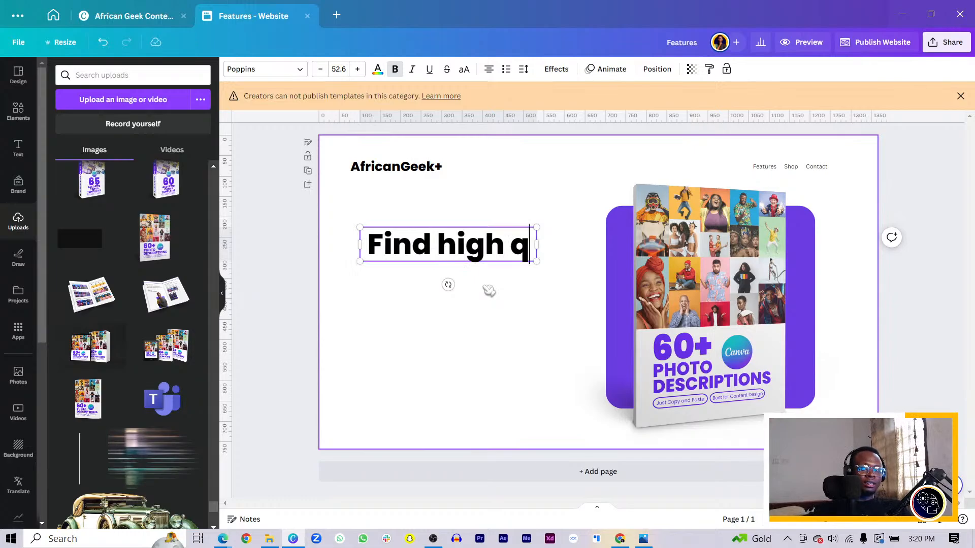
Step: Replace the large headline's text with "Find High Quality Photos with Easy"
key(ctrl+a)
key(BackSpace)
text(Fi)
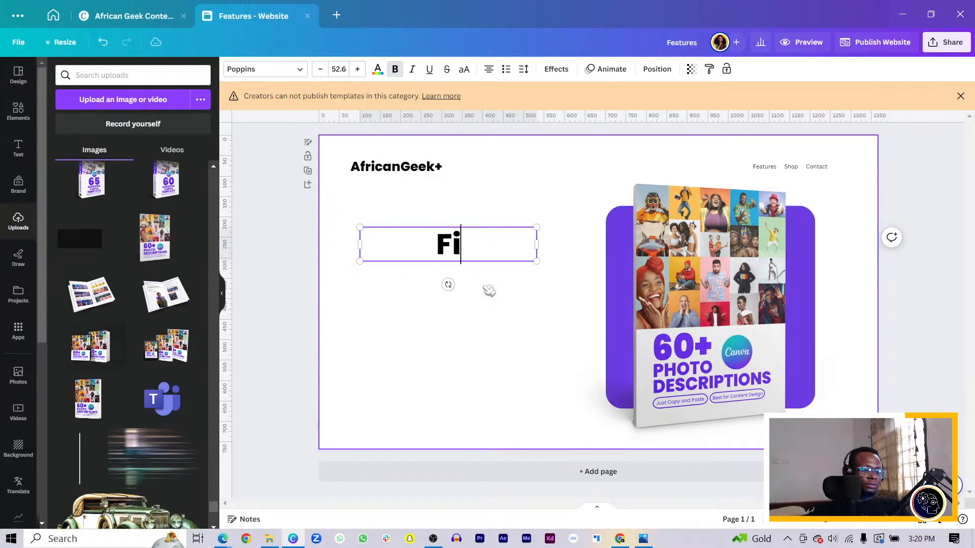
text(nd Hi)
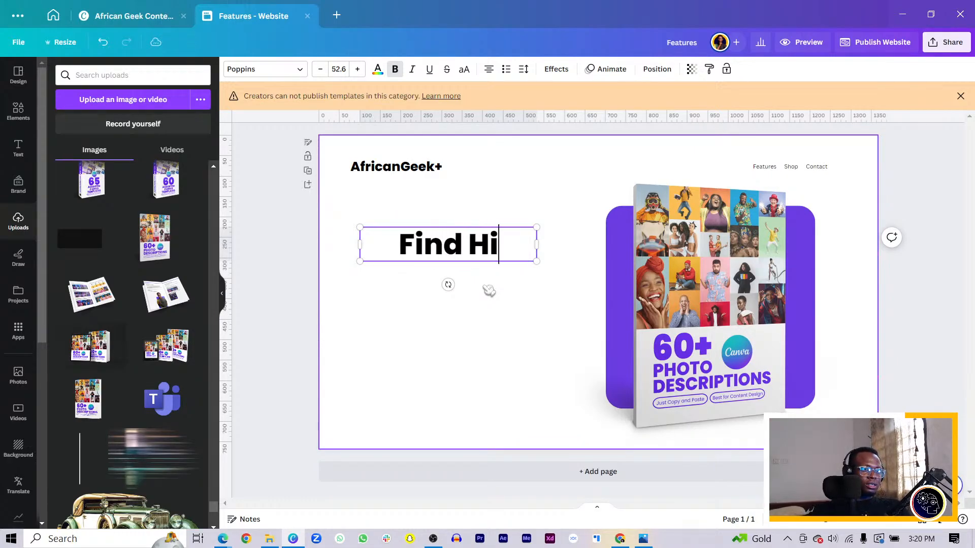
text(gh qualit)
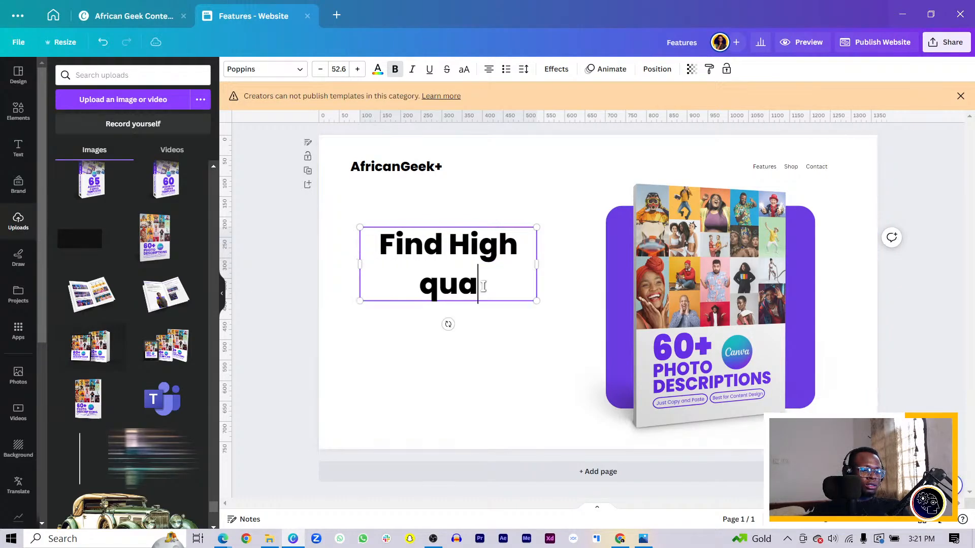
key(BackSpace)
key(BackSpace)
key(BackSpace)
key(BackSpace)
key(BackSpace)
key(BackSpace)
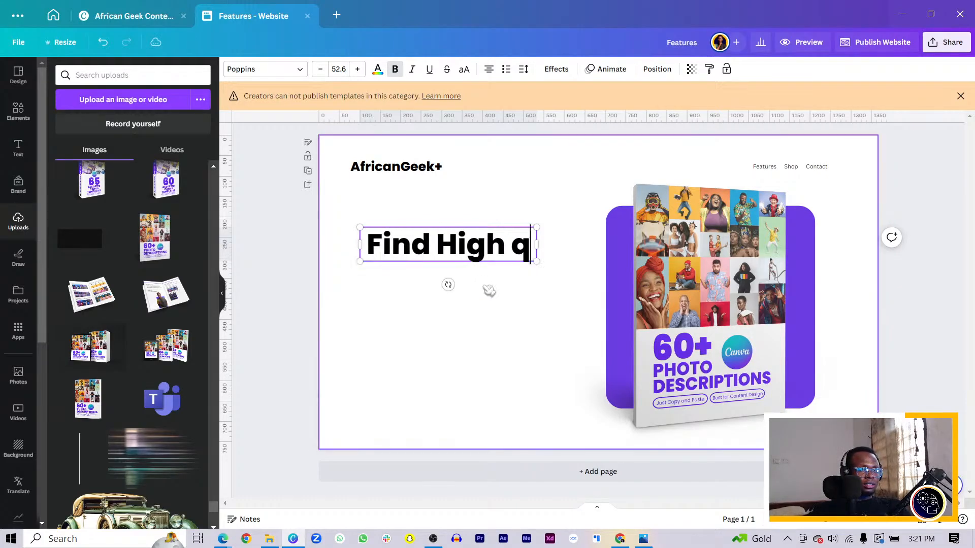
text(Qual)
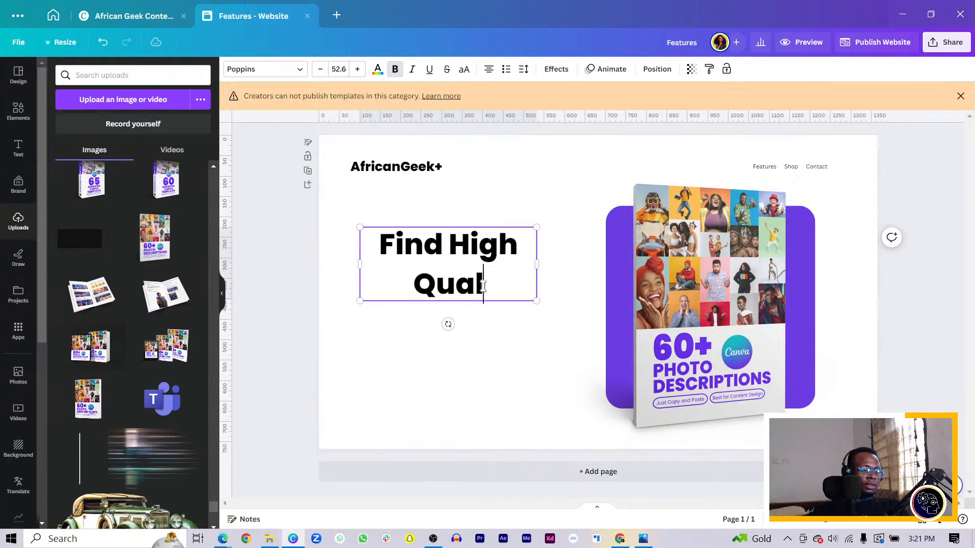
text(it)
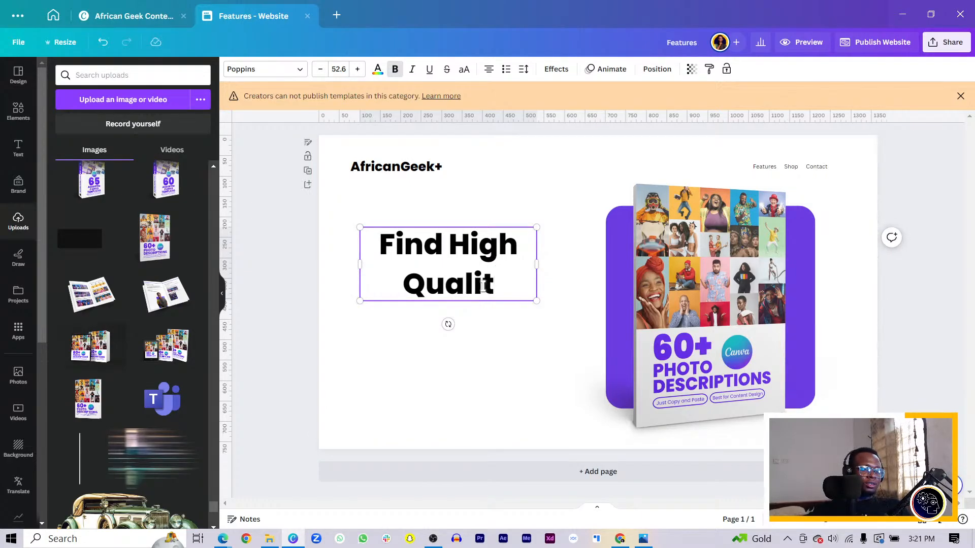
text(y Photos )
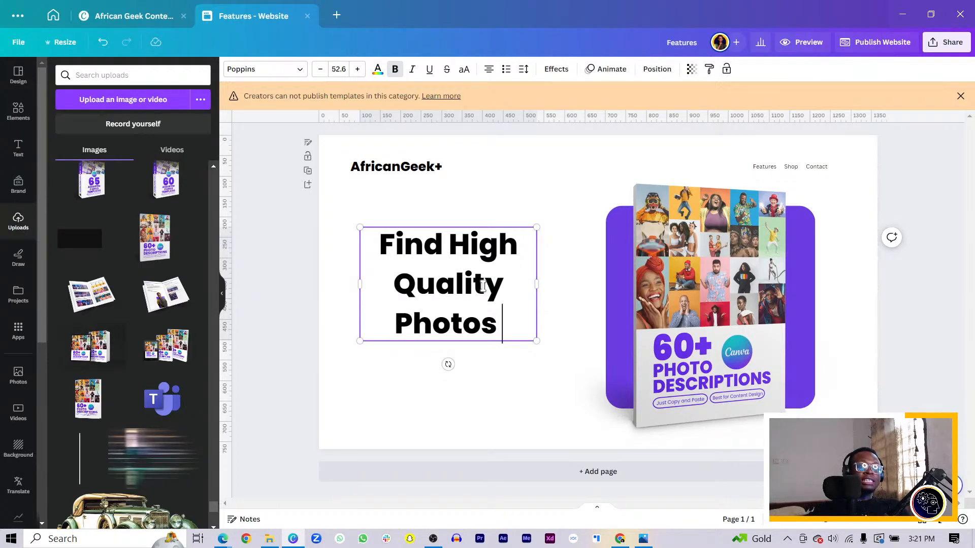
text(with)
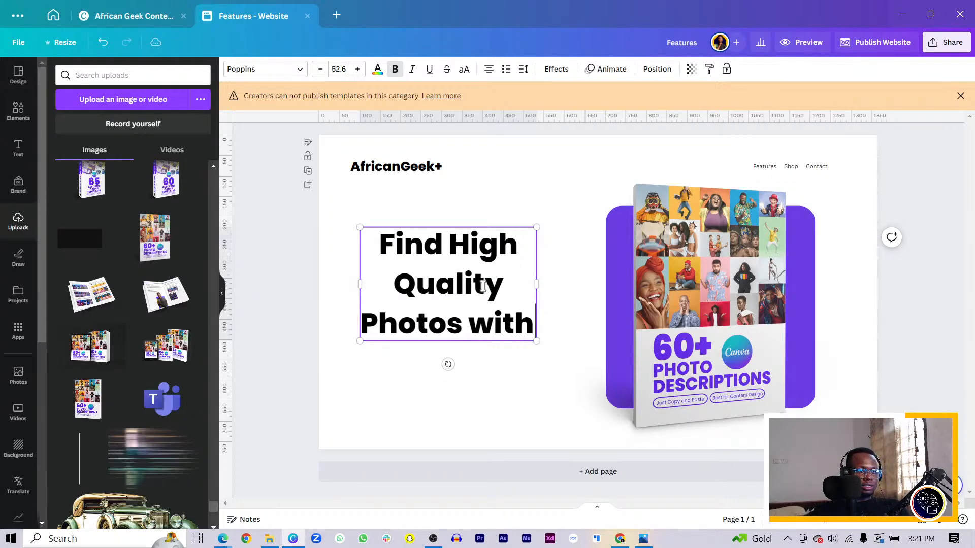
text( East)
key(BackSpace)
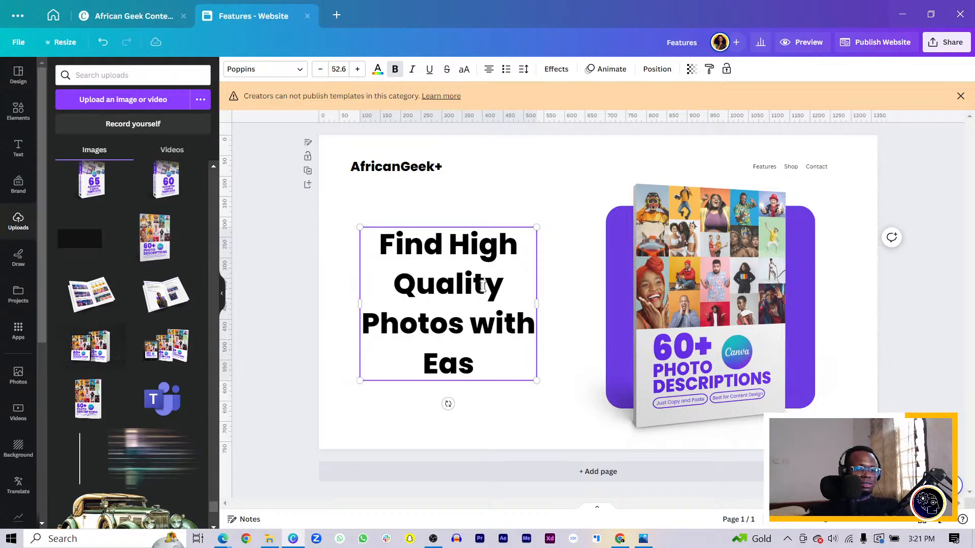
text(y)
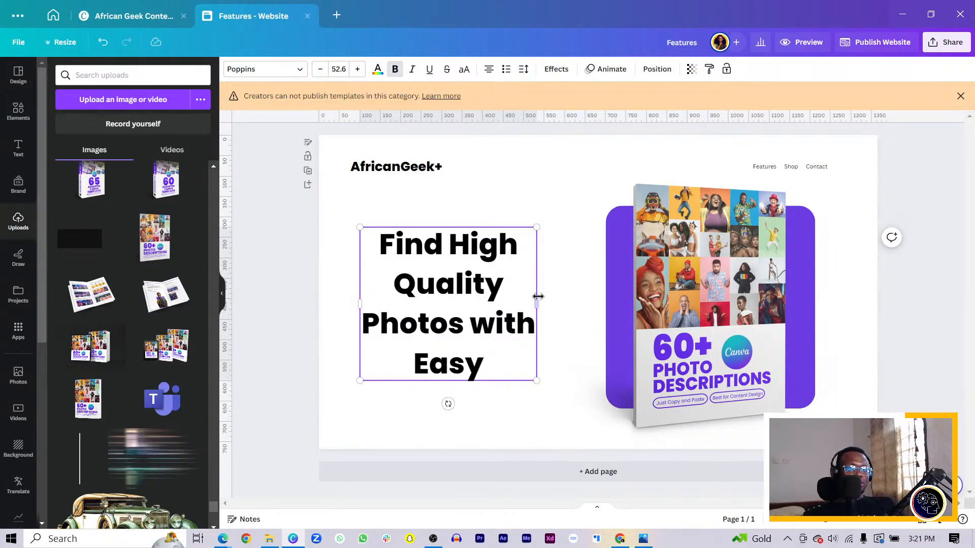
Step: Fit the headline on two lines at size 45.2 in a wider box and shift the book mockup and purple shape toward the page's right edge
drag(536, 302, 589, 291)
drag(674, 361, 706, 360)
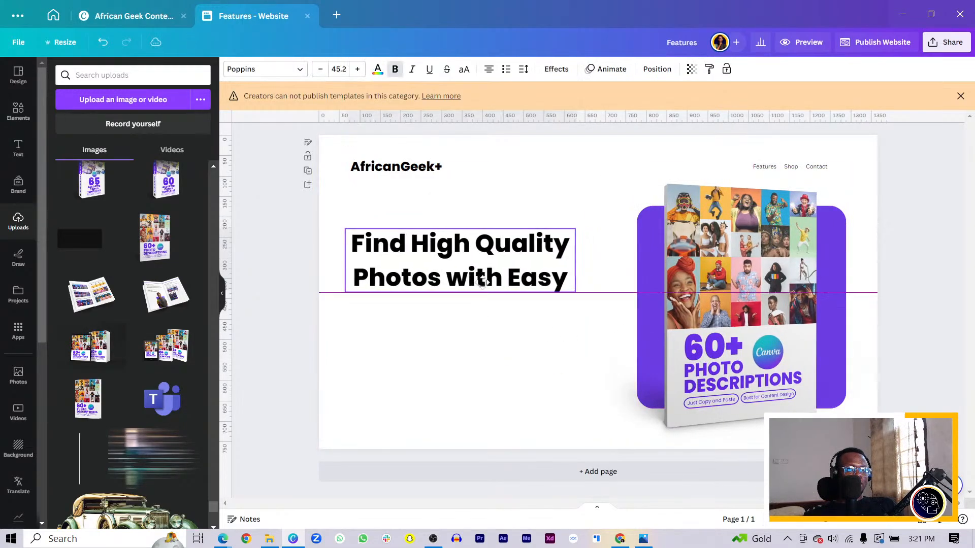
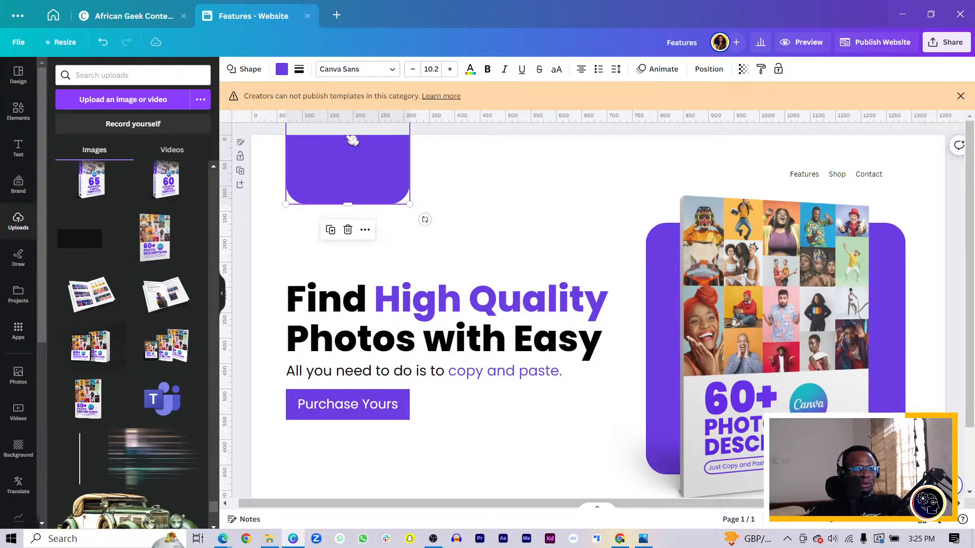
Step: Send the purple shape behind the AfricanGeek+ logo text and shorten it slightly from its lower edge
key(ctrl+[)
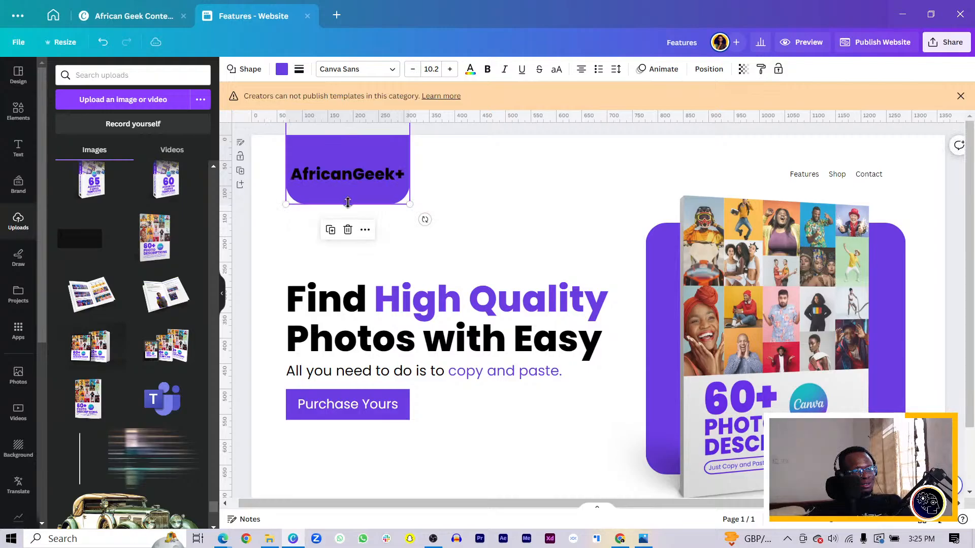
drag(348, 203, 348, 193)
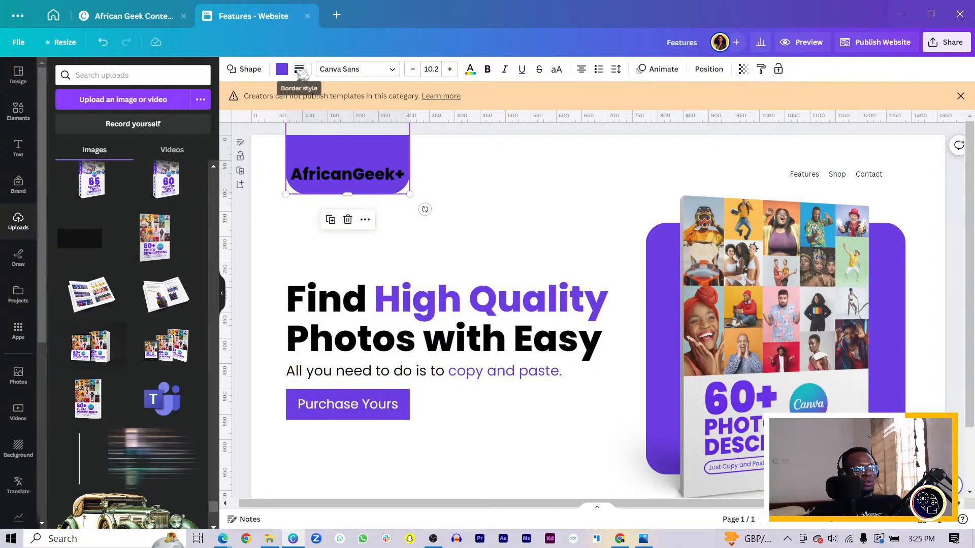
Step: Set the corner rounding of the purple shape behind the AfricanGeek+ logo to 13
click(299, 69)
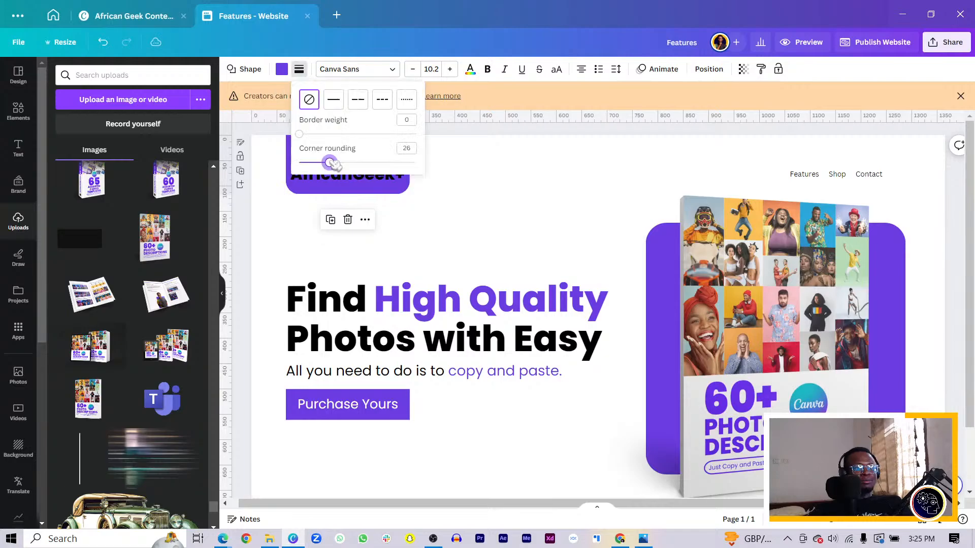
drag(331, 163, 314, 162)
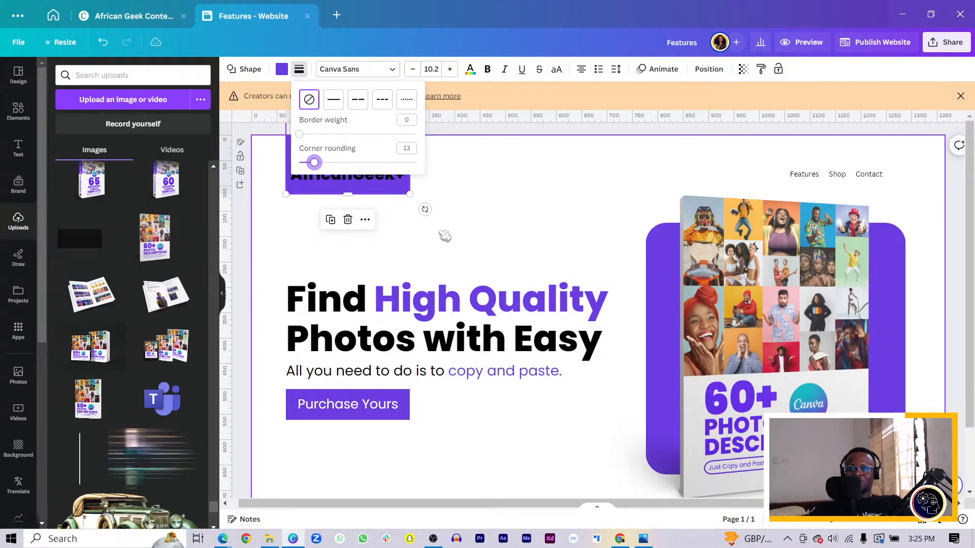
click(328, 178)
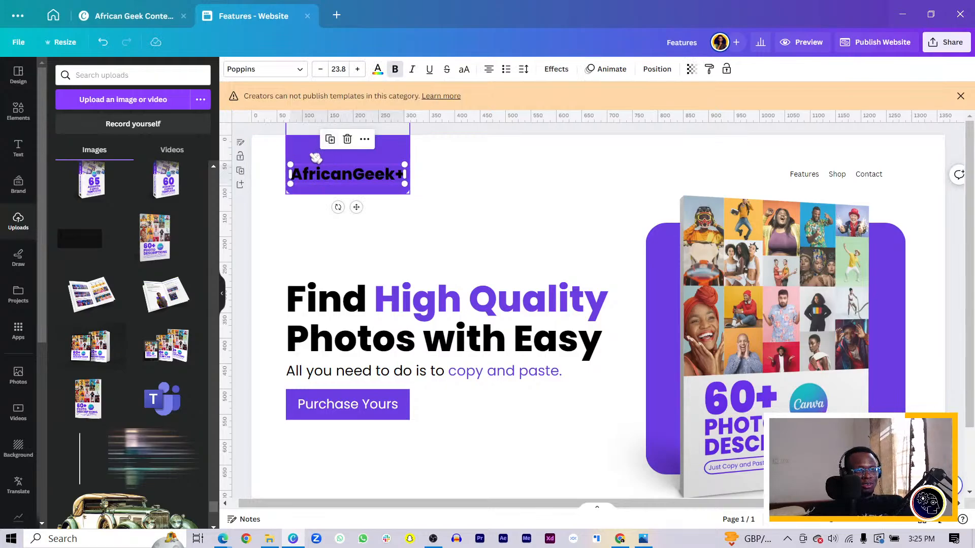
click(315, 158)
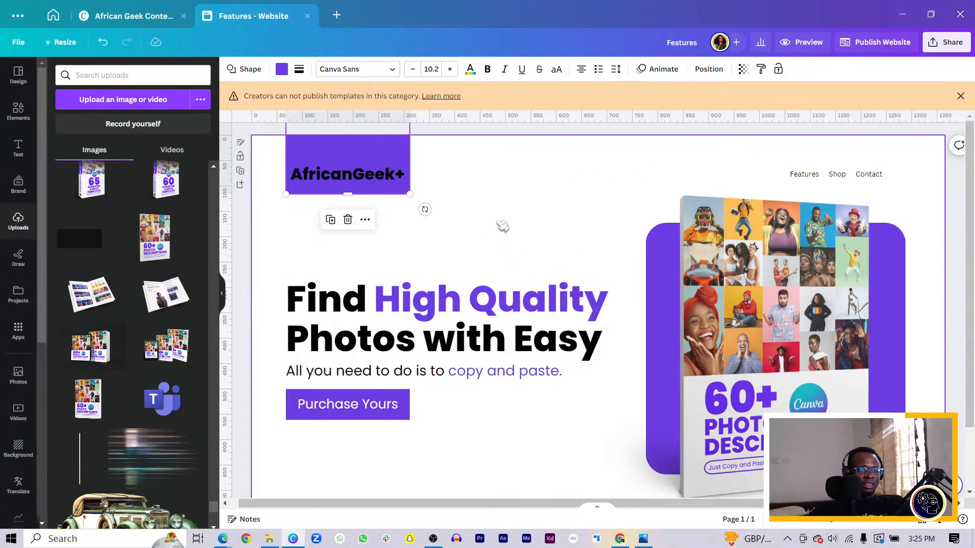
Step: Recolor the AfricanGeek+ logo text white
click(499, 223)
click(342, 180)
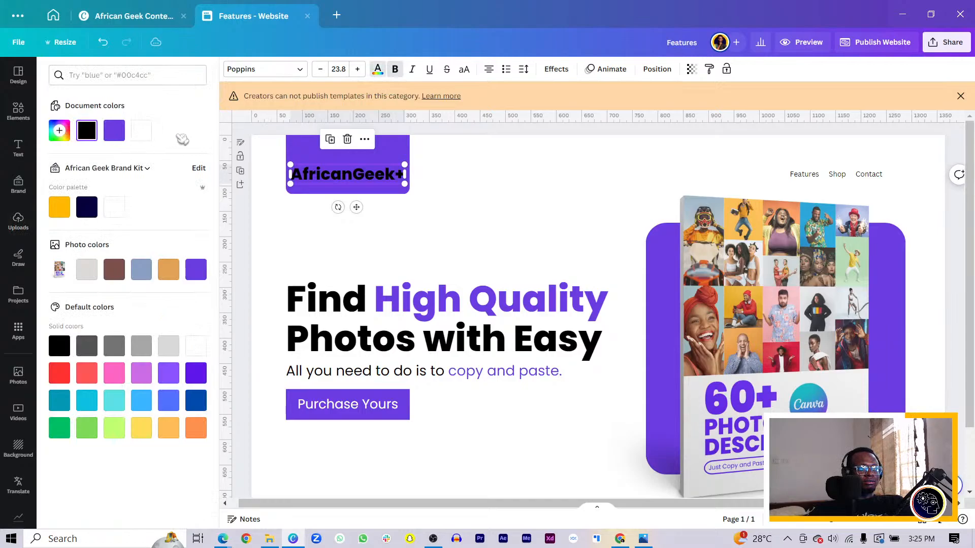
click(141, 131)
click(391, 159)
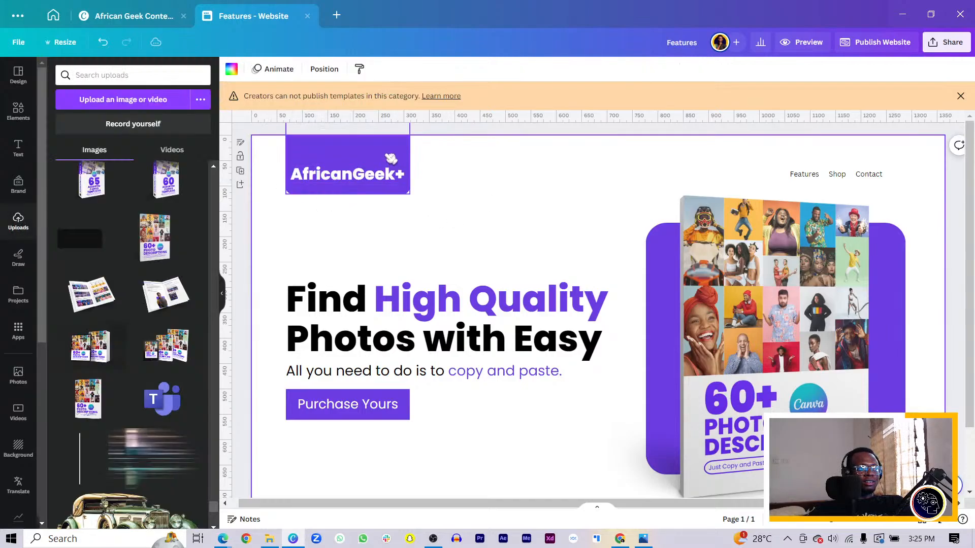
Step: Reduce the AfricanGeek+ logo text to size 21.8 and move it slightly lower inside the purple shape
click(382, 150)
key(Up)
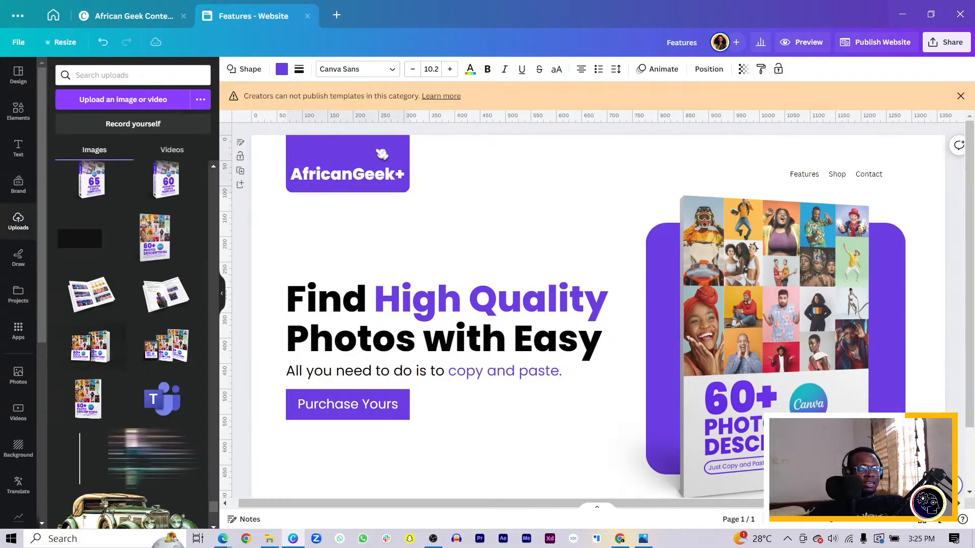
click(349, 185)
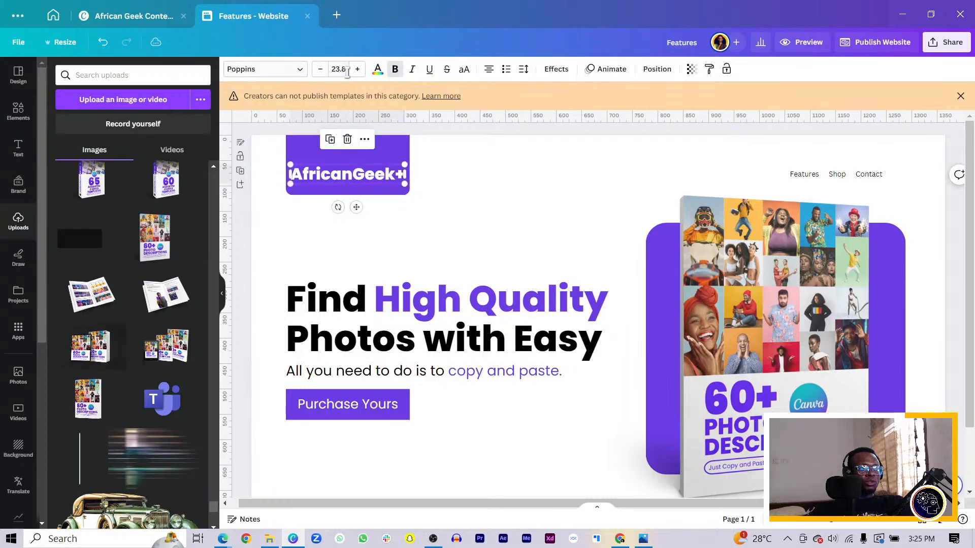
click(320, 69)
click(321, 69)
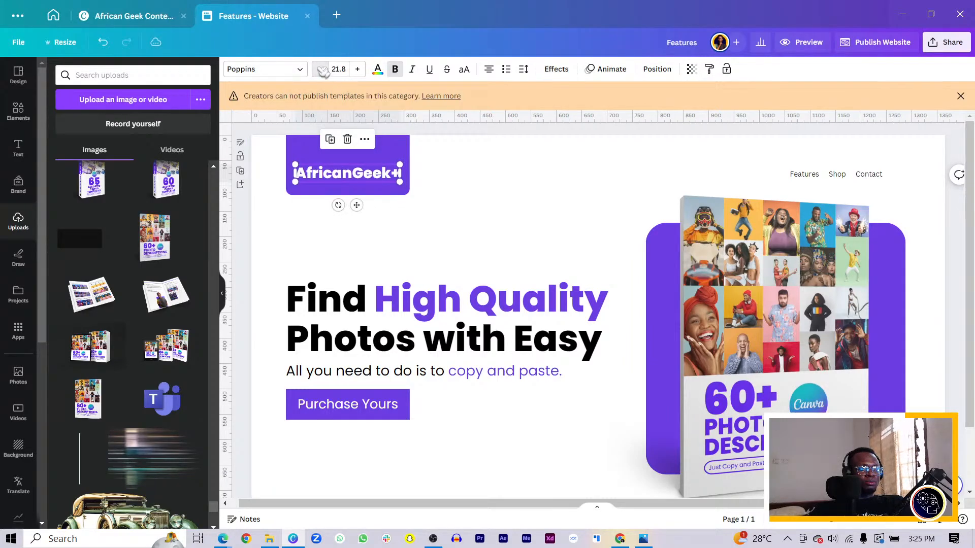
click(491, 237)
click(369, 174)
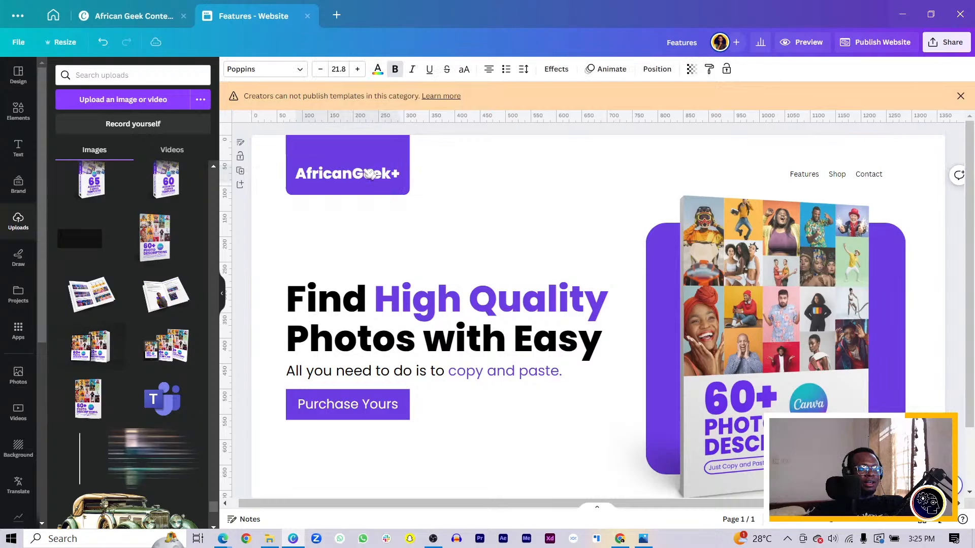
drag(370, 174, 368, 183)
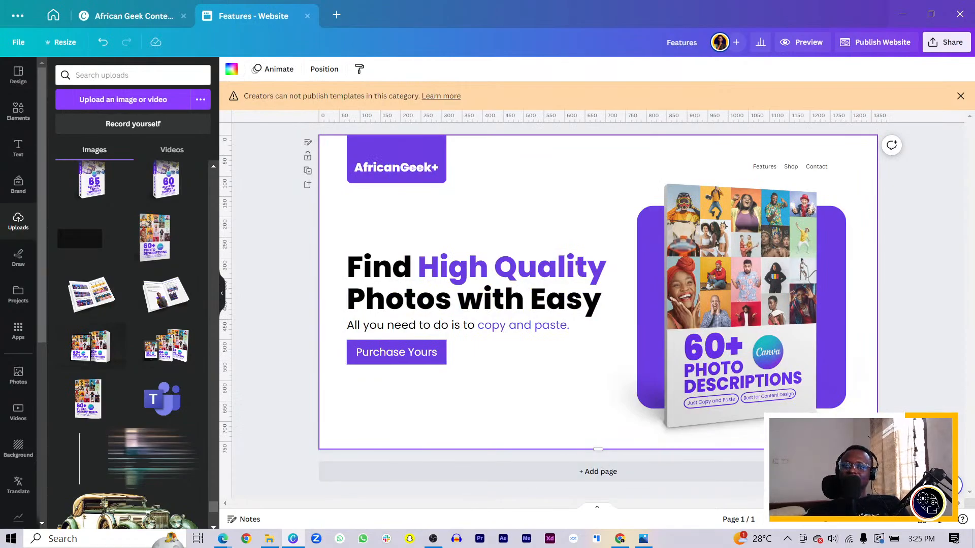
Step: Set the page background to the off-white color #FAFAFA
key(alt+Tab)
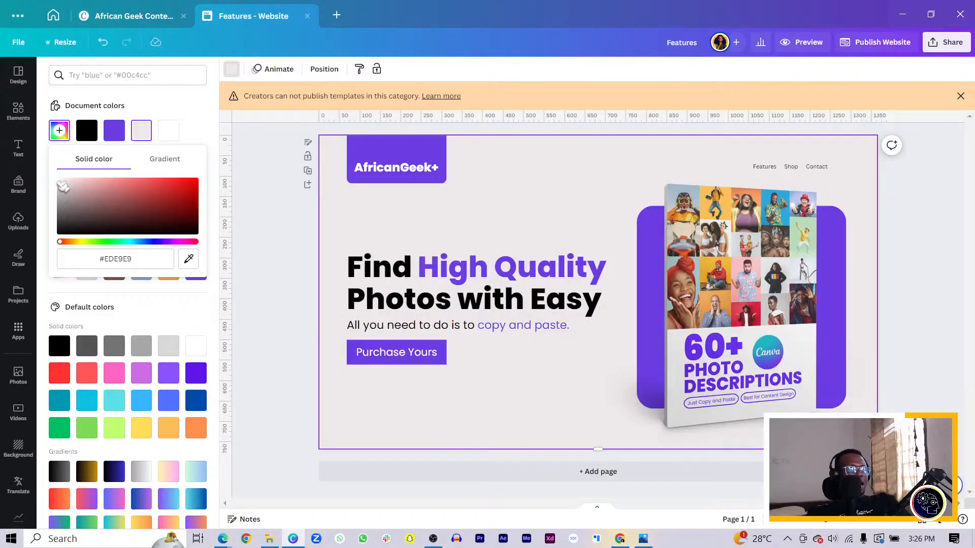
drag(60, 182, 53, 179)
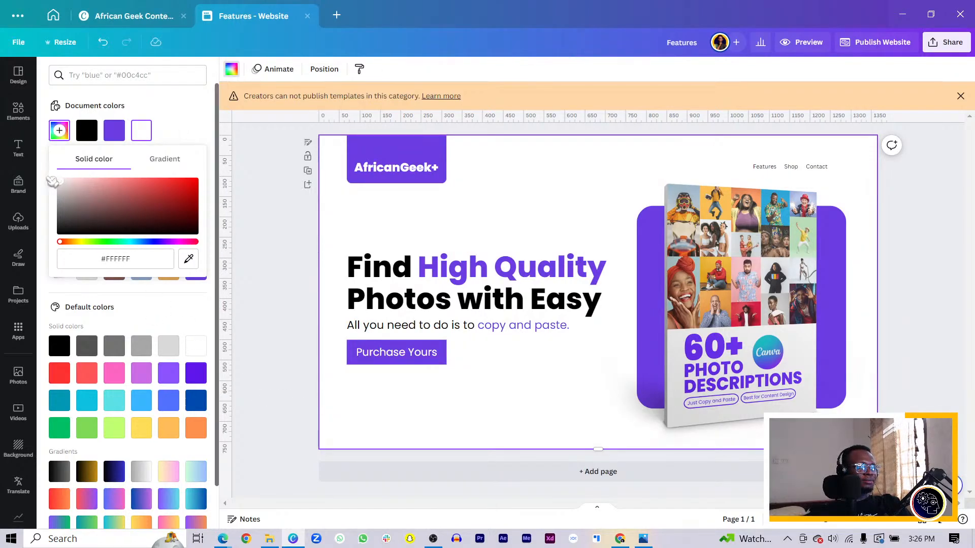
drag(49, 181, 49, 184)
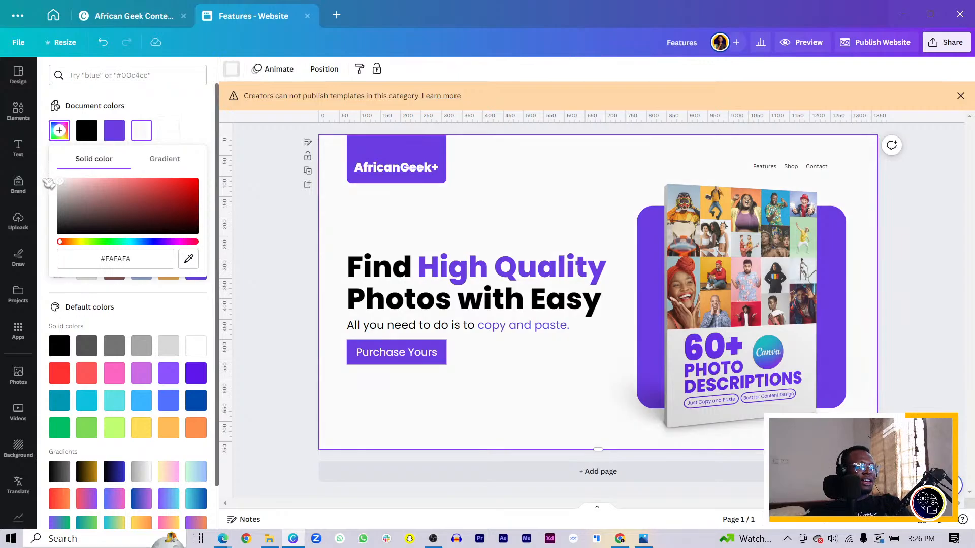
click(386, 415)
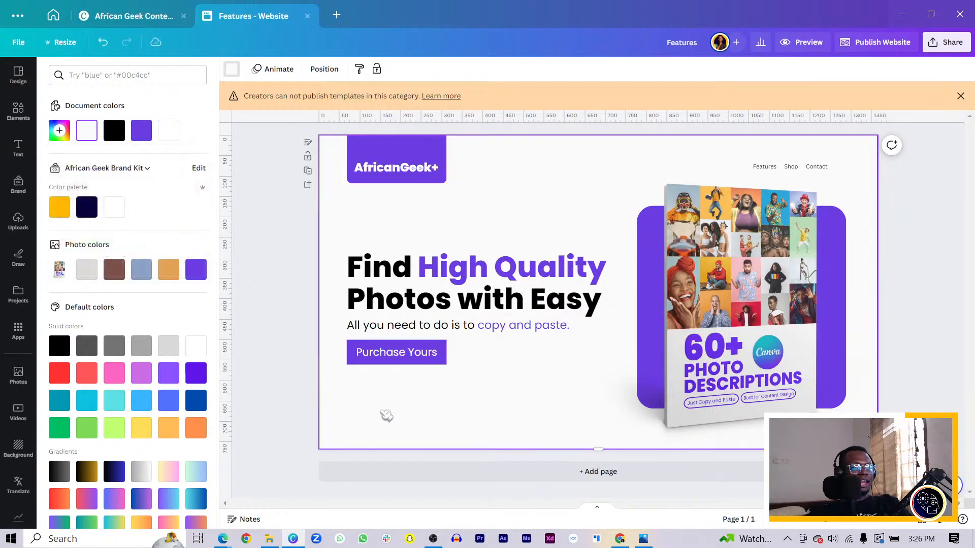
click(519, 411)
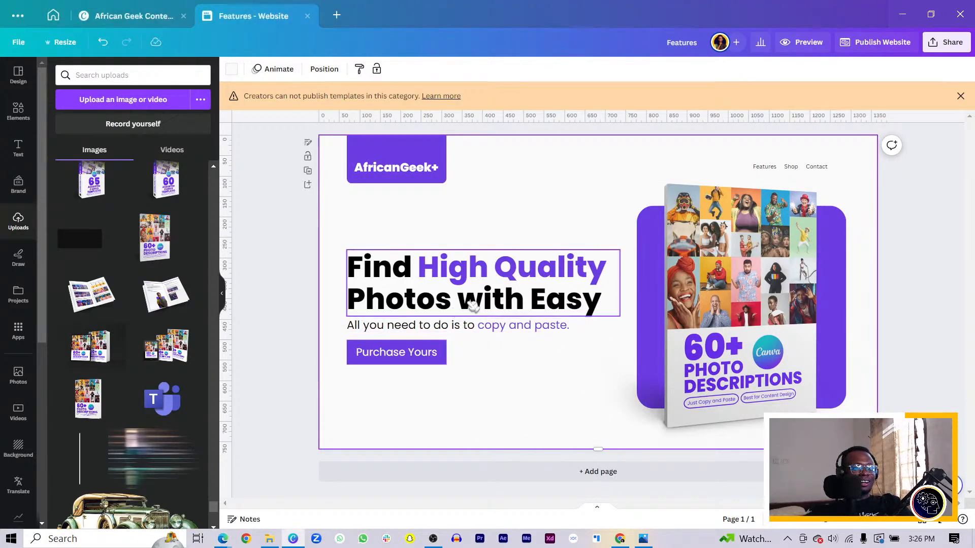
Step: Correct the headline's last word from "Easy" to "Ease"
click(608, 308)
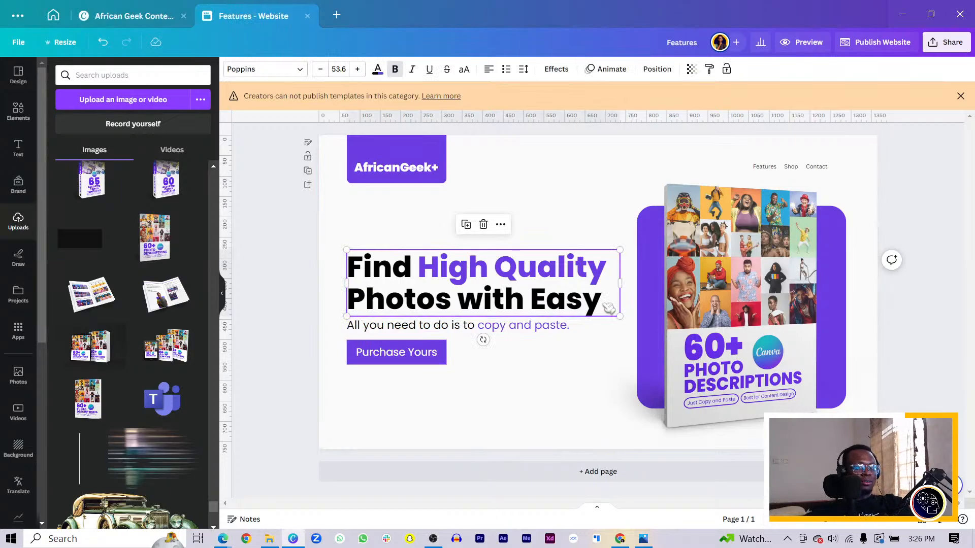
click(604, 305)
key(BackSpace)
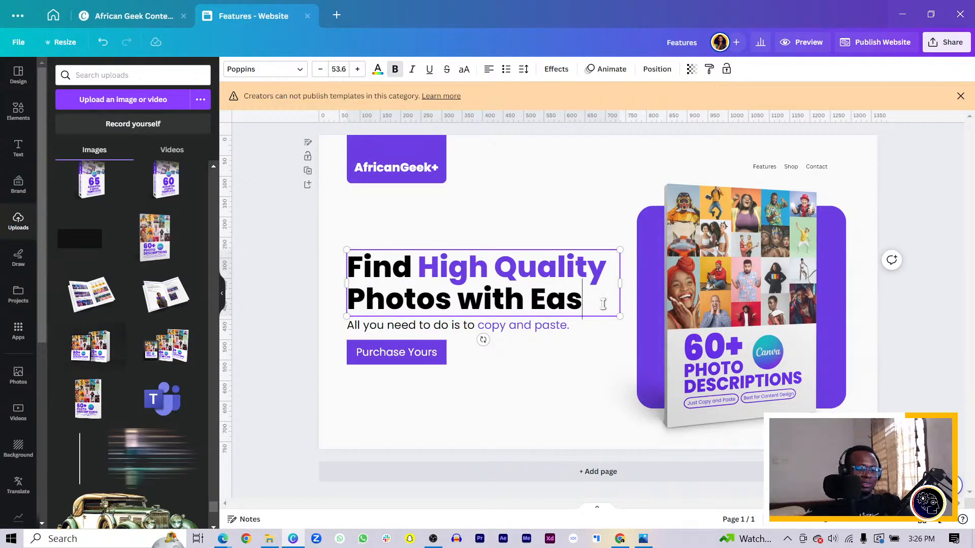
text(e)
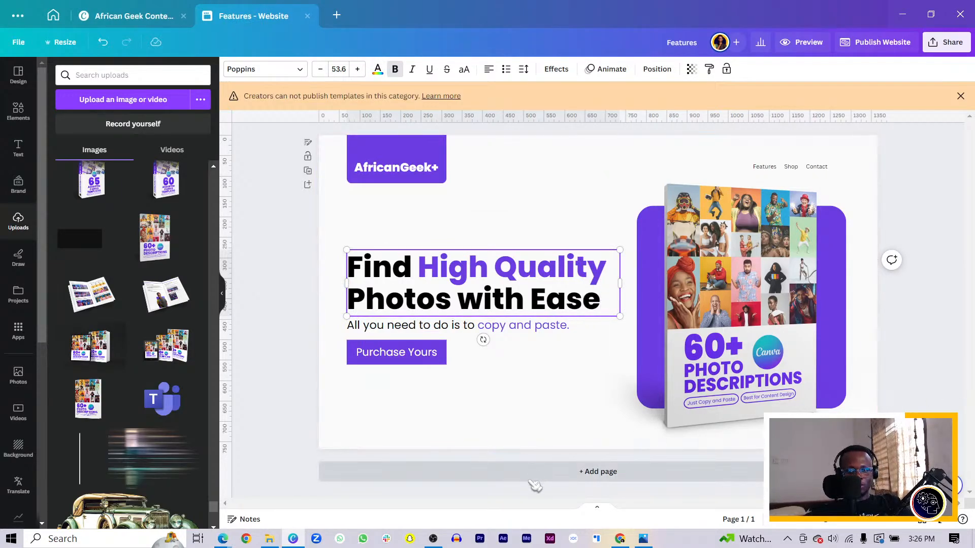
click(588, 388)
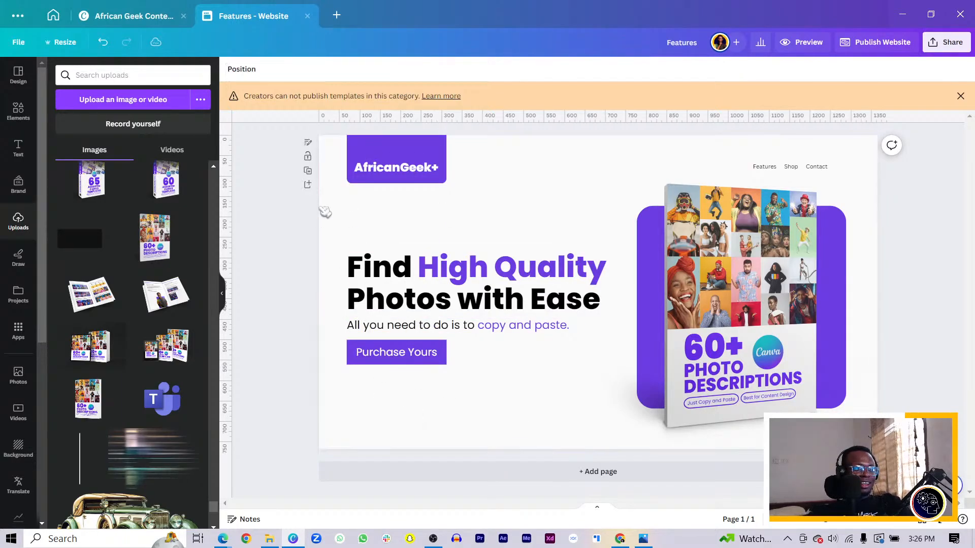
Step: Add a second page and set its background to the pale lavender #F1EBFF
click(308, 185)
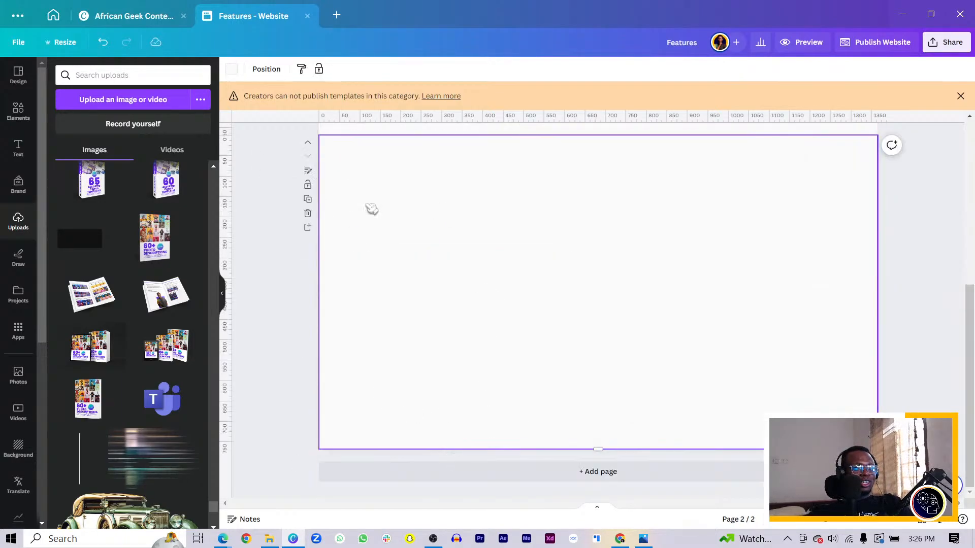
click(231, 69)
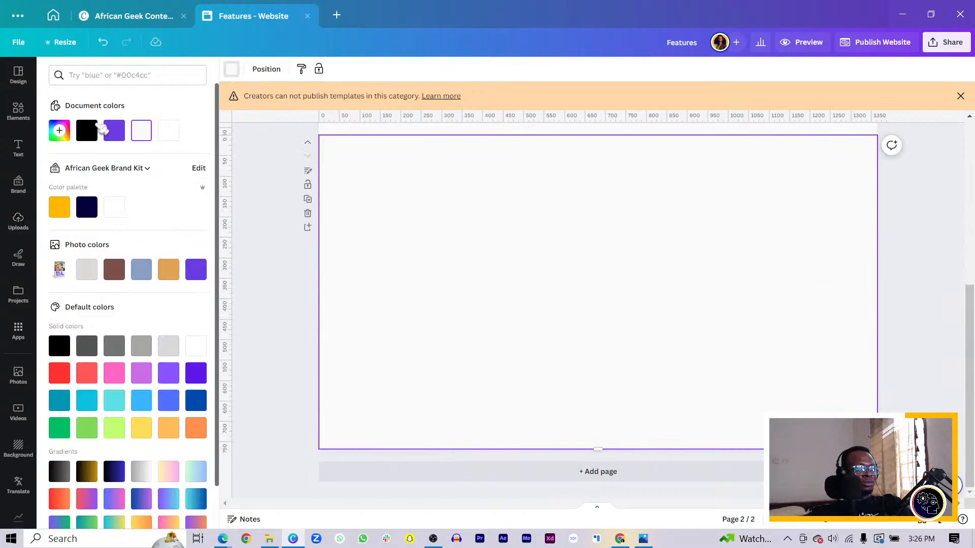
click(114, 131)
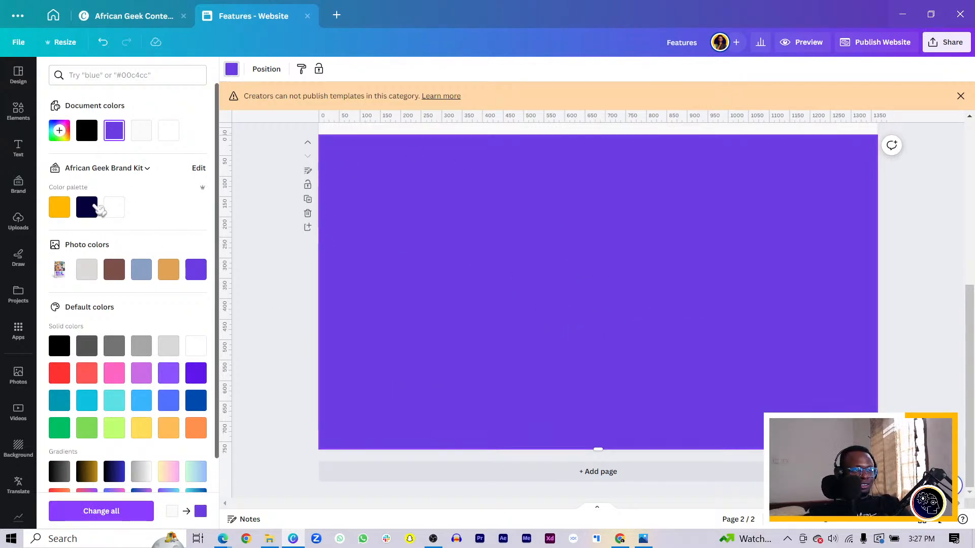
click(59, 133)
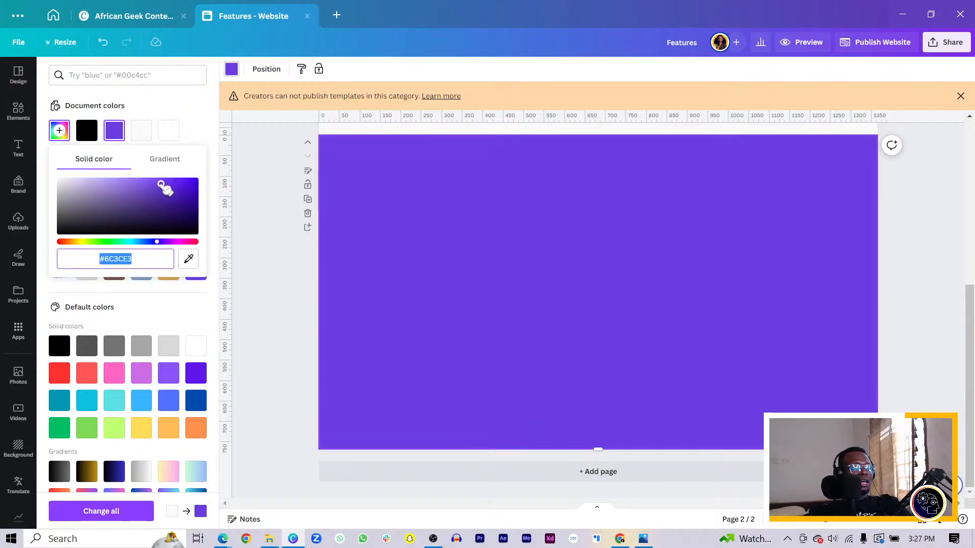
drag(164, 188, 72, 146)
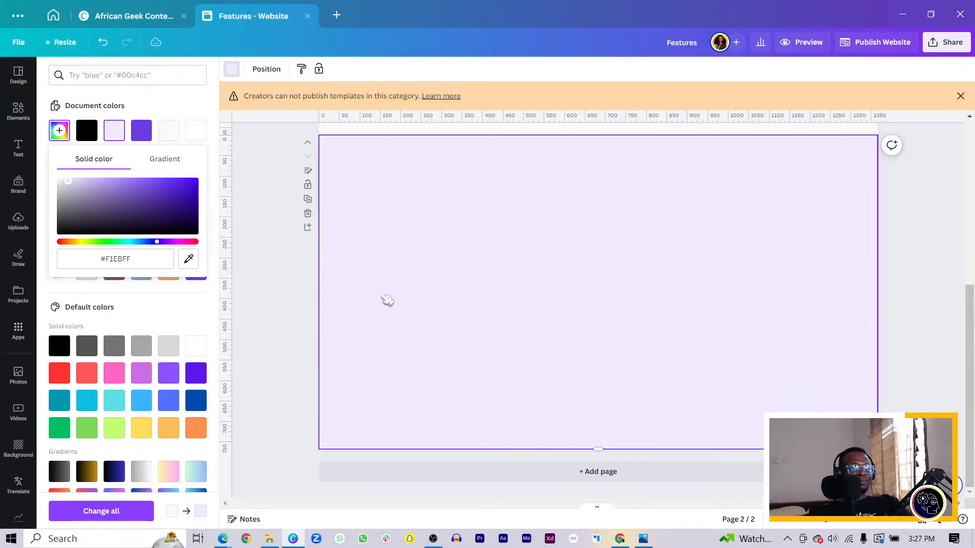
click(401, 302)
Step: Duplicate the "Find High Quality Photos with Ease" headline and move the copy onto the second page
scroll(432, 305, up, 5)
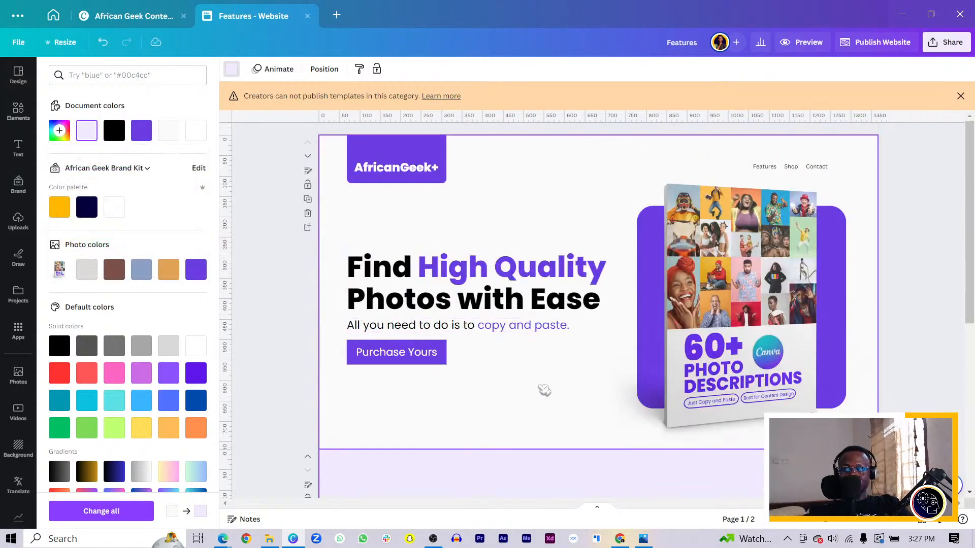
scroll(544, 390, down, 5)
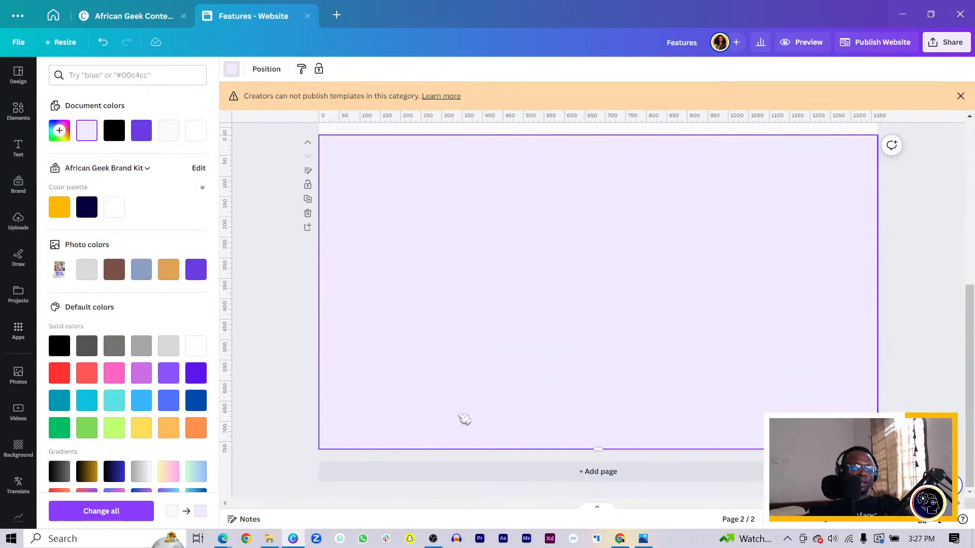
scroll(560, 304, up, 5)
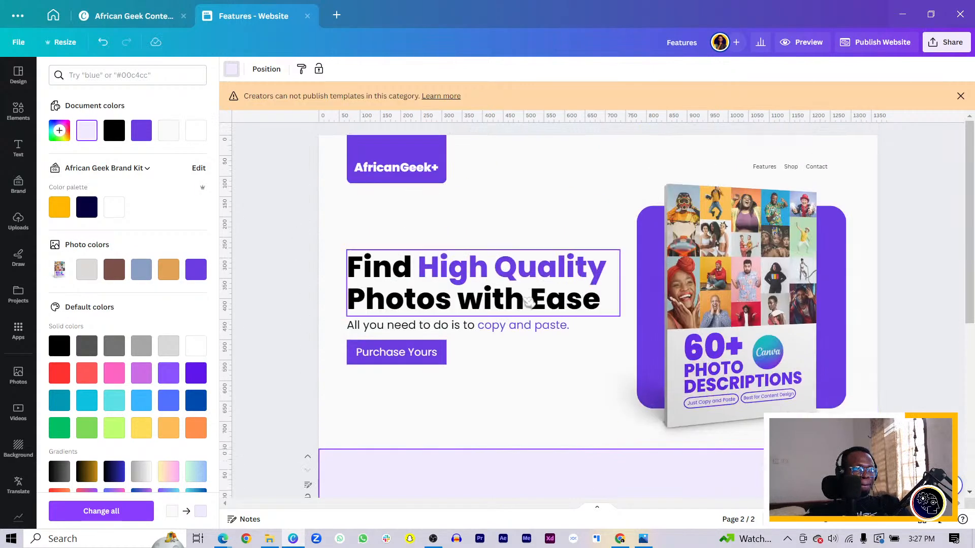
click(483, 302)
key(ctrl+d)
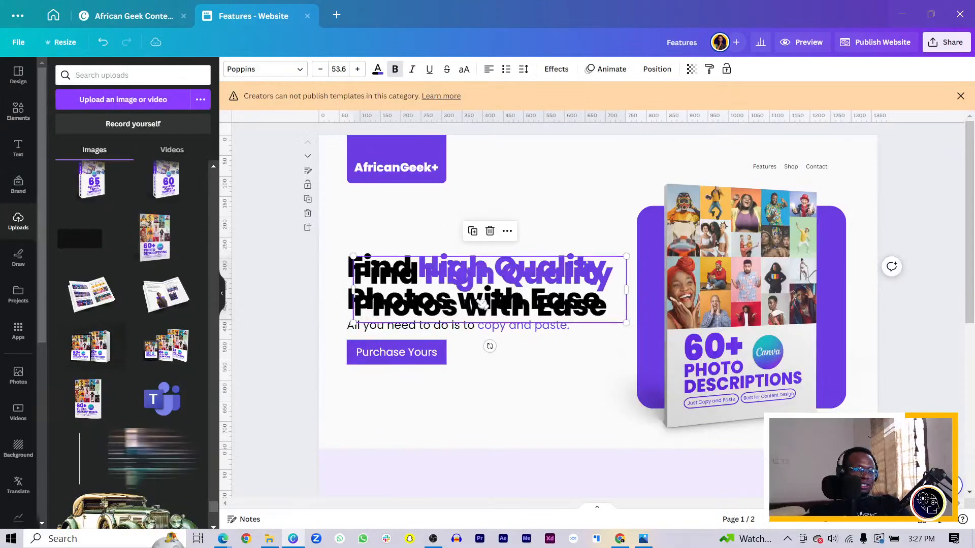
scroll(488, 322, down, 5)
drag(483, 305, 598, 257)
Step: Place a copy of the "All you need to do is to copy and paste." line on the second page
scroll(519, 289, up, 5)
click(485, 329)
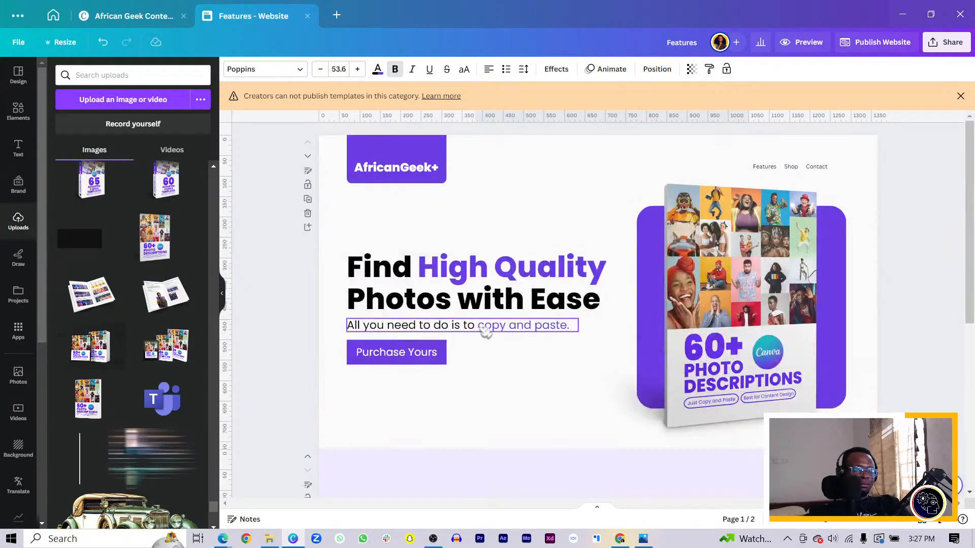
drag(485, 333, 596, 362)
scroll(497, 345, down, 6)
Step: Move the copied headline to the upper-left area of the second page and clear its text
scroll(683, 366, up, 3)
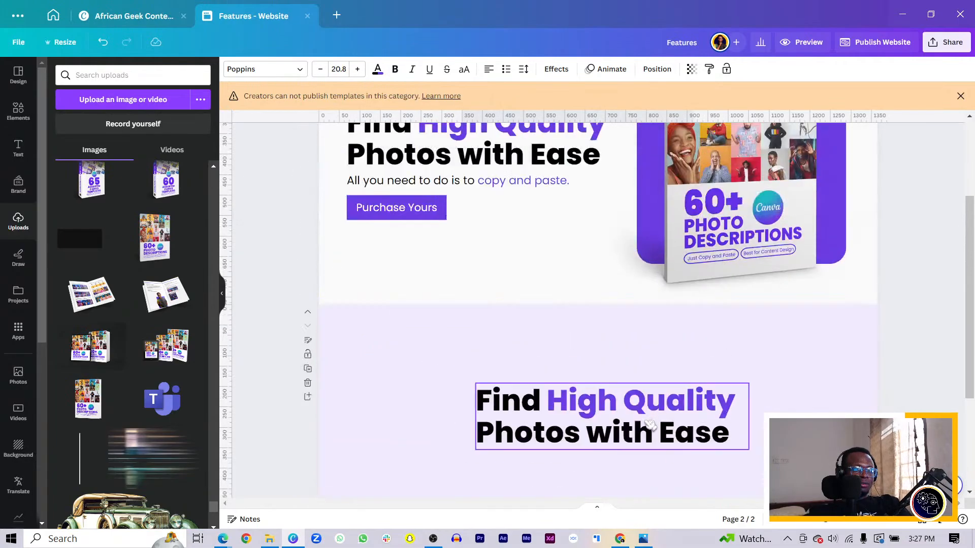
drag(650, 425, 519, 398)
double_click(518, 397)
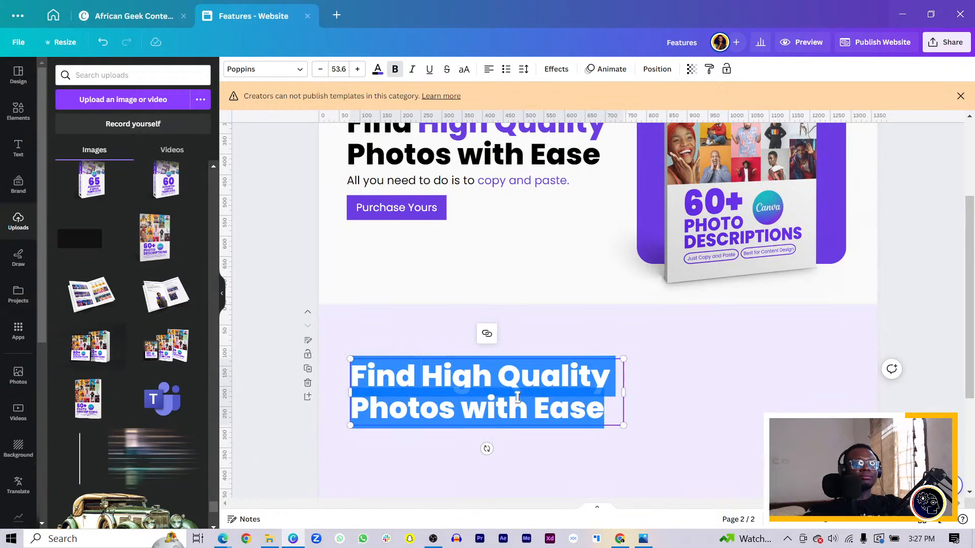
text(Th)
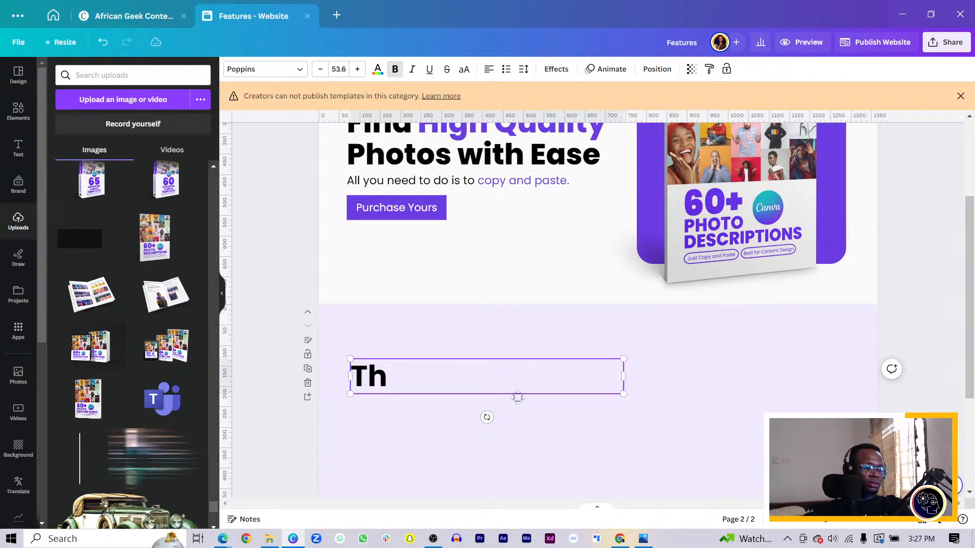
text(e)
key(BackSpace)
key(BackSpace)
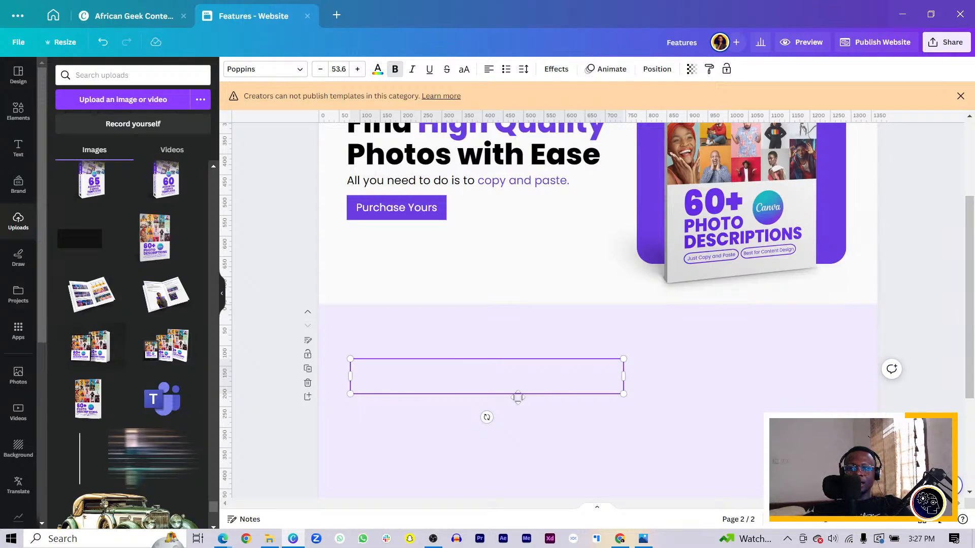
Step: Write the second-page headline as "The Best Canva Guide for you"
text(The )
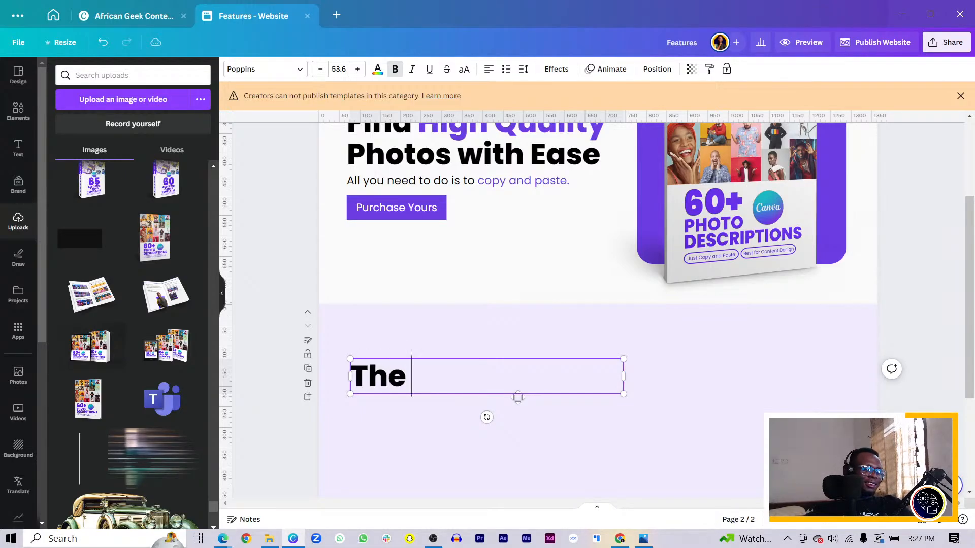
text(Best Camva)
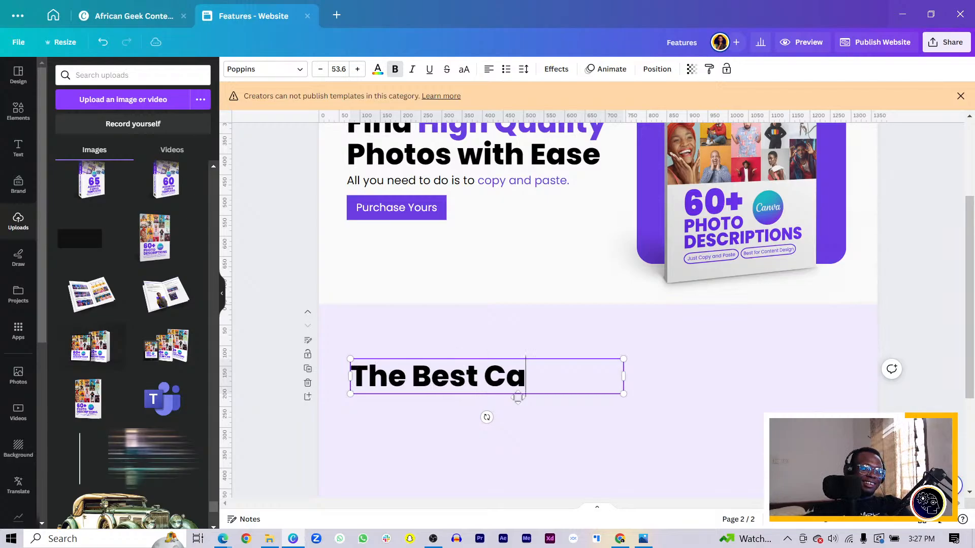
key(BackSpace)
key(BackSpace)
key(BackSpace)
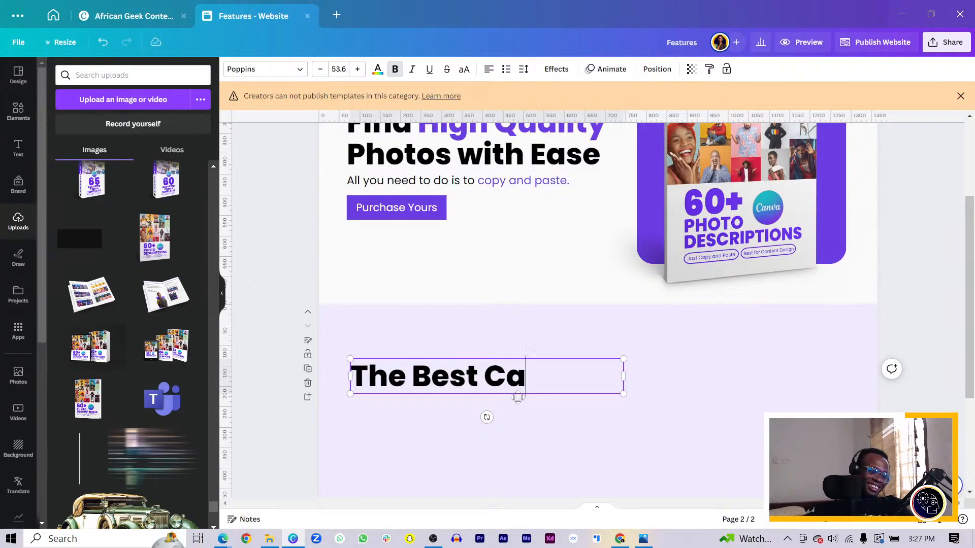
text(nva )
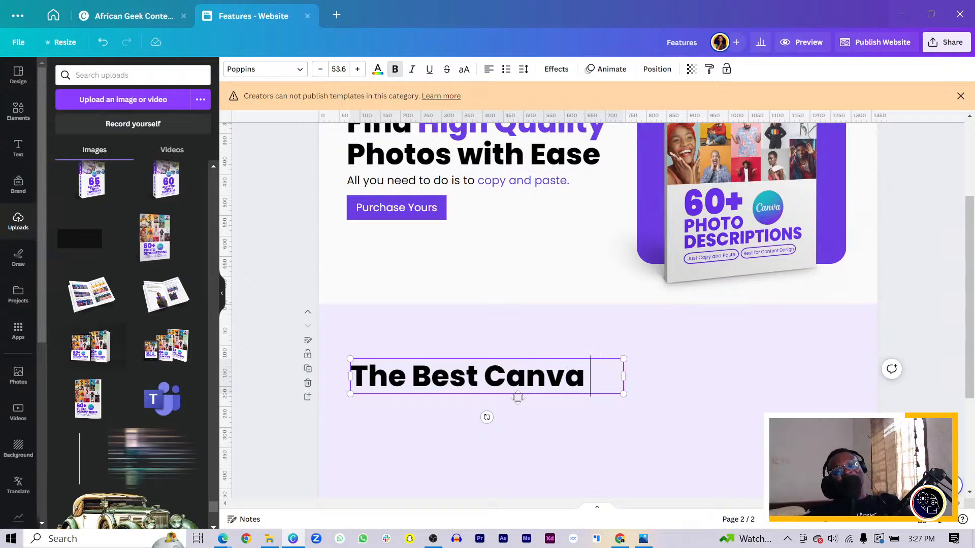
text(Guide )
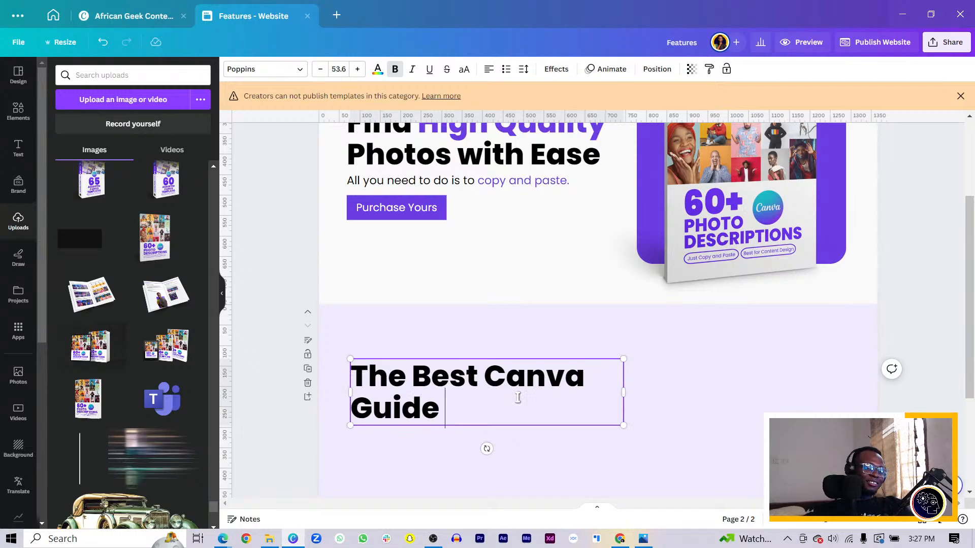
text(for)
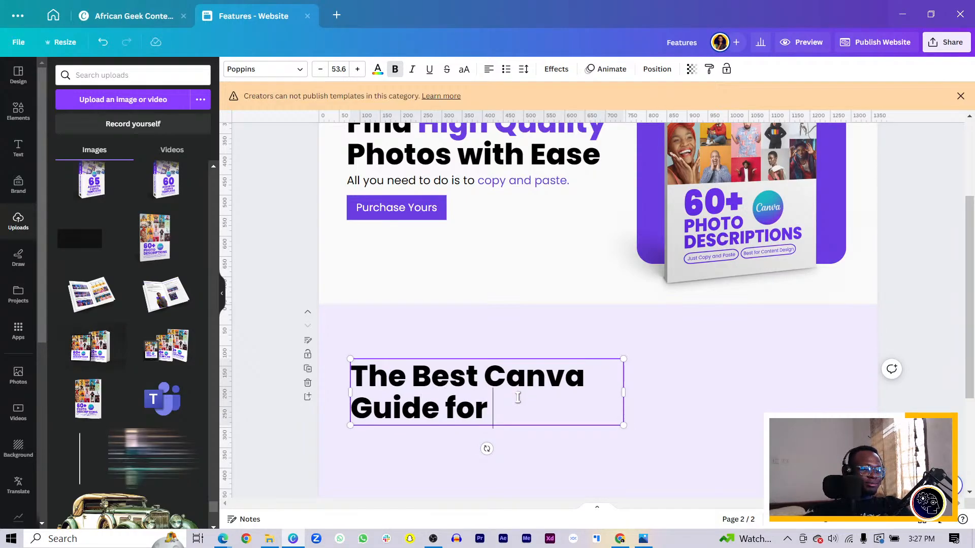
text( yop)
key(BackSpace)
text(ou)
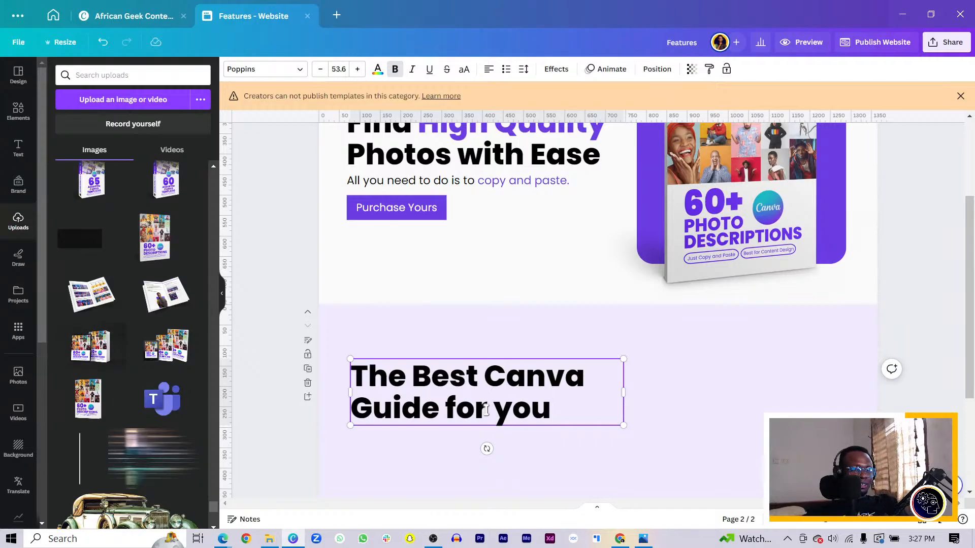
Step: In the second-page headline, replace "you" with "Photos" and "Guide" with "Directory"
scroll(540, 435, down, 3)
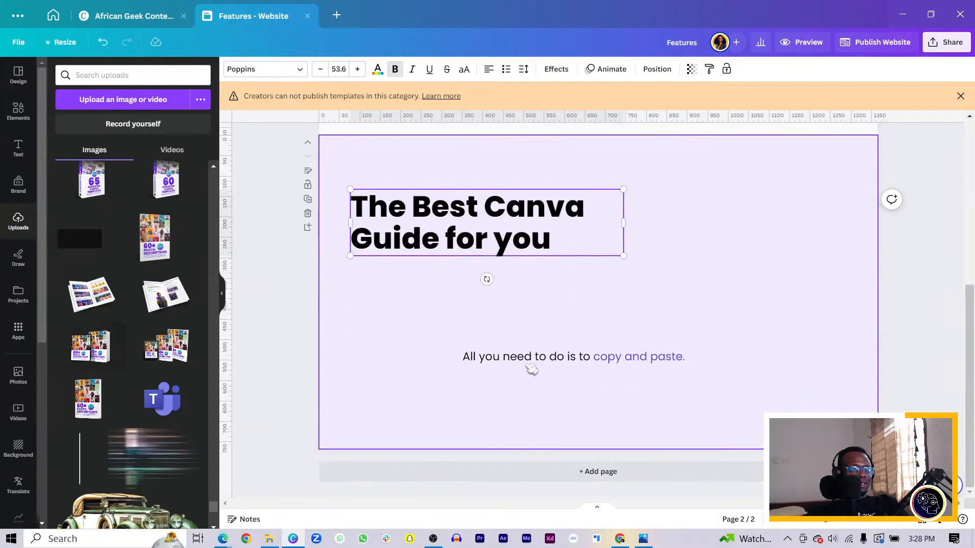
drag(493, 249, 552, 250)
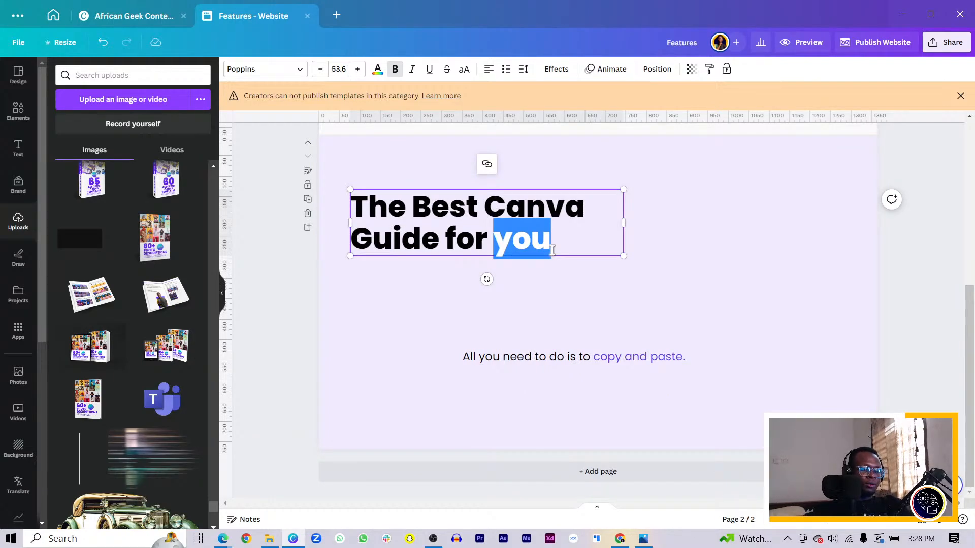
text(Photos)
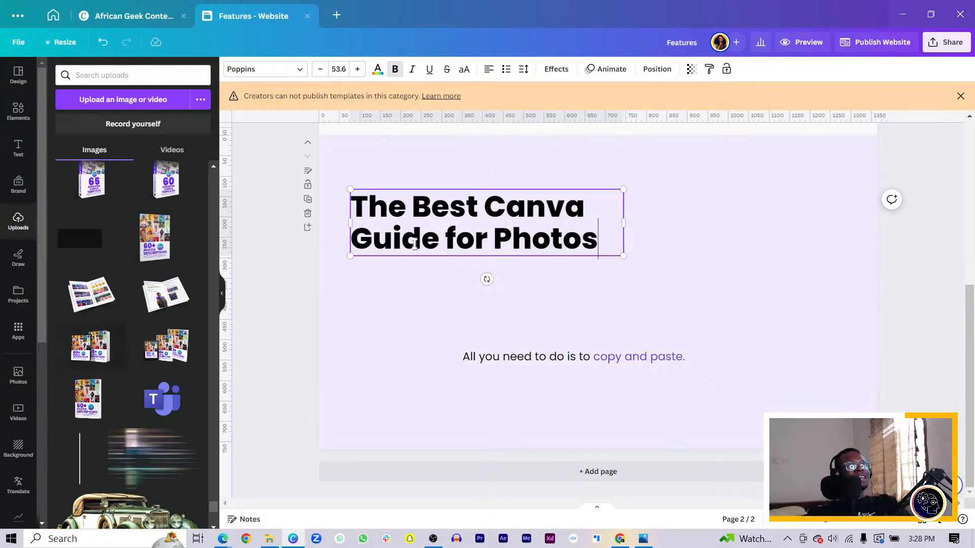
double_click(436, 240)
text(Director)
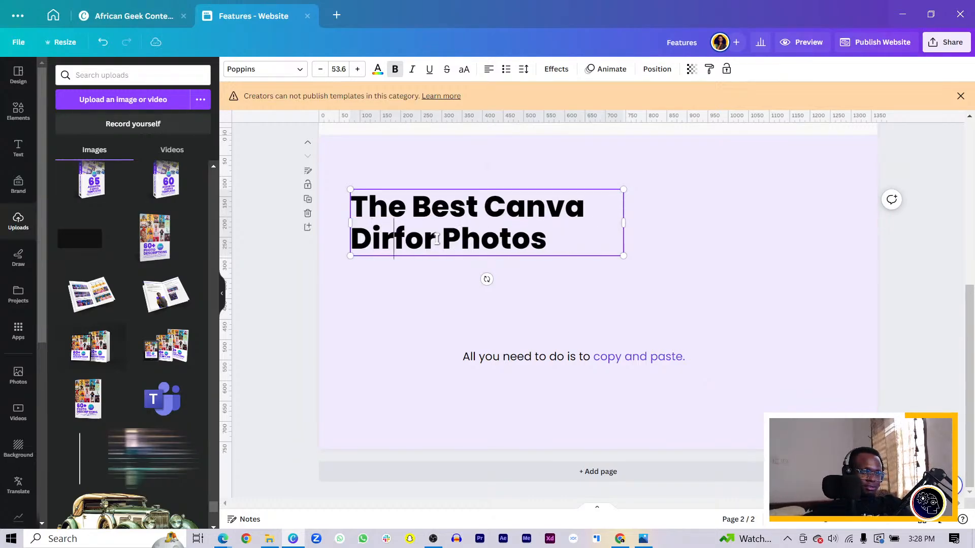
text(y for)
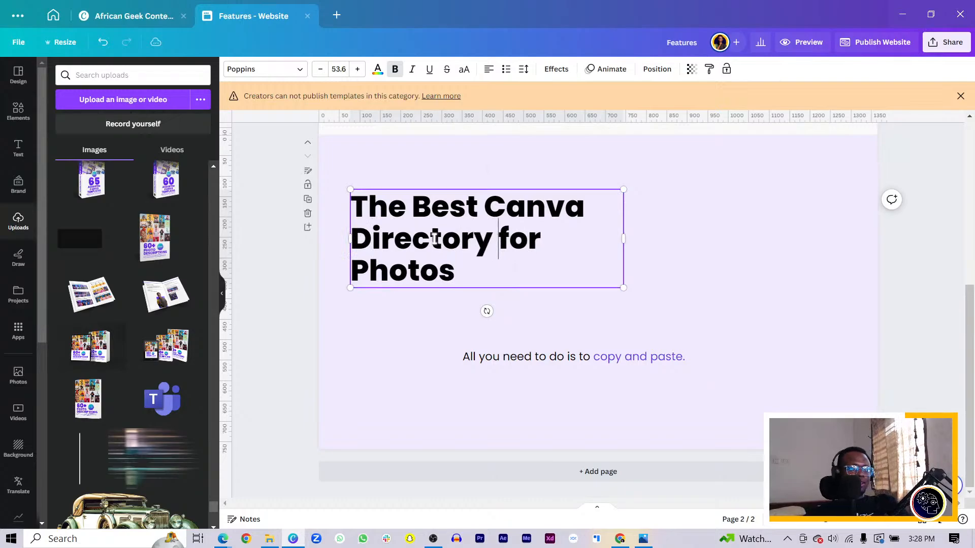
Step: Widen the second-page headline's text box and insert "Premium" before "Photos"
drag(625, 248, 730, 252)
click(541, 242)
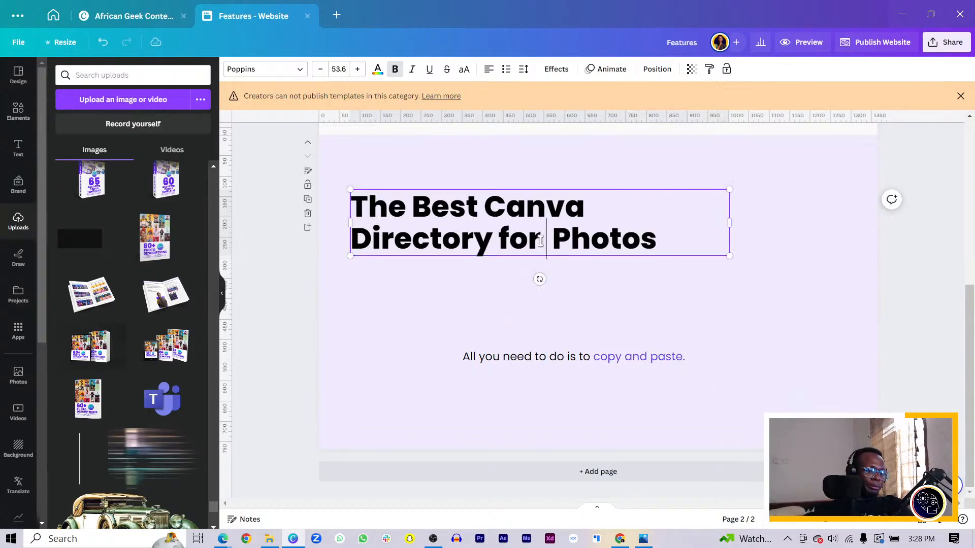
text(Premium)
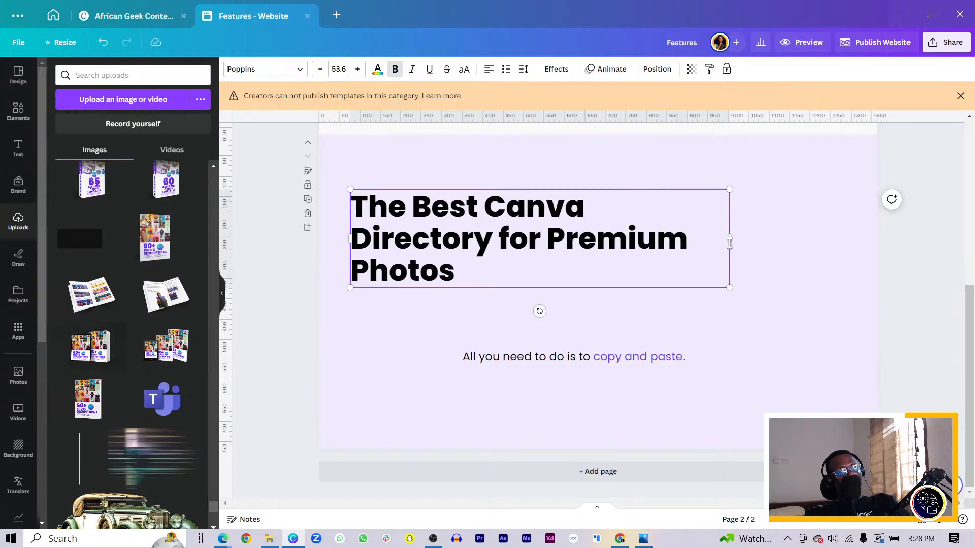
Step: Widen the headline box to fit the text on two lines, scale it down to about size 44.7, and move it slightly up
drag(730, 243, 778, 246)
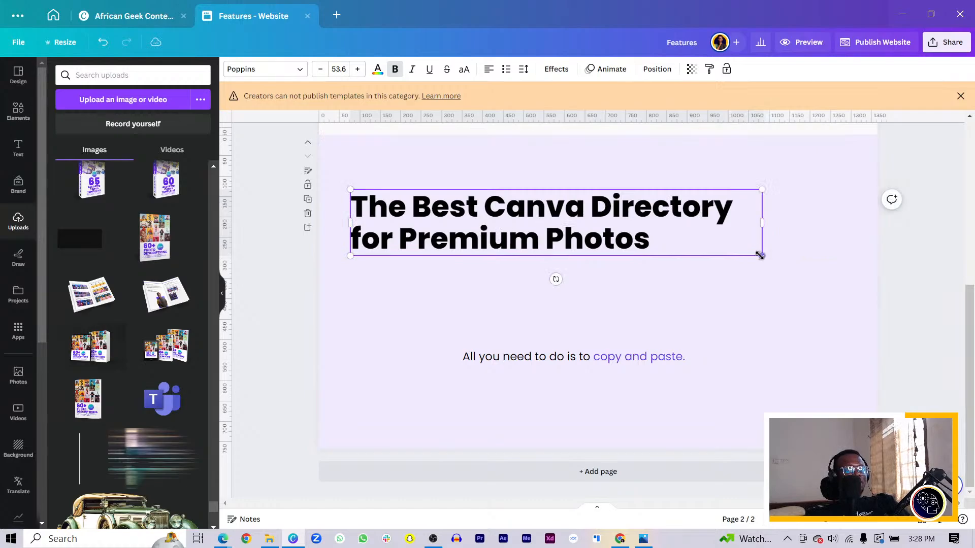
drag(761, 255, 693, 246)
scroll(749, 286, up, 3)
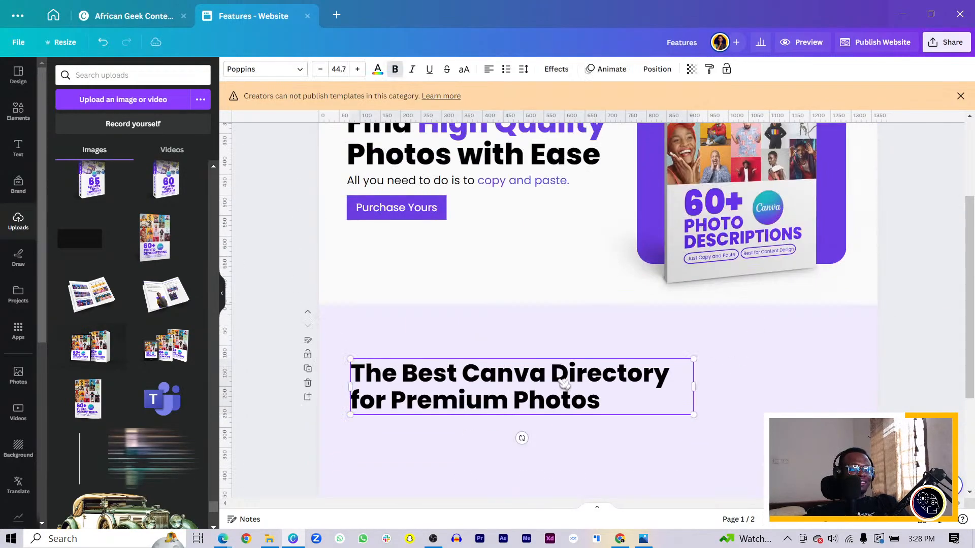
drag(559, 381, 558, 372)
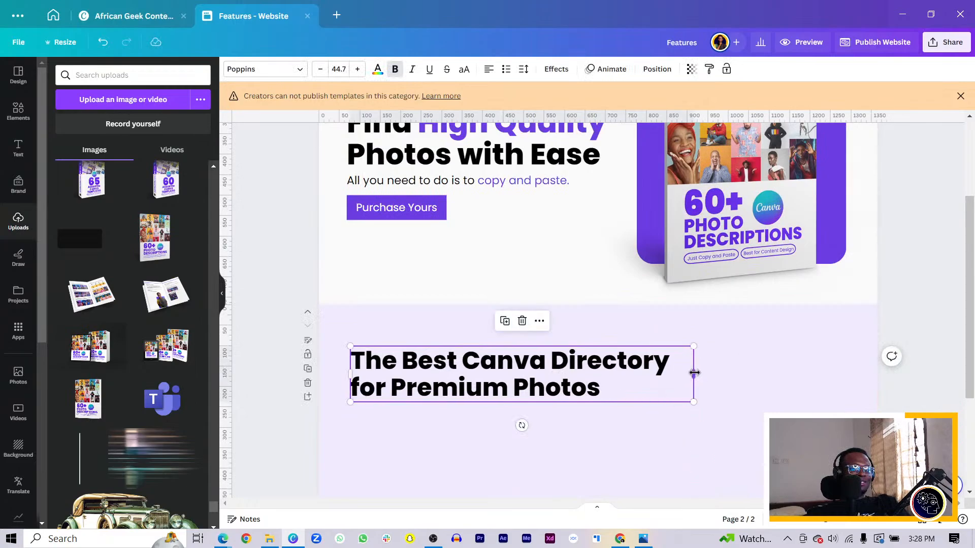
mouse_move(694, 374)
mouse_down()
mouse_move(681, 373)
mouse_move(694, 374)
mouse_up()
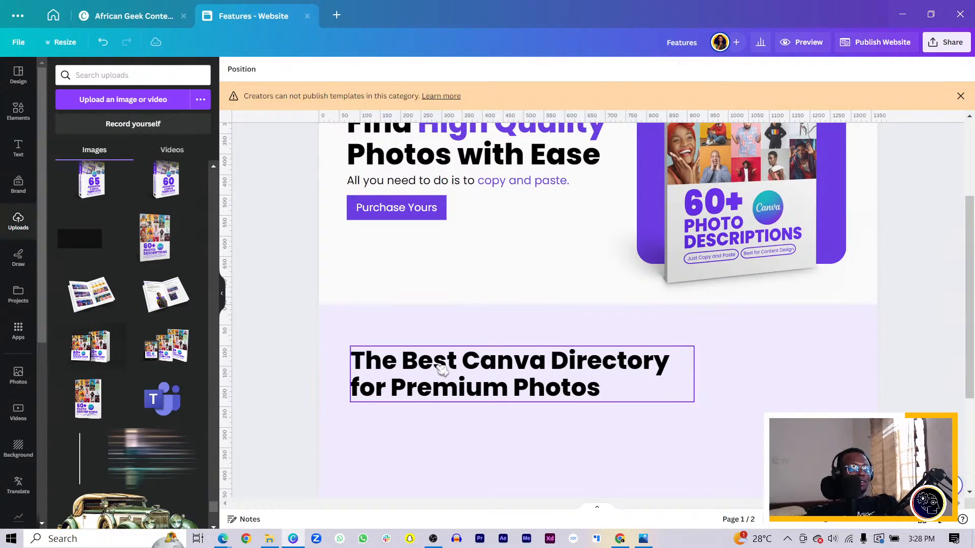
Step: Select the word "Best" in the second-page headline and open its text colour options
click(398, 360)
drag(397, 360, 457, 362)
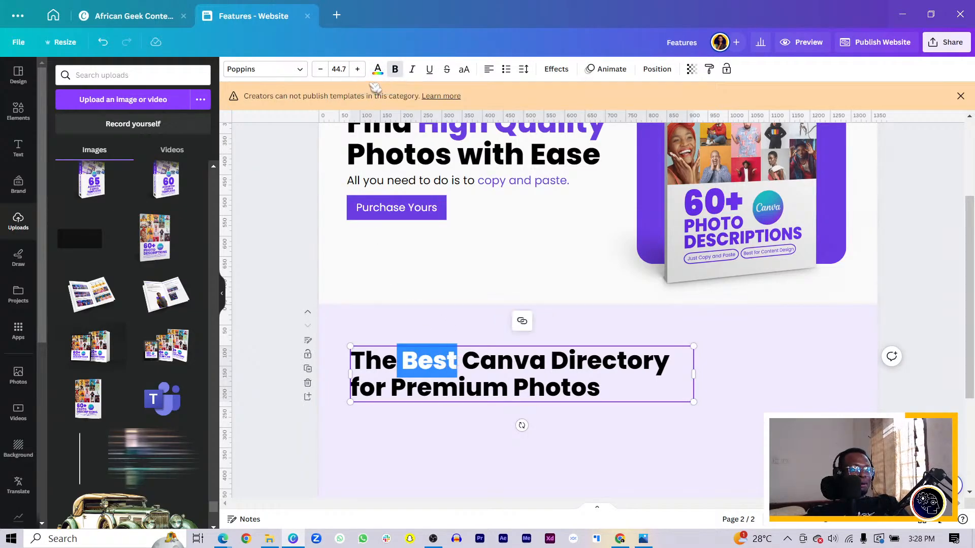
click(379, 69)
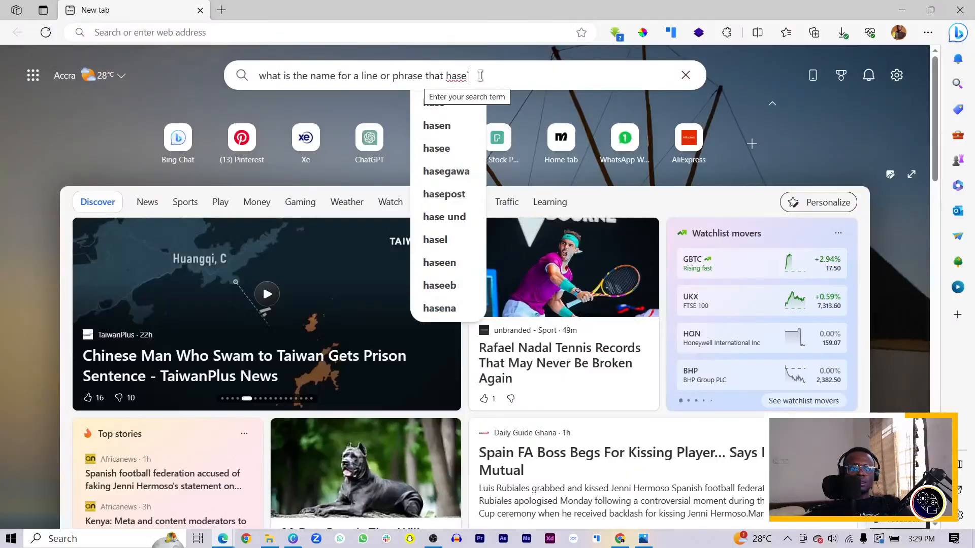
Step: Complete the web query as "what is the name for a line or phrase that two meaning" and run the search
key(BackSpace)
key(BackSpace)
key(BackSpace)
key(BackSpace)
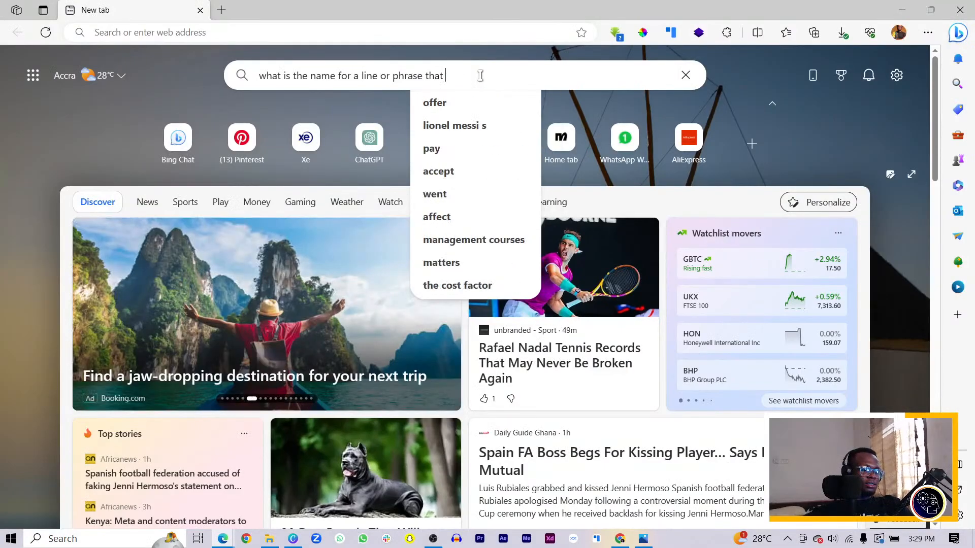
text(phras)
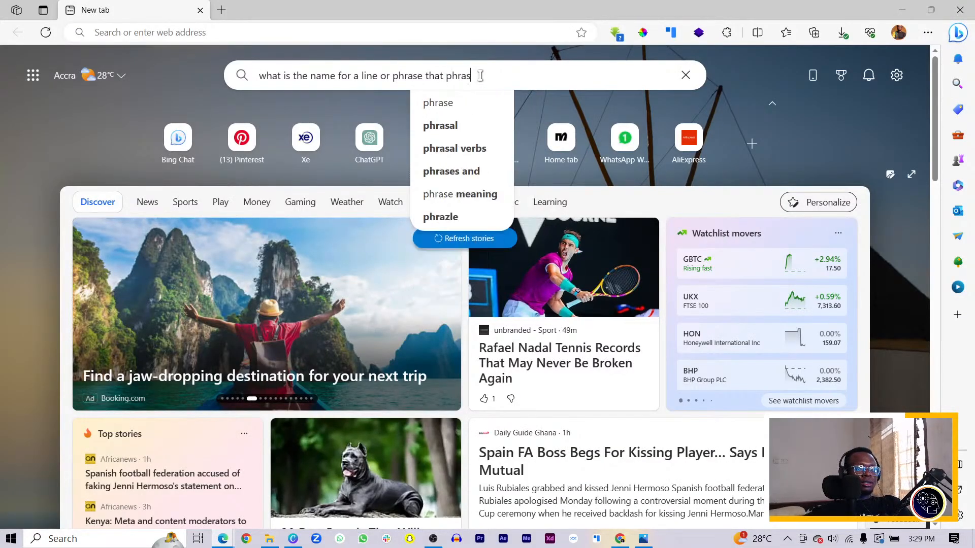
key(BackSpace)
key(BackSpace)
key(BackSpace)
key(BackSpace)
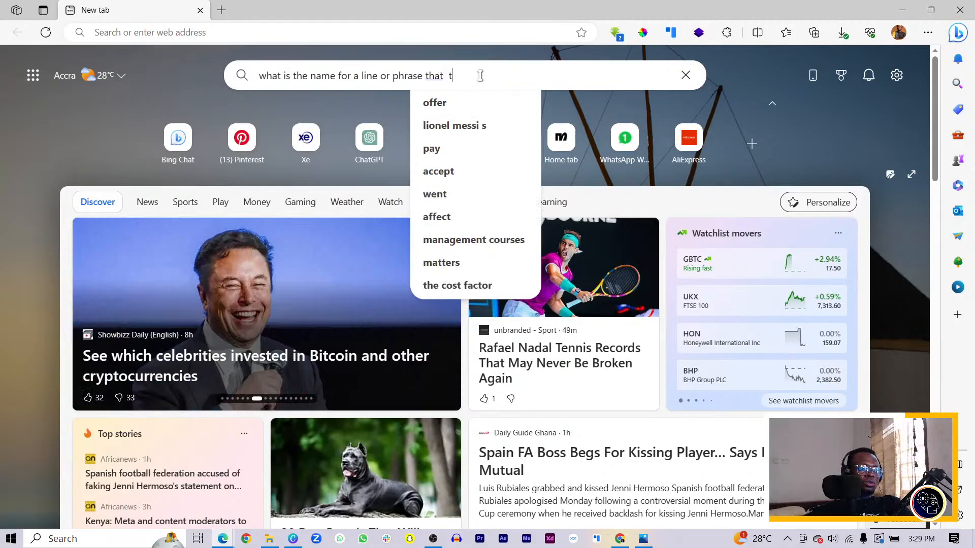
key(BackSpace)
text(tw)
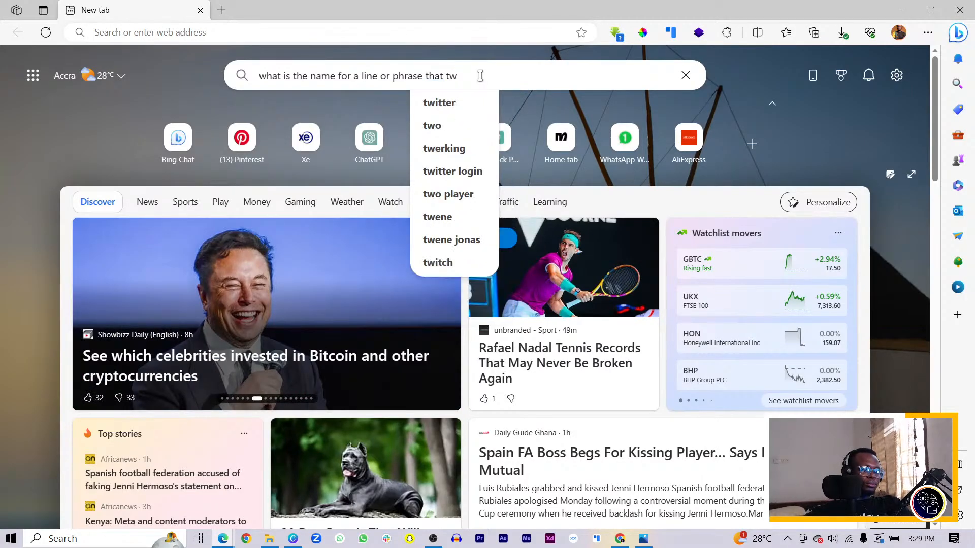
text(o mew)
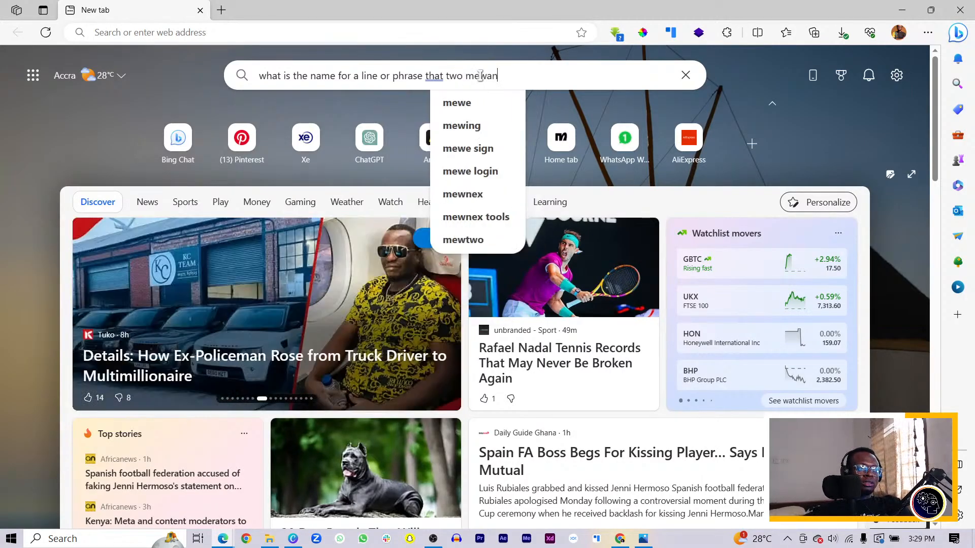
key(BackSpace)
text(ani)
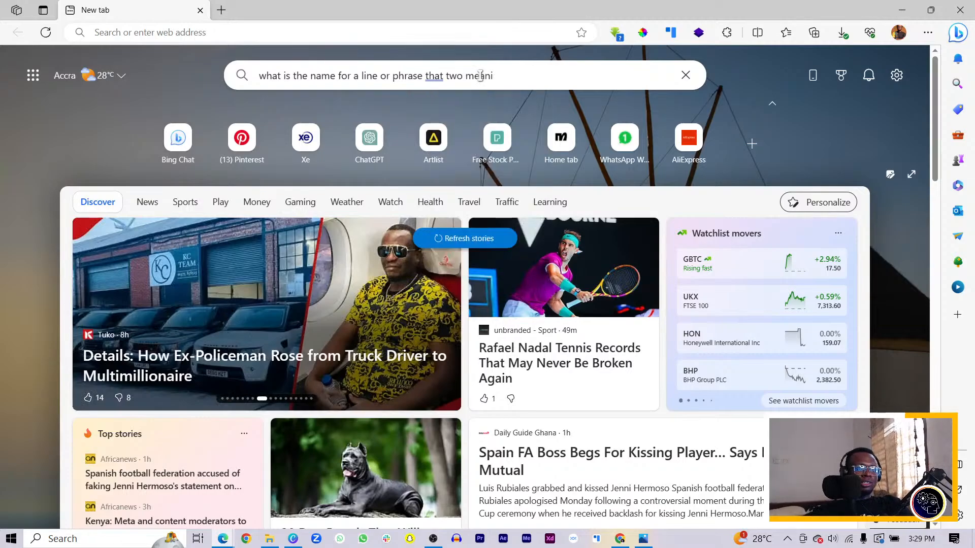
text(ung)
key(Return)
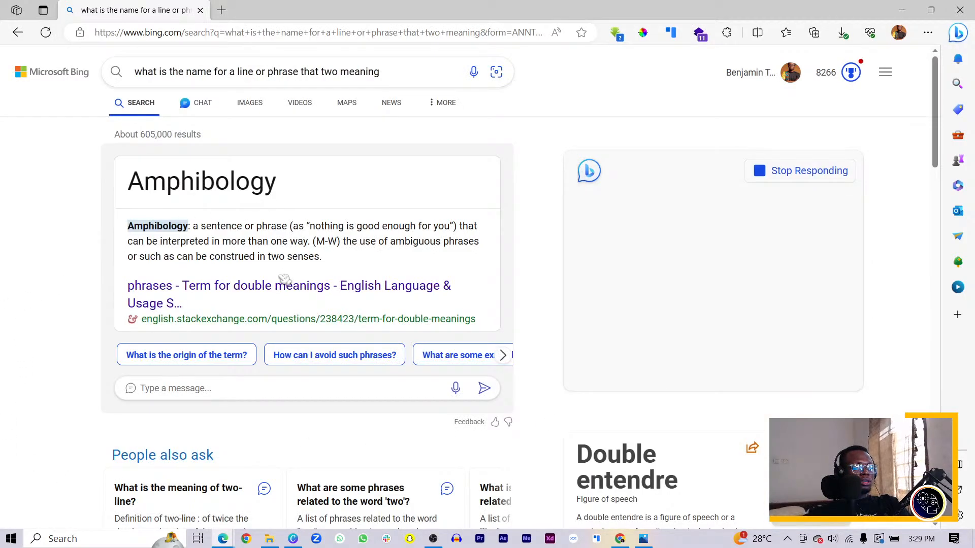
Step: Examine the "Double entendre" entry in the search results and select the search query for editing
scroll(508, 441, down, 4)
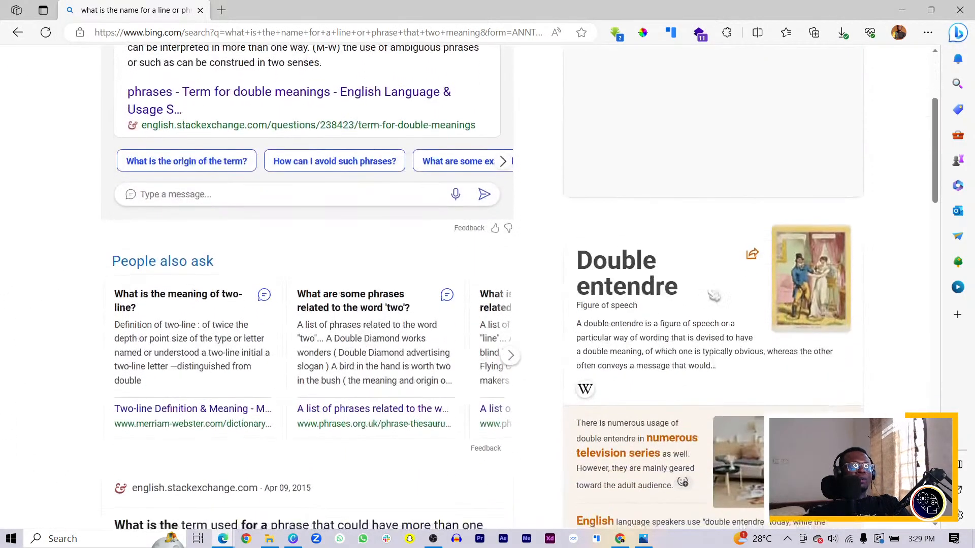
drag(693, 298, 576, 260)
key(ctrl+c)
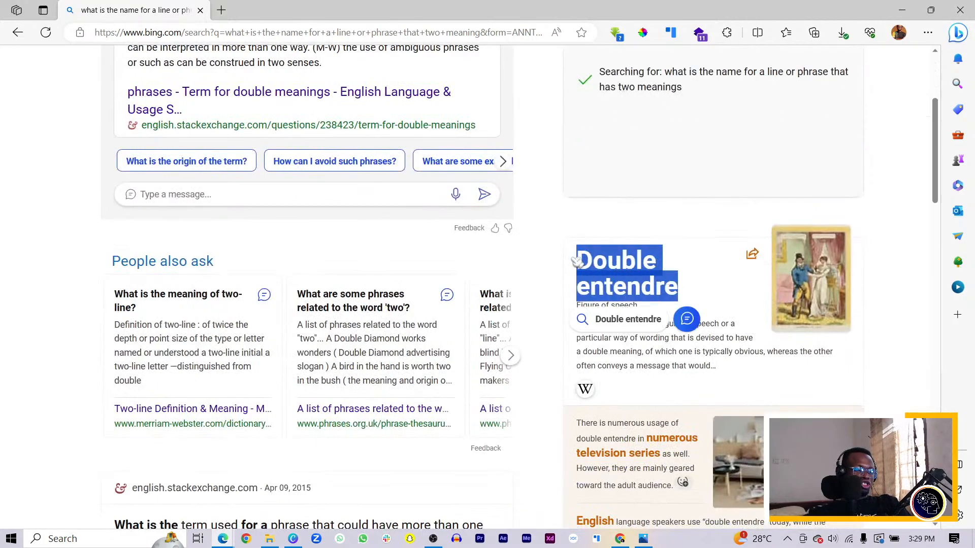
scroll(308, 86, up, 4)
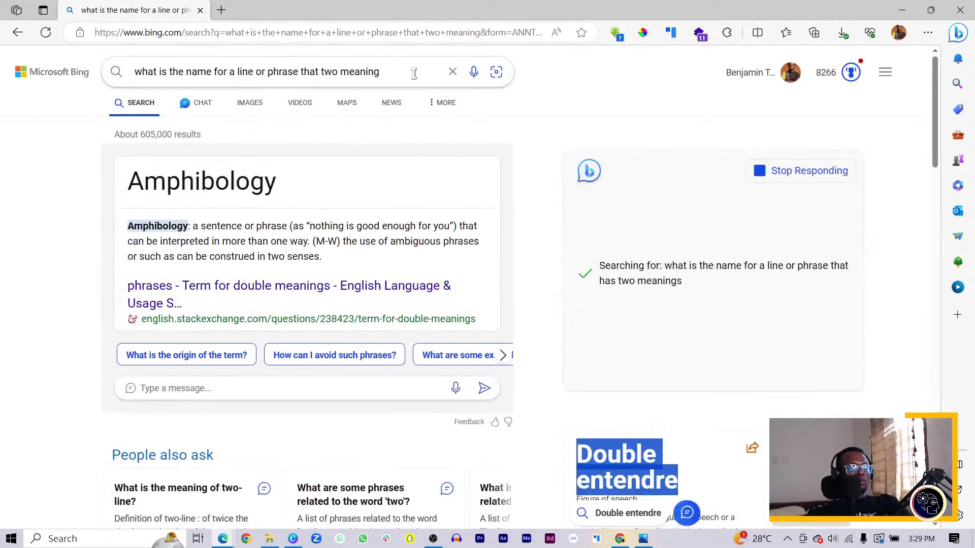
click(414, 74)
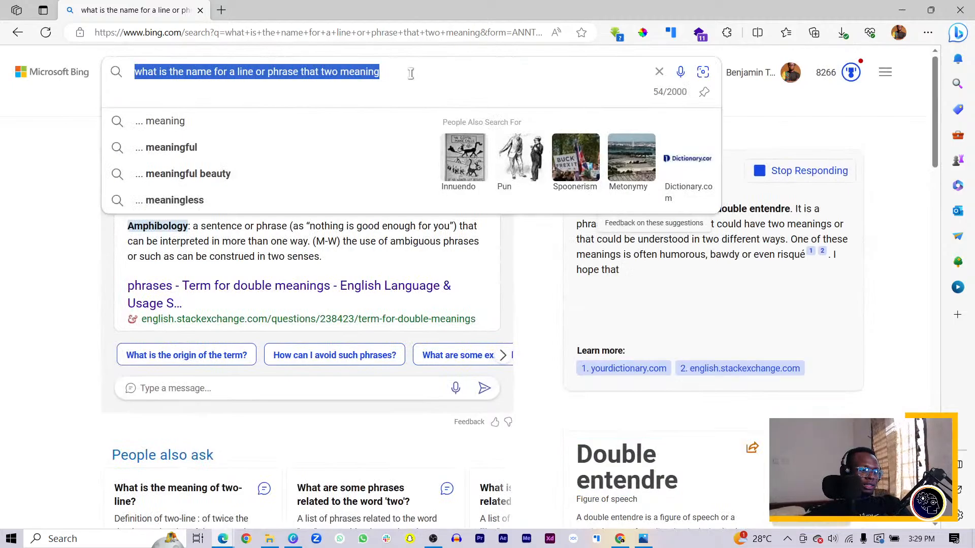
Step: Search the web for "Double entendre", listen to its pronunciation, and switch back to the Canva design
key(ctrl+v)
key(Return)
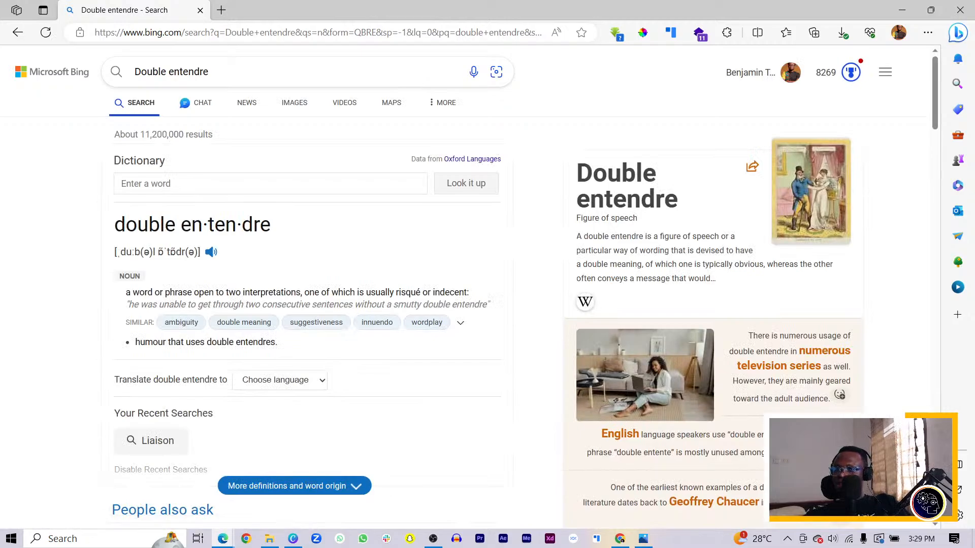
key(alt+Tab)
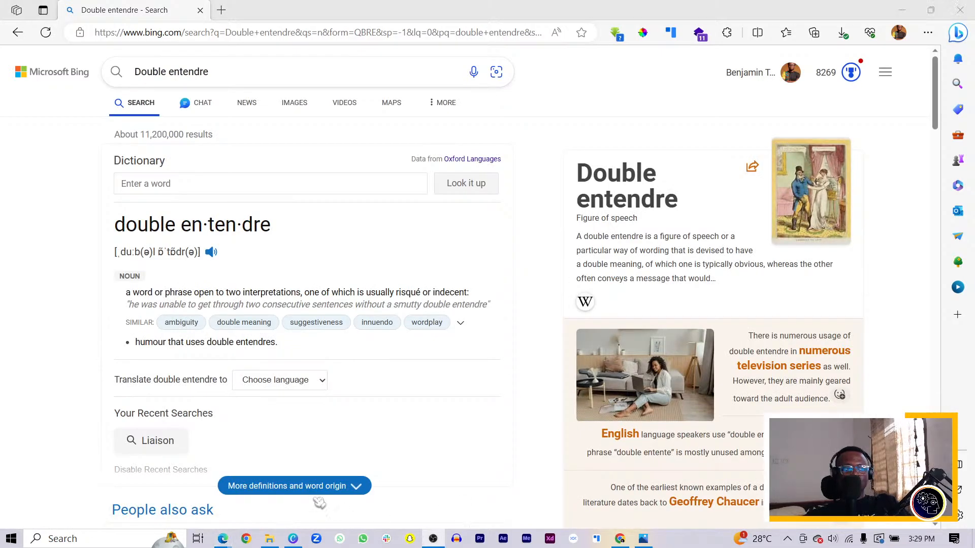
click(214, 254)
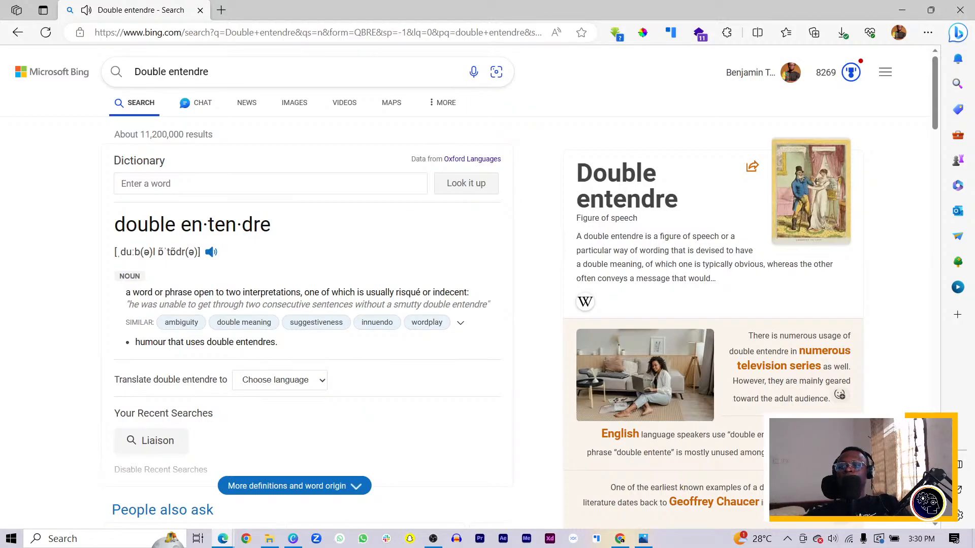
key(alt+Tab)
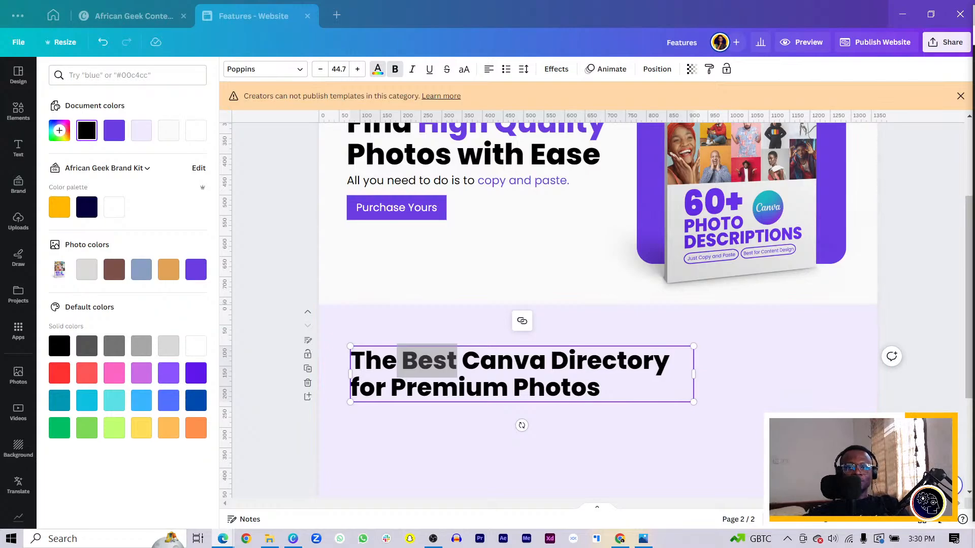
Step: Colour the words "Best" and "Premium Photos" in the second-page headline with the document's purple
click(496, 398)
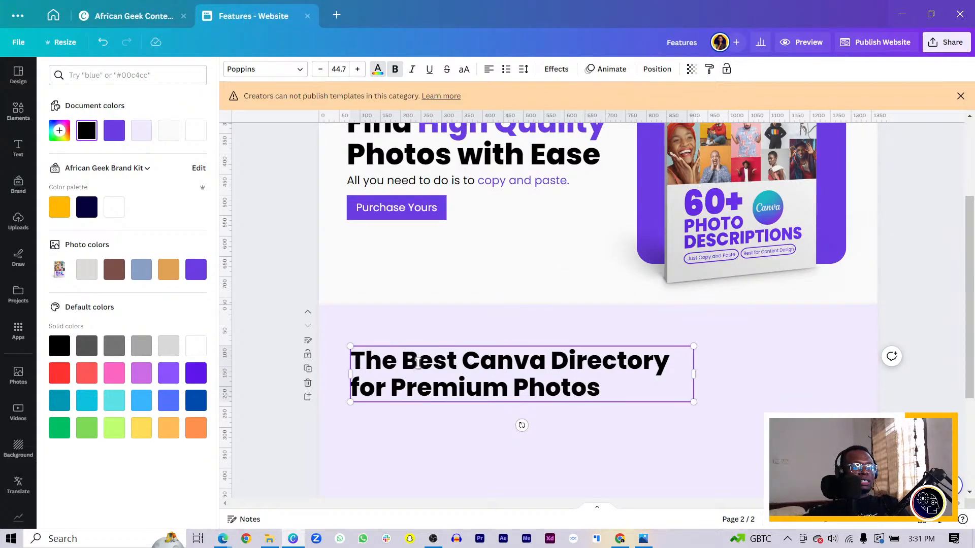
drag(398, 361, 460, 360)
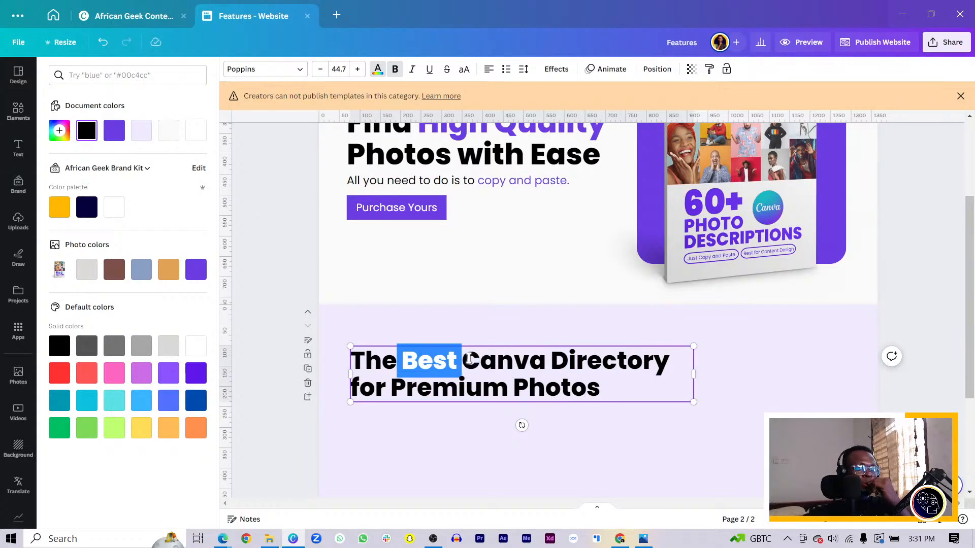
click(115, 133)
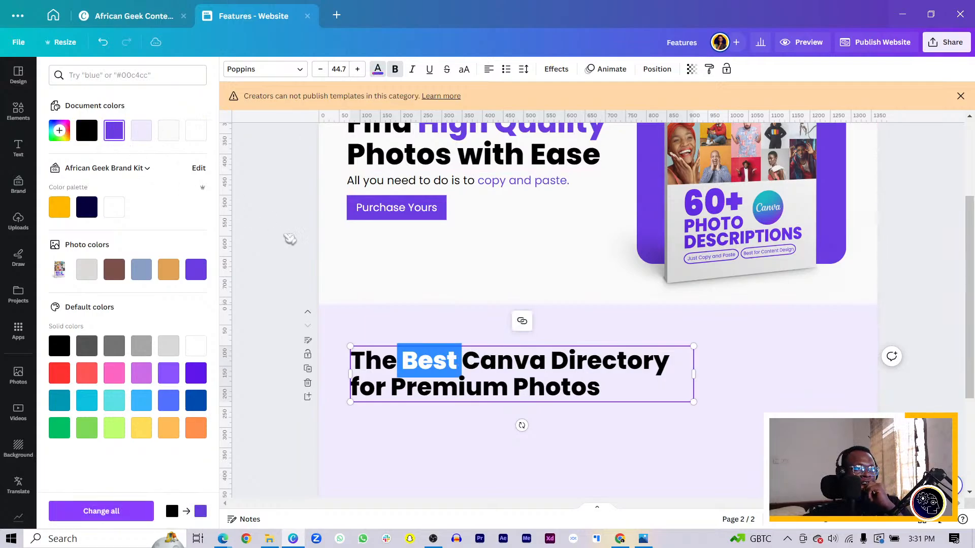
drag(393, 389, 600, 389)
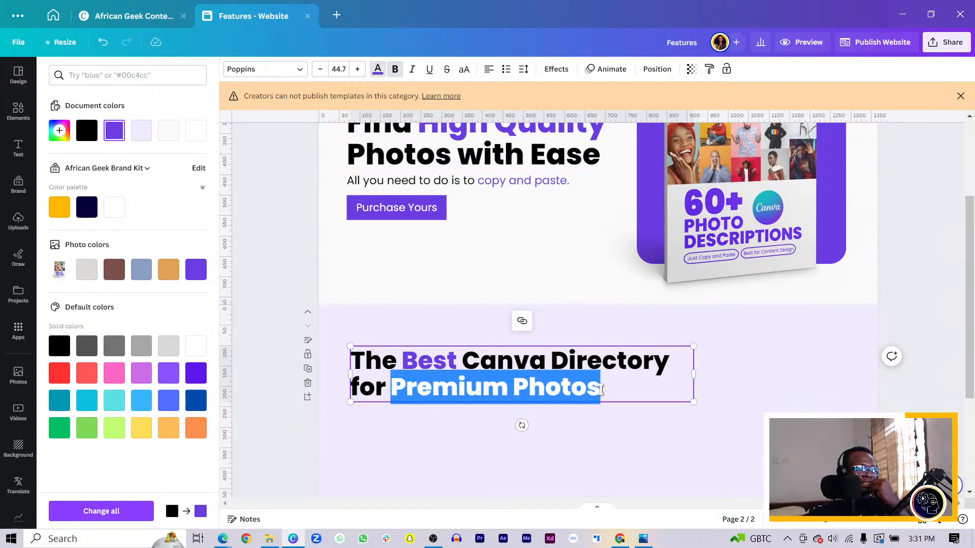
click(114, 130)
click(433, 341)
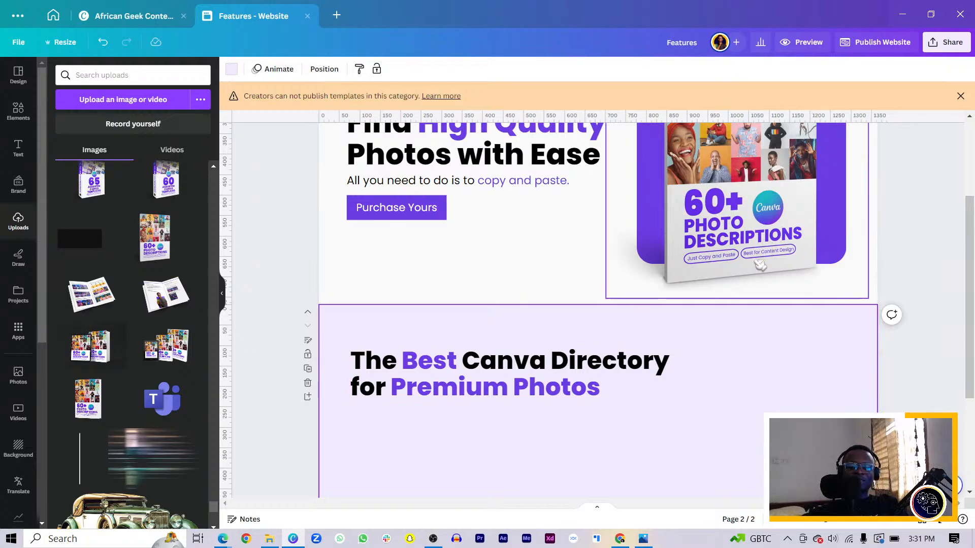
click(896, 541)
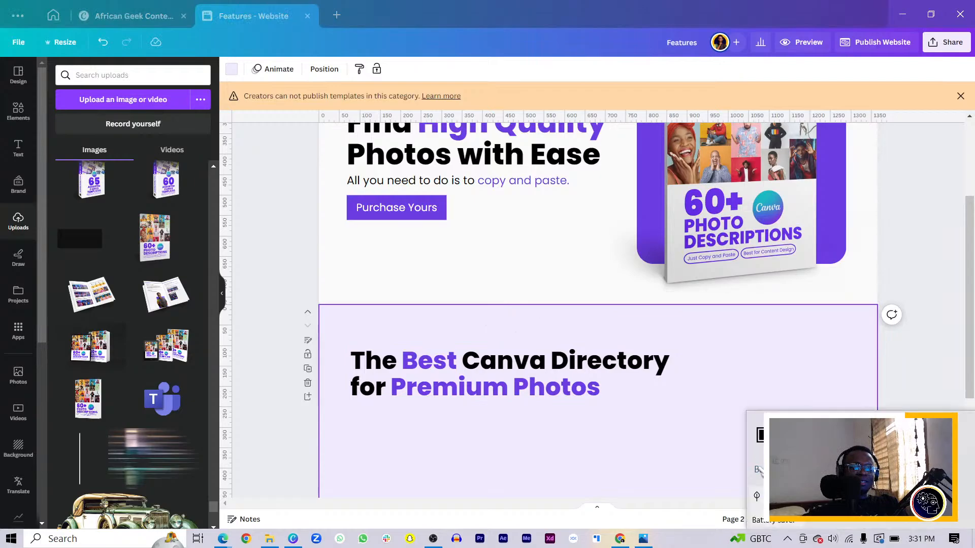
click(611, 443)
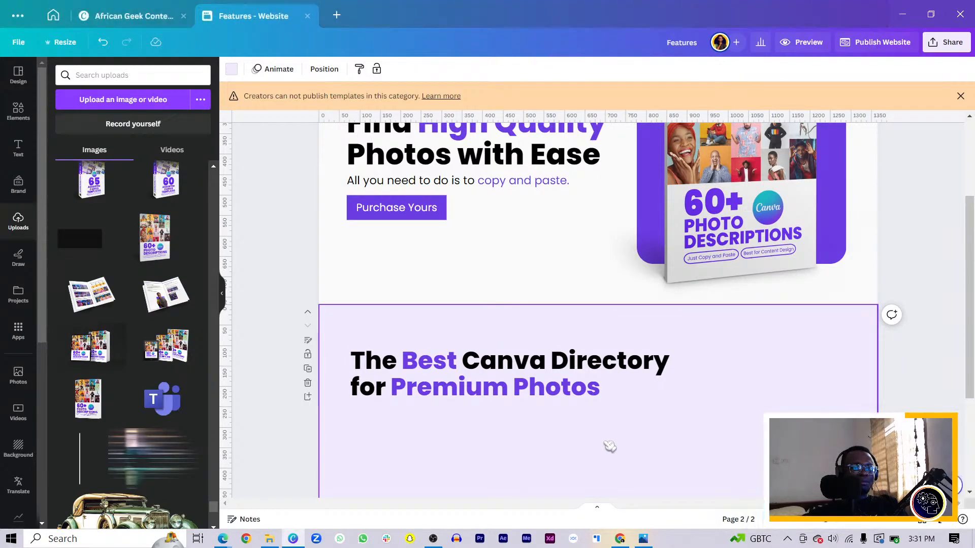
Step: Delete the leftover "All you need to do is to copy and paste." text line from the second page
scroll(638, 444, down, 3)
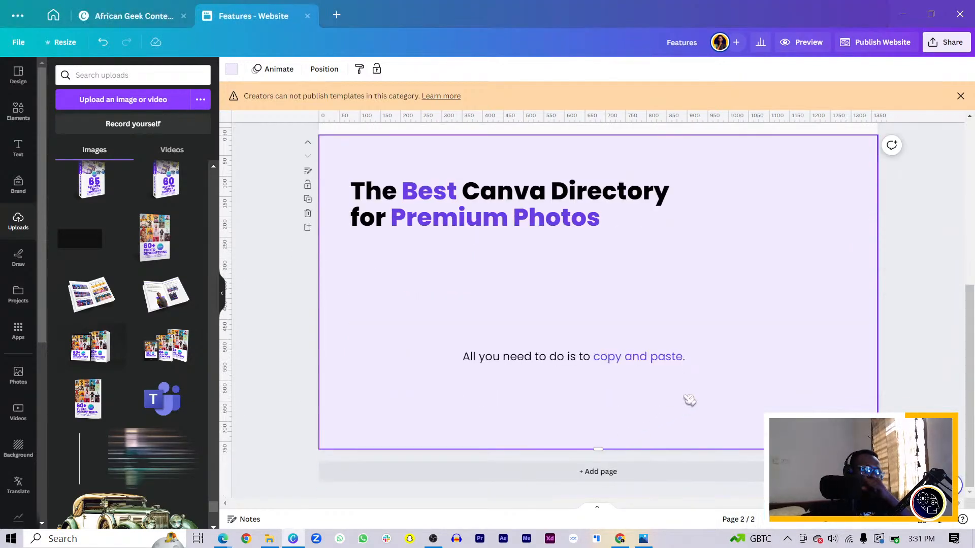
click(501, 358)
key(Delete)
click(454, 333)
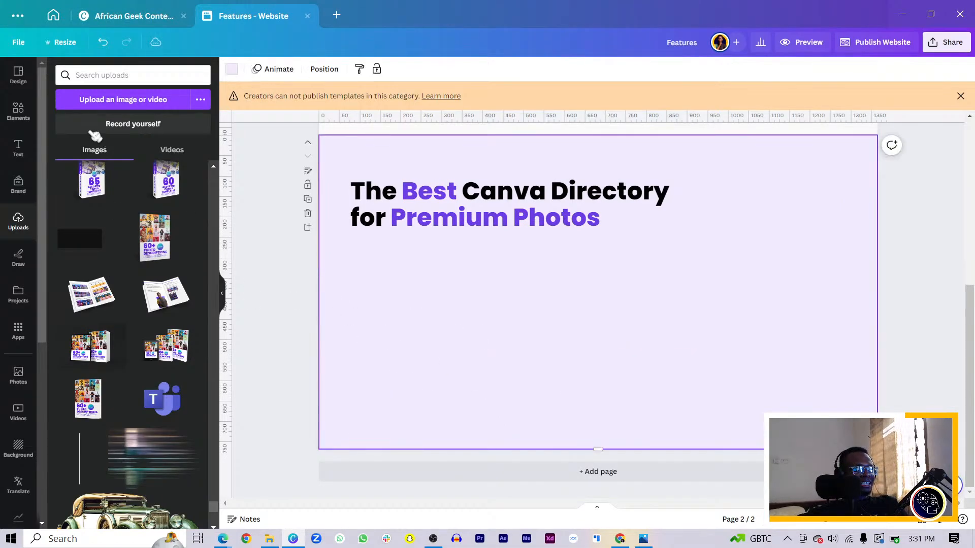
Step: Open the elements library and add a yellow square shape in the middle of the second page
click(19, 110)
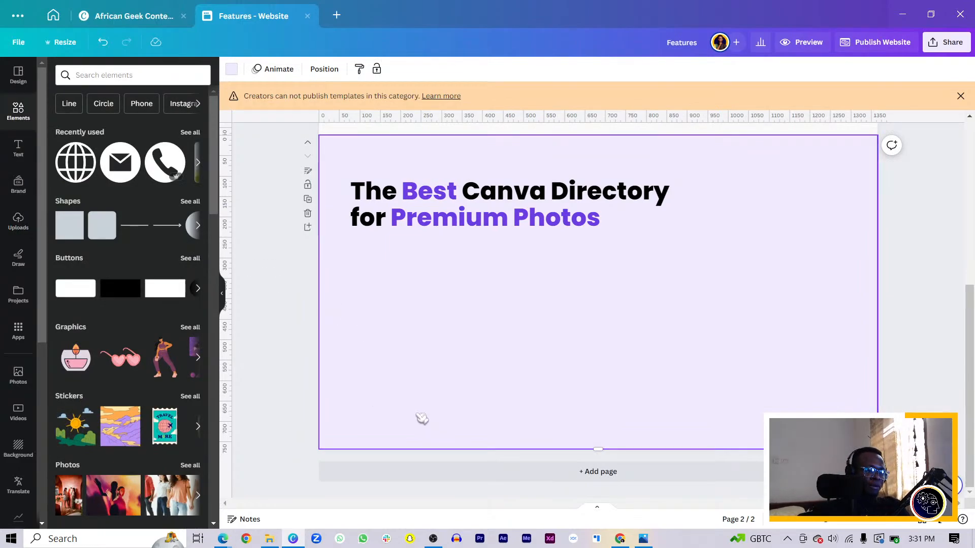
key(r)
click(384, 388)
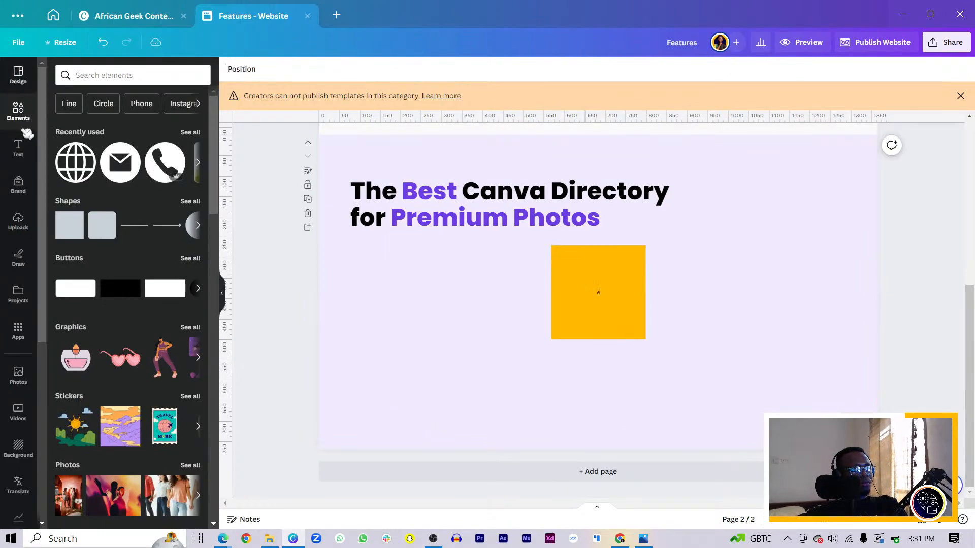
Step: Search the elements library for "premium photos" and browse the graphics results
click(100, 76)
text(pre)
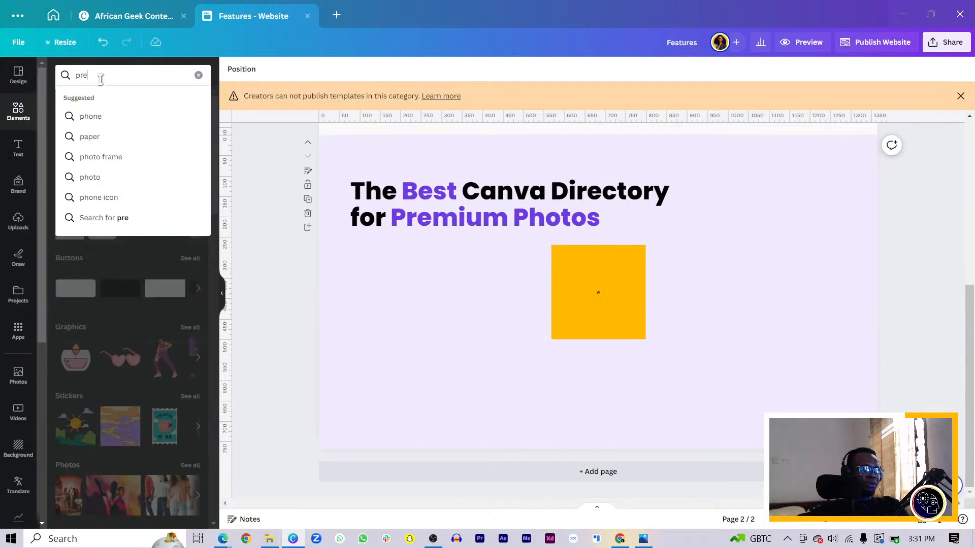
text(mium photo)
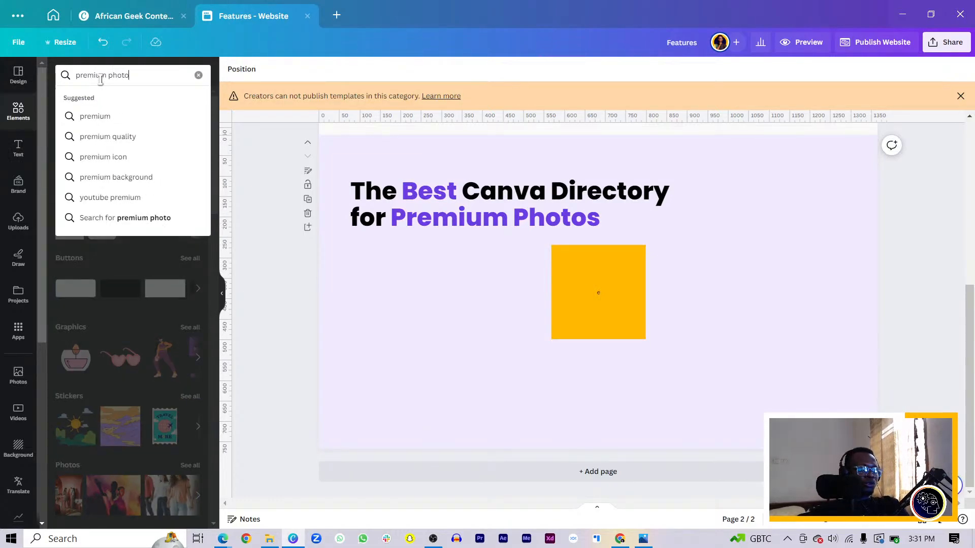
text(s)
key(Return)
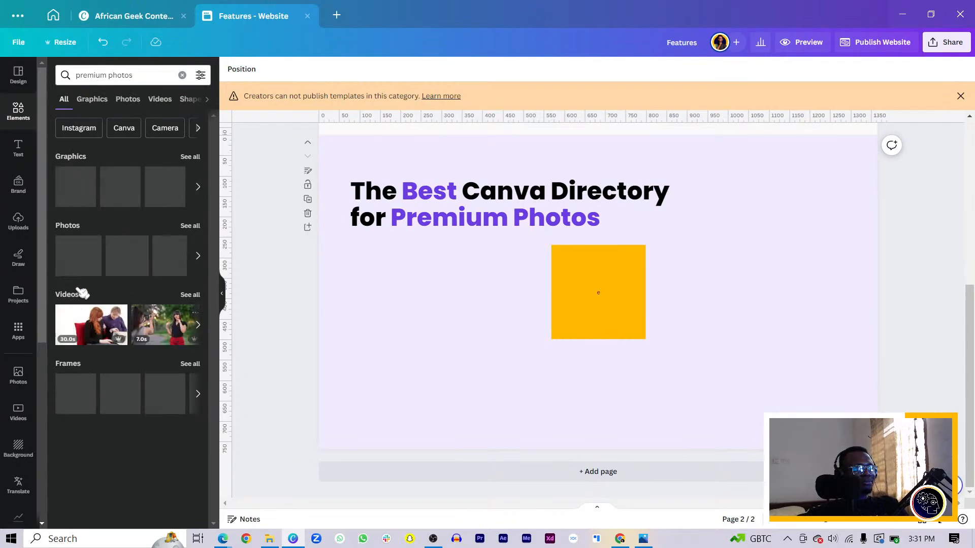
click(92, 100)
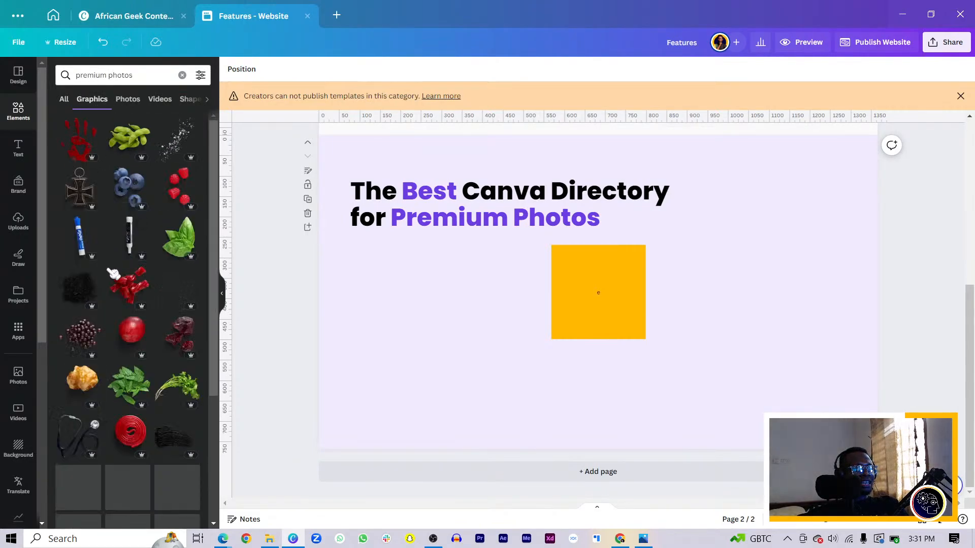
scroll(113, 284, down, 2)
scroll(115, 298, down, 10)
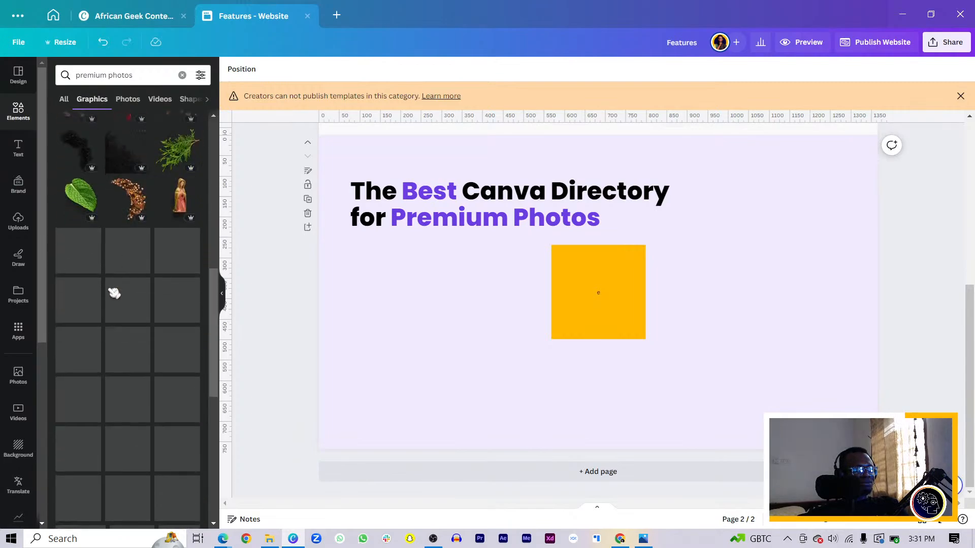
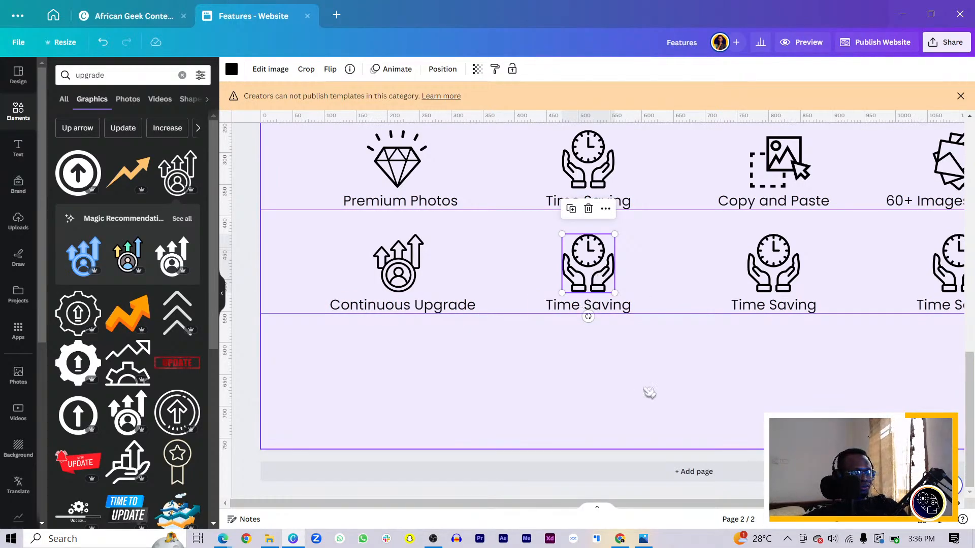
Step: Search the graphics library for "trusted" to find an icon for the lower row's second feature
click(581, 307)
click(580, 307)
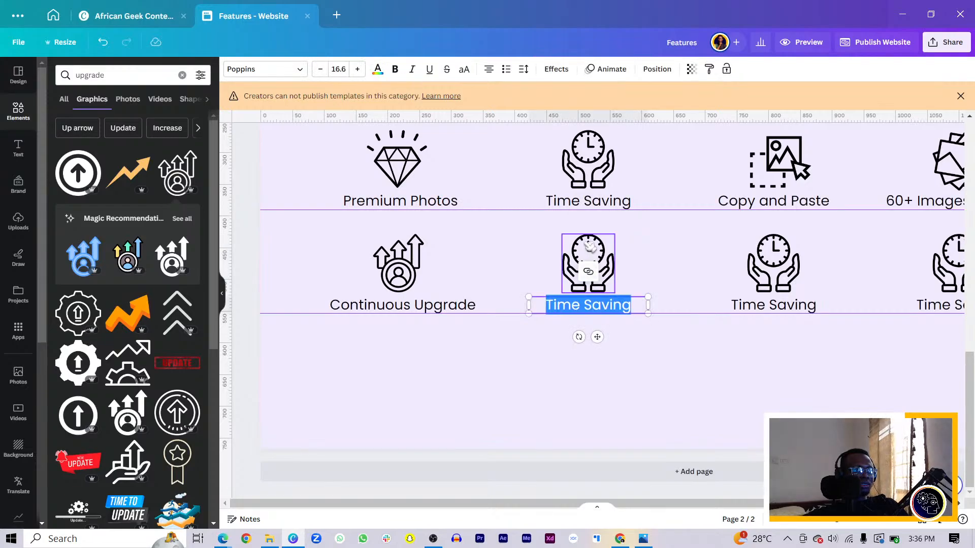
click(589, 245)
click(127, 71)
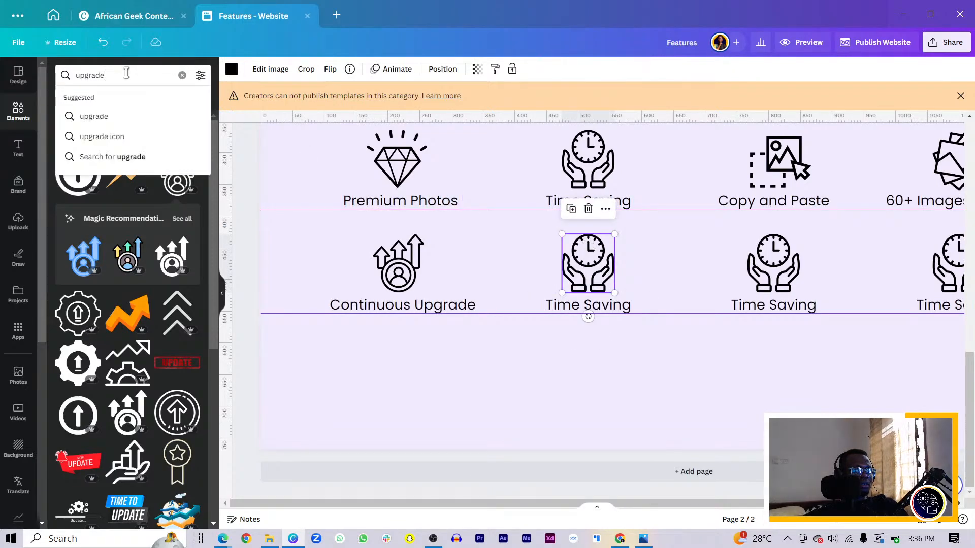
double_click(75, 74)
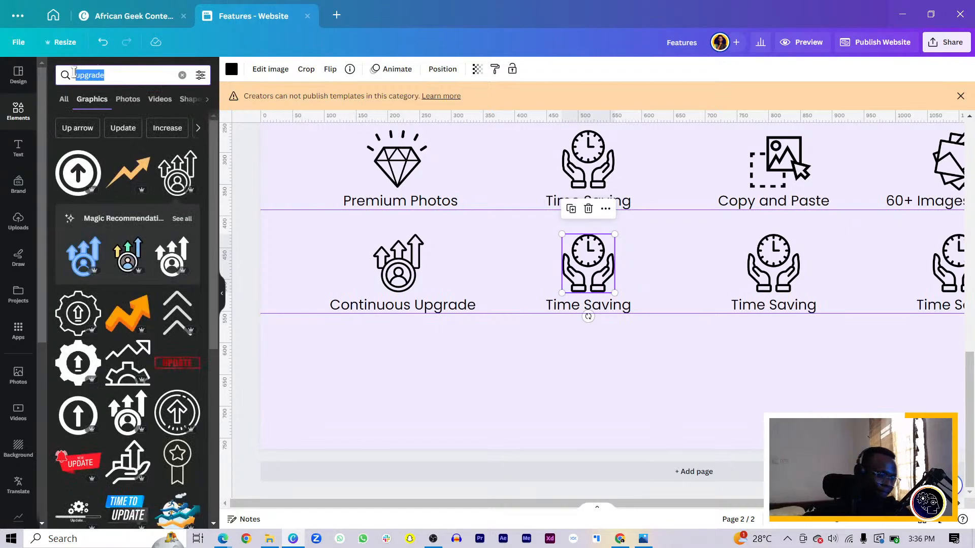
text(trsute)
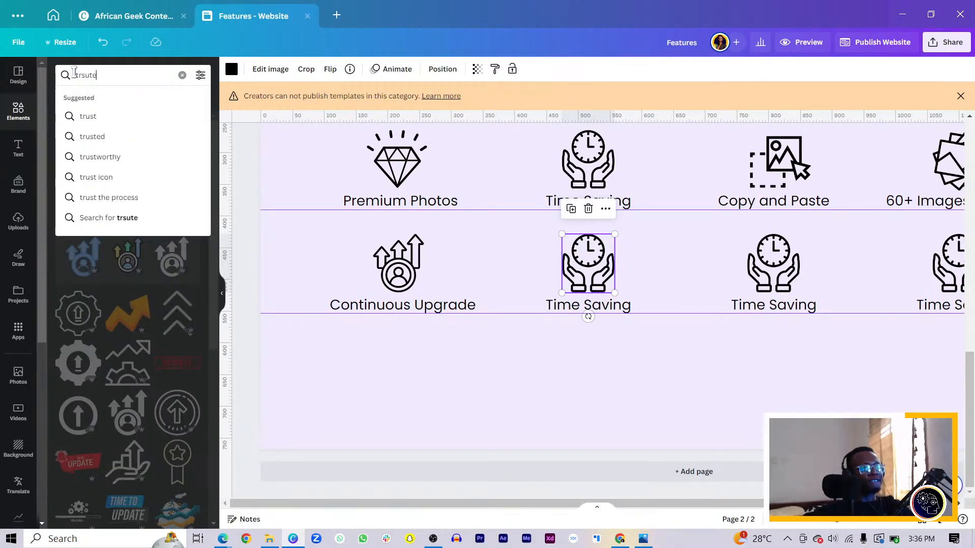
text(d)
key(Return)
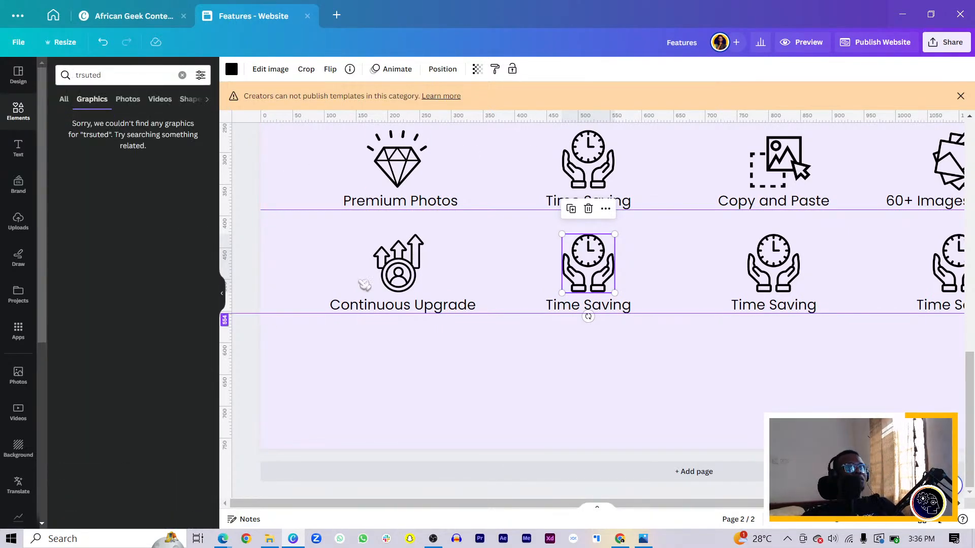
click(124, 80)
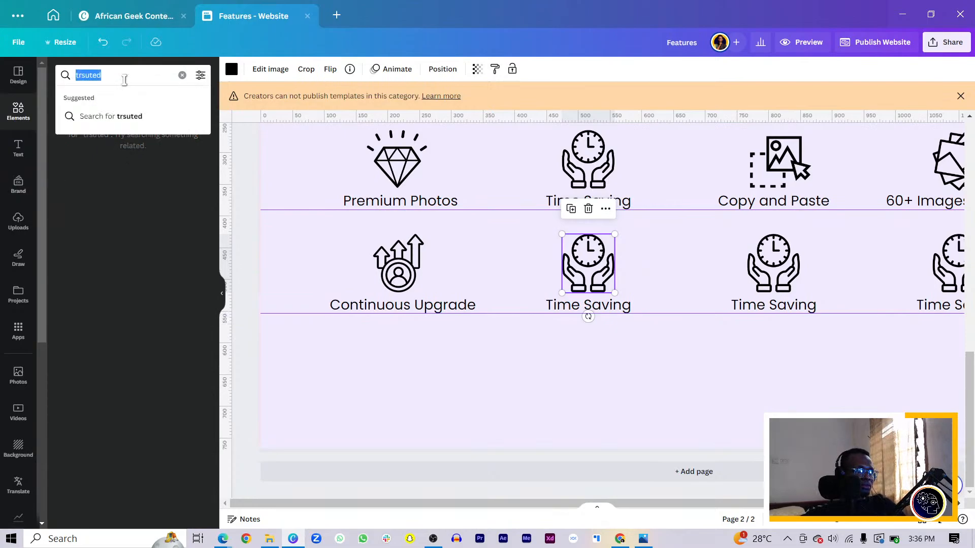
key(BackSpace)
text(trus)
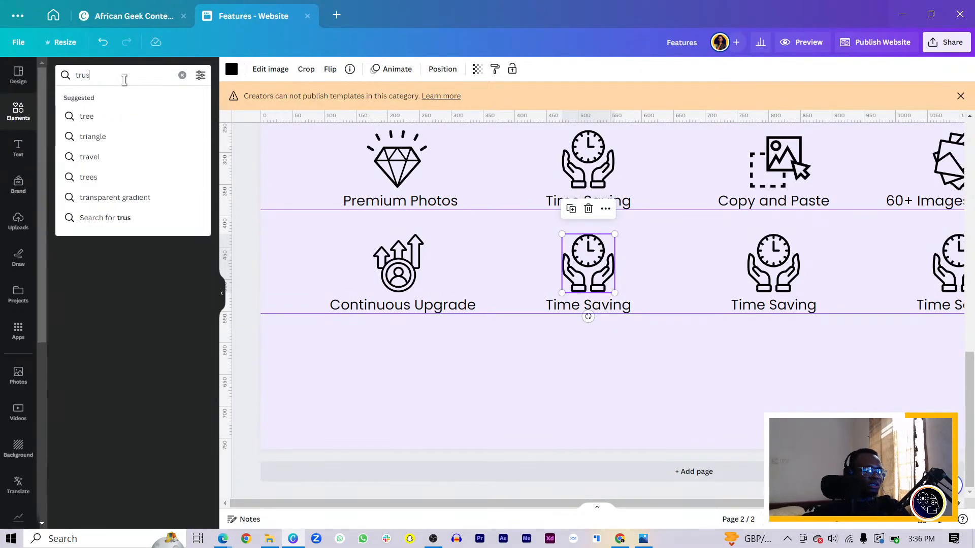
key(Return)
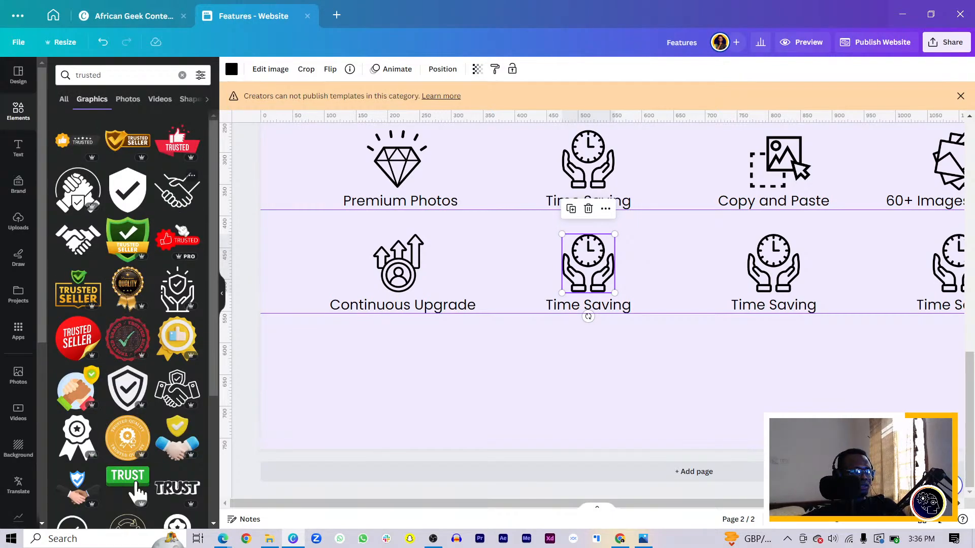
Step: Replace the lower row's second clock icon with the hands-holding-a-shield graphic, placed above its label
click(181, 293)
drag(675, 278, 585, 410)
drag(680, 246, 589, 396)
drag(557, 424, 591, 279)
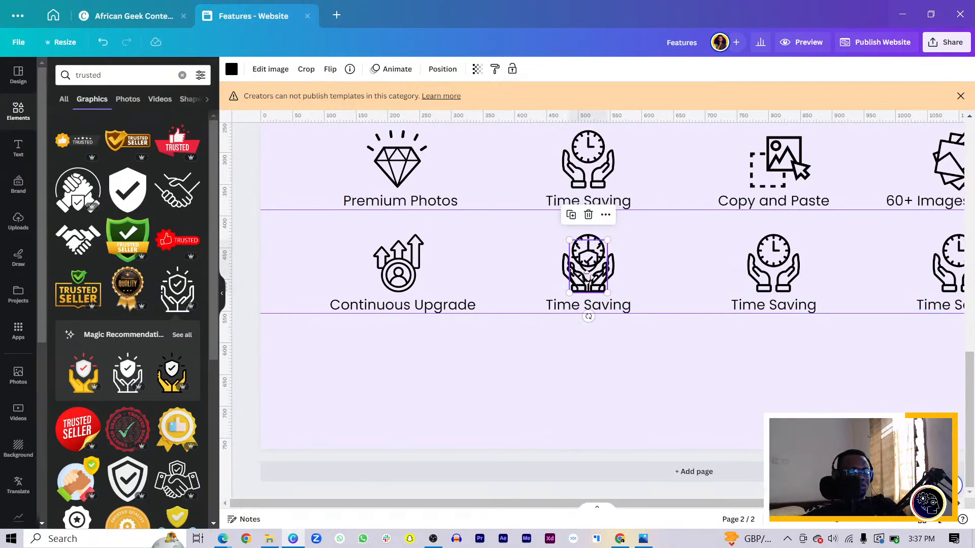
Step: Change the label under the shield icon to "Trusted by Canva" and widen its text box to fit one line
click(604, 311)
click(605, 314)
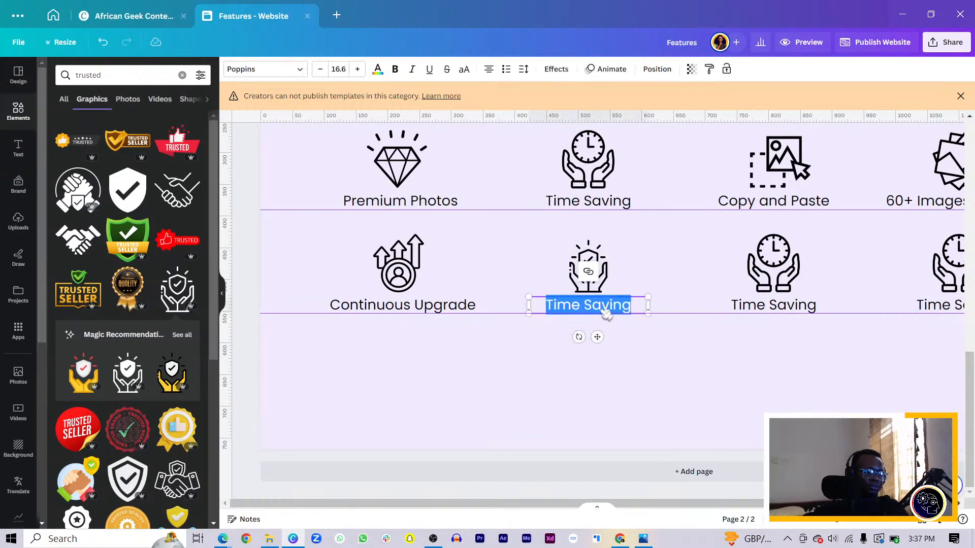
text(Ea)
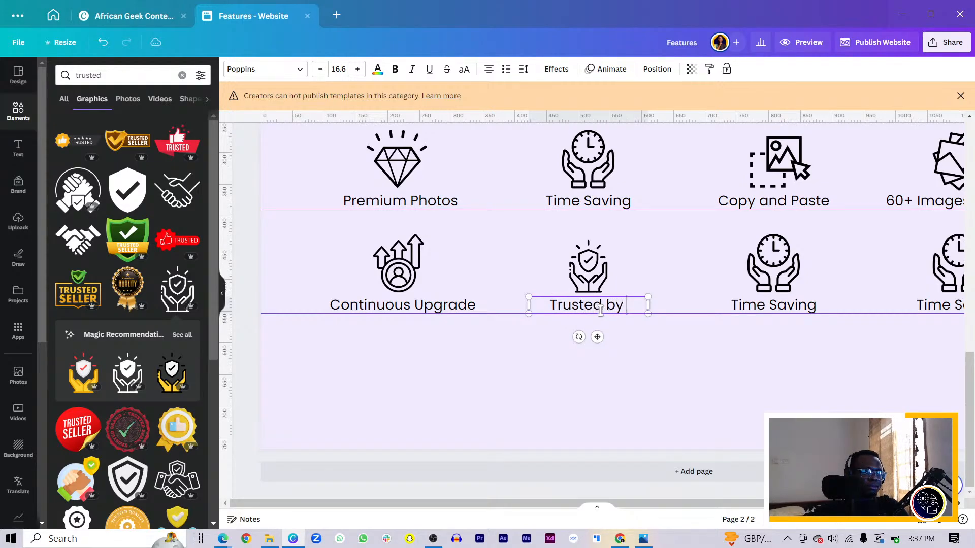
key(Caps_Lock)
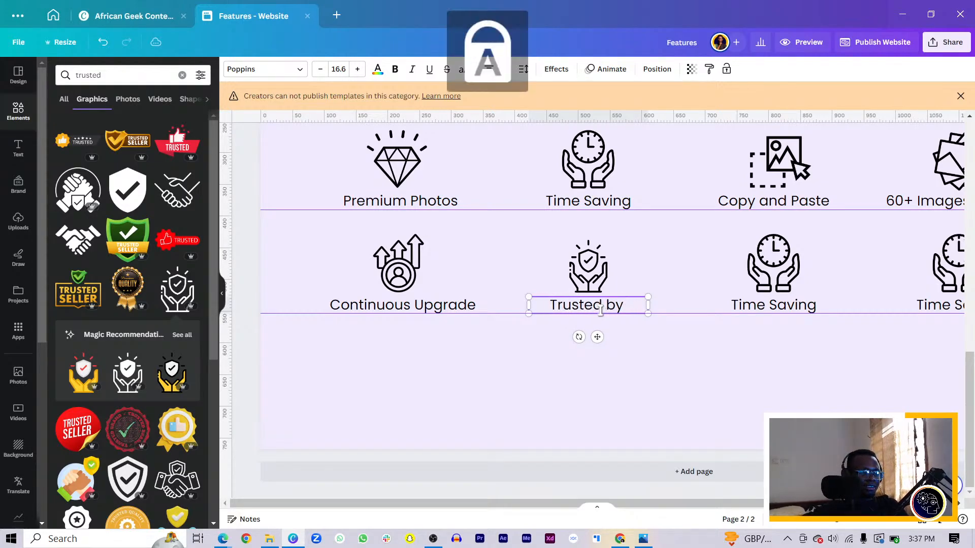
text(ANV)
key(BackSpace)
key(BackSpace)
key(BackSpace)
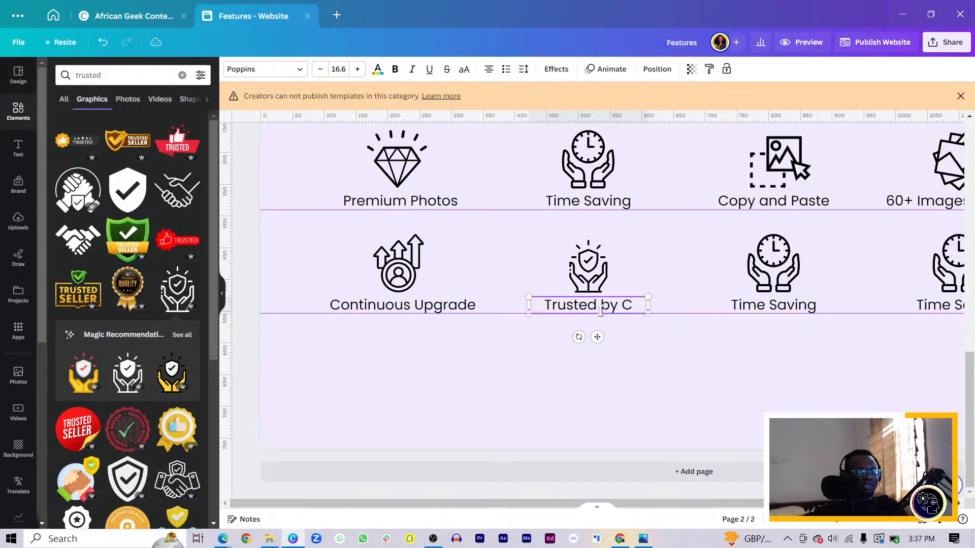
text(ANV)
key(BackSpace)
key(BackSpace)
key(BackSpace)
key(Caps_Lock)
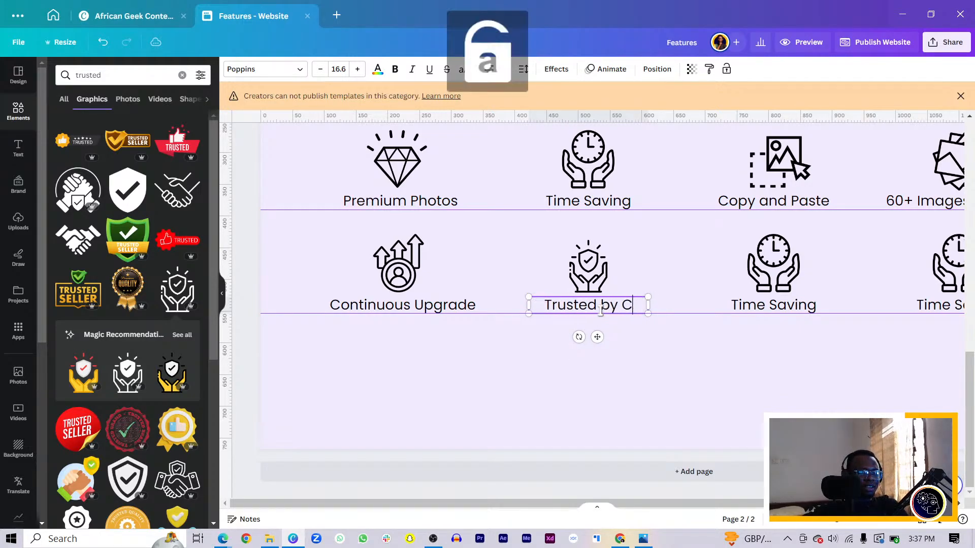
text(anva)
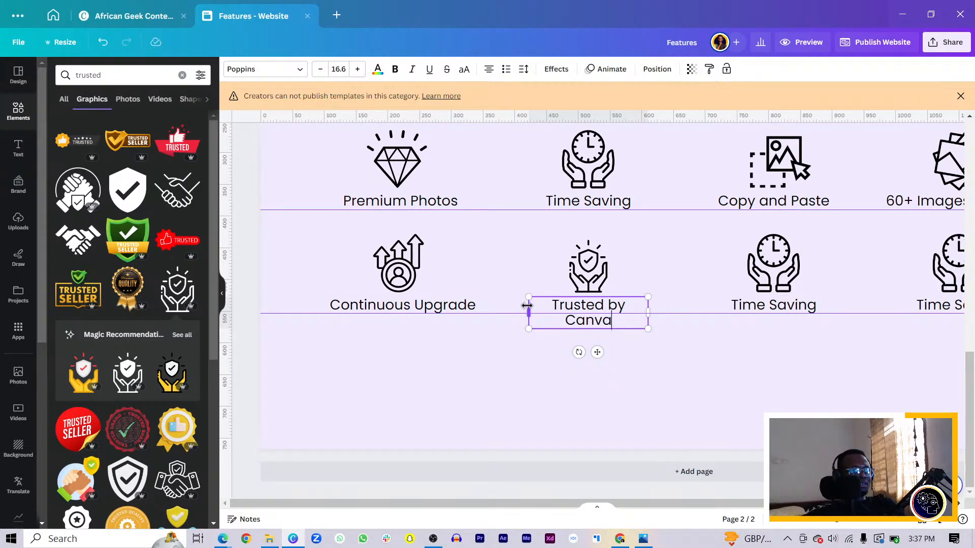
mouse_move(527, 306)
mouse_down()
mouse_move(514, 305)
mouse_move(522, 306)
mouse_up()
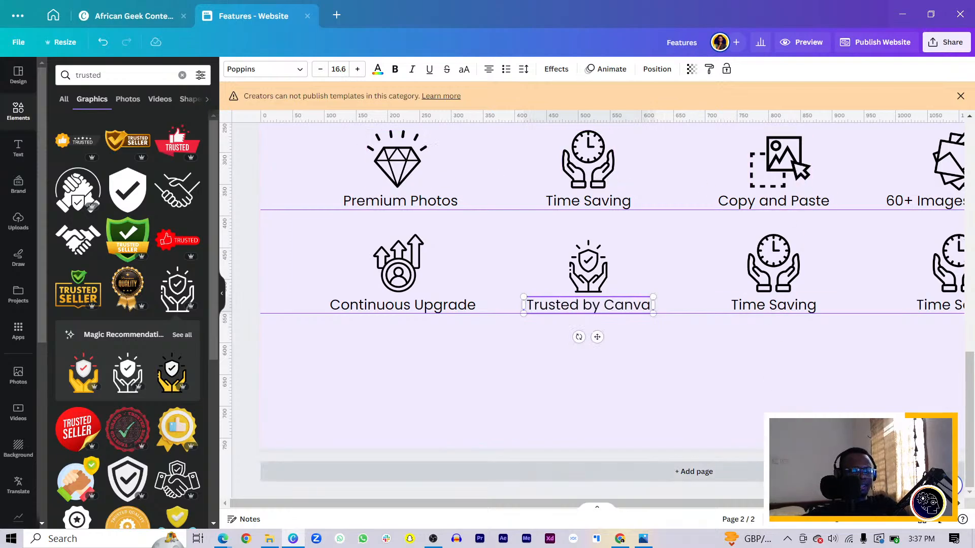
Step: Delete the two leftover Time Saving icons and their labels from the lower feature row
key(ctrl+minus)
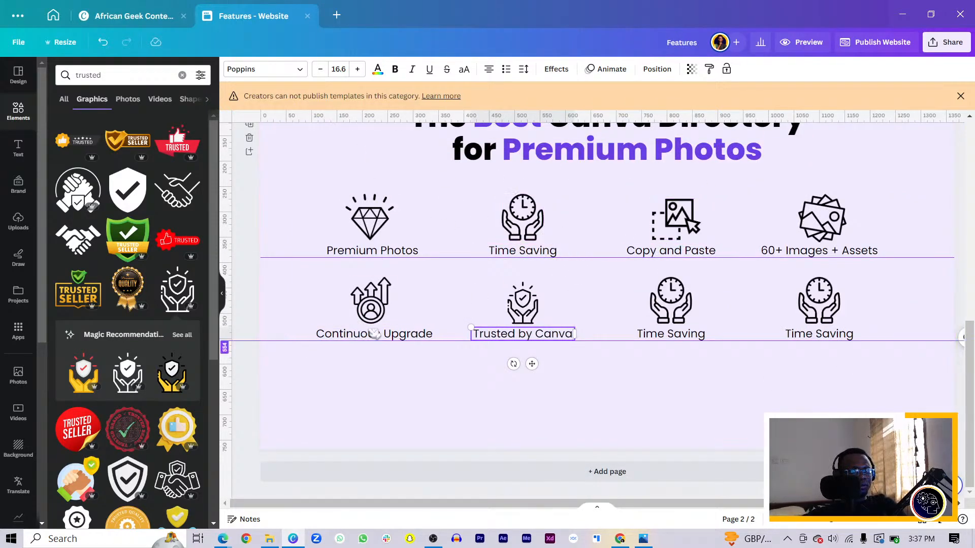
drag(636, 403, 868, 277)
key(Delete)
Step: Move the "60+ Images + Assets" icon and label to the lower row's third place and centre the six-feature grid on the page
drag(880, 244, 755, 260)
mouse_move(814, 228)
mouse_down()
mouse_move(713, 311)
mouse_move(664, 301)
mouse_move(680, 306)
mouse_up()
mouse_move(820, 210)
mouse_down()
mouse_move(211, 364)
mouse_move(323, 320)
mouse_move(480, 313)
mouse_move(459, 313)
mouse_up()
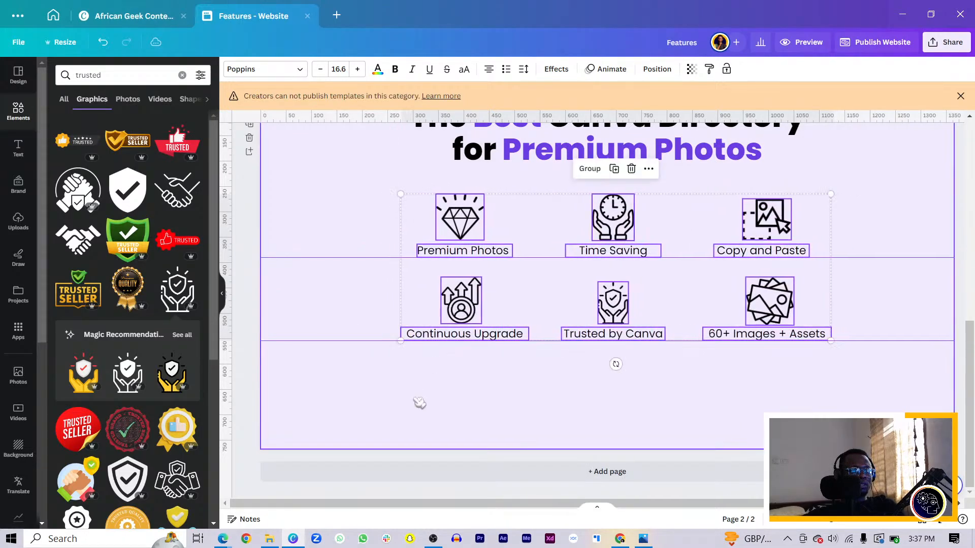
click(419, 422)
scroll(420, 422, up, 3)
scroll(423, 426, down, 3)
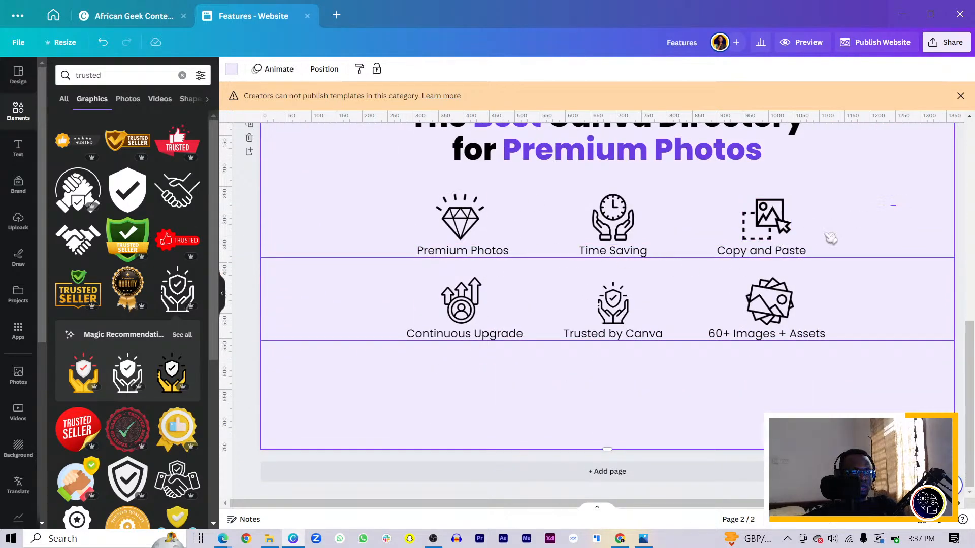
Step: Apply the Pan animation to all six feature icons and their labels on the second page
drag(896, 194, 257, 388)
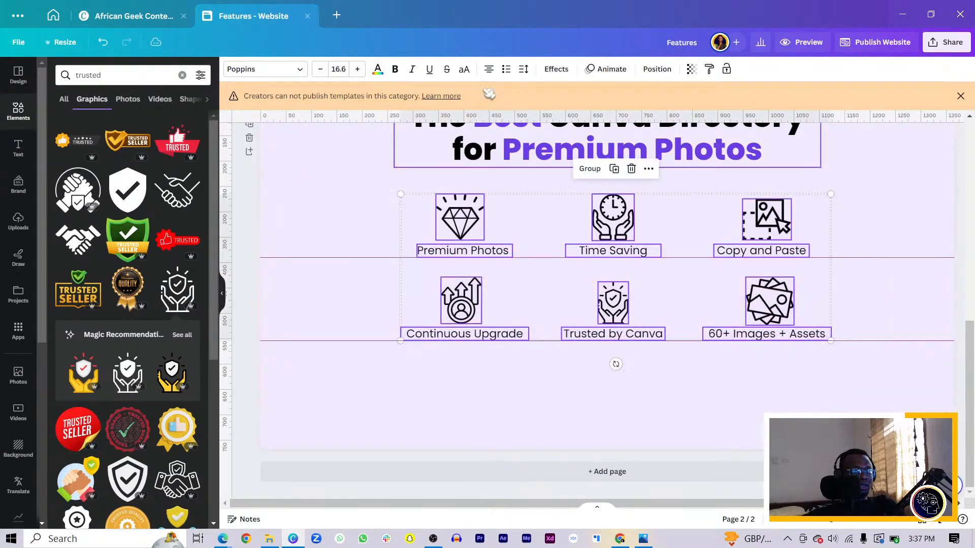
click(607, 69)
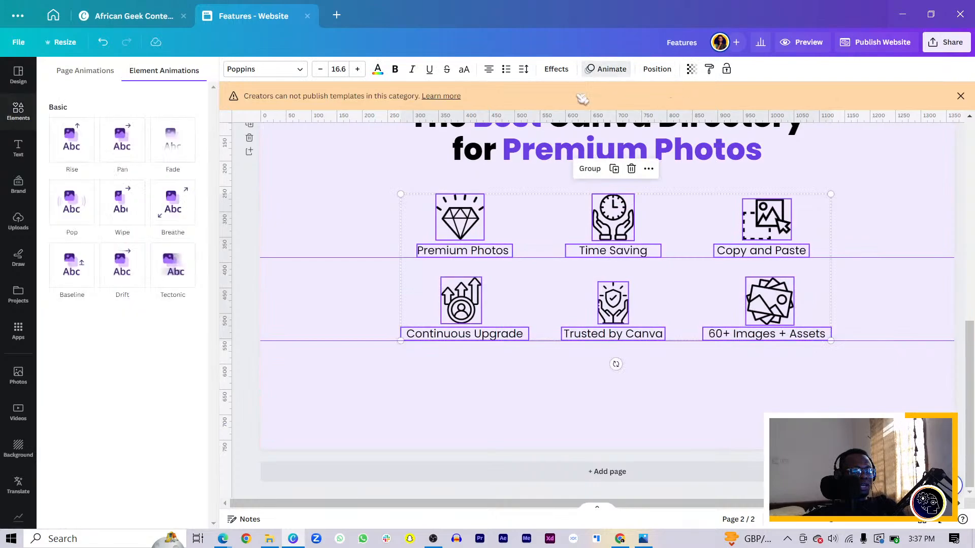
click(121, 143)
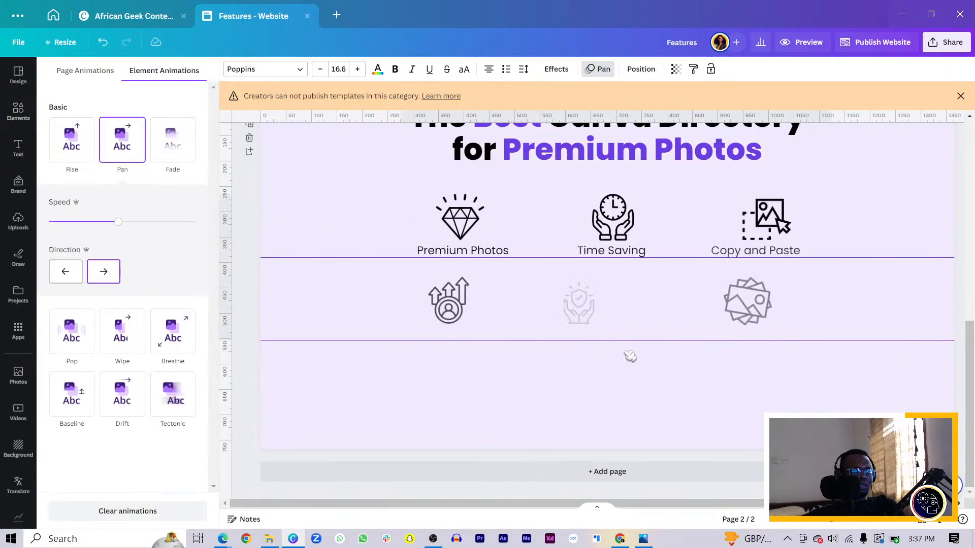
Step: Apply the Pan animation to the hero page's headline, subtitle and purchase button, and to the book mockup with its purple backdrop
scroll(630, 353, up, 5)
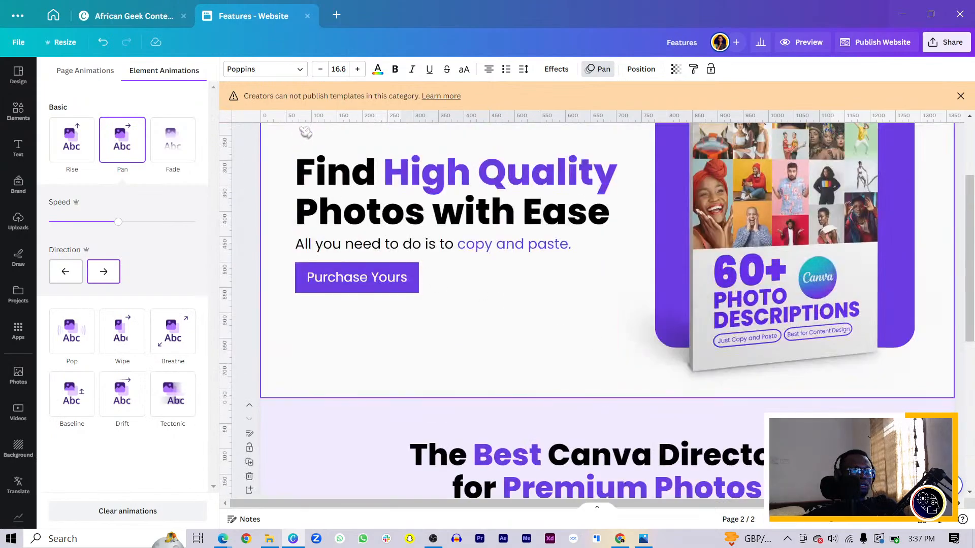
drag(305, 133, 375, 307)
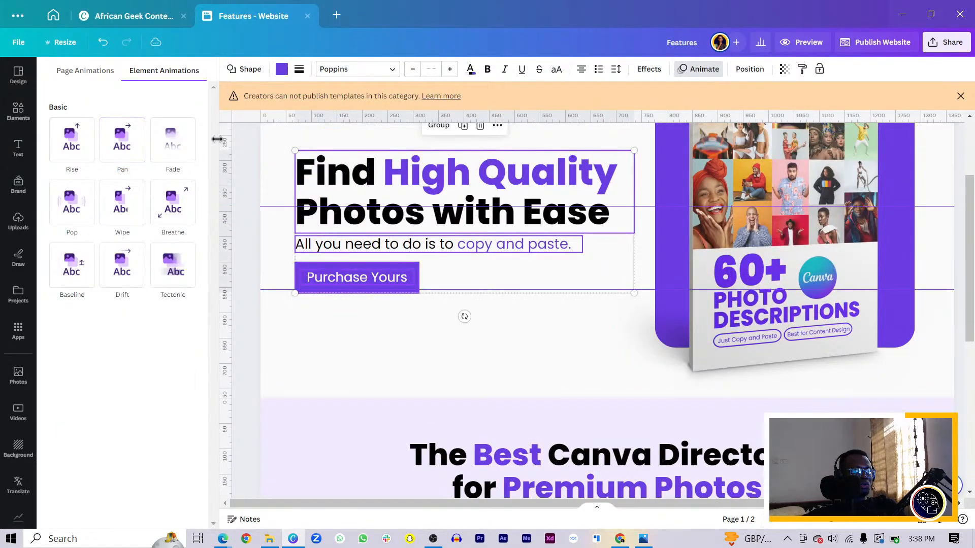
click(127, 143)
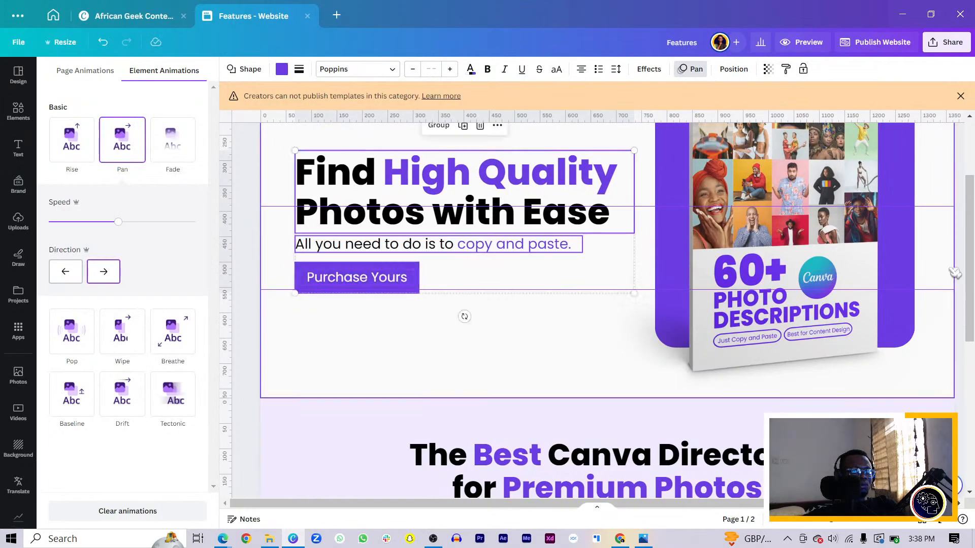
drag(958, 261, 740, 378)
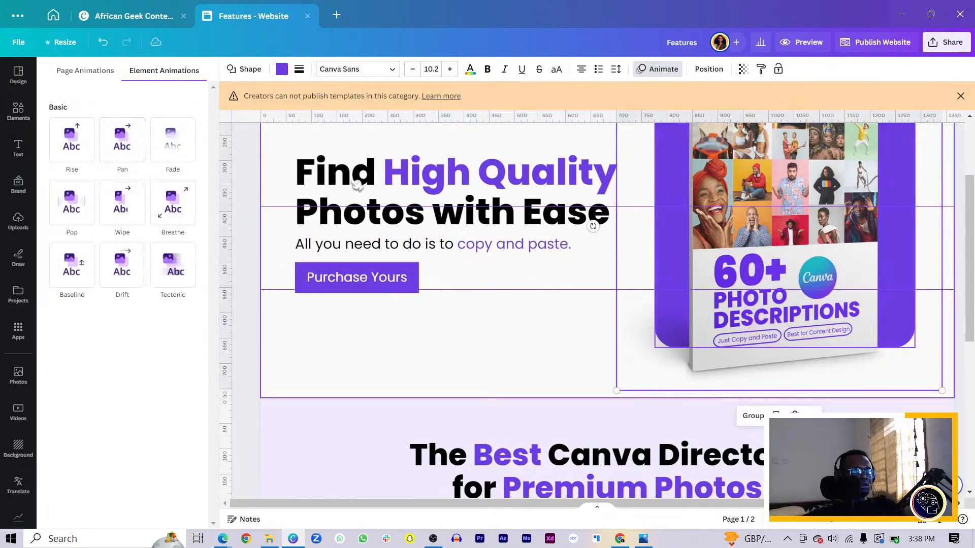
click(124, 143)
Step: Apply the Baseline text animation to the second page's headline
scroll(458, 327, down, 7)
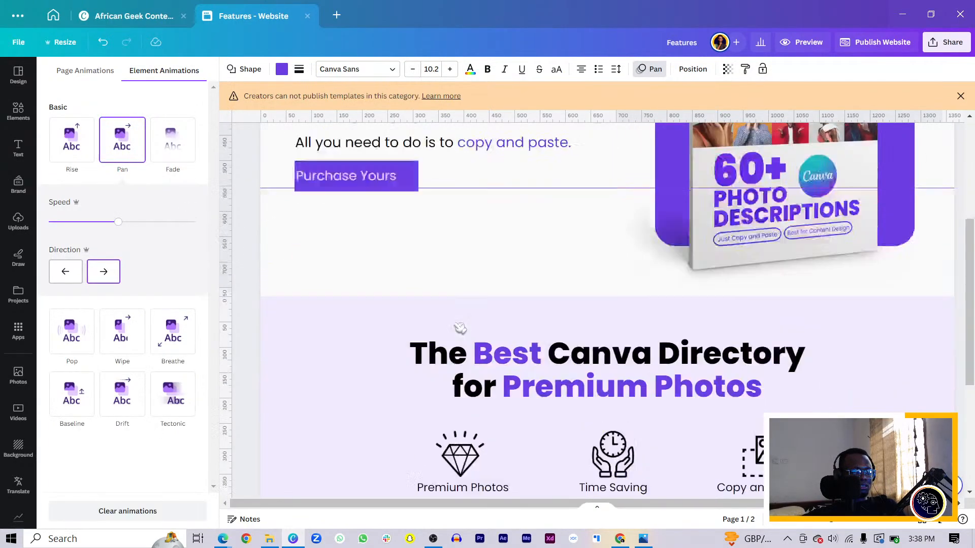
click(523, 147)
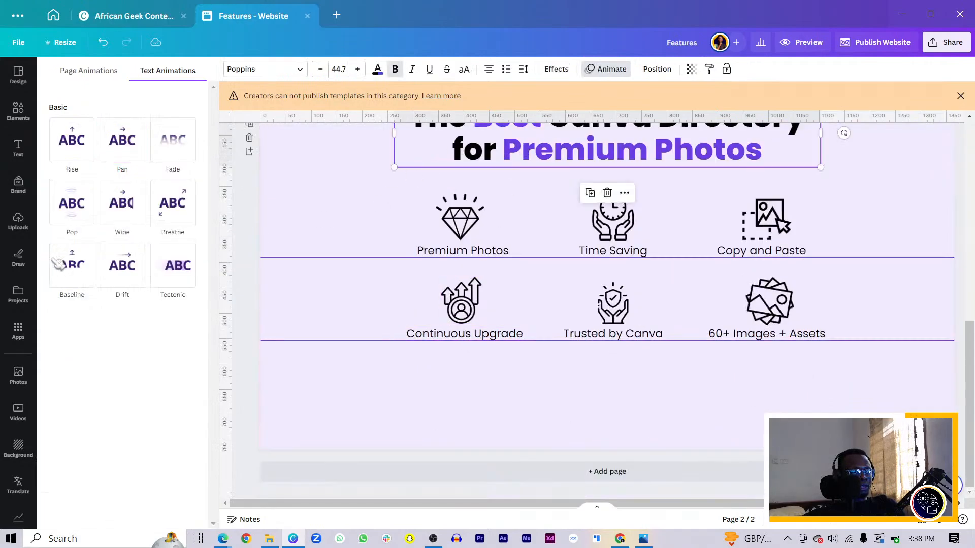
click(69, 275)
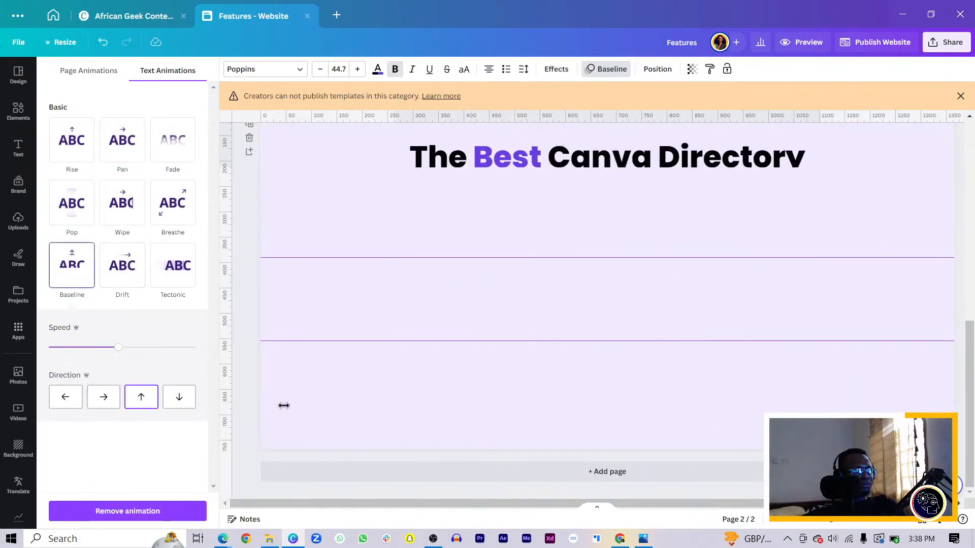
click(556, 399)
scroll(610, 356, up, 7)
click(674, 315)
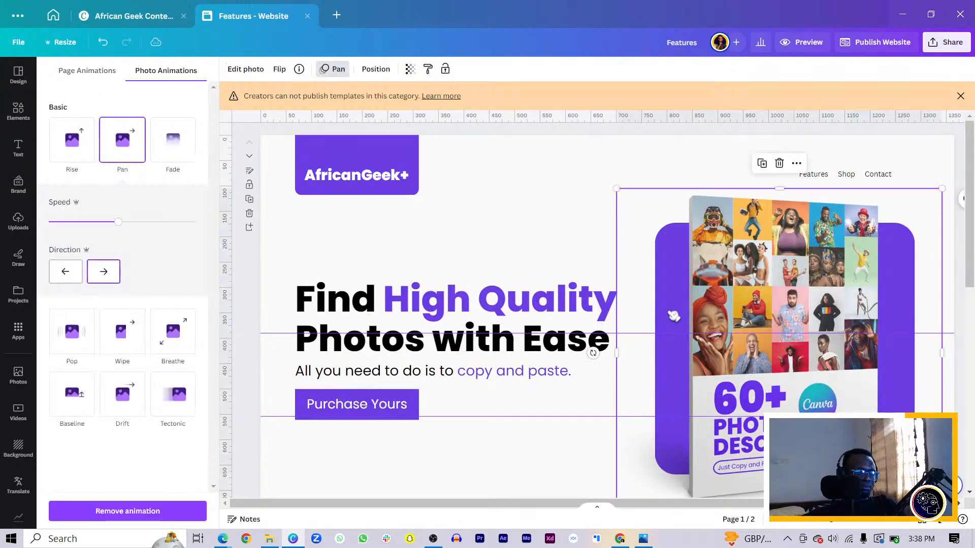
key(ctrl+d)
key(ctrl+z)
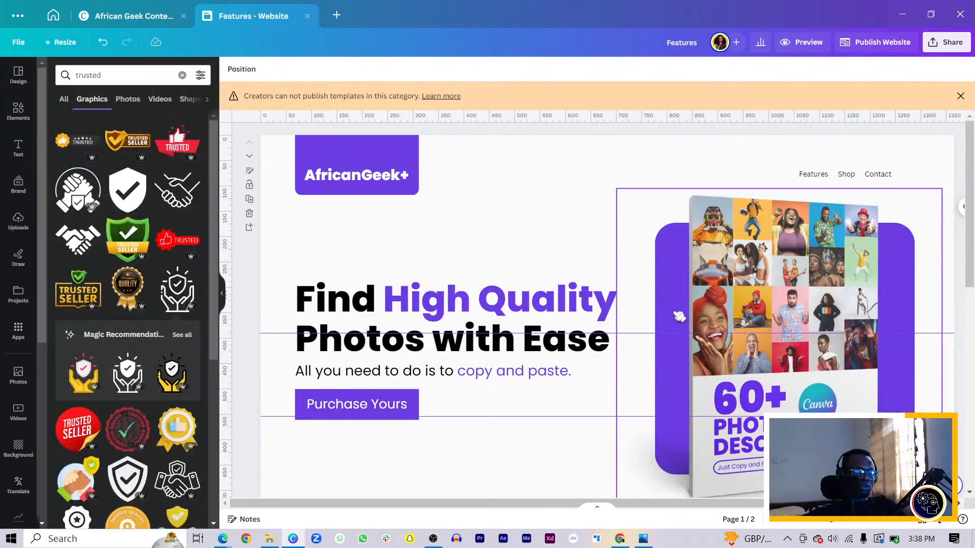
Step: Duplicate the purple rounded backdrop behind the book and move the copy onto the second page's feature grid
click(679, 316)
click(679, 316)
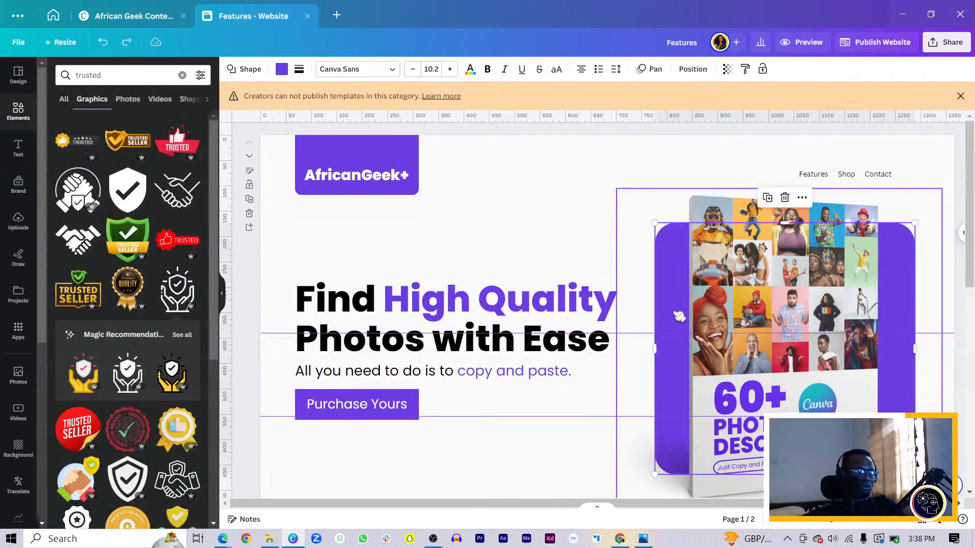
key(ctrl+d)
drag(757, 330, 379, 286)
scroll(752, 331, down, 10)
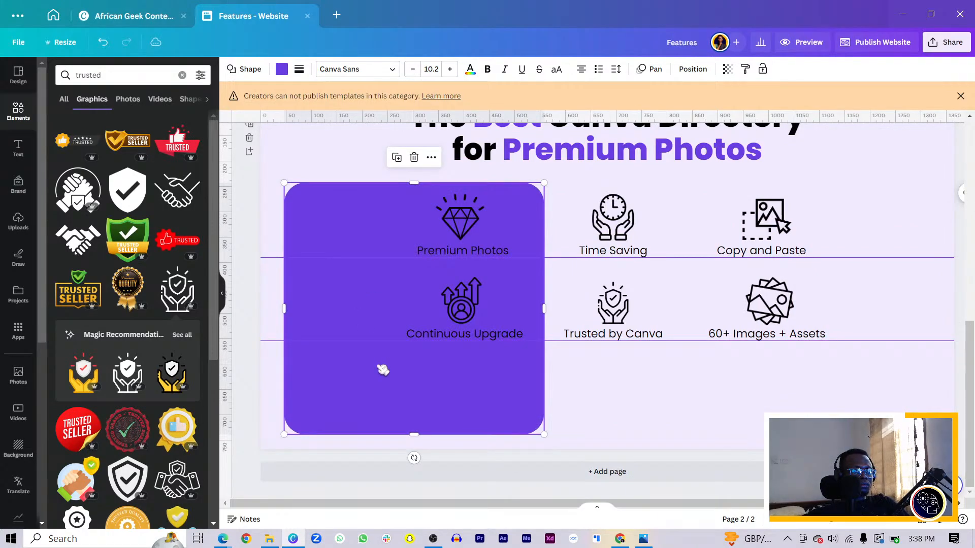
Step: Fill the copied rounded backdrop with white and resize it to frame all six feature icons and their labels
click(289, 74)
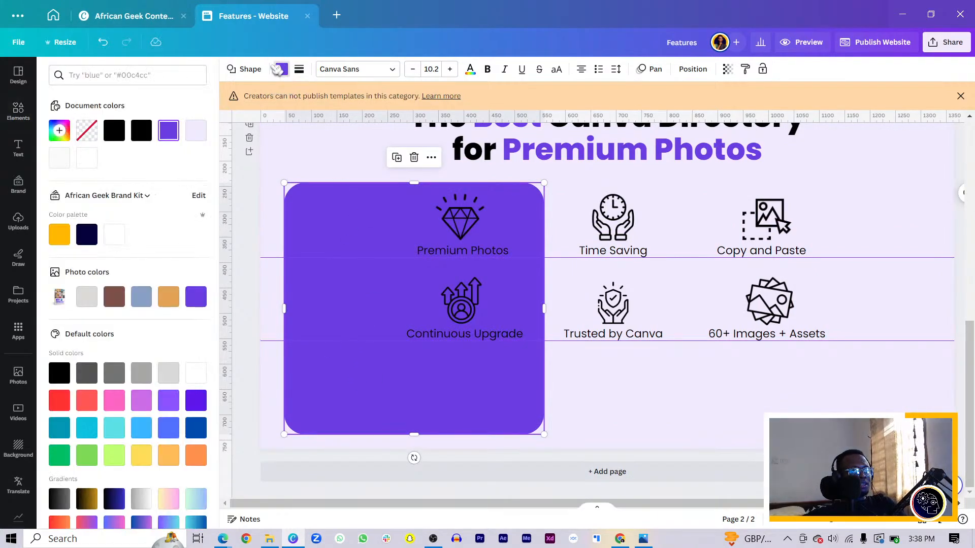
click(87, 158)
drag(404, 403, 466, 368)
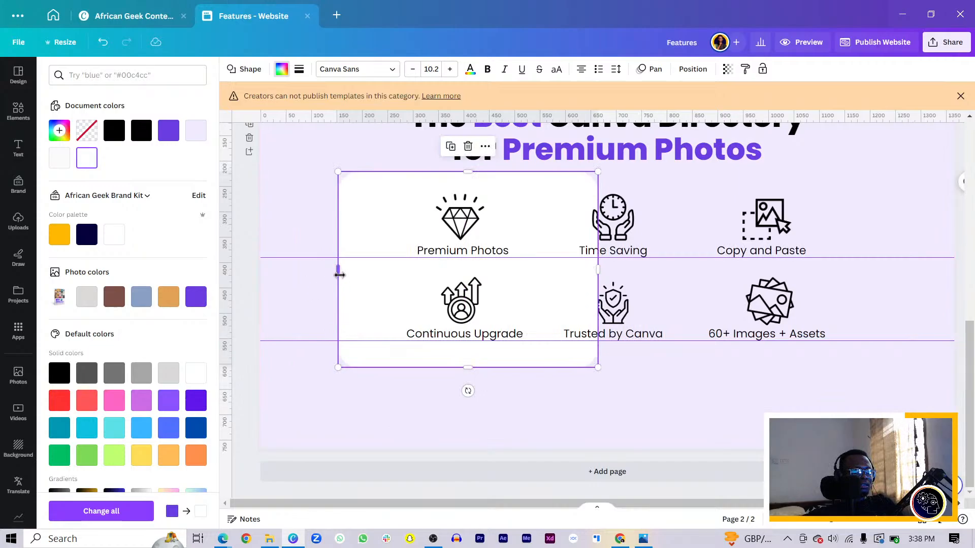
drag(338, 269, 364, 270)
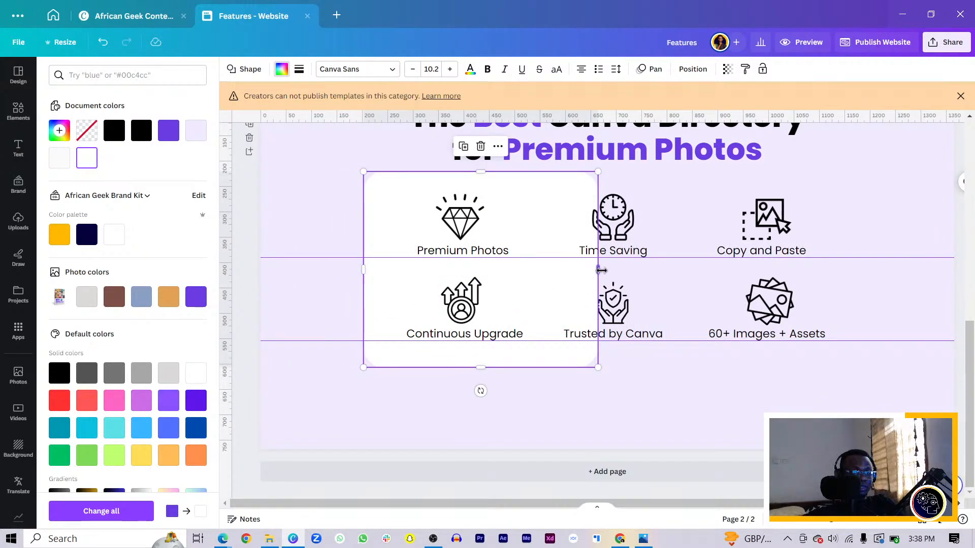
drag(601, 270, 848, 317)
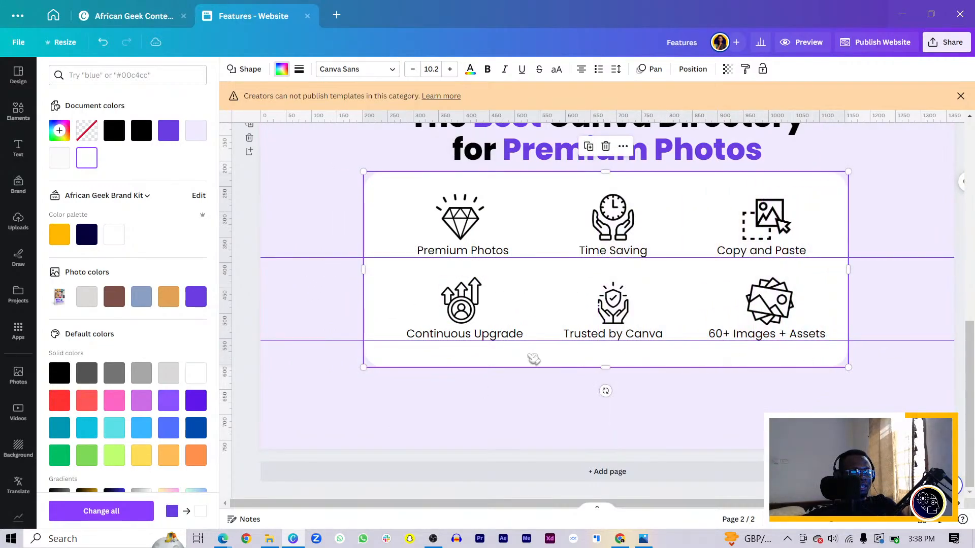
click(546, 378)
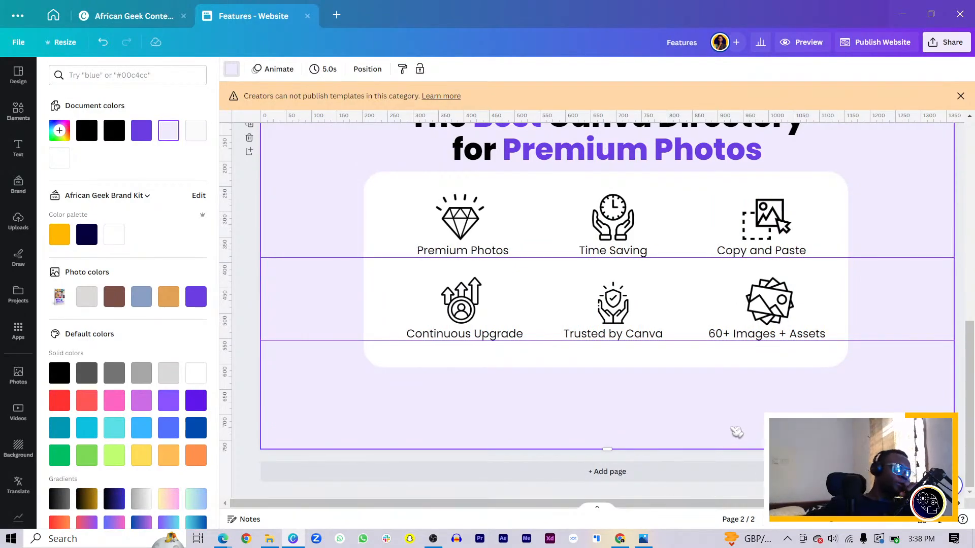
Step: Nudge the white card down slightly, and shift it together with the six icons and labels lower on the second page
click(700, 364)
key(Down)
key(Down)
key(Down)
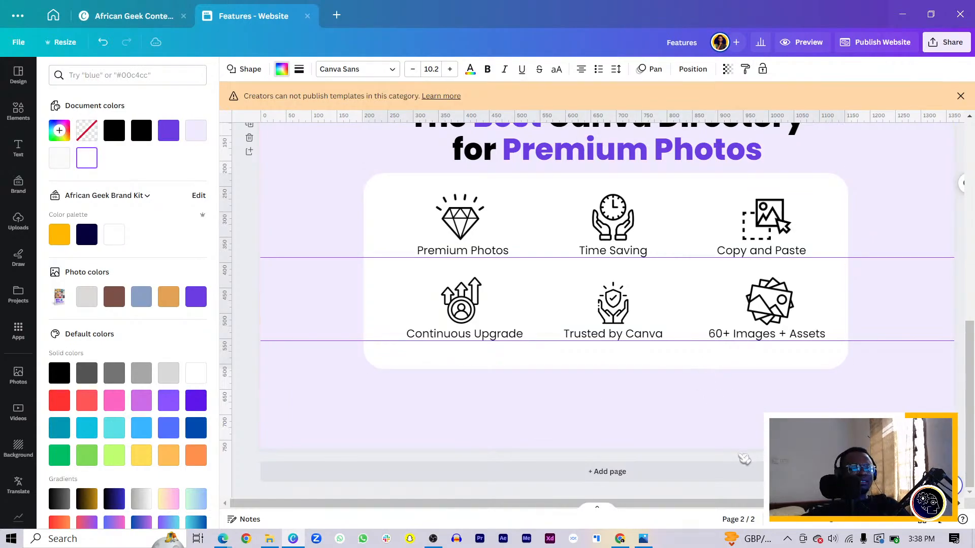
scroll(745, 459, up, 3)
scroll(771, 432, down, 3)
drag(879, 430, 387, 245)
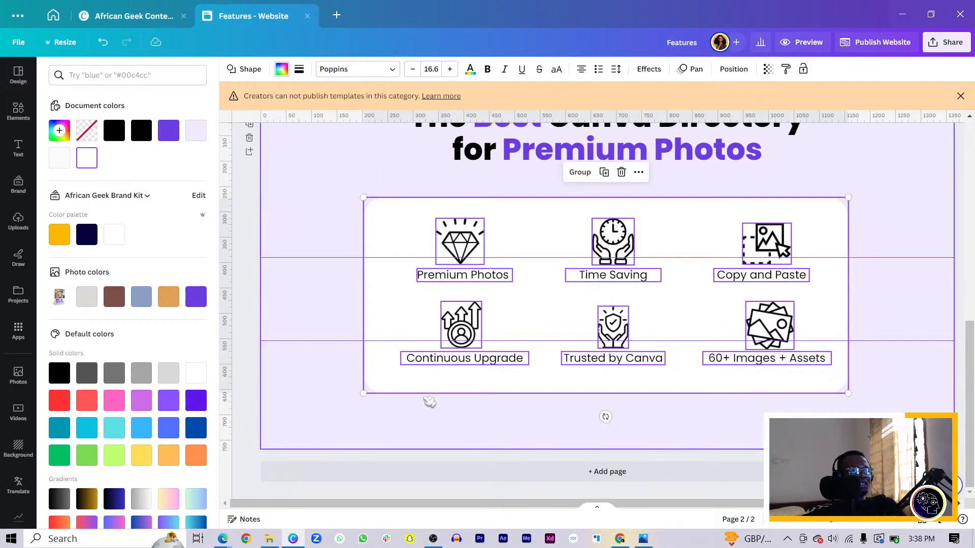
click(740, 435)
scroll(562, 366, up, 3)
scroll(376, 335, down, 1)
scroll(376, 335, down, 2)
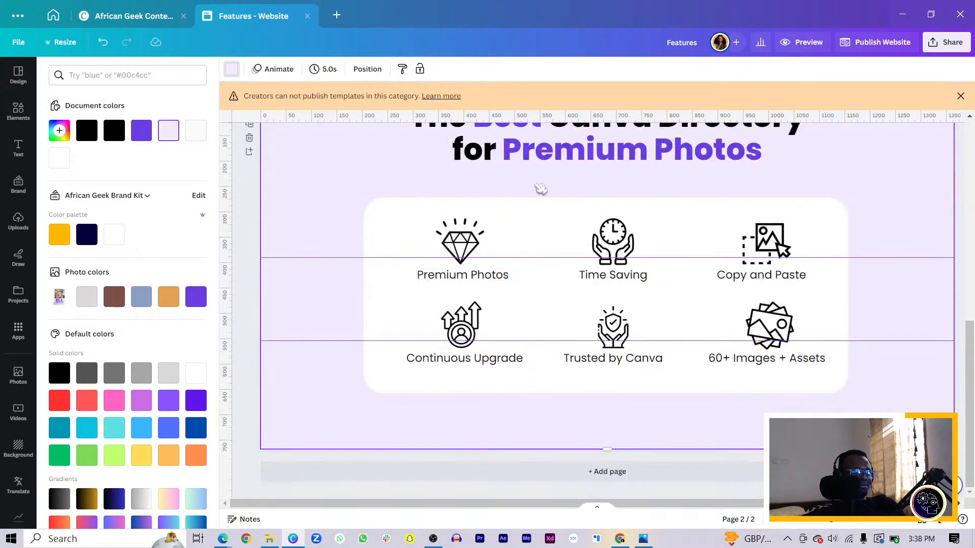
Step: Move the second page's headline down a little towards the white card and remove the two horizontal guides
click(555, 167)
drag(555, 169, 549, 171)
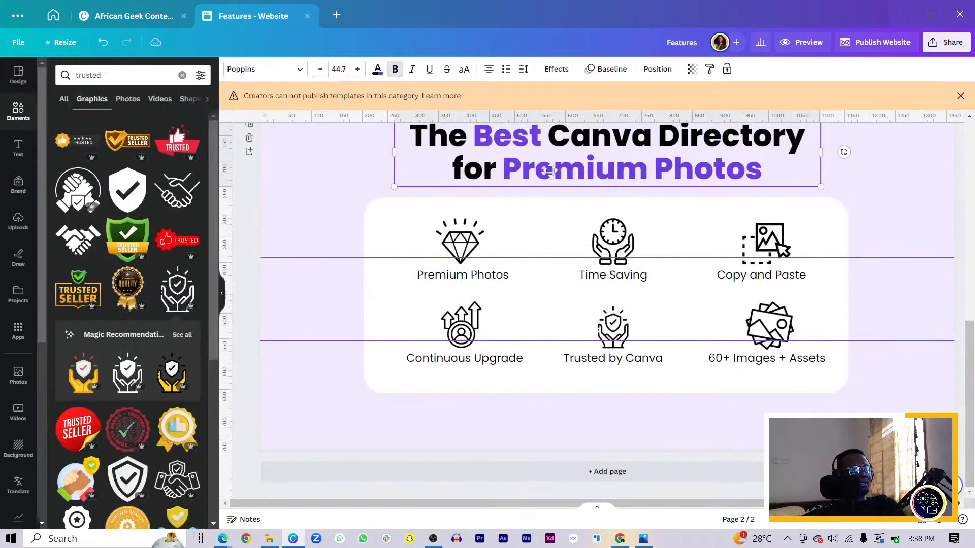
drag(364, 341, 367, 482)
drag(296, 259, 340, 516)
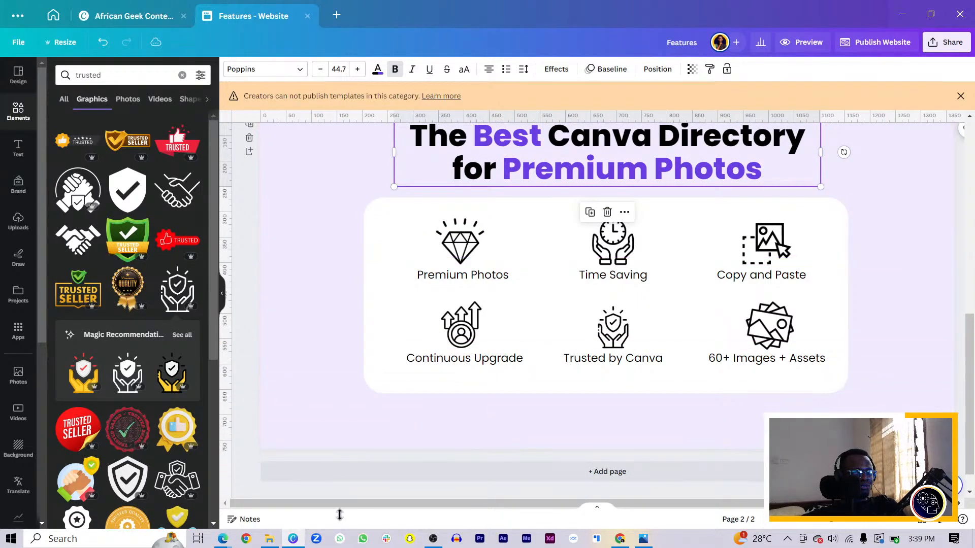
click(308, 348)
scroll(307, 346, up, 3)
scroll(306, 346, down, 3)
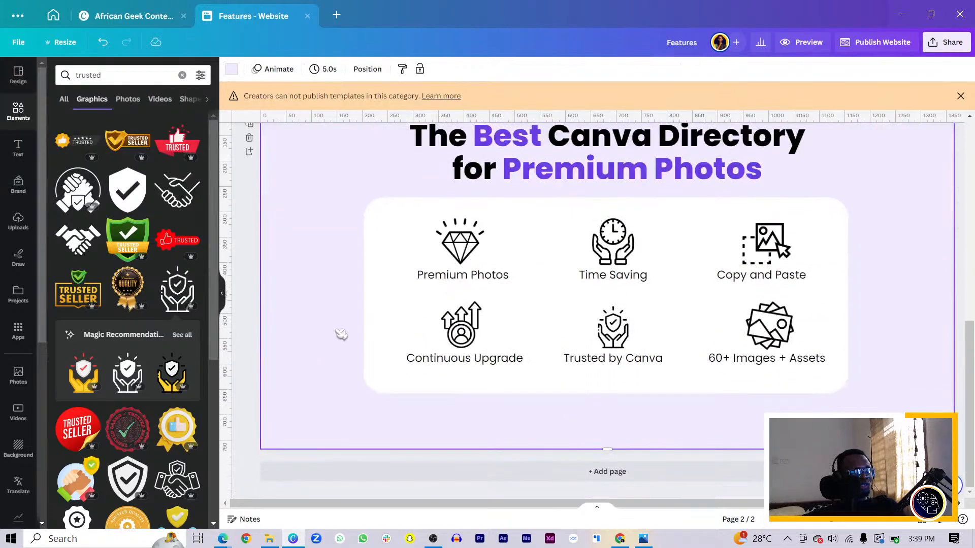
drag(513, 167, 522, 150)
click(317, 254)
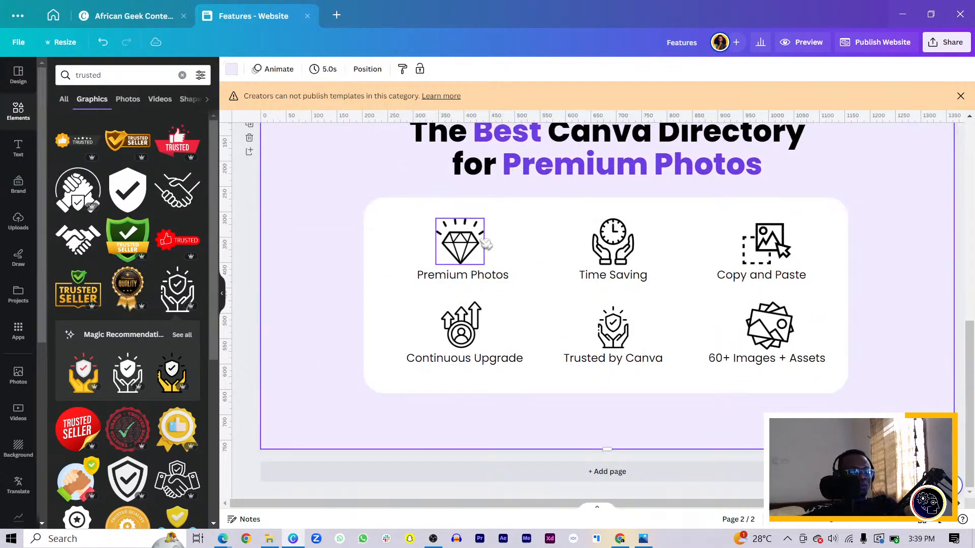
Step: Recolor all six feature icons from black to the document's purple, including the Trusted by Canva icon
click(465, 244)
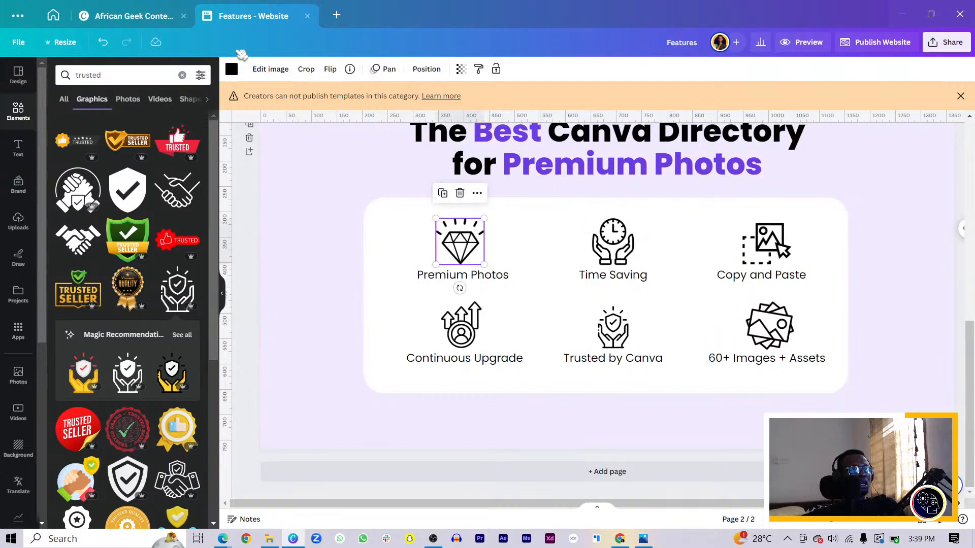
click(232, 70)
click(142, 131)
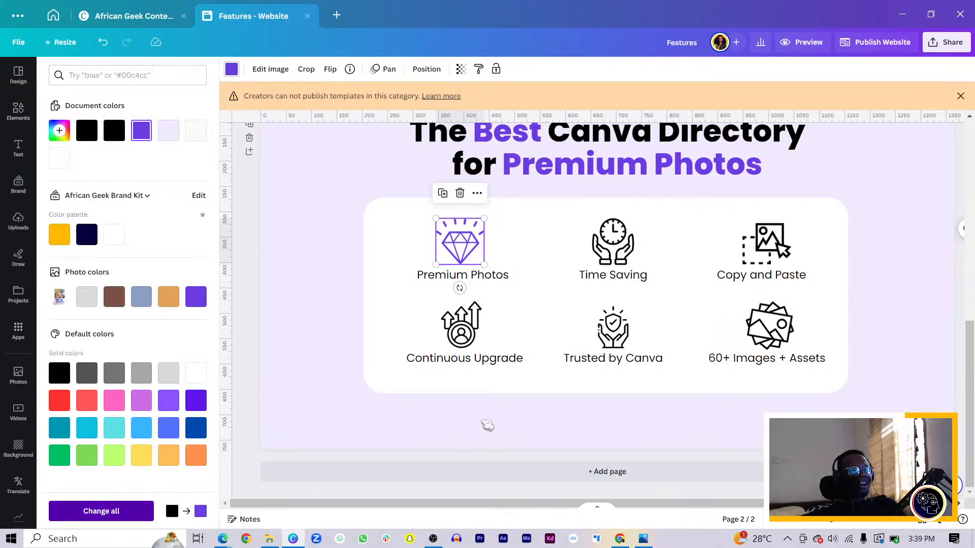
click(101, 511)
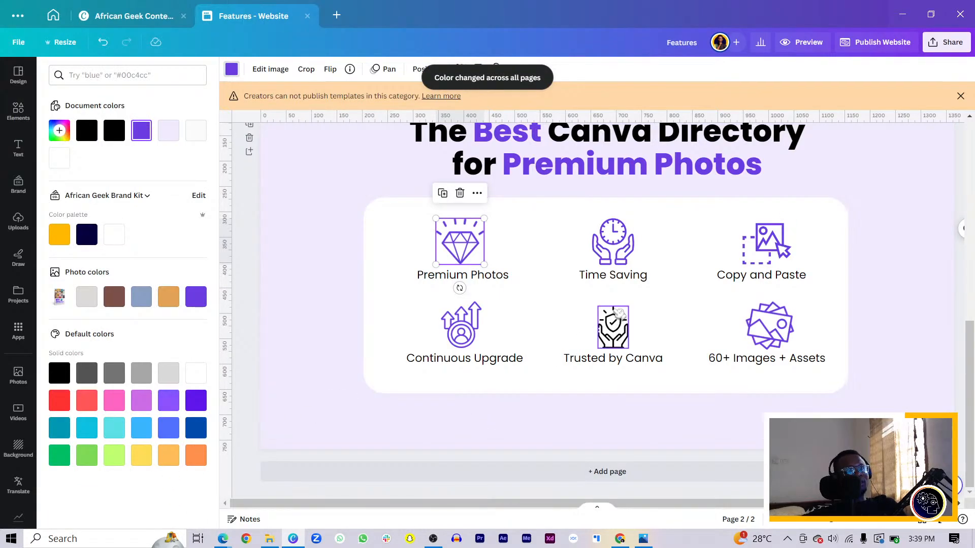
click(621, 316)
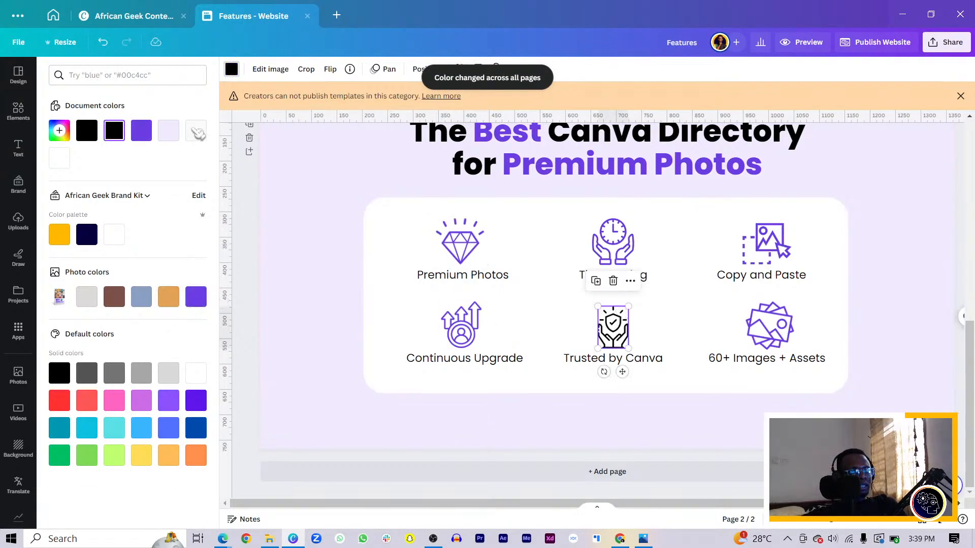
click(145, 133)
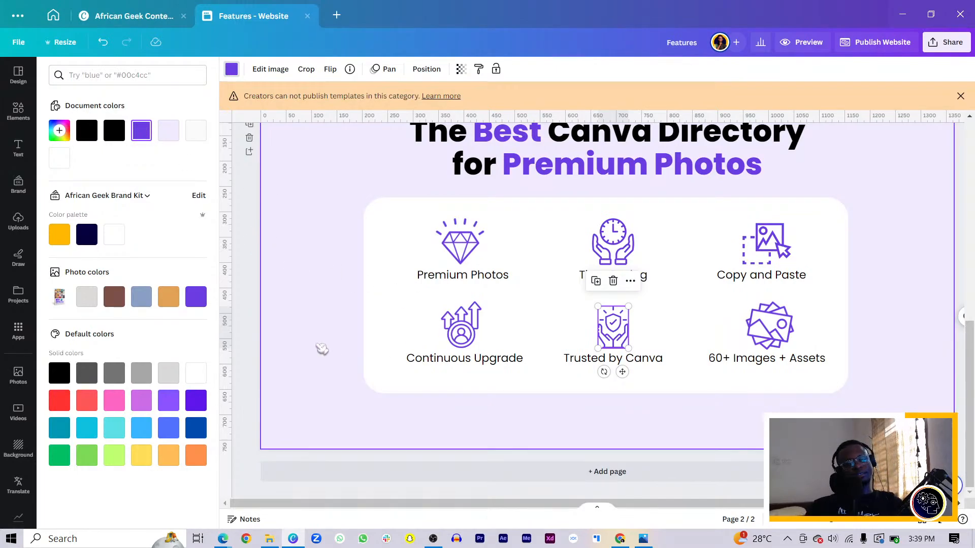
Step: Slightly reduce the corner rounding of the white card behind the feature icons
click(378, 329)
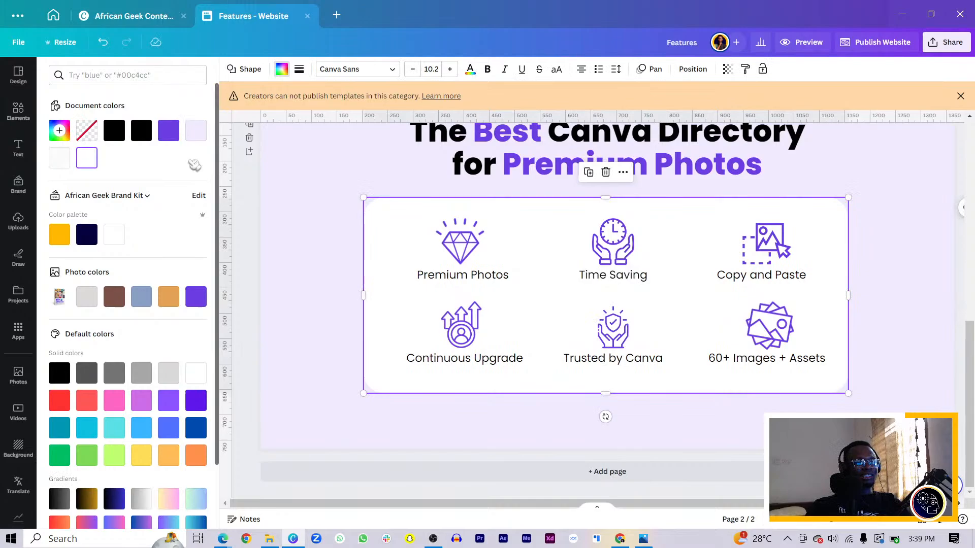
click(299, 69)
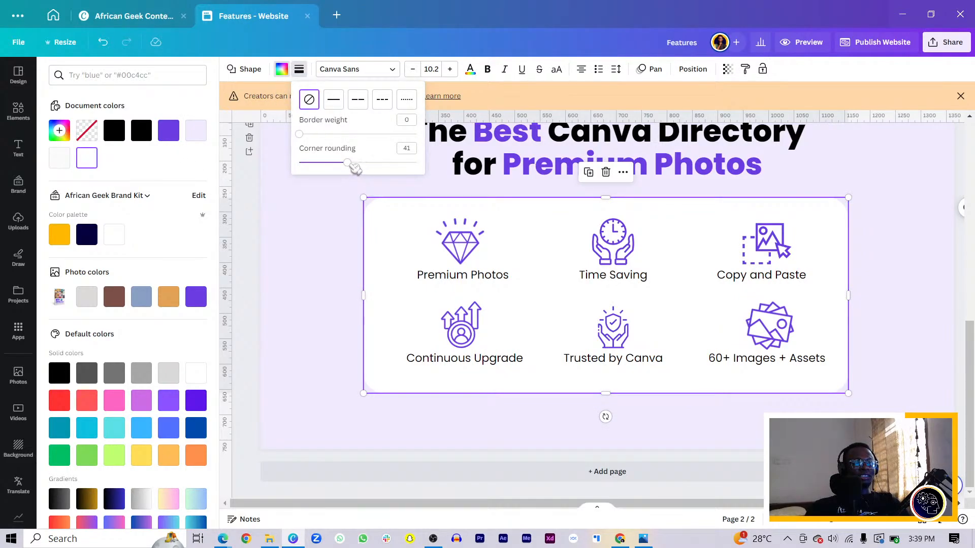
drag(350, 165, 339, 164)
click(349, 296)
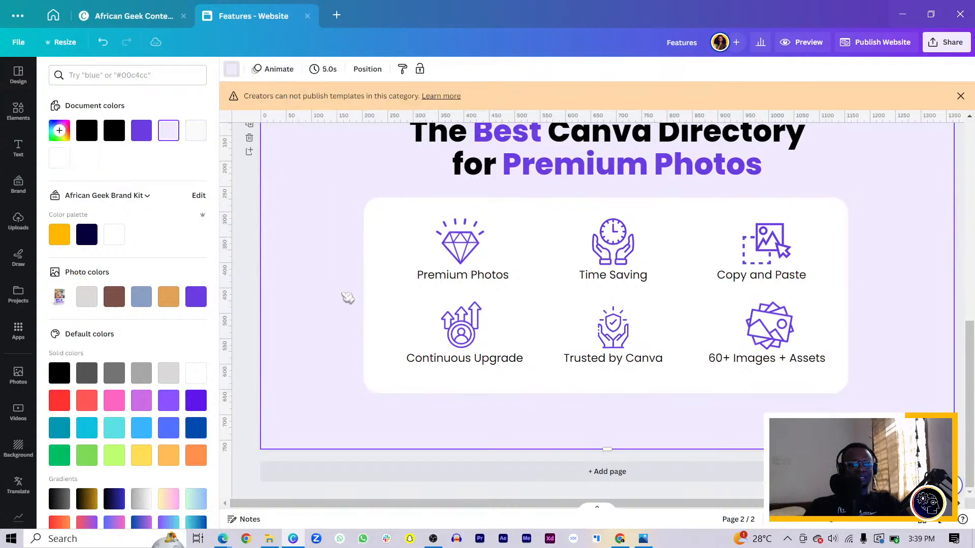
scroll(347, 298, up, 3)
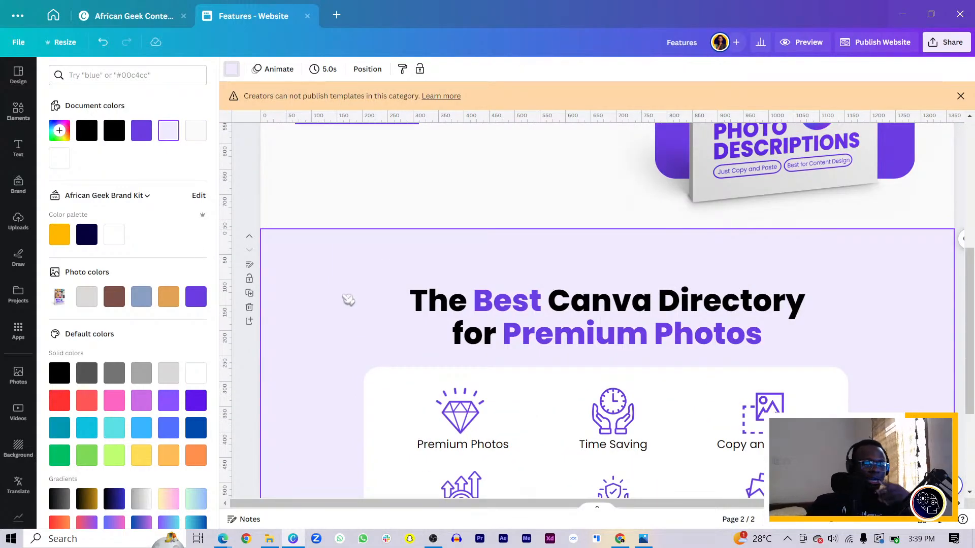
scroll(345, 300, down, 5)
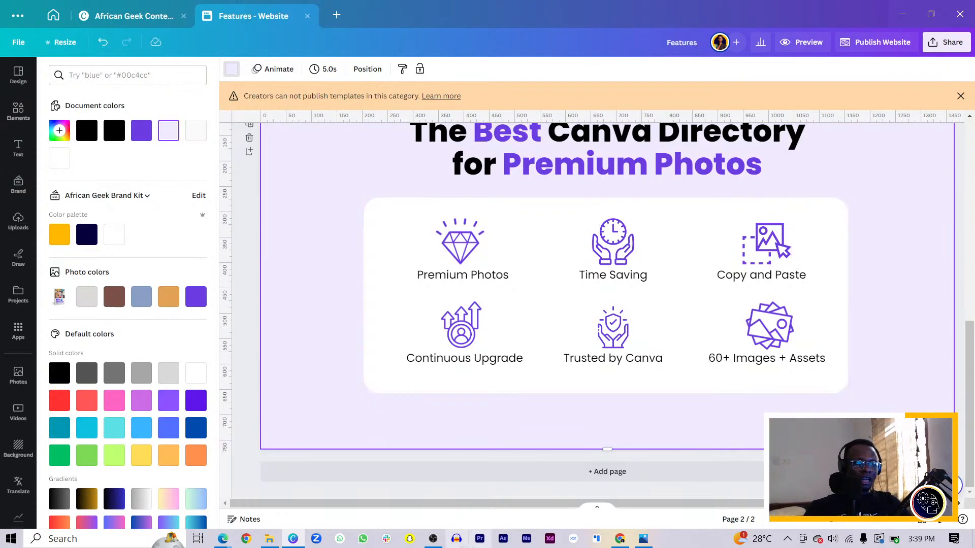
Step: Bring the YouTube Studio live streaming window in Microsoft Edge into view and check the stream's live chat and analytics
click(440, 539)
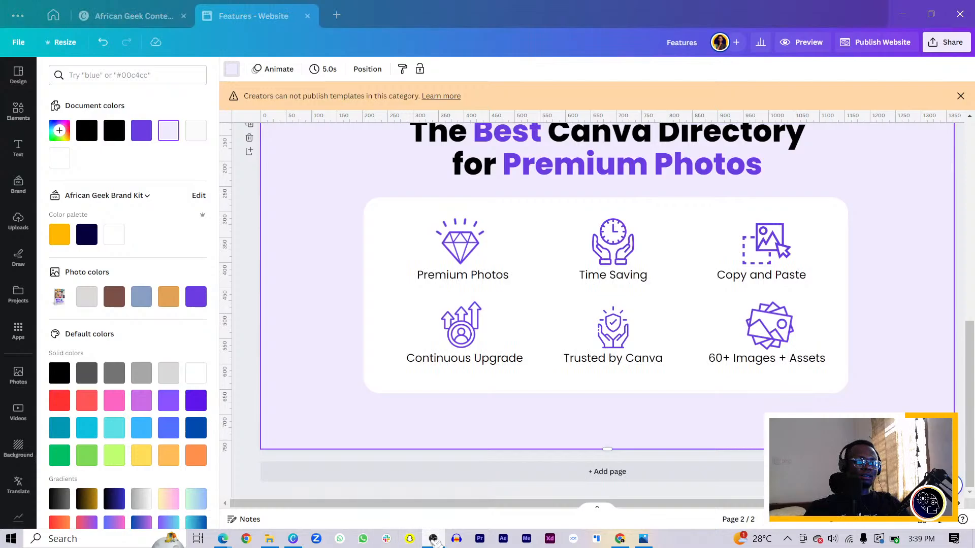
mouse_move(435, 541)
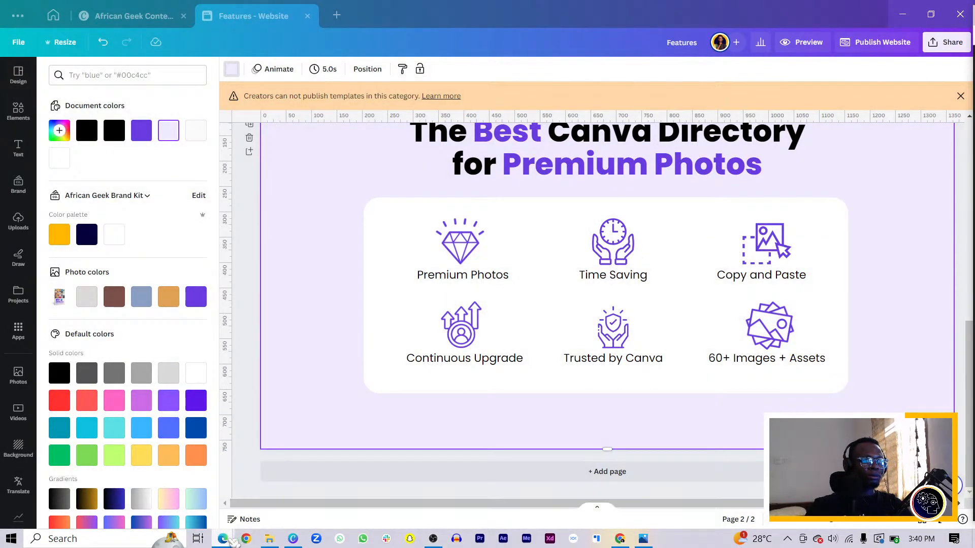
mouse_move(231, 539)
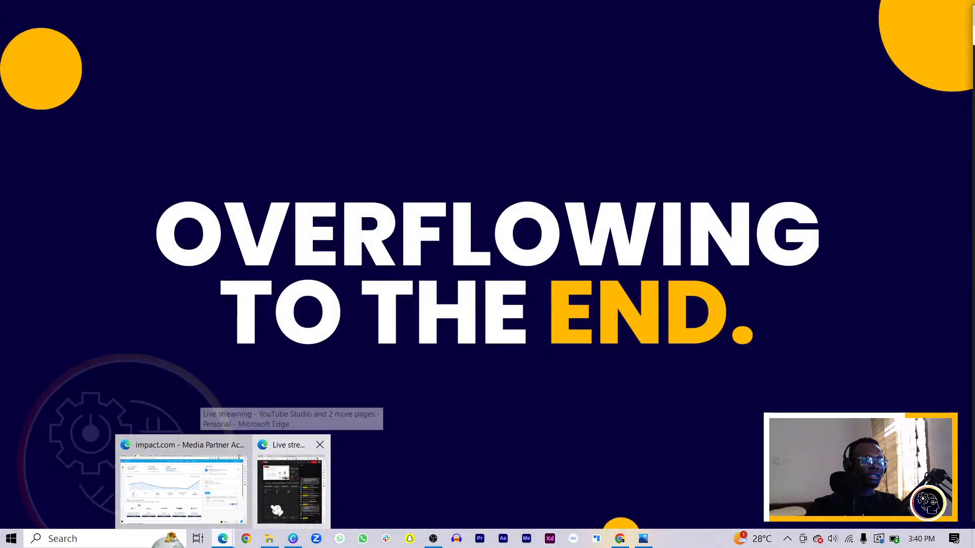
right_click(271, 513)
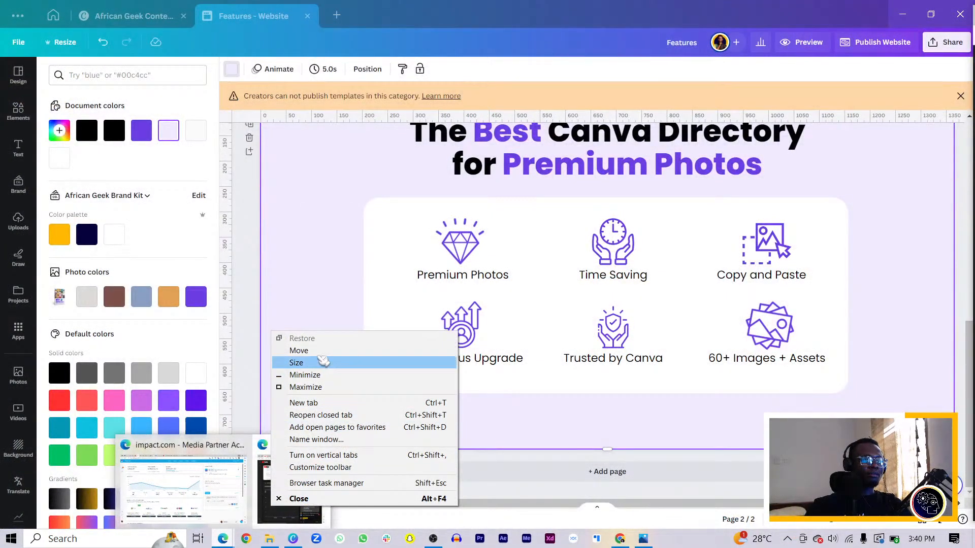
click(299, 351)
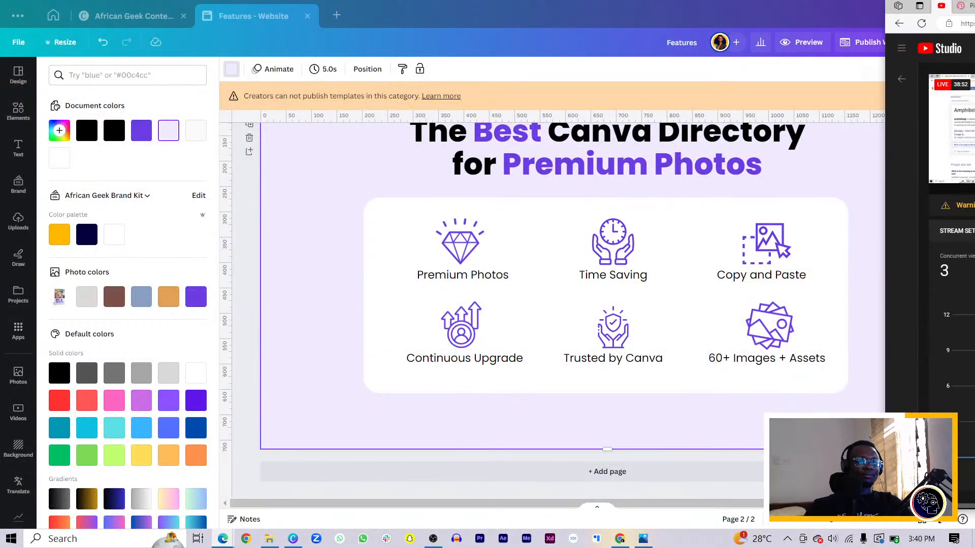
drag(974, 15, 679, 29)
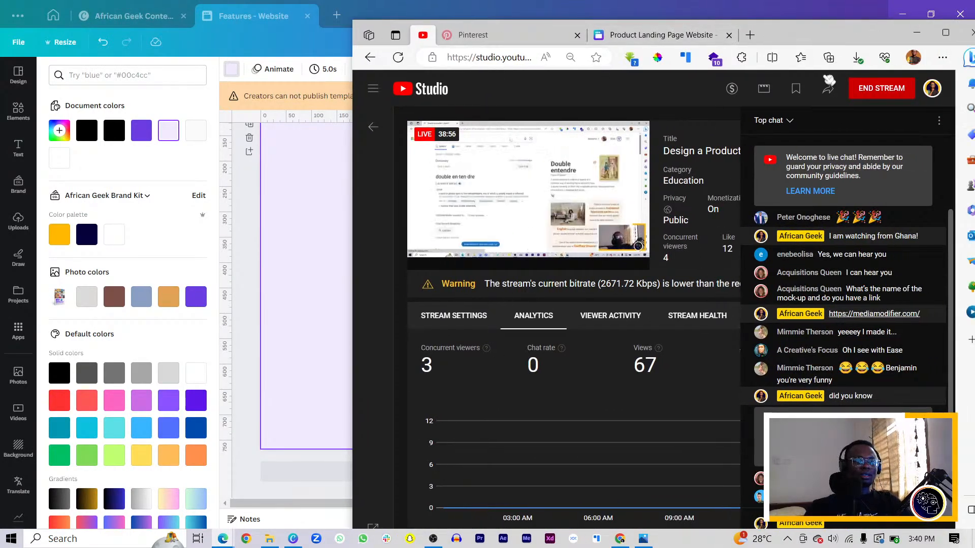
drag(789, 40, 785, 61)
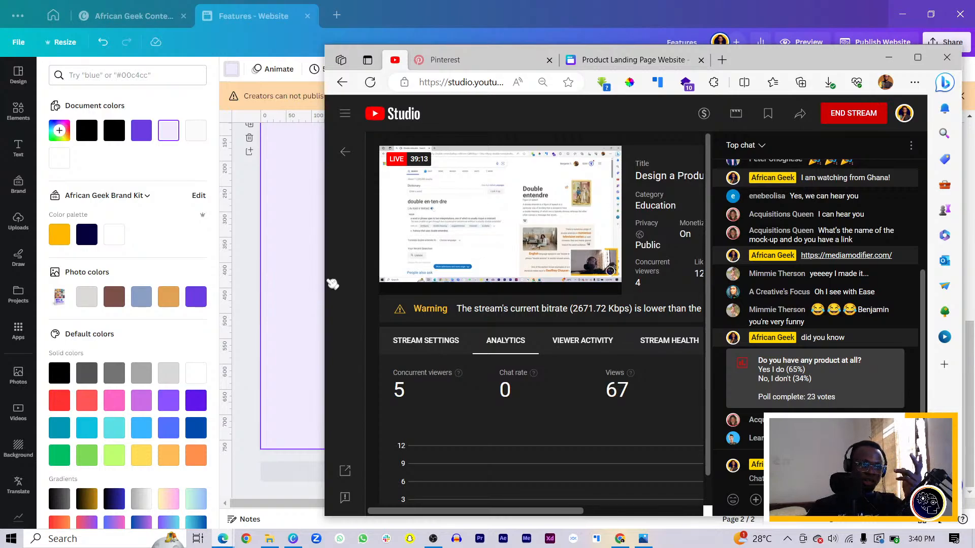
mouse_move(421, 279)
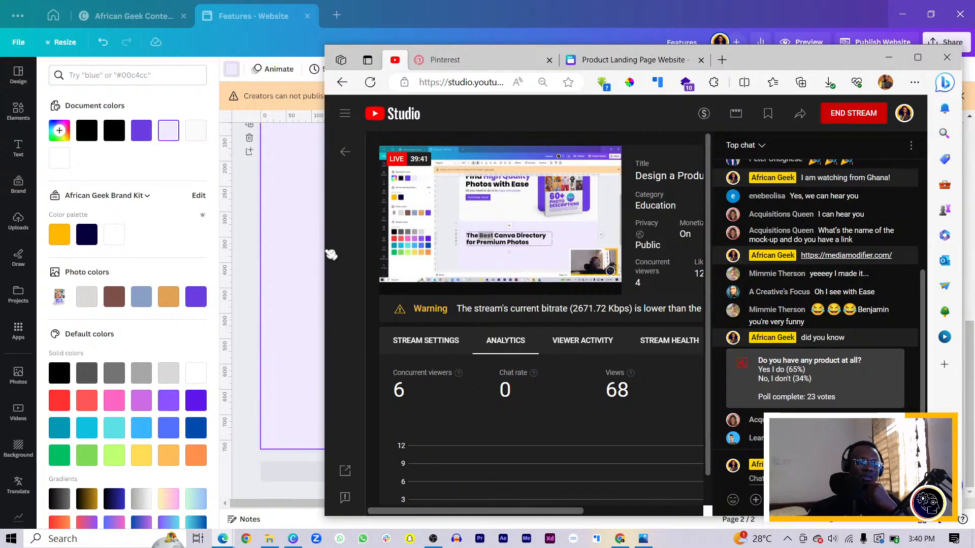
click(307, 233)
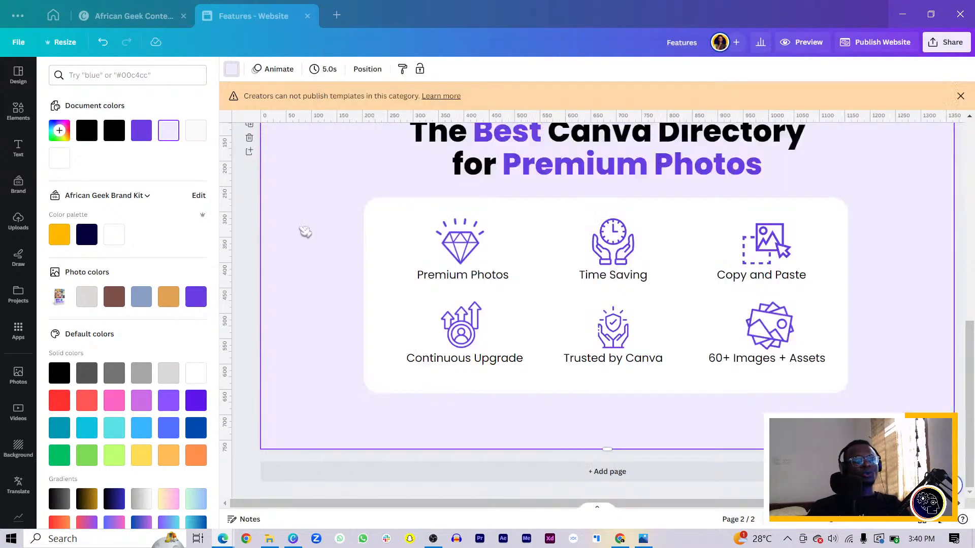
Step: Add a blank third page below the features page
click(447, 477)
scroll(507, 359, up, 5)
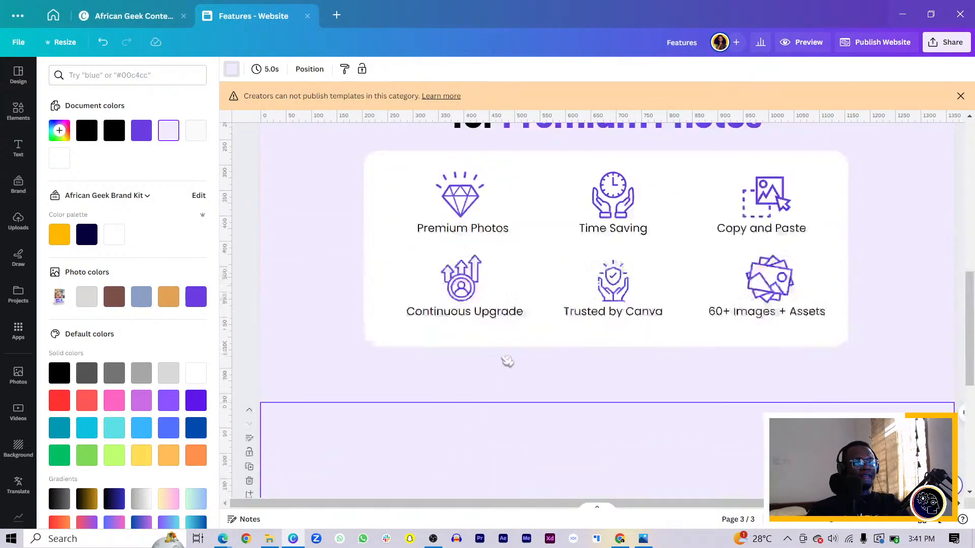
scroll(508, 355, down, 6)
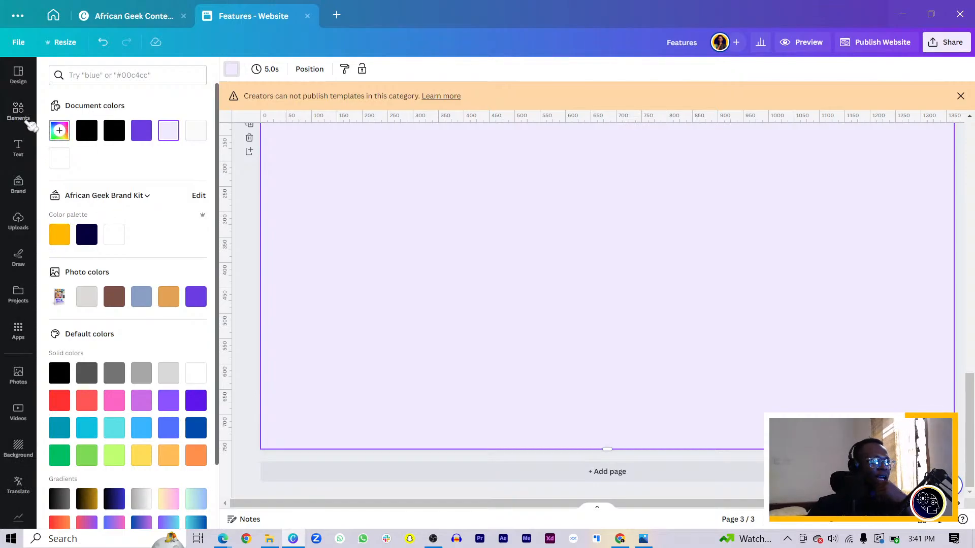
Step: Insert the rounded-corner landscape frame on page 3 and enlarge it to about 1,218 × 685
click(18, 109)
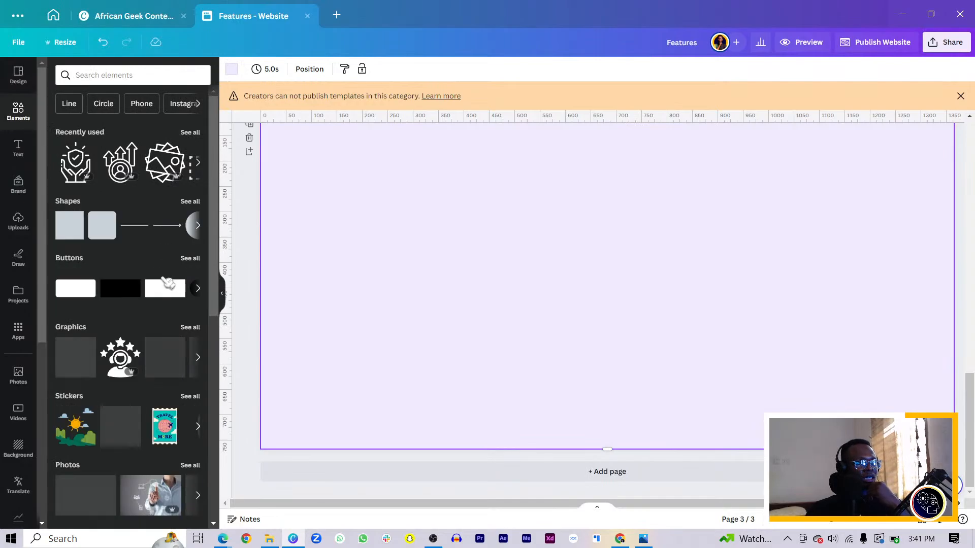
scroll(147, 356, down, 8)
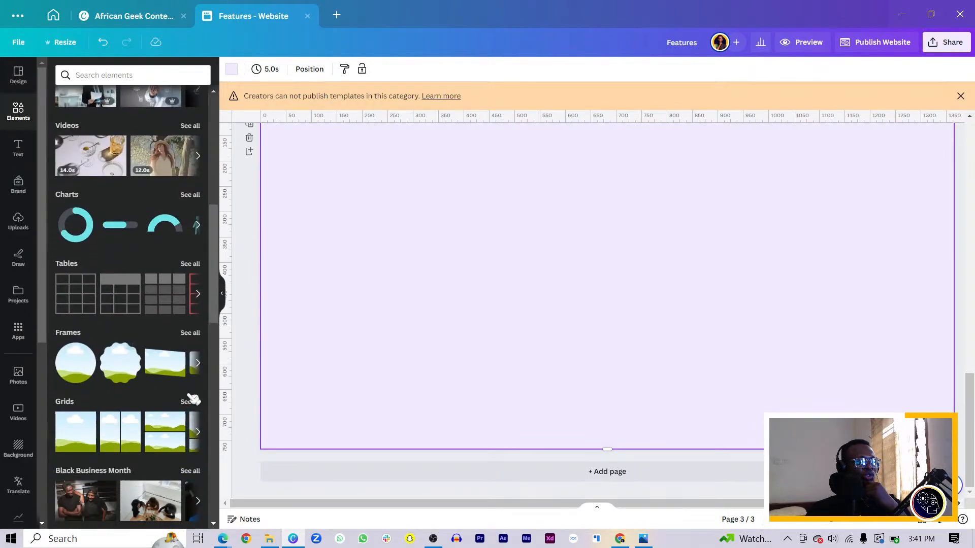
click(200, 363)
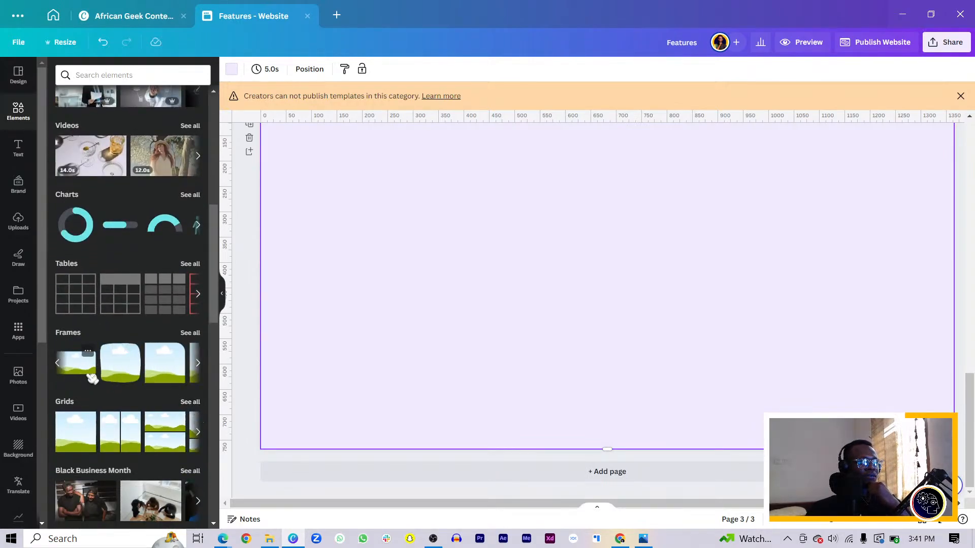
click(198, 333)
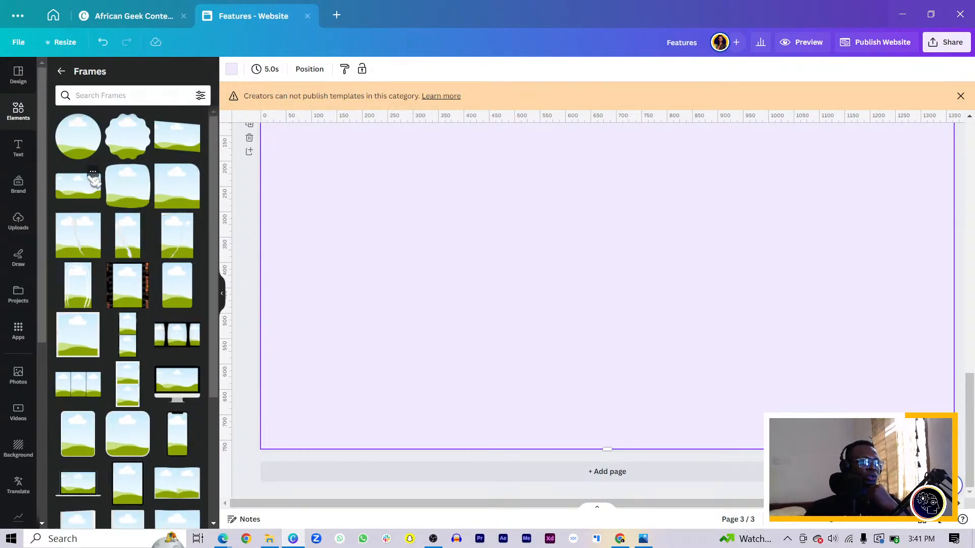
click(86, 185)
drag(639, 322, 512, 358)
scroll(511, 350, down, 4)
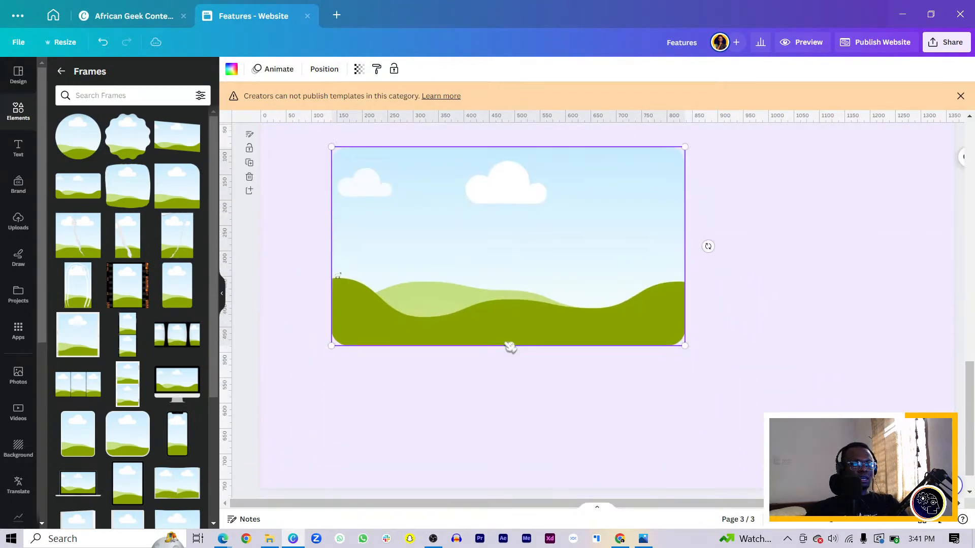
drag(685, 307, 917, 402)
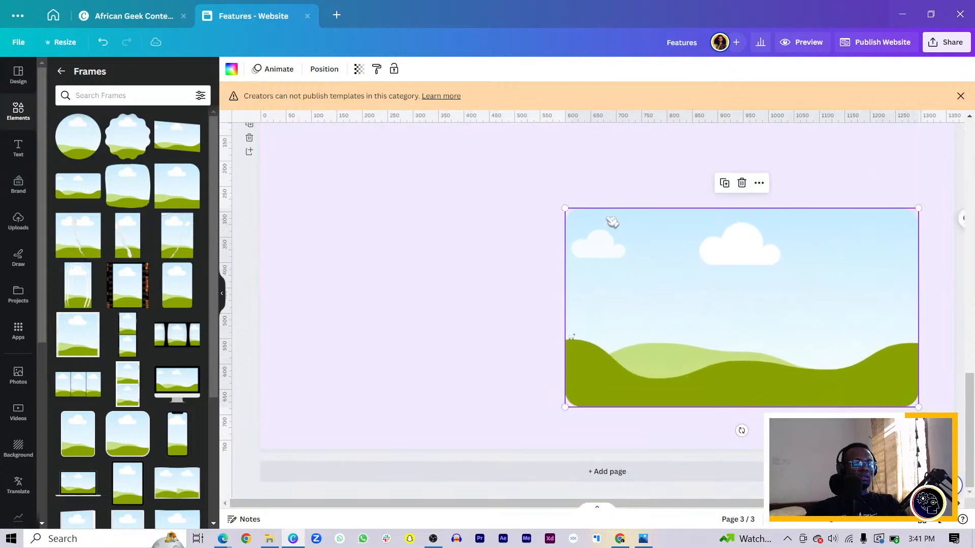
drag(565, 210, 303, 127)
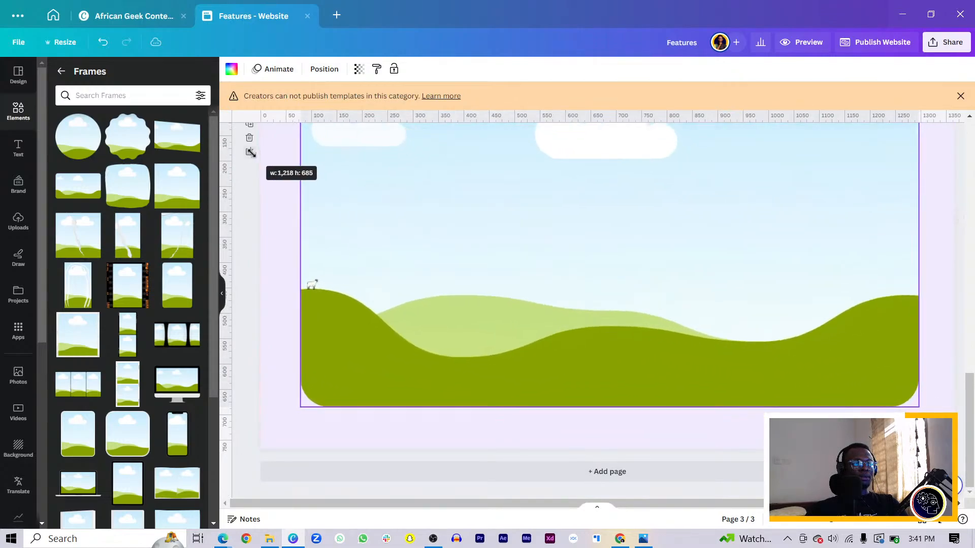
Step: Change page 3's background to the document's white
scroll(372, 225, up, 4)
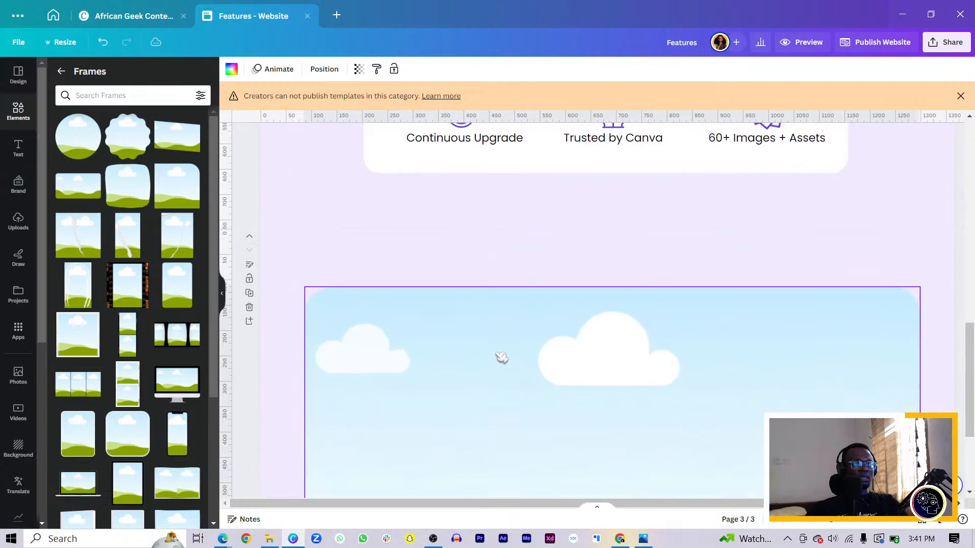
click(492, 279)
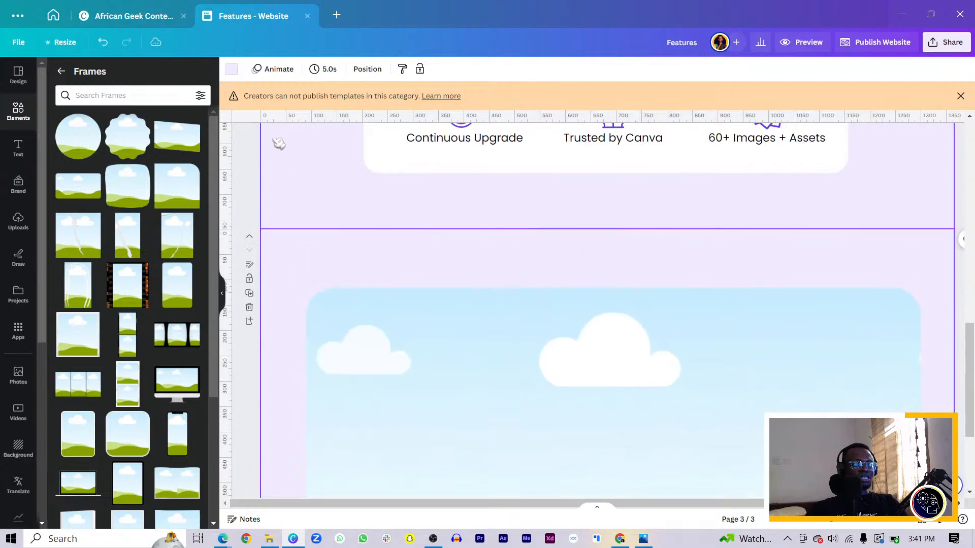
click(235, 71)
click(201, 133)
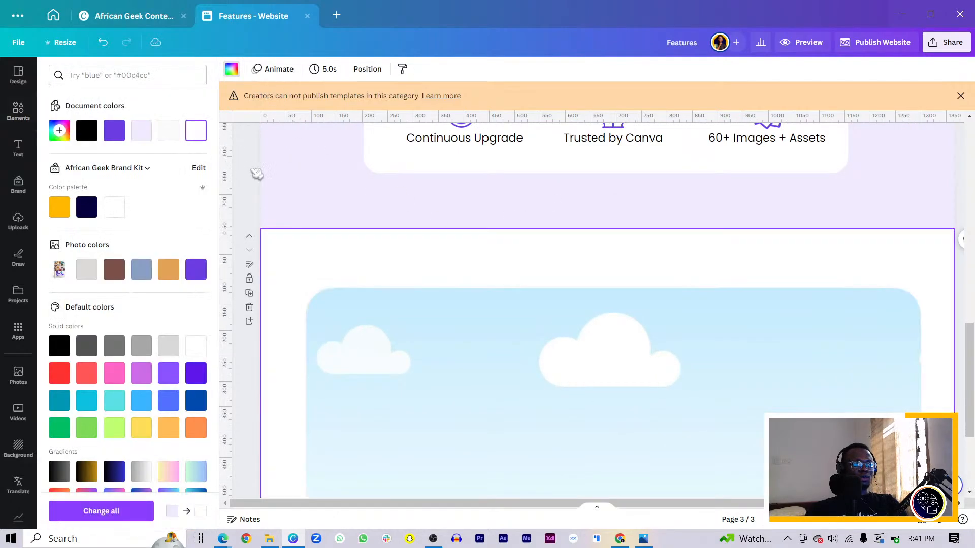
Step: Shrink the landscape frame and place it in the right half of page 3, near the page's top edge
scroll(371, 222, down, 5)
click(431, 222)
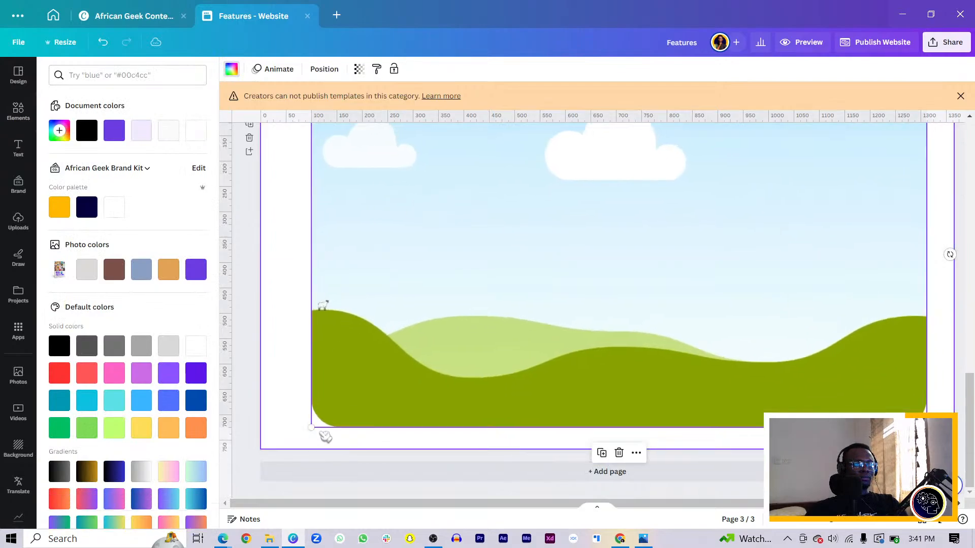
drag(311, 427, 415, 364)
drag(489, 303, 412, 334)
drag(849, 404, 750, 387)
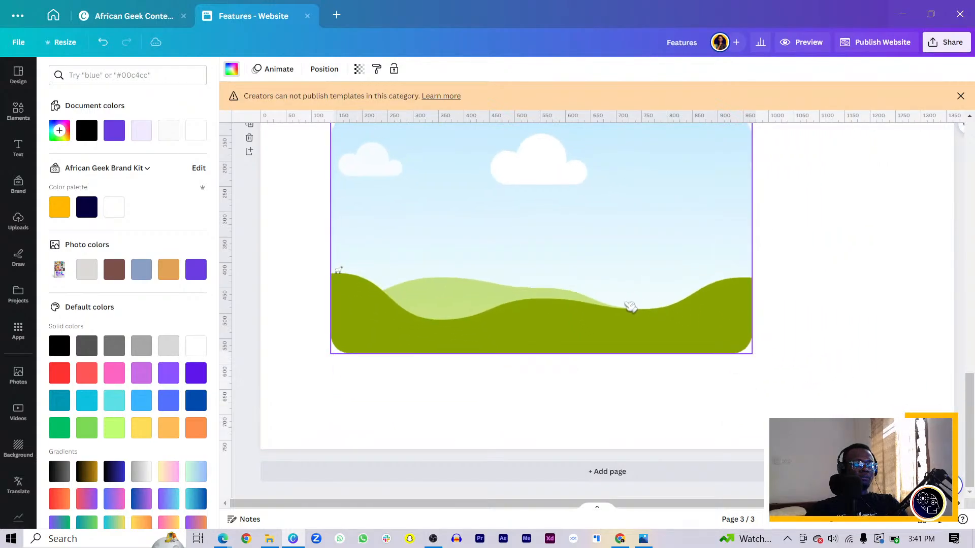
drag(631, 307, 782, 311)
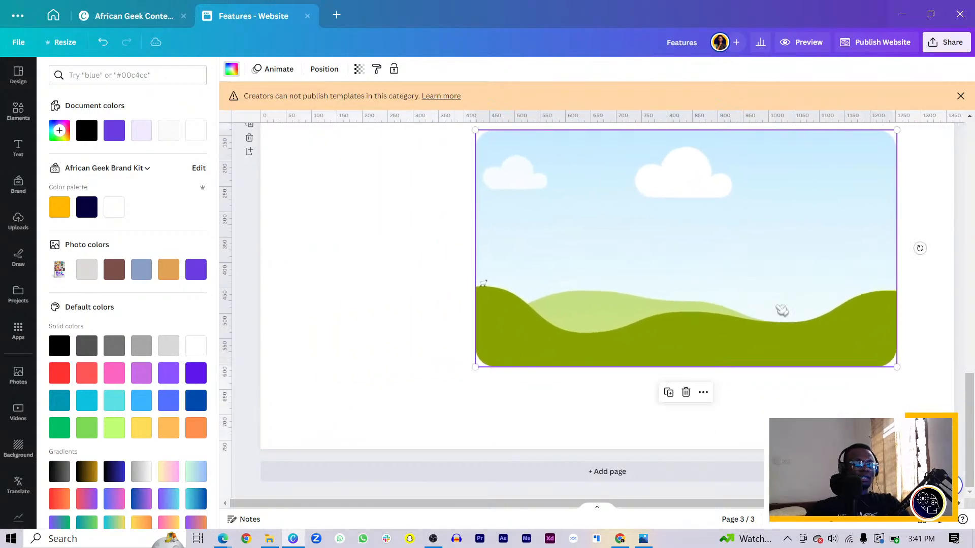
scroll(780, 312, down, 1)
scroll(762, 318, up, 3)
scroll(681, 353, down, 3)
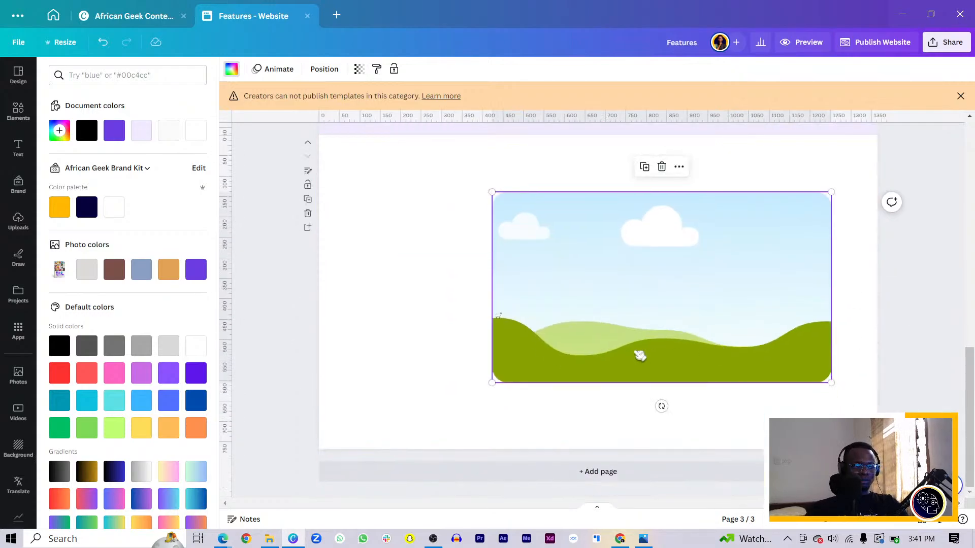
drag(620, 333, 631, 307)
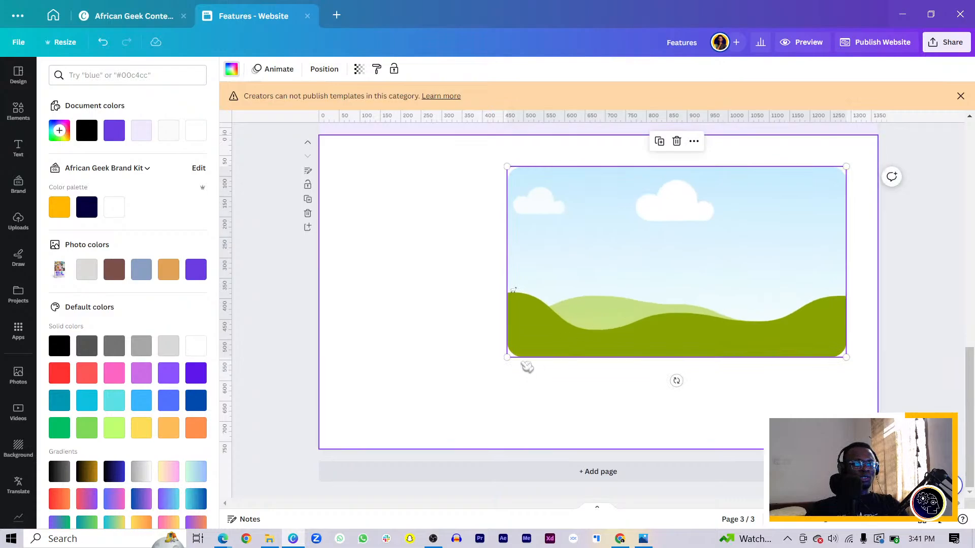
Step: Reduce the frame to about half its width, duplicate it directly below, and center the pair vertically on the page
drag(507, 359, 708, 303)
drag(738, 238, 733, 353)
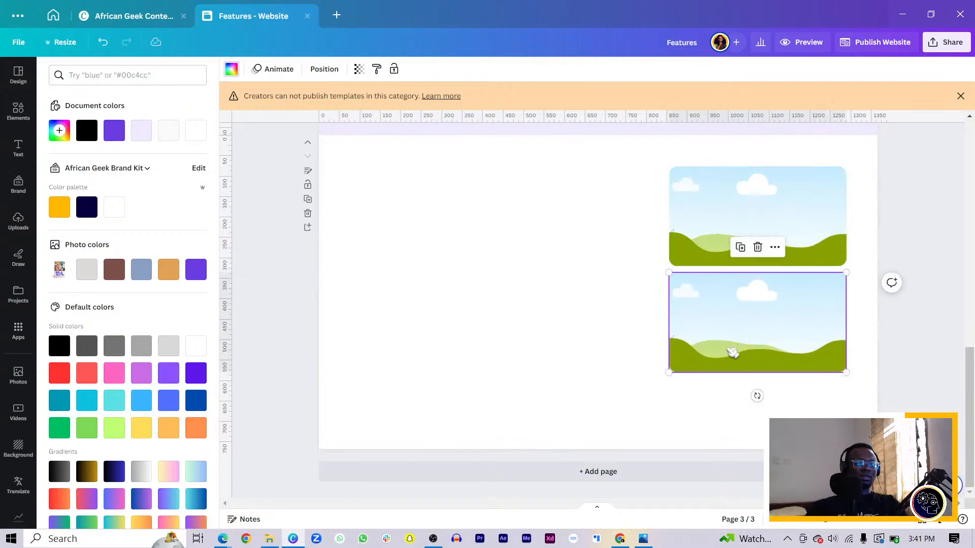
click(584, 408)
drag(623, 233, 727, 327)
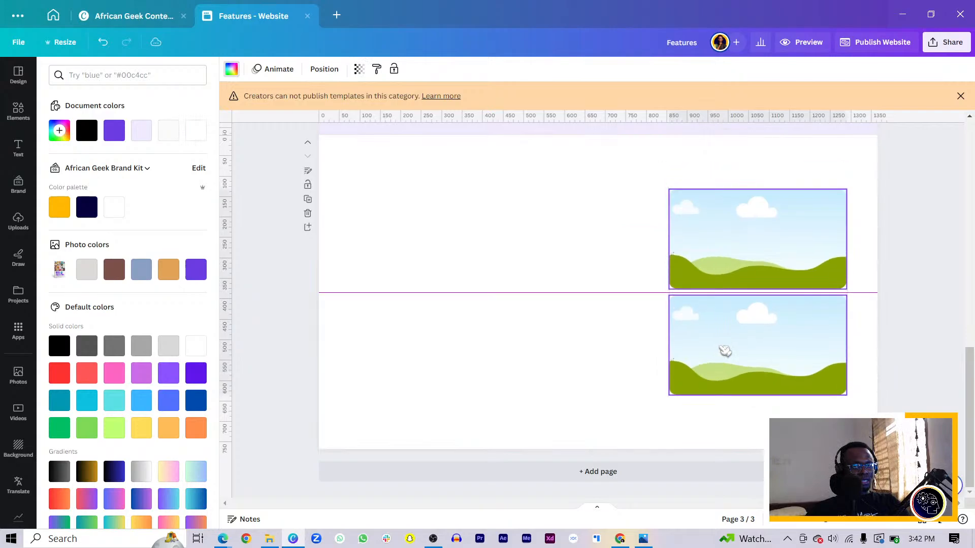
click(621, 354)
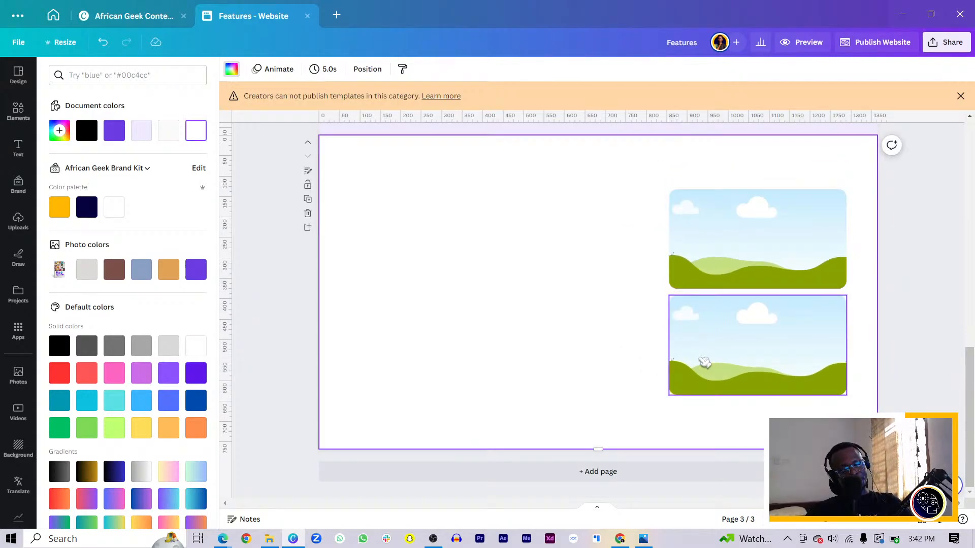
Step: Move the lower frame to the left half of the page and enlarge the remaining frame on the right
drag(705, 362, 426, 269)
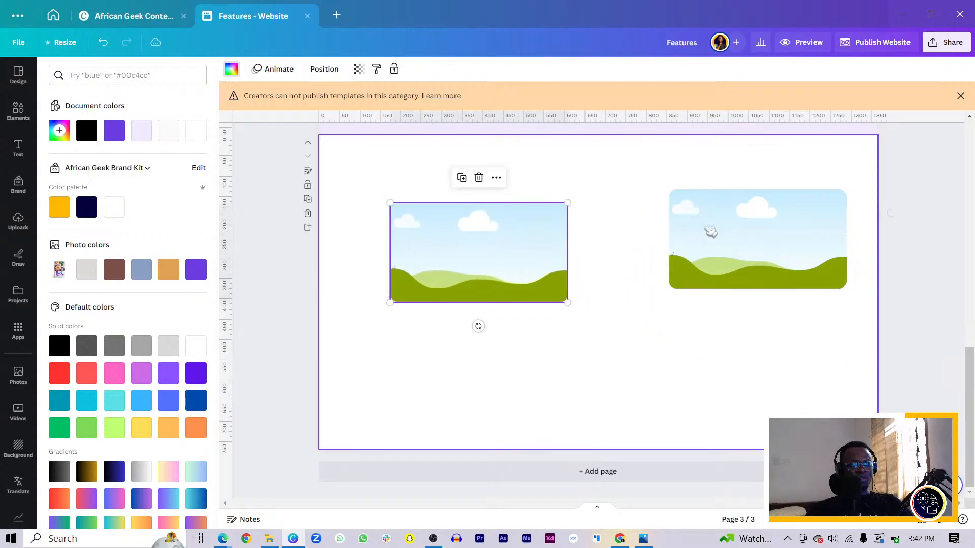
click(718, 255)
drag(669, 289, 692, 316)
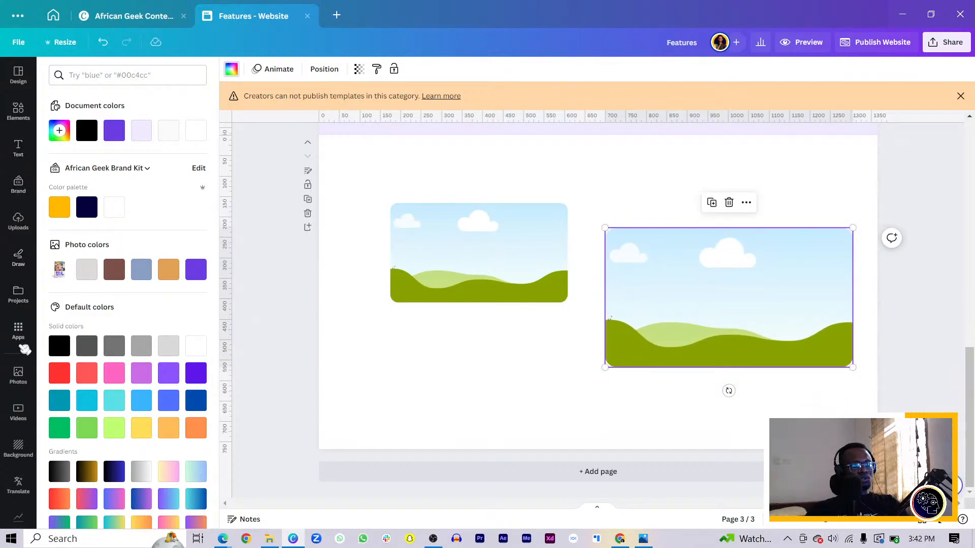
Step: Move the smaller frame partly off the page's lower-left corner and fill the larger frame with the uploaded open-book mockup
click(23, 223)
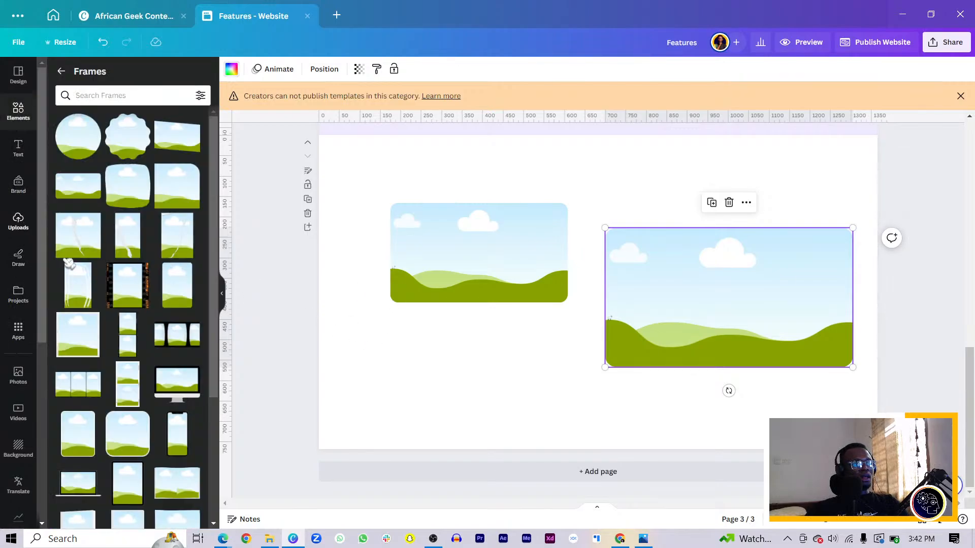
drag(390, 248, 340, 341)
mouse_move(463, 258)
mouse_down()
mouse_move(390, 339)
mouse_move(337, 456)
mouse_up()
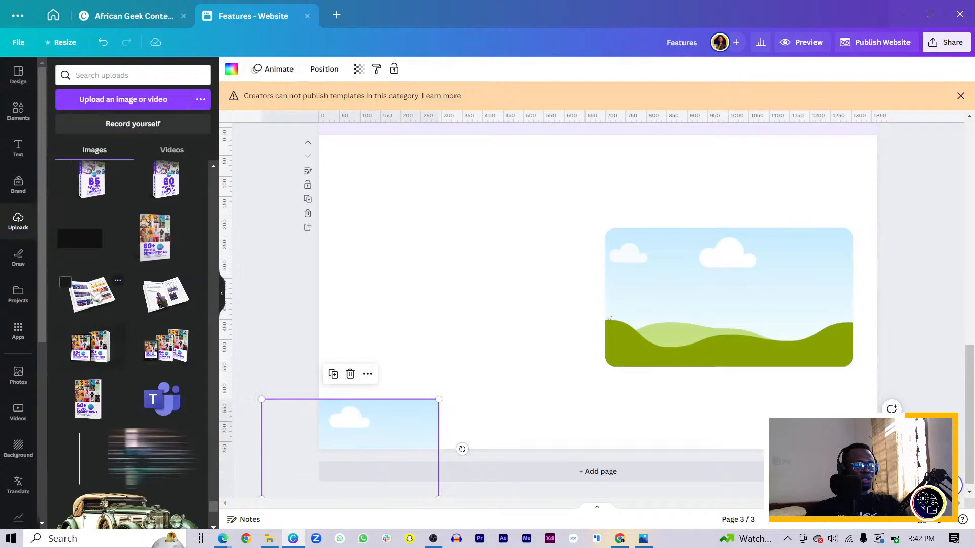
click(92, 295)
drag(592, 344, 707, 336)
Step: Enlarge and reposition the open-book image inside its frame so the book fills the crop
double_click(722, 319)
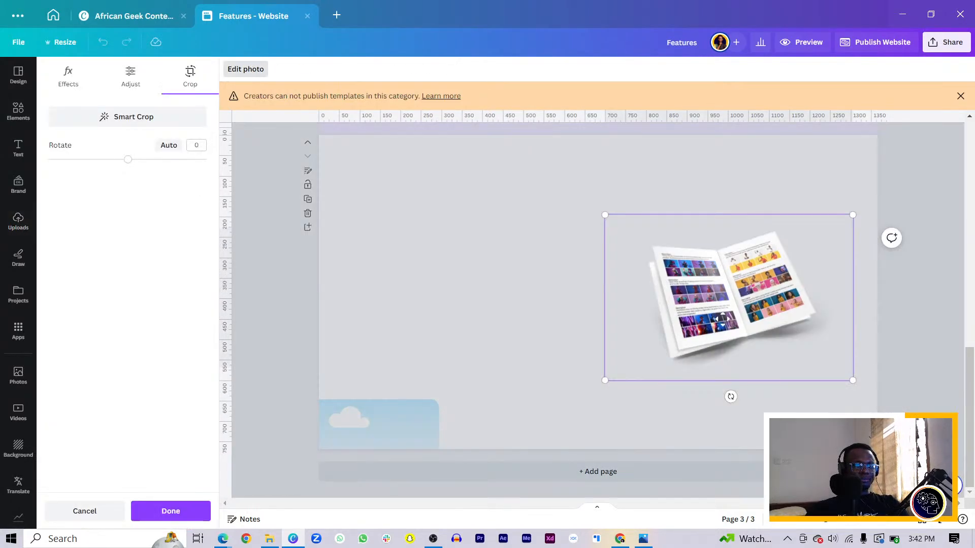
drag(604, 380, 531, 432)
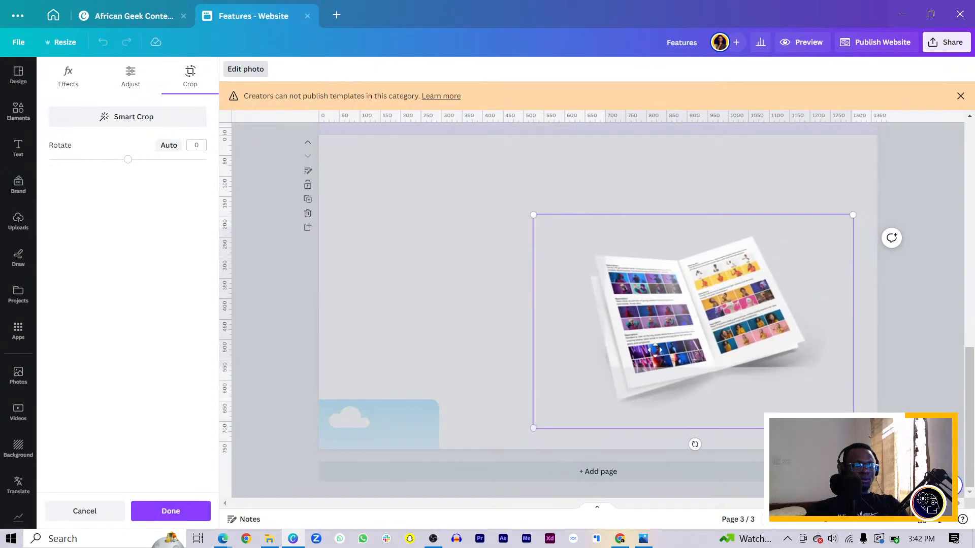
drag(689, 317, 713, 287)
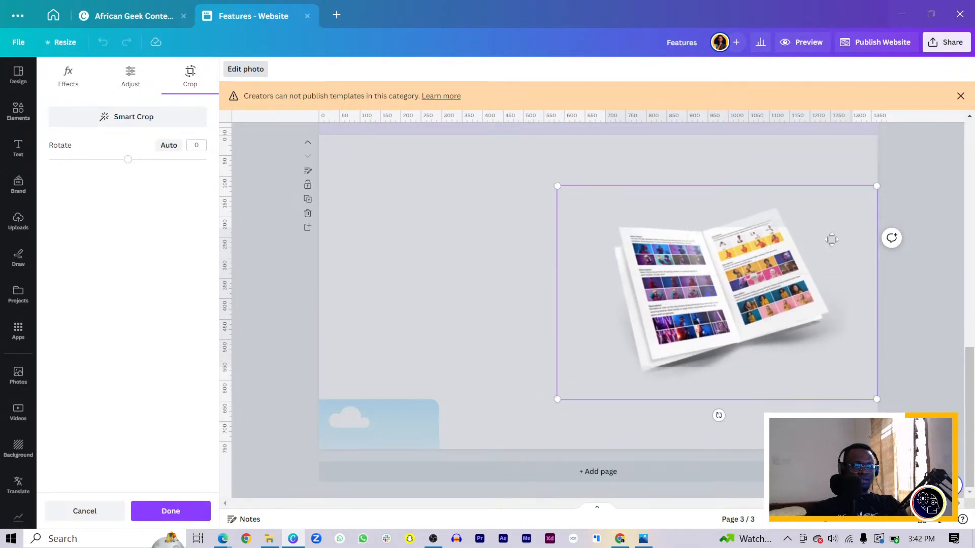
click(444, 293)
click(443, 292)
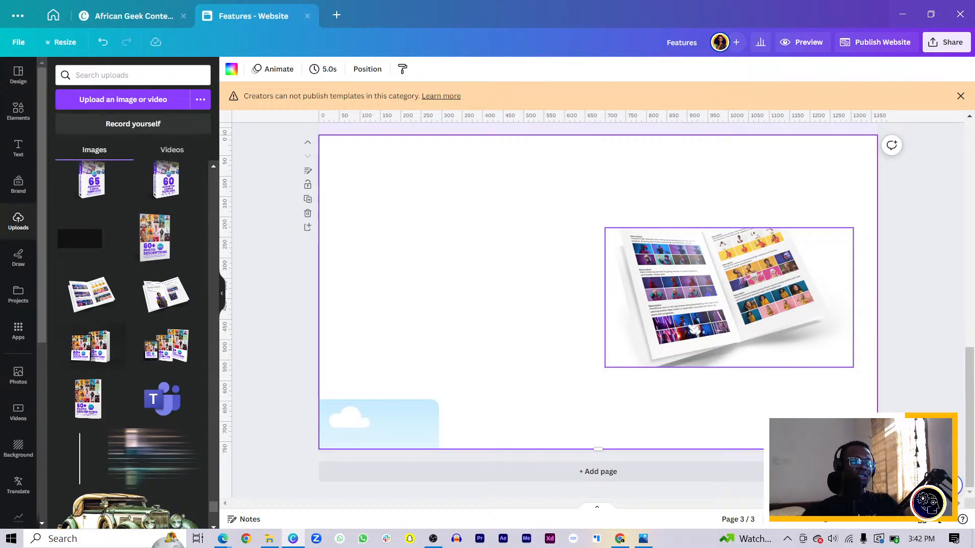
Step: Delete the image frames from page 3
drag(391, 420, 609, 304)
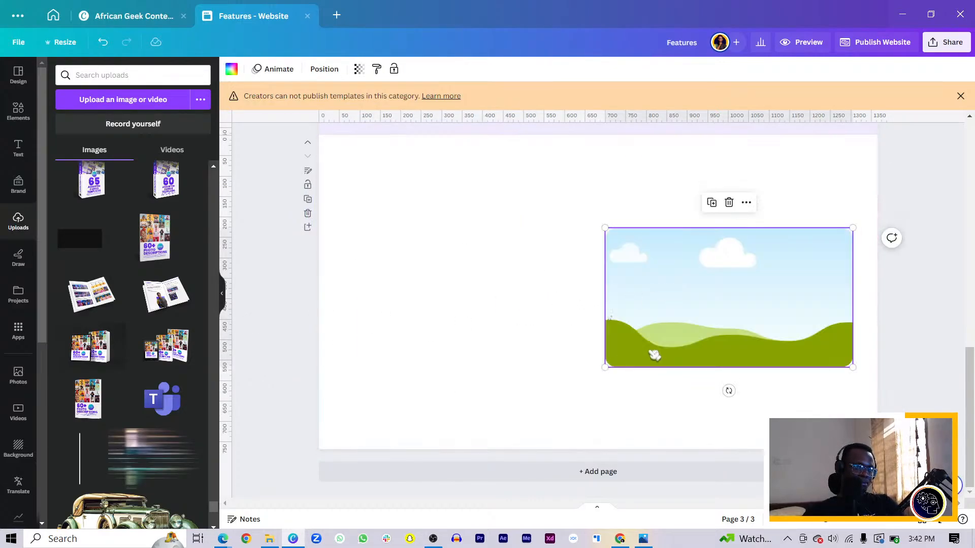
key(Delete)
Step: Copy the purple rounded square from the hero page onto page 3 and center it vertically in the page's right half
scroll(655, 328, up, 12)
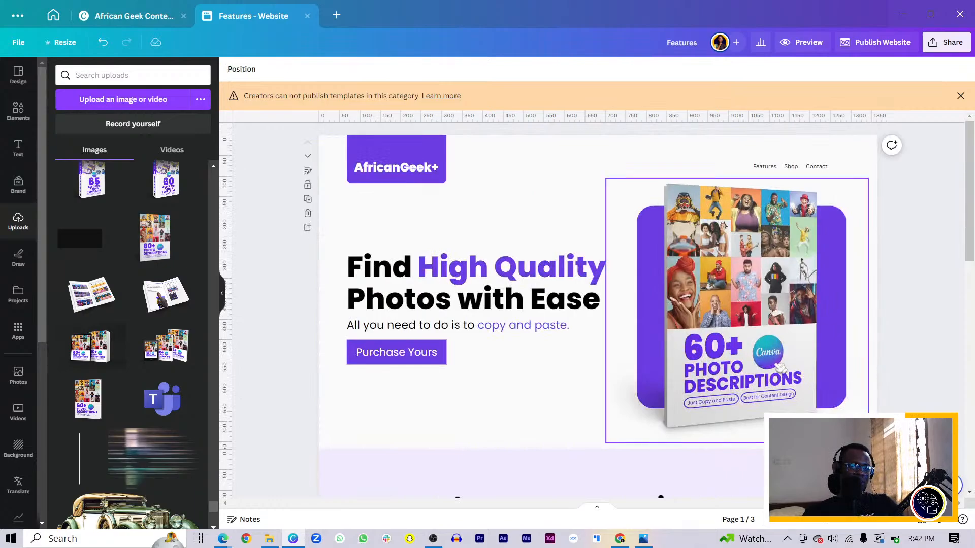
click(813, 366)
ctrl+click(813, 365)
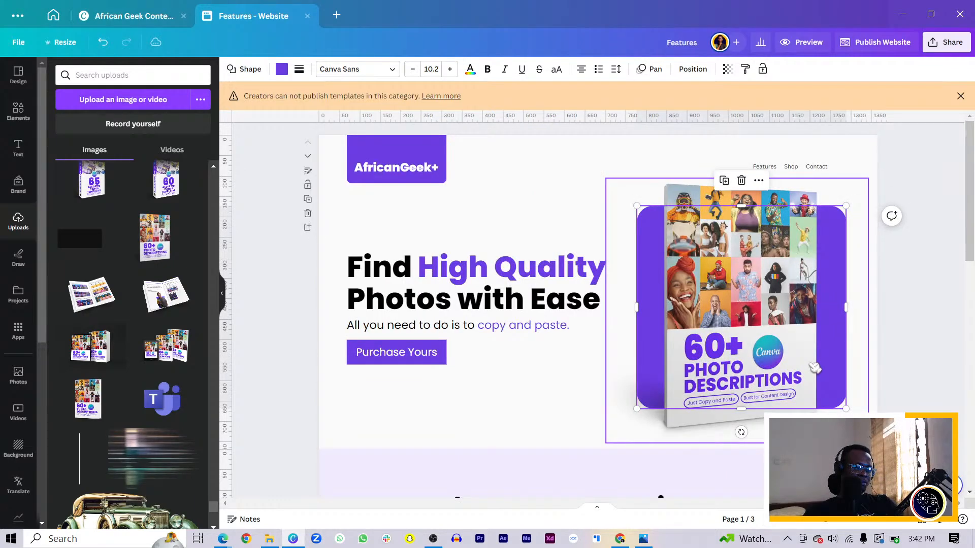
scroll(813, 369, down, 12)
click(788, 348)
key(ctrl+v)
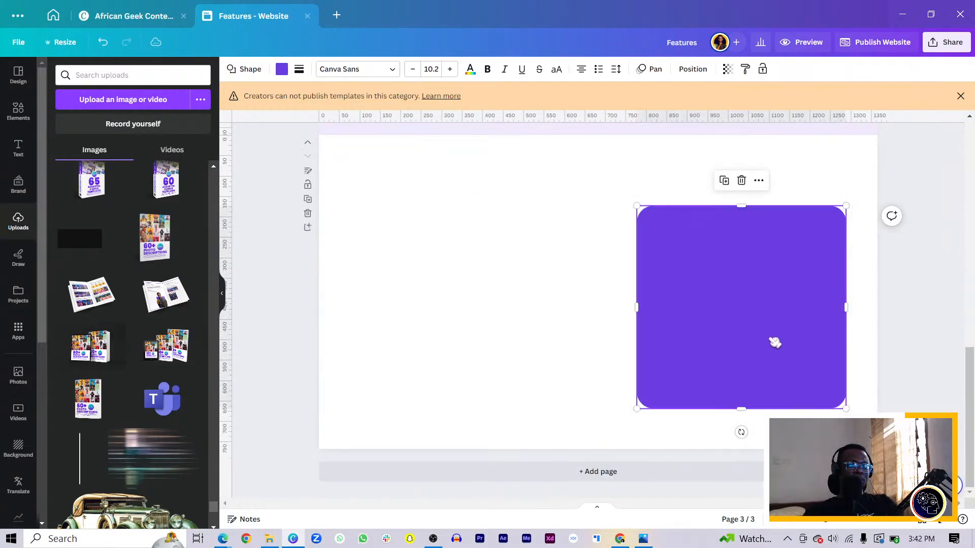
drag(774, 342, 742, 314)
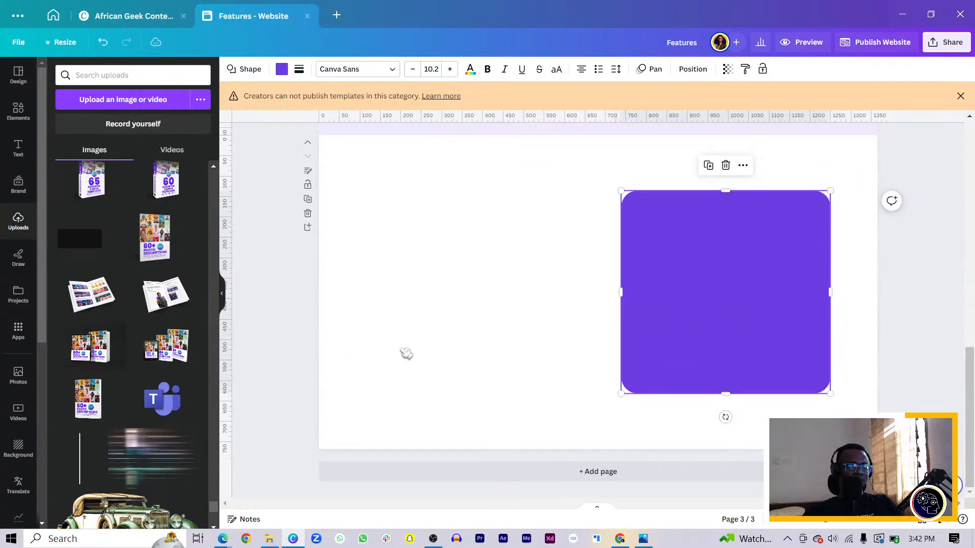
Step: Add the uploaded open-book mockup to page 3, place it over the purple square and enlarge it to overlap the square's sides
click(91, 295)
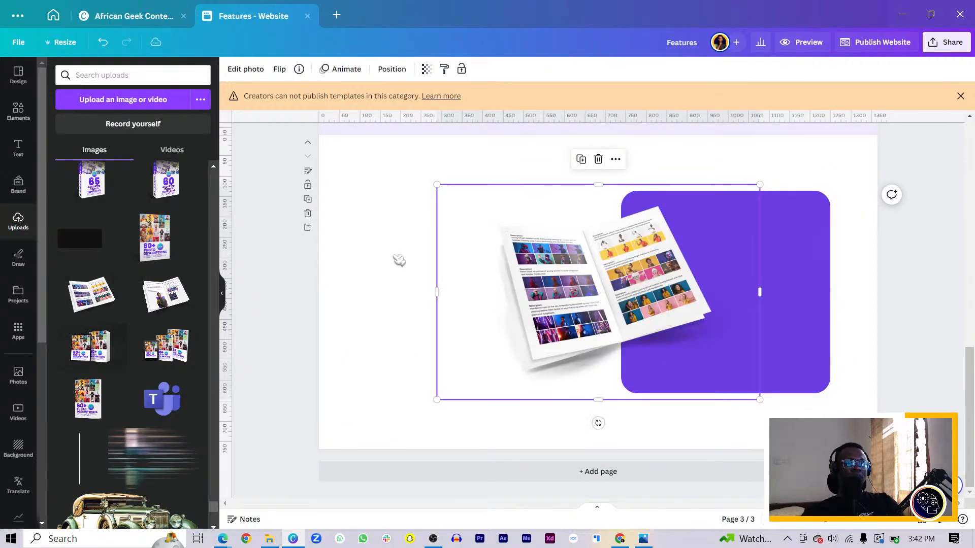
drag(602, 343, 703, 374)
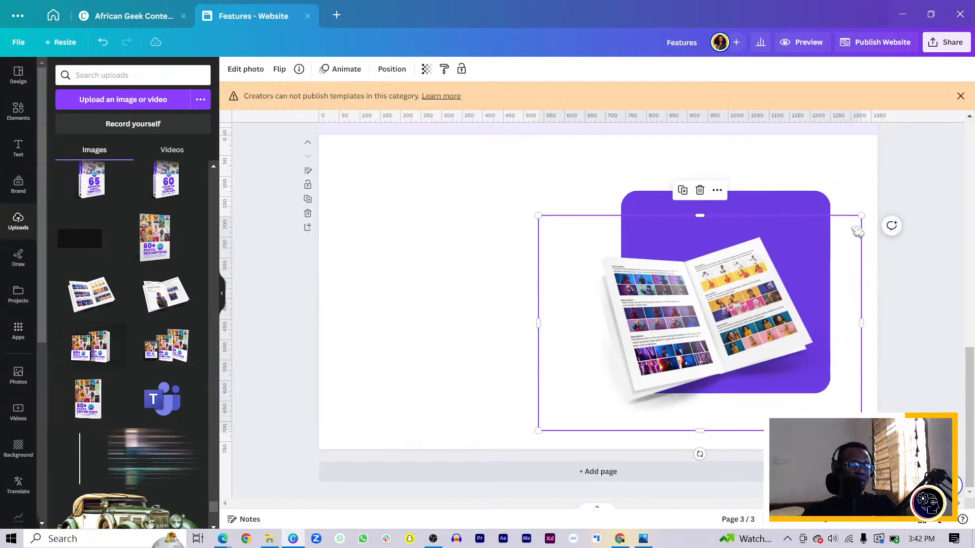
drag(860, 217, 934, 161)
drag(691, 343, 677, 346)
Step: Widen the purple square behind the open book slightly toward the left
click(705, 362)
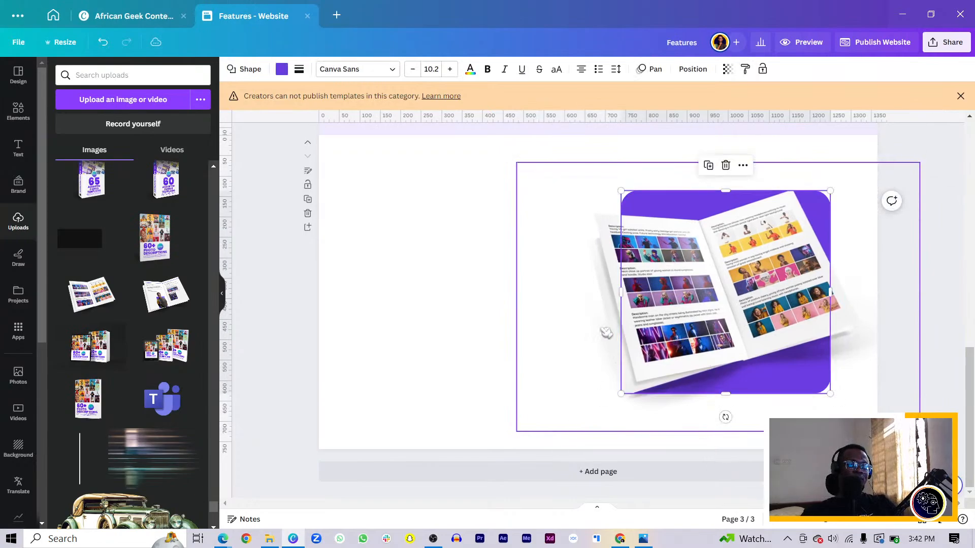
mouse_move(622, 290)
mouse_down()
mouse_move(592, 291)
mouse_move(604, 292)
mouse_up()
click(490, 346)
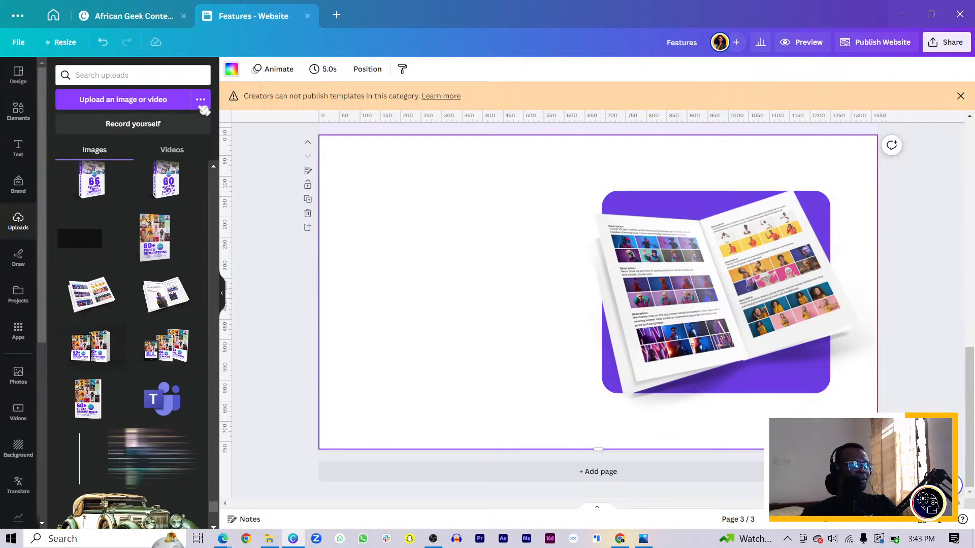
Step: Set page 3's background color to the off-white #fafafa
click(231, 69)
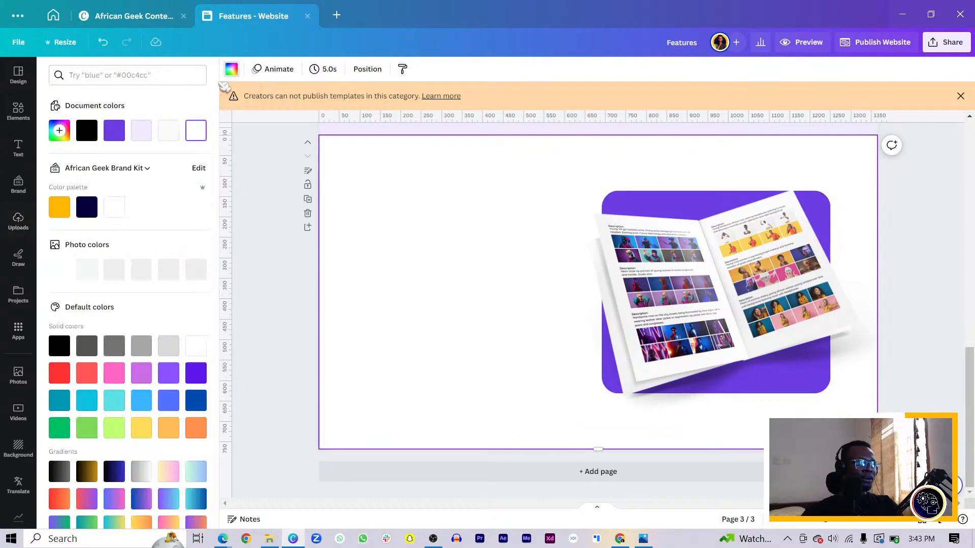
click(173, 133)
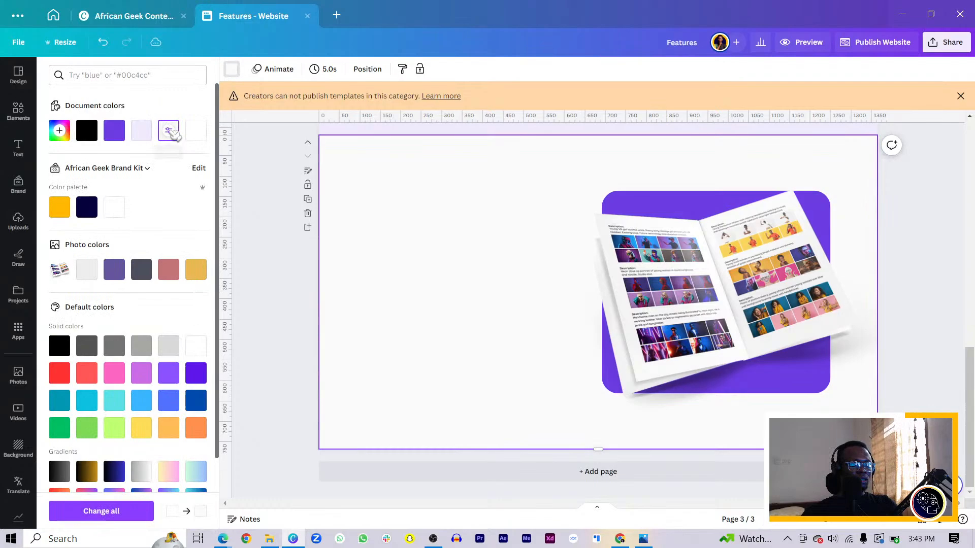
Step: Enlarge the open-book mockup on page 3, then shift it and the purple square slightly to the left together
click(639, 310)
drag(516, 432, 502, 453)
drag(502, 453, 474, 439)
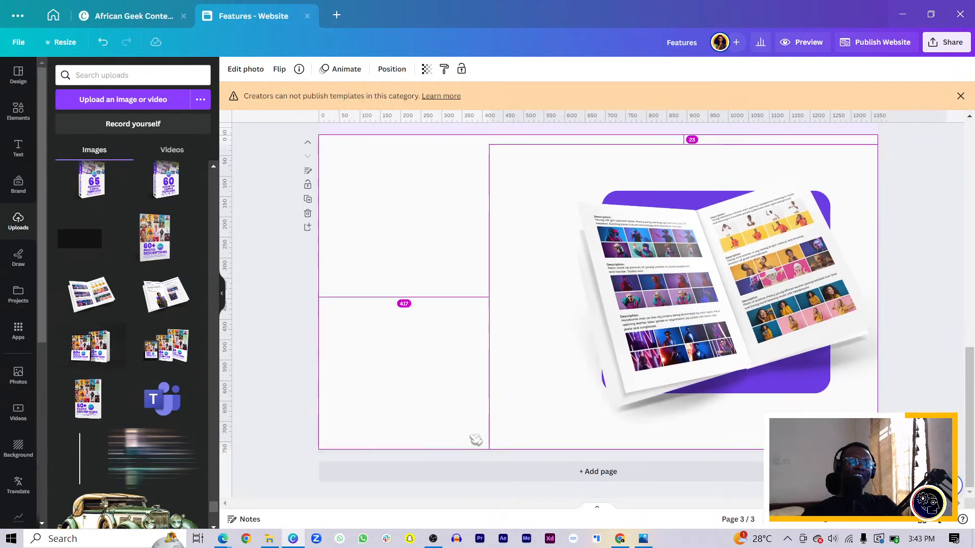
click(421, 357)
drag(429, 312, 748, 333)
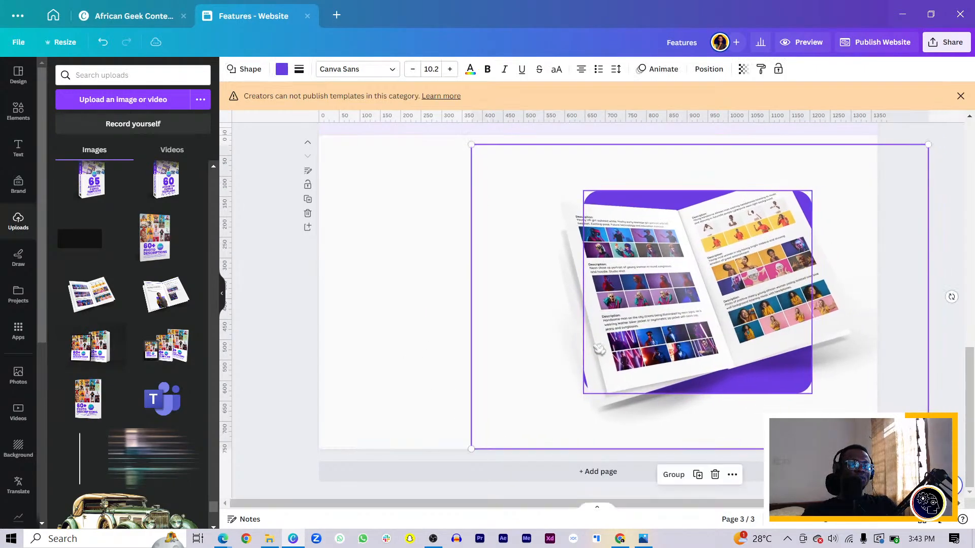
Step: Crop the empty margins on both sides of the open-book mockup so its frame ends near the page's right edge
click(498, 321)
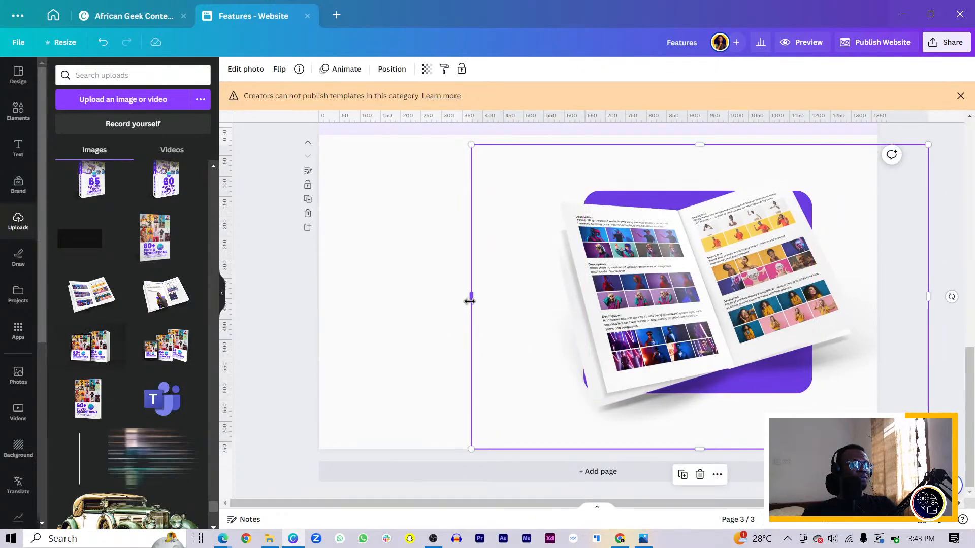
drag(487, 311, 519, 328)
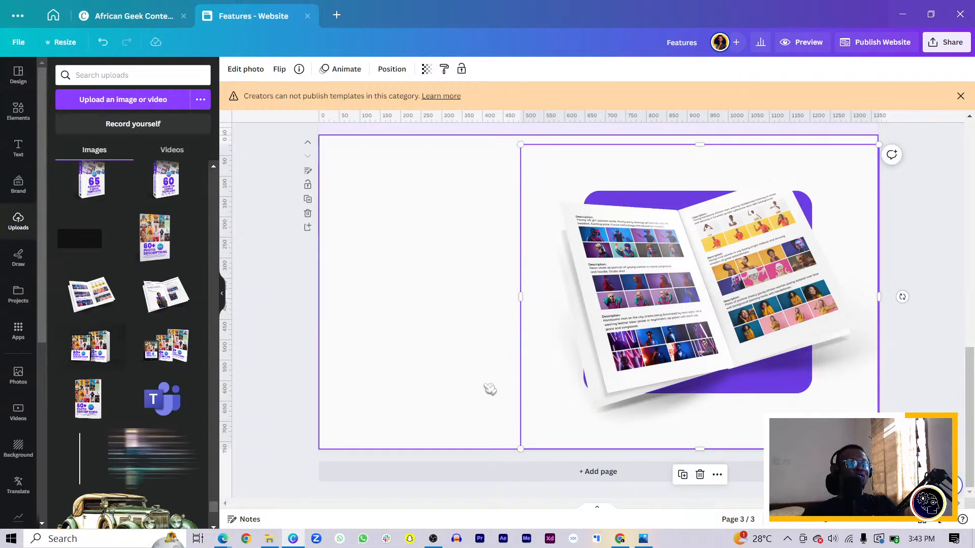
click(490, 389)
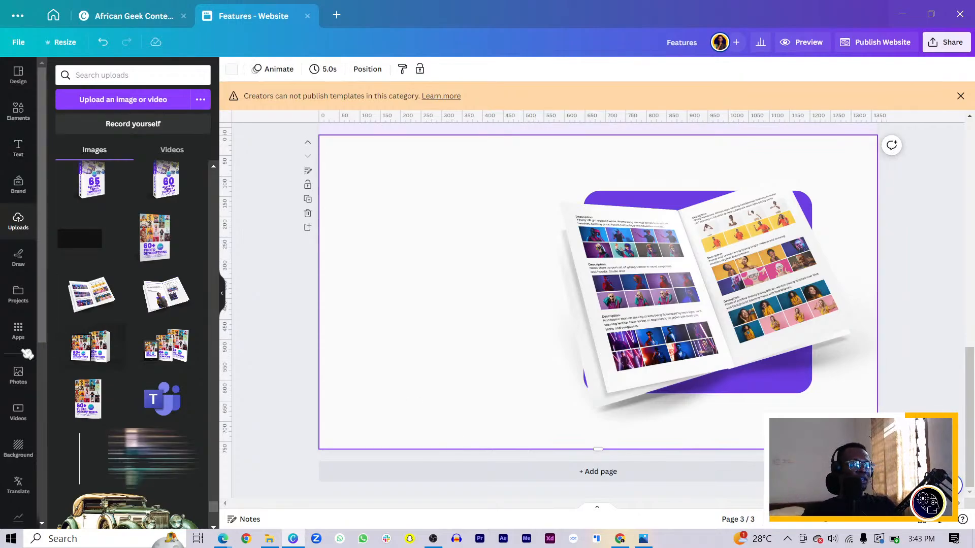
Step: Open the CanLorem placeholder-text app
scroll(17, 376, down, 5)
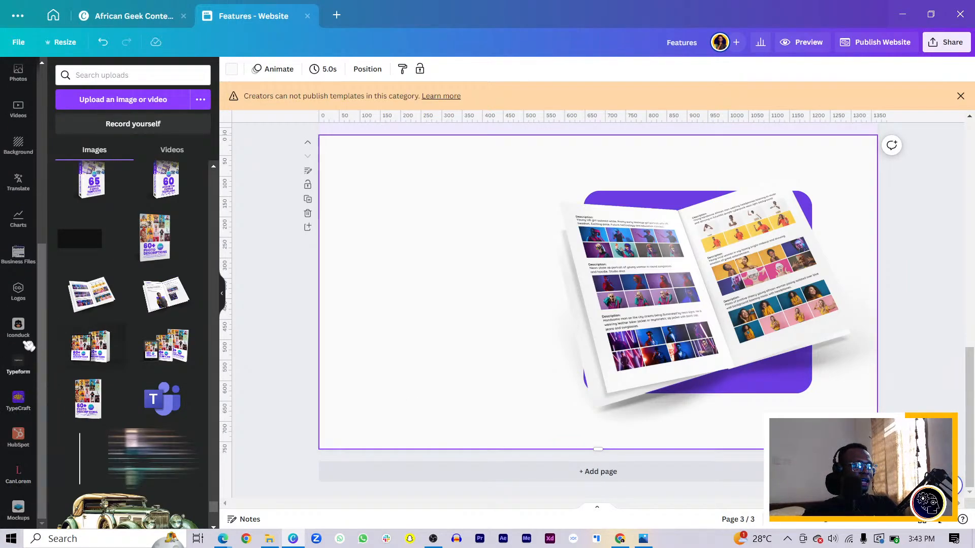
click(18, 473)
Step: Copy the "Find High Quality Photos with Ease" headline from the hero page onto the left half of page 3
scroll(480, 286, up, 5)
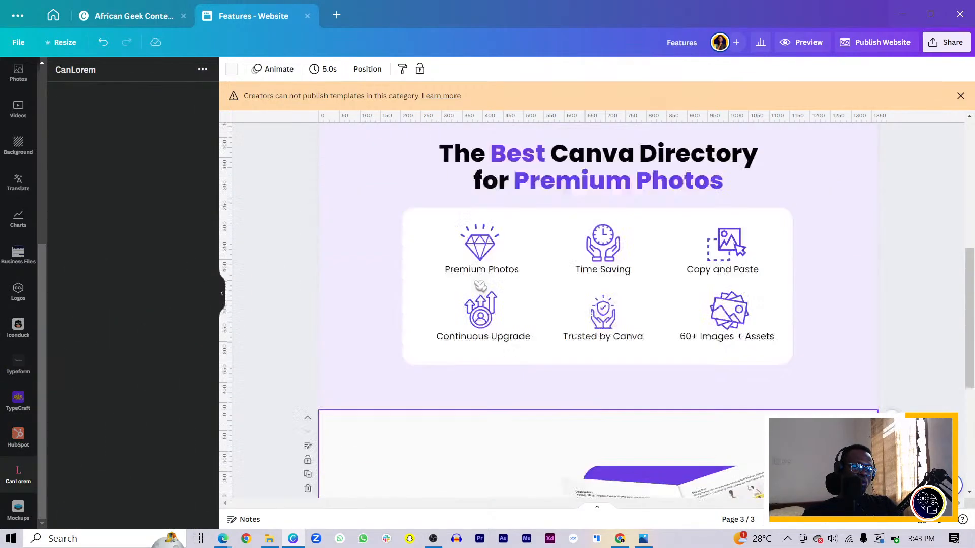
scroll(480, 286, up, 4)
click(470, 169)
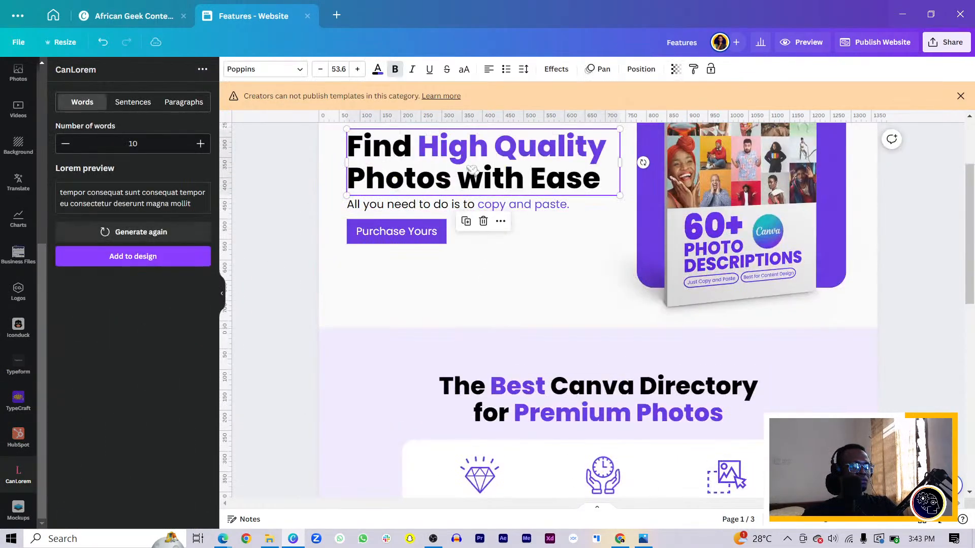
key(ctrl+d)
drag(472, 170, 468, 224)
scroll(477, 175, down, 10)
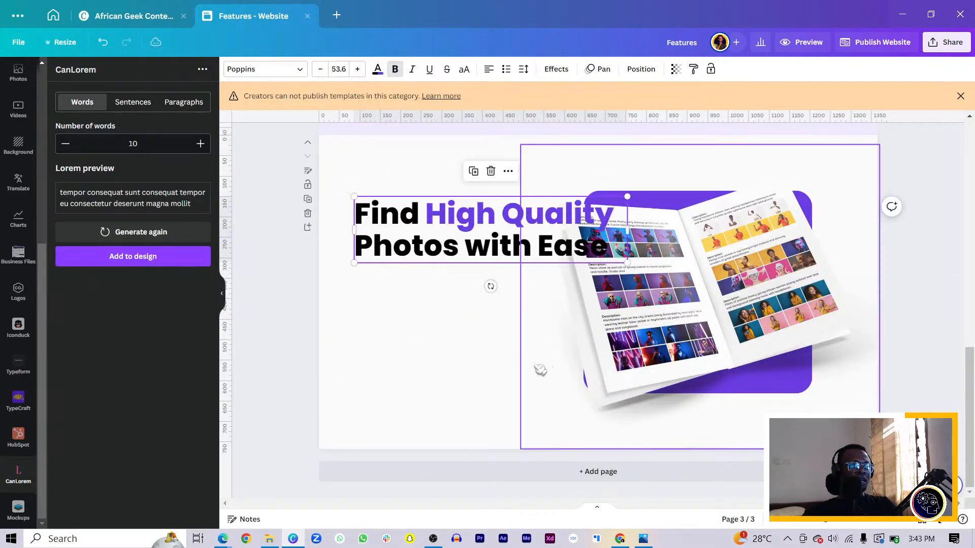
Step: Shift the book mockup and purple square slightly right, and narrow the copied headline's text box so it clears the book
drag(459, 352, 666, 375)
click(463, 220)
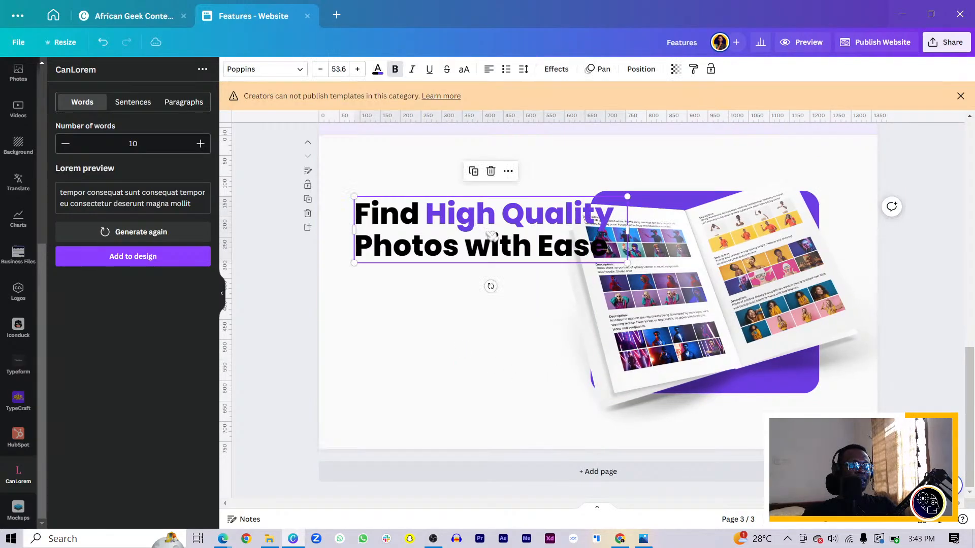
drag(626, 230, 558, 243)
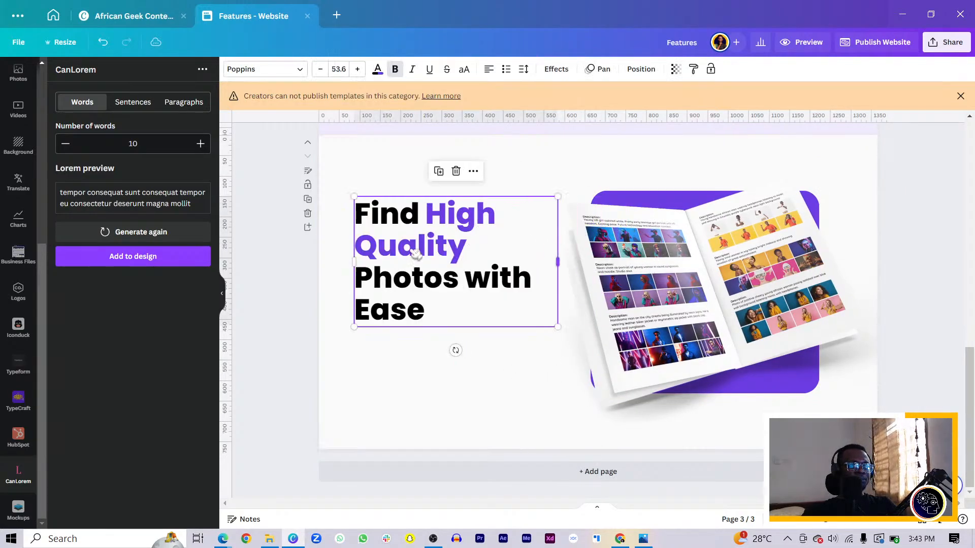
Step: Replace the page 3 headline text with "Upgrade your designs with Premium Photos" and widen its box slightly so "Upgrade your" fits on one line
double_click(404, 248)
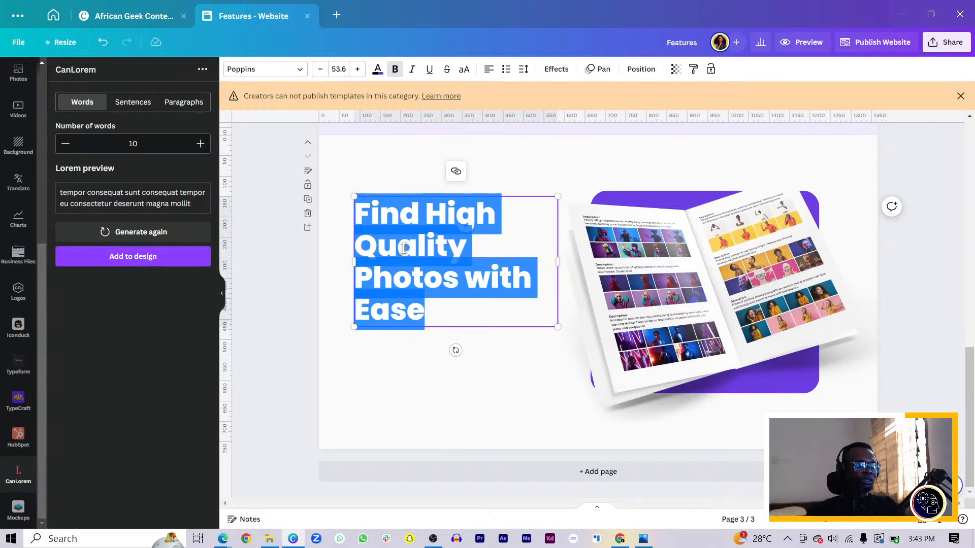
text(U)
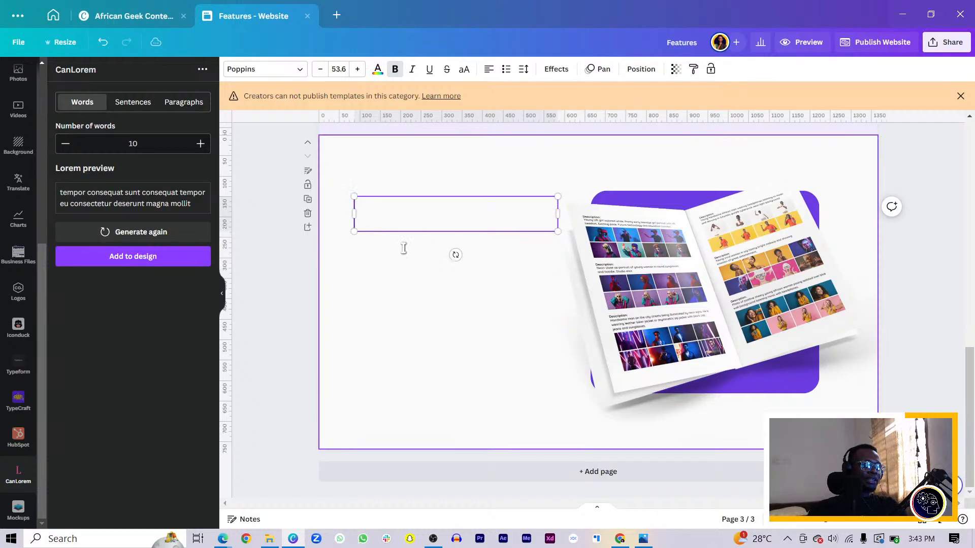
text(pda)
key(ctrl+a)
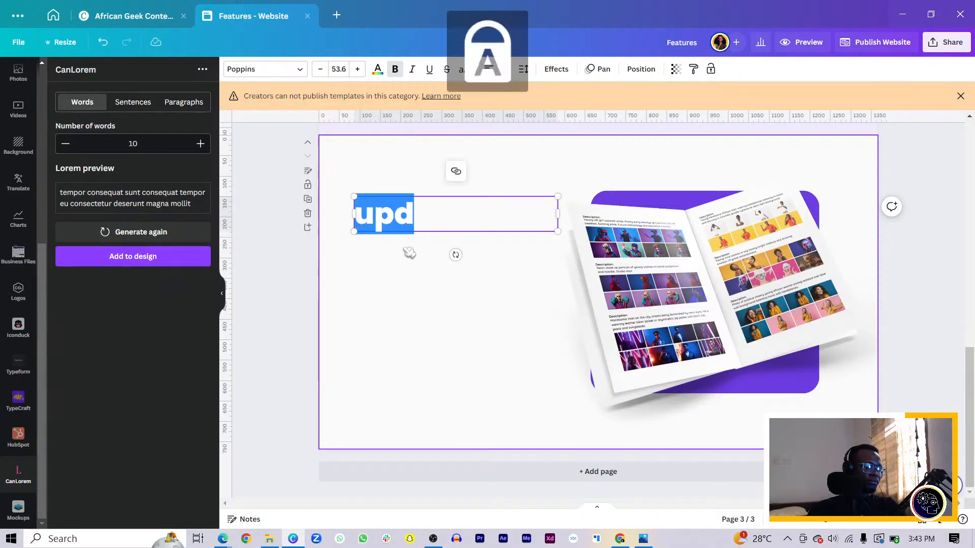
text(uPGRA)
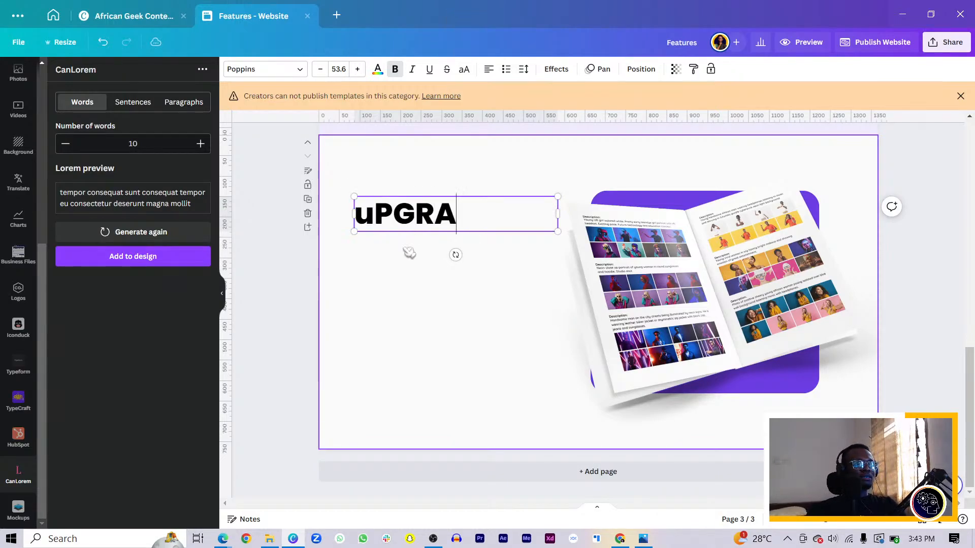
key(ctrl+a)
text(U)
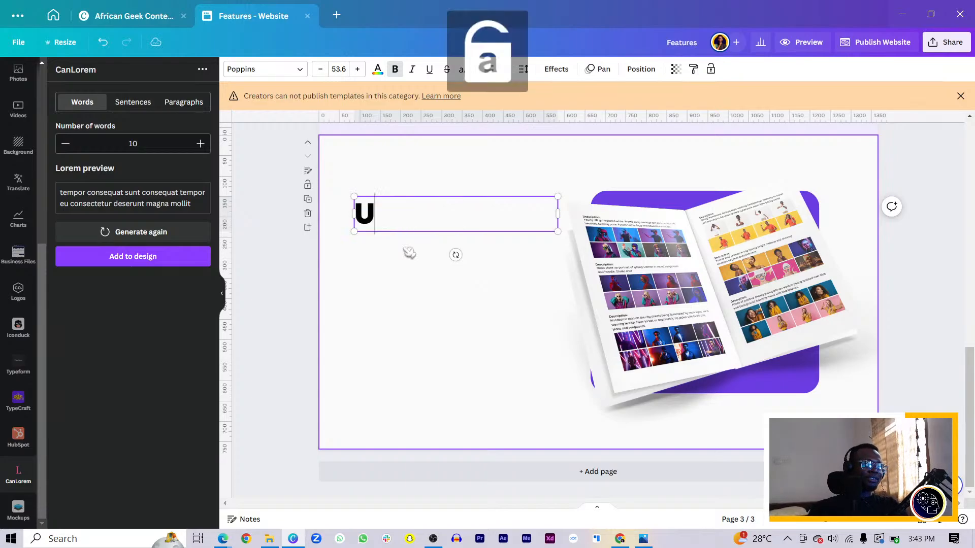
text(pgrade)
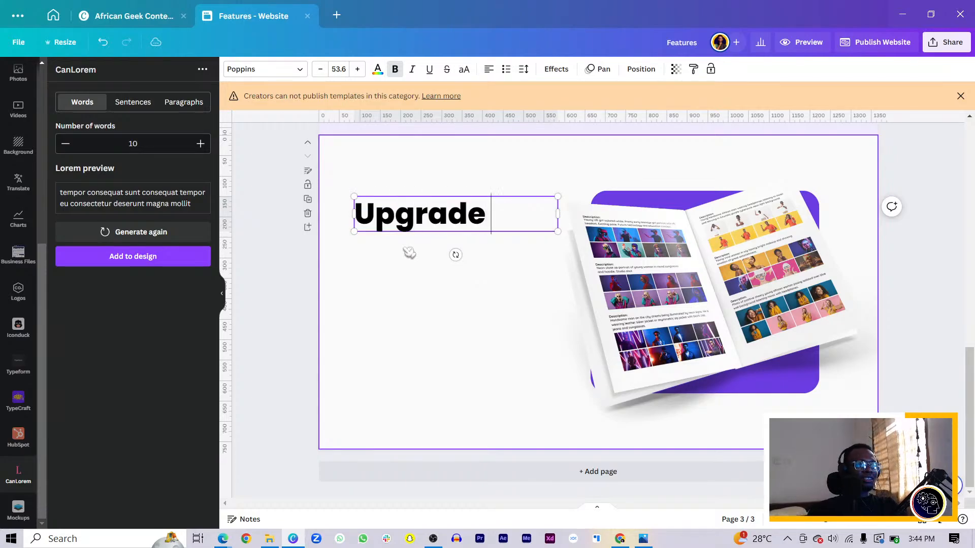
text( your desig)
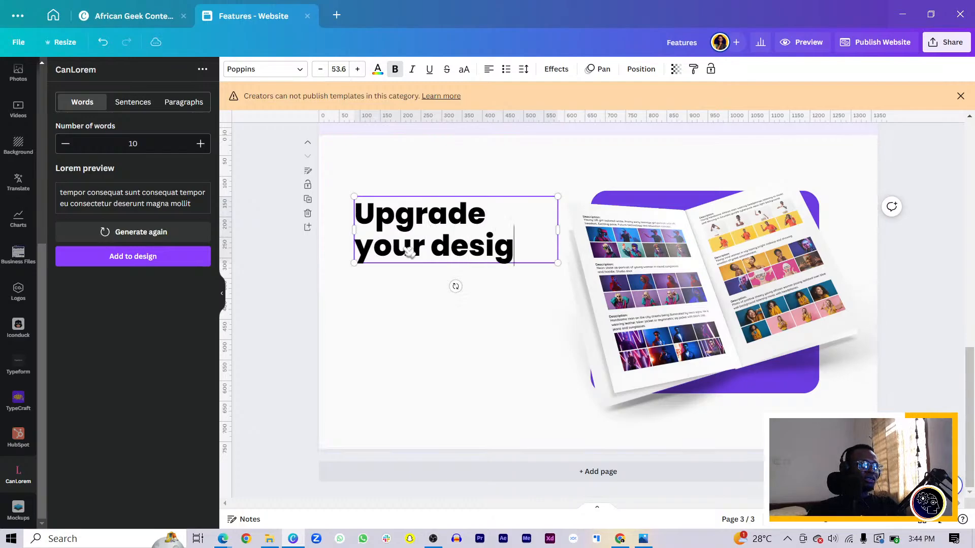
text(ns with Pre)
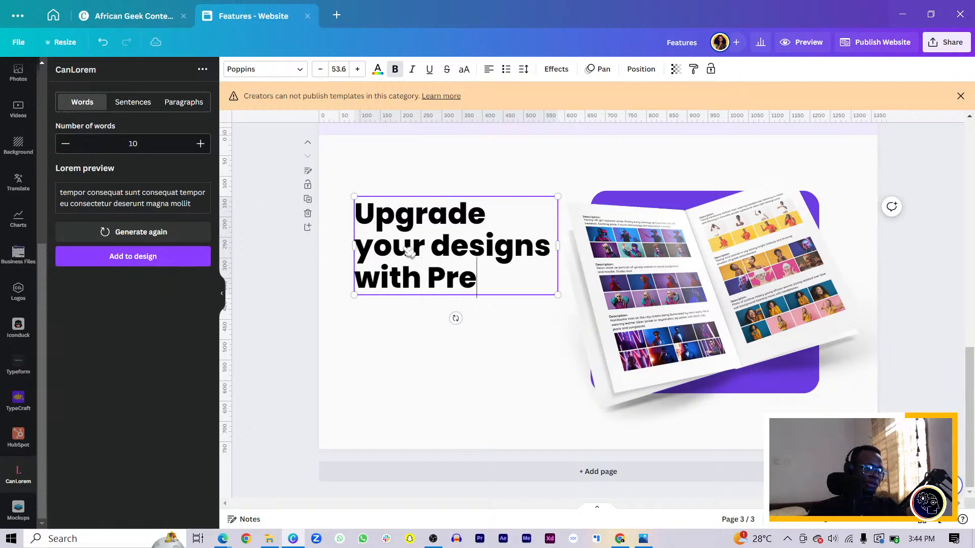
text(mium Ph)
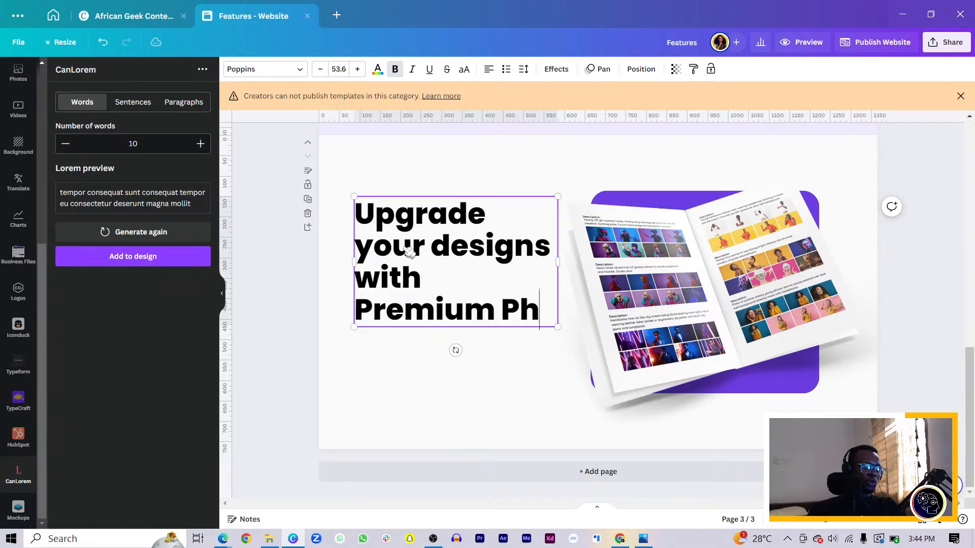
text(otos)
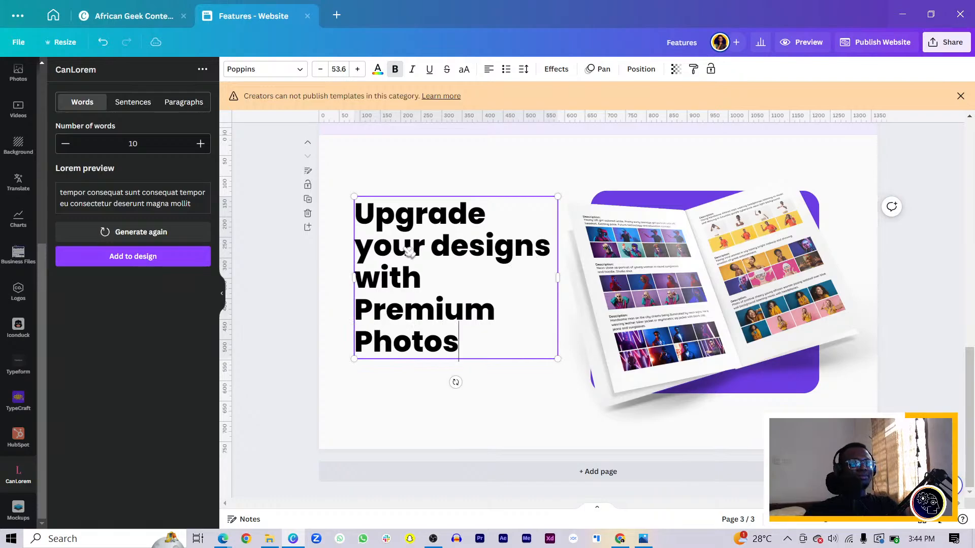
drag(563, 277, 573, 277)
click(518, 385)
Step: Color the words "Premium Photos" in the page 3 headline with the document's purple
drag(457, 286, 359, 281)
click(461, 315)
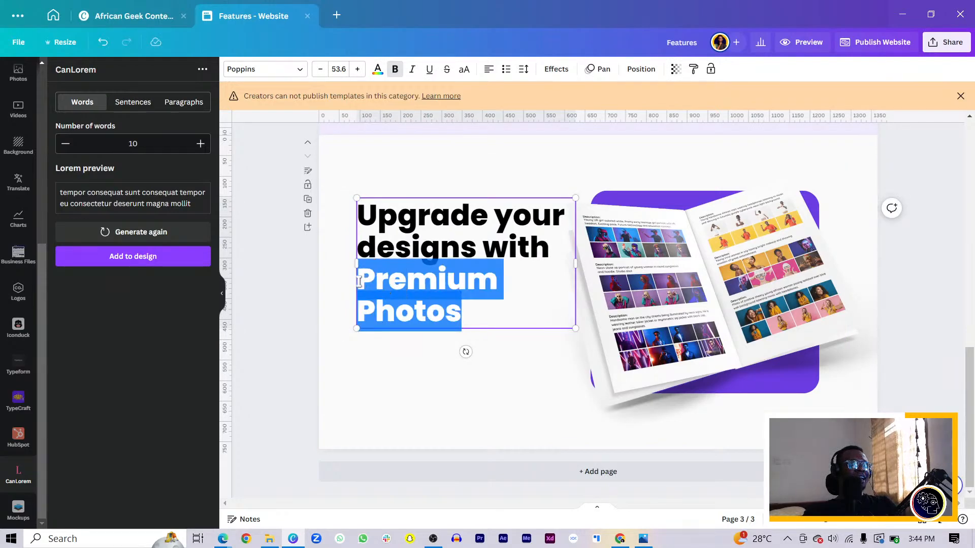
click(378, 70)
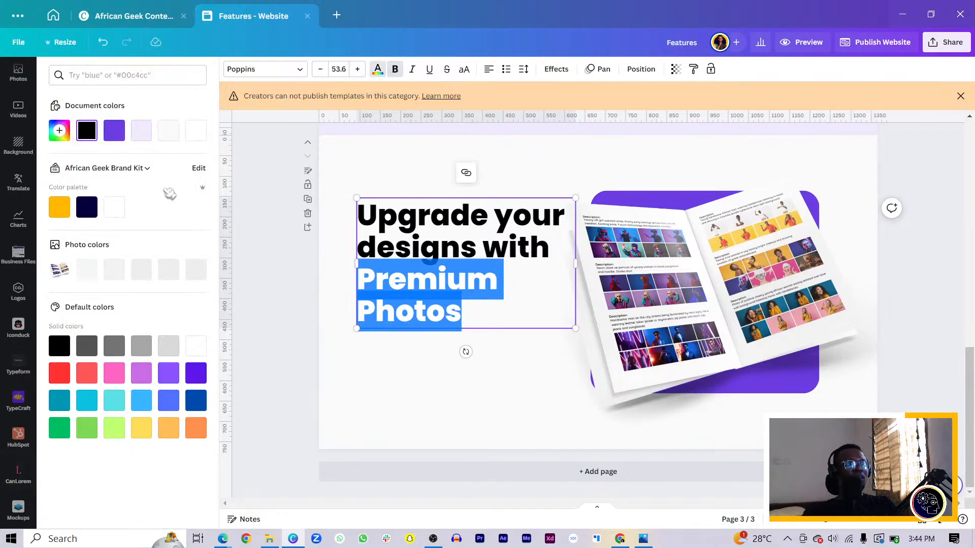
click(114, 131)
click(363, 373)
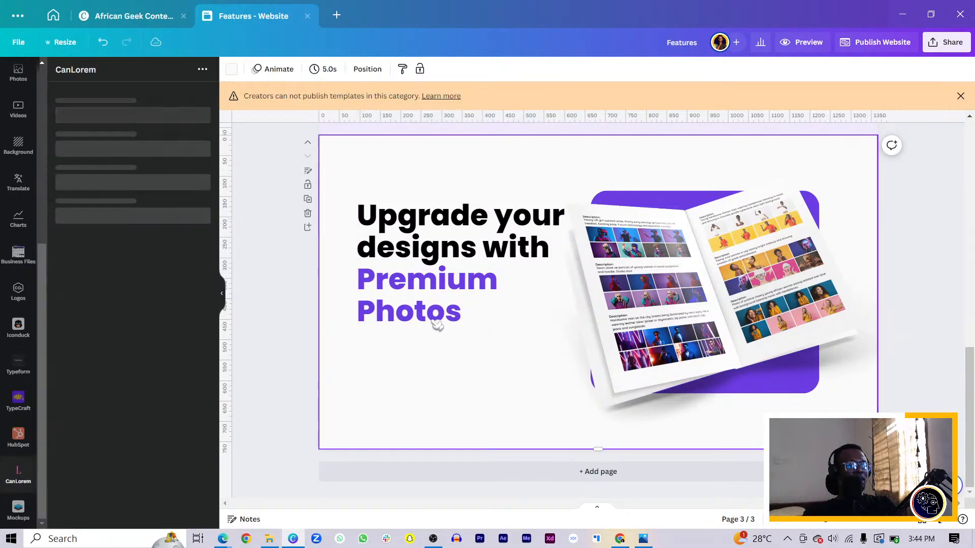
Step: Copy the "Premium Photos" caption from the feature card onto page 3, just below the headline
scroll(516, 281, up, 5)
click(491, 333)
key(ctrl+d)
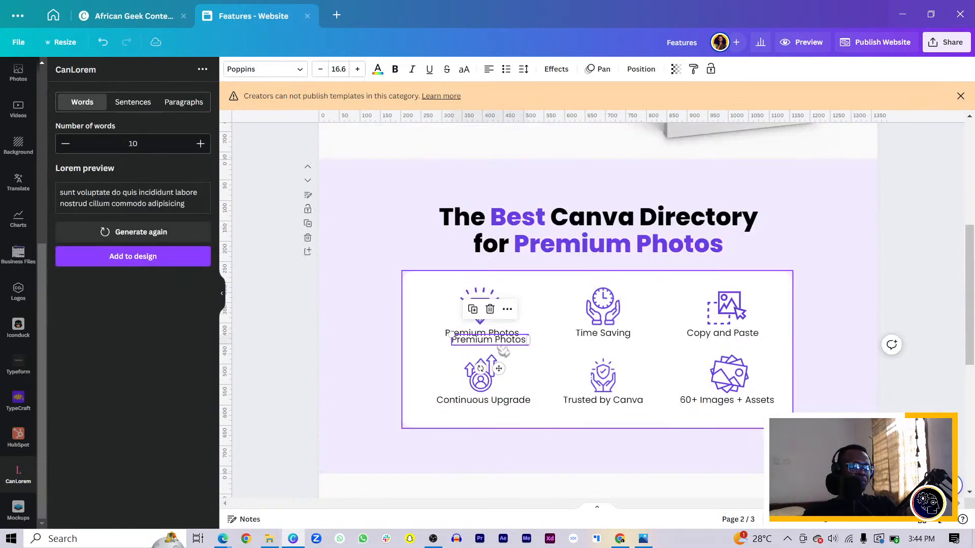
scroll(504, 348, down, 6)
drag(504, 345, 400, 340)
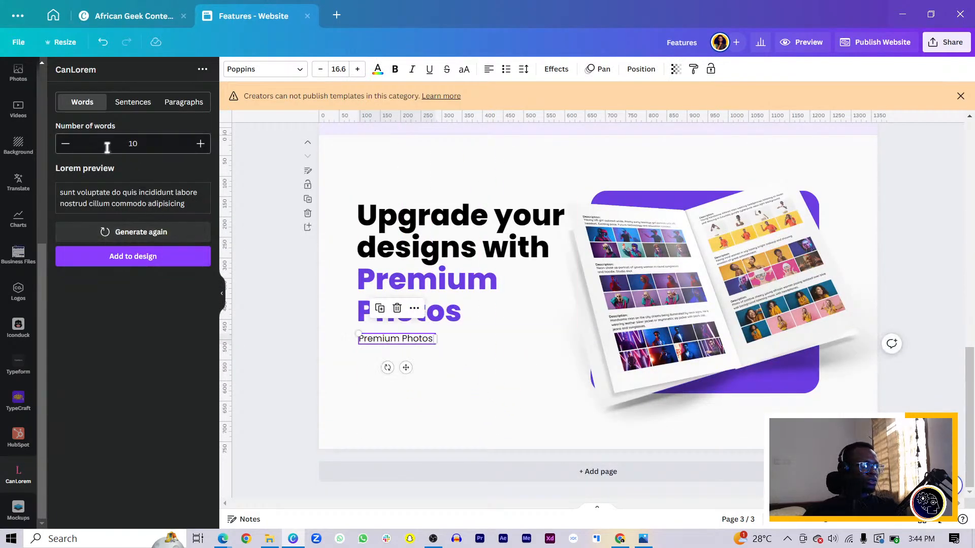
Step: Replace the copied caption with three sentences of CanLorem placeholder text, left-aligned directly beneath the page 3 headline
click(132, 102)
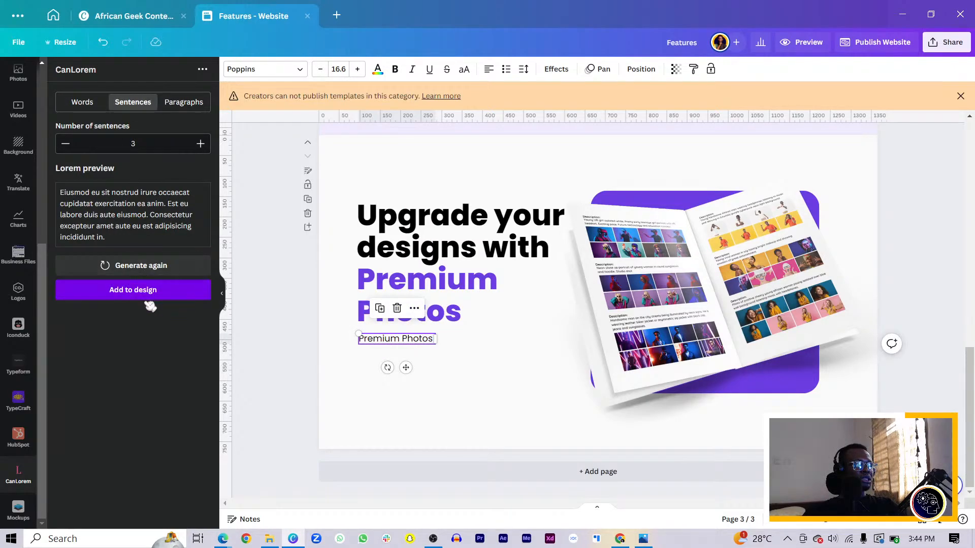
click(142, 294)
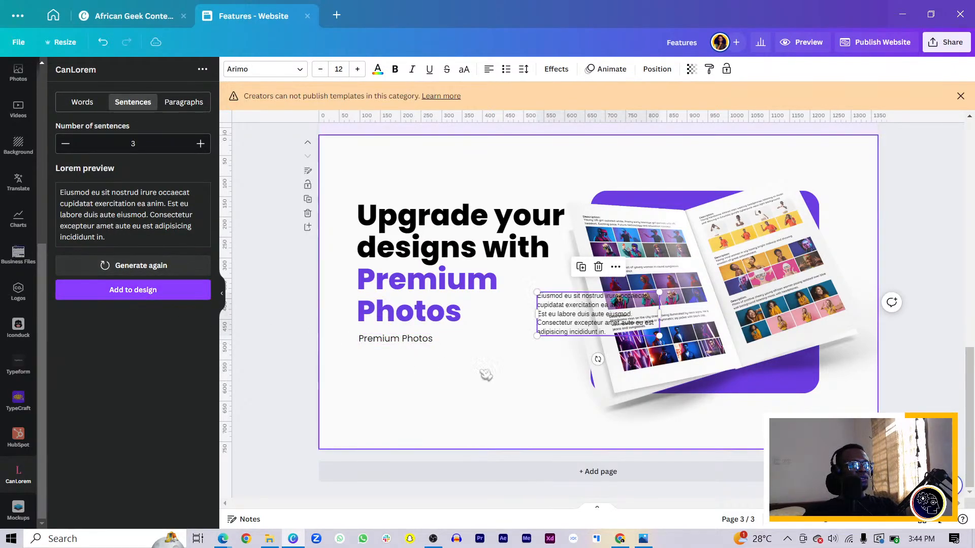
click(367, 339)
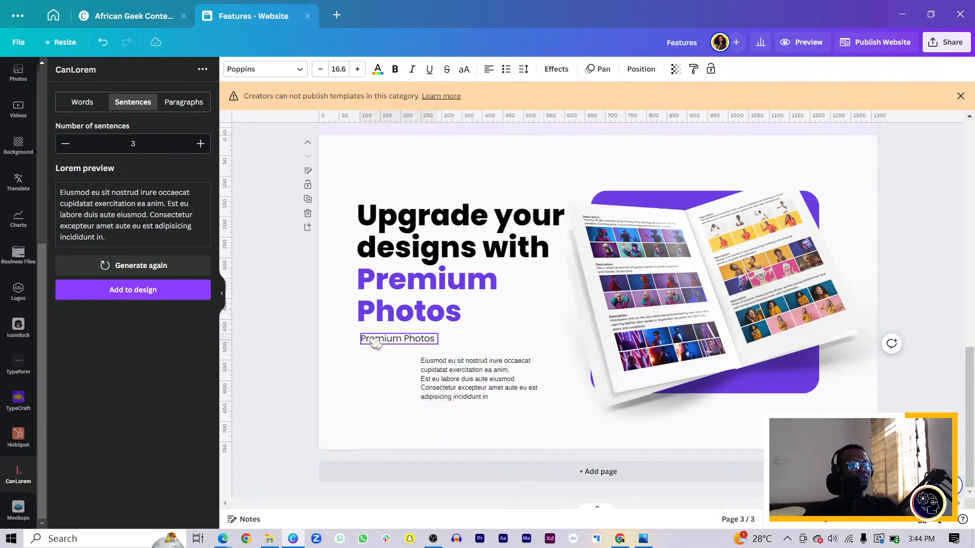
key(Delete)
click(460, 388)
drag(459, 389, 398, 364)
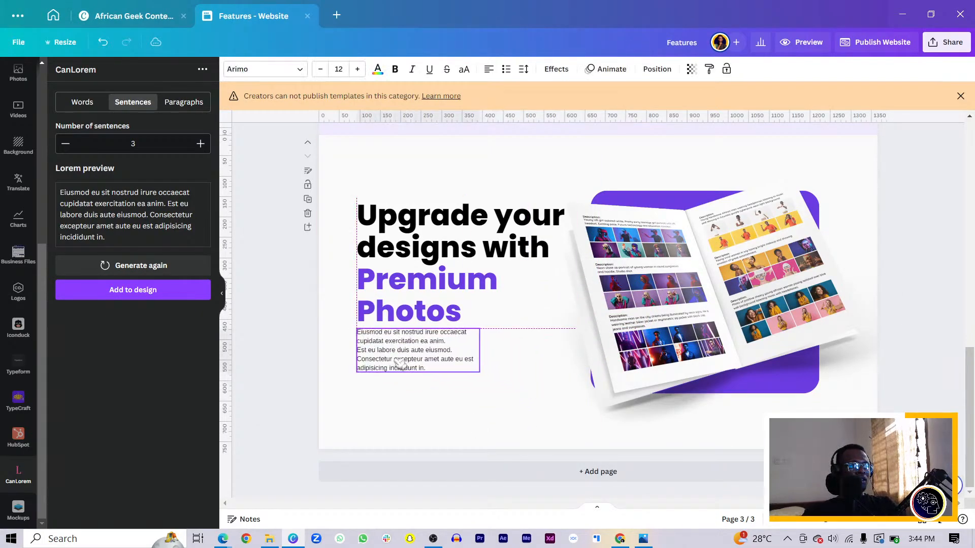
Step: Change the placeholder paragraph's font to Poppins Regular
click(254, 69)
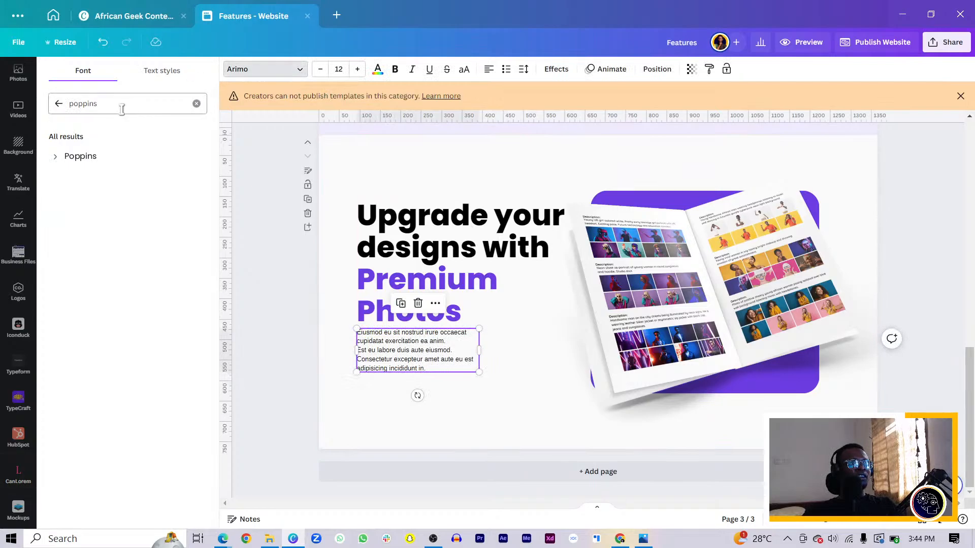
click(59, 157)
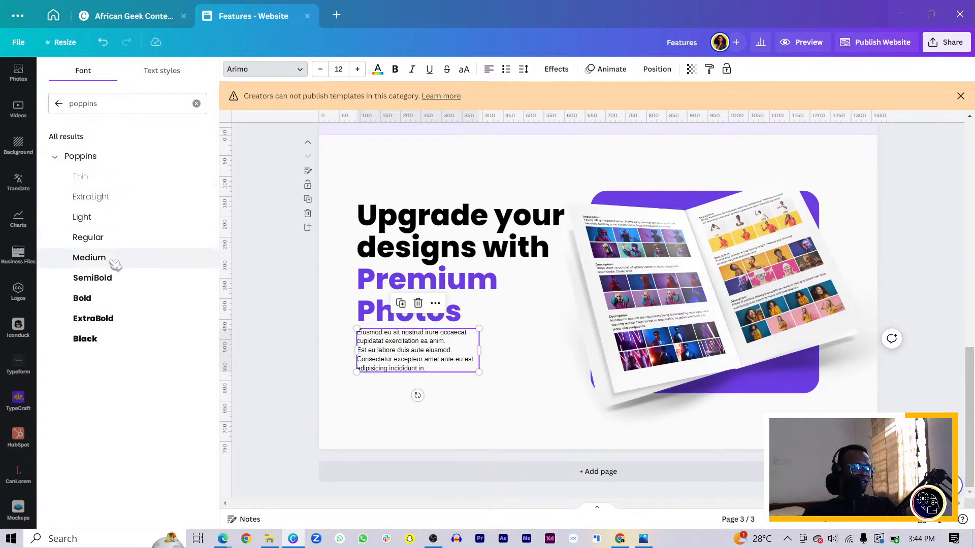
click(113, 241)
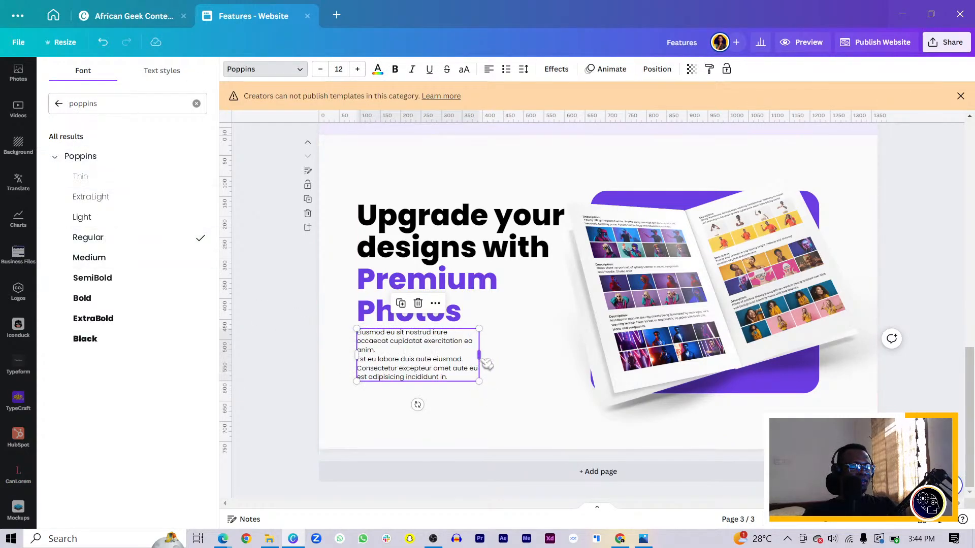
Step: Widen the placeholder paragraph, delete its third sentence, join the first two sentences, and scale the text to about size 14.3
drag(482, 354, 517, 354)
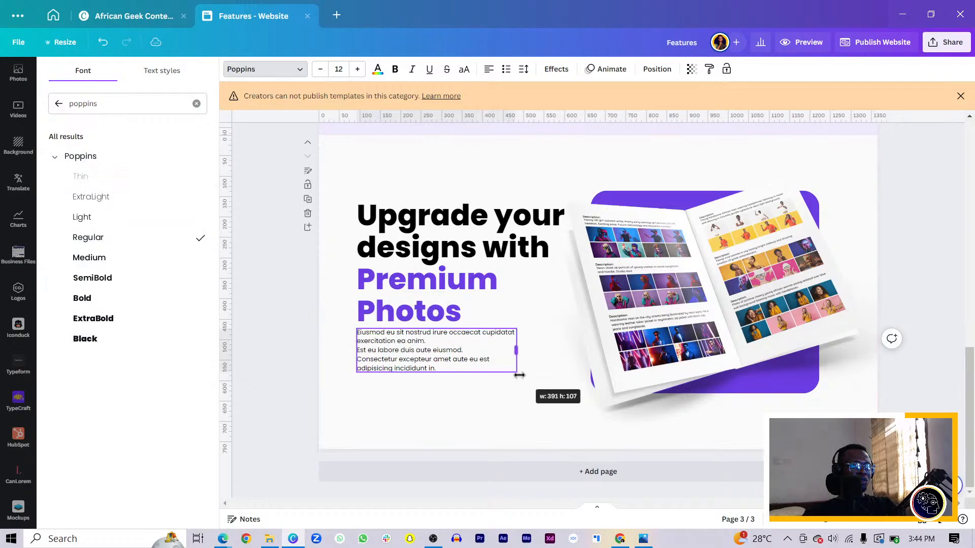
double_click(449, 363)
drag(445, 365, 357, 357)
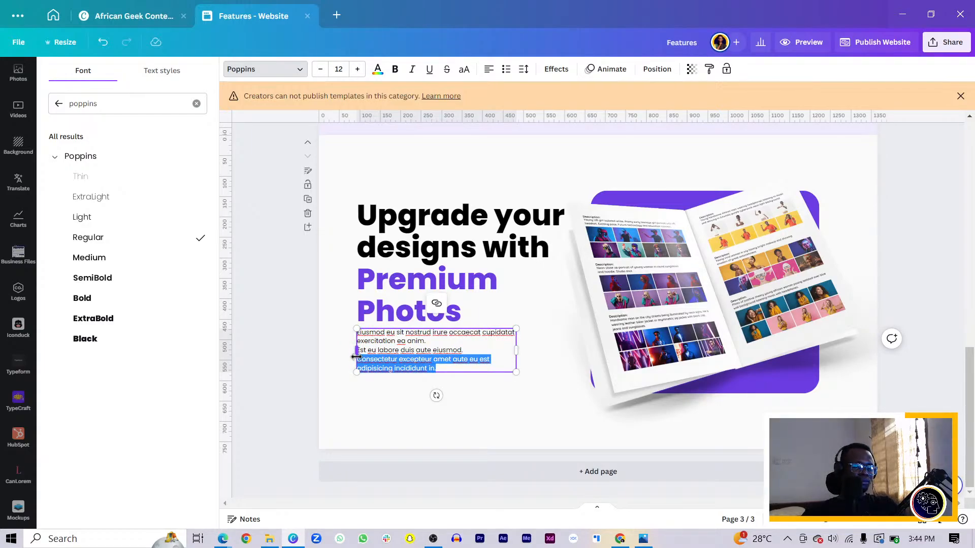
key(BackSpace)
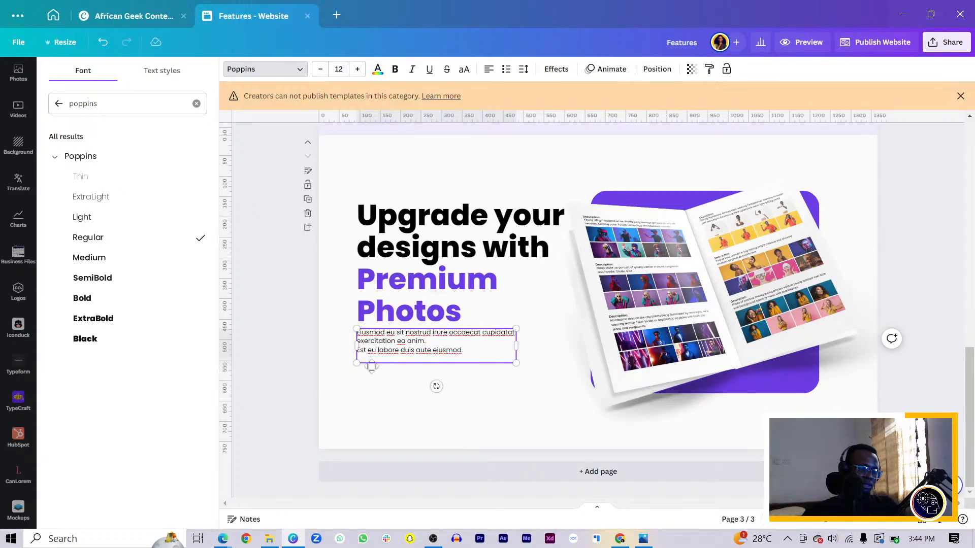
key(BackSpace)
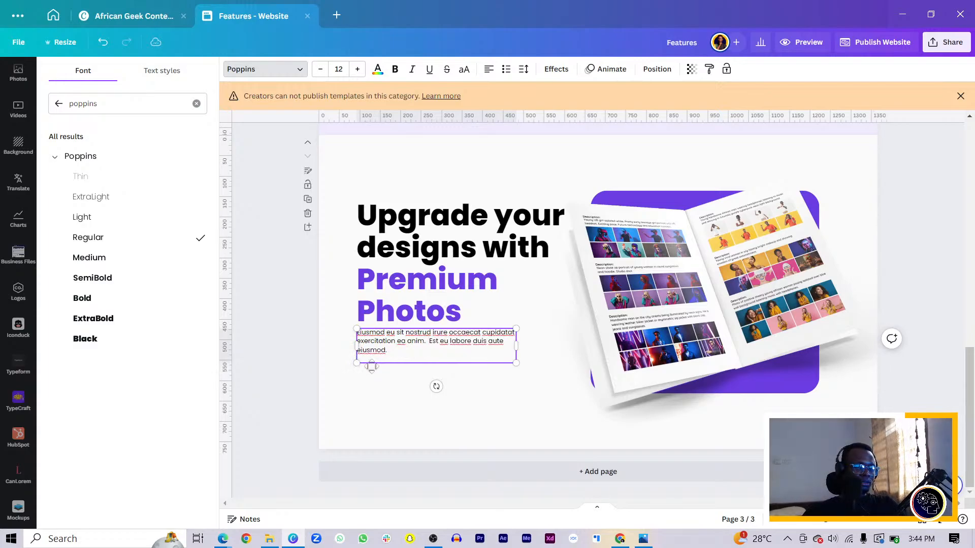
key(BackSpace)
drag(520, 347, 580, 381)
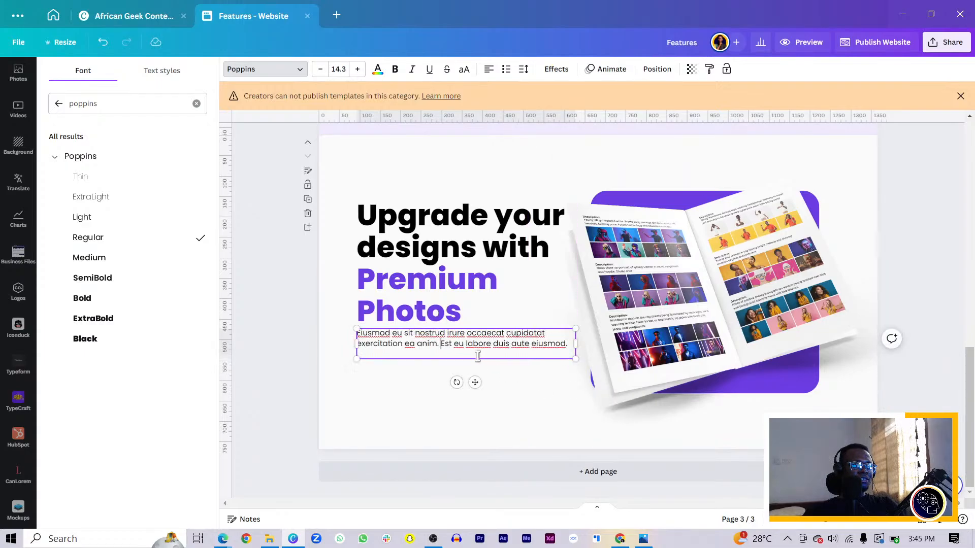
Step: Move the page 3 headline and paragraph together slightly lower on the page
click(424, 393)
drag(346, 259, 391, 356)
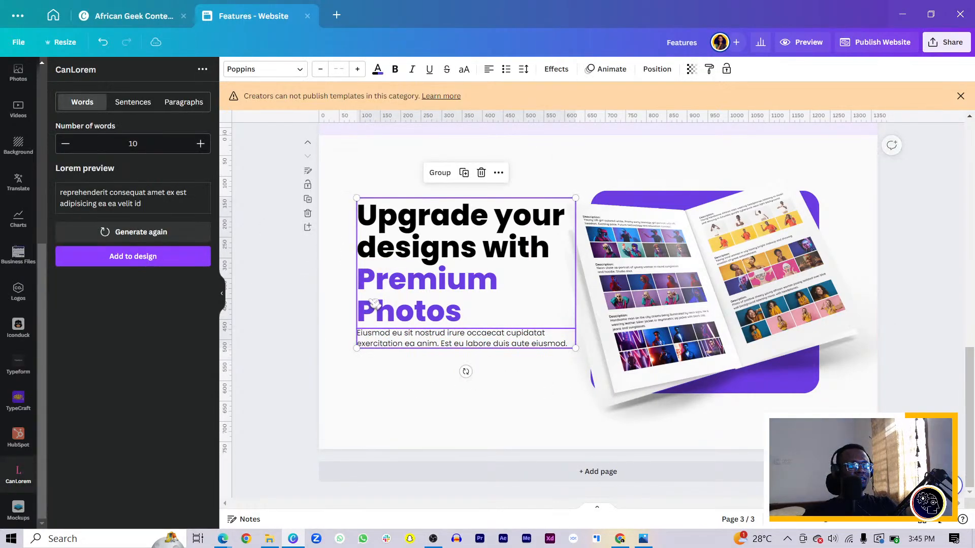
mouse_move(373, 303)
mouse_down()
mouse_move(389, 323)
mouse_move(377, 321)
mouse_up()
drag(751, 445, 730, 333)
key(ctrl+z)
Step: Shift the open-book image and its purple rectangle slightly right together and scale both down a little
drag(425, 424, 750, 382)
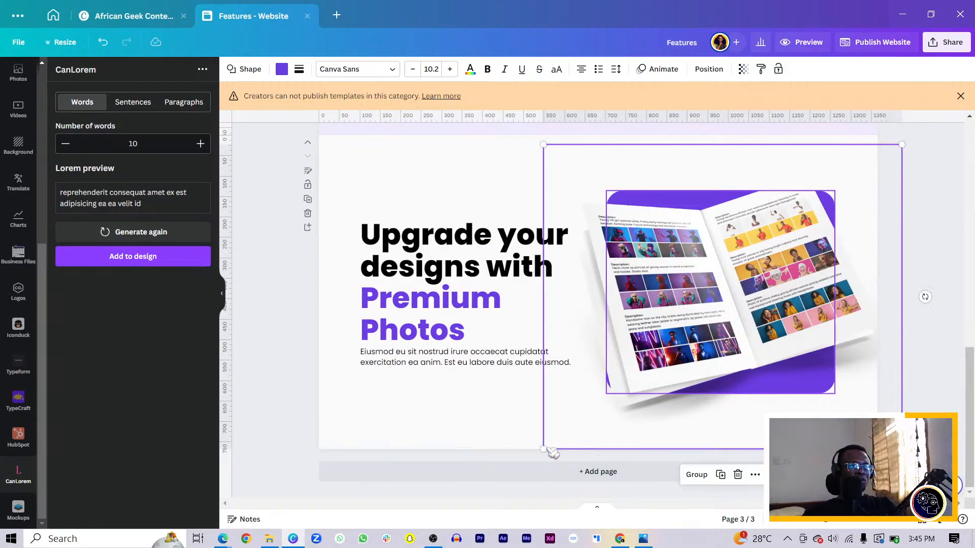
drag(555, 446, 557, 442)
click(422, 433)
Step: Stretch the purple rectangle behind the book past the page's right edge and reduce its height slightly
click(702, 353)
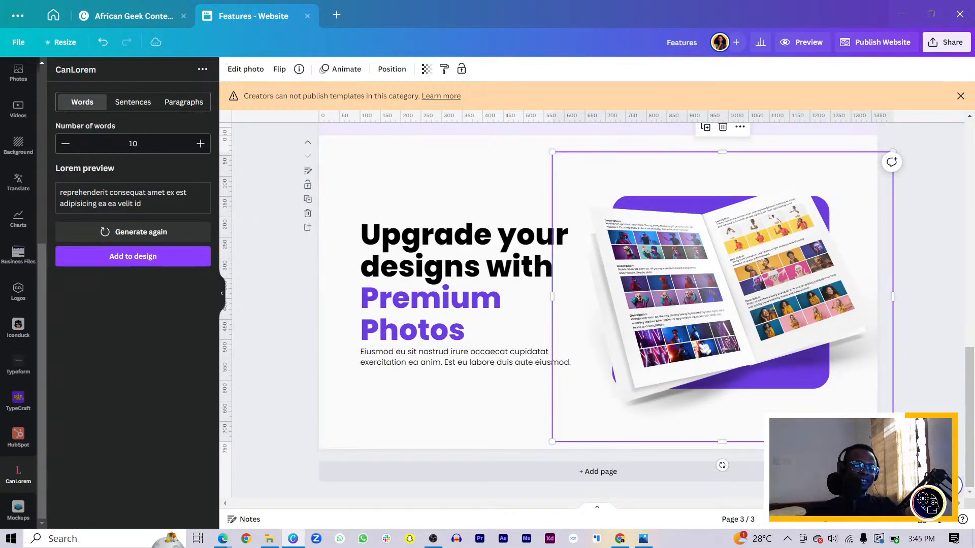
ctrl+click(702, 353)
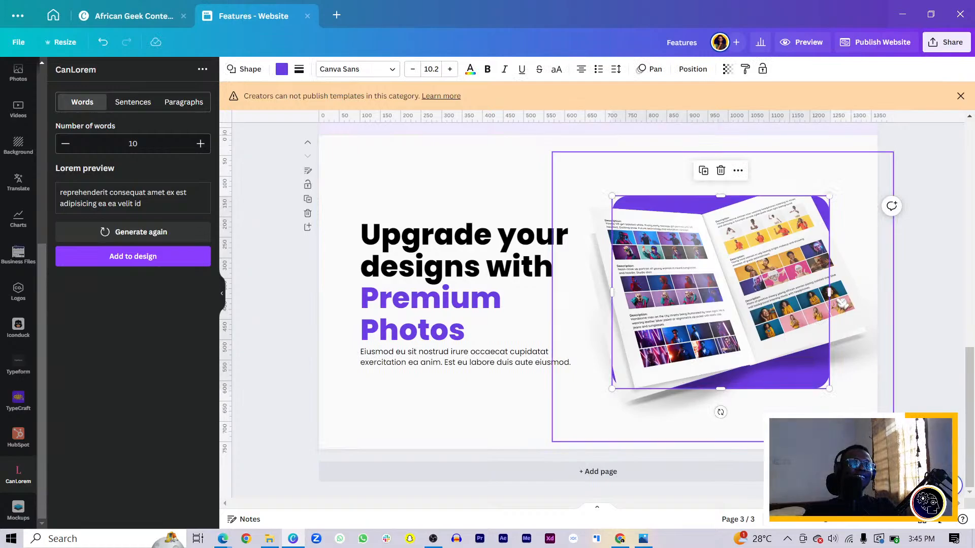
drag(829, 292, 943, 350)
click(520, 389)
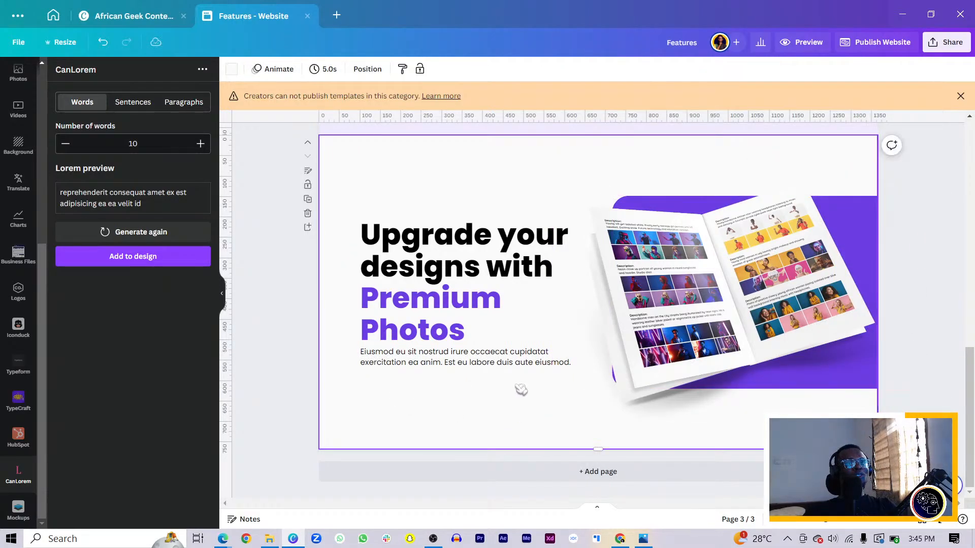
click(717, 315)
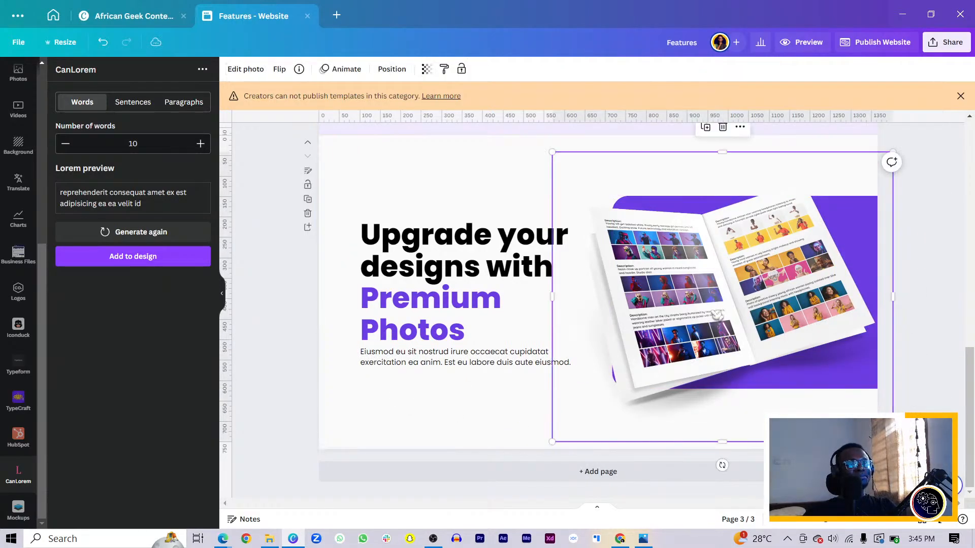
ctrl+click(752, 301)
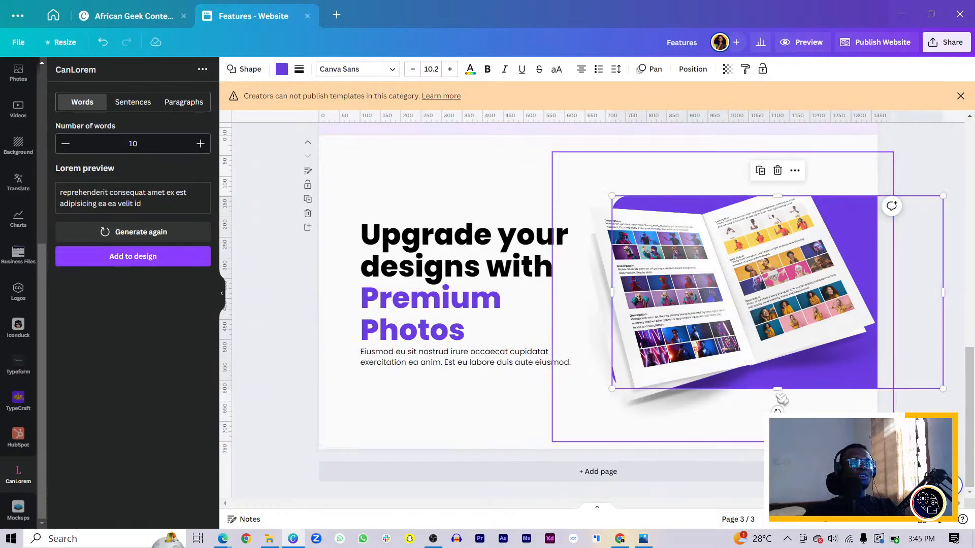
drag(773, 390, 773, 380)
click(407, 405)
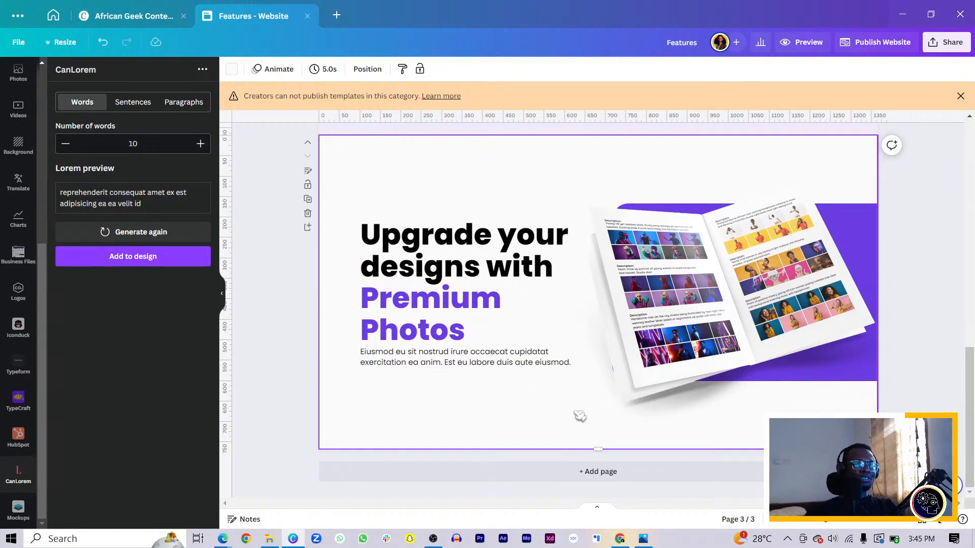
Step: Crop the empty margin above and below the open book in its image frame
click(707, 174)
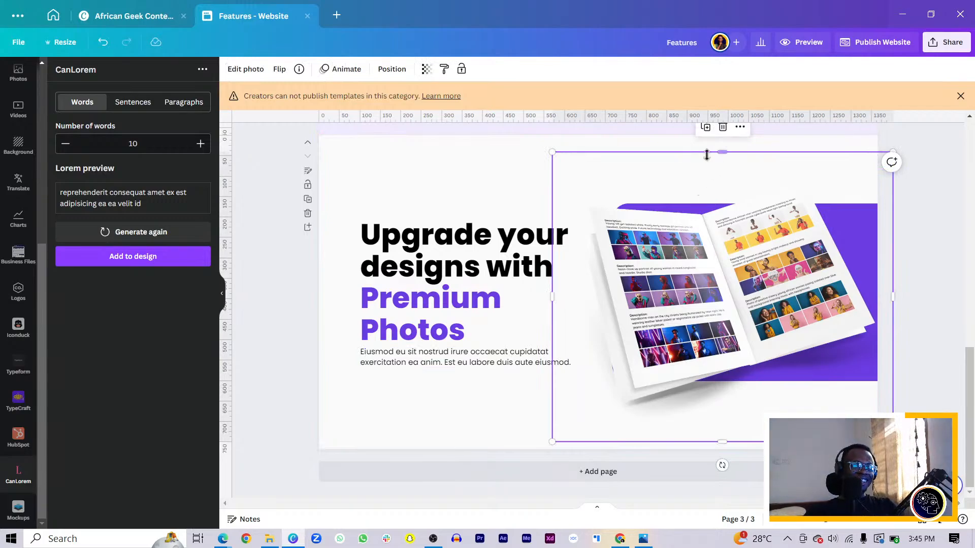
drag(707, 155, 718, 170)
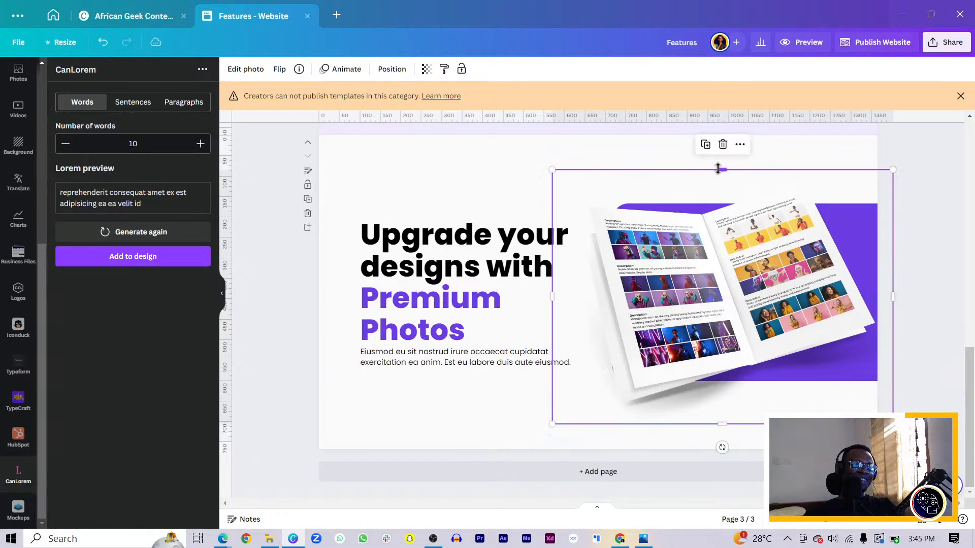
click(681, 146)
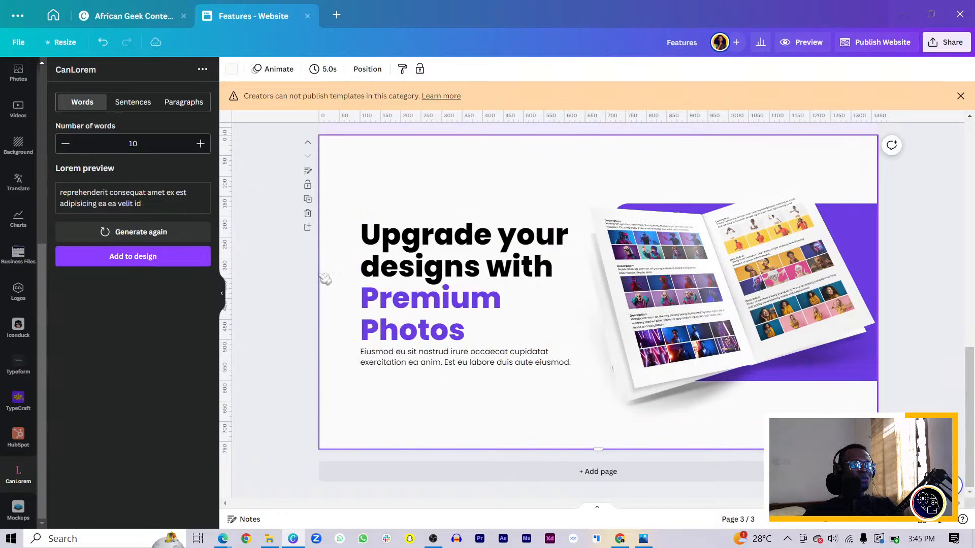
Step: Nudge the page 3 text up and place a copy of page 1's "Purchase Yours" button beneath the paragraph, aligned with its left edge
click(401, 344)
mouse_move(399, 325)
mouse_down()
mouse_move(398, 294)
mouse_move(398, 317)
mouse_up()
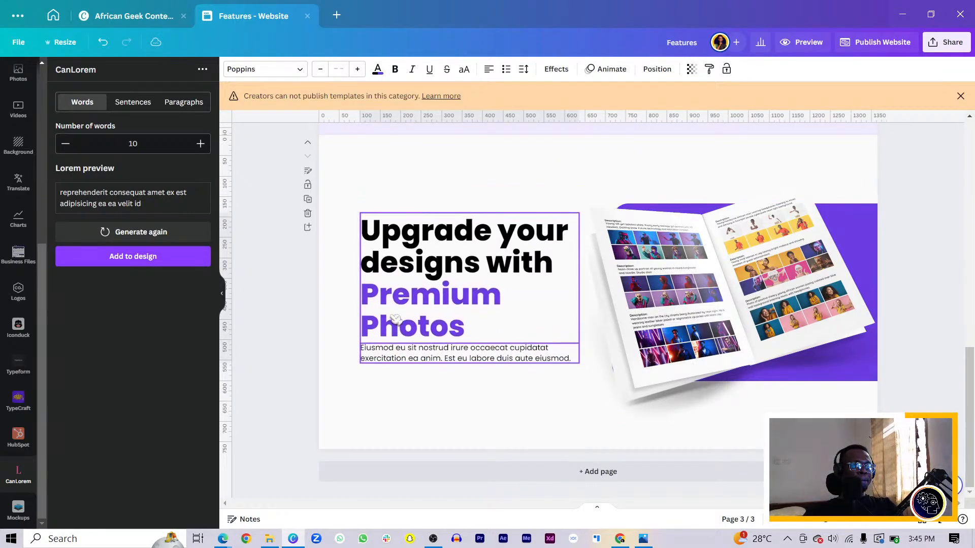
scroll(291, 403, up, 10)
drag(313, 395, 393, 352)
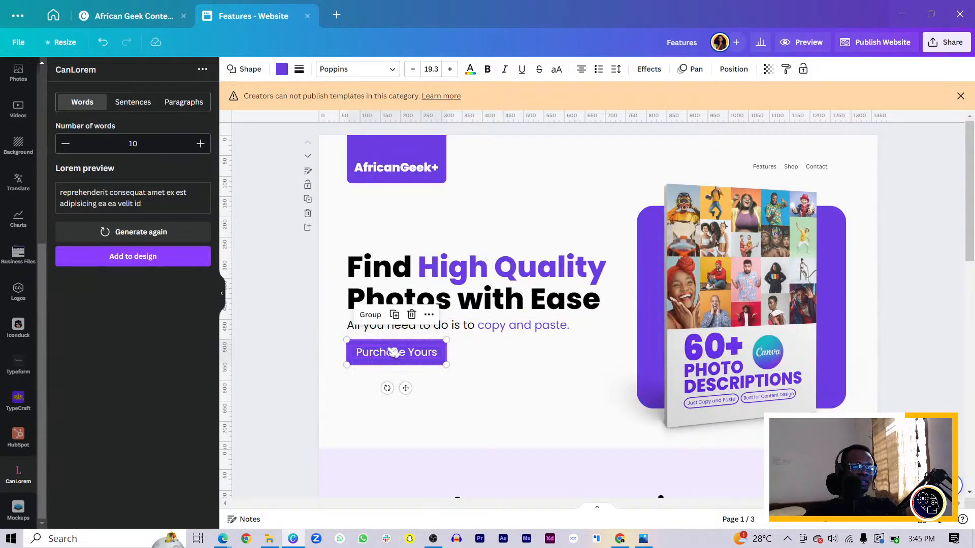
scroll(389, 370, down, 10)
key(ctrl+v)
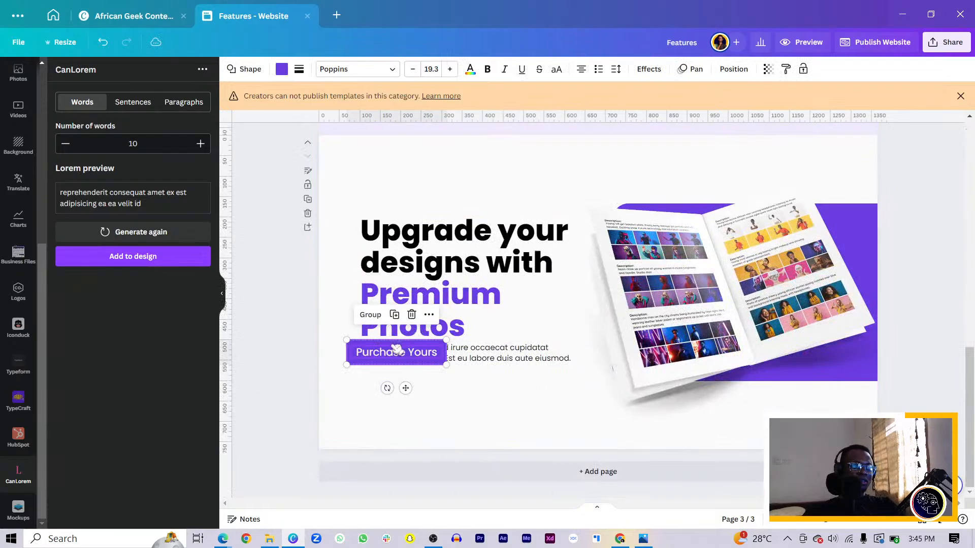
drag(390, 357, 405, 385)
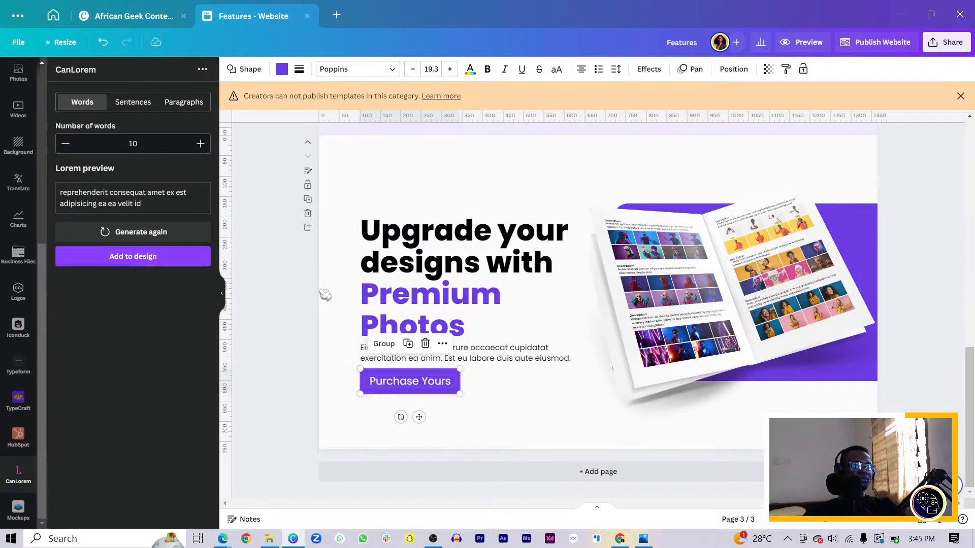
Step: Move the page 3 headline, paragraph and "Purchase Yours" button slightly up together
drag(324, 293, 432, 441)
drag(420, 311, 419, 305)
click(467, 442)
scroll(468, 442, up, 3)
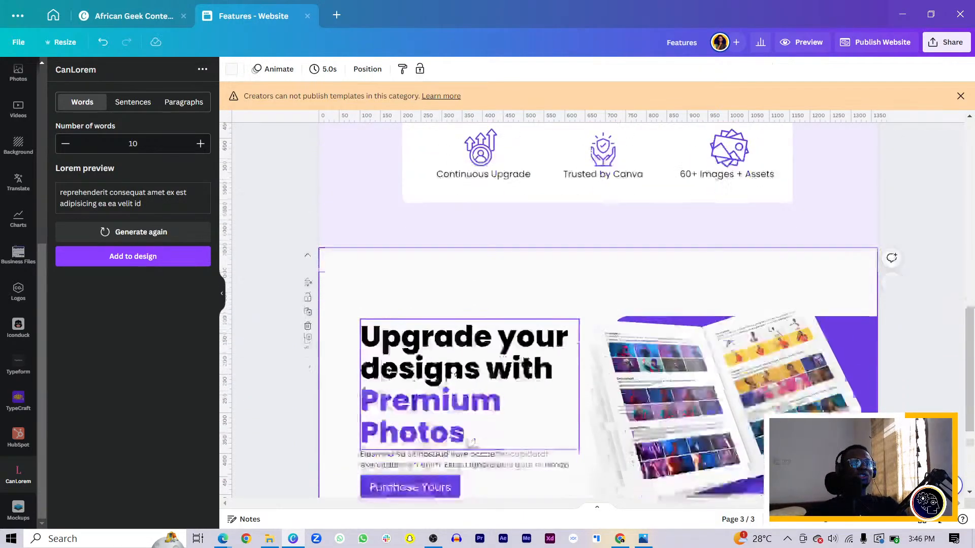
scroll(472, 442, down, 2)
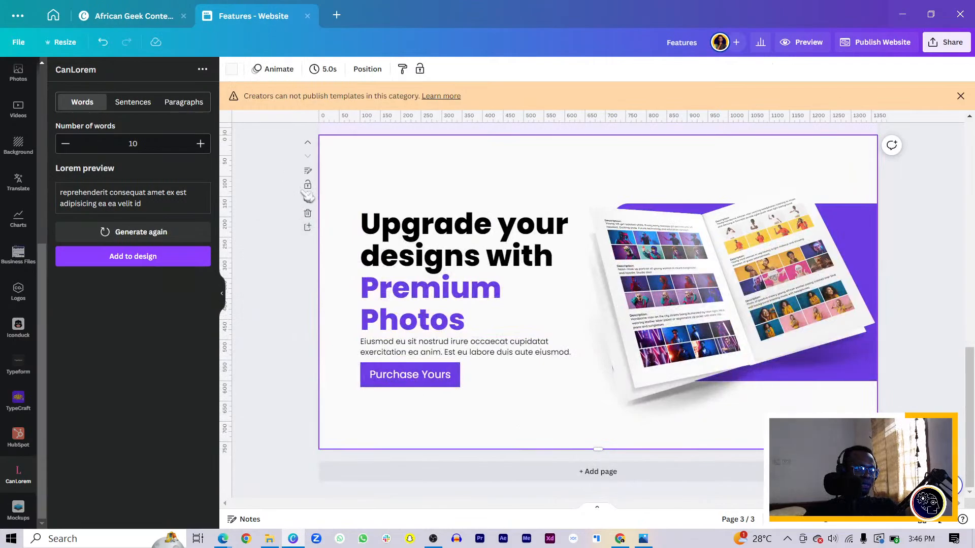
Step: Add a blank page after page 3 and set its background to the document's light lavender
click(308, 228)
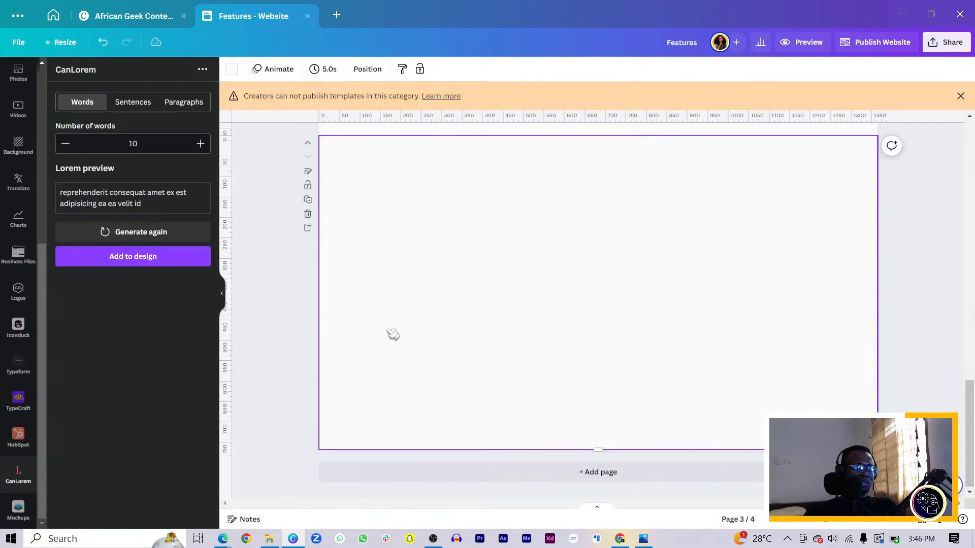
click(232, 70)
click(141, 131)
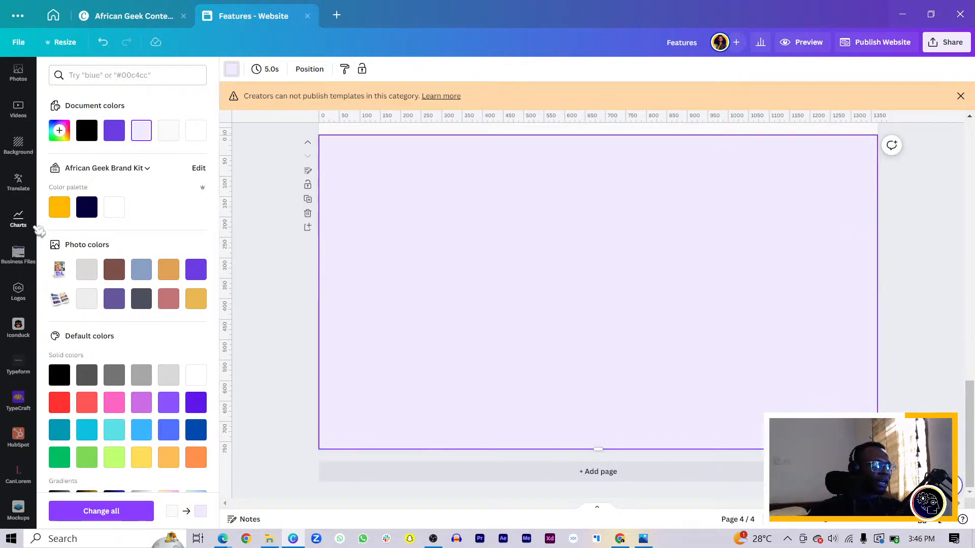
Step: Add the uploaded open-book mockup with the "About this E-book" spread to page 4 and position it in the upper-right area
scroll(20, 127, up, 3)
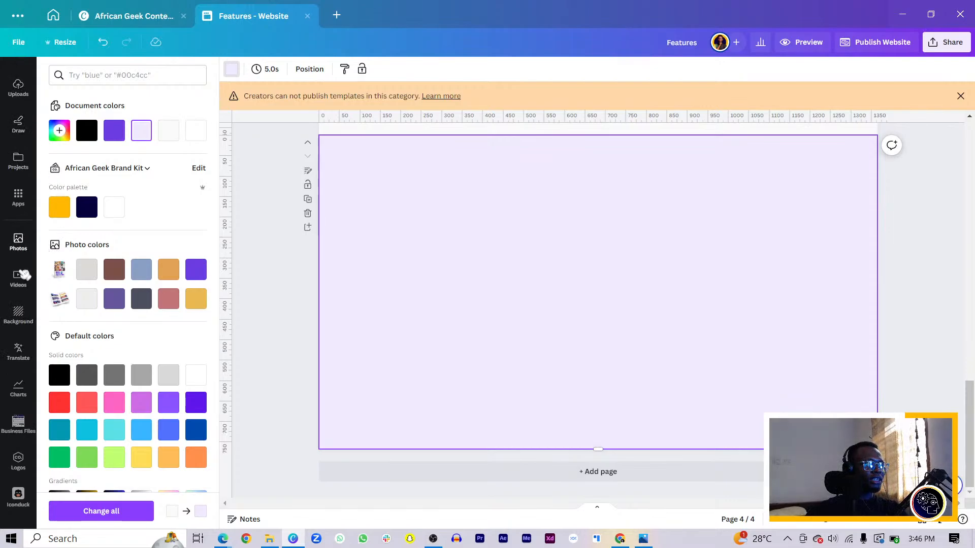
scroll(21, 279, up, 3)
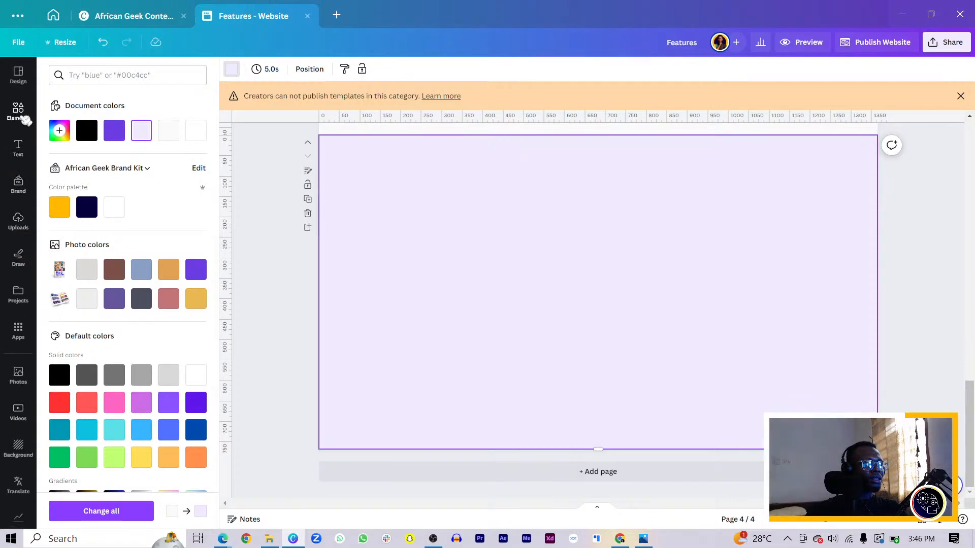
click(18, 221)
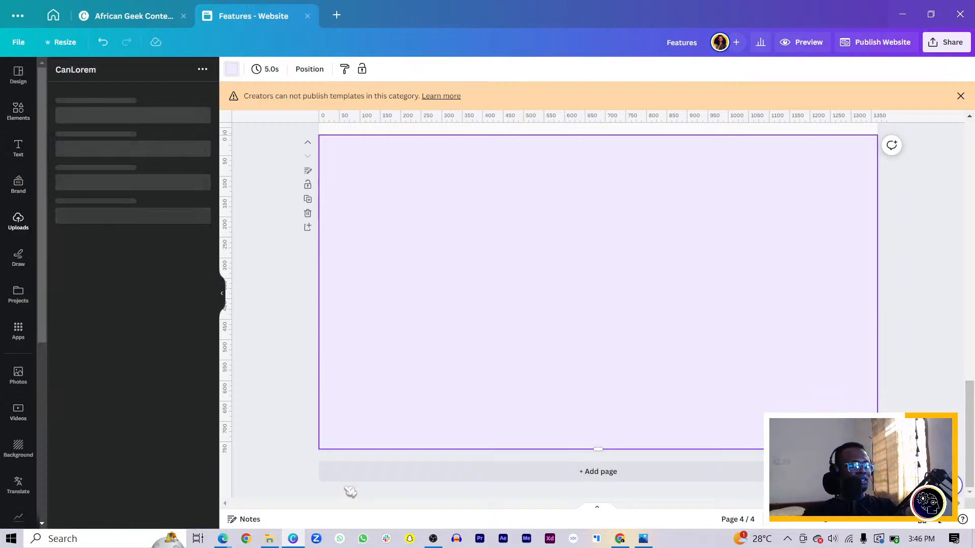
click(165, 294)
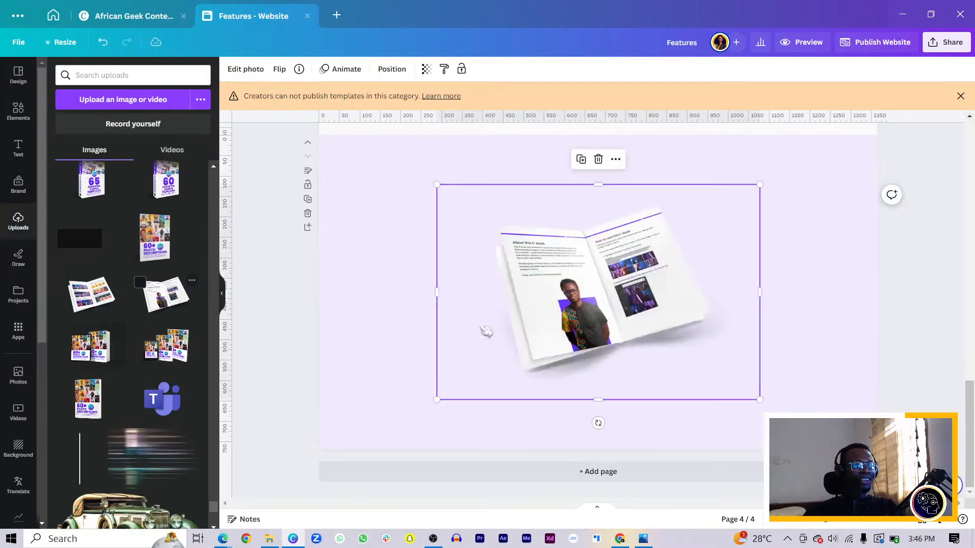
drag(648, 316, 765, 256)
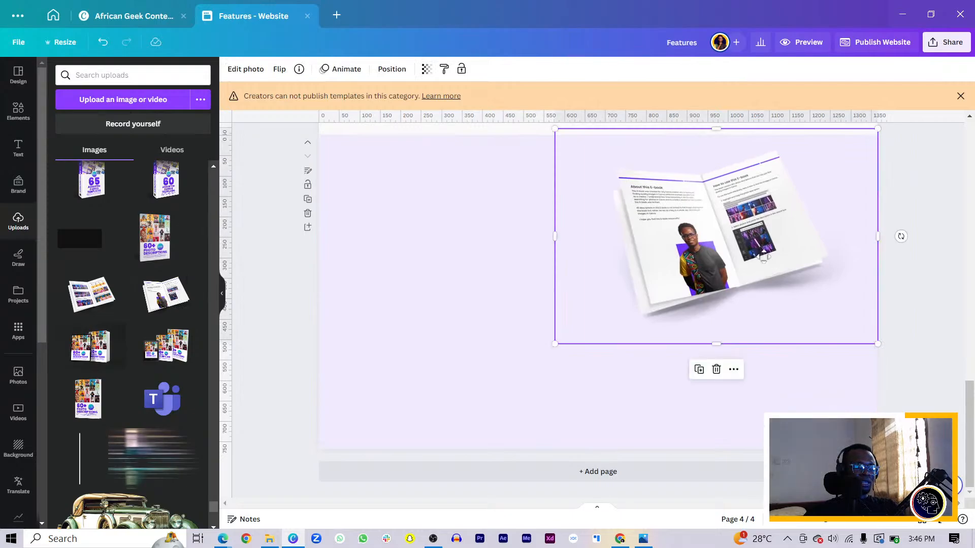
Step: Copy the purple rounded rectangle from page 3 onto page 4 and shrink it to a smaller card near the centre
click(21, 110)
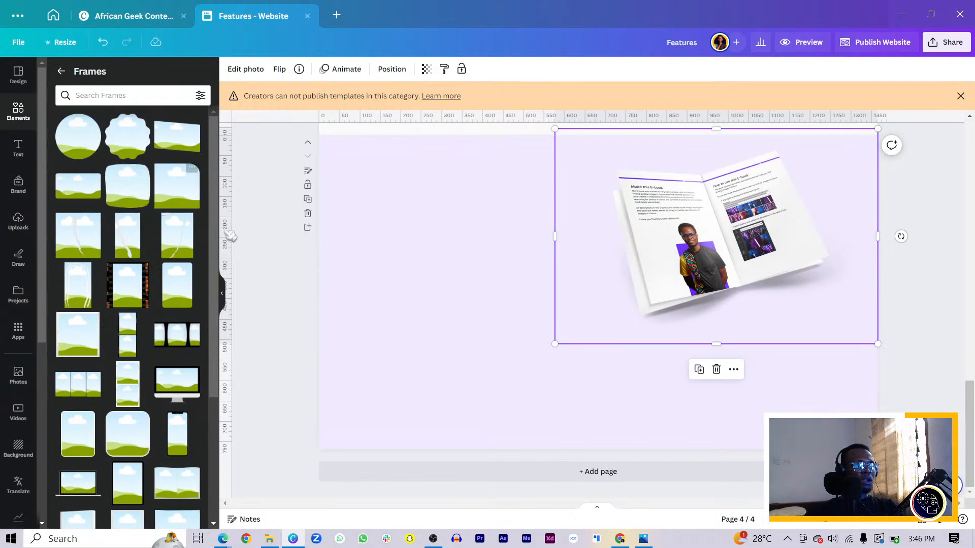
scroll(387, 322, up, 5)
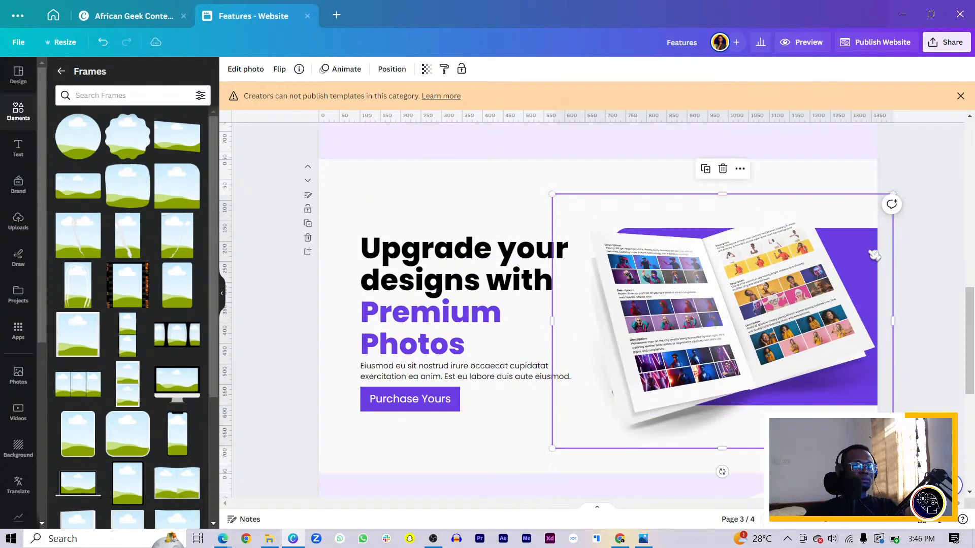
click(874, 254)
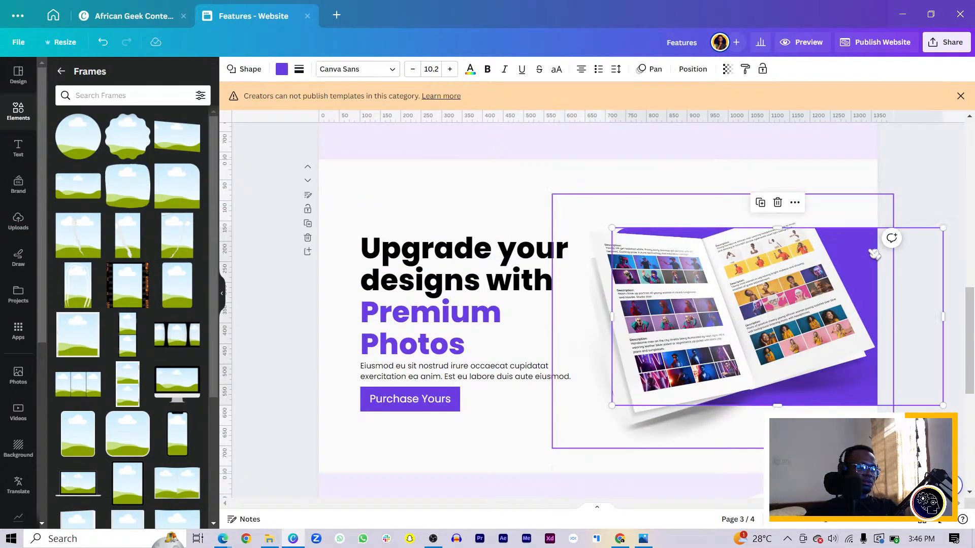
scroll(827, 287, down, 5)
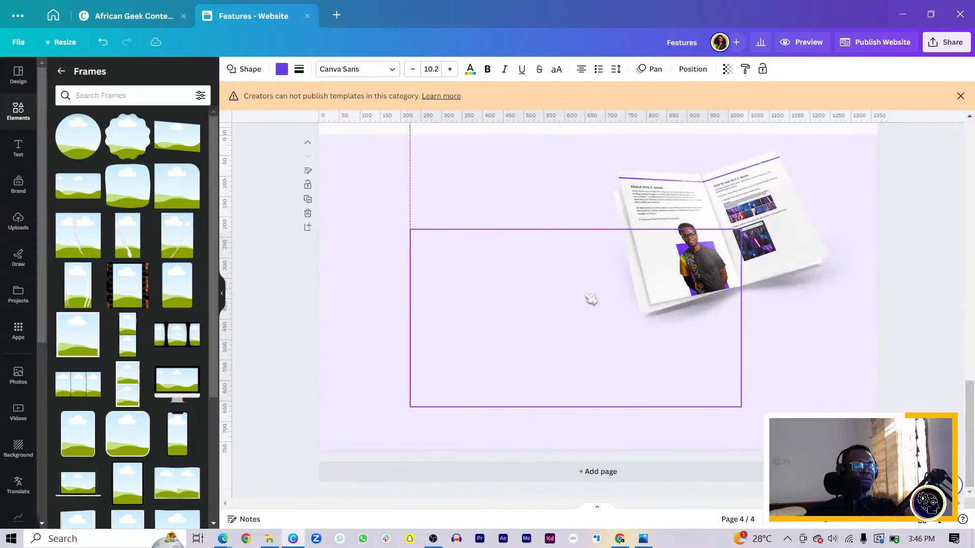
click(592, 299)
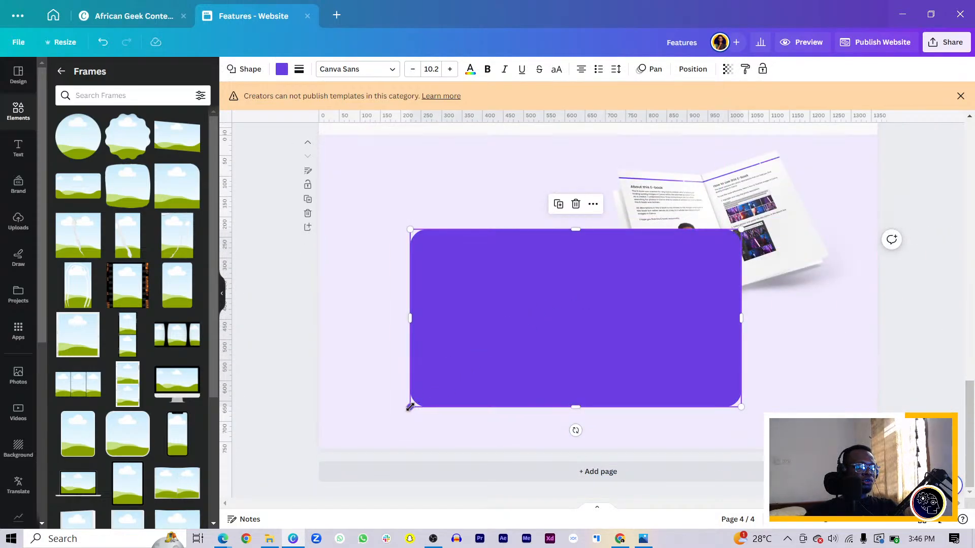
drag(414, 407, 498, 402)
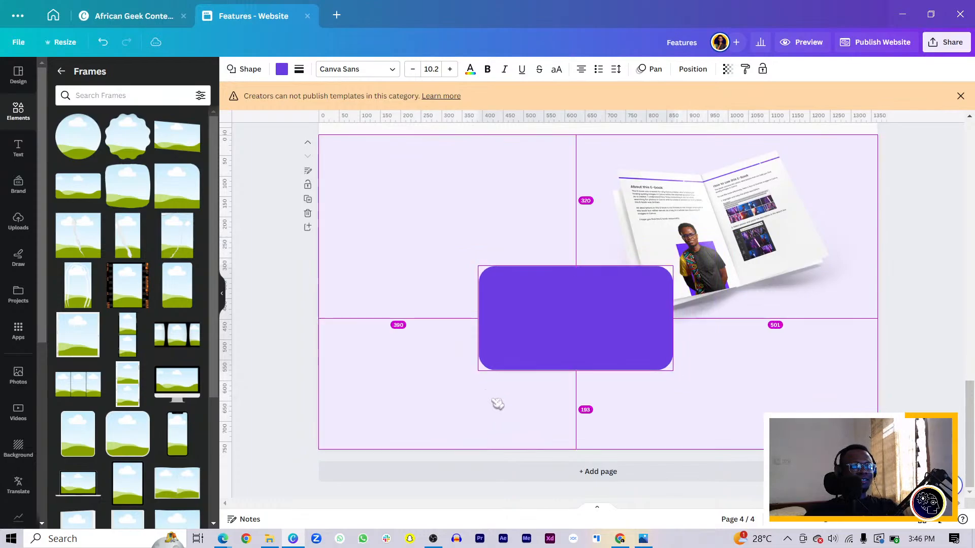
Step: Switch to the browser's YouTube Studio window to check the live stream chat, and return to the website design
mouse_move(223, 538)
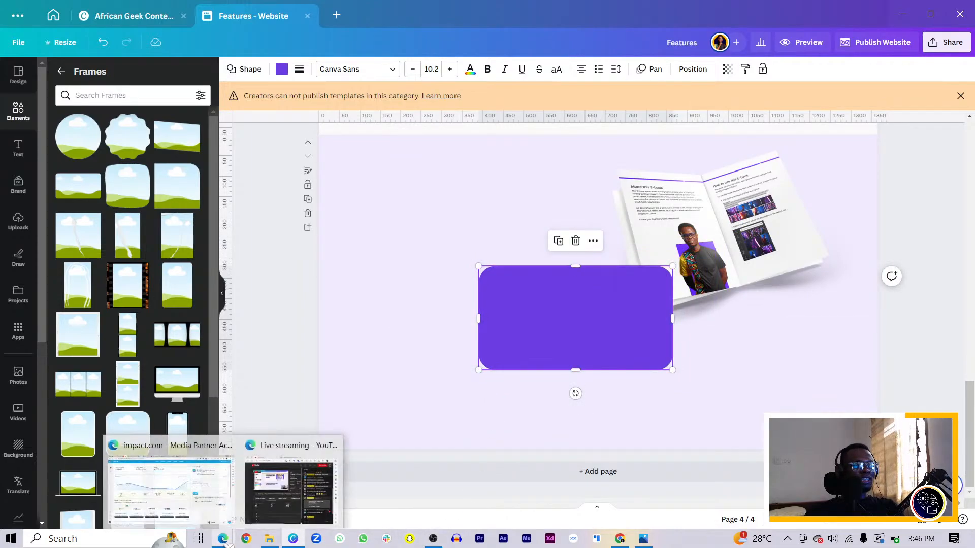
click(323, 495)
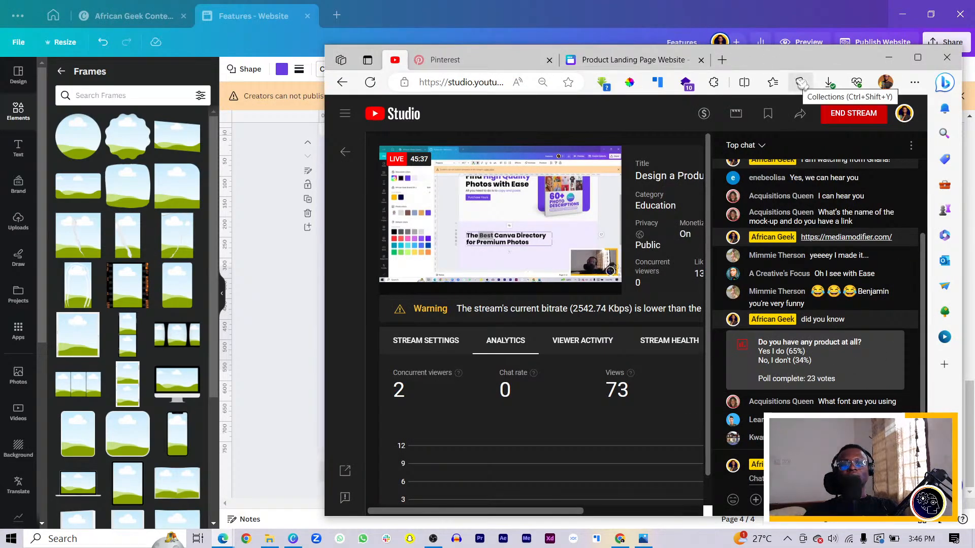
drag(787, 66, 974, 132)
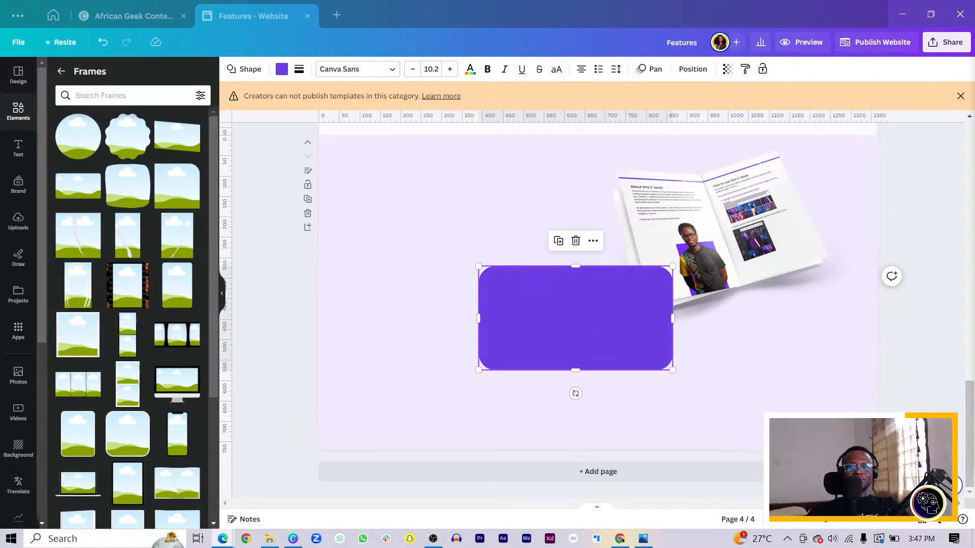
Step: Move the page 4 rectangle over the open-book mockup and change its fill to the document colour #fafafa
drag(576, 320, 706, 239)
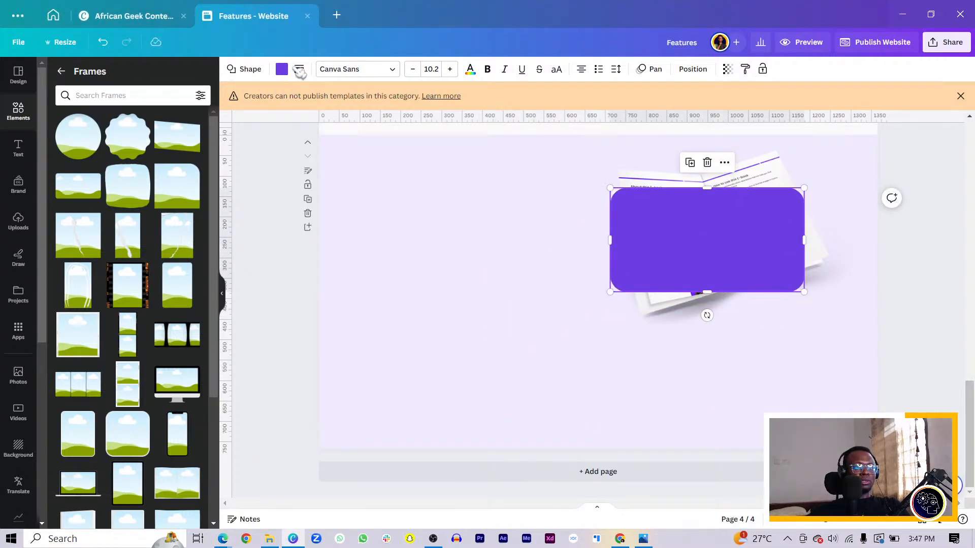
click(280, 70)
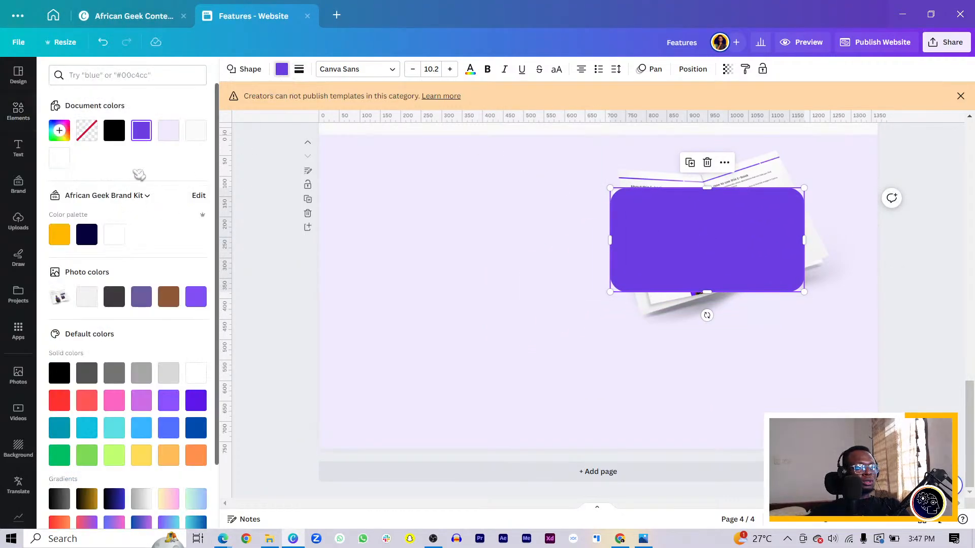
click(197, 132)
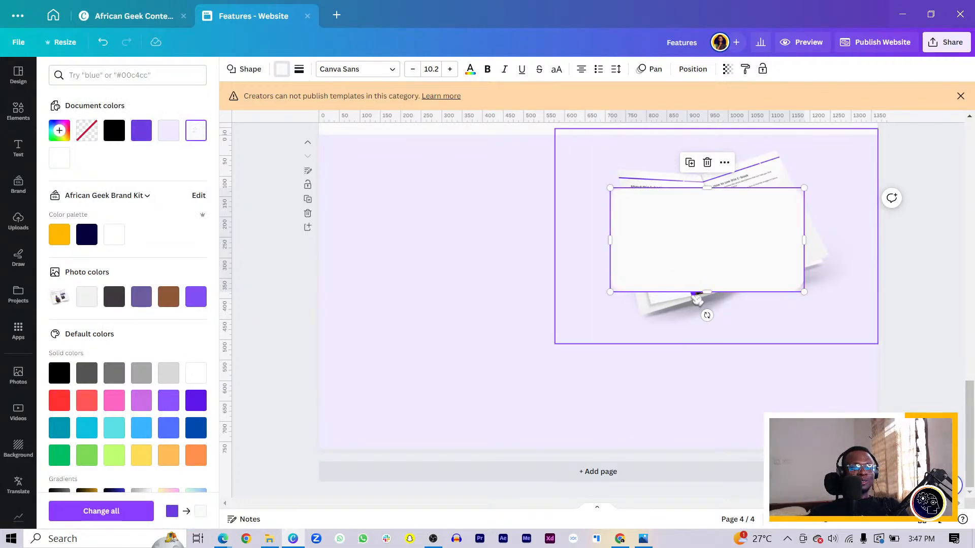
Step: Stretch the off-white rectangle into a taller, wider card, centre it on the book and send it behind the mockup
drag(693, 294, 689, 403)
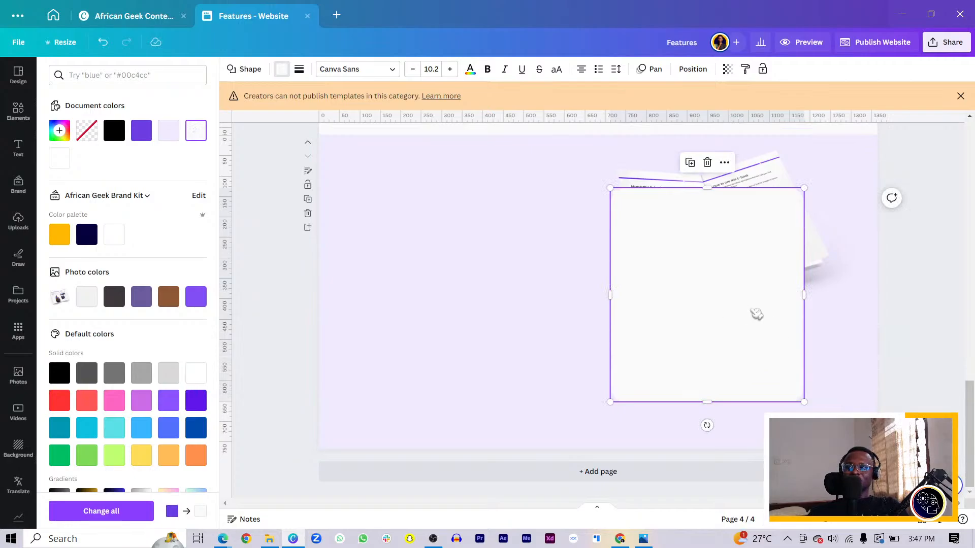
drag(801, 291, 836, 289)
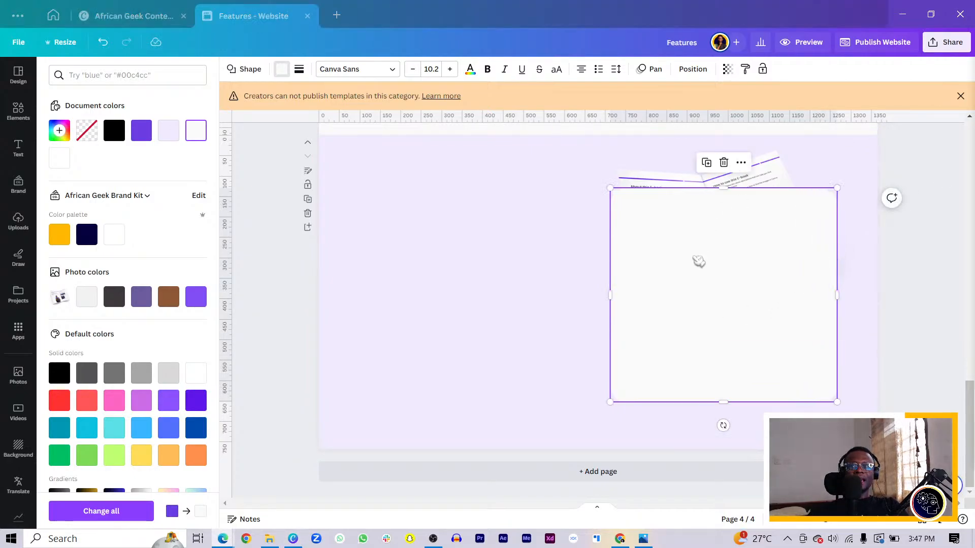
drag(672, 251, 715, 254)
key(ctrl+bracketleft)
click(763, 170)
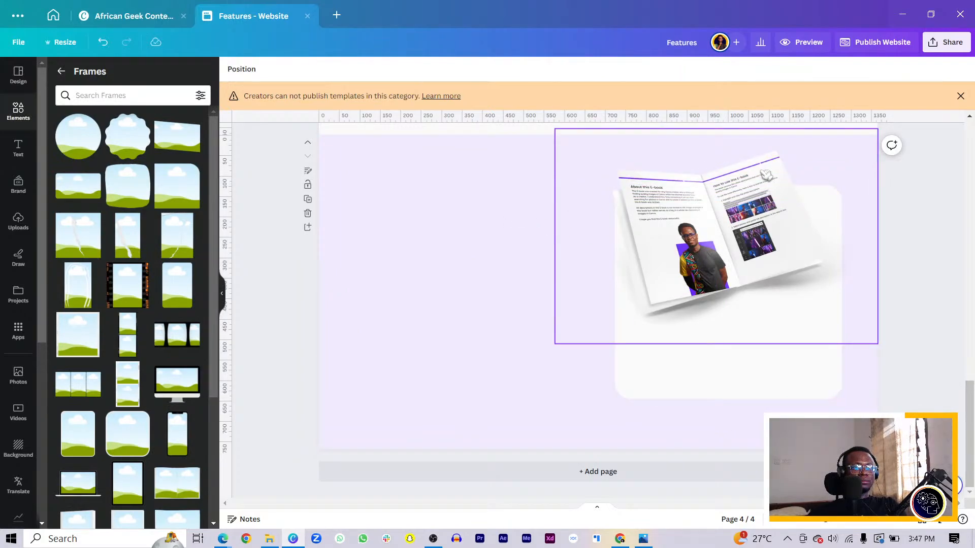
Step: Enlarge the open-book mockup on page 4 and reposition it centrally over the off-white card
drag(726, 192, 741, 255)
drag(568, 192, 475, 129)
drag(662, 264, 704, 291)
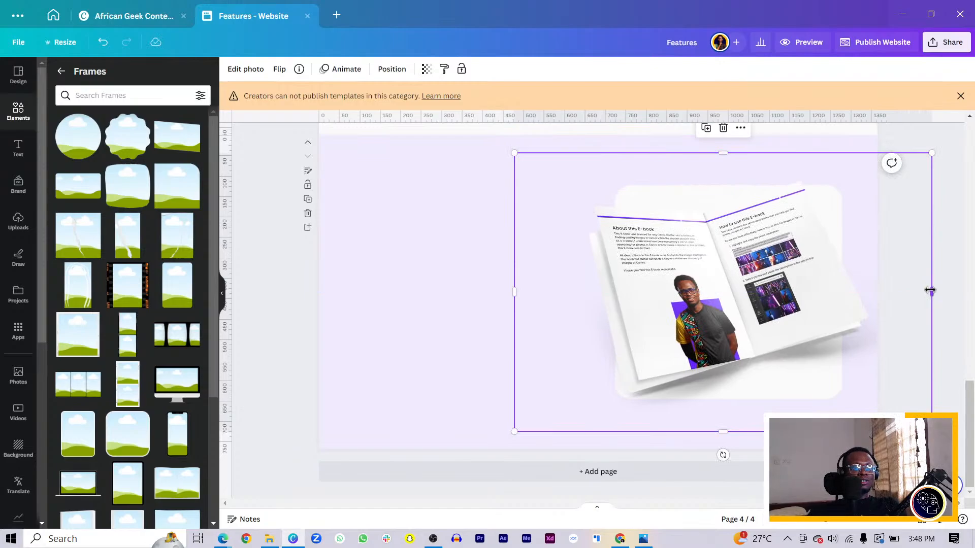
Step: Crop the mockup's right side to the card's right edge and enlarge the mockup slightly from its upper-left corner
drag(930, 290, 840, 281)
click(919, 310)
click(617, 260)
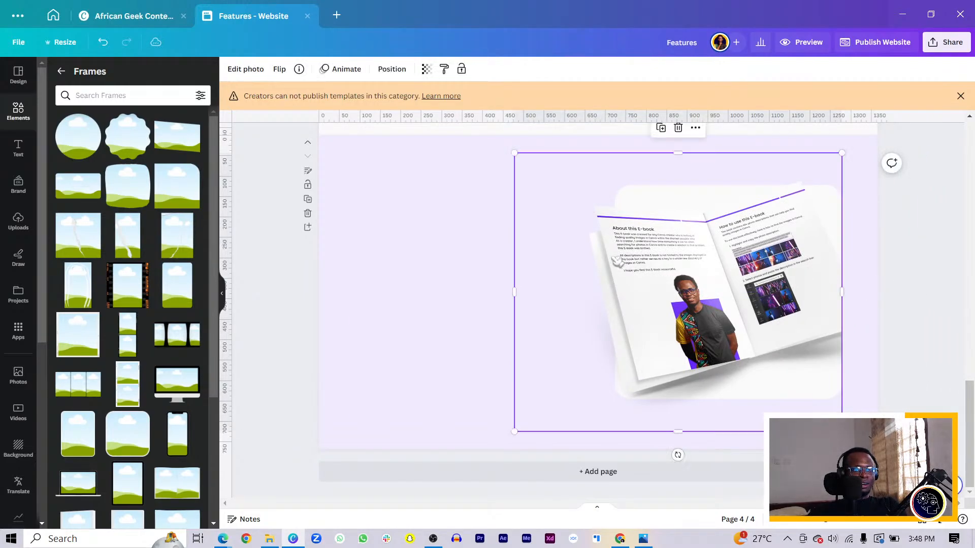
drag(514, 153, 490, 133)
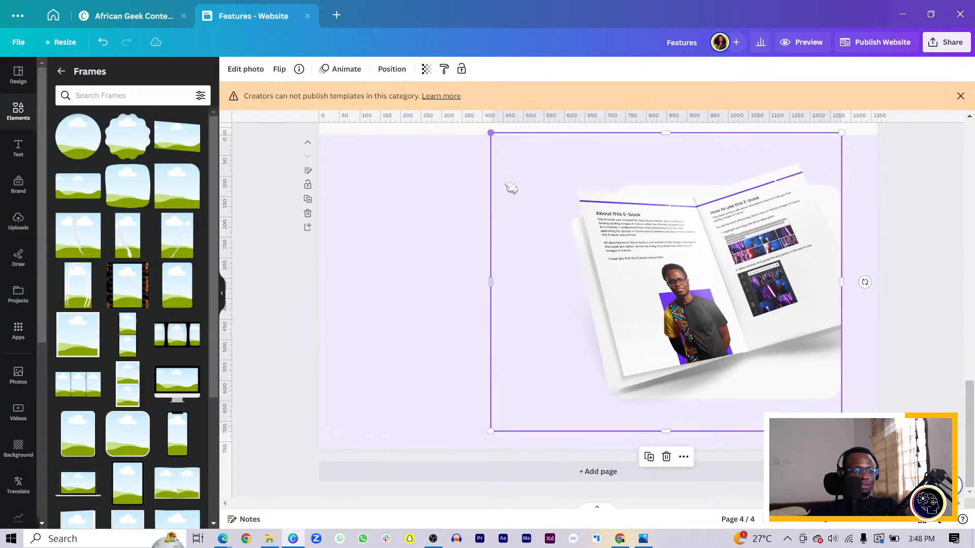
drag(491, 278, 615, 279)
click(502, 312)
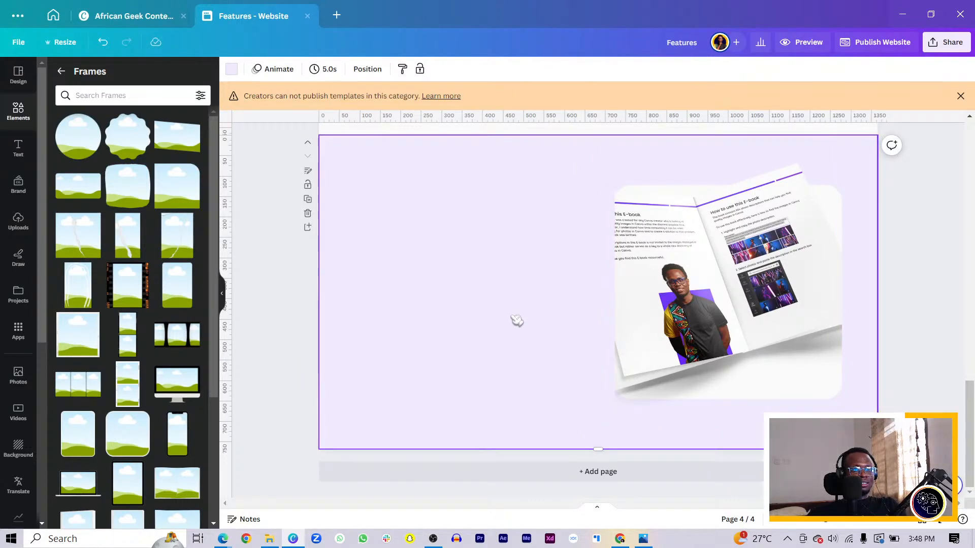
key(ctrl+z)
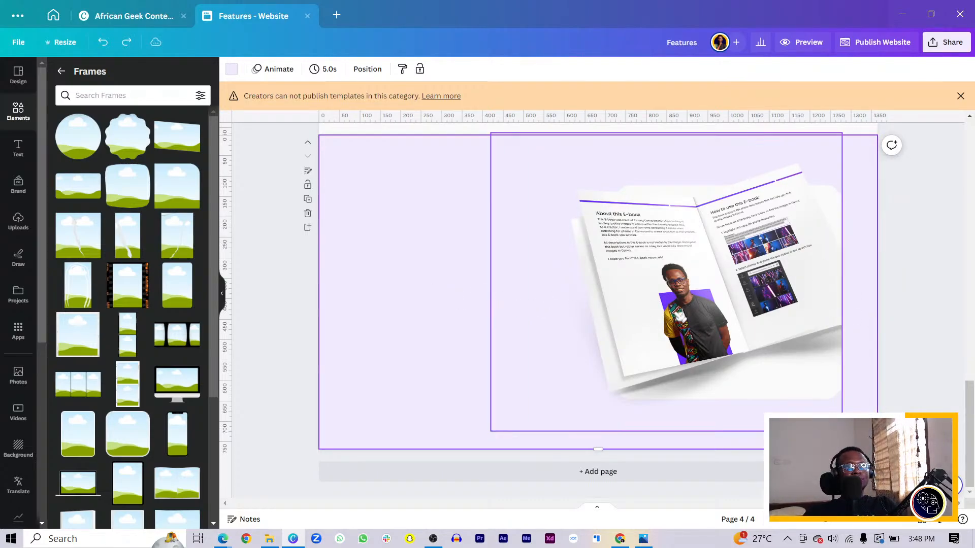
Step: Shift the mockup slightly right, crop its right side to the card's edge and trim the empty area on its left
click(679, 316)
drag(680, 316, 692, 315)
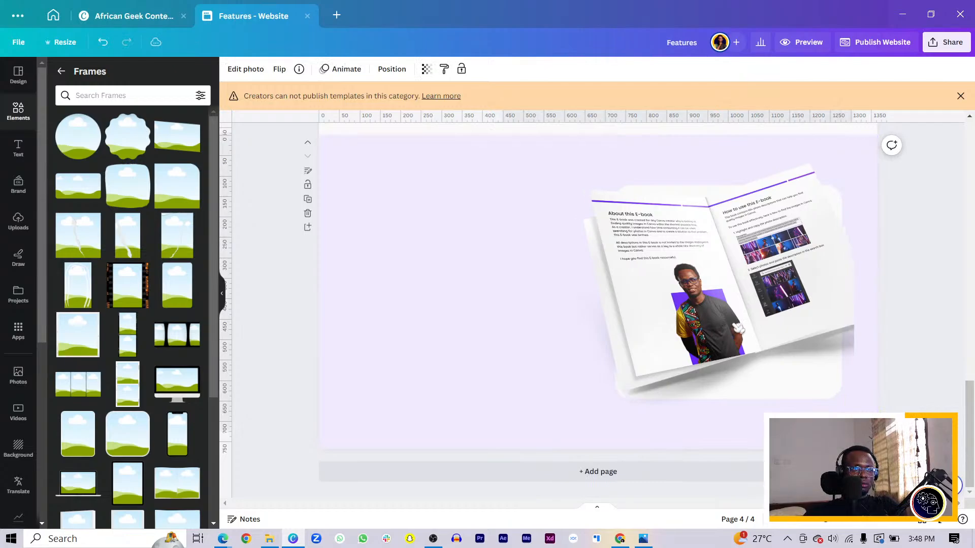
drag(855, 292, 843, 290)
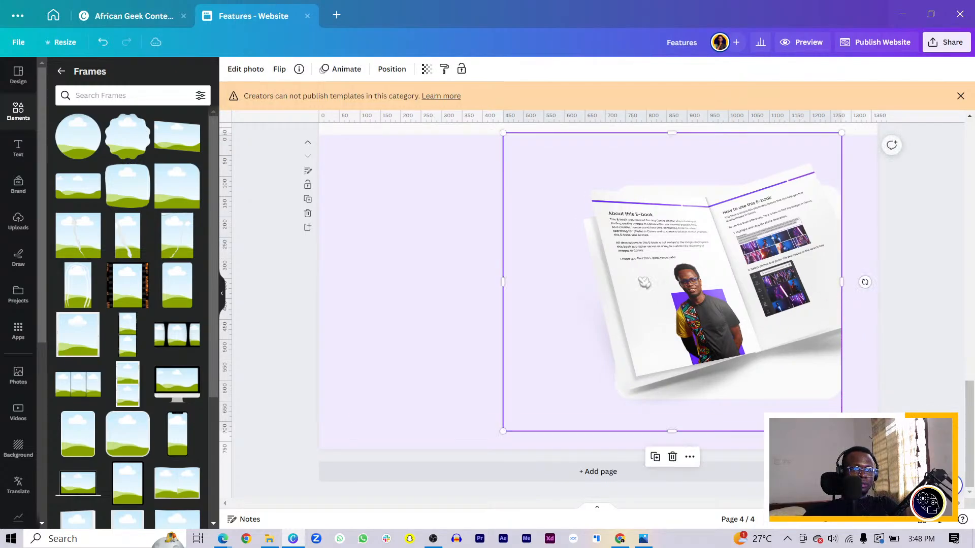
drag(499, 263, 561, 274)
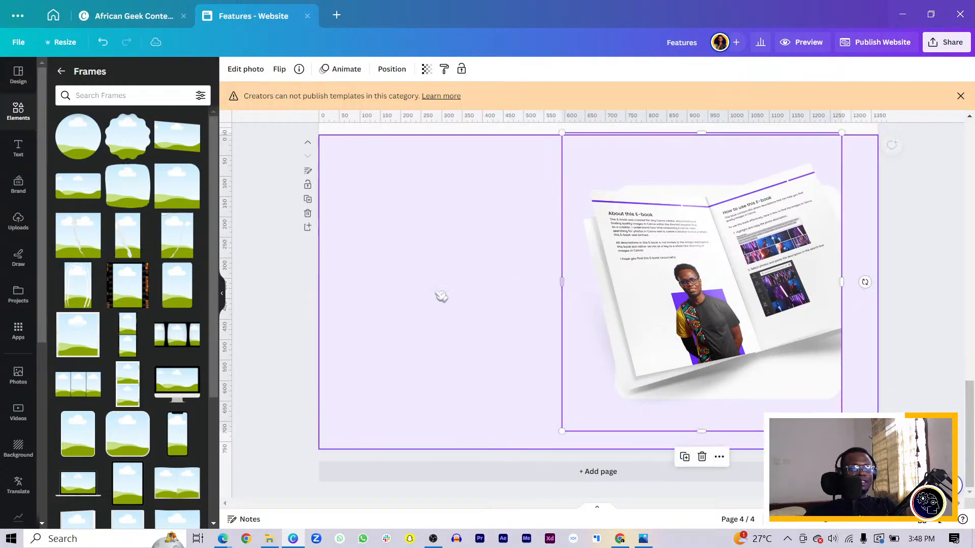
click(433, 295)
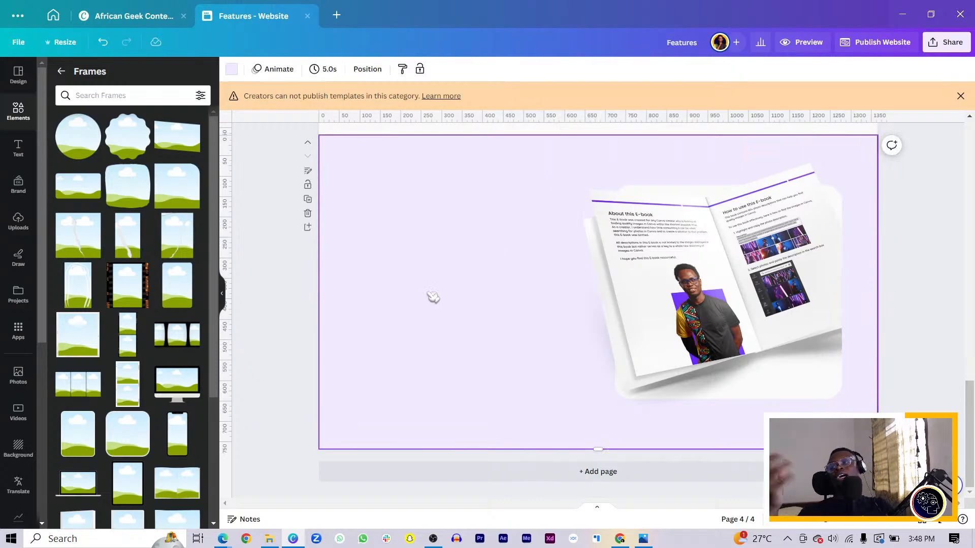
Step: Move the book mockup and the off-white card together to the left half of page 4
scroll(475, 290, up, 3)
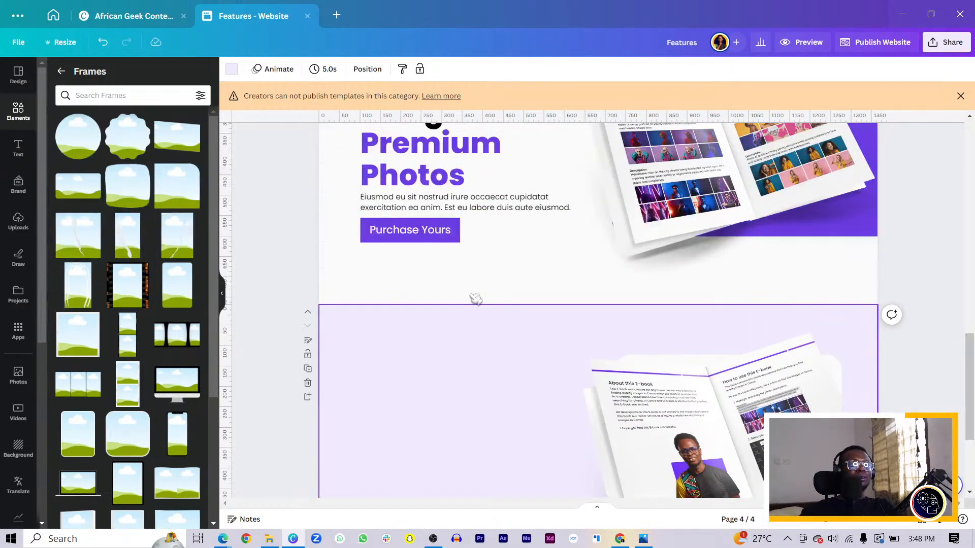
scroll(539, 293, down, 2)
scroll(502, 269, down, 2)
click(665, 259)
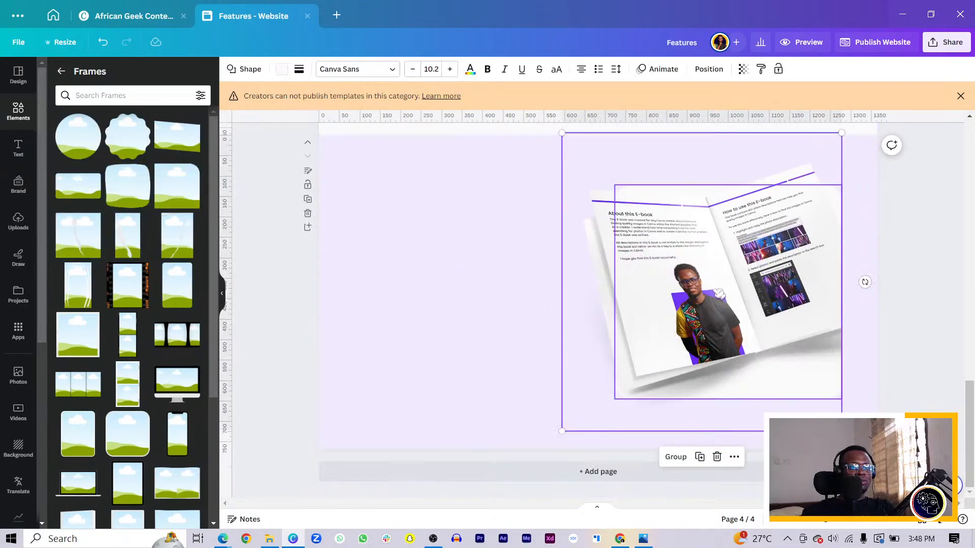
scroll(665, 259, up, 6)
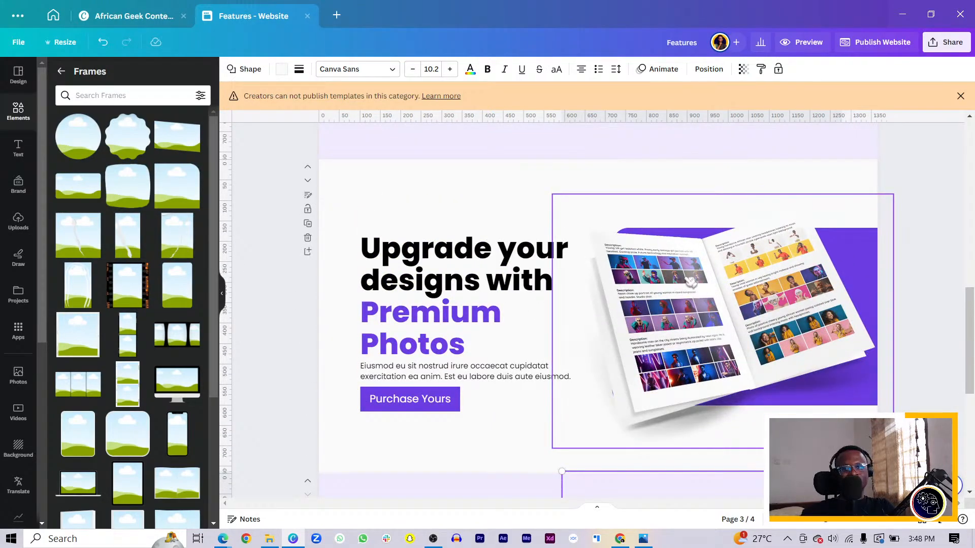
scroll(698, 295, down, 5)
scroll(700, 295, down, 2)
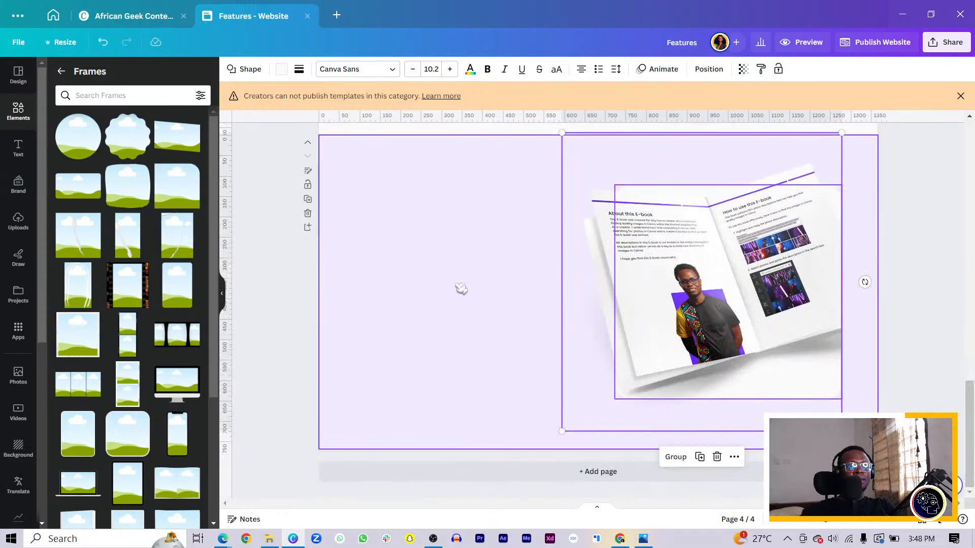
drag(716, 287, 484, 285)
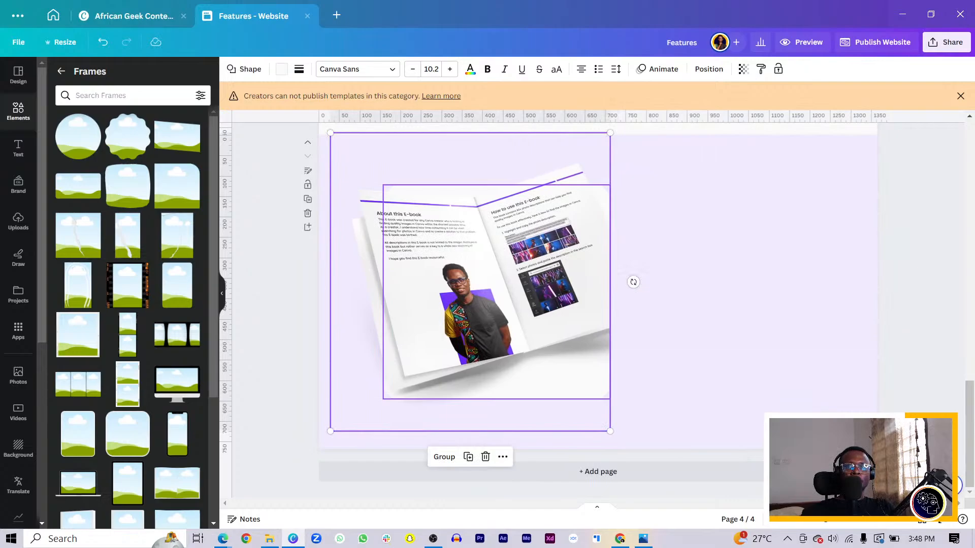
Step: Move only the off-white card out from behind the mockup to the right half of page 4
key(alt+Tab)
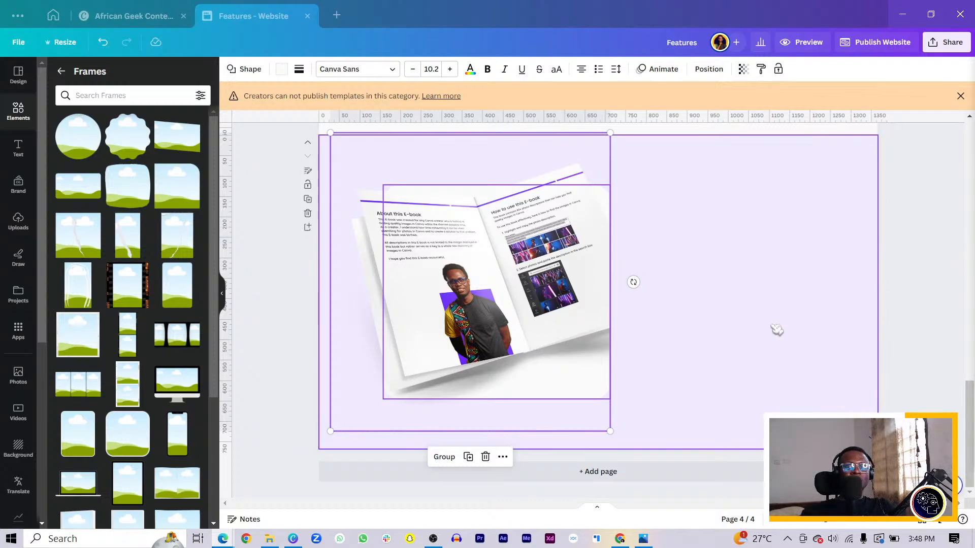
click(447, 388)
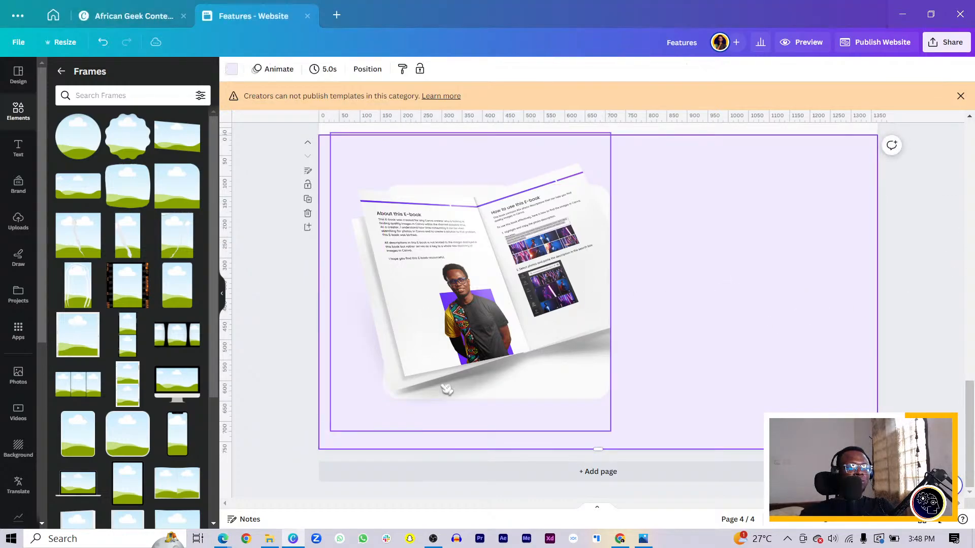
click(492, 391)
drag(491, 391, 721, 377)
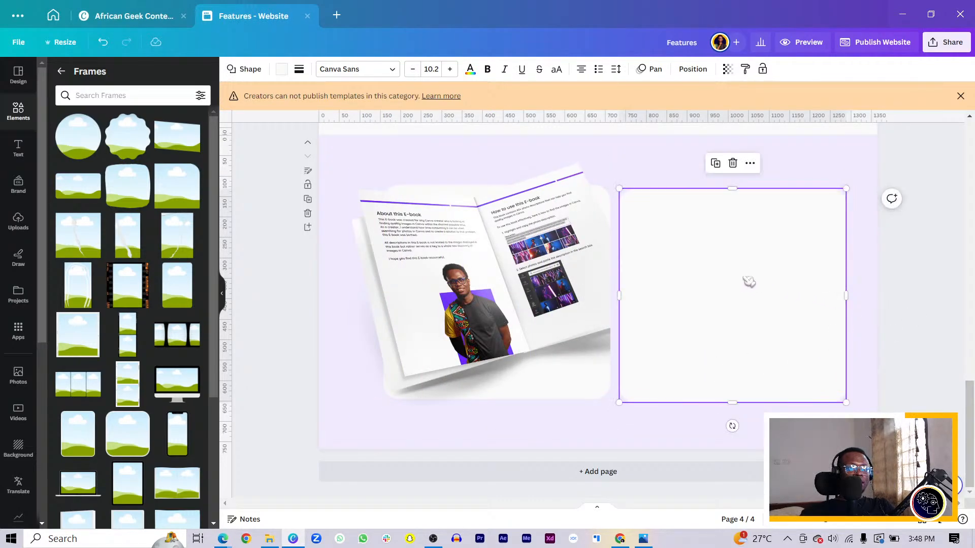
Step: Duplicate the "Upgrade your designs with Premium Photos" headline on page 3
scroll(748, 282, up, 3)
scroll(421, 199, up, 3)
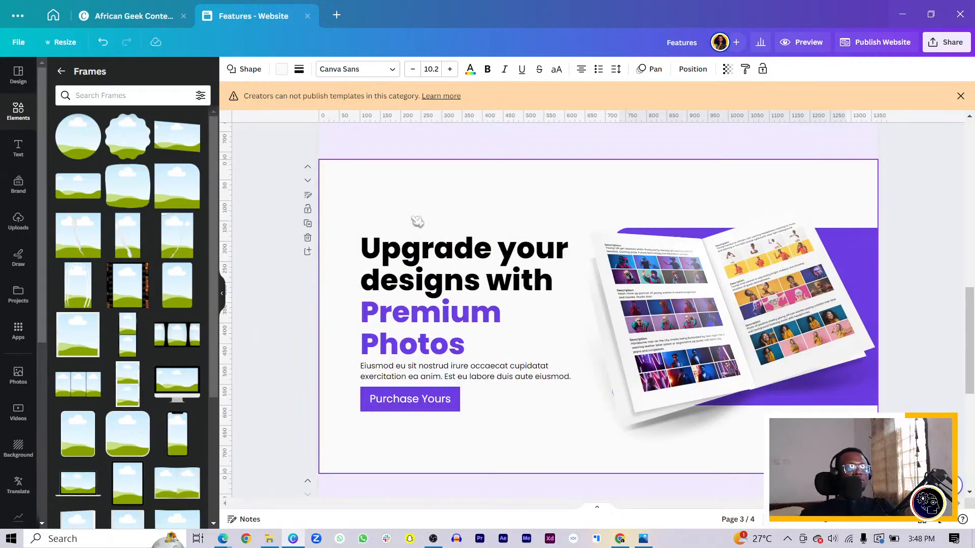
click(422, 260)
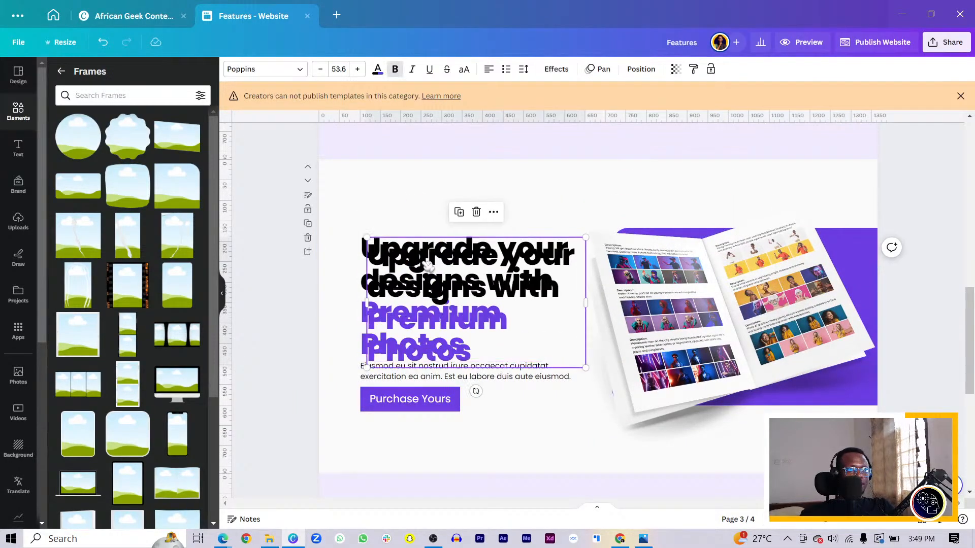
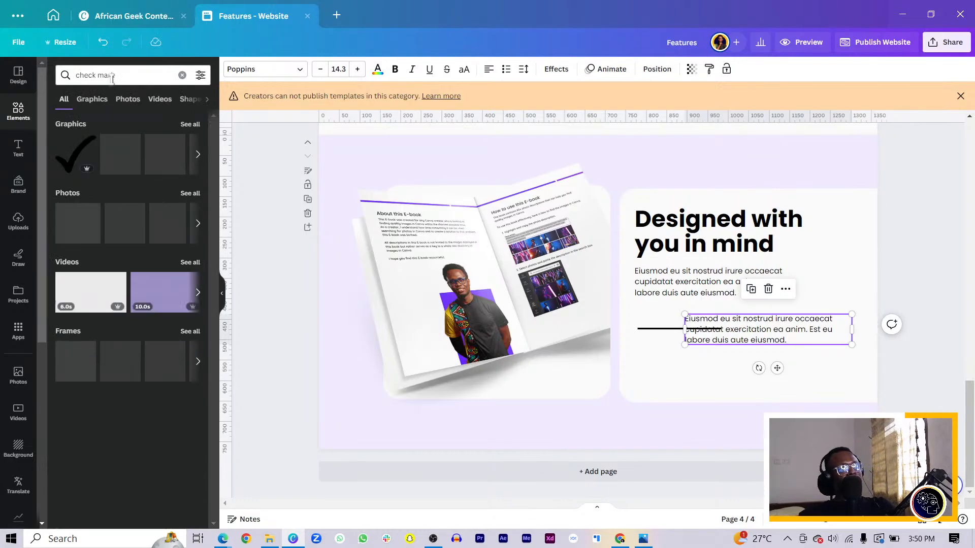
Step: Browse all check mark graphics and add the rounded-square check box icon to page 4
click(190, 124)
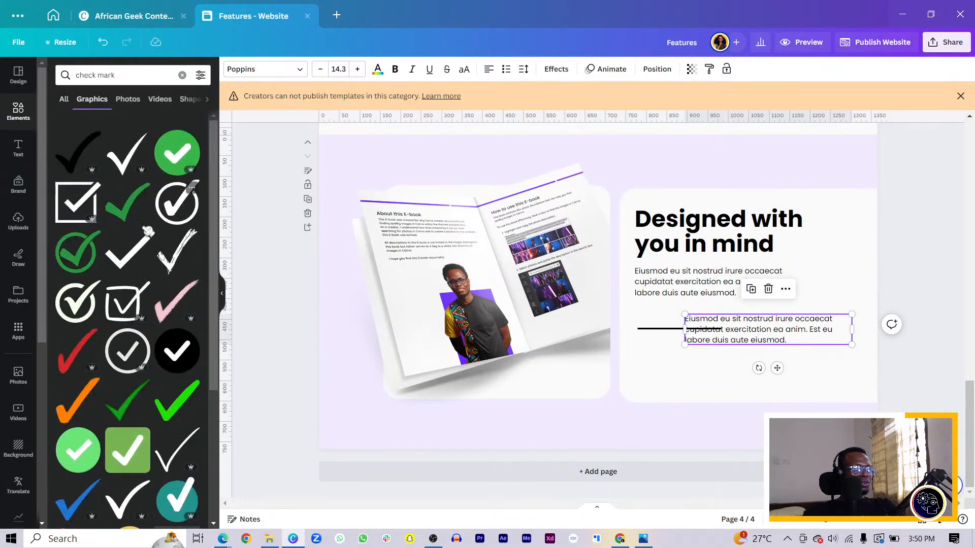
click(83, 466)
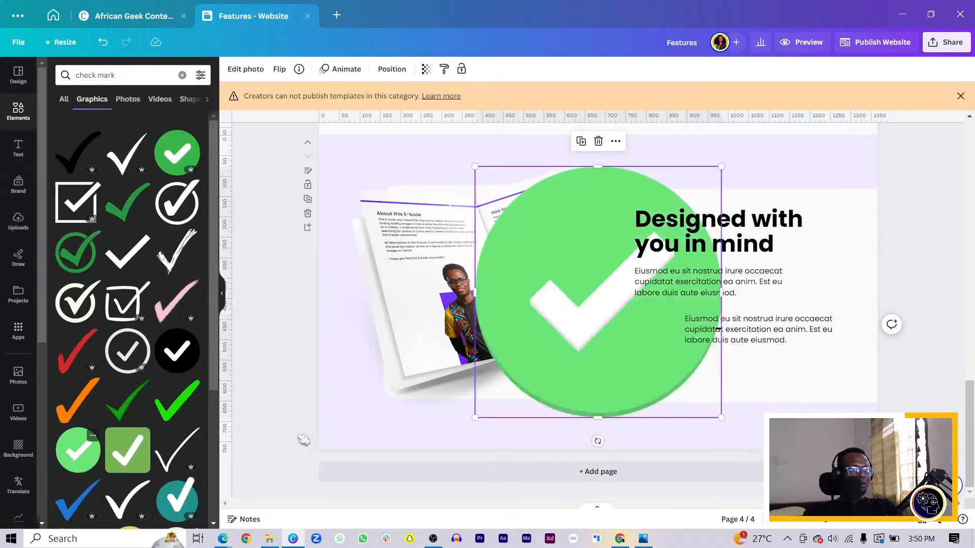
key(ctrl+z)
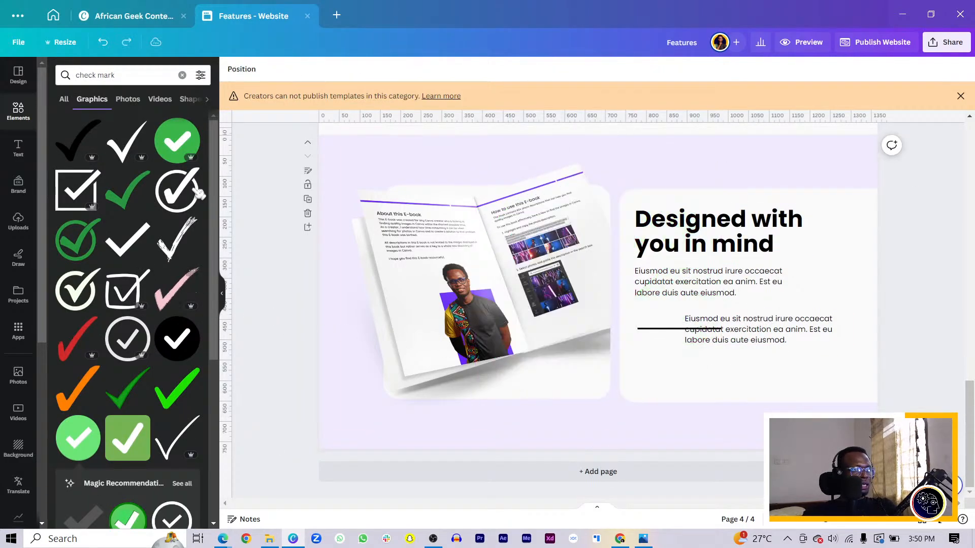
scroll(152, 206, down, 3)
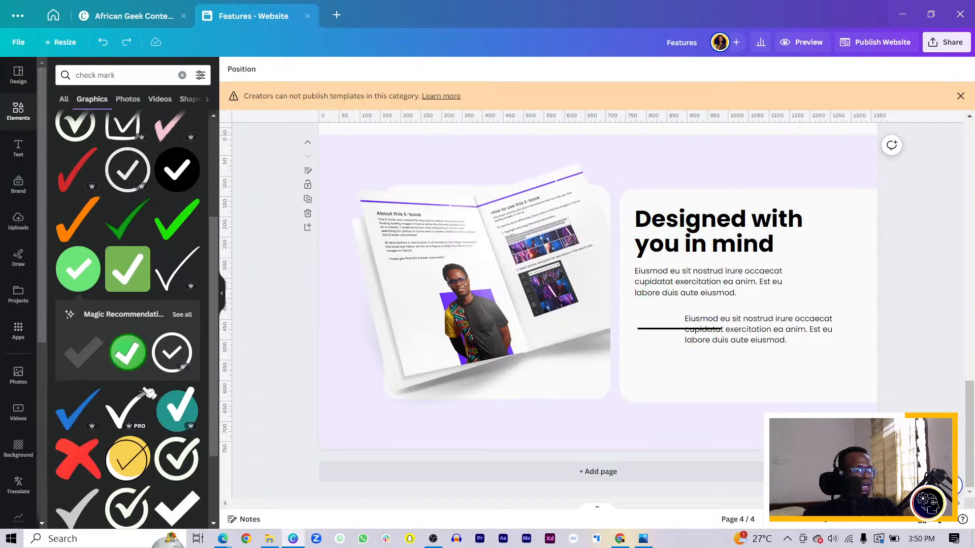
scroll(148, 392, down, 5)
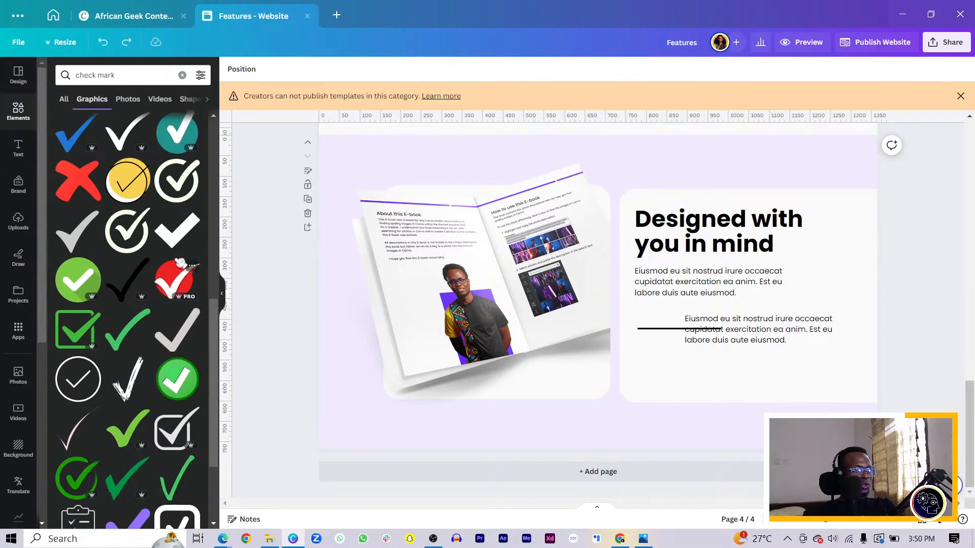
scroll(183, 254, down, 3)
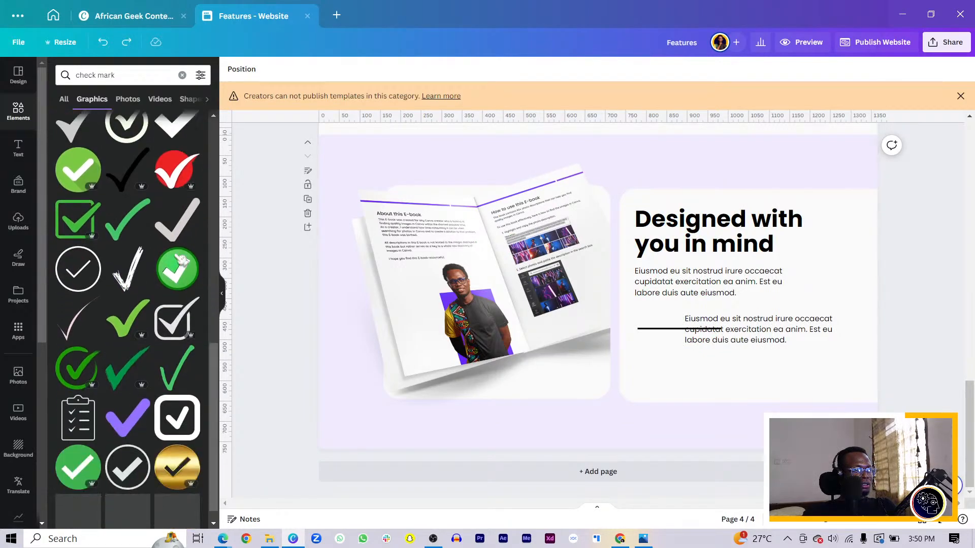
click(173, 407)
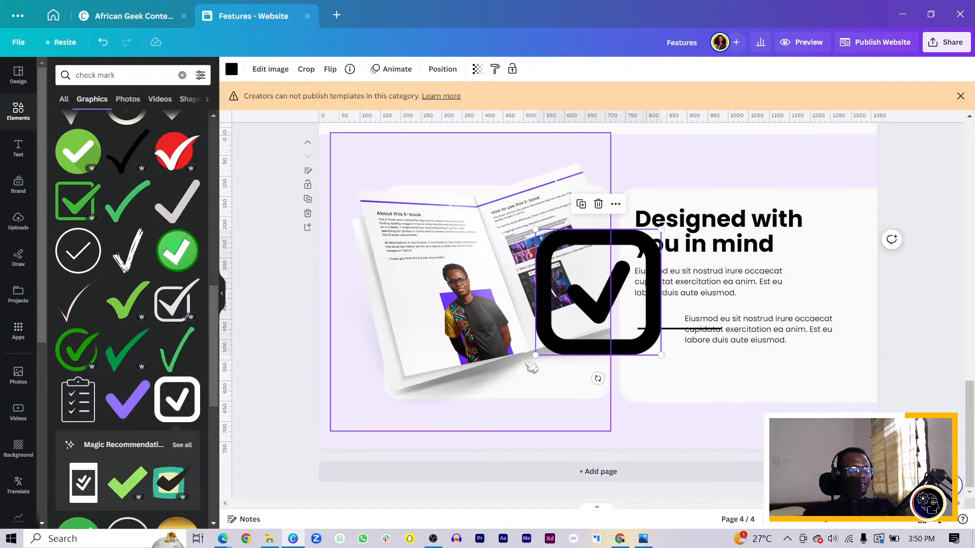
Step: Shrink the check box icon to text height beside the lower paragraph on the right card and recolor it with the document's purple
drag(535, 355, 648, 308)
scroll(645, 302, up, 3)
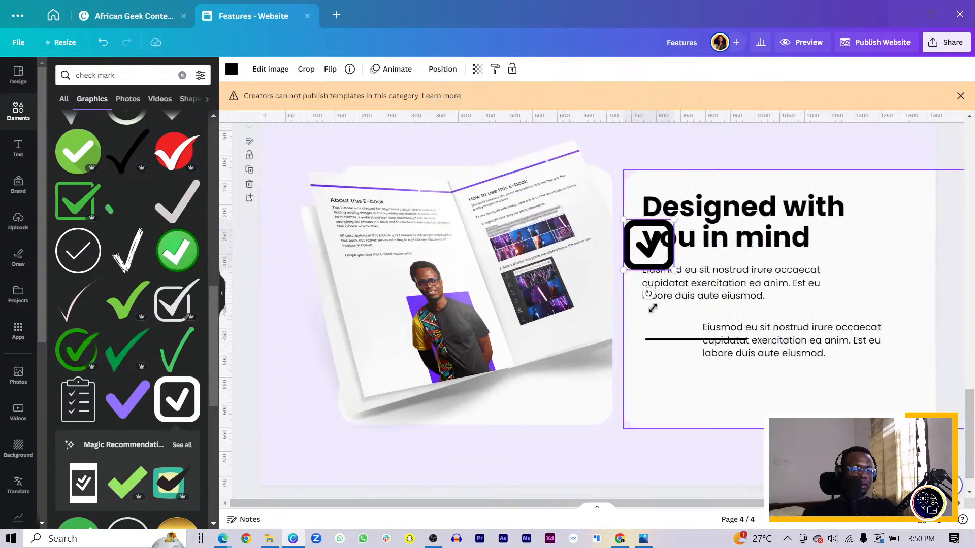
scroll(641, 293, up, 4)
drag(797, 167, 830, 314)
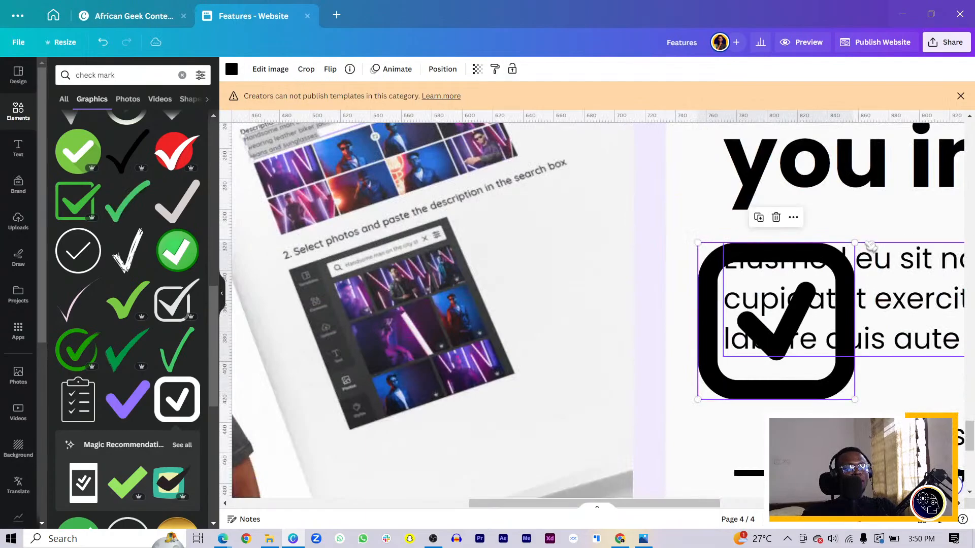
drag(855, 246, 740, 442)
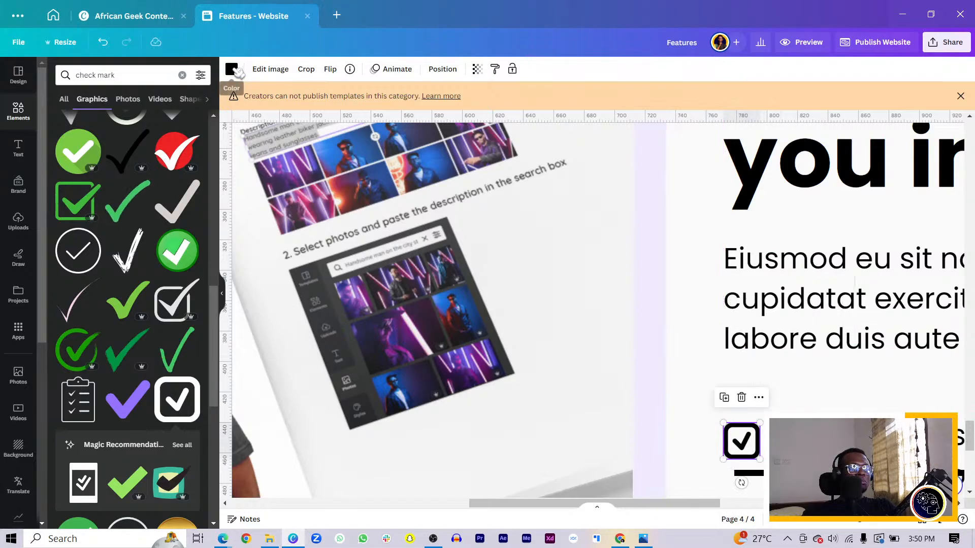
click(232, 69)
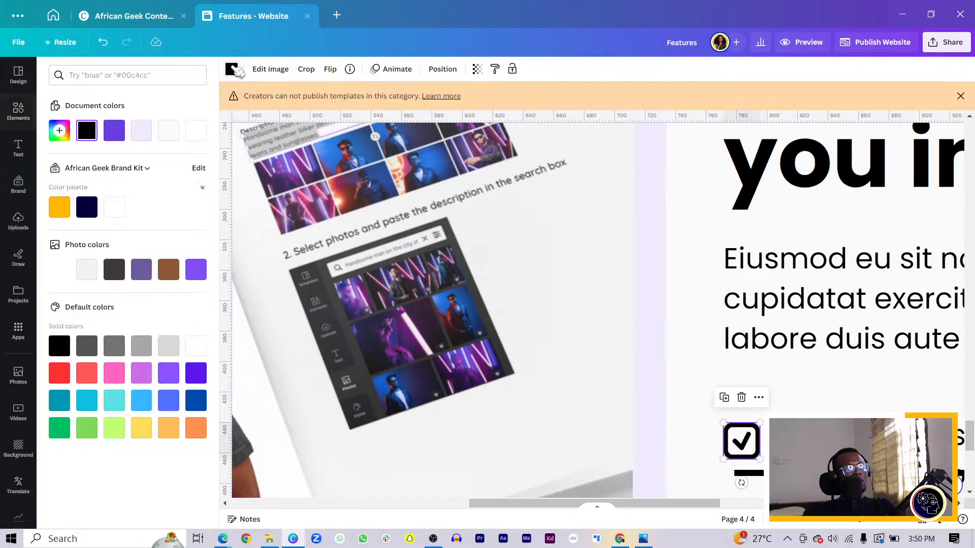
click(114, 131)
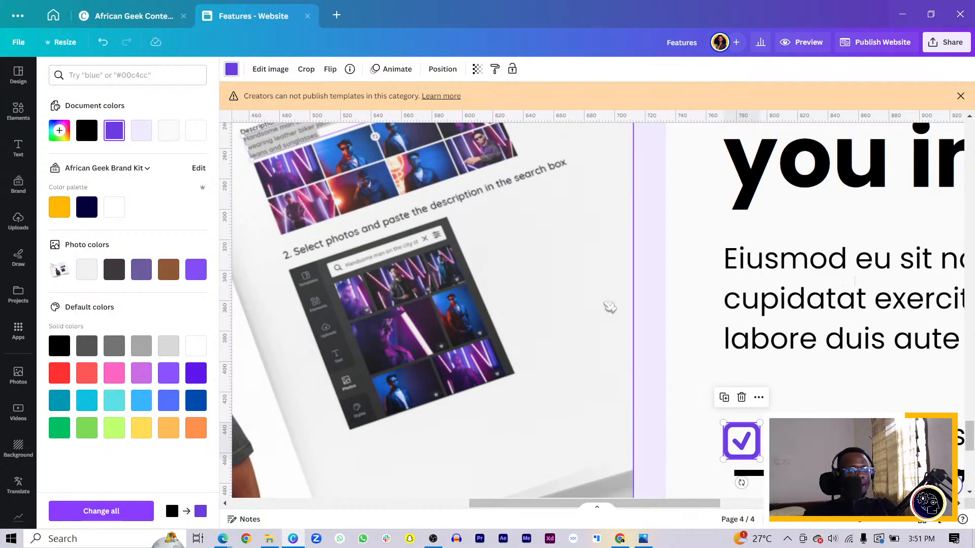
Step: Shorten the lower paragraph to "Eiusmod eu sit nostrud irure occaecat" and place it right beside the check box icon
drag(871, 441, 853, 435)
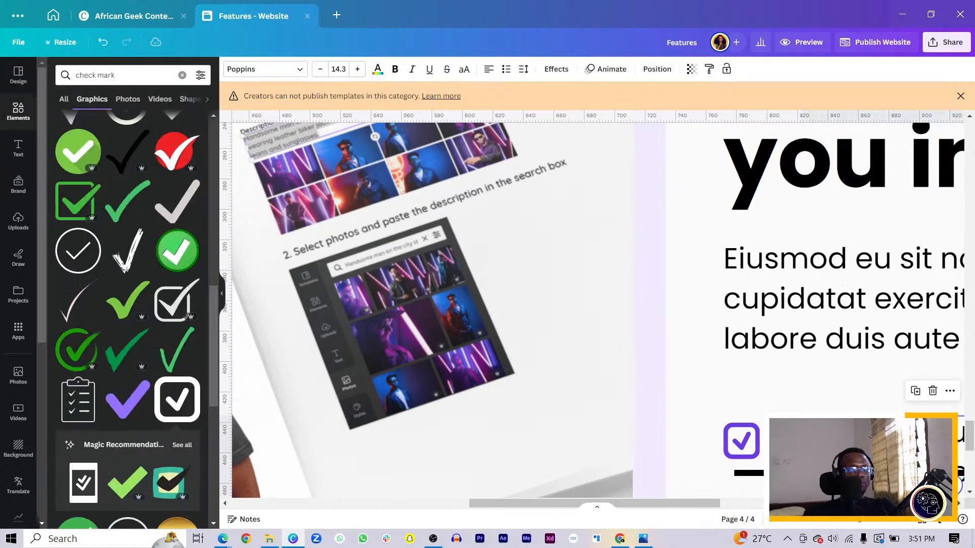
scroll(859, 432, down, 3)
double_click(917, 402)
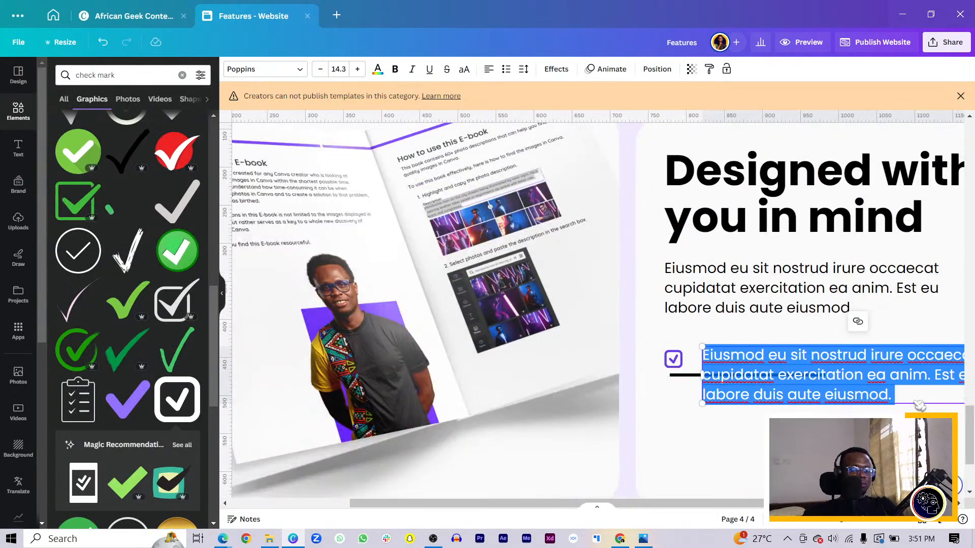
scroll(920, 406, down, 1)
scroll(926, 399, up, 6)
scroll(850, 336, down, 8)
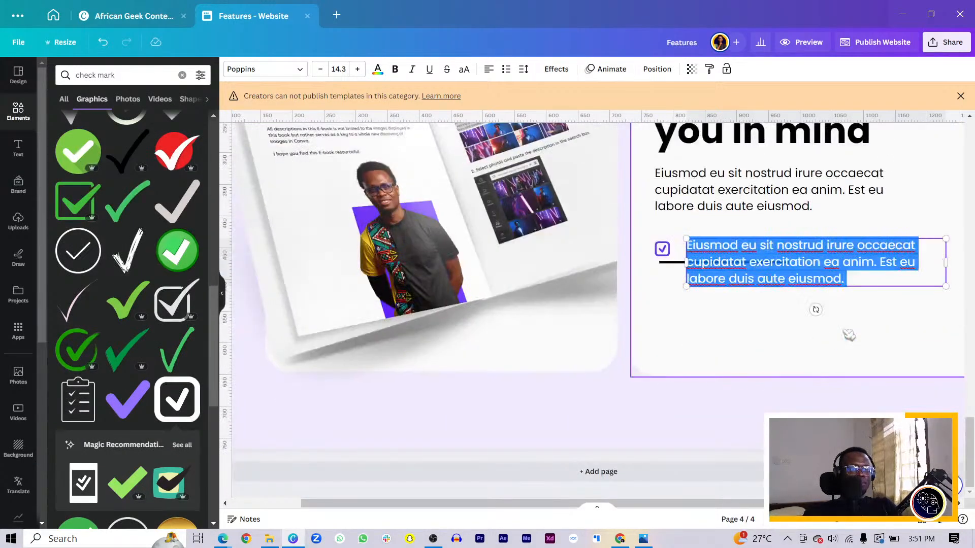
drag(858, 285, 687, 257)
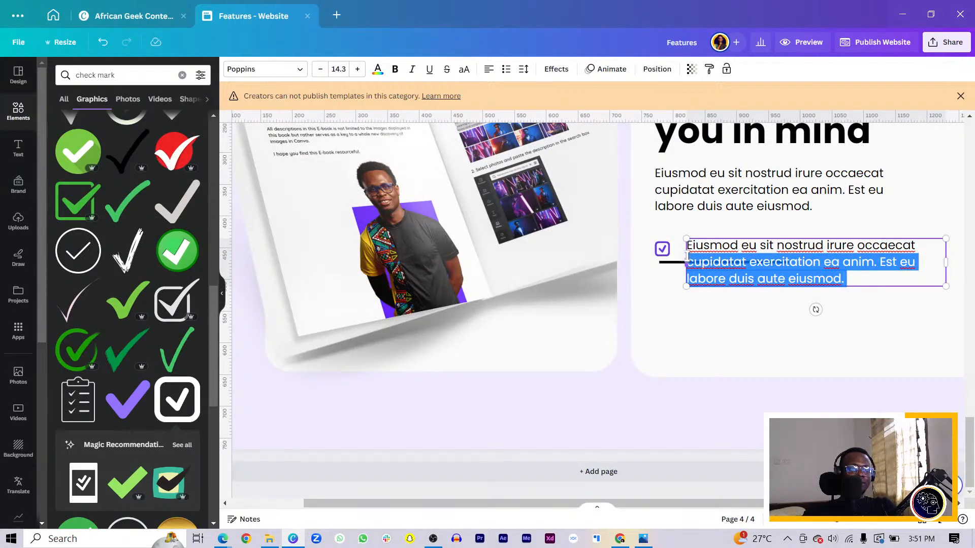
key(BackSpace)
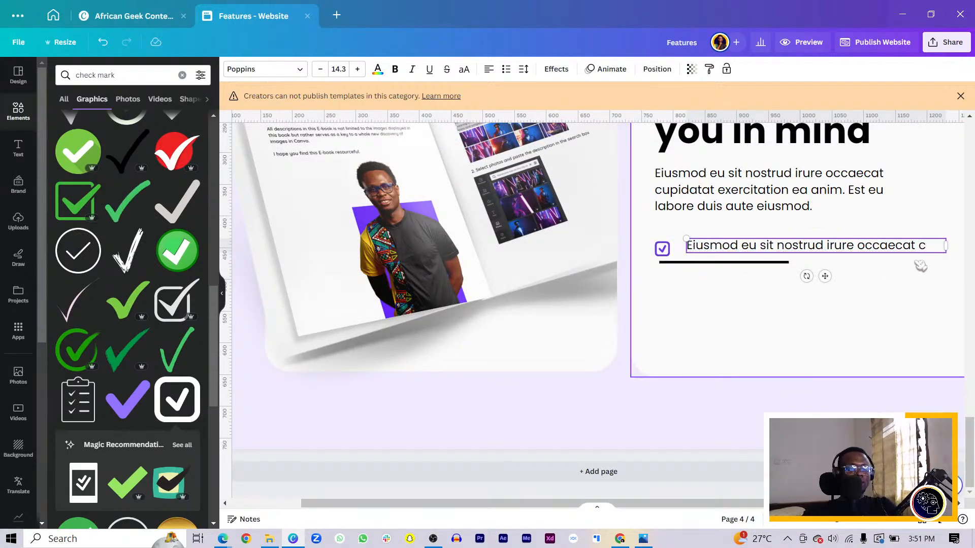
key(BackSpace)
click(888, 310)
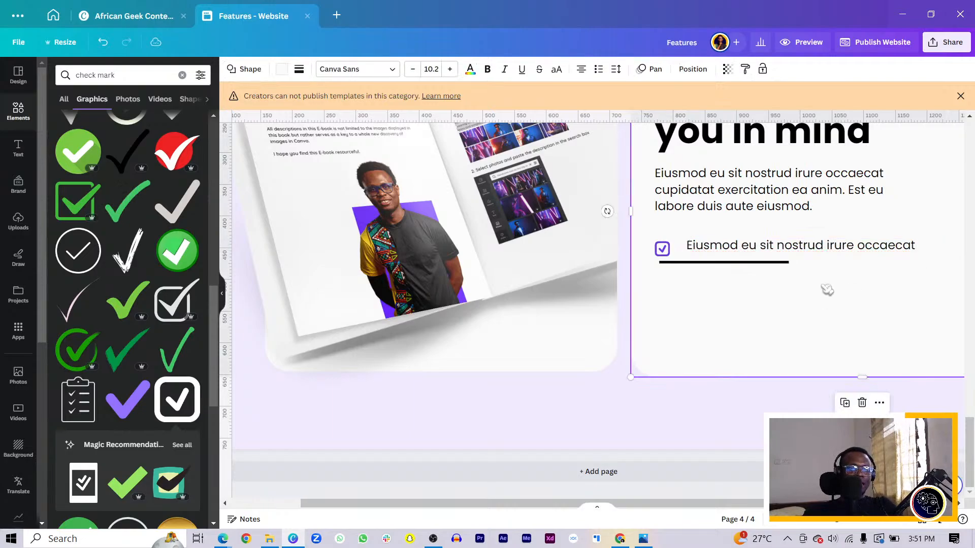
drag(763, 257, 749, 254)
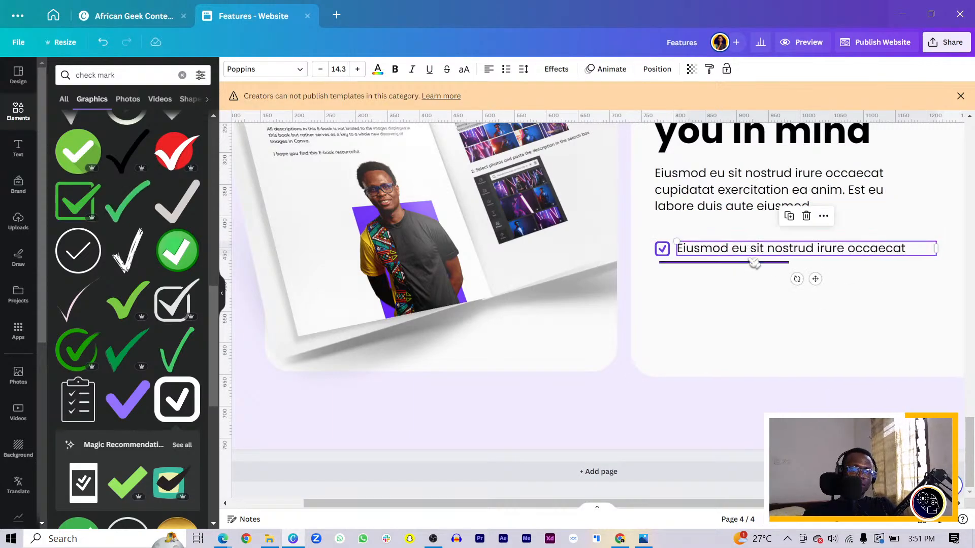
Step: Align the black line beneath the check box item, set its weight to 1 and extend it to about 475 px long
click(752, 262)
drag(732, 287, 728, 292)
click(257, 71)
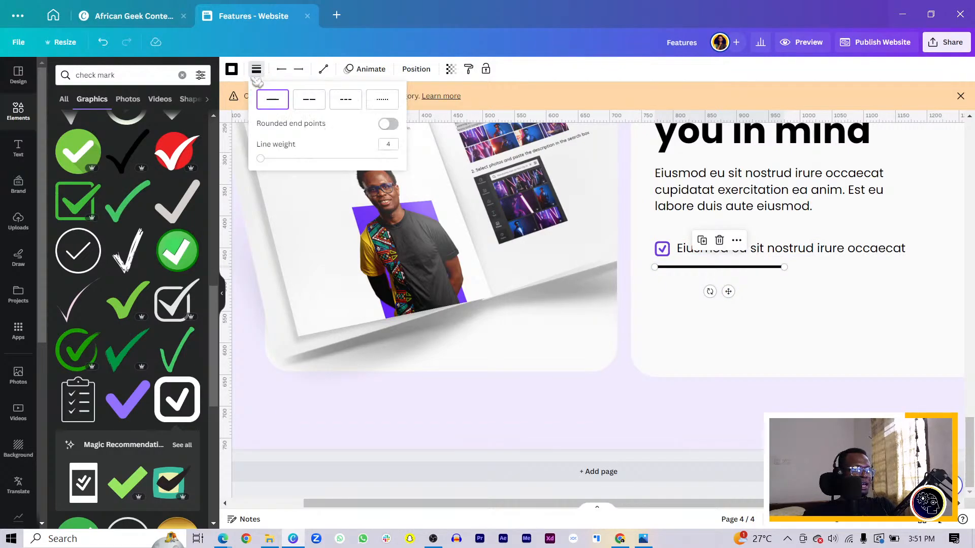
text(1)
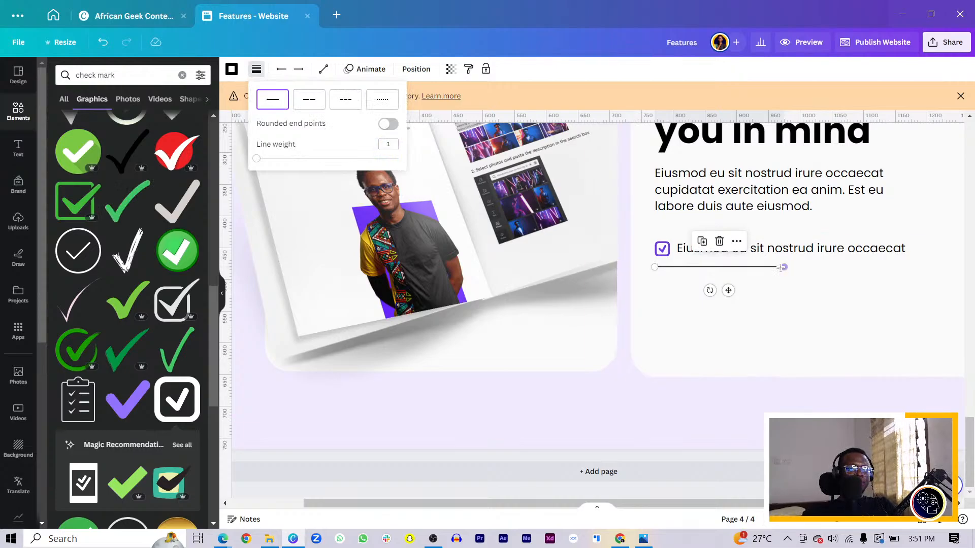
drag(782, 267, 956, 269)
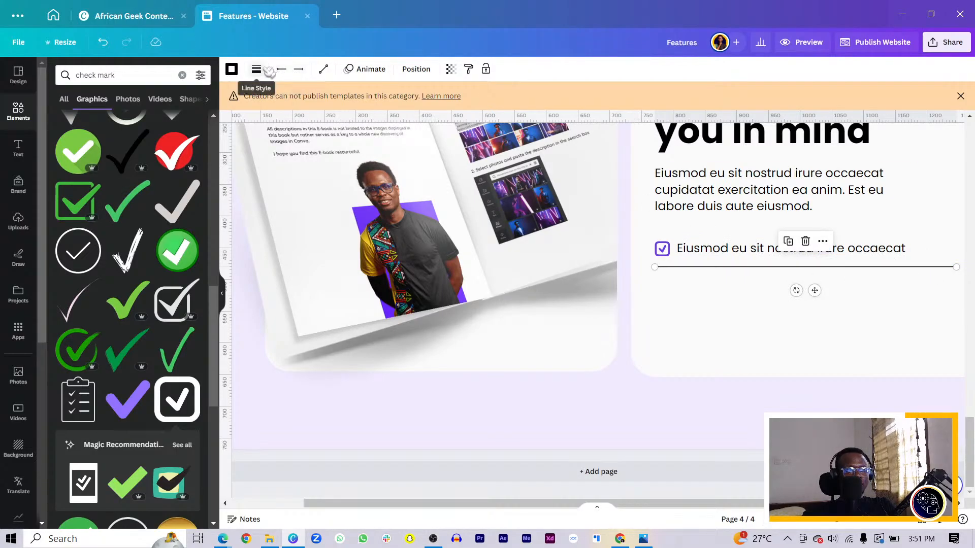
Step: Duplicate the check box icon, its text and the divider line together twice, stacking the copies evenly below to make three list items
click(416, 69)
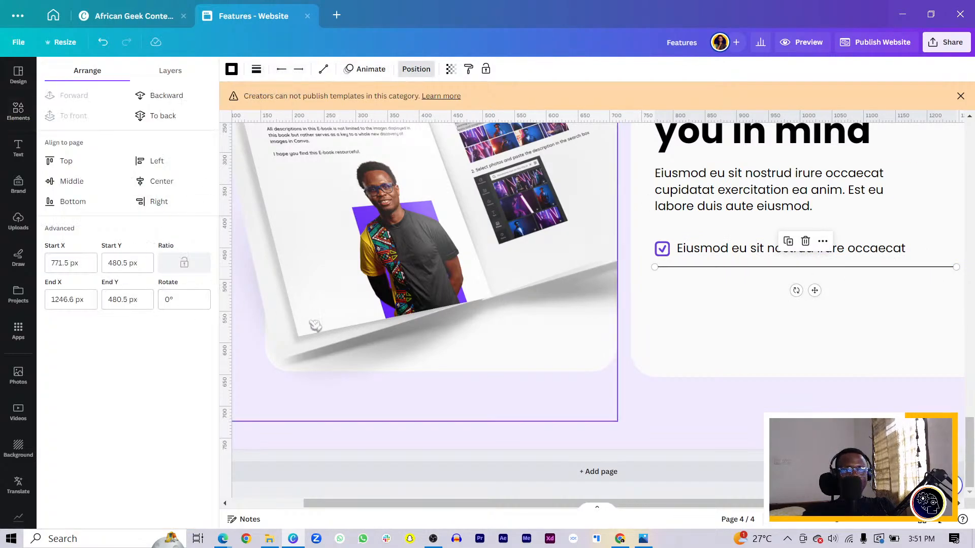
click(661, 248)
shift+click(691, 249)
shift+click(707, 267)
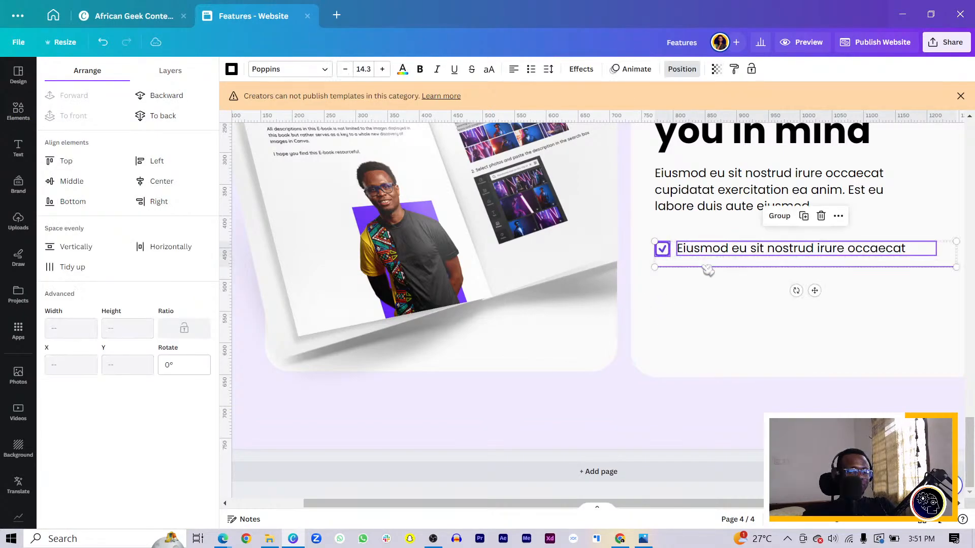
key(ctrl+d)
drag(744, 260, 732, 288)
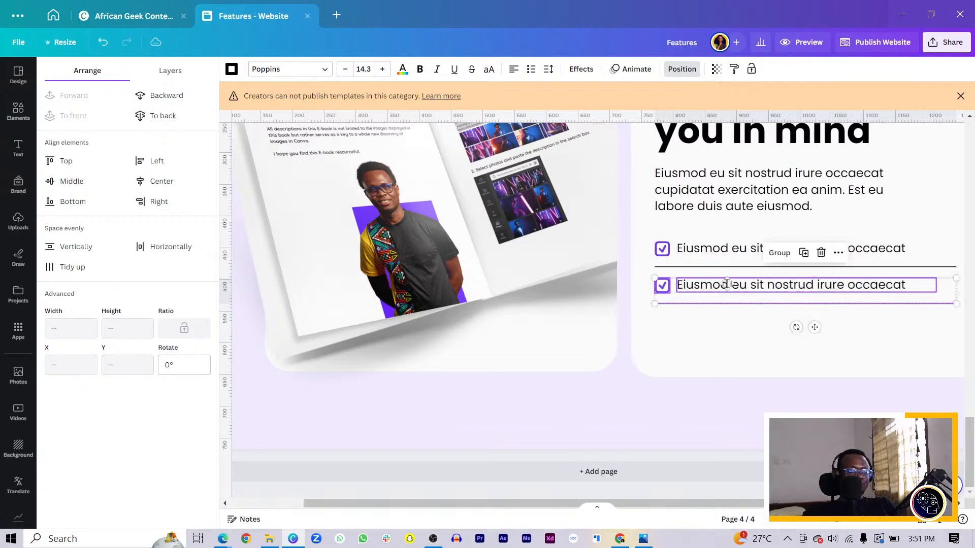
key(ctrl+d)
click(650, 405)
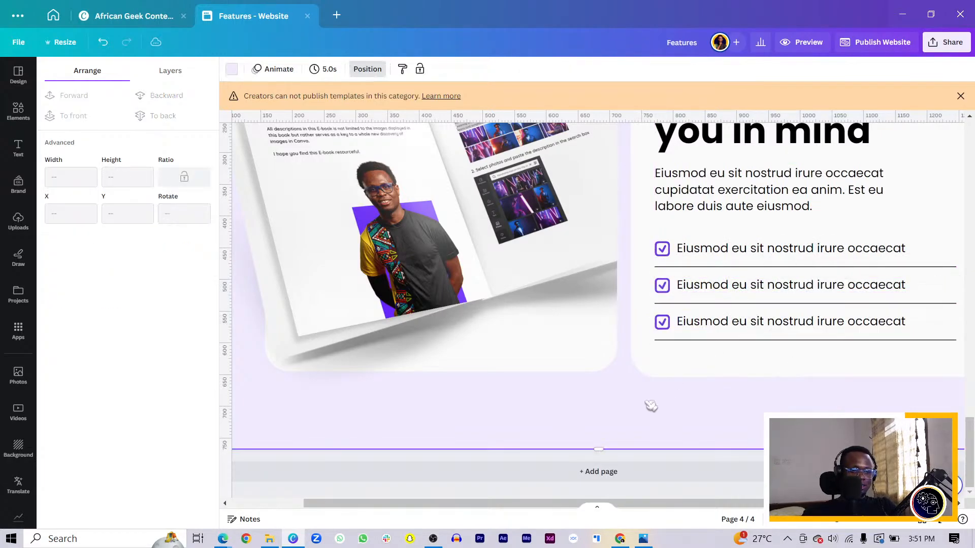
Step: Shorten the first list item's divider line to end at about X 1152 px
scroll(647, 405, down, 3)
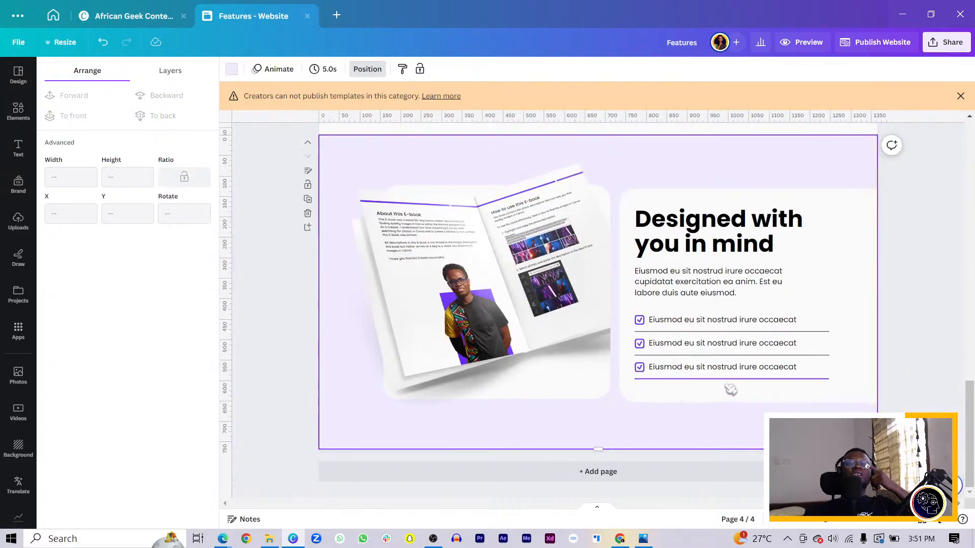
click(816, 335)
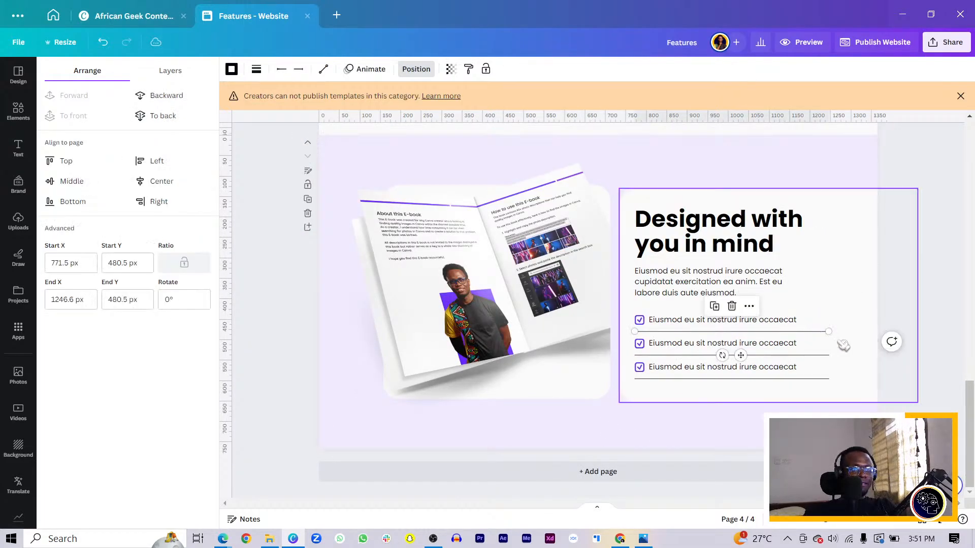
drag(828, 333, 816, 343)
key(ctrl+z)
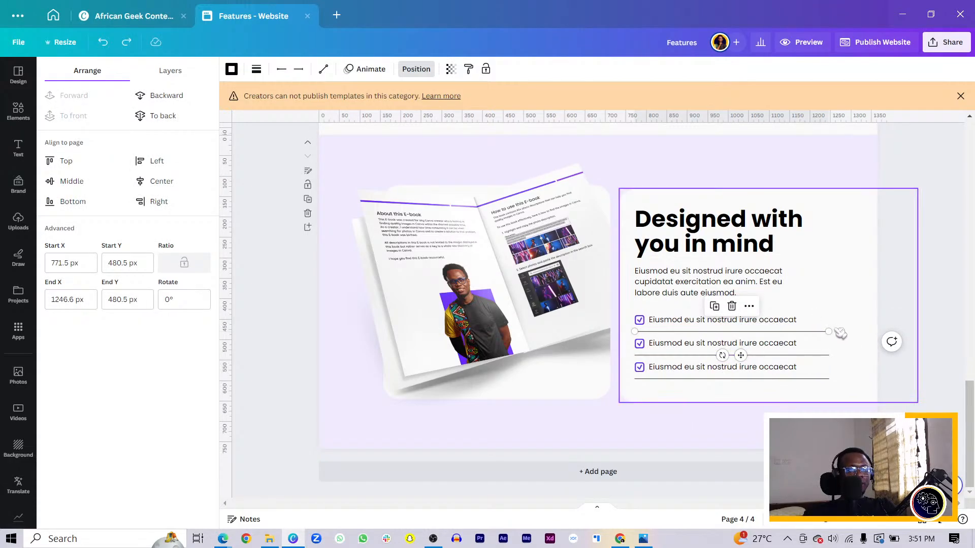
drag(828, 331, 791, 333)
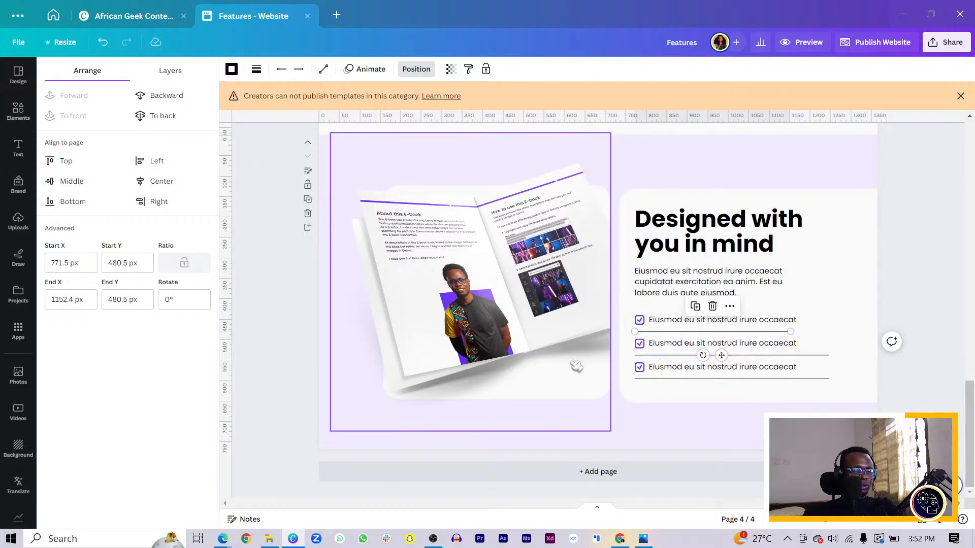
Step: Shorten the second list item's divider line to end at X 1152.4 px and set its rotation to 0°
ctrl+scroll(576, 367, up, 3)
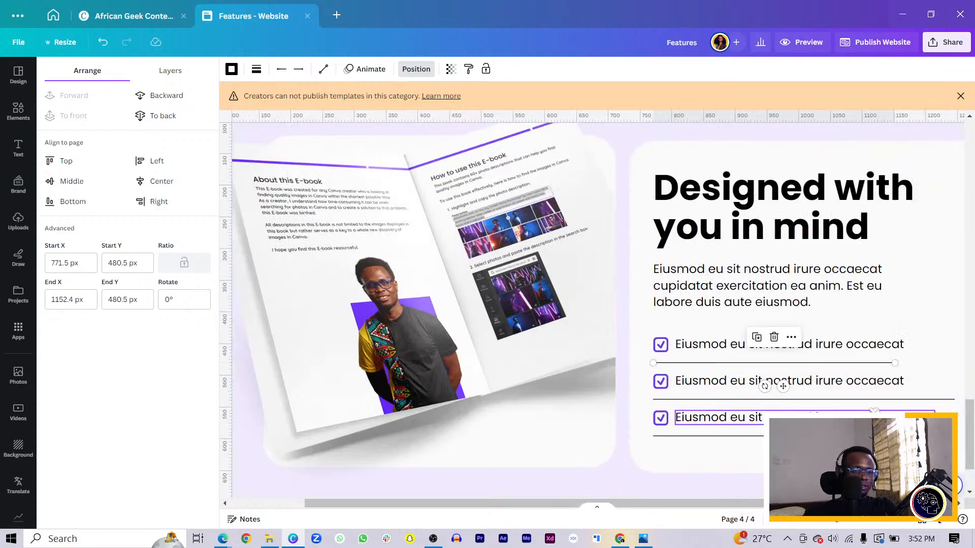
scroll(577, 367, right, 3)
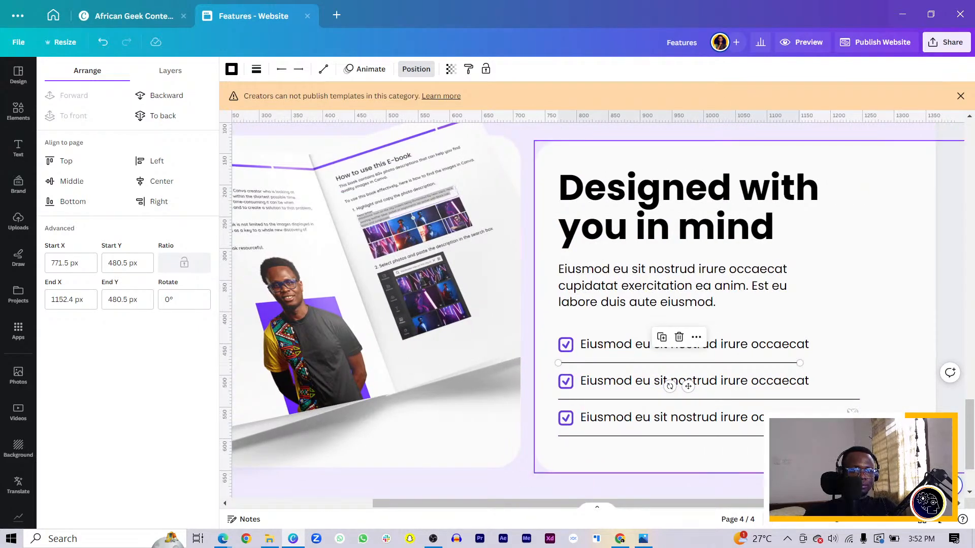
click(857, 401)
drag(860, 400, 798, 400)
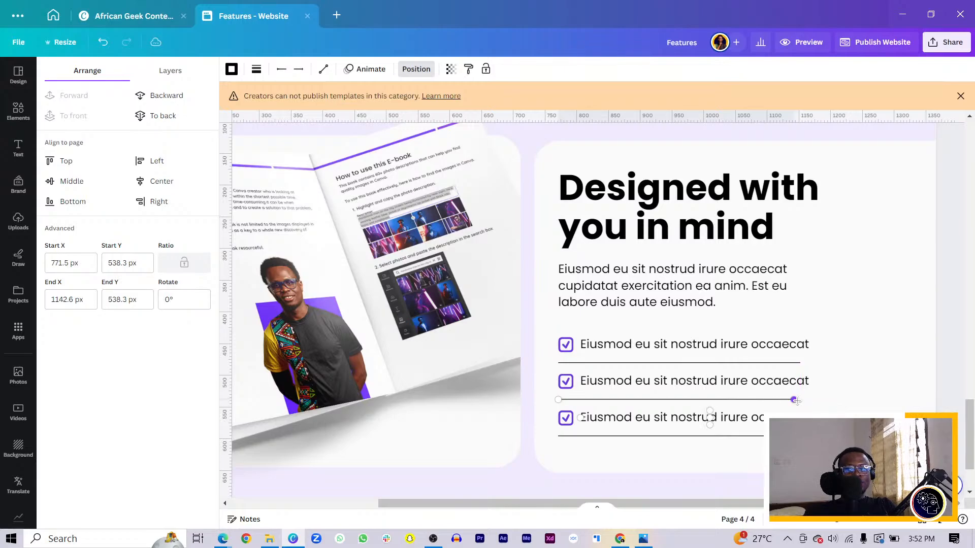
drag(797, 401, 795, 401)
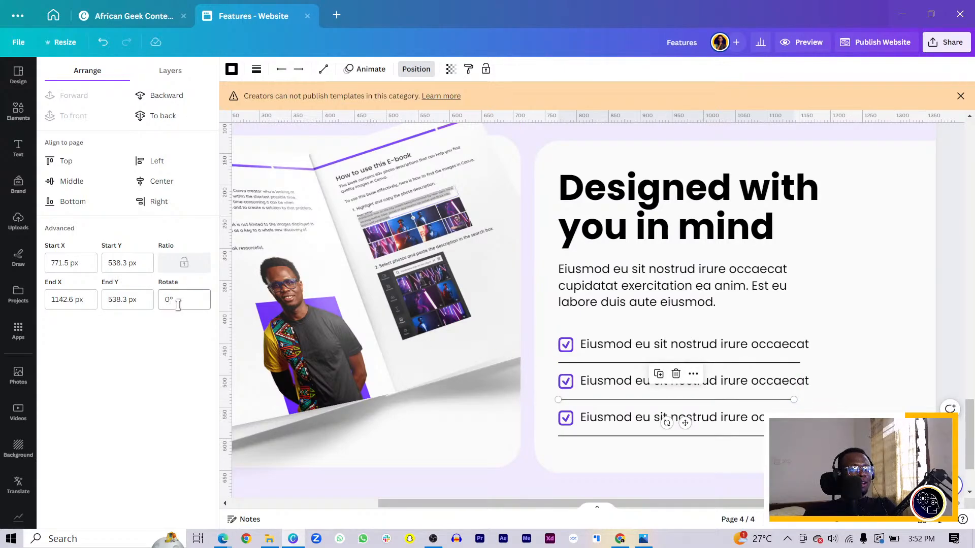
drag(794, 400, 796, 399)
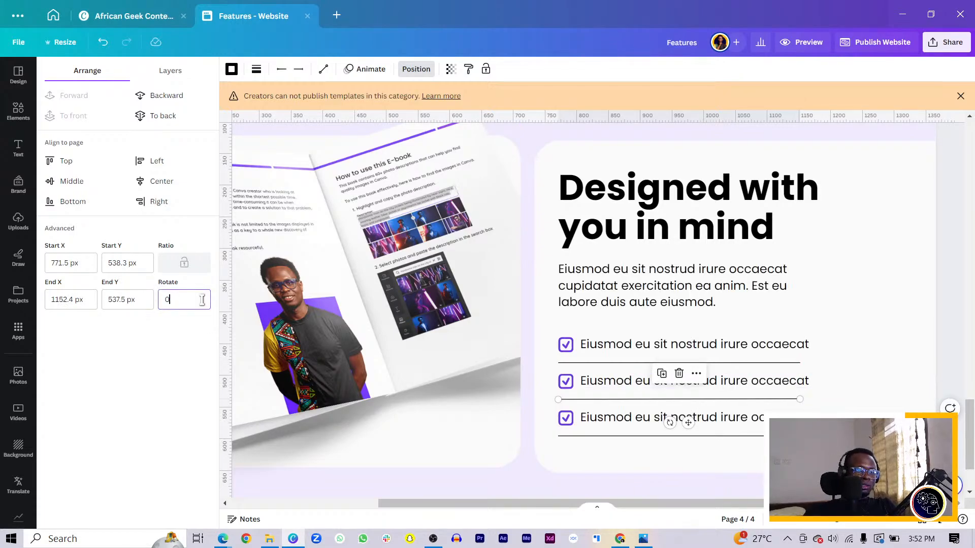
key(Return)
Step: Shorten the third list item's divider line to end at X 1152.4 px and set its rotation to 0°
click(790, 436)
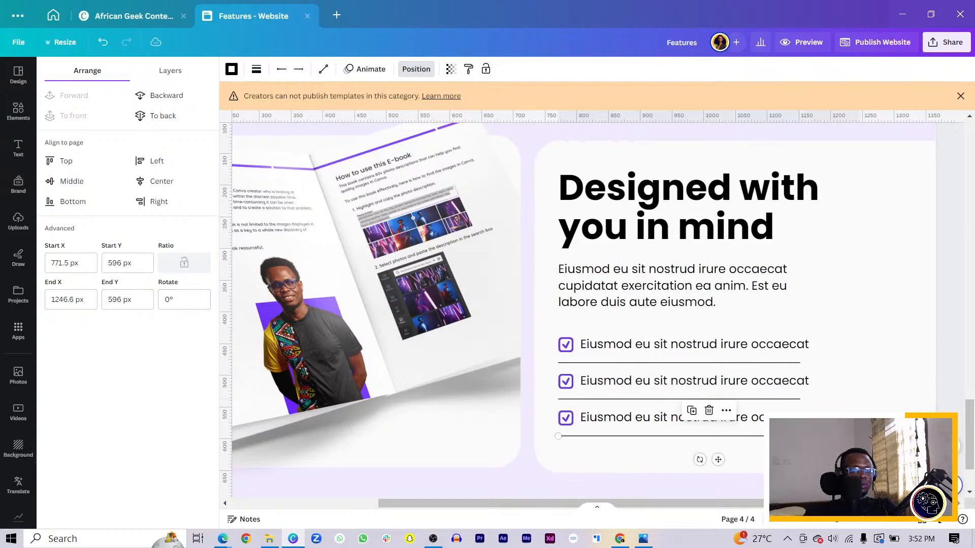
drag(861, 436, 800, 442)
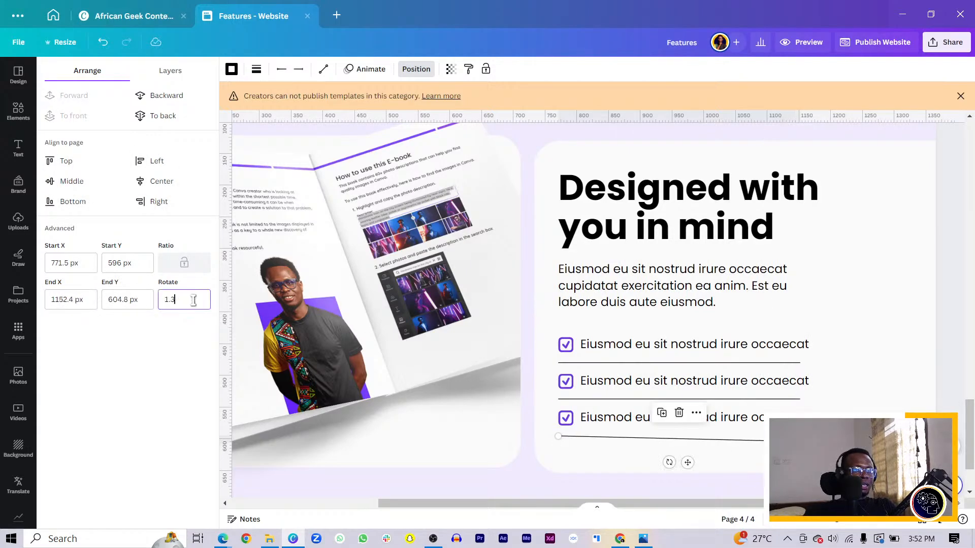
text(0)
key(Return)
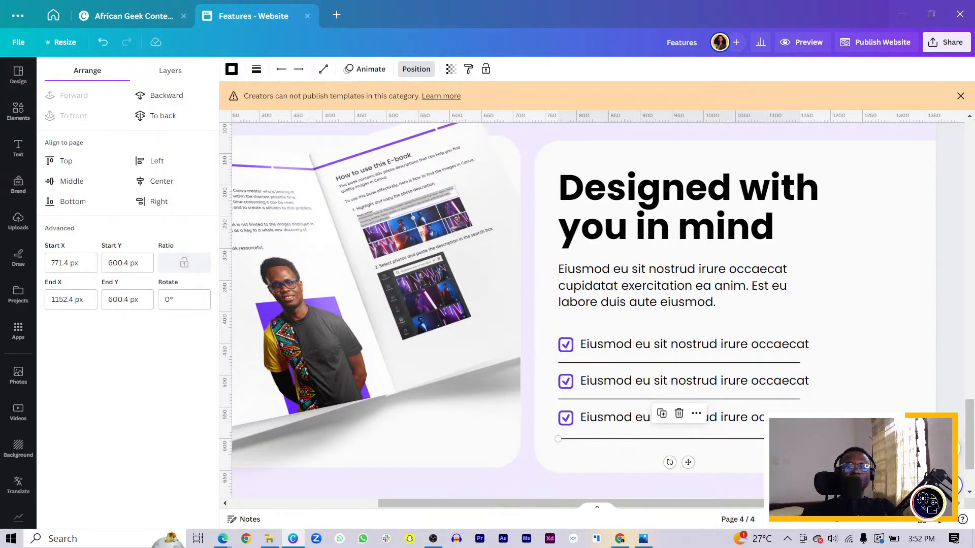
key(alt+Tab)
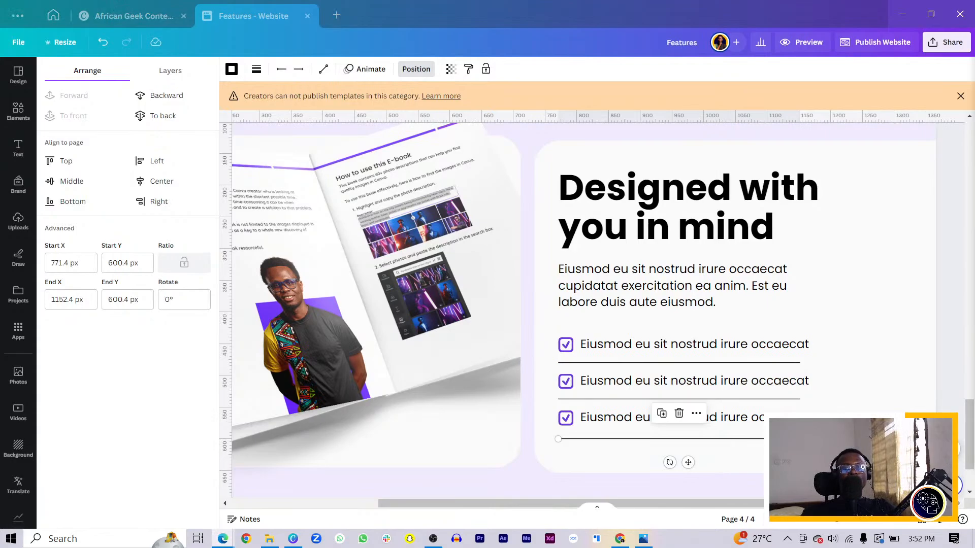
click(437, 487)
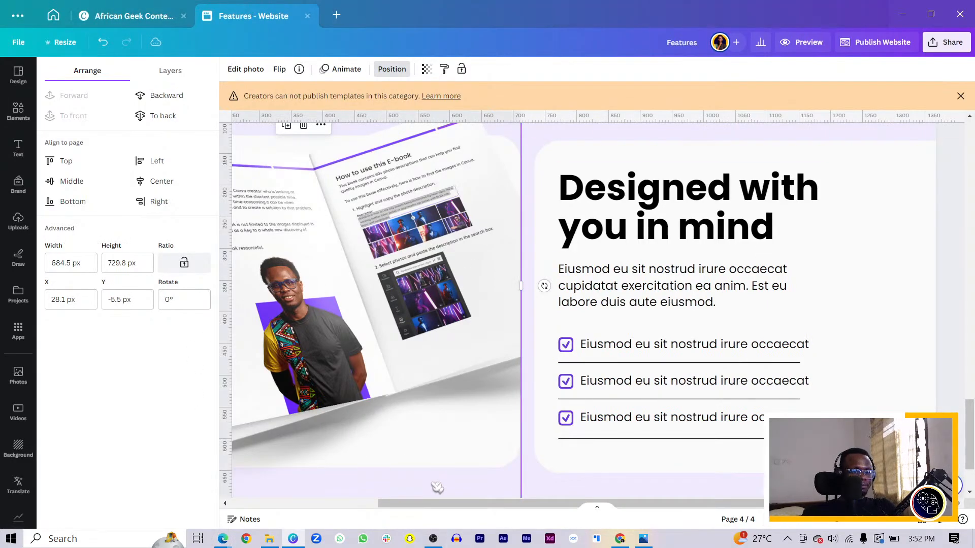
scroll(436, 488, down, 5)
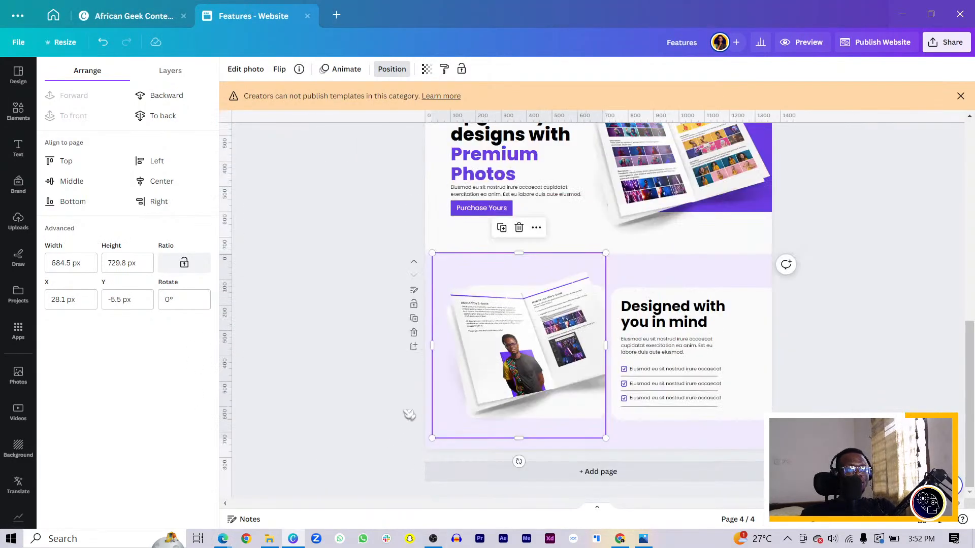
scroll(409, 415, up, 15)
scroll(407, 409, down, 12)
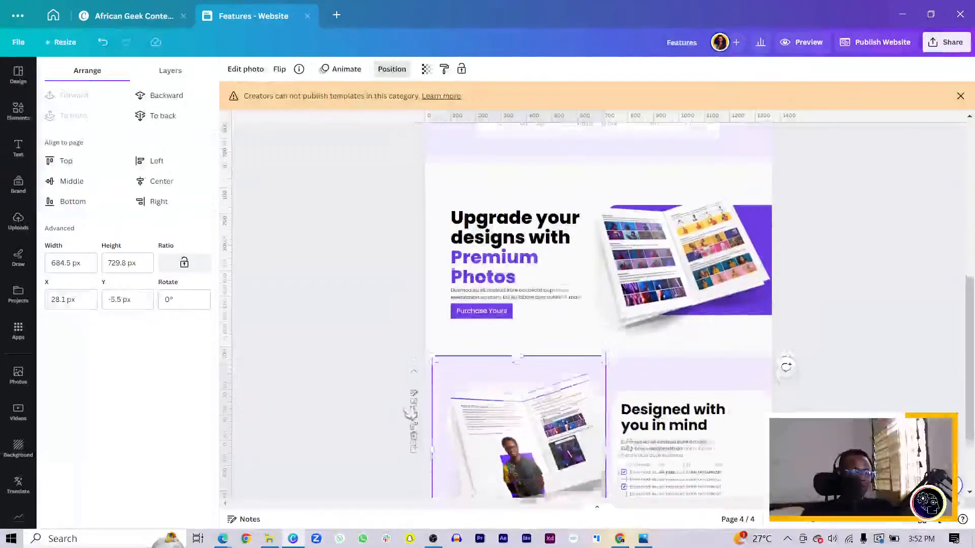
scroll(410, 414, down, 3)
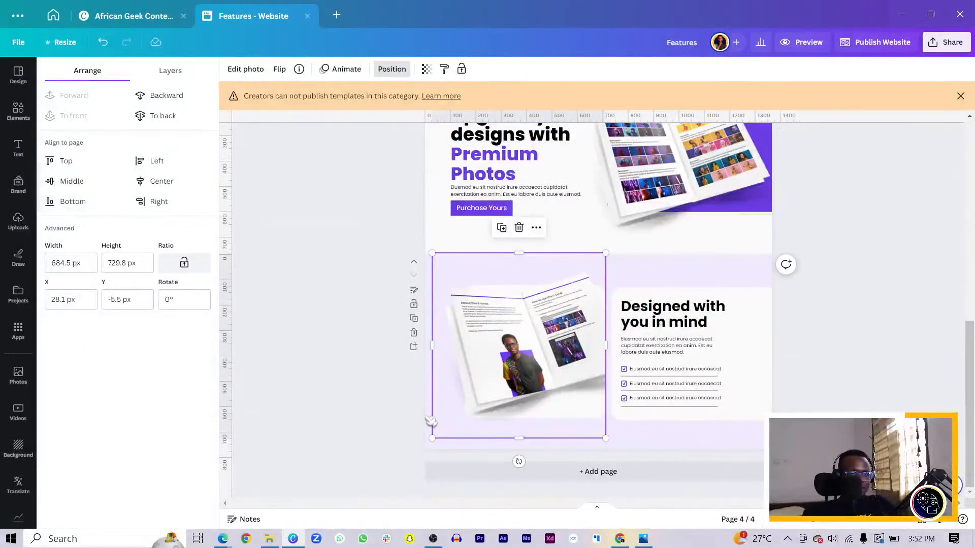
Step: Add a new page below the e-book section and make its background white
click(564, 480)
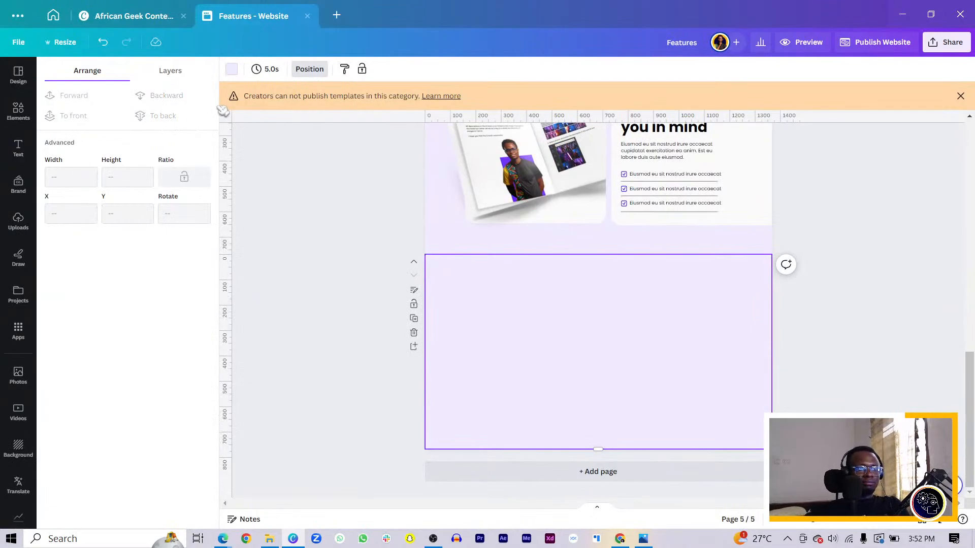
click(230, 69)
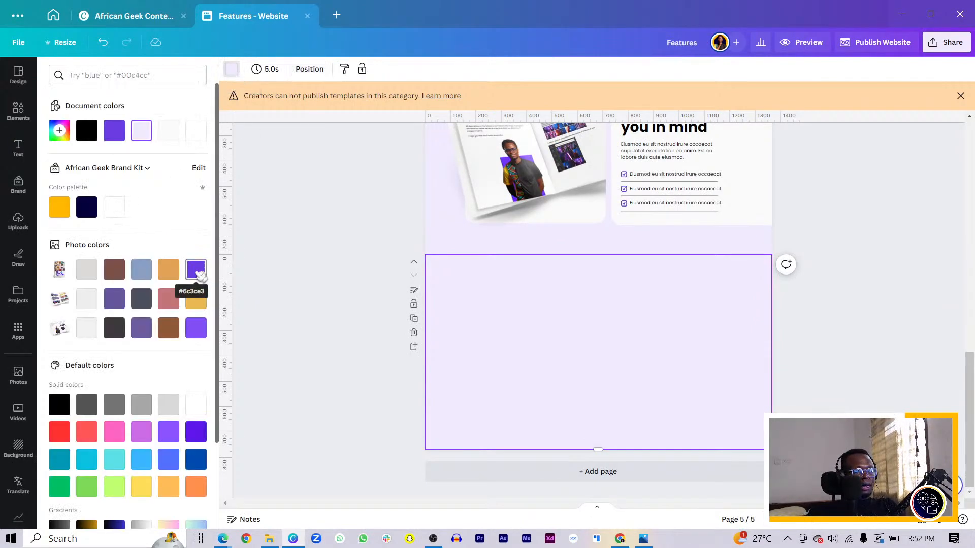
click(195, 130)
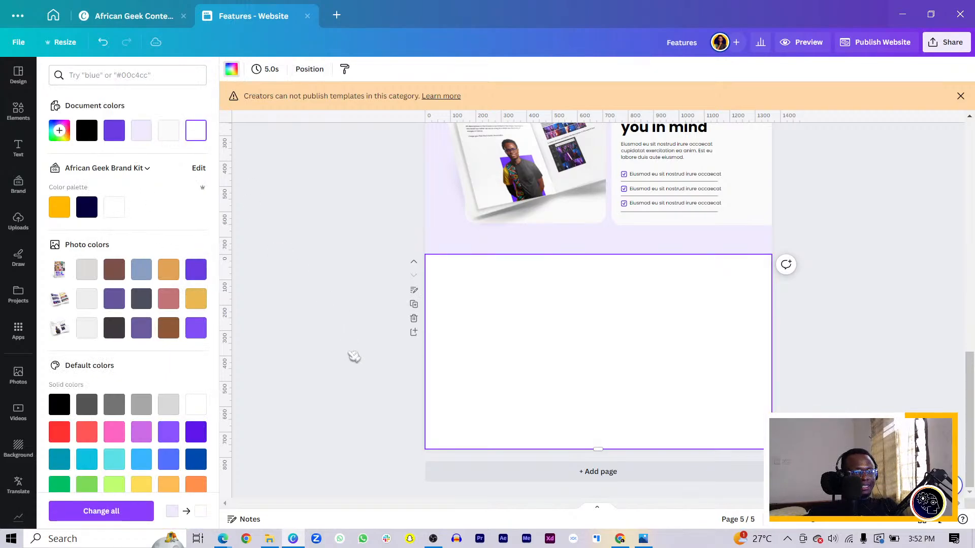
click(461, 393)
Step: Place the white rounded card shape from the feature section on the new page and fill it with the light lavender document color
scroll(461, 393, up, 7)
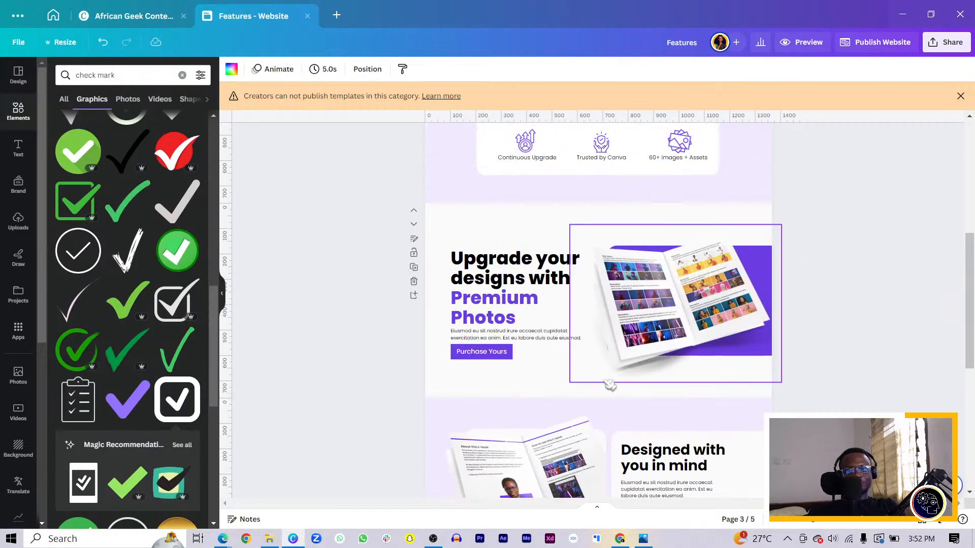
scroll(529, 311, up, 3)
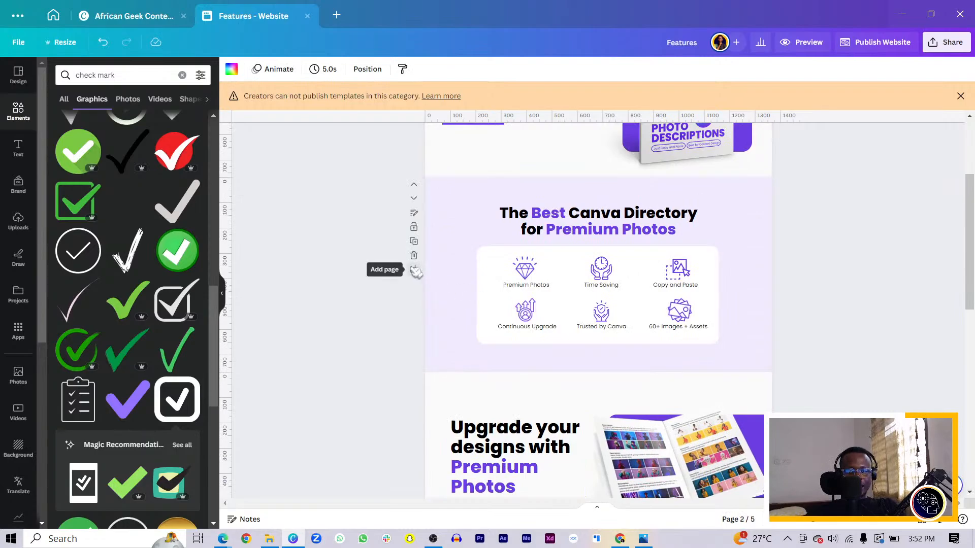
scroll(421, 277, down, 3)
click(514, 174)
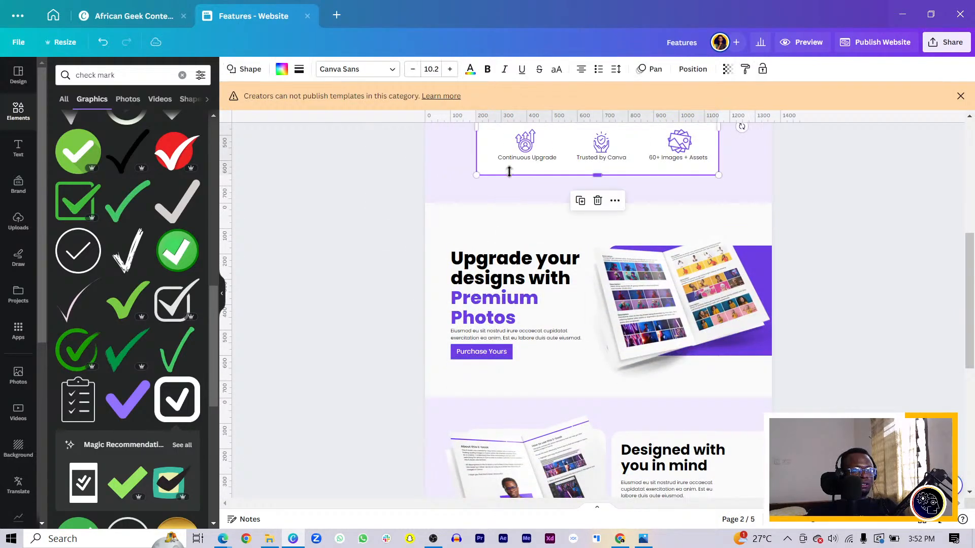
scroll(561, 161, down, 7)
drag(562, 156, 553, 371)
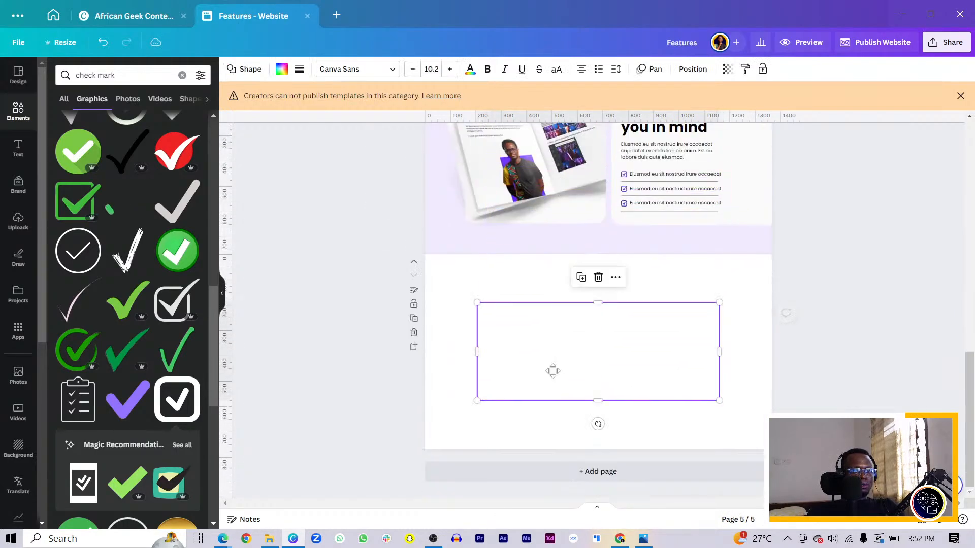
click(282, 70)
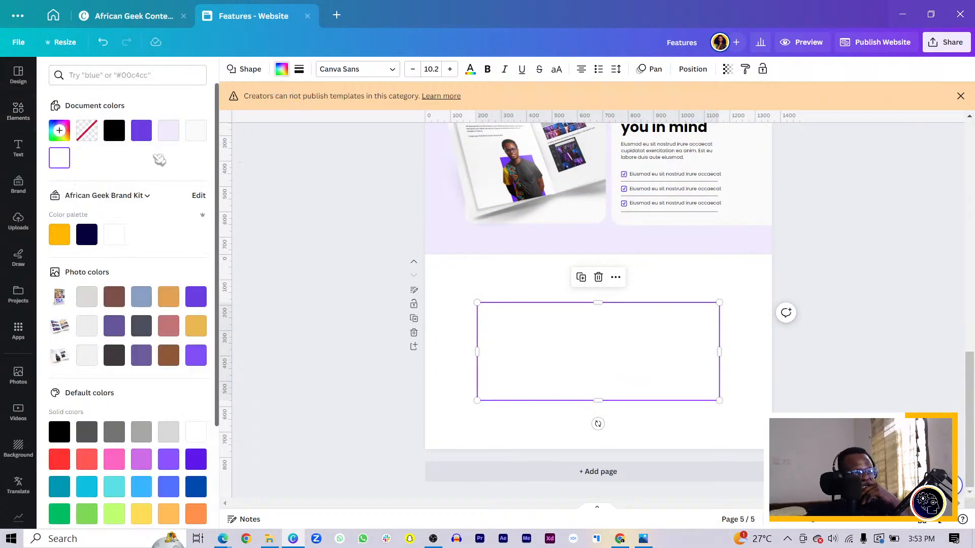
click(168, 131)
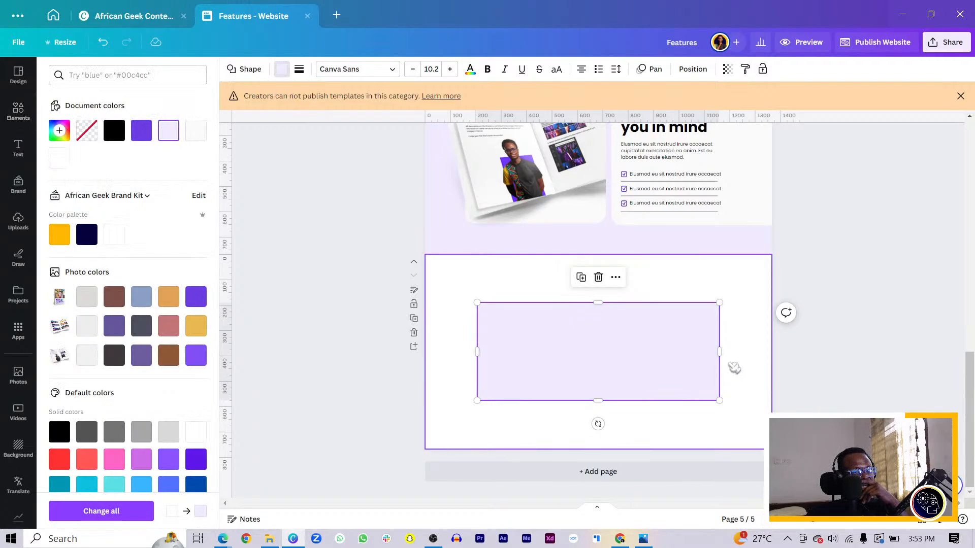
Step: Narrow the lavender card to about 400 px wide and duplicate it twice to form an evenly spaced row of three cards
drag(719, 352, 506, 363)
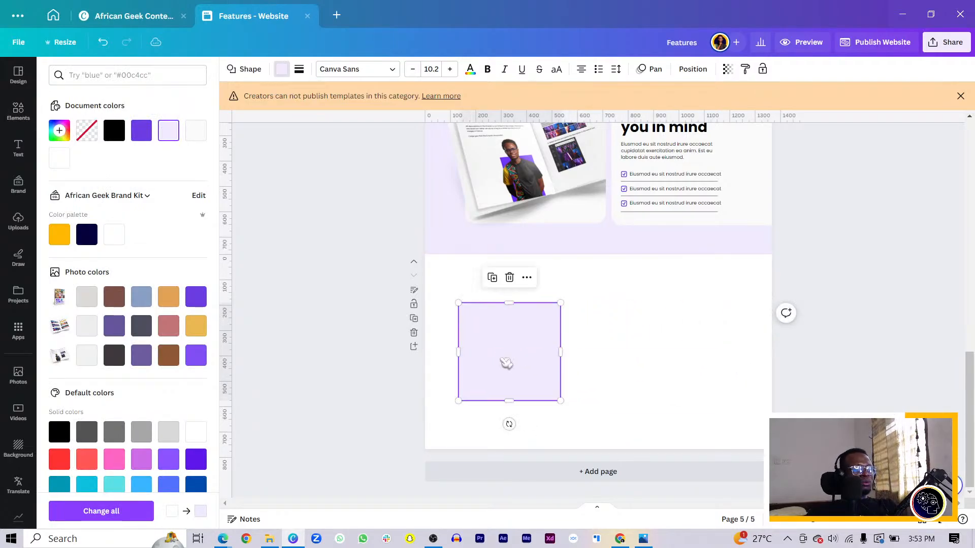
scroll(498, 364, up, 3)
drag(484, 407, 651, 401)
key(ctrl+d)
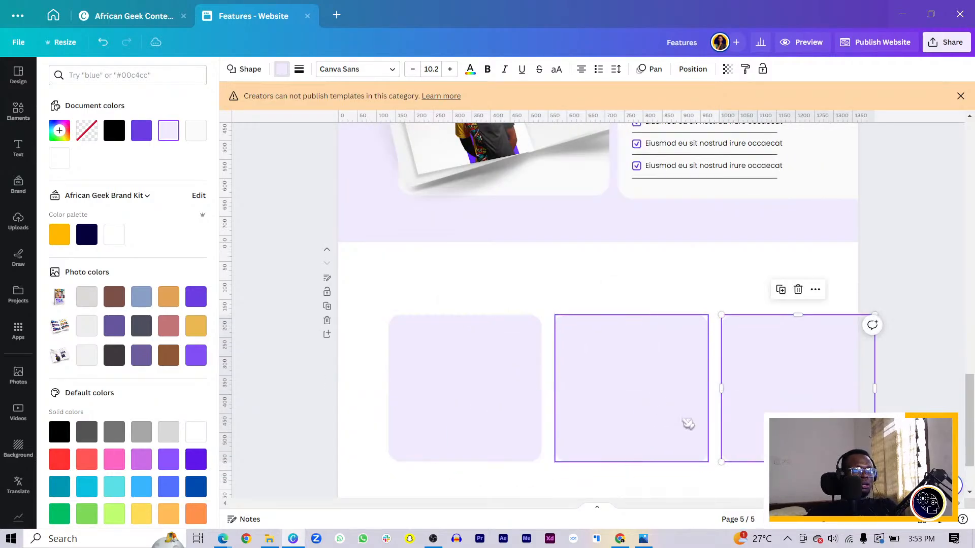
Step: Scale the three lavender cards down together to about 1160 px overall width and center the row horizontally on the page
shift+click(649, 413)
shift+click(531, 406)
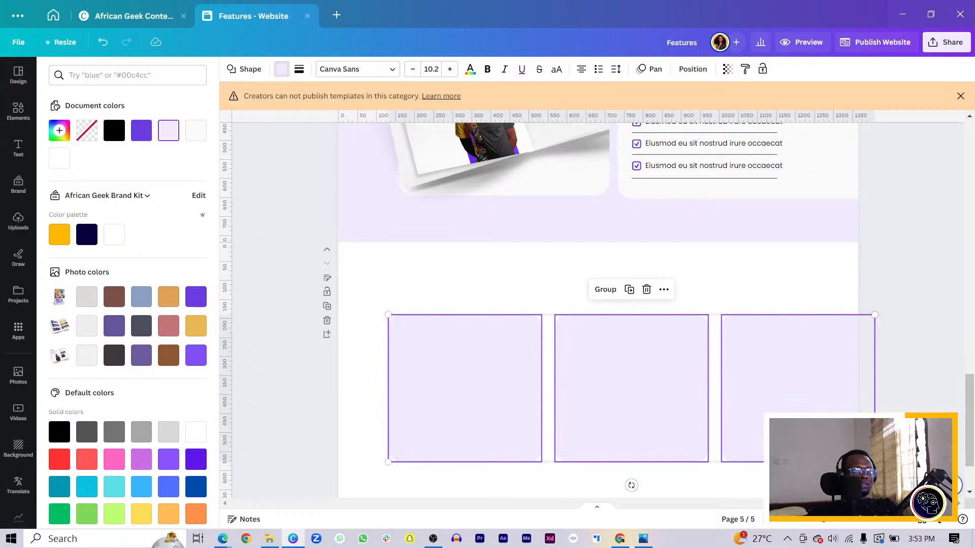
drag(875, 462, 795, 446)
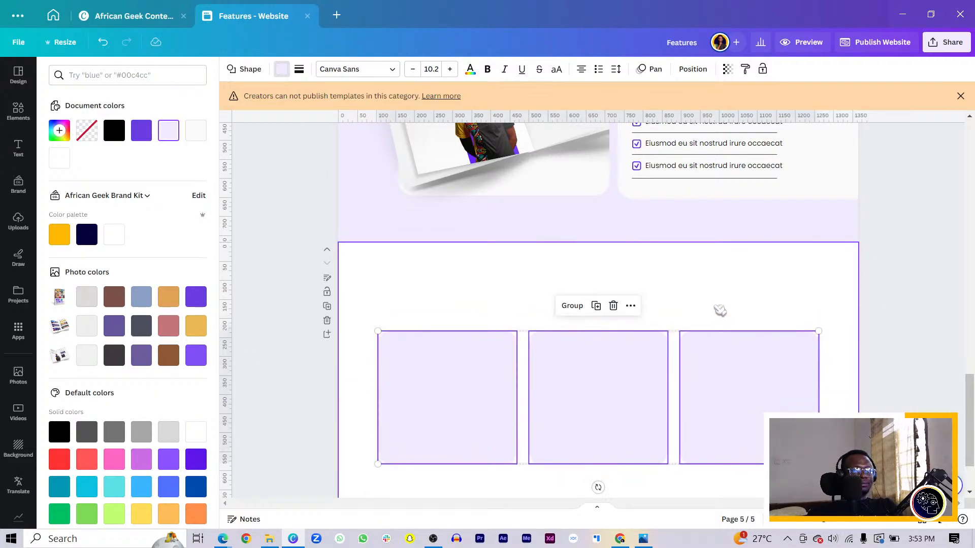
click(717, 310)
Step: Duplicate the "Upgrade your designs with Premium Photos" heading and move the copy to the new page, over the top of the lavender cards
scroll(680, 308, up, 10)
click(446, 275)
key(ctrl+d)
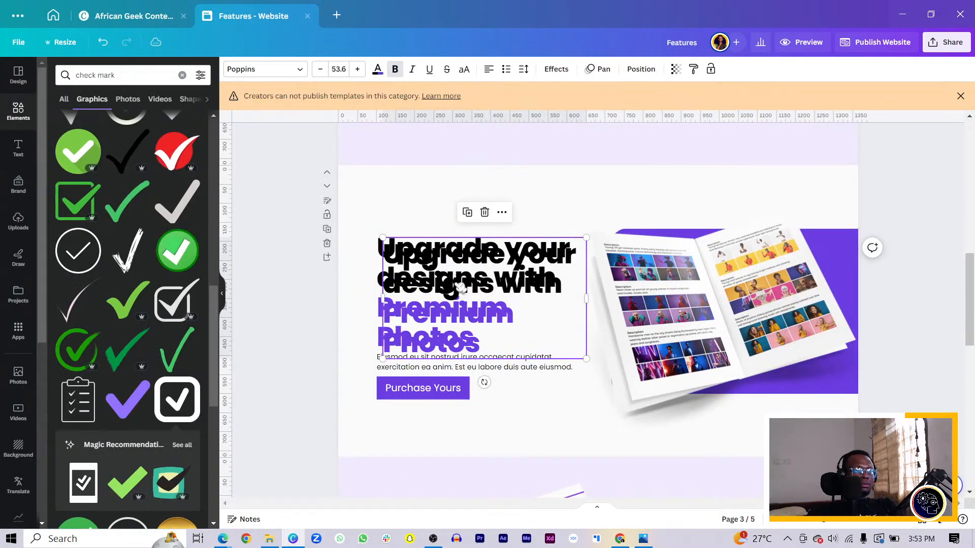
scroll(465, 299, down, 5)
drag(464, 291, 555, 246)
scroll(569, 359, down, 5)
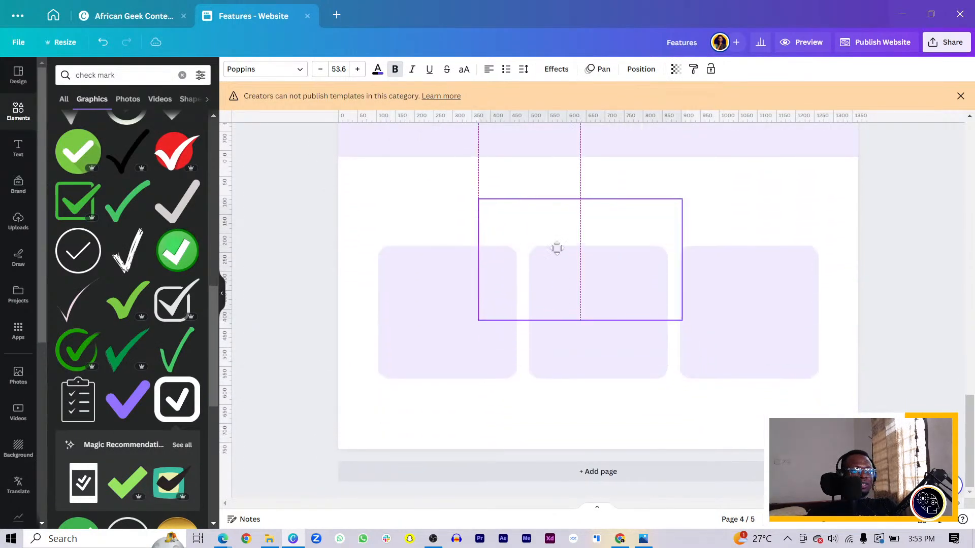
Step: Replace the copied heading's text with "Rating 4.8/5 from"
double_click(555, 247)
text(Rating)
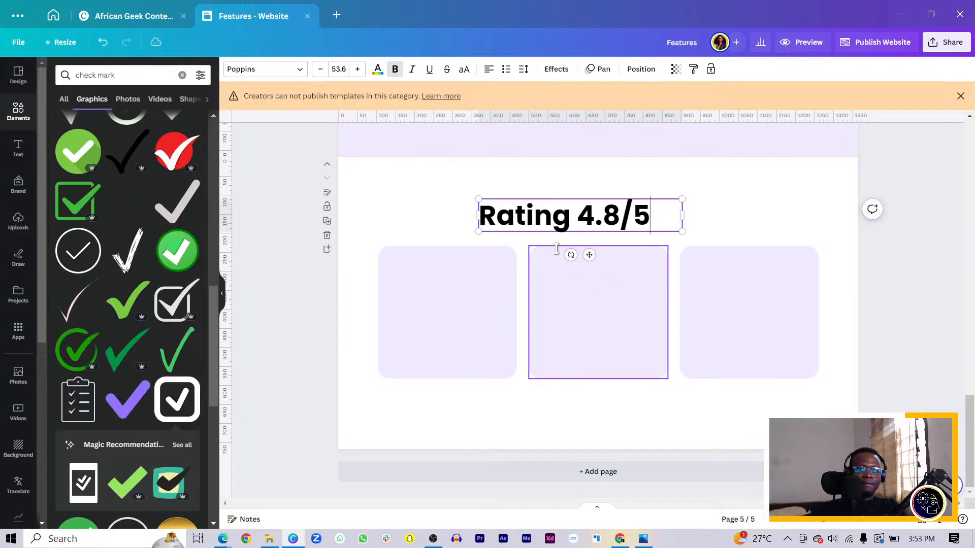
text(4.8/5 from)
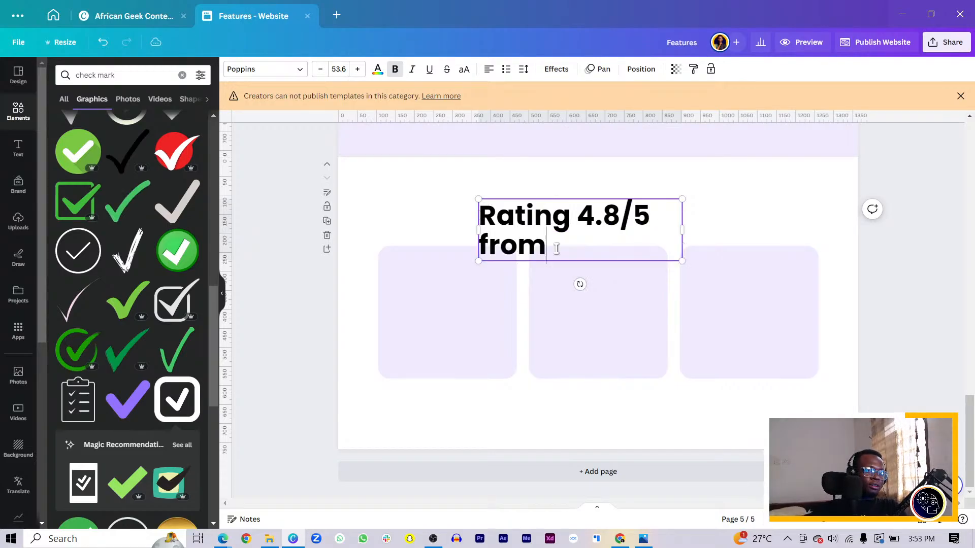
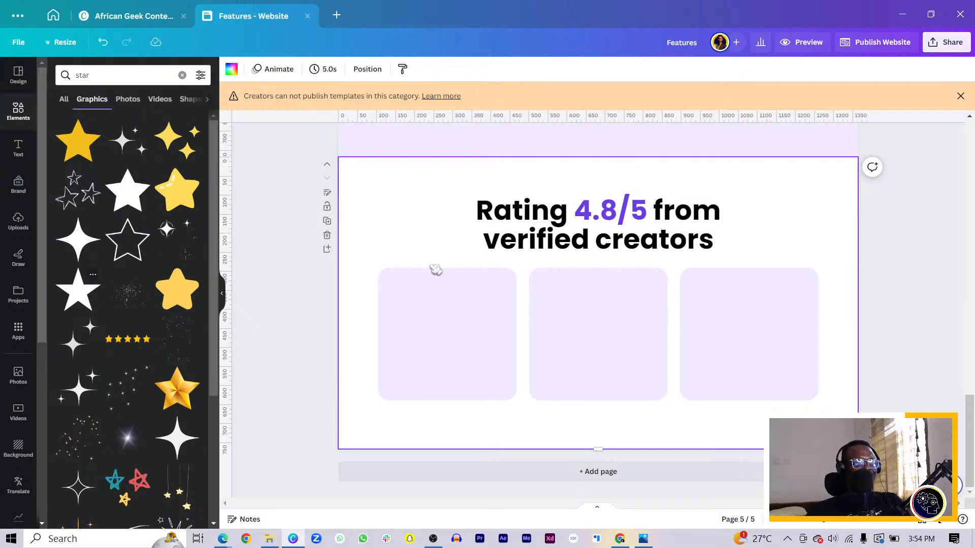
Step: Insert a solid black five-pointed star graphic and place it over the first lavender card
drag(553, 298, 371, 210)
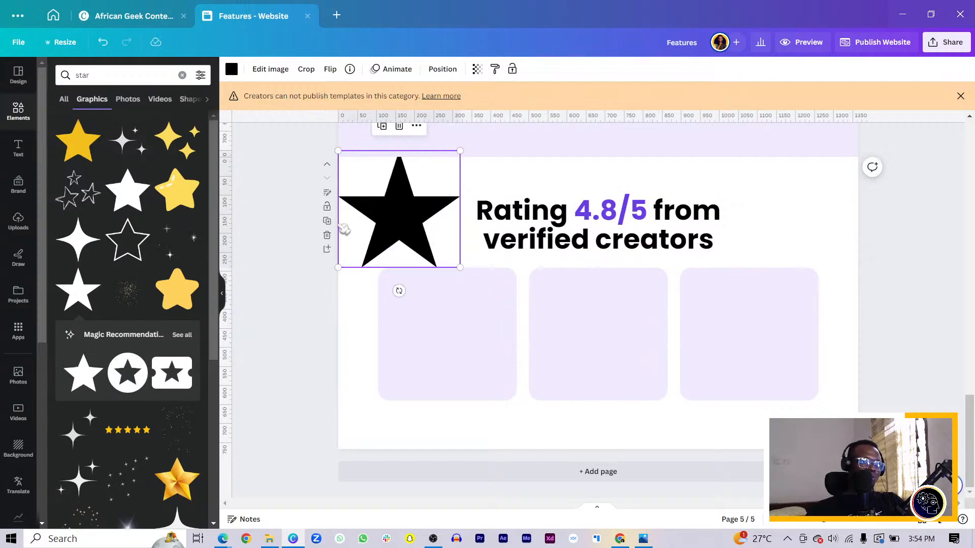
key(Delete)
click(85, 376)
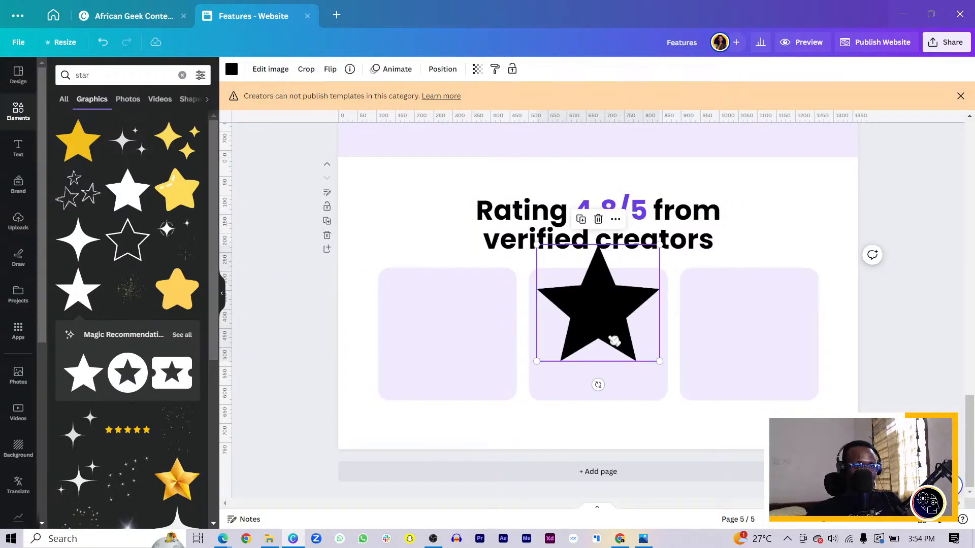
drag(614, 340, 455, 382)
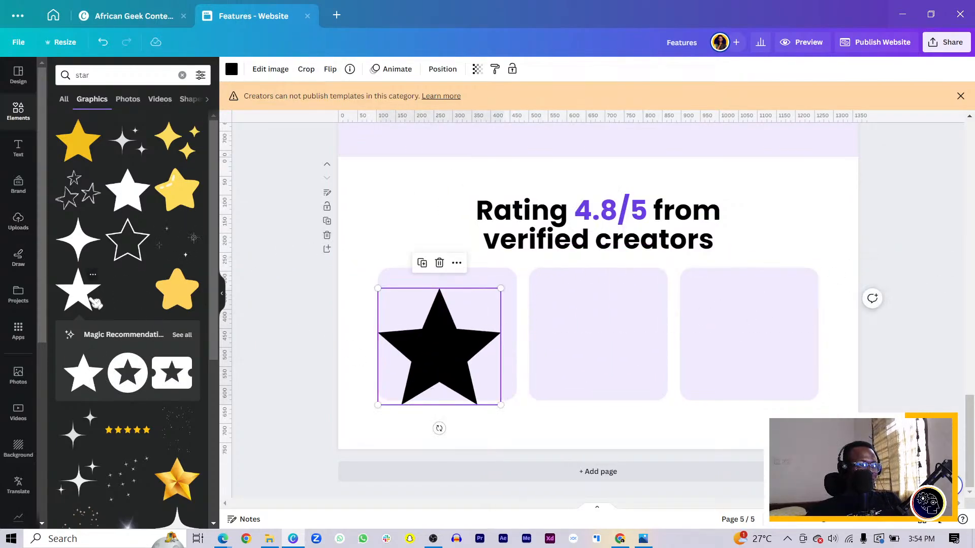
click(77, 289)
drag(633, 374, 582, 376)
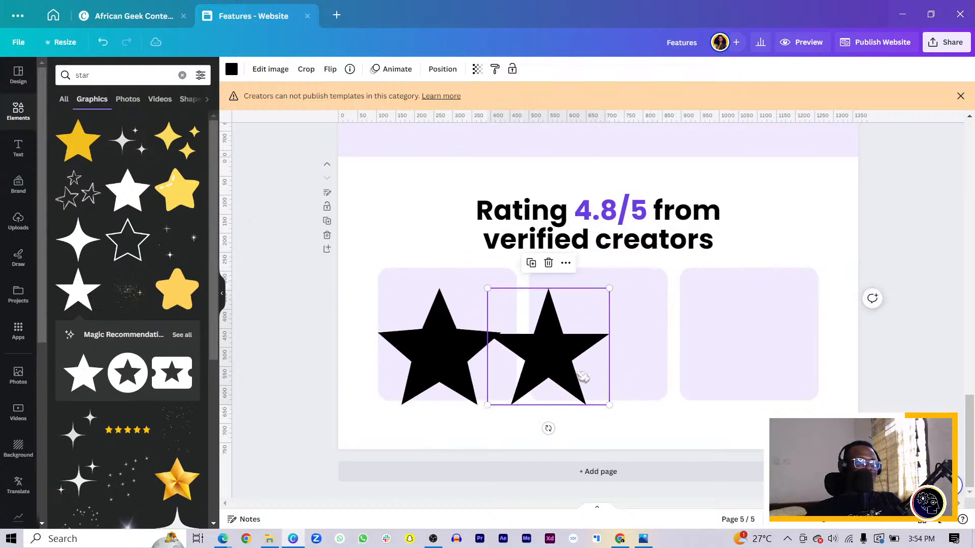
key(Delete)
Step: Shrink the star to about 37 px wide and position it in the first card's upper-left corner
click(449, 368)
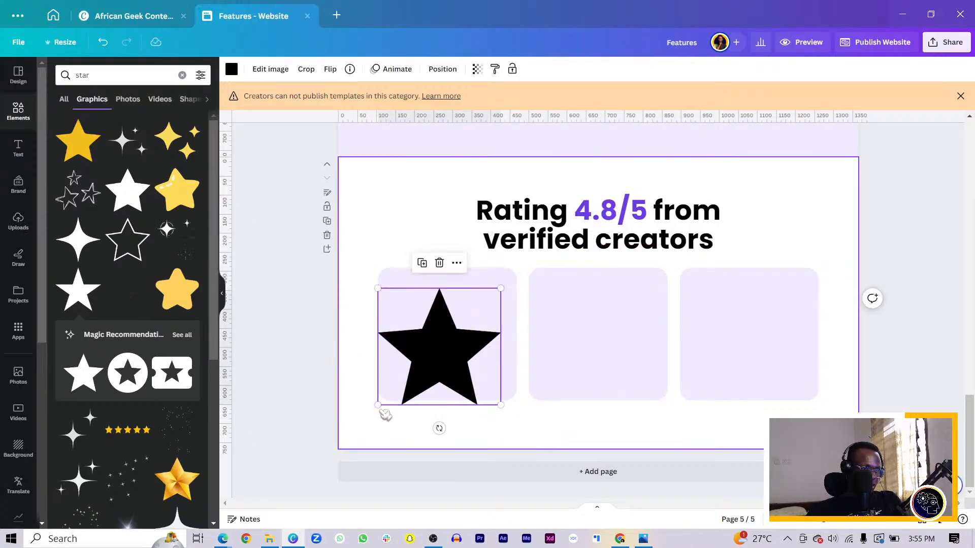
drag(379, 405, 414, 320)
key(ctrl+plus)
key(ctrl+plus)
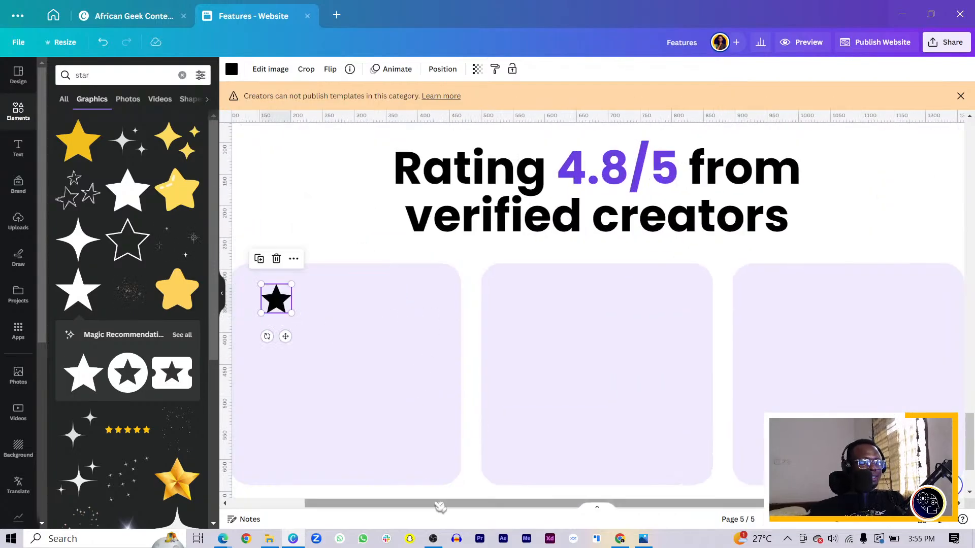
drag(440, 506, 365, 507)
drag(388, 312, 401, 297)
Step: Duplicate the small star four times to form an evenly spaced row of five across the first card
key(ctrl+d)
key(ctrl+d)
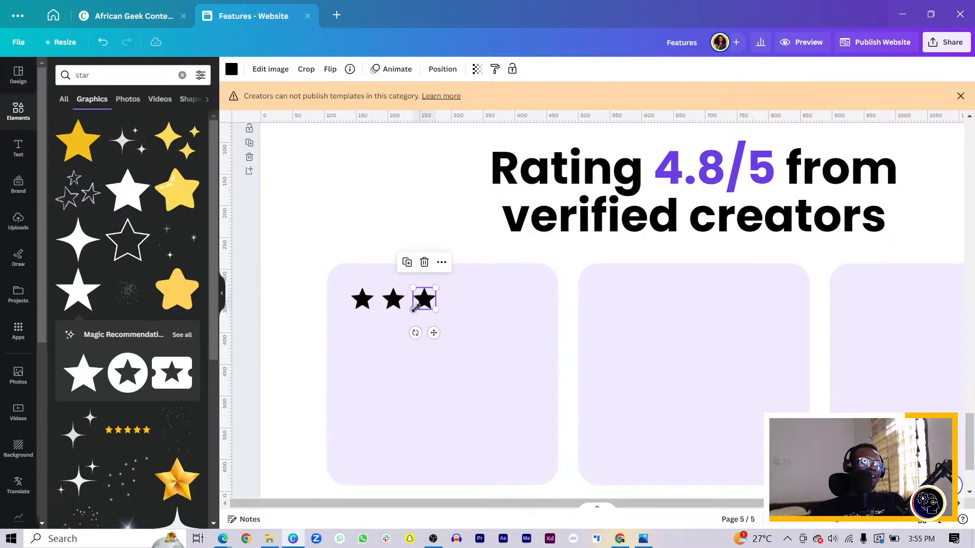
key(ctrl+d)
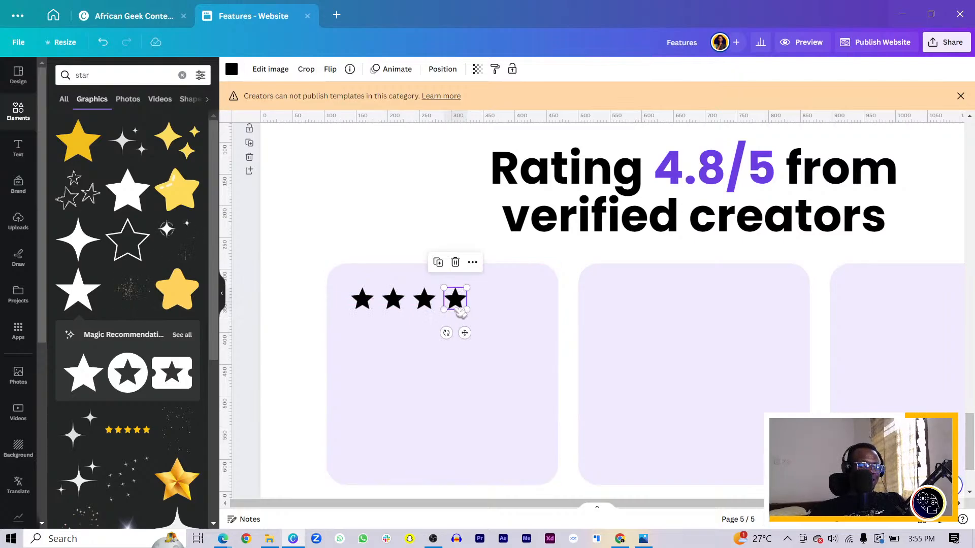
key(ctrl+d)
Step: Duplicate the five-star row, move the copy above the first card beside the heading, and delete its last star
shift+click(454, 300)
shift+click(425, 299)
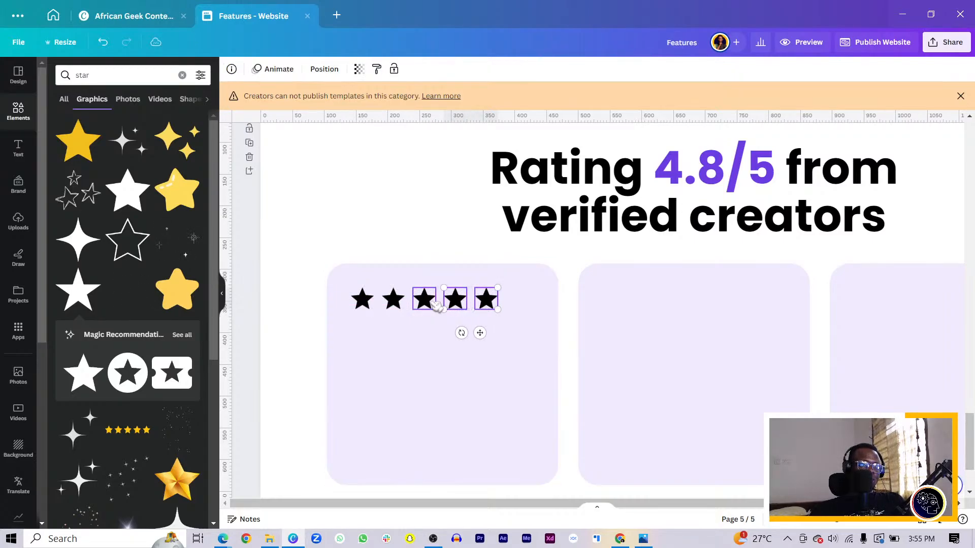
shift+click(362, 301)
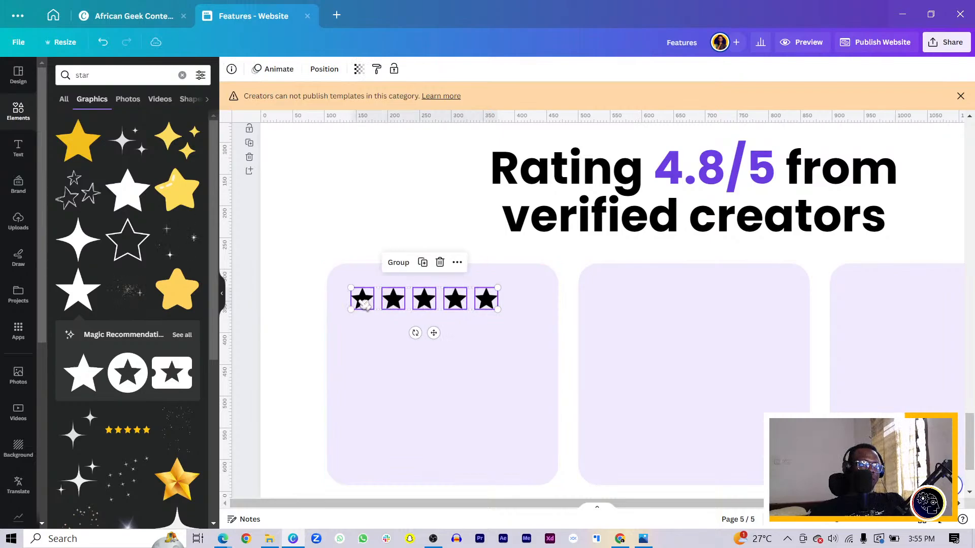
key(ctrl+d)
drag(378, 312, 329, 207)
click(424, 233)
click(445, 212)
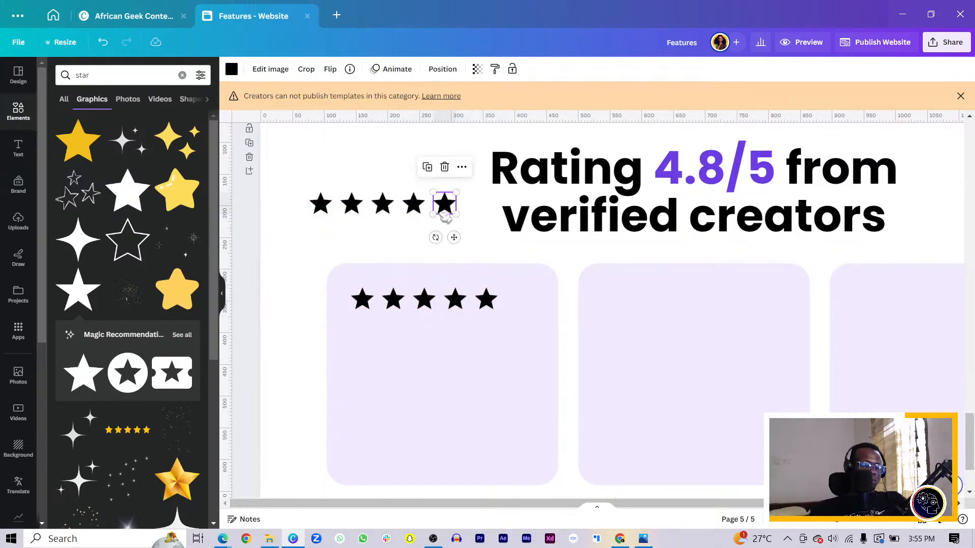
key(Delete)
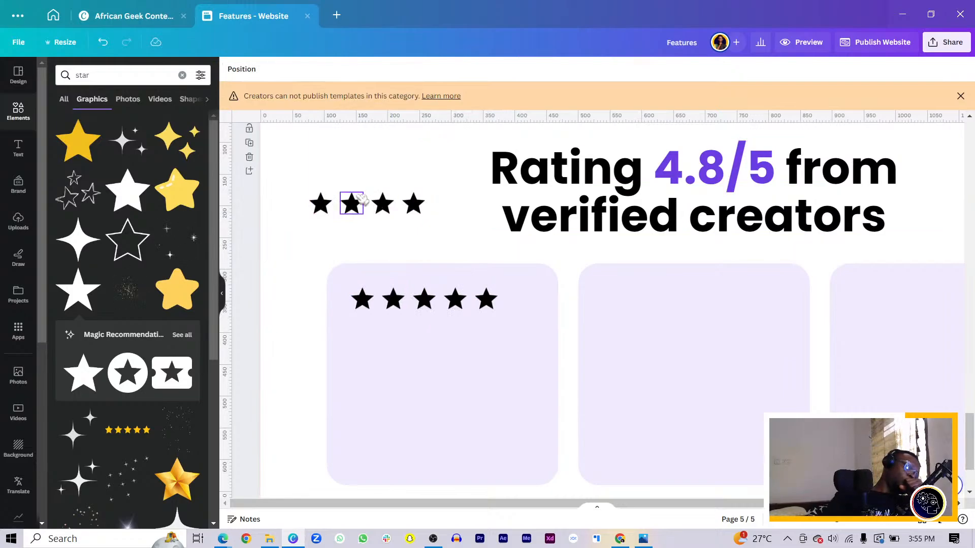
Step: Recolor the stars with the document's purple and apply the change to all the black stars
click(365, 305)
click(392, 299)
shift+click(427, 303)
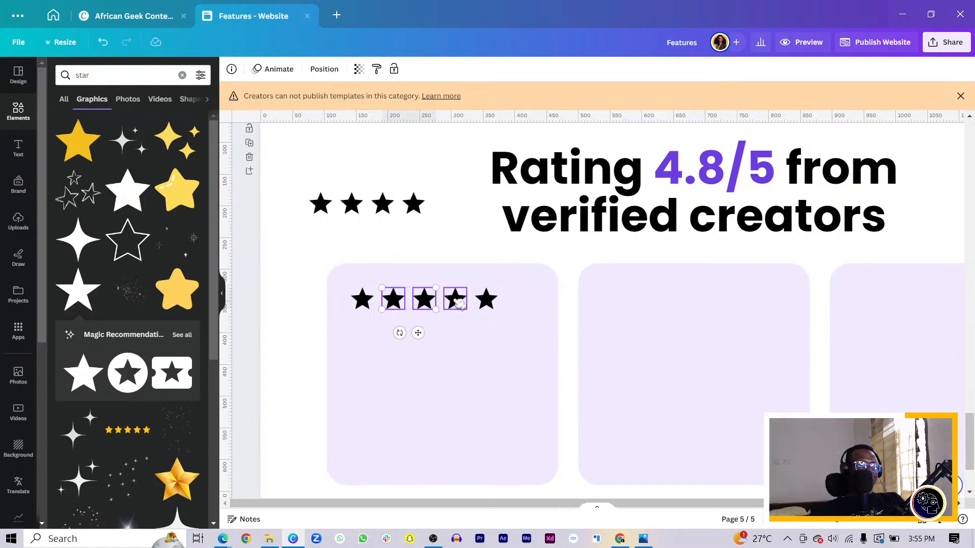
shift+click(459, 303)
shift+click(485, 300)
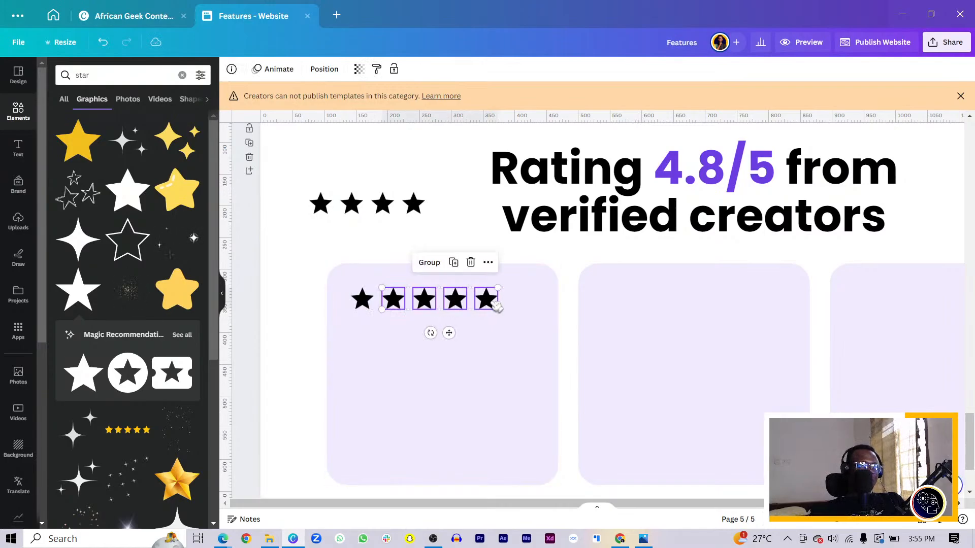
click(362, 300)
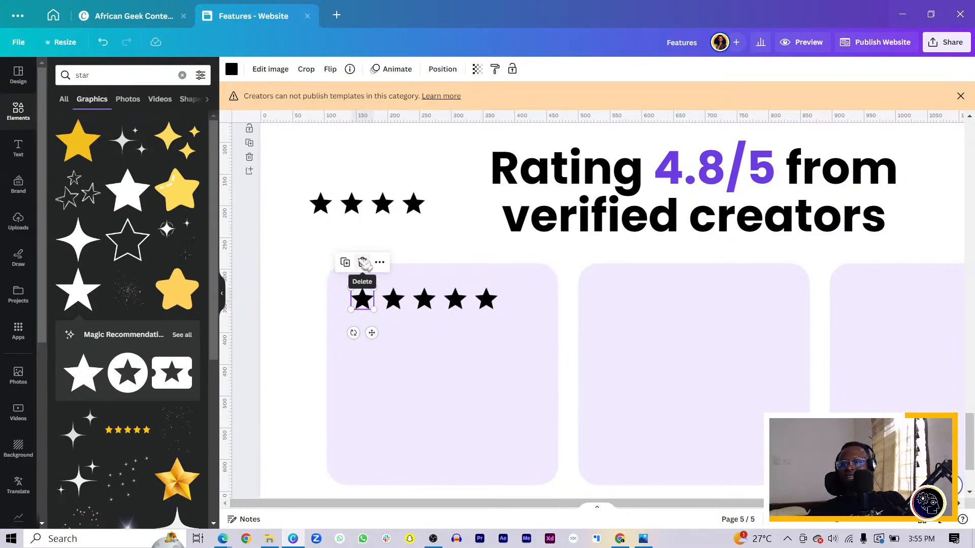
click(232, 70)
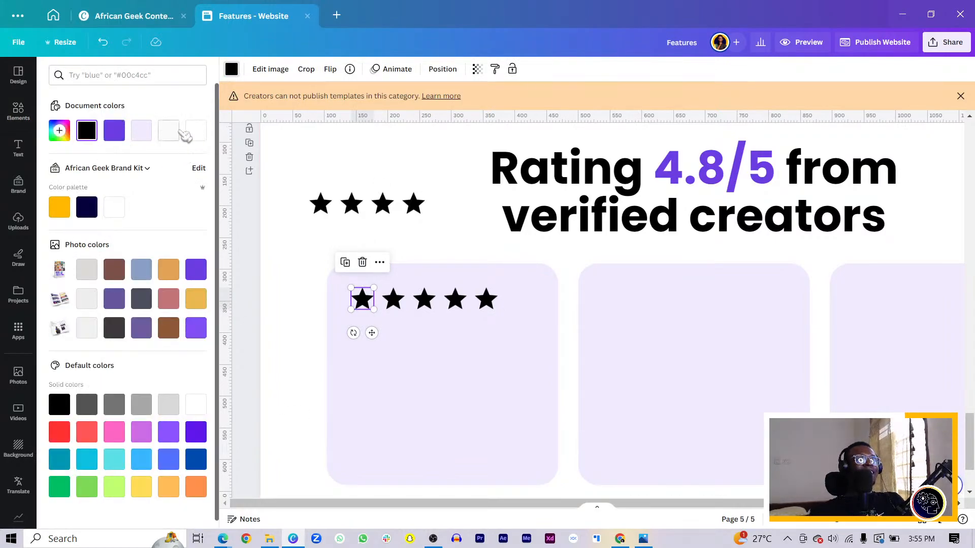
click(114, 130)
click(398, 300)
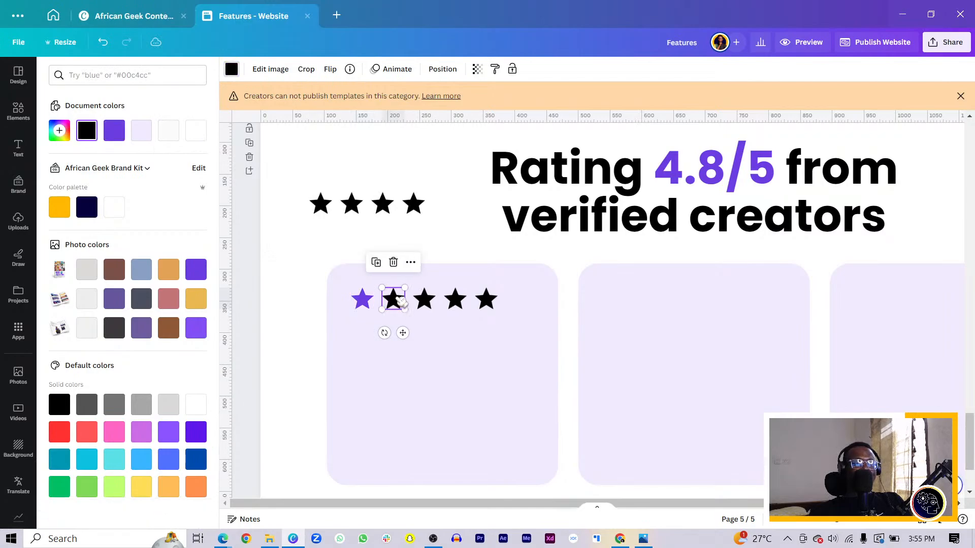
click(114, 131)
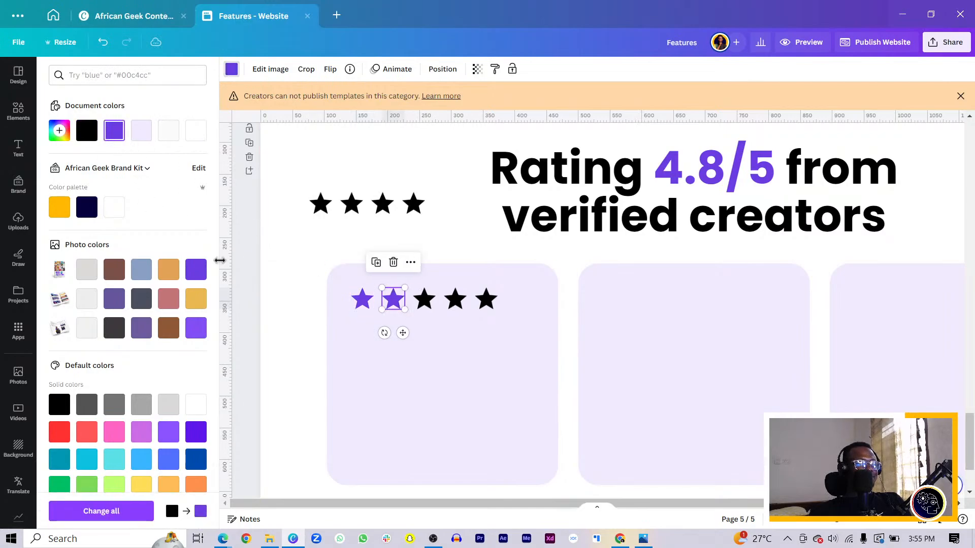
click(113, 512)
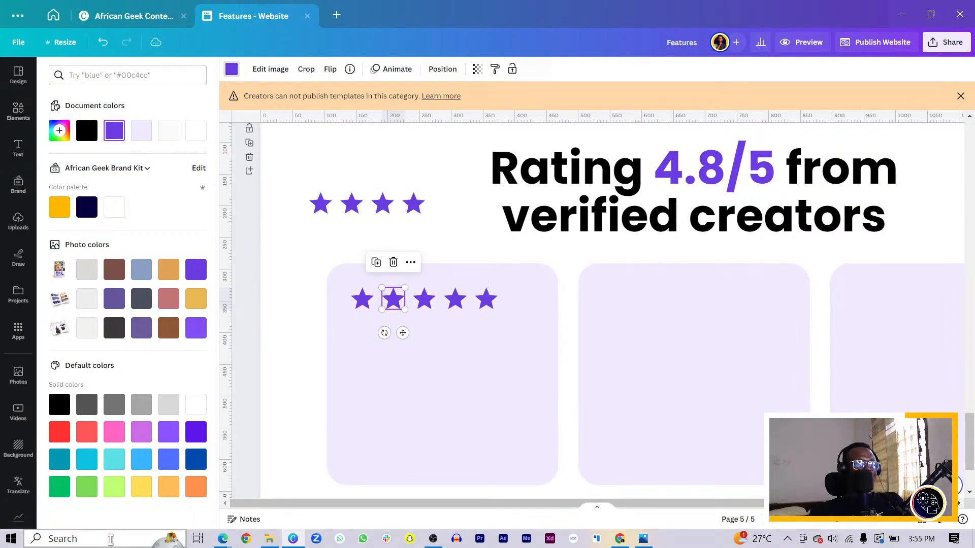
Step: Place the four-star row near the top of the second card and another star row on the third card
click(328, 246)
drag(417, 222, 867, 302)
click(365, 242)
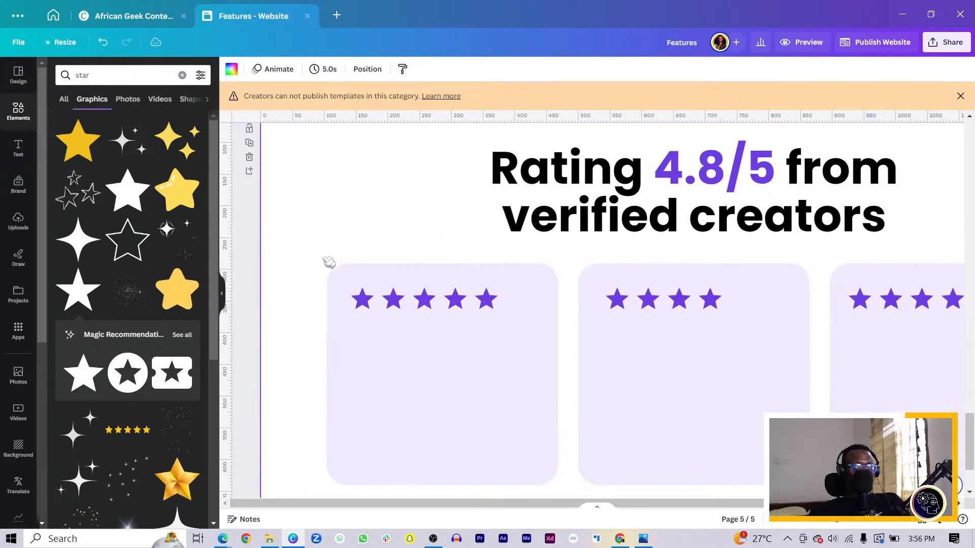
Step: Copy the "Eiusmod eu sit nostrud irure occaecat" paragraph from an earlier section to below the first card's stars, and duplicate it
scroll(329, 263, down, 3)
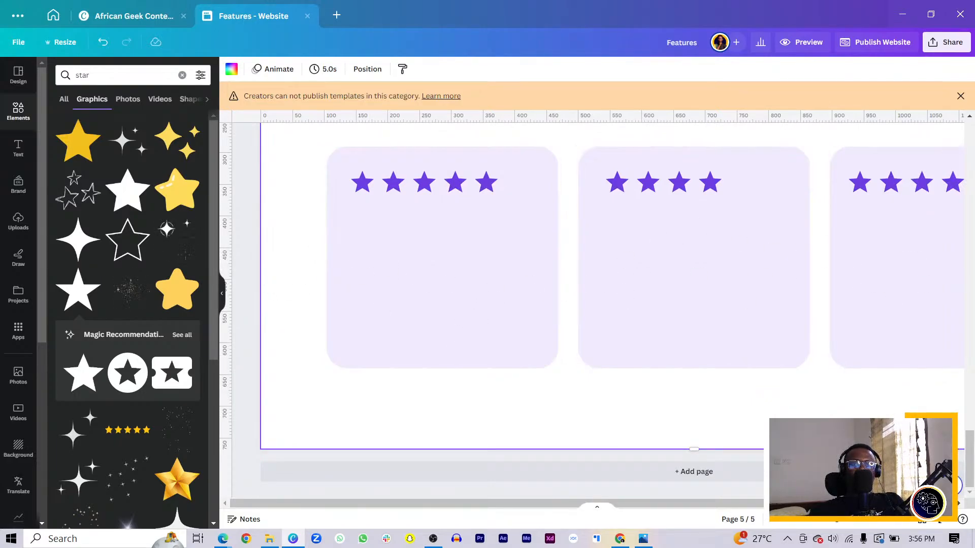
key(alt+Tab)
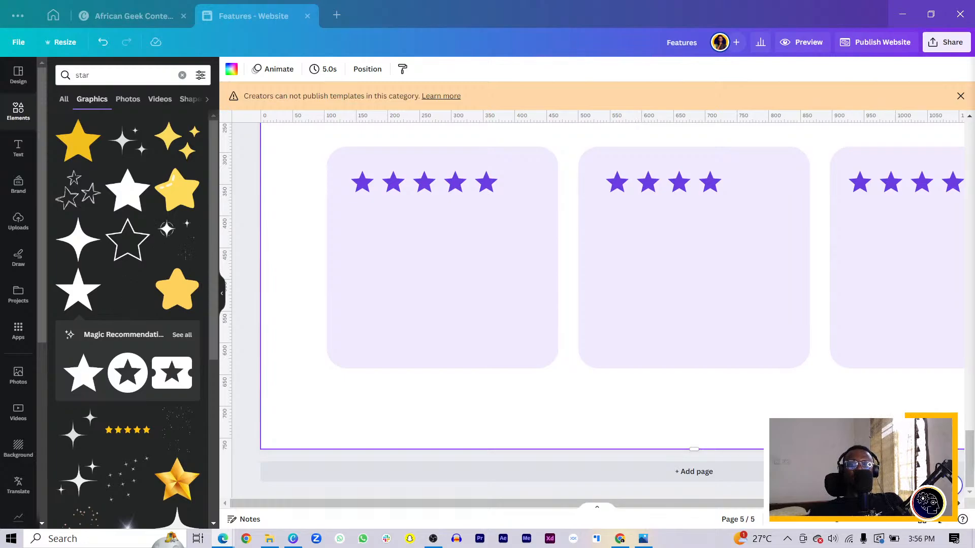
scroll(328, 215, up, 6)
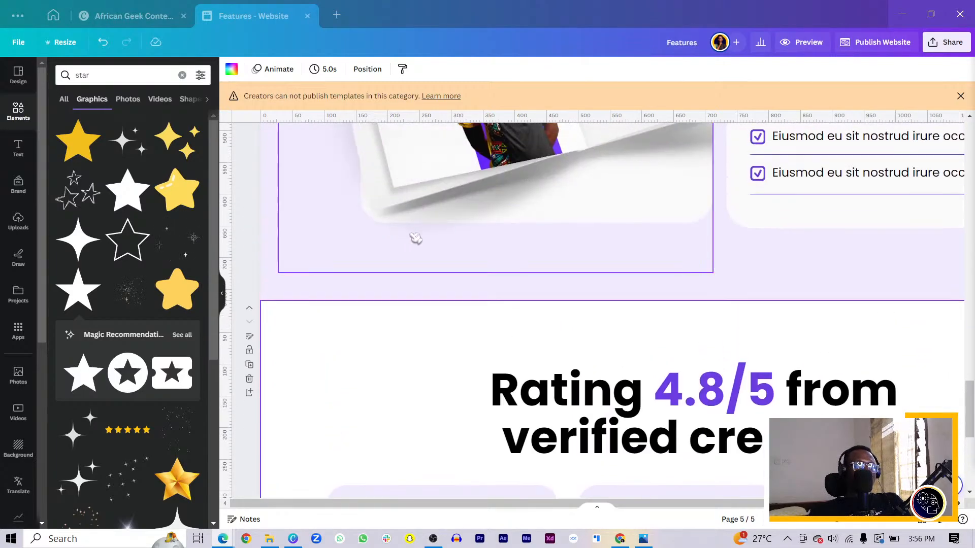
scroll(416, 238, up, 3)
drag(828, 227, 403, 242)
scroll(468, 394, down, 5)
key(ctrl+d)
Step: Replace the upper paragraph's text with "Easy to use", make it bold, and narrow its text box to fit the words
double_click(402, 242)
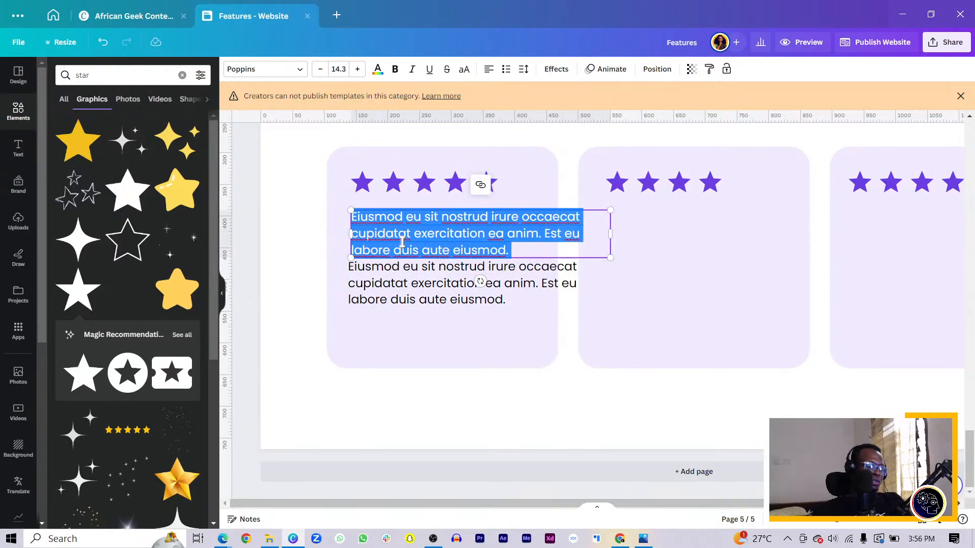
text(Easy to use)
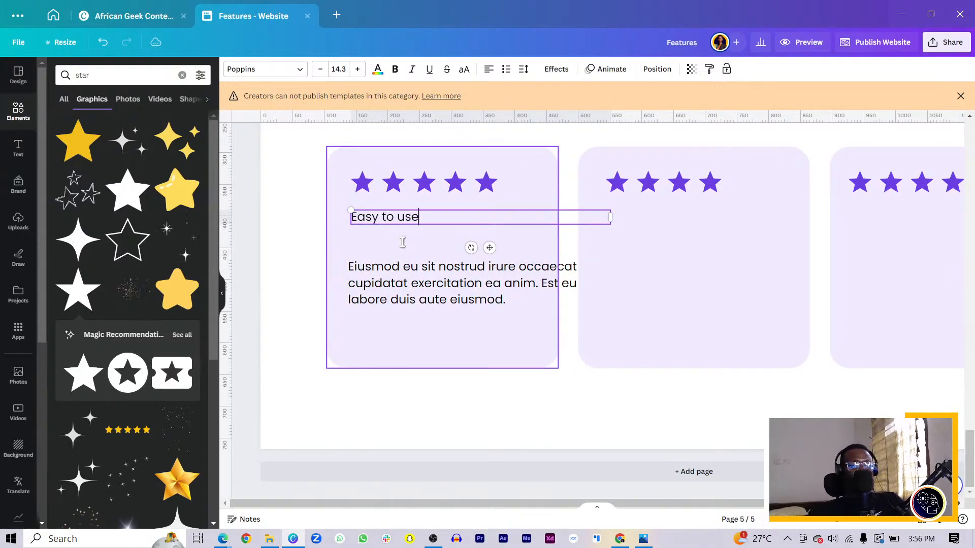
key(ctrl+a)
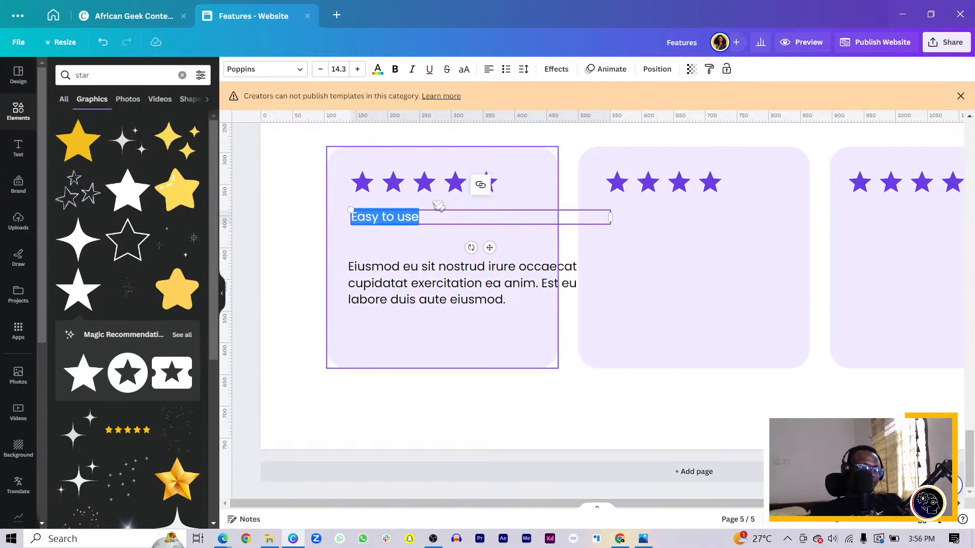
key(ctrl+b)
drag(610, 218, 437, 226)
click(280, 254)
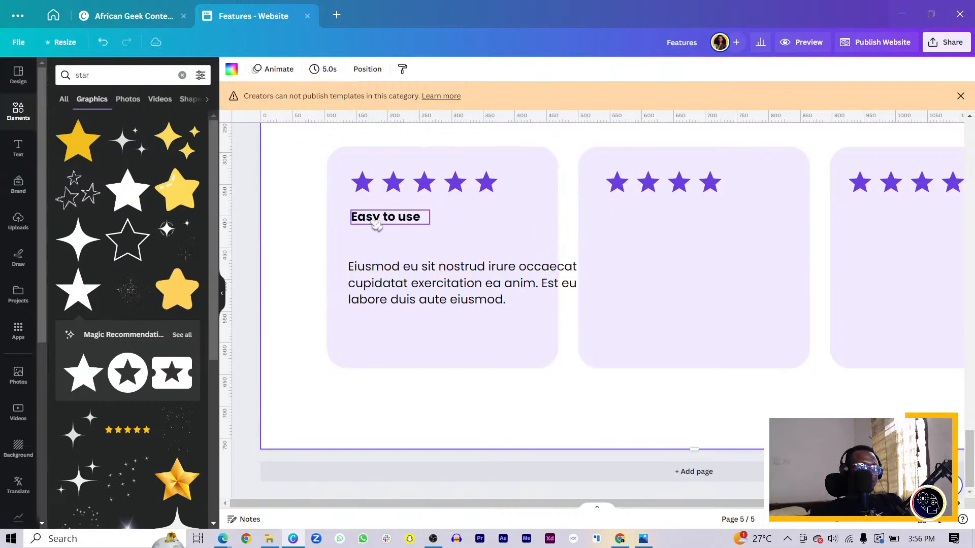
Step: Align the remaining paragraph directly under "Easy to use" and narrow it to about 305 px to fit inside the first card
drag(396, 293, 399, 263)
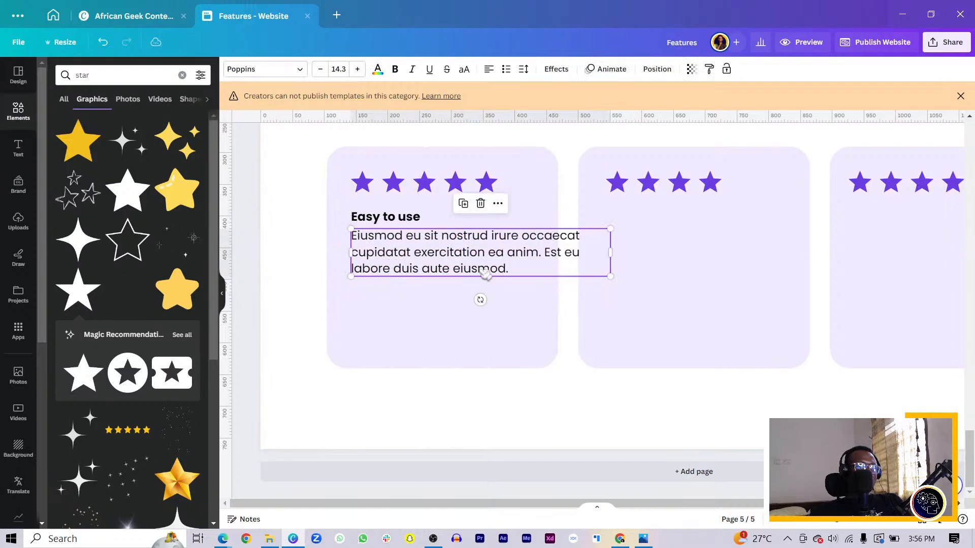
drag(607, 254, 545, 259)
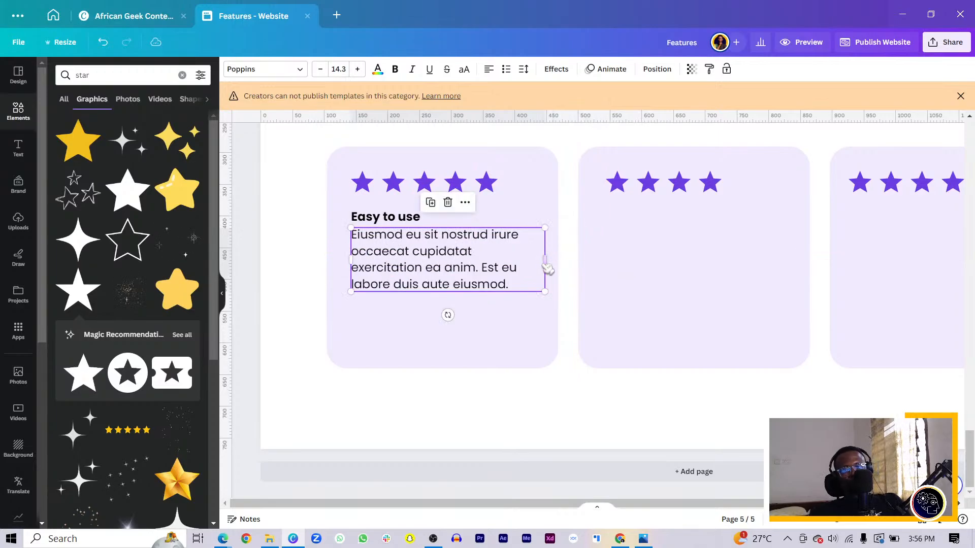
click(279, 281)
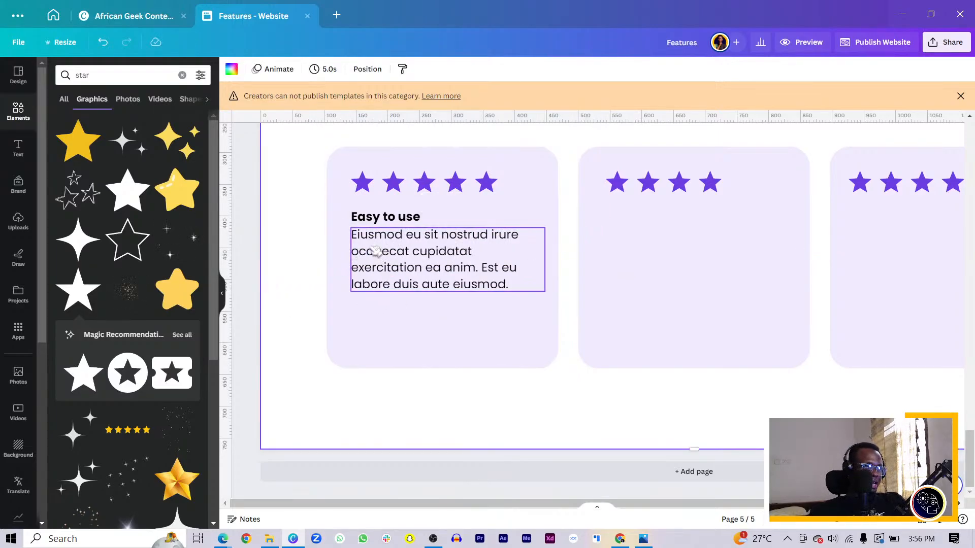
Step: Add a horizontal line below the first card's paragraph, with line weight 1 and a length of about 255 px
key(l)
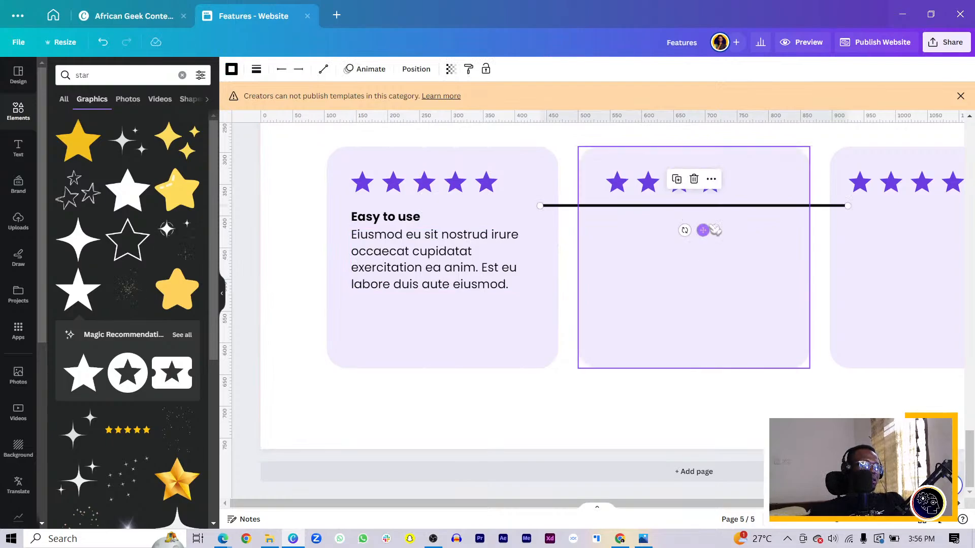
drag(703, 229, 514, 325)
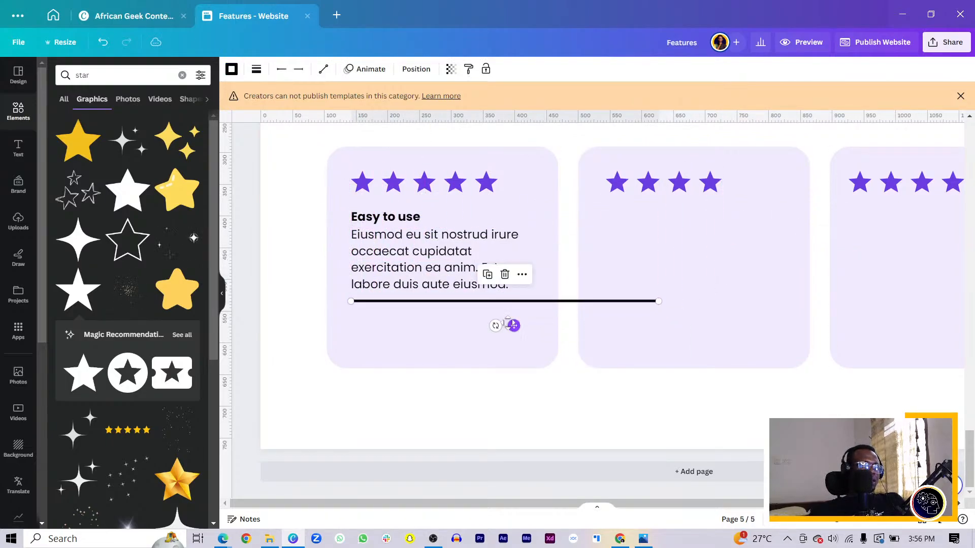
click(257, 68)
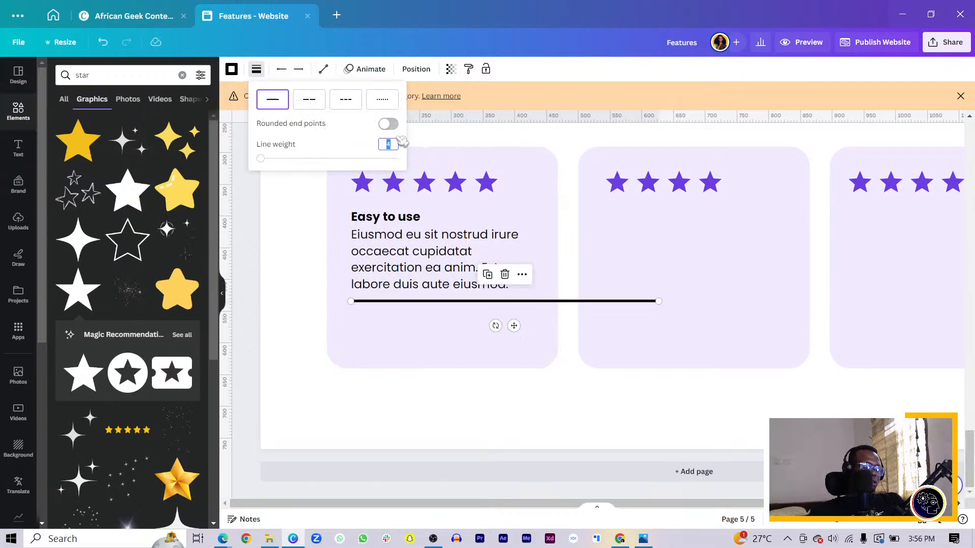
text(1)
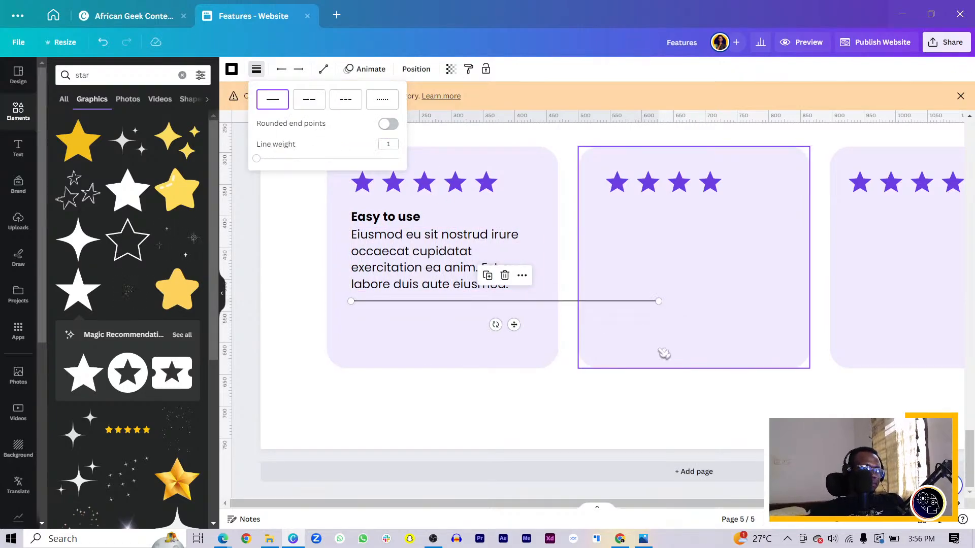
click(660, 301)
drag(659, 301, 514, 302)
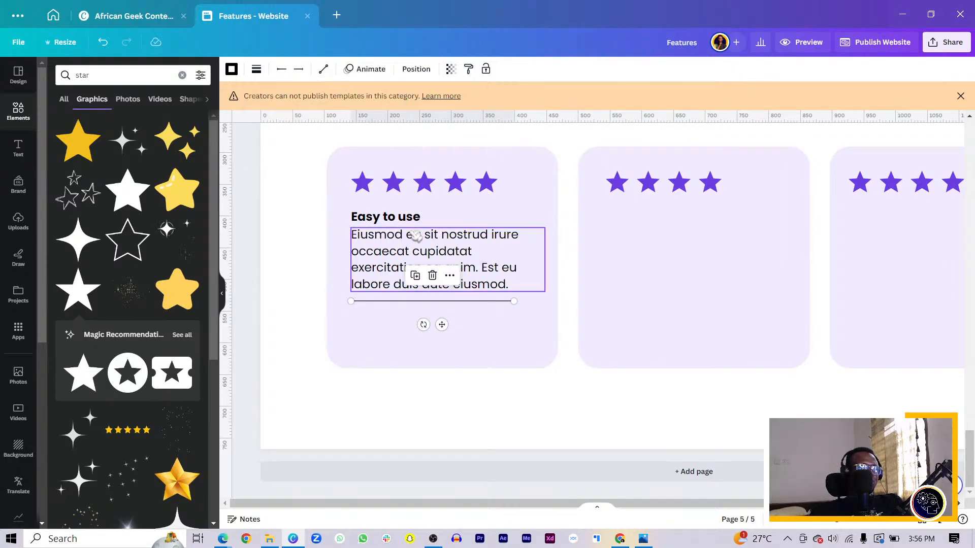
Step: Nudge the horizontal line below the first card's paragraph down by about 4 px to add a little space
click(419, 69)
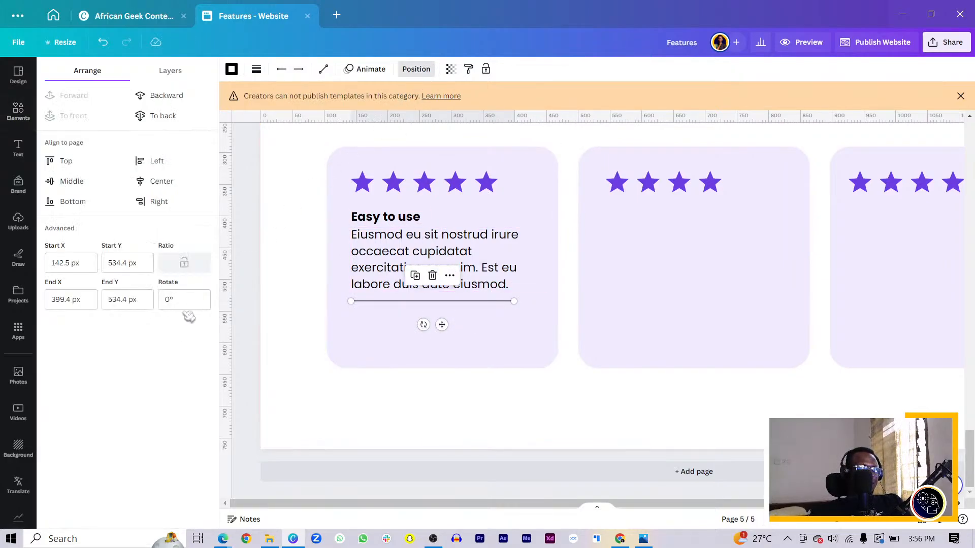
click(347, 323)
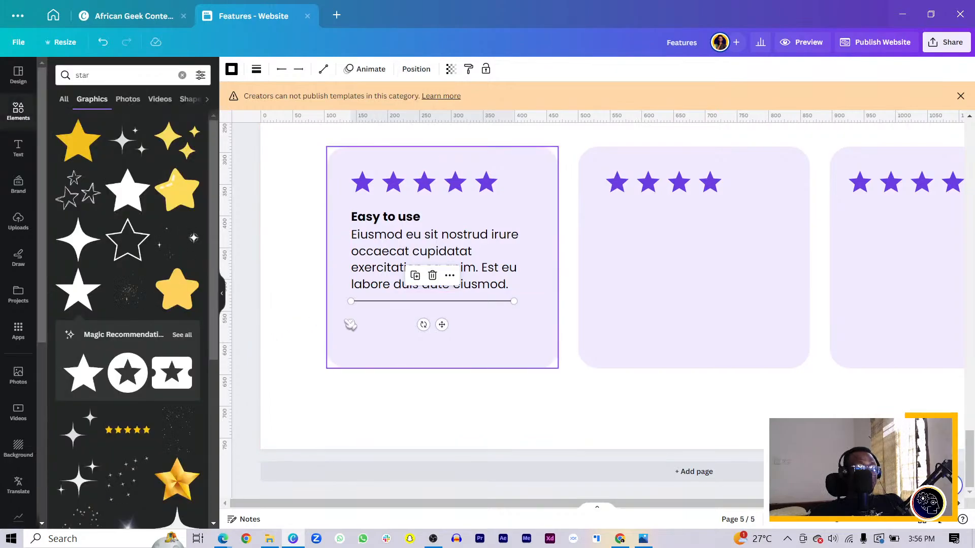
click(371, 302)
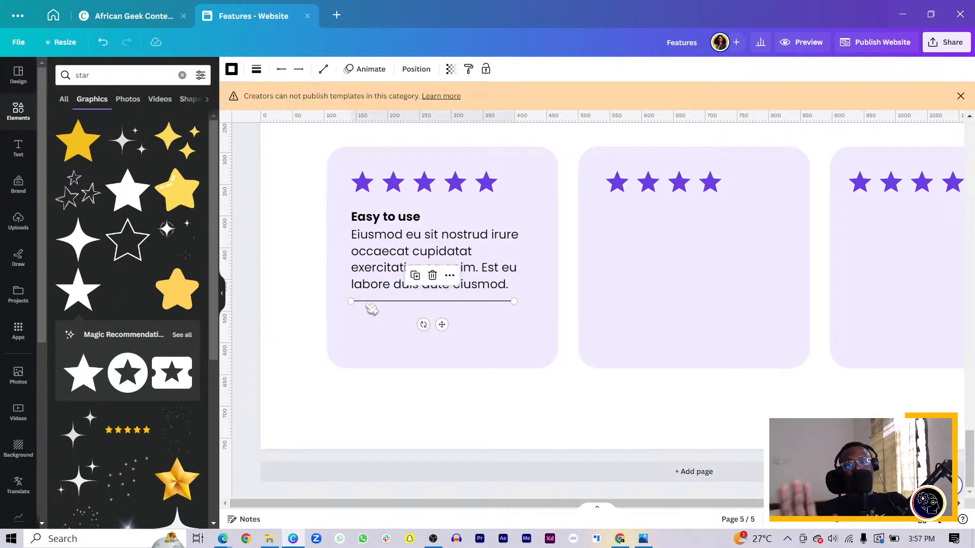
key(Down)
key(Down)
key(Down)
key(Down)
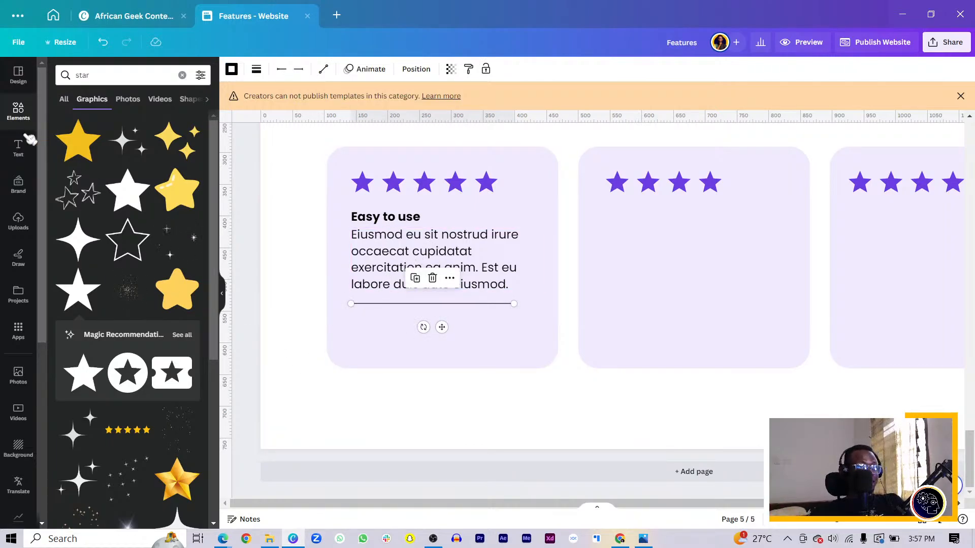
scroll(31, 316, down, 3)
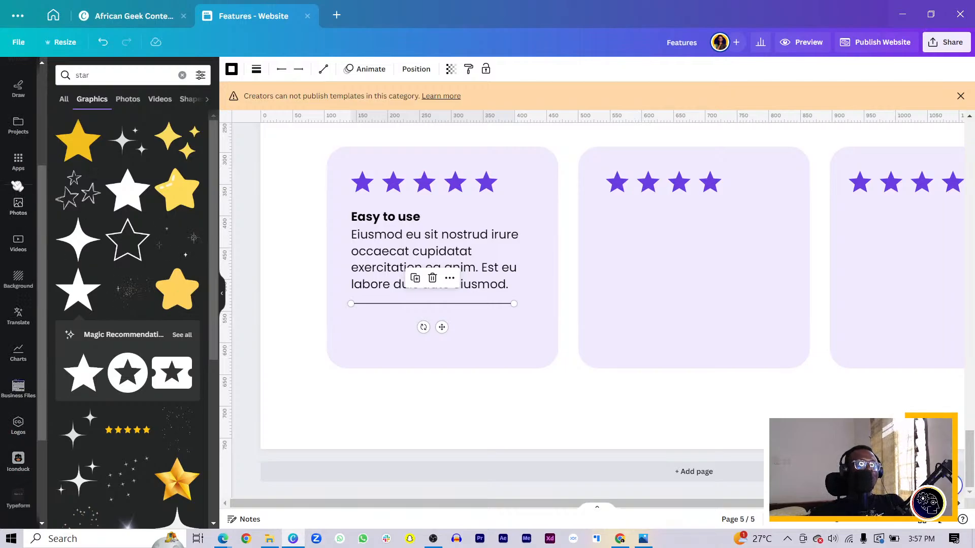
scroll(30, 173, up, 3)
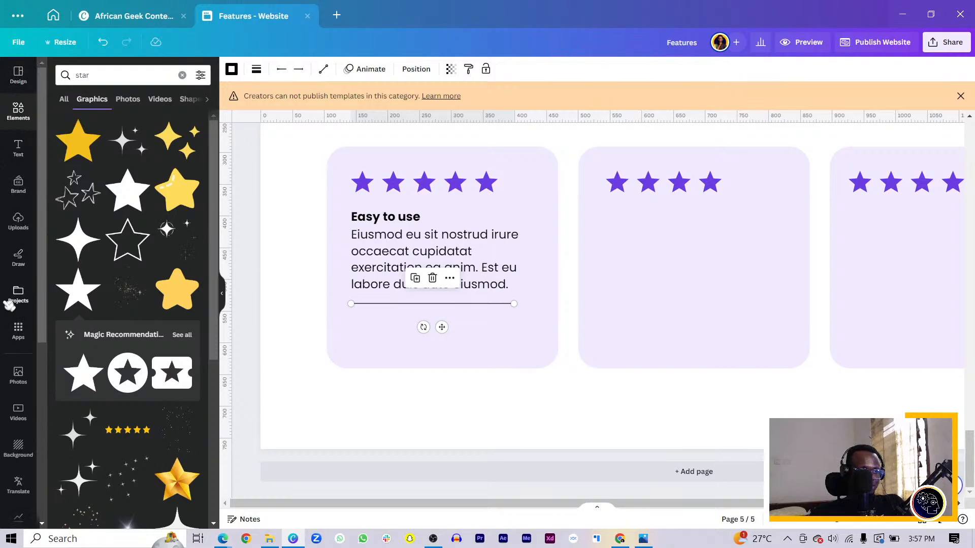
click(22, 294)
scroll(20, 330, down, 3)
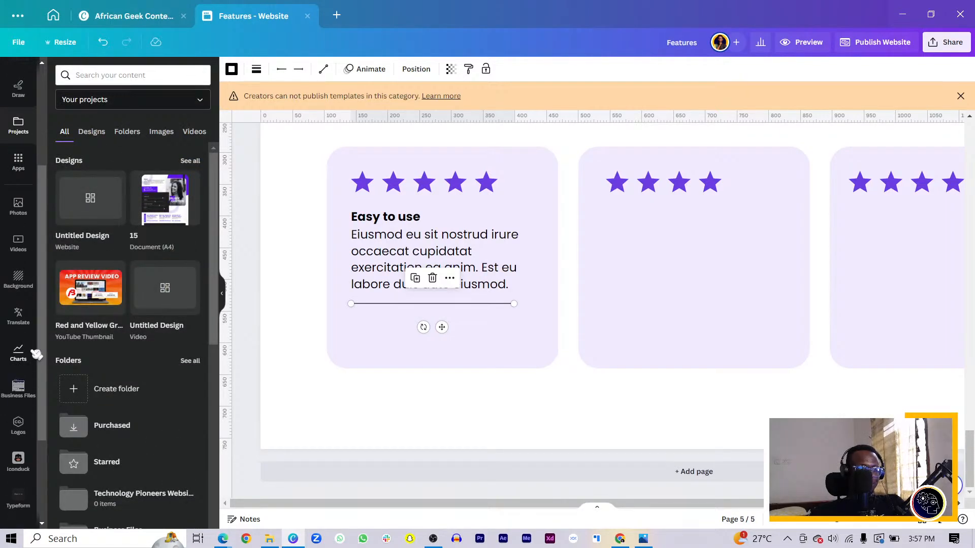
scroll(21, 426, up, 1)
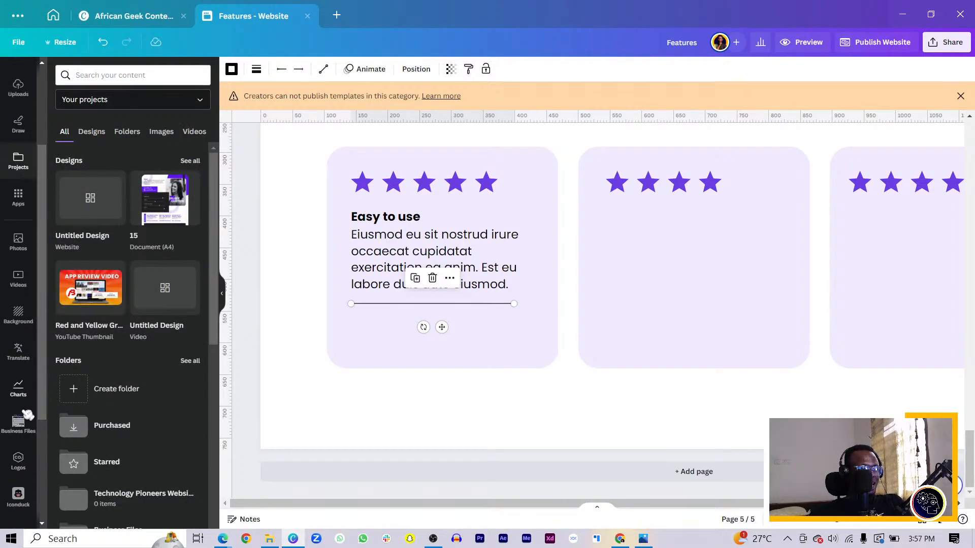
scroll(23, 264, up, 4)
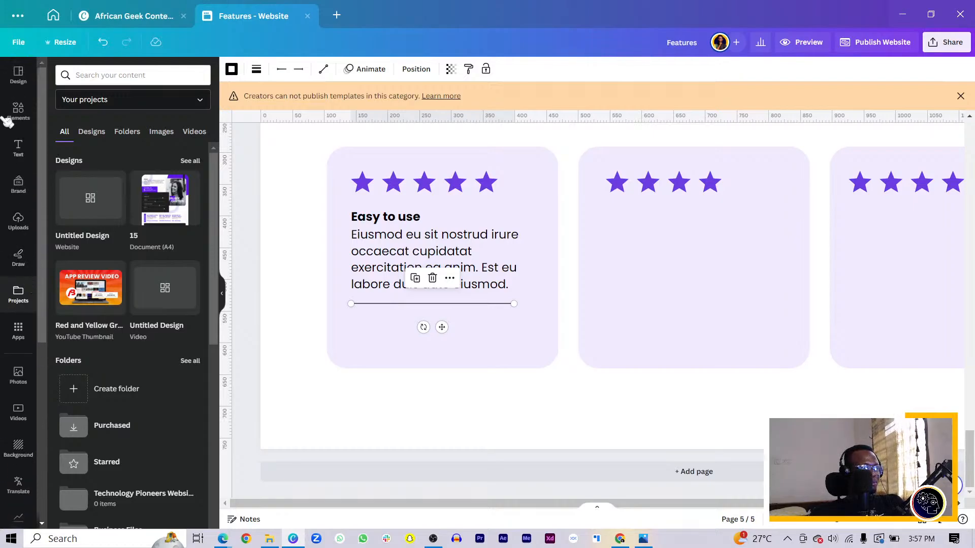
Step: Clear the "star" element search, add a circular photo frame, and move it toward the first card so it overlaps the first two cards
click(19, 111)
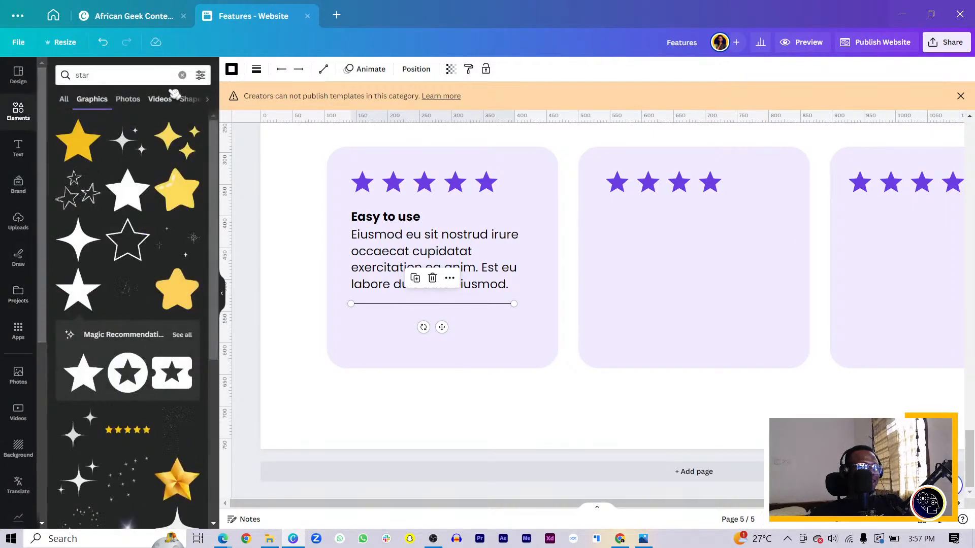
click(182, 74)
scroll(114, 315, down, 5)
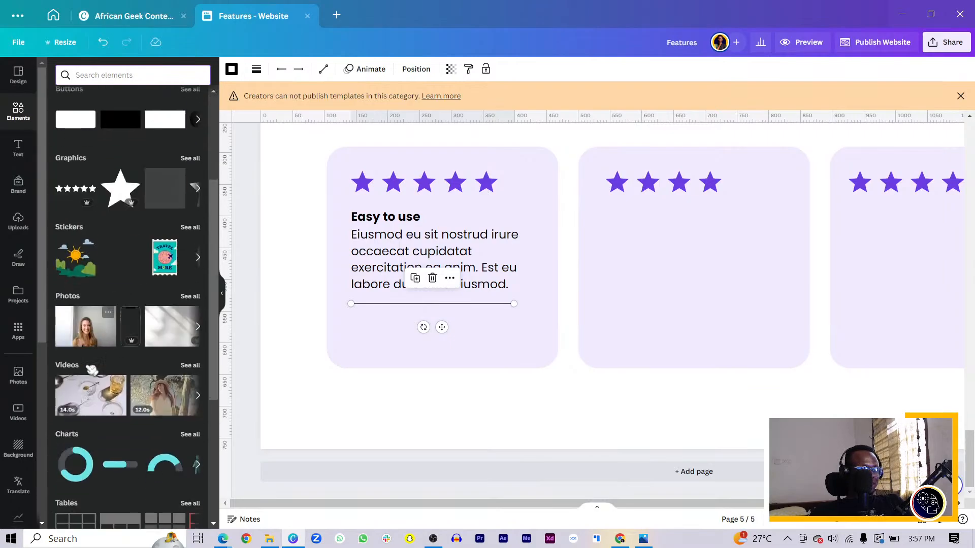
scroll(89, 368, down, 4)
click(78, 379)
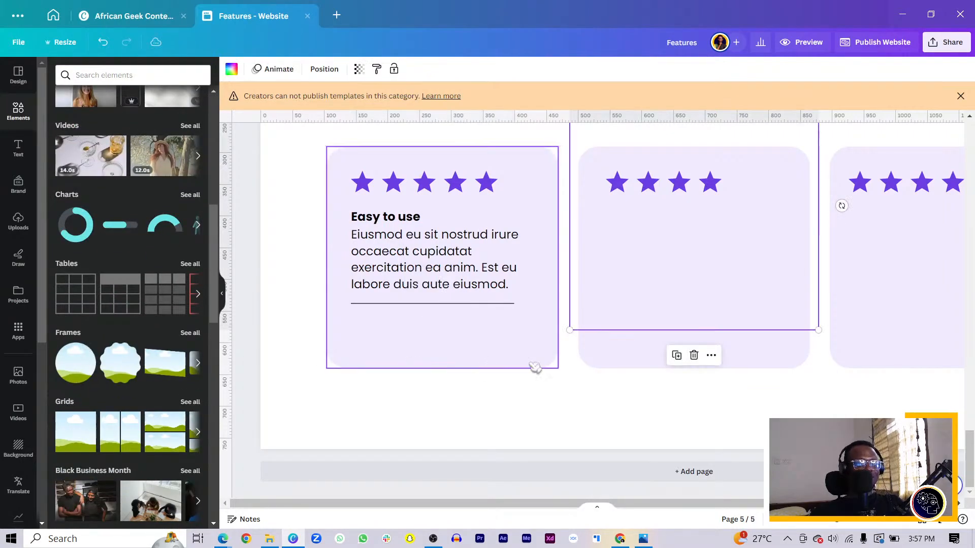
drag(691, 243, 612, 318)
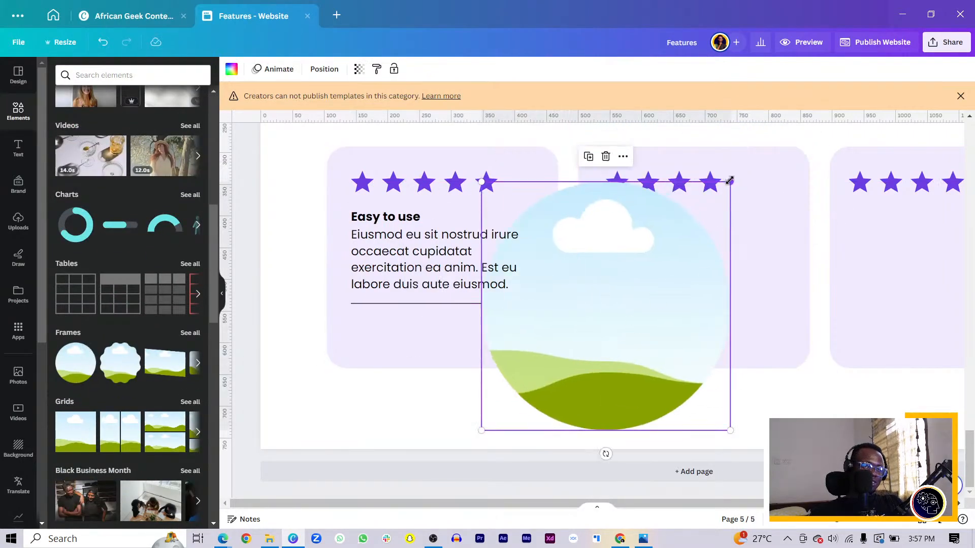
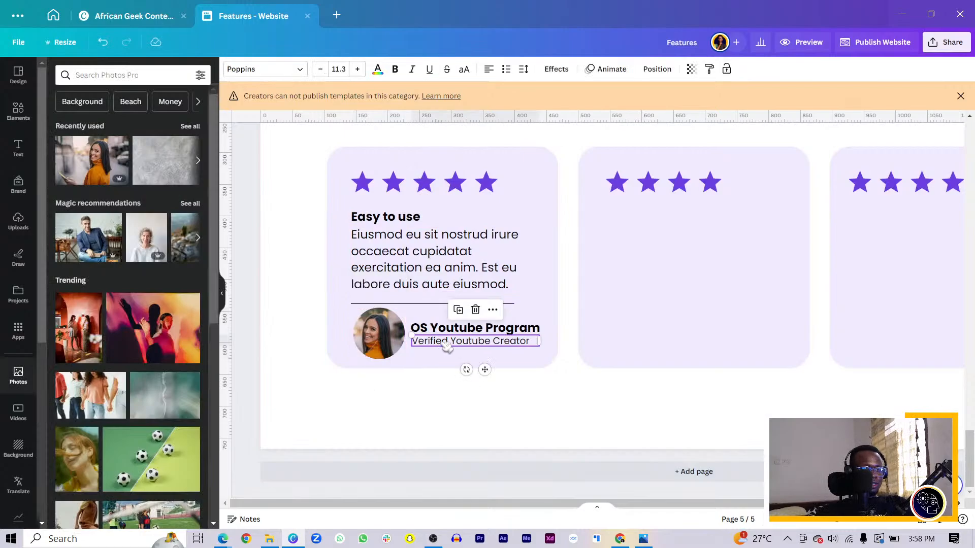
Step: Duplicate the first card's heading, paragraph, divider, reviewer photo and caption texts, and place the copy inside the second card below its stars
shift+click(446, 332)
shift+click(398, 335)
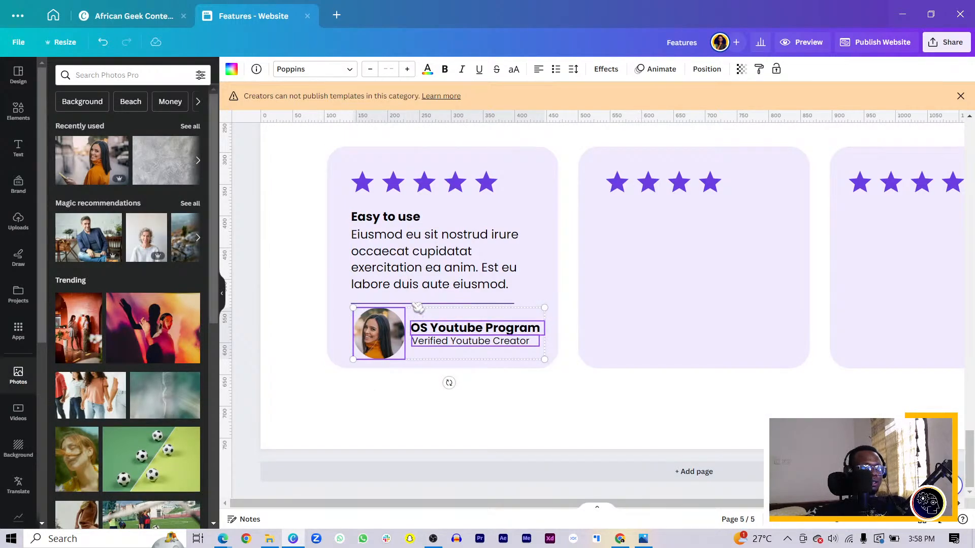
shift+click(434, 284)
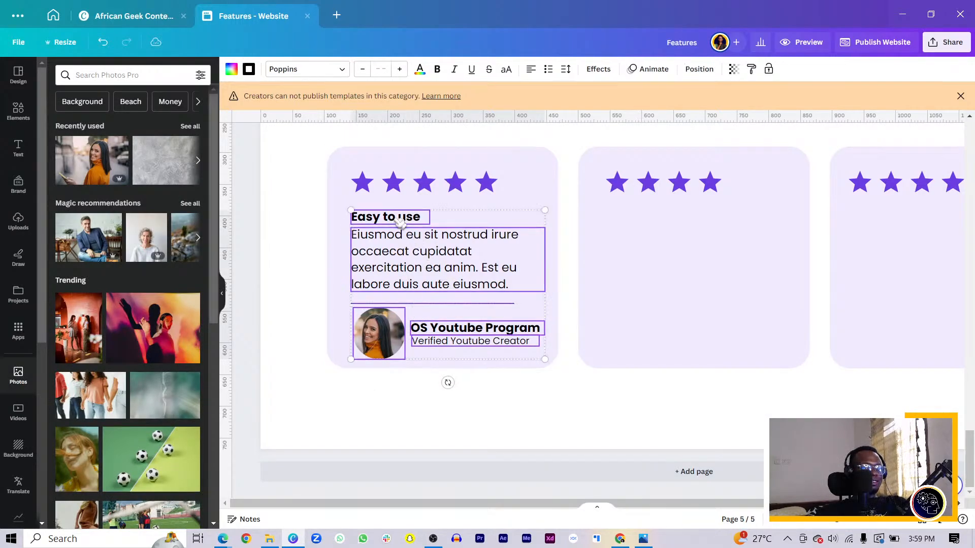
key(ctrl+d)
drag(440, 310, 670, 296)
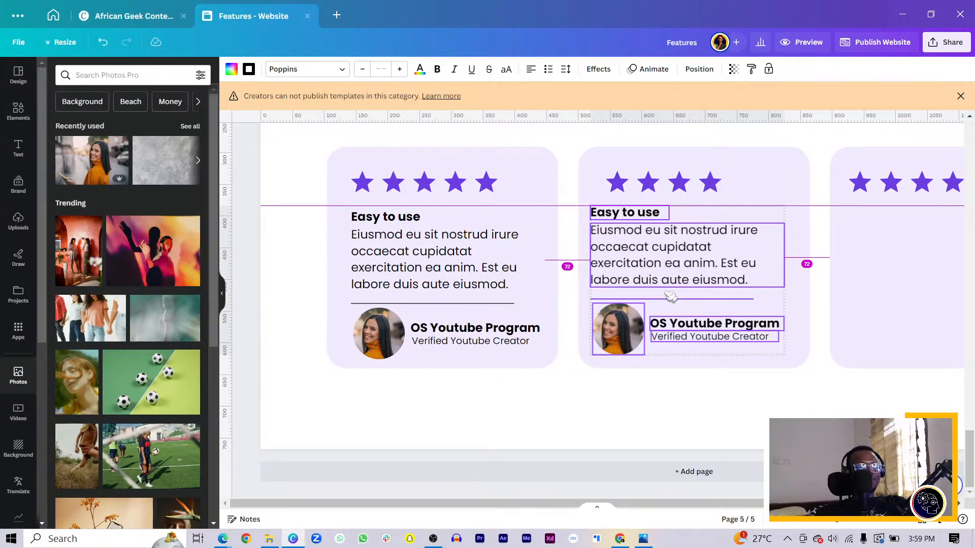
drag(671, 296, 671, 296)
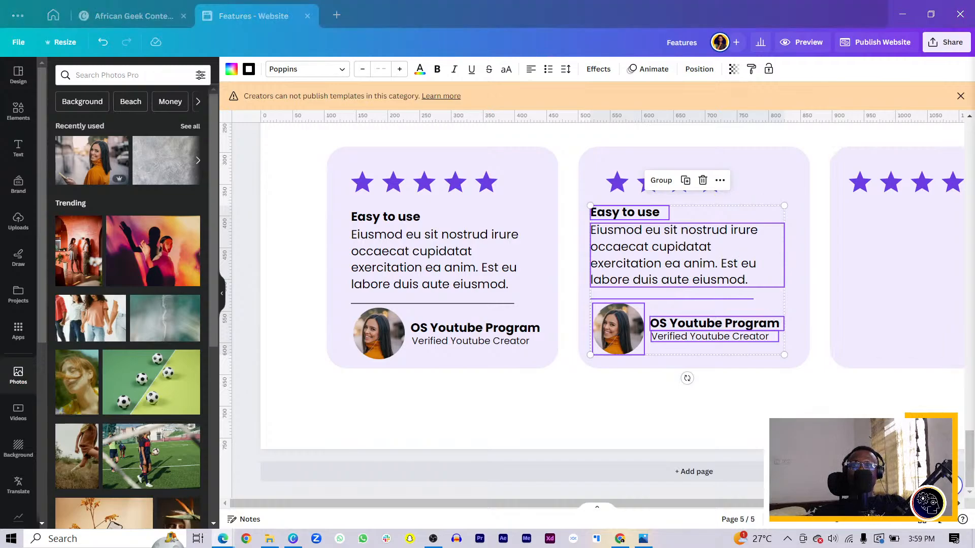
Step: Switch to the Microsoft Edge browser and open the YouTube website
drag(0, 32, 407, 4)
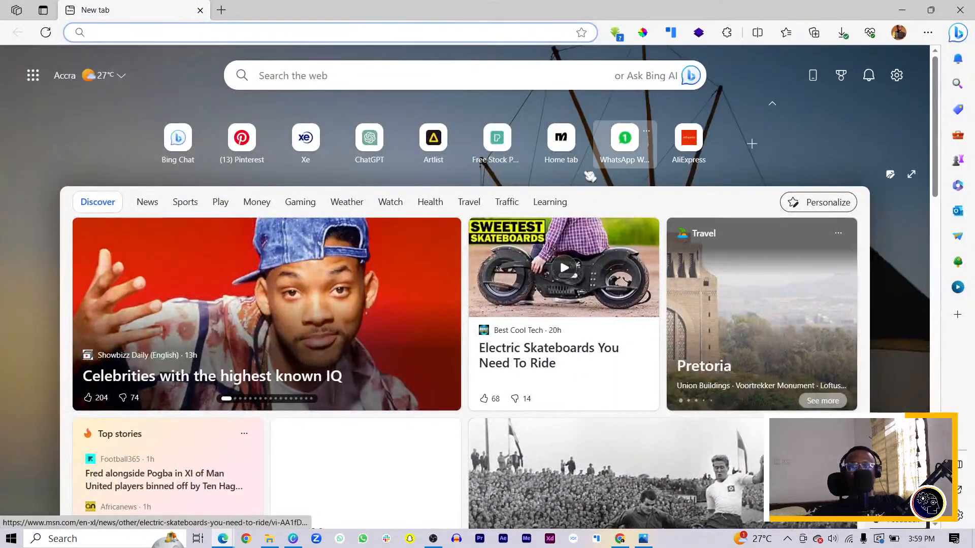
click(361, 32)
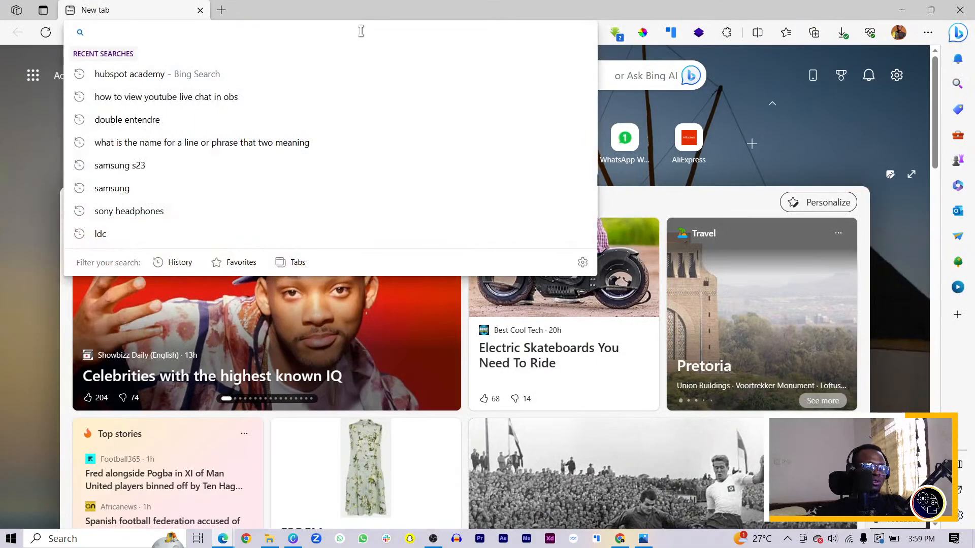
text(youtube)
key(Return)
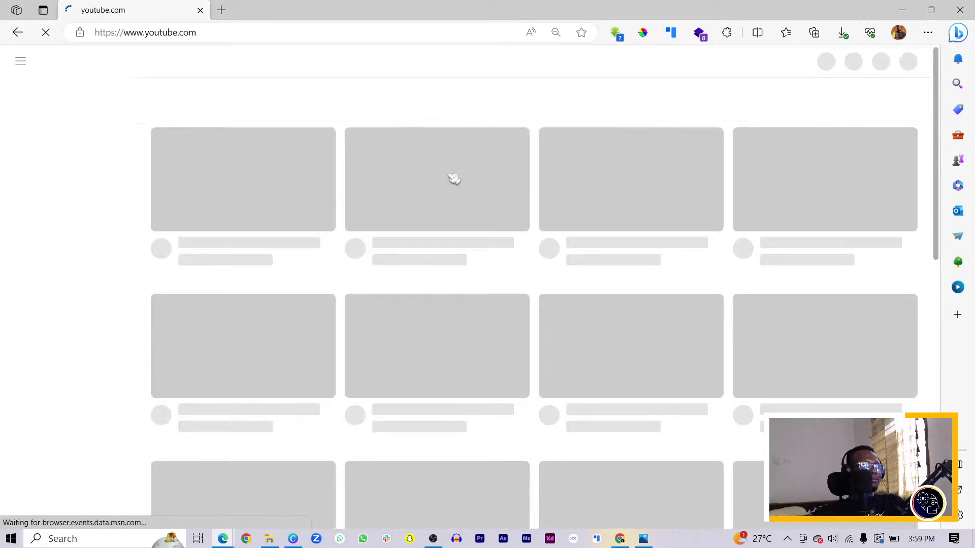
Step: Search YouTube for "old ghanaian advert its not my fault"
click(396, 60)
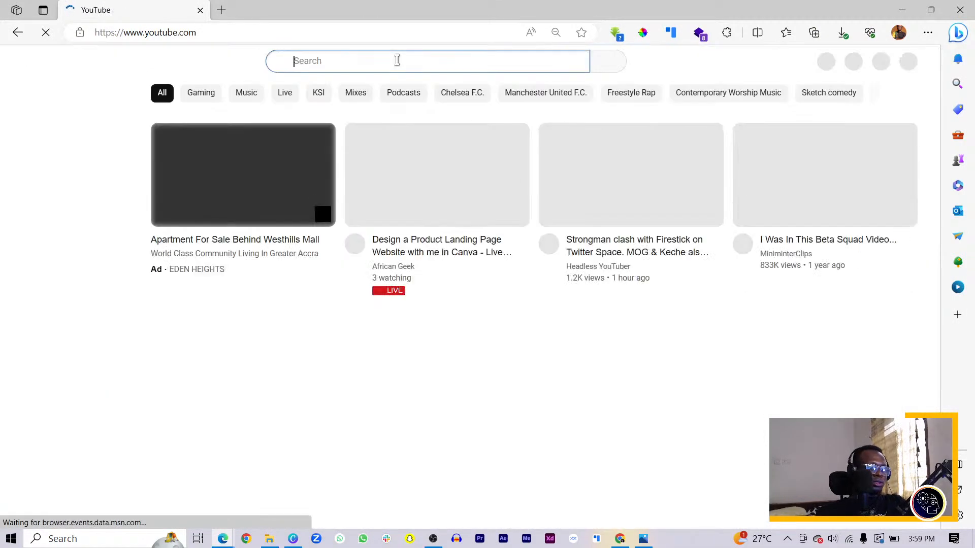
text(old ghana)
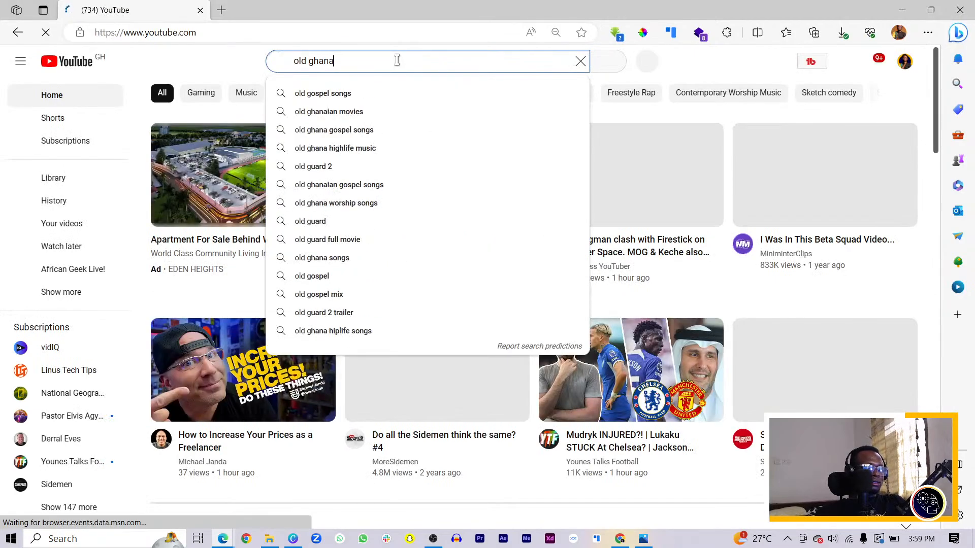
text(iond)
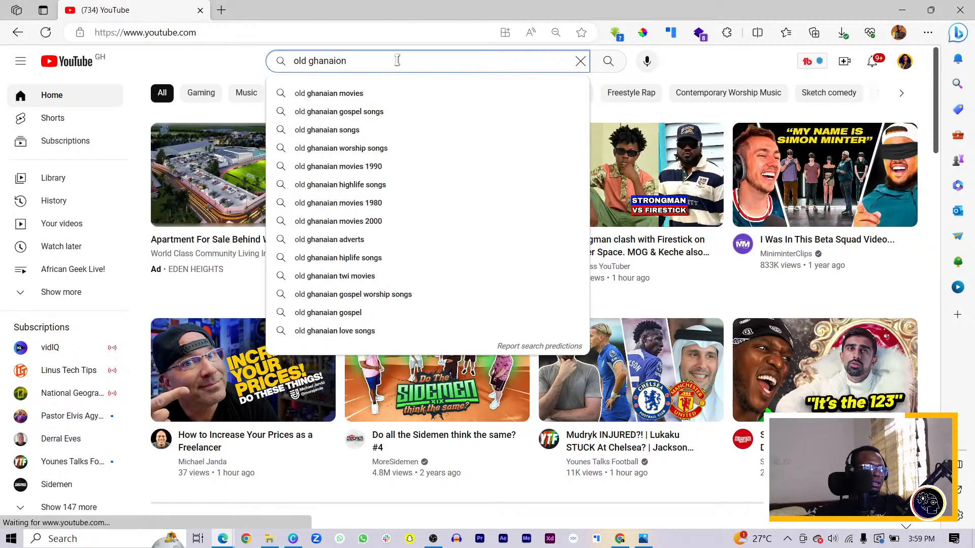
key(BackSpace)
key(BackSpace)
text(an a)
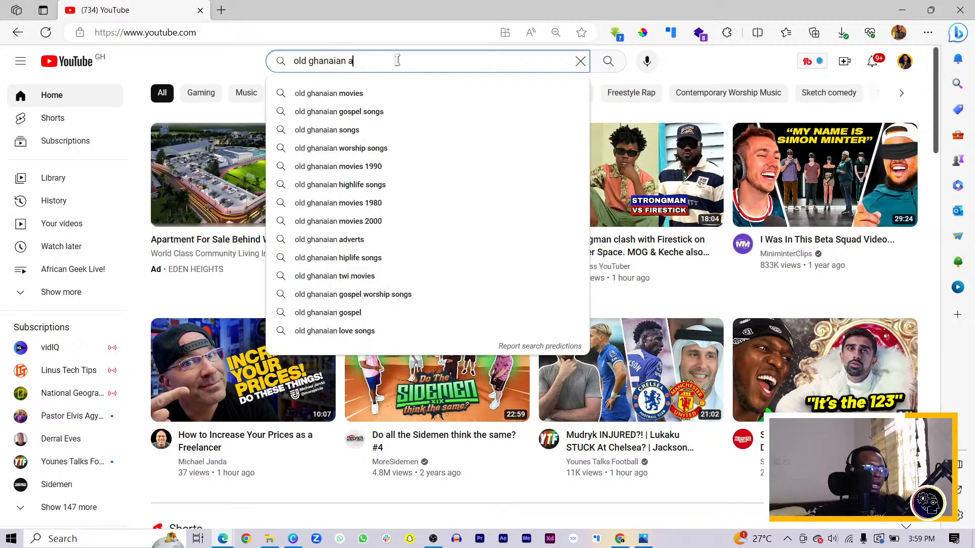
text(dverty)
key(BackSpace)
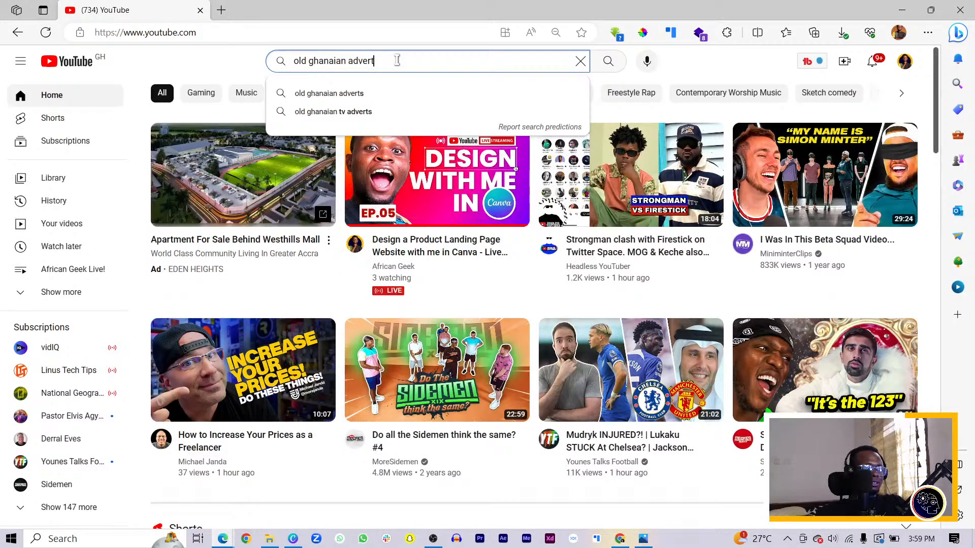
text(its n)
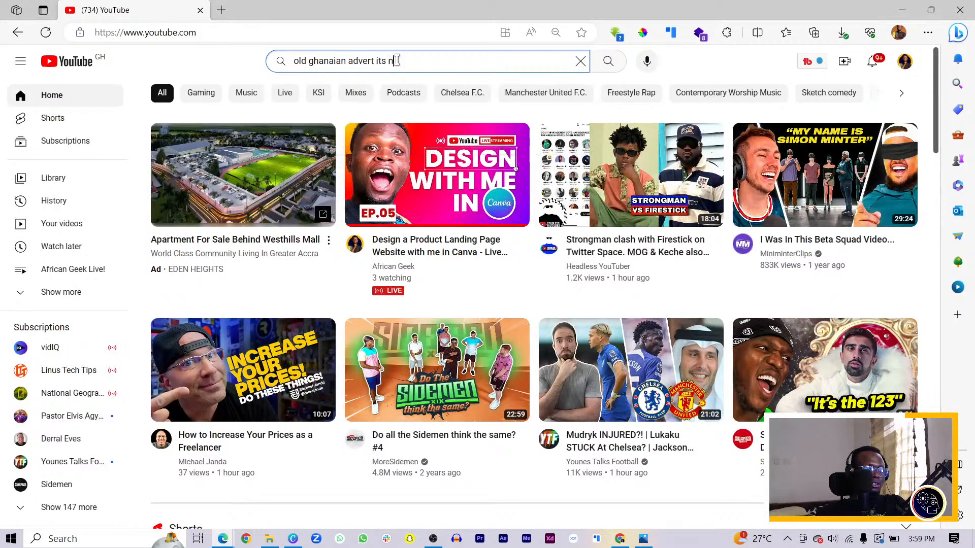
text(ot my fault)
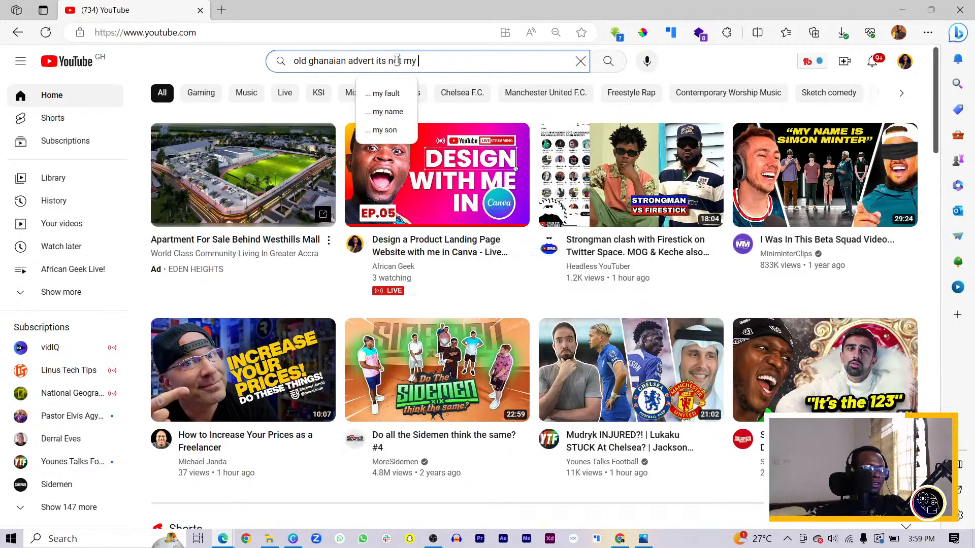
key(Return)
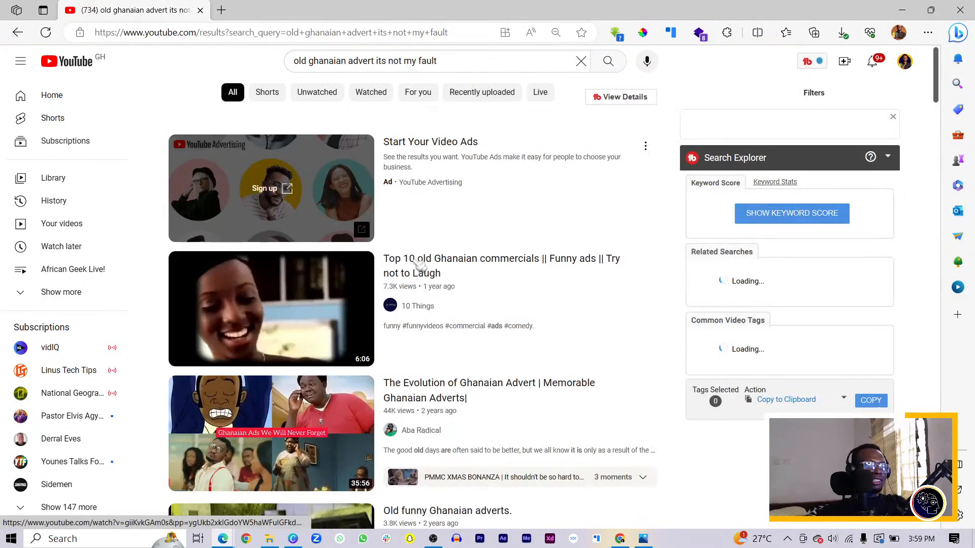
Step: Look through the YouTube search results for the old Ghanaian "its not my fault" advert
scroll(426, 343, down, 3)
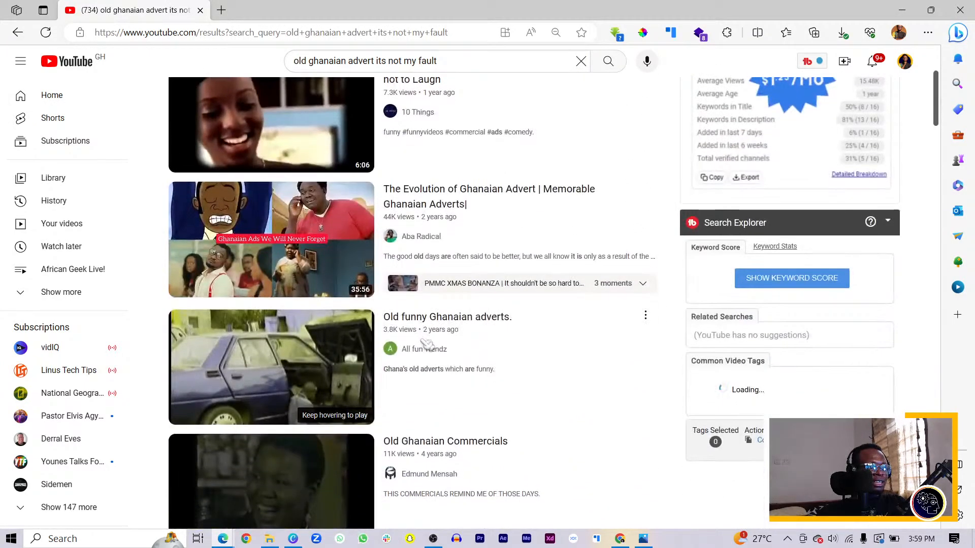
scroll(426, 344, down, 7)
scroll(427, 345, down, 3)
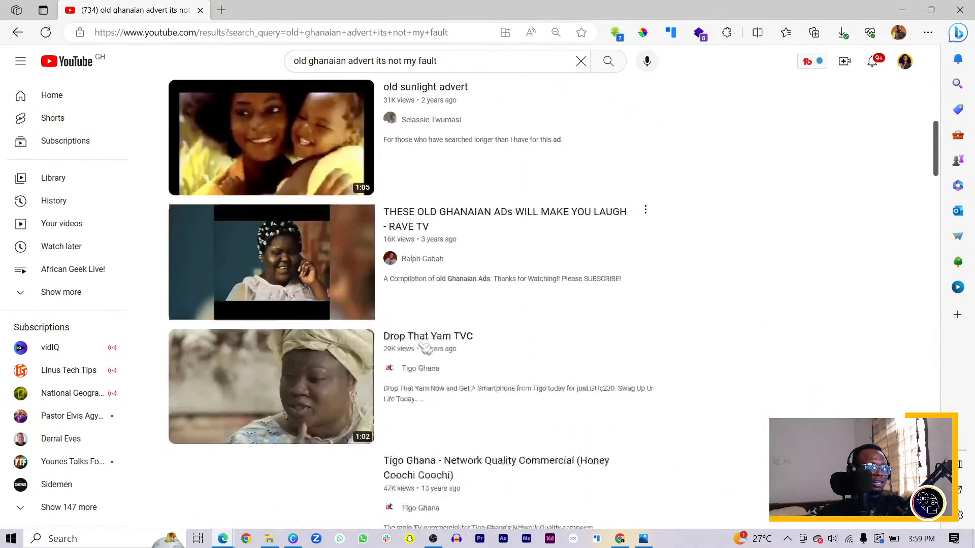
scroll(425, 347, down, 6)
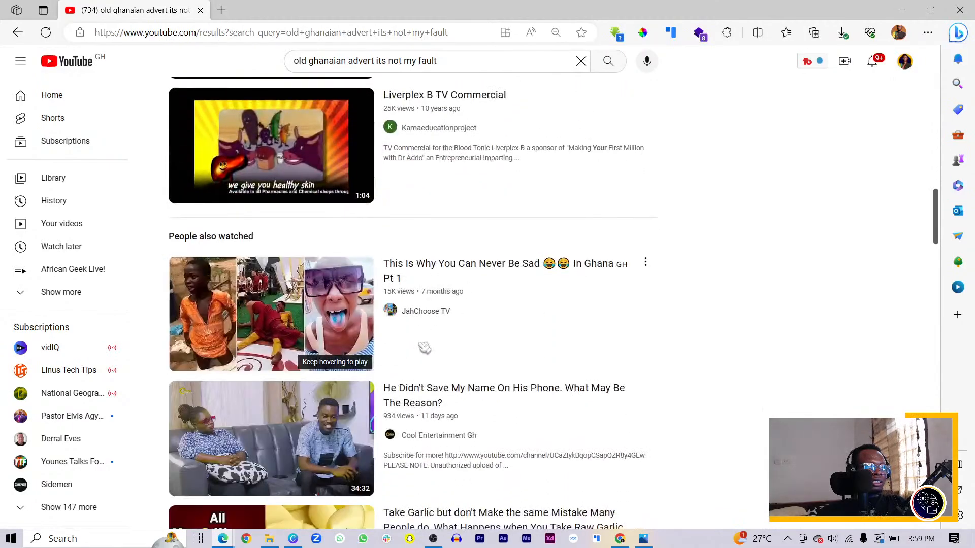
mouse_move(420, 372)
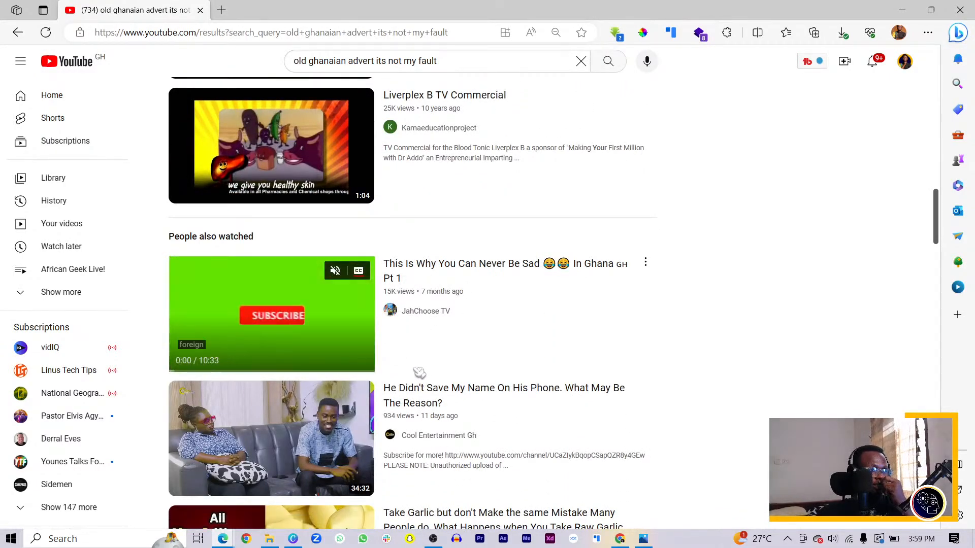
scroll(418, 376, down, 10)
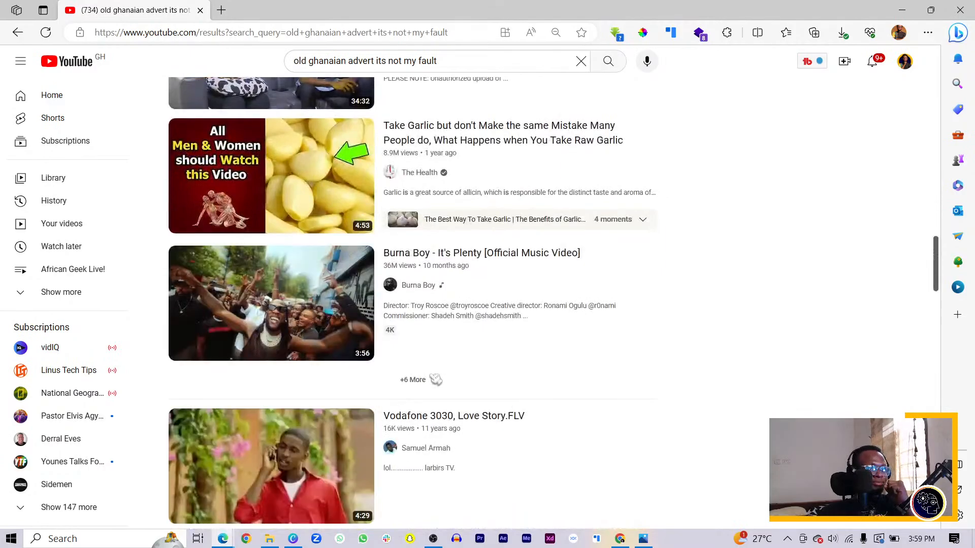
scroll(436, 379, down, 6)
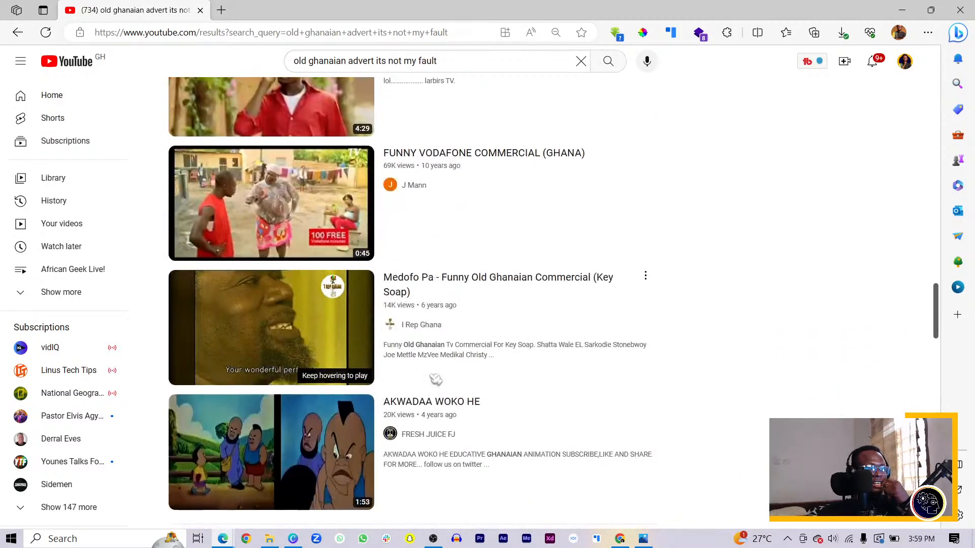
scroll(435, 378, down, 10)
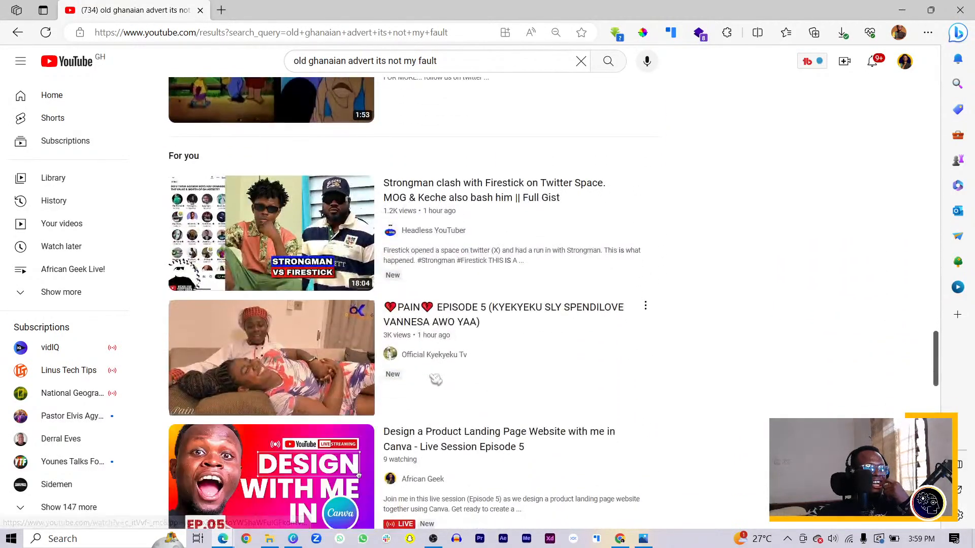
scroll(436, 379, down, 4)
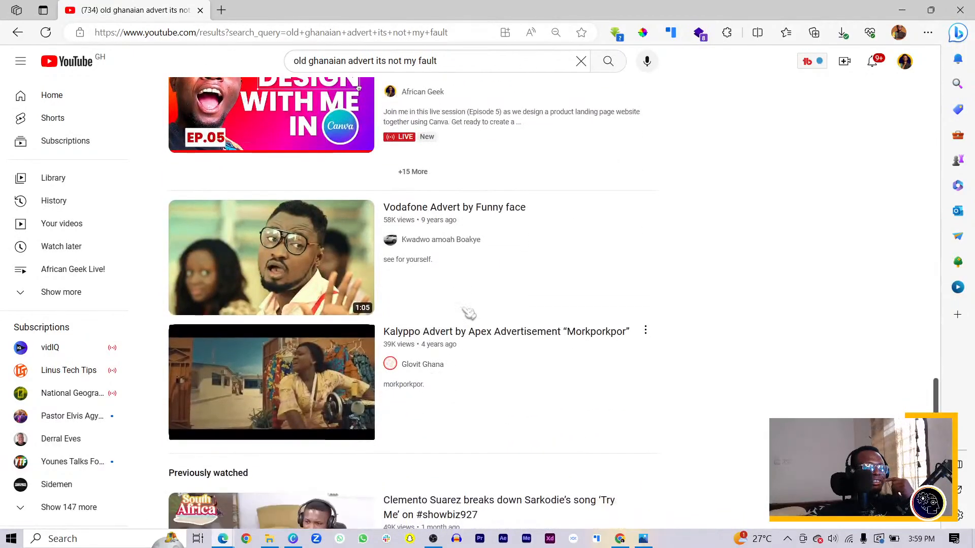
scroll(467, 375, up, 3)
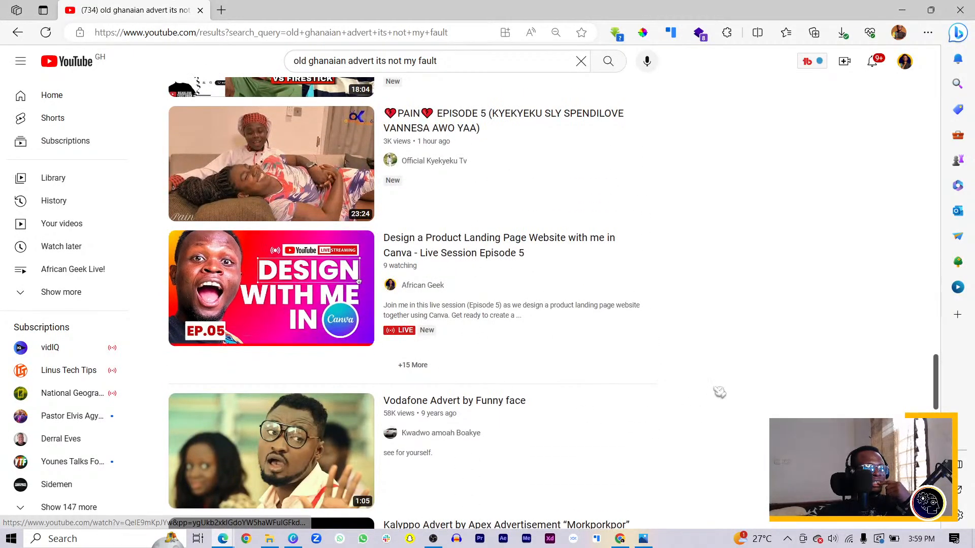
scroll(731, 388, down, 4)
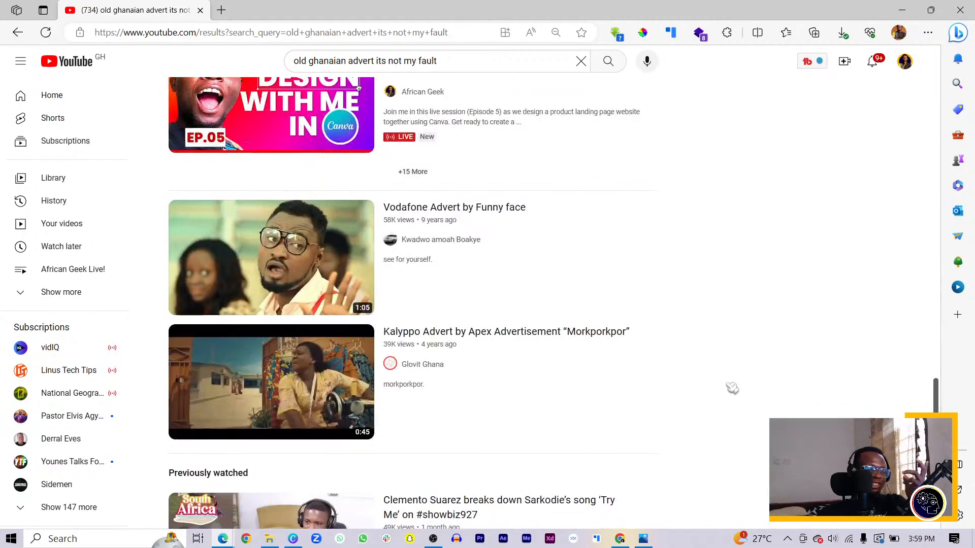
scroll(731, 388, down, 12)
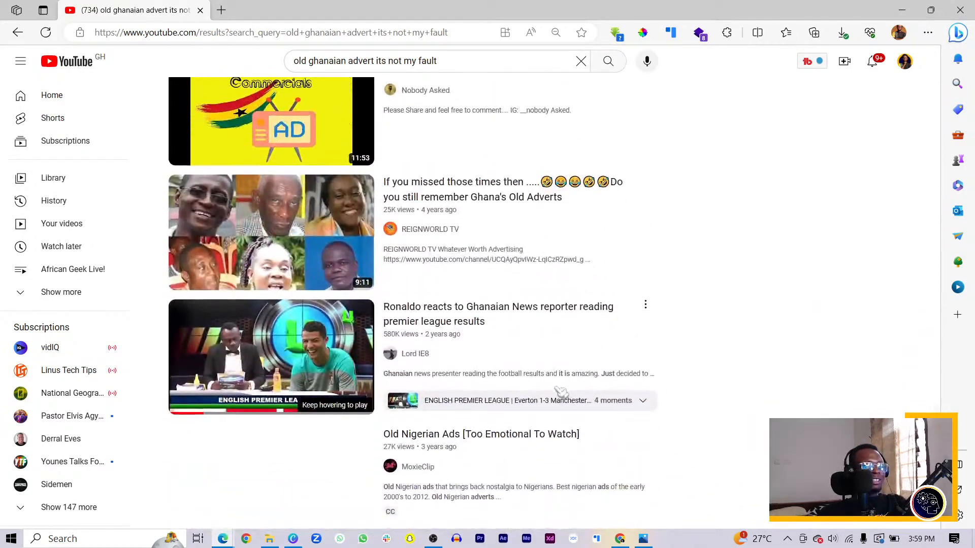
scroll(561, 391, down, 3)
scroll(564, 381, up, 7)
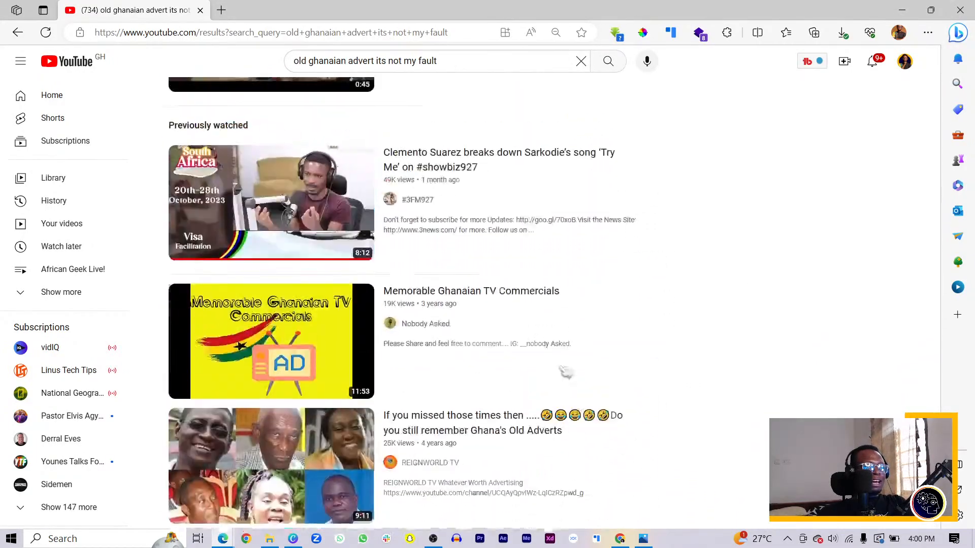
scroll(566, 373, down, 18)
scroll(482, 152, up, 1)
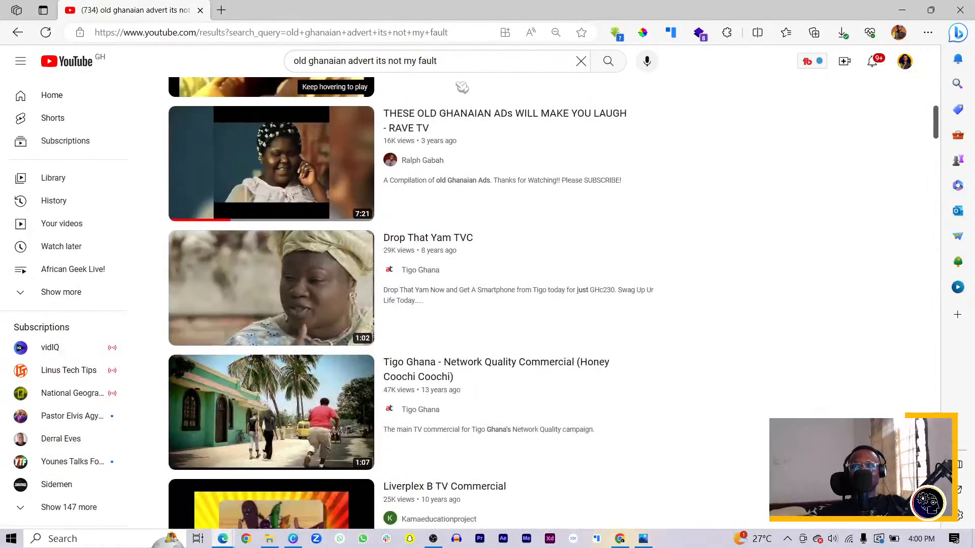
drag(449, 60, 414, 60)
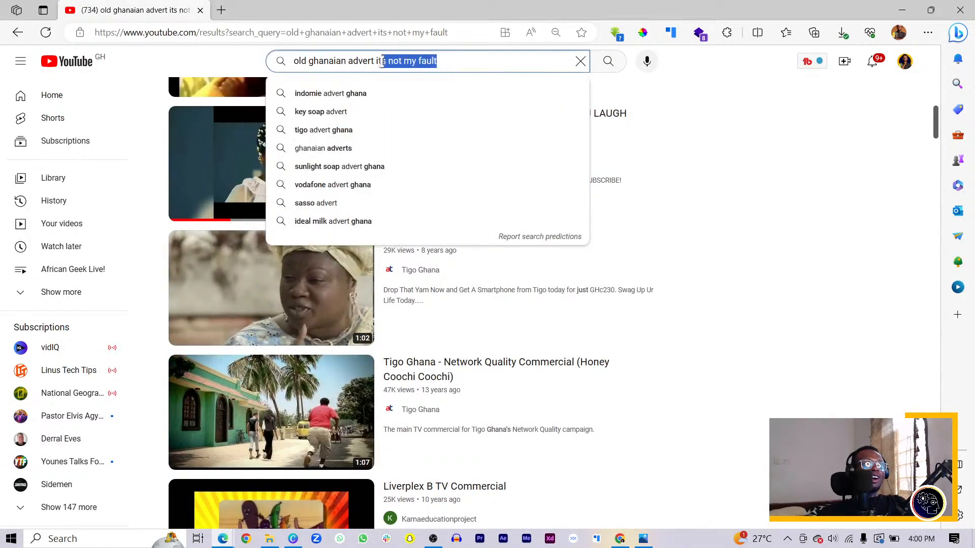
Step: Search the web in a new browser tab for "its not my fault tv ad ghana"
click(218, 9)
text(its)
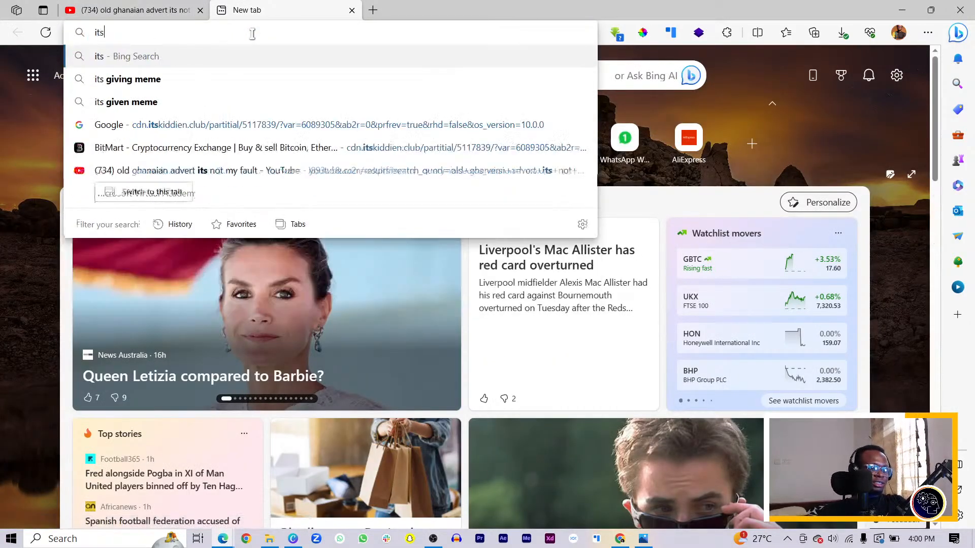
text( not my )
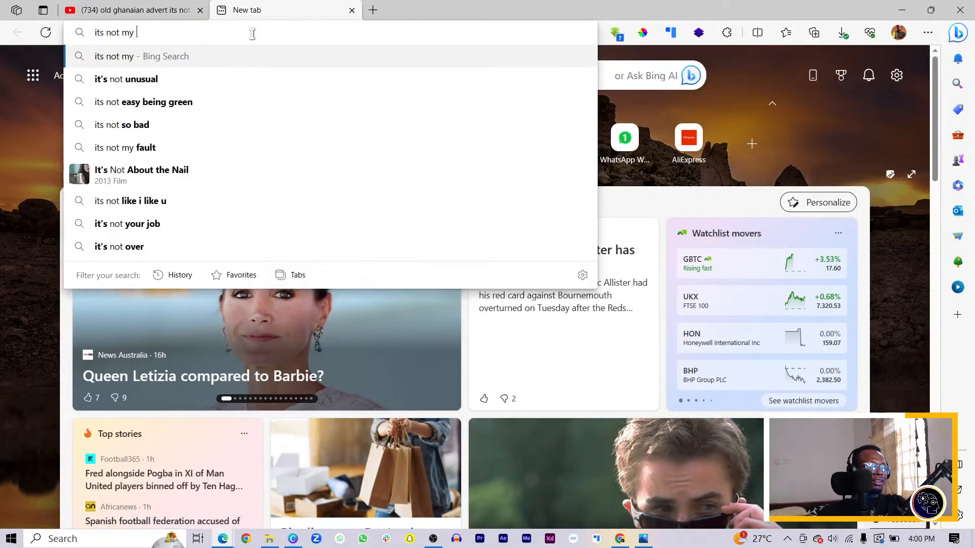
text(faul)
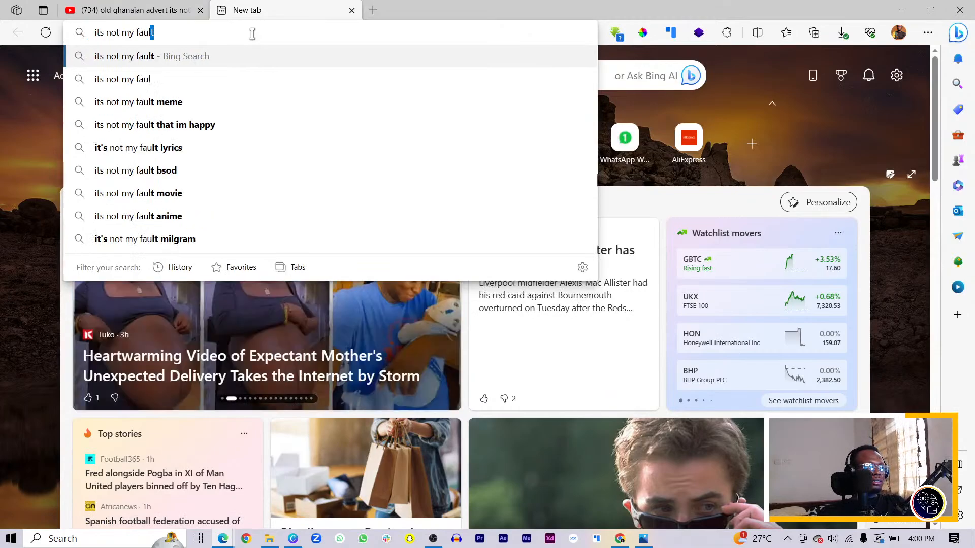
text(d)
key(BackSpace)
key(BackSpace)
text(t t)
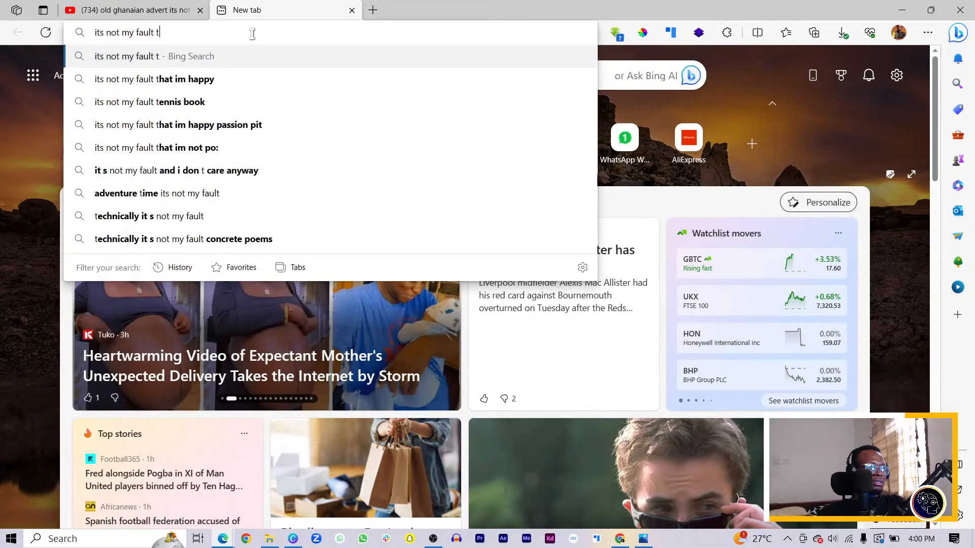
text(v ad ghana)
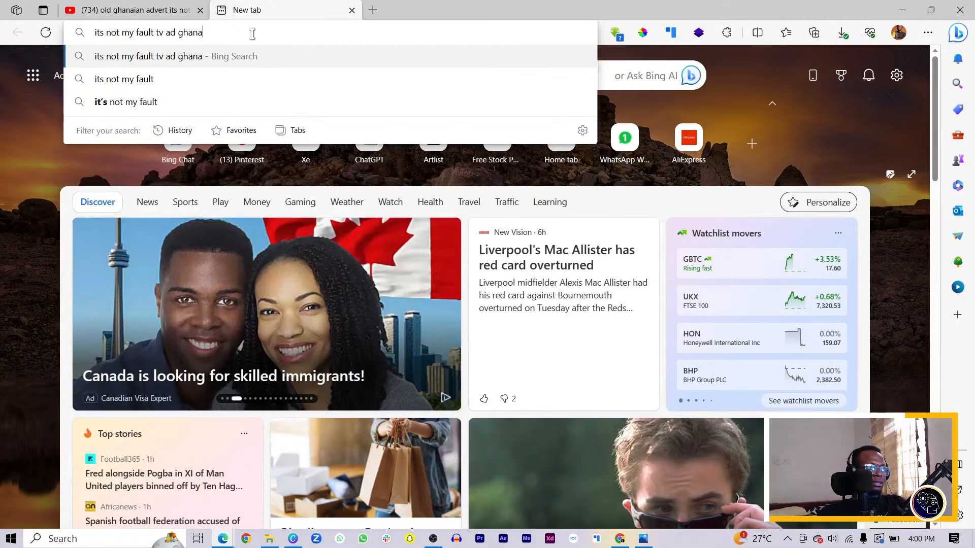
key(Return)
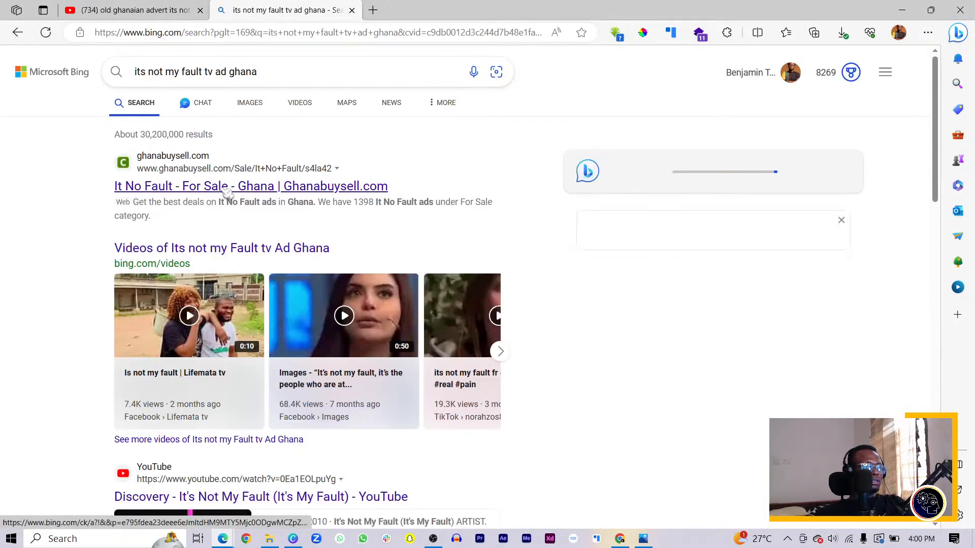
Step: Look through the web search results for the old Ghanaian "its not my fault" advert
scroll(216, 206, down, 3)
scroll(208, 216, down, 3)
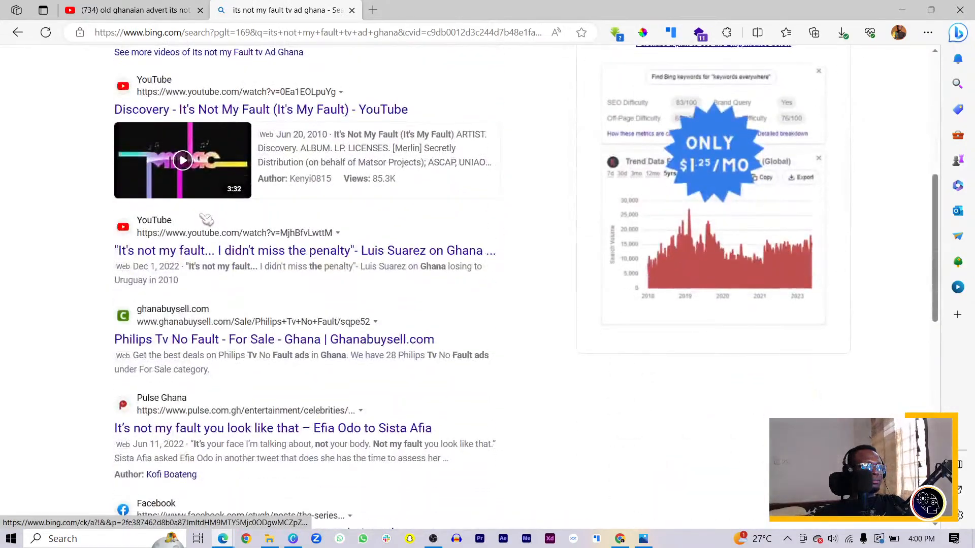
scroll(204, 219, down, 3)
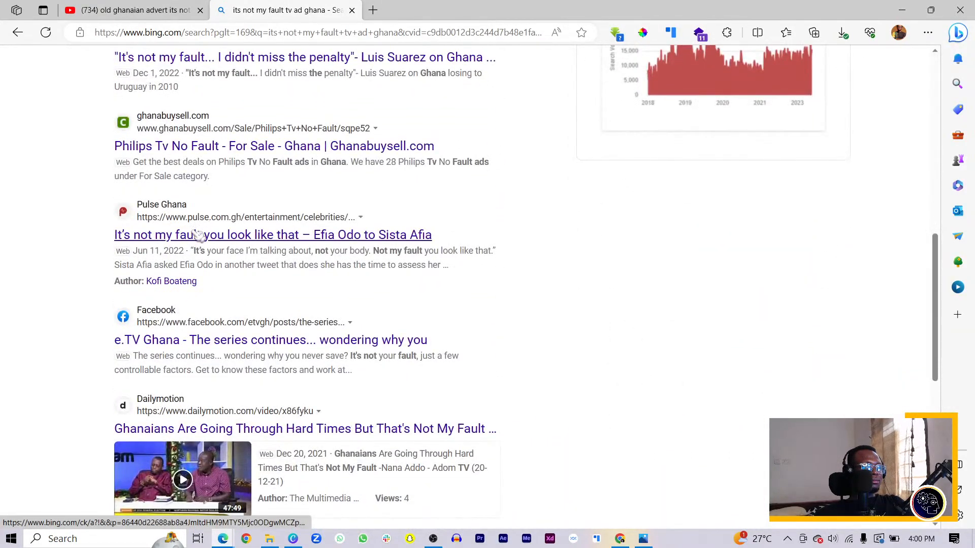
scroll(192, 250, up, 6)
scroll(193, 253, up, 3)
drag(257, 72, 245, 73)
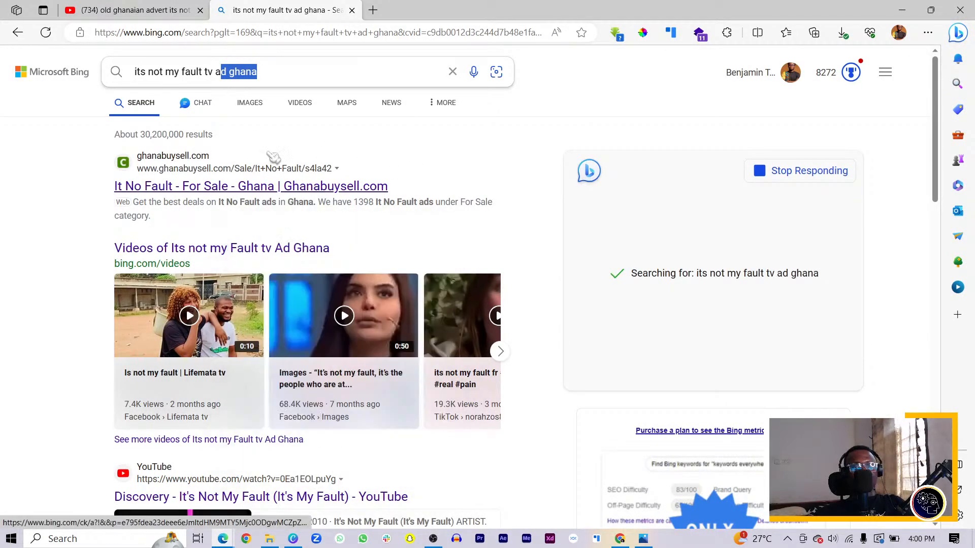
Step: Play the YouTube video "THESE OLD GHANAIAN ADs WILL MAKE YOU LAUGH - RAVE TV", and close both browser tabs to return to Canva
click(126, 8)
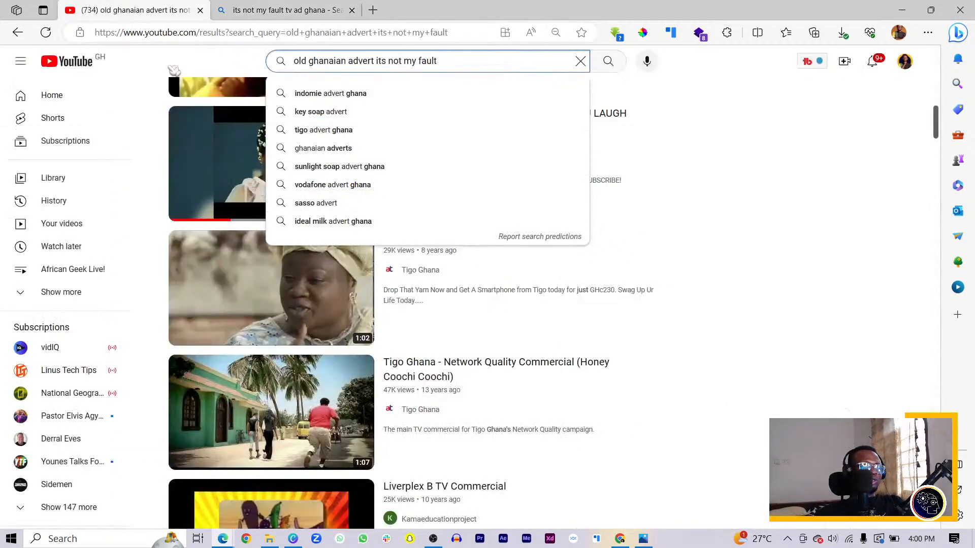
click(825, 298)
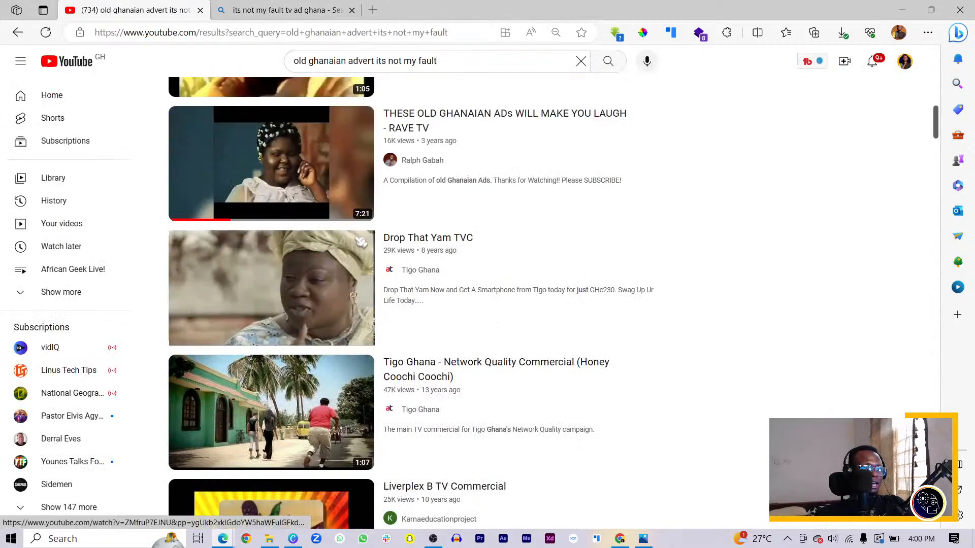
click(433, 118)
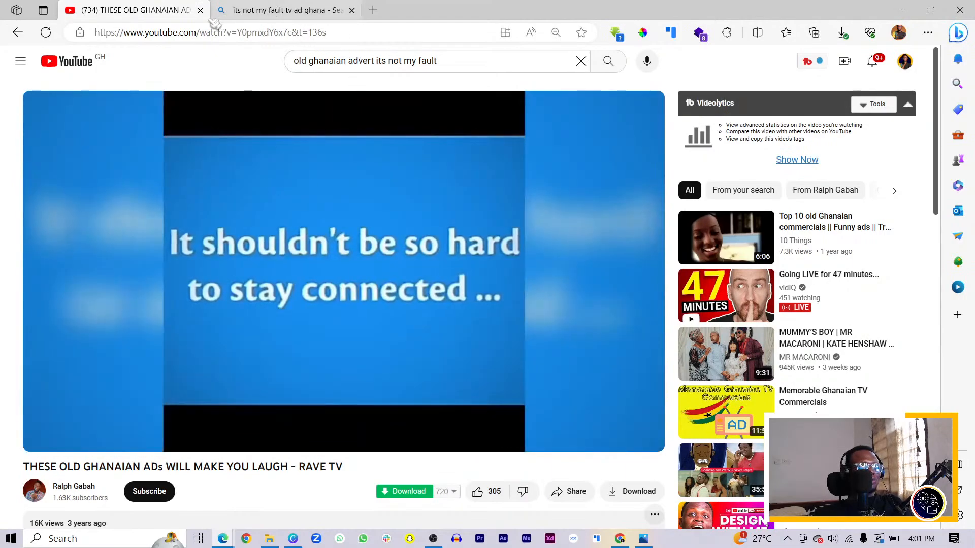
click(201, 10)
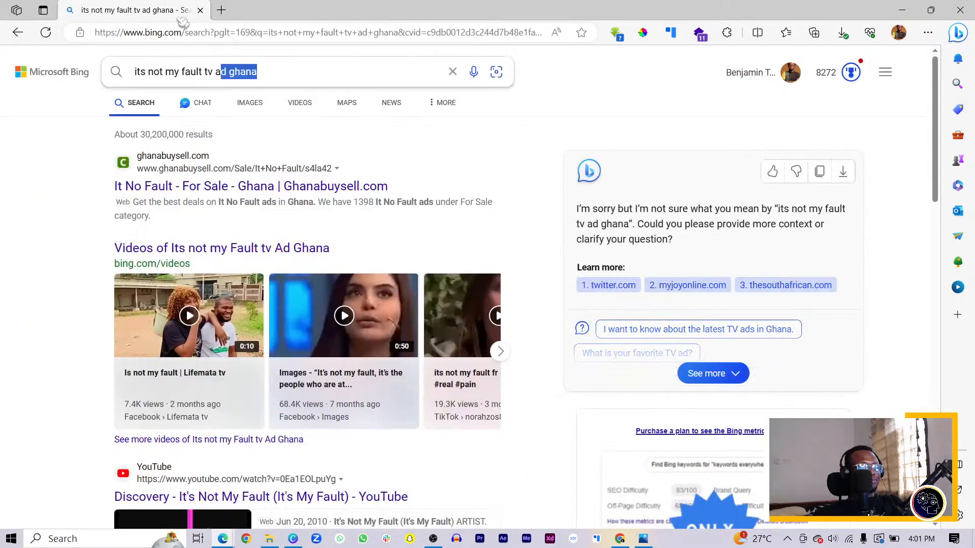
click(201, 11)
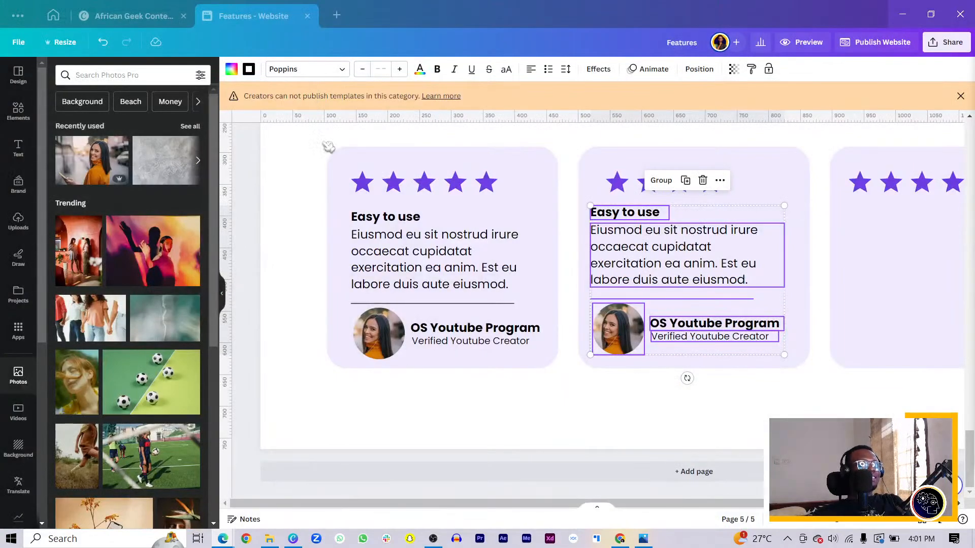
Step: Replace "OS Youtube Program" on the second ratings card with a different reviewer's name
drag(641, 508, 693, 502)
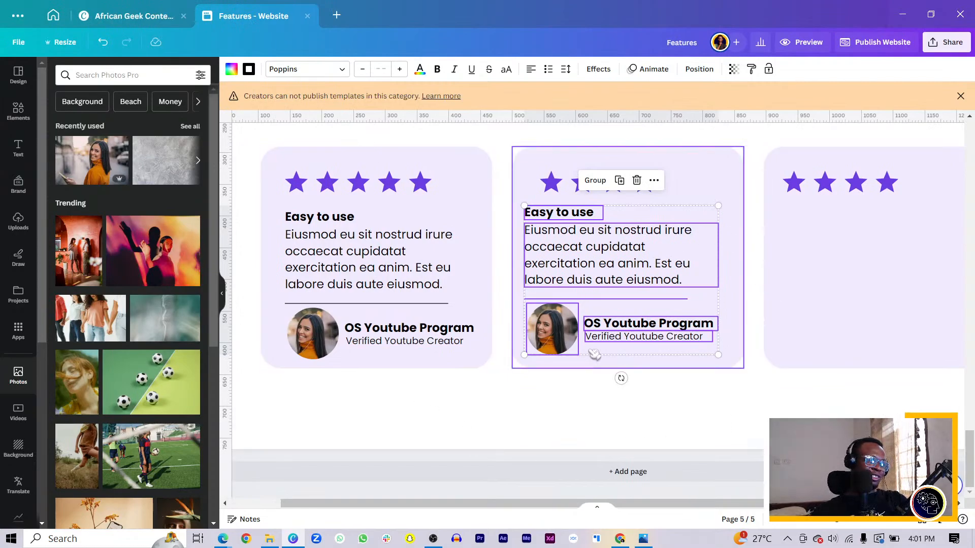
click(531, 382)
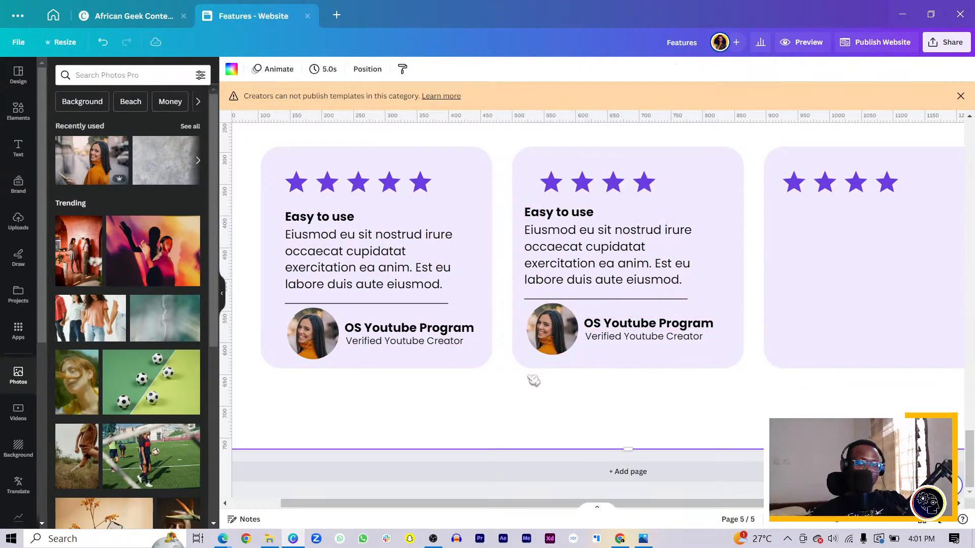
click(642, 327)
double_click(642, 326)
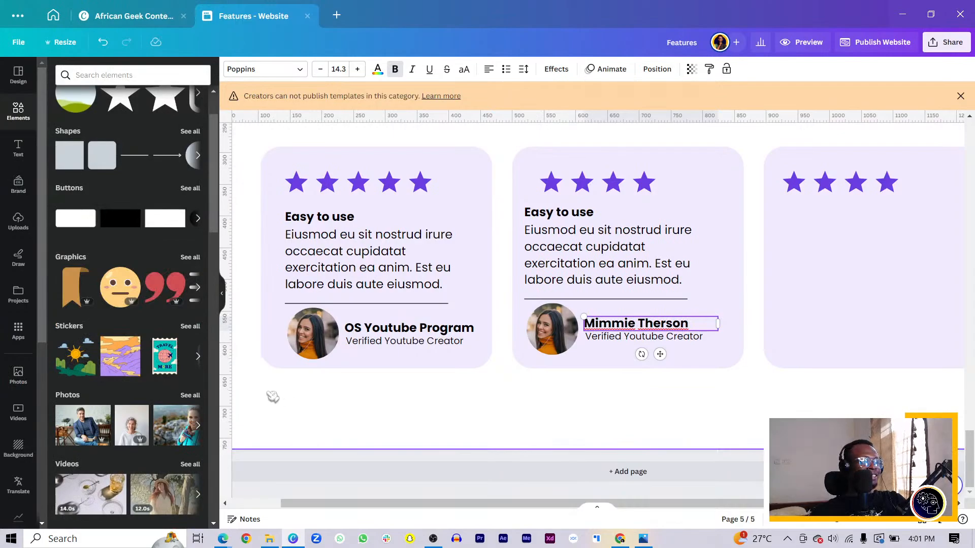
Step: Try suggested photos in the second card's circular frame and settle on the portrait of the grey-haired woman
scroll(144, 260, up, 2)
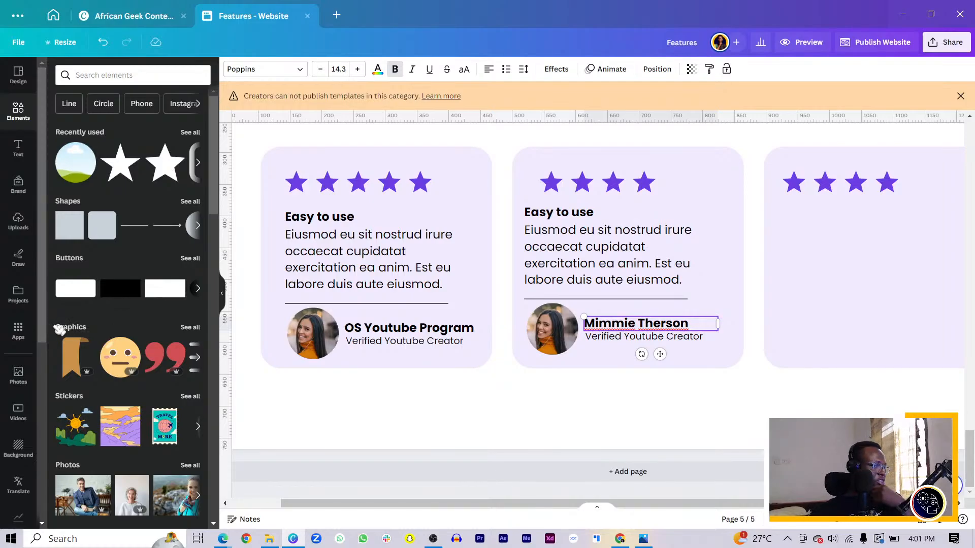
scroll(71, 411, down, 3)
drag(81, 328, 566, 348)
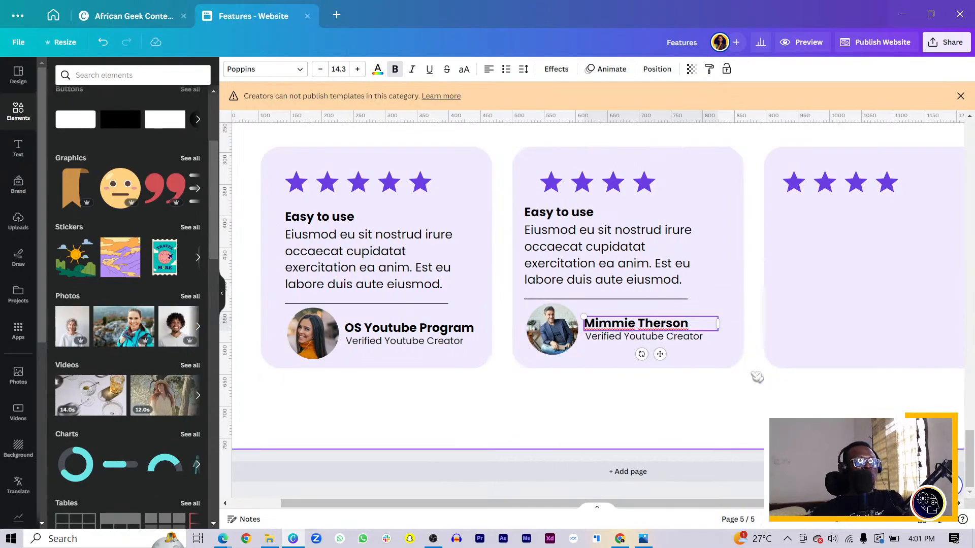
drag(178, 330, 553, 330)
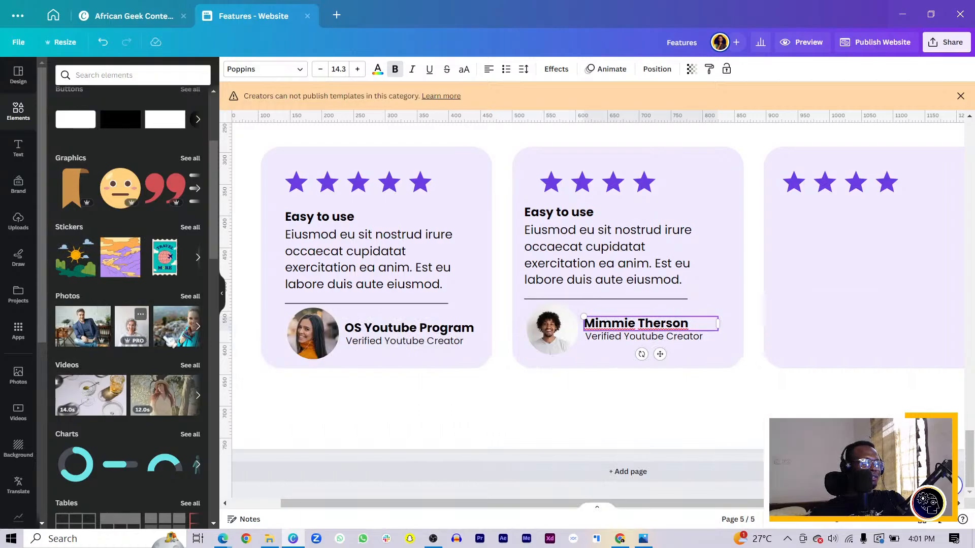
drag(132, 325, 555, 338)
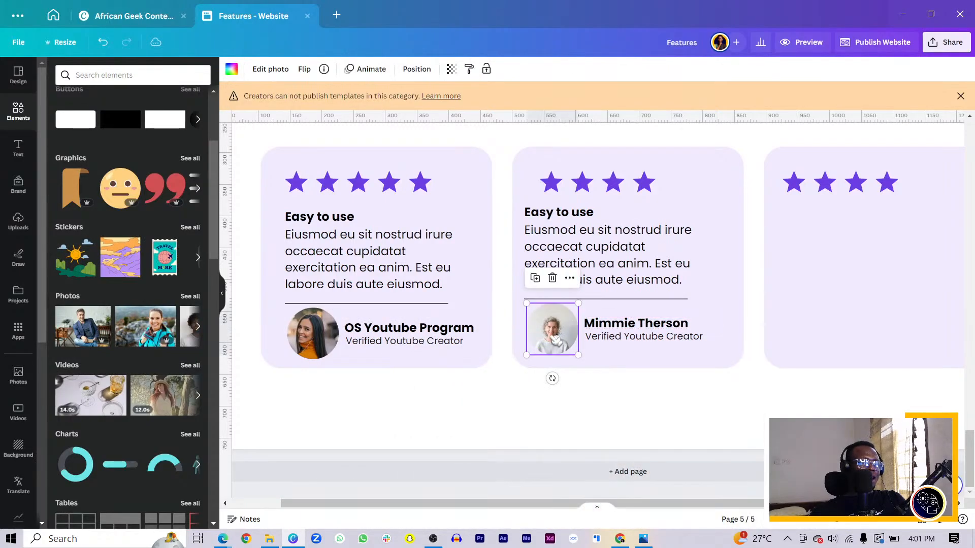
Step: Enlarge and reposition the woman's portrait inside the second card's circular frame
double_click(555, 339)
drag(576, 299, 593, 280)
drag(546, 332, 543, 334)
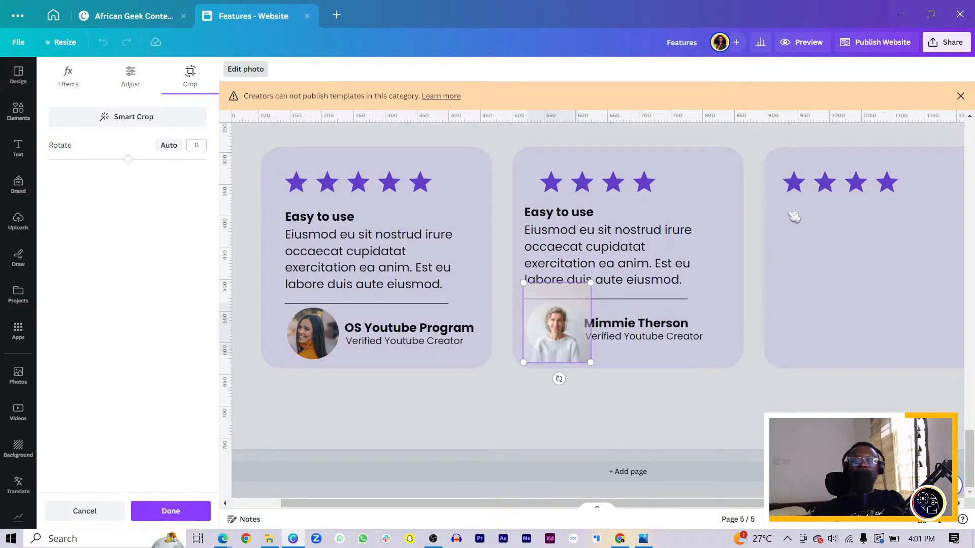
click(728, 409)
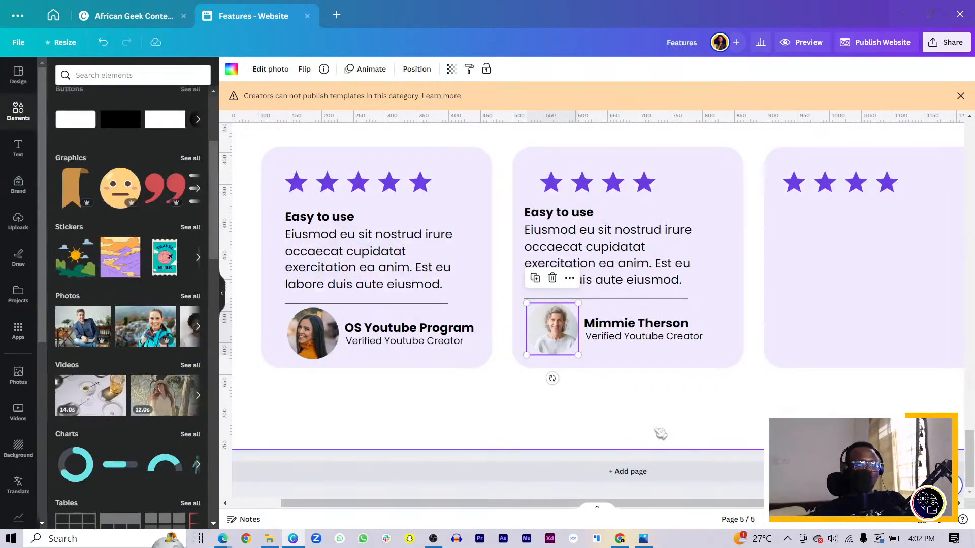
Step: Add a blank page below the ratings section
click(641, 478)
scroll(665, 432, up, 10)
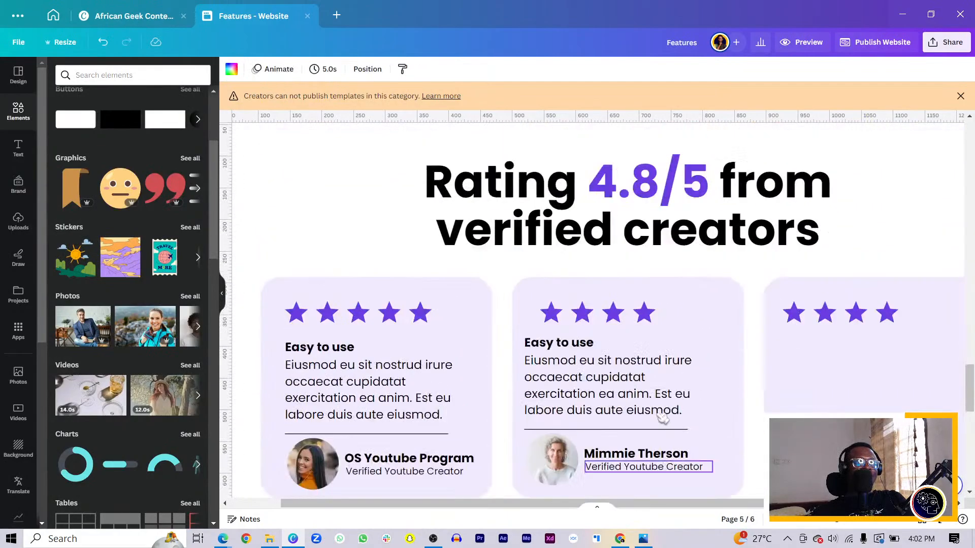
scroll(610, 426, down, 3)
Step: Change the second card's review heading to "High Quality"
click(567, 333)
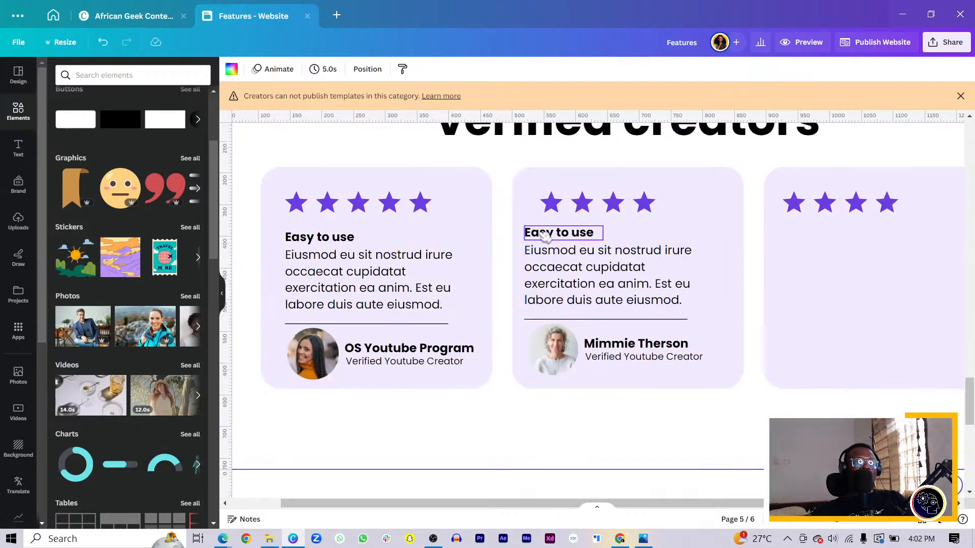
key(alt+Tab)
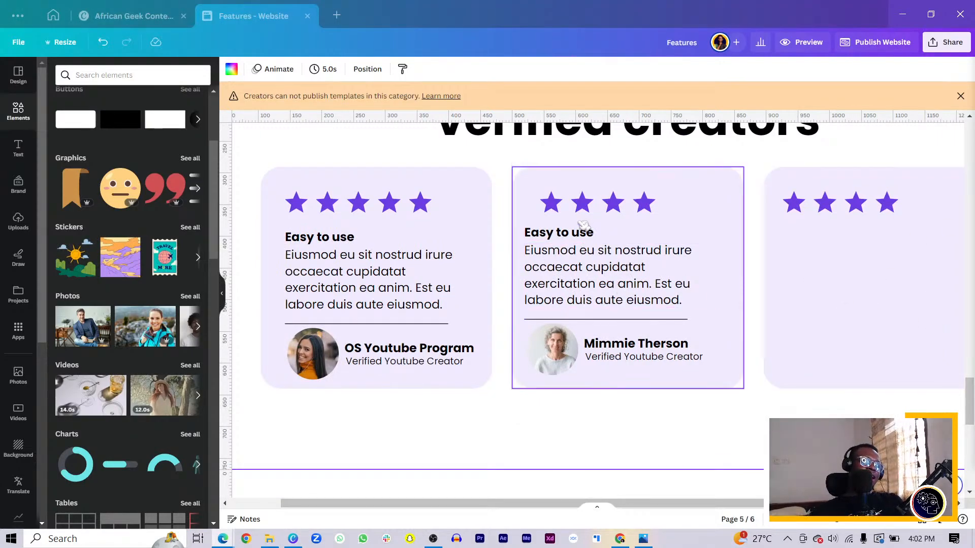
click(579, 233)
click(574, 234)
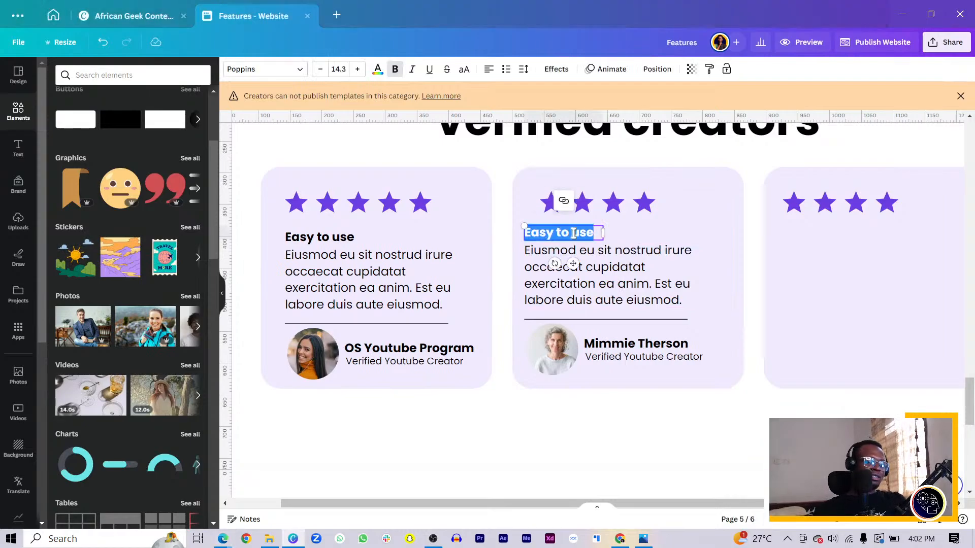
text(High Quality)
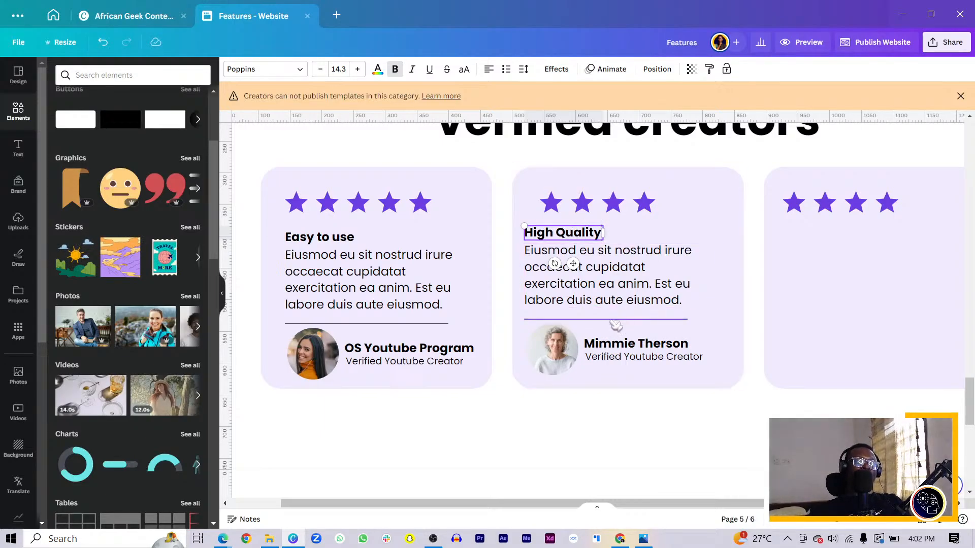
Step: Duplicate the second card's heading, review text, divider, photo and reviewer details, and place the copy on the third card
click(559, 281)
shift+click(552, 235)
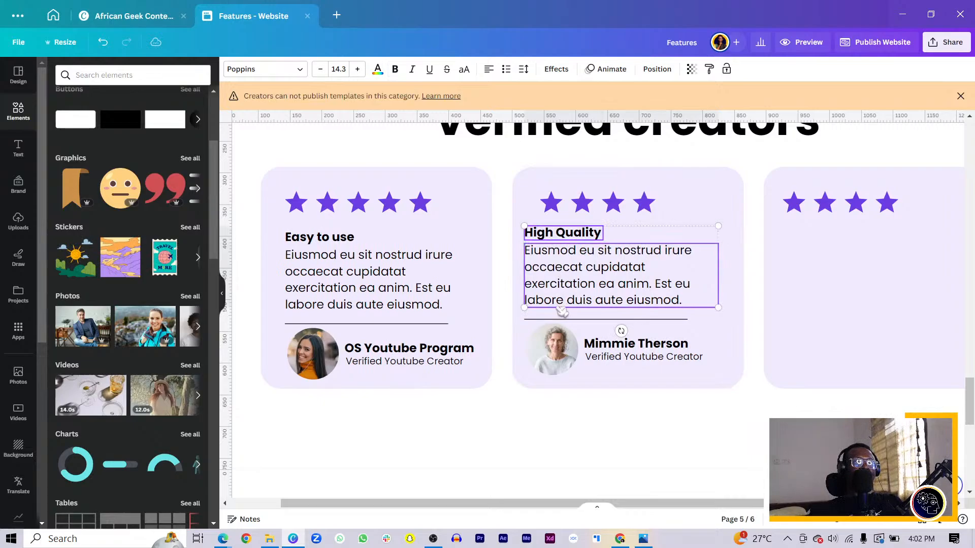
shift+click(555, 328)
shift+click(595, 343)
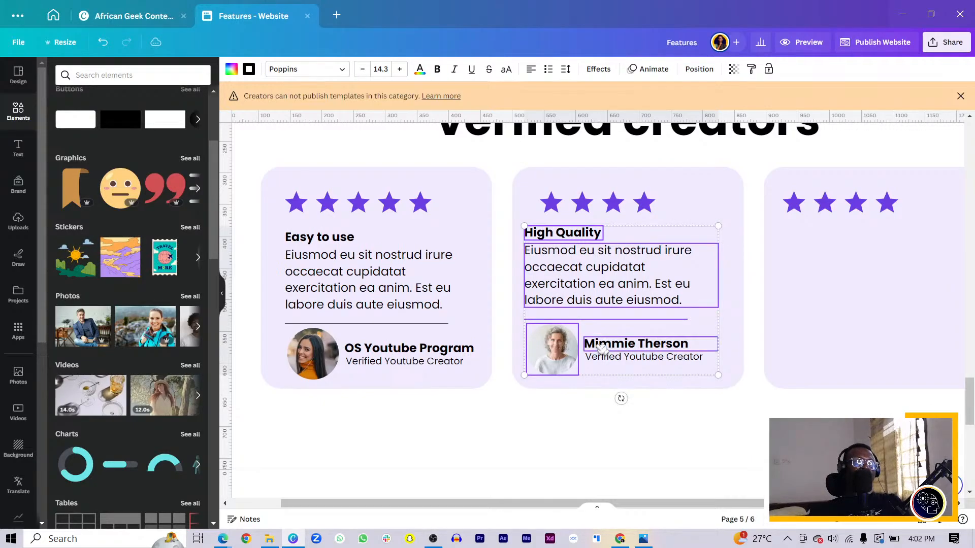
shift+click(602, 357)
key(ctrl+d)
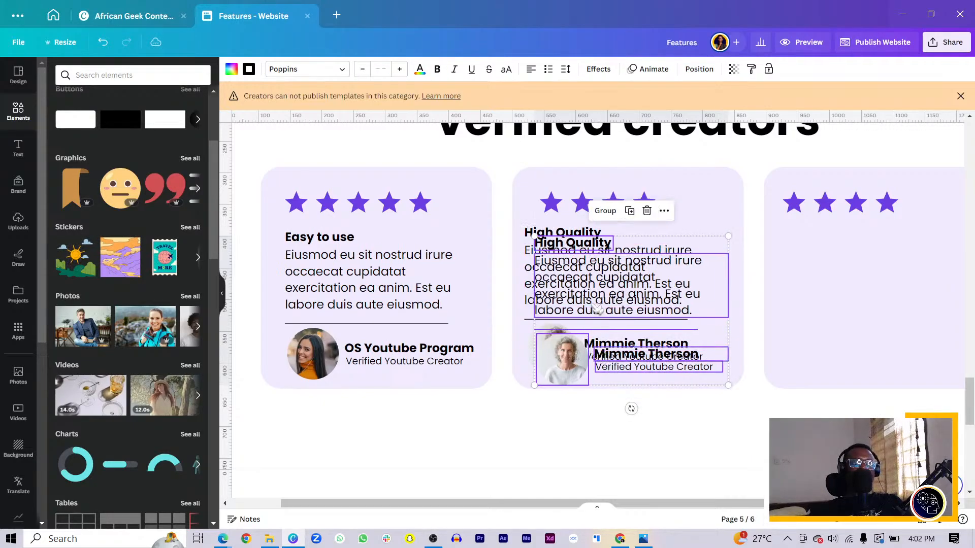
drag(595, 306, 843, 296)
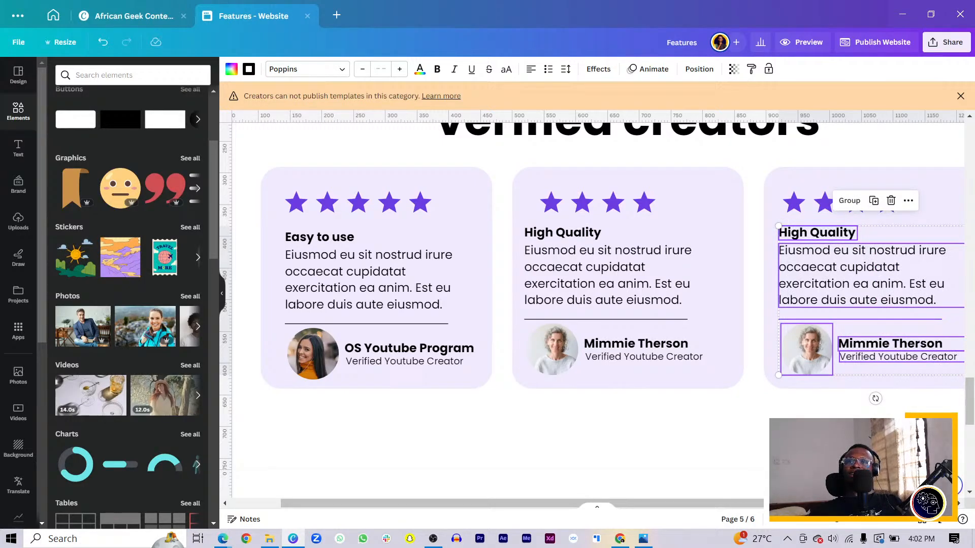
Step: Rename the reviewer on the third ratings card as "Acquisitions Queen"
key(alt+Tab)
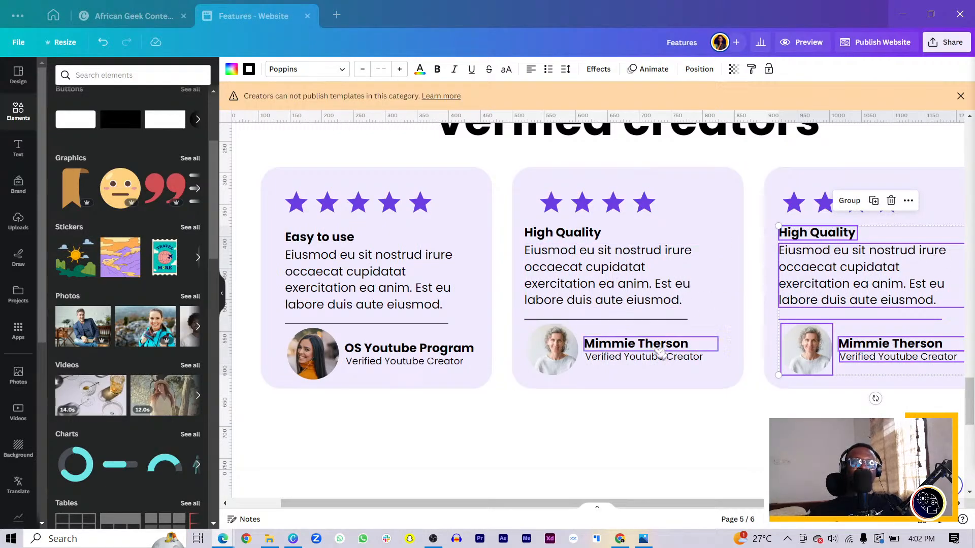
drag(657, 505, 714, 500)
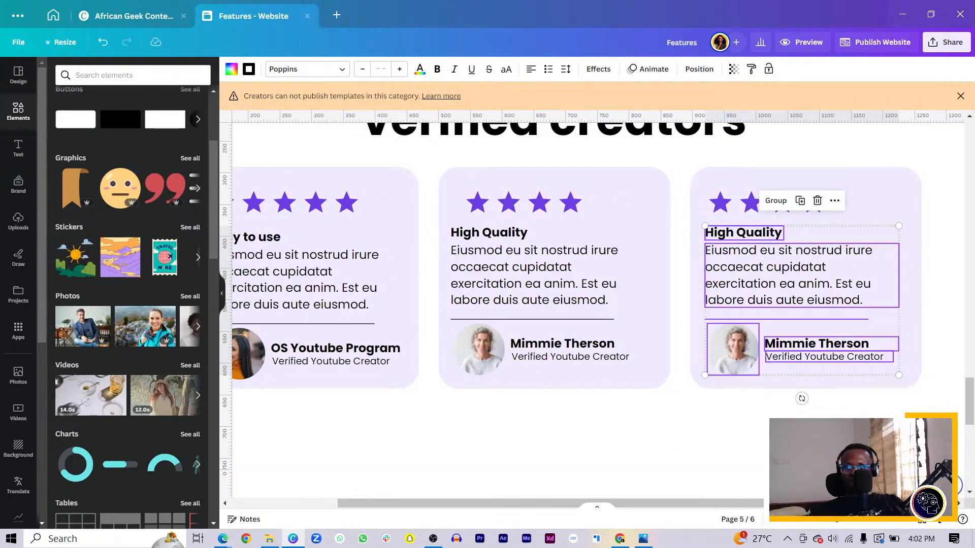
click(814, 429)
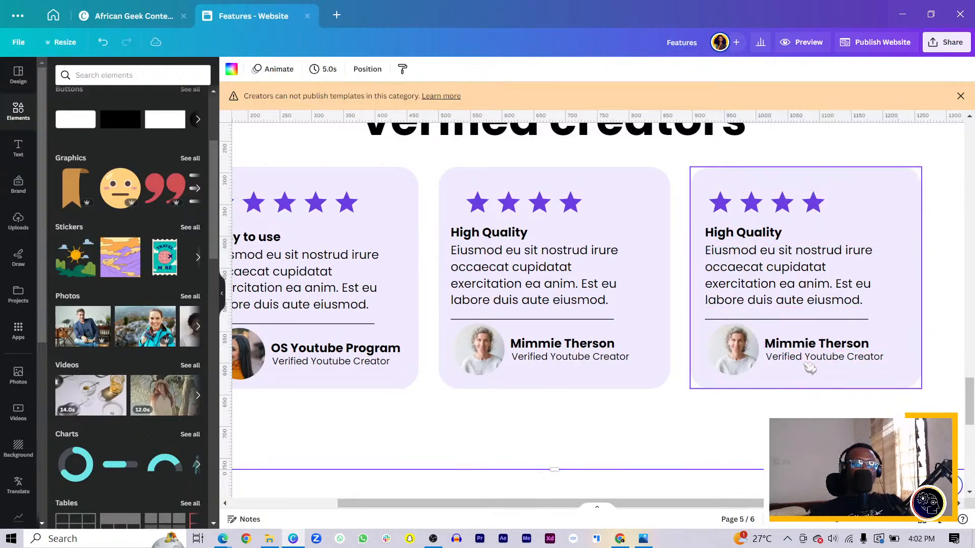
double_click(815, 345)
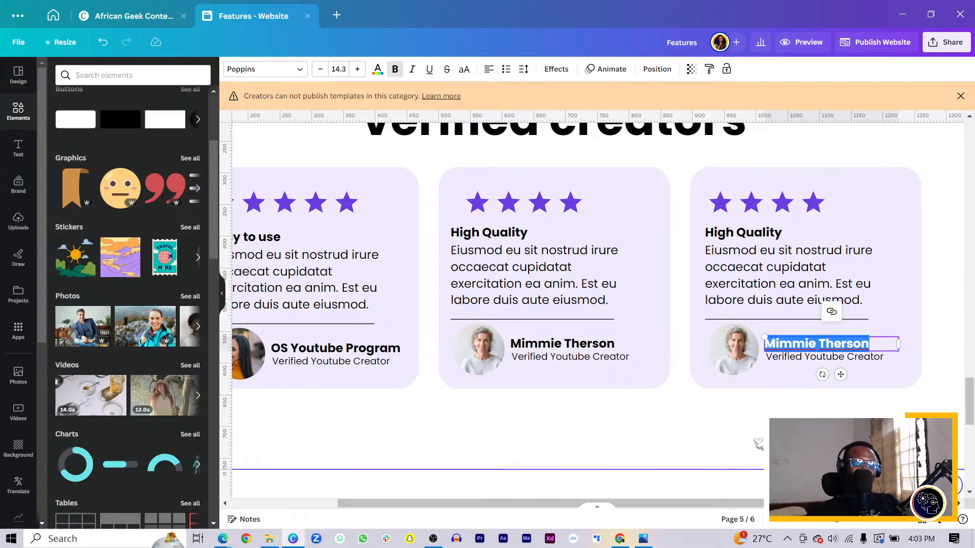
click(762, 442)
double_click(794, 345)
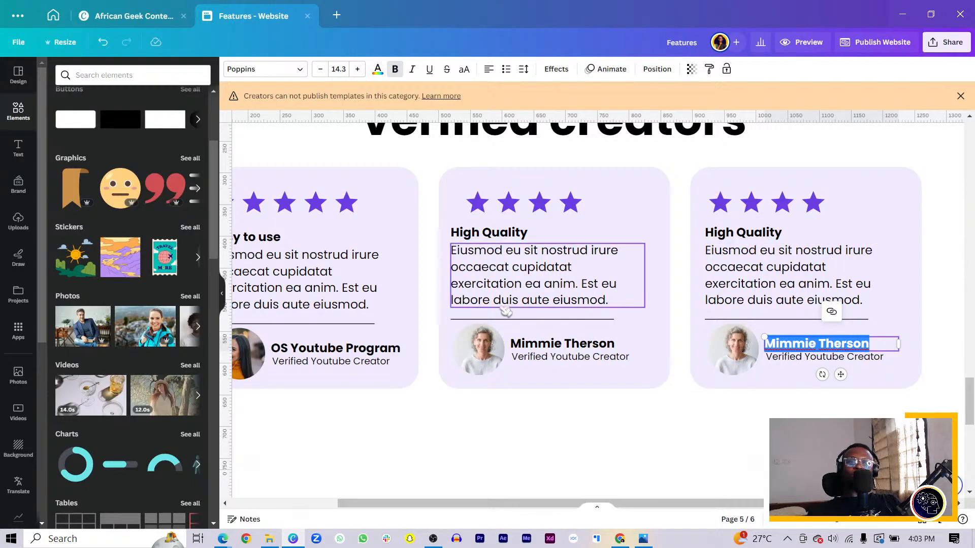
text(Acquisitions Queen)
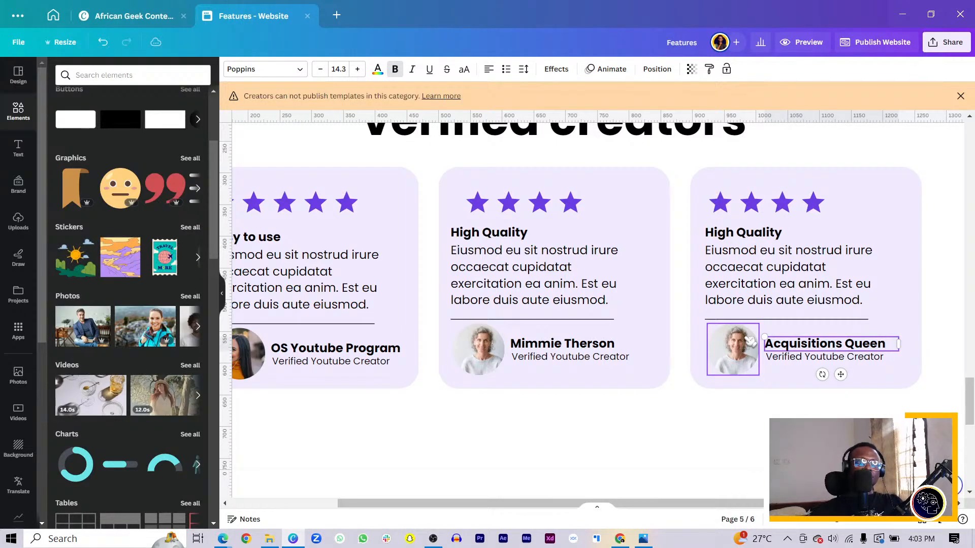
click(682, 450)
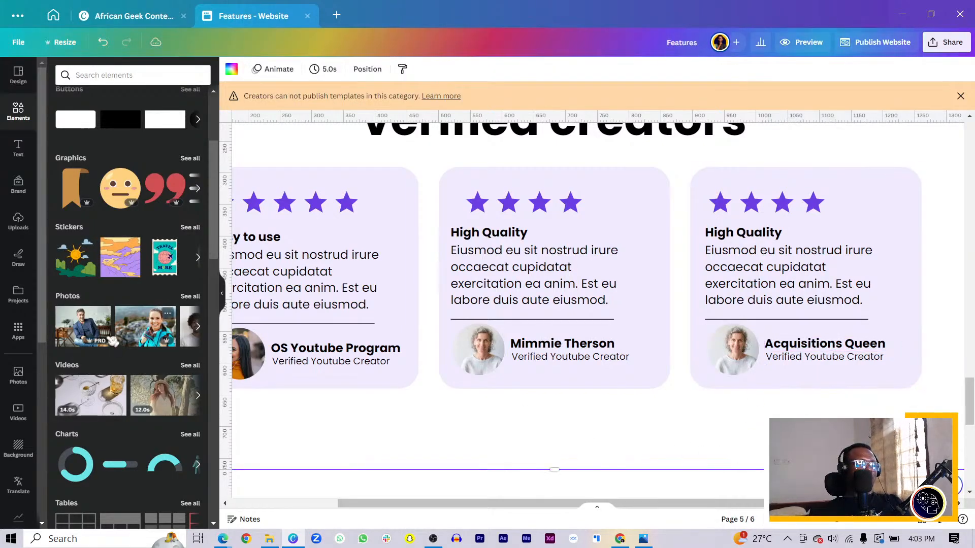
Step: Replace the reviewer photo on the third ratings card with the recently used picture of a footballer in a green shirt
click(189, 296)
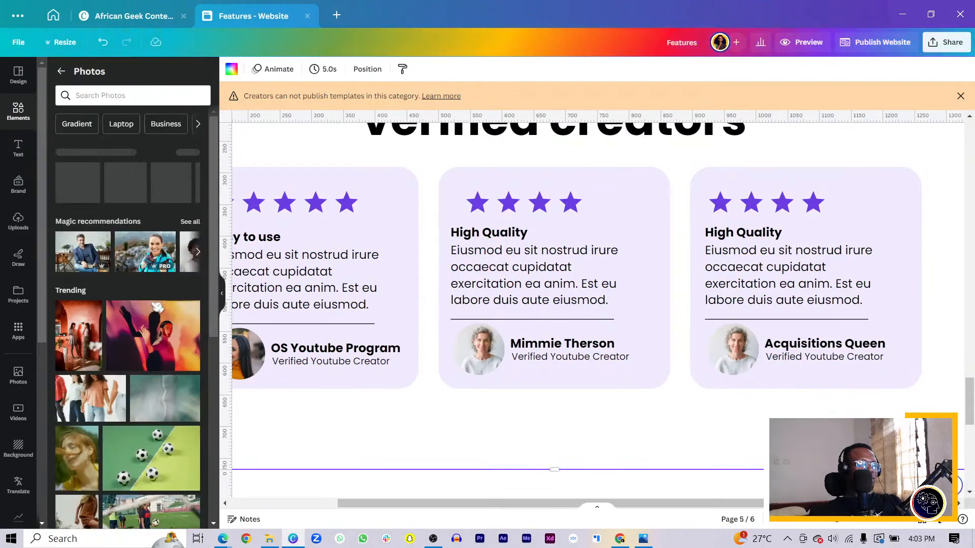
scroll(169, 354, down, 3)
scroll(169, 355, up, 3)
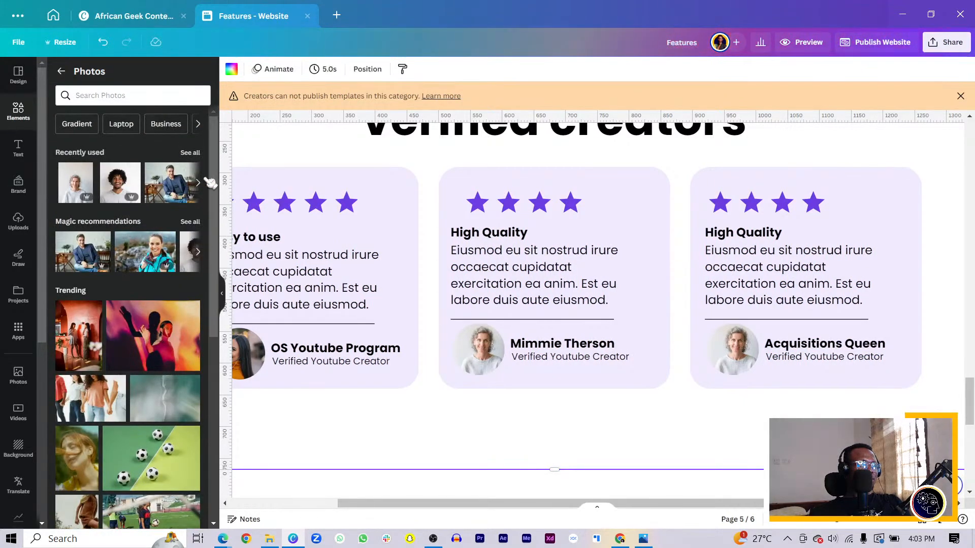
click(190, 153)
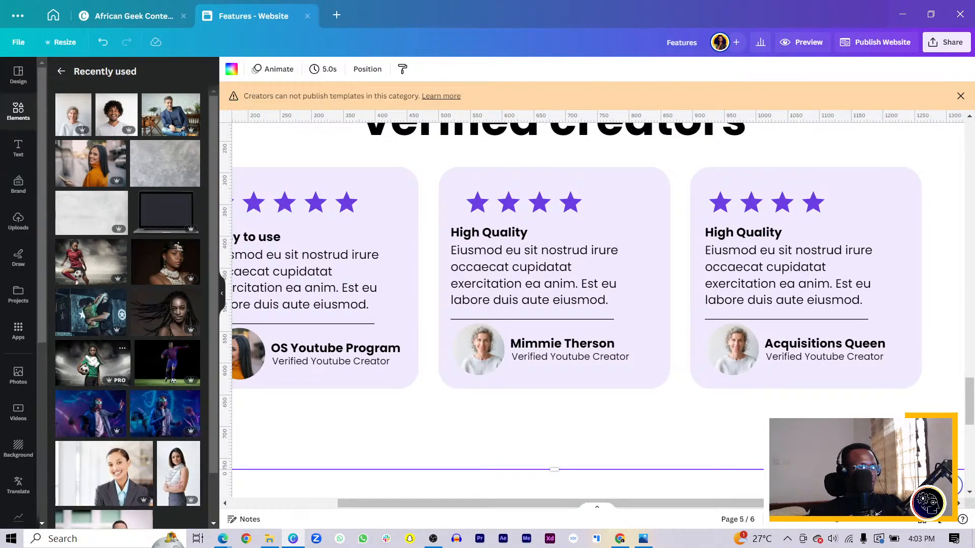
drag(91, 361, 737, 361)
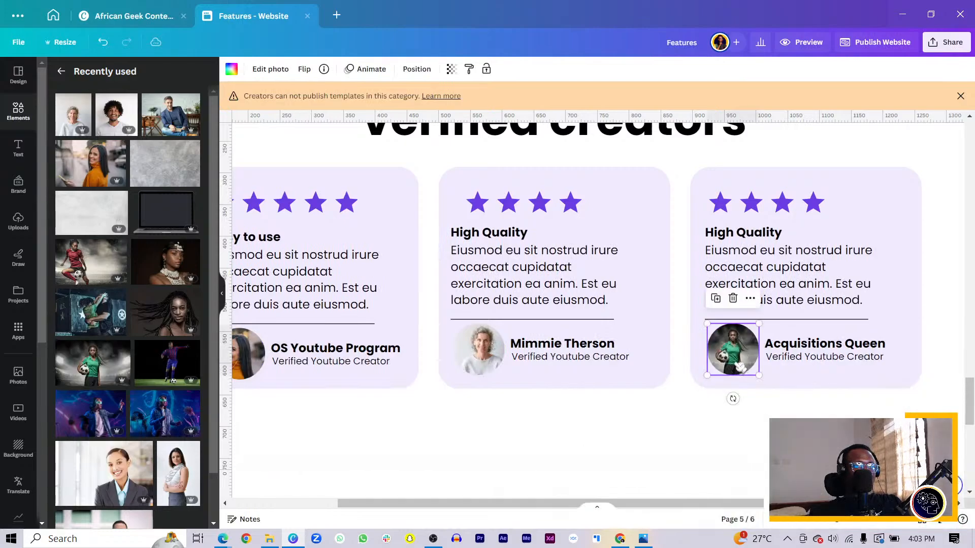
Step: Enlarge and reposition the third card's photo within its circular frame so the crop focuses on the footballer's head and shoulders
double_click(740, 367)
drag(776, 376, 831, 409)
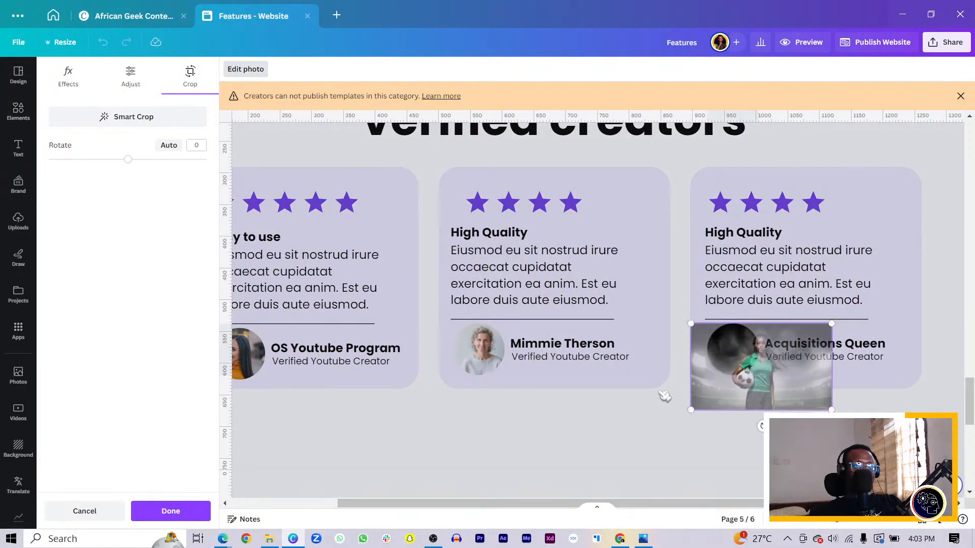
drag(707, 390, 683, 404)
click(630, 445)
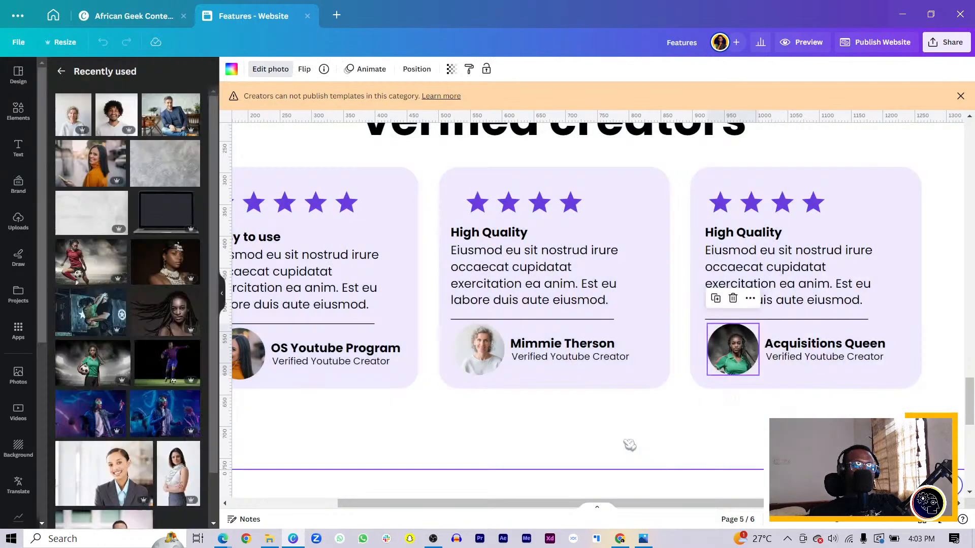
ctrl+scroll(630, 445, down, 3)
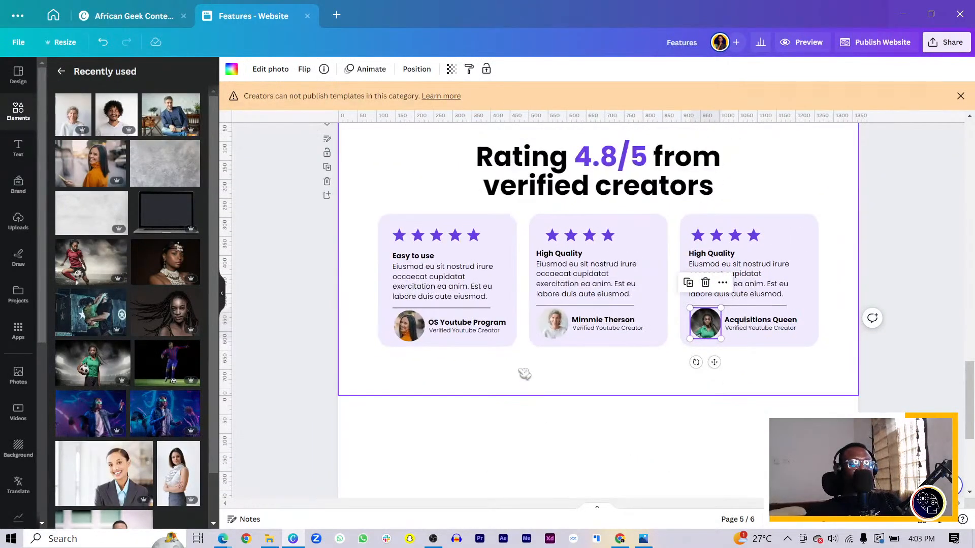
scroll(522, 374, up, 3)
scroll(440, 326, down, 3)
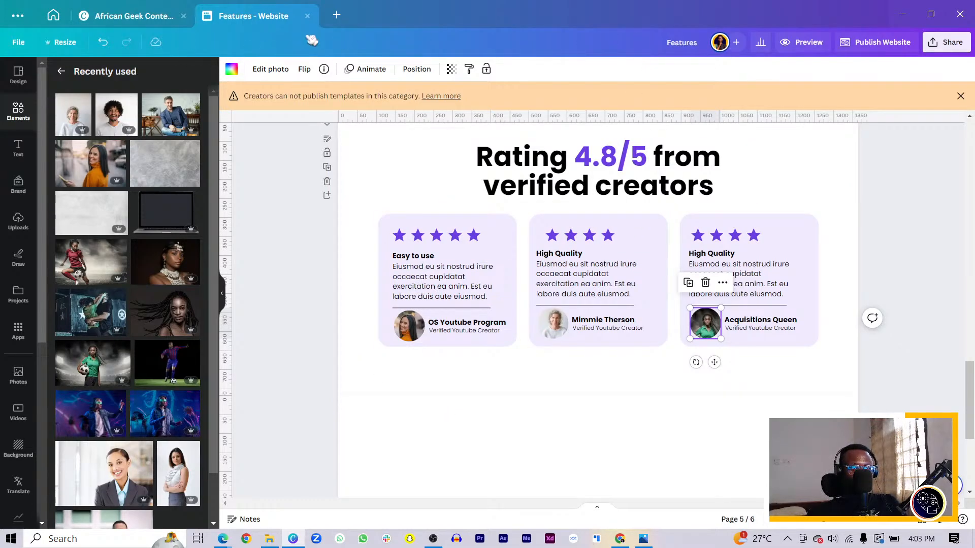
click(386, 391)
key(t)
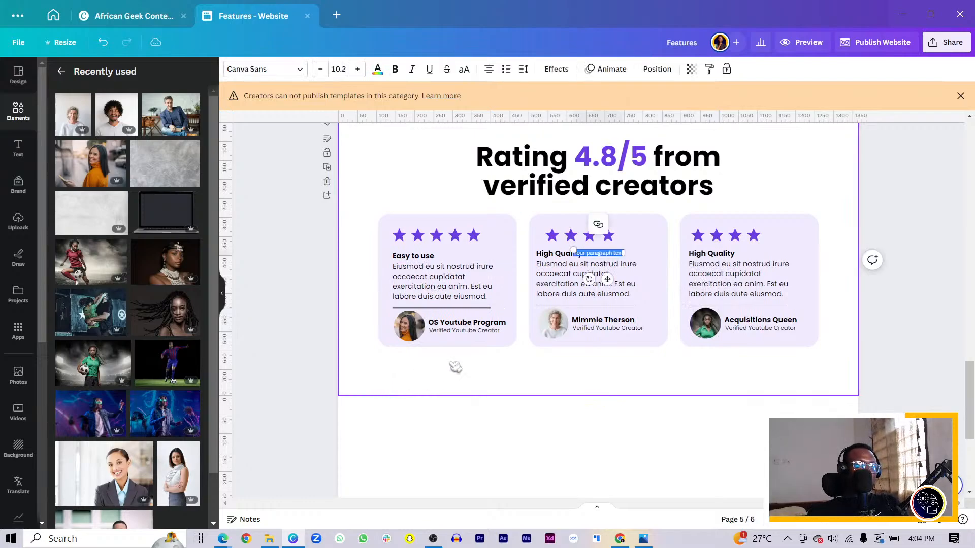
drag(599, 279, 590, 404)
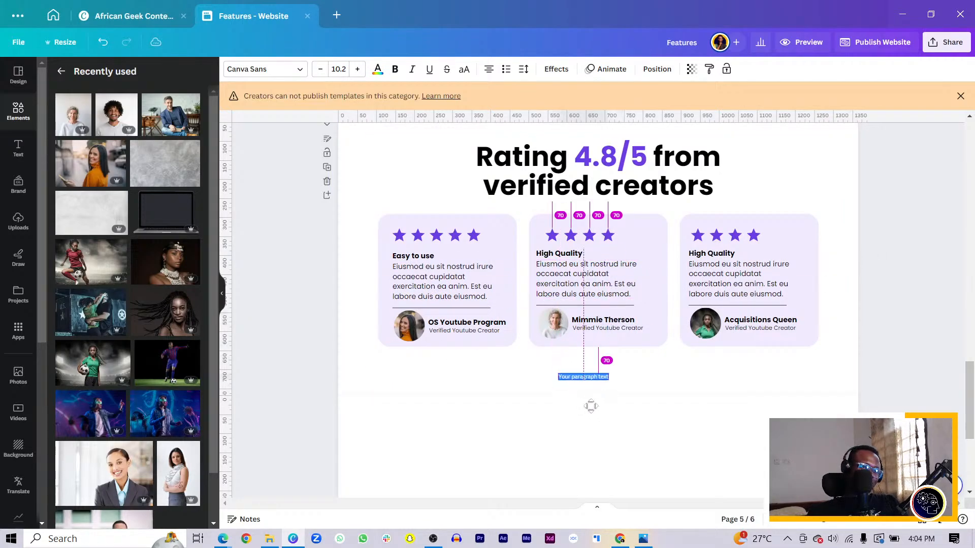
drag(554, 368, 467, 363)
click(561, 377)
double_click(506, 374)
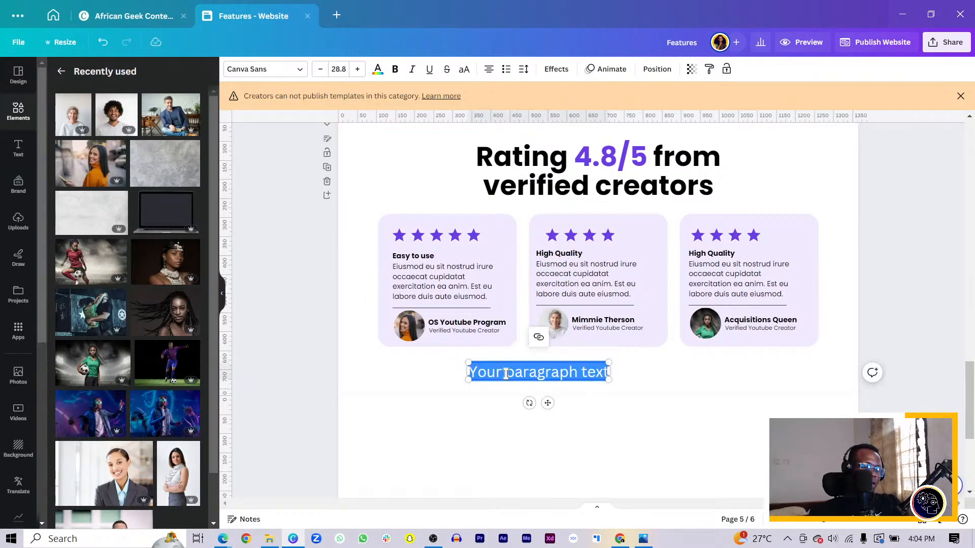
text(Queen)
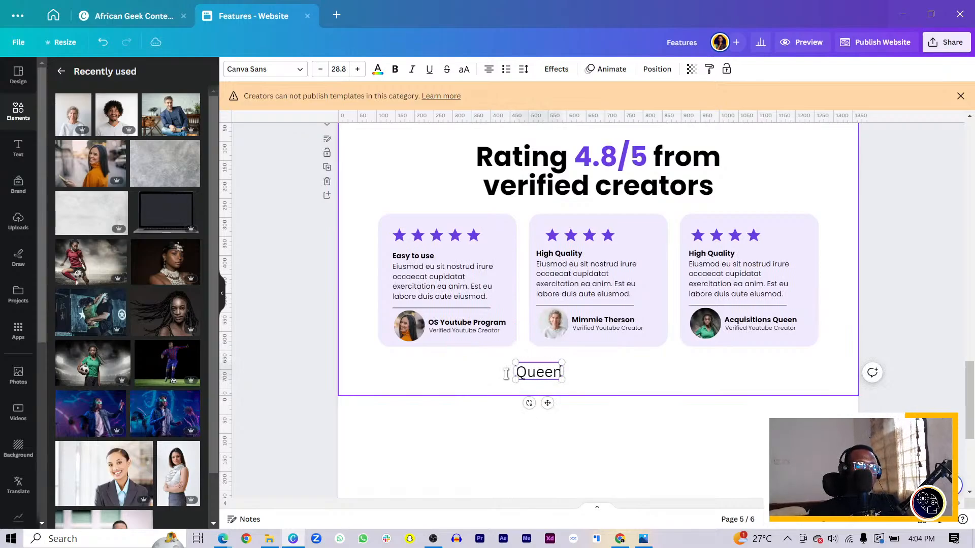
click(501, 380)
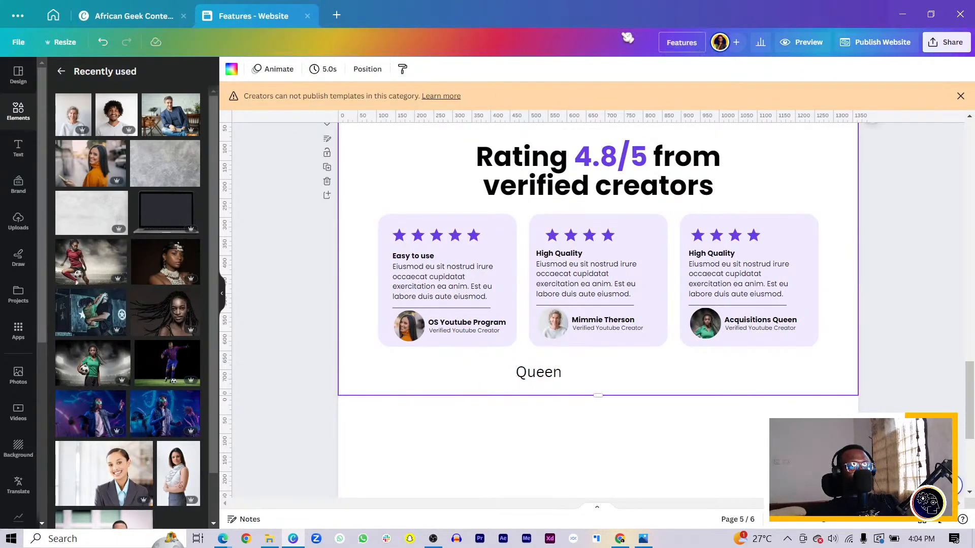
click(531, 373)
key(Delete)
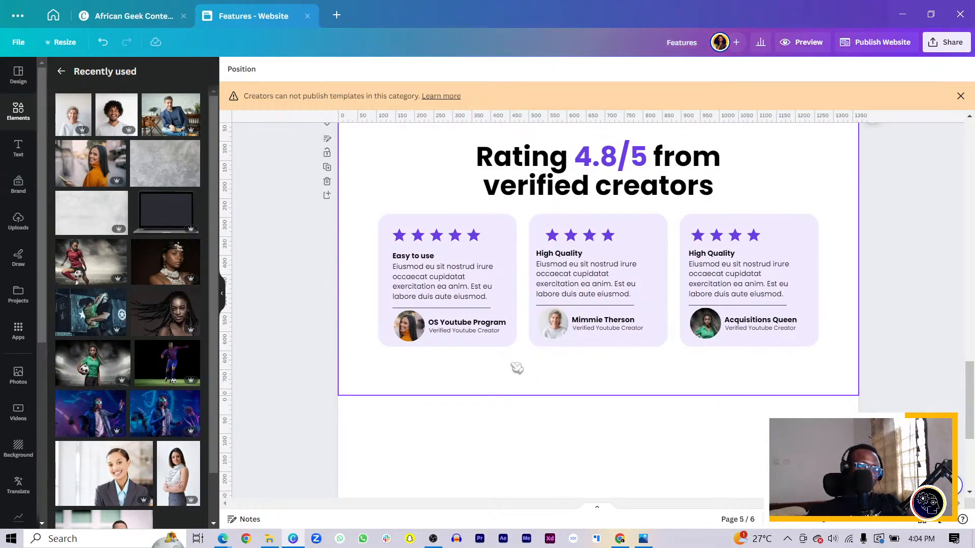
Step: Dismiss the notice about publishing templates in this category
click(517, 368)
click(960, 96)
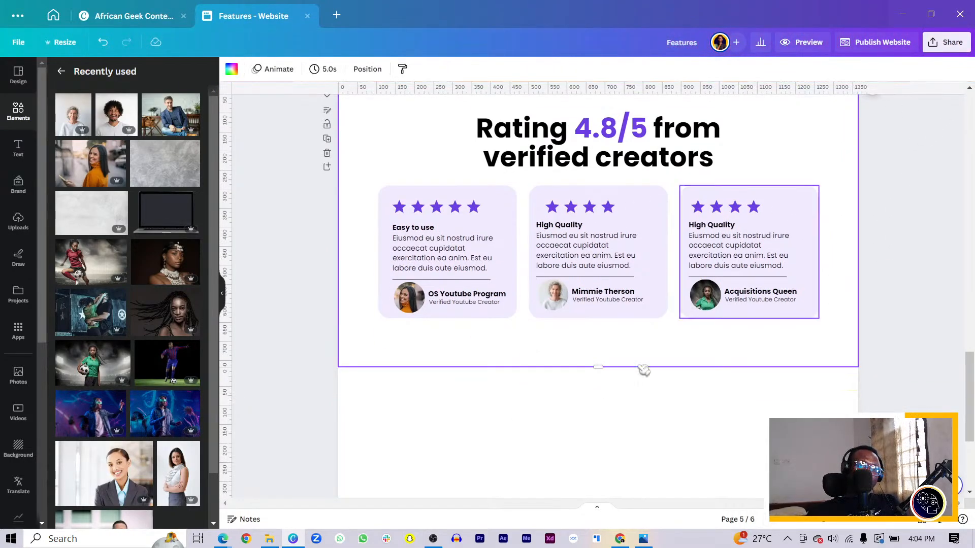
click(518, 407)
scroll(588, 364, down, 3)
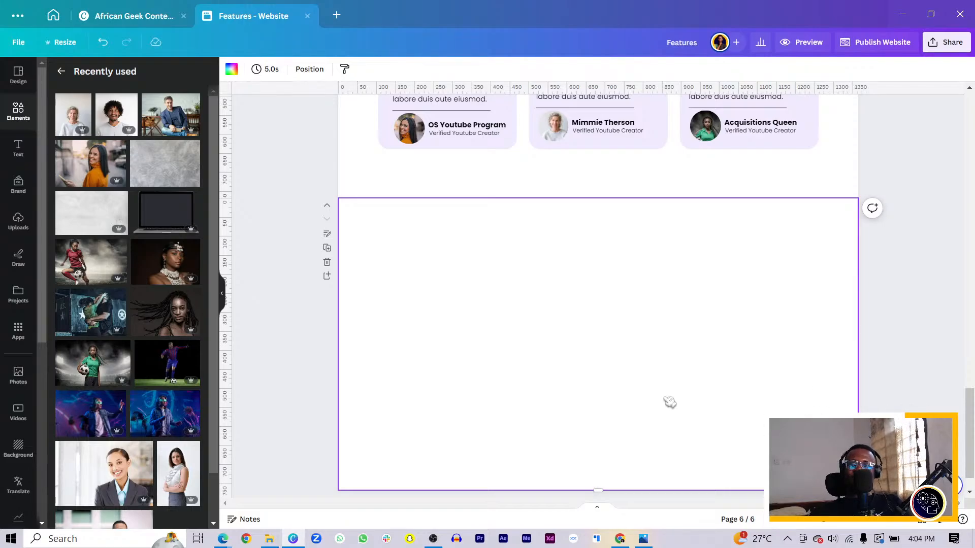
scroll(592, 351, up, 7)
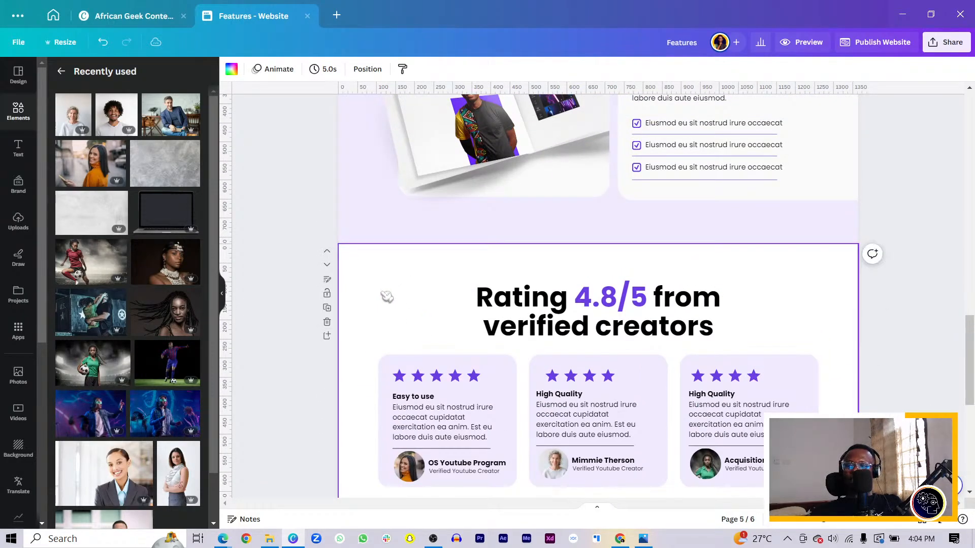
scroll(401, 310, up, 3)
scroll(515, 370, down, 9)
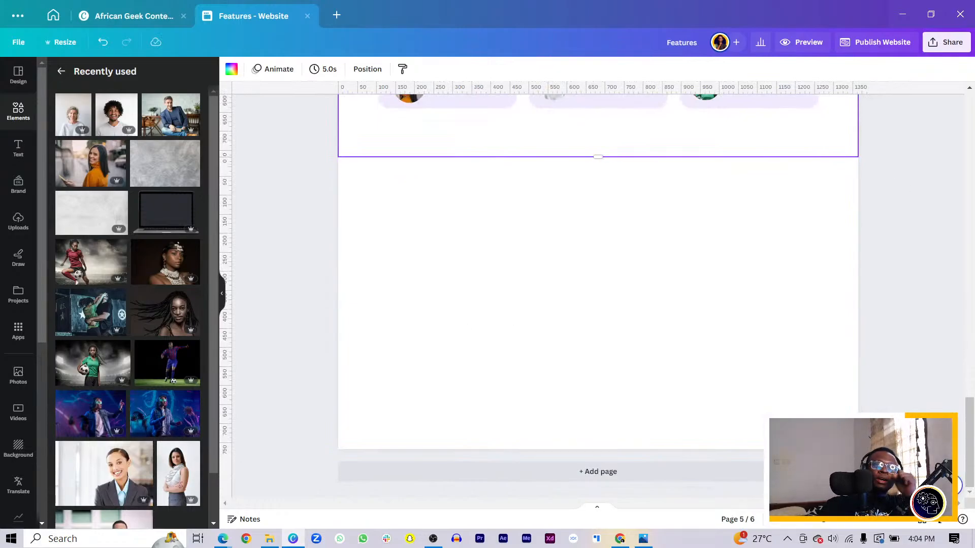
key(alt+Tab)
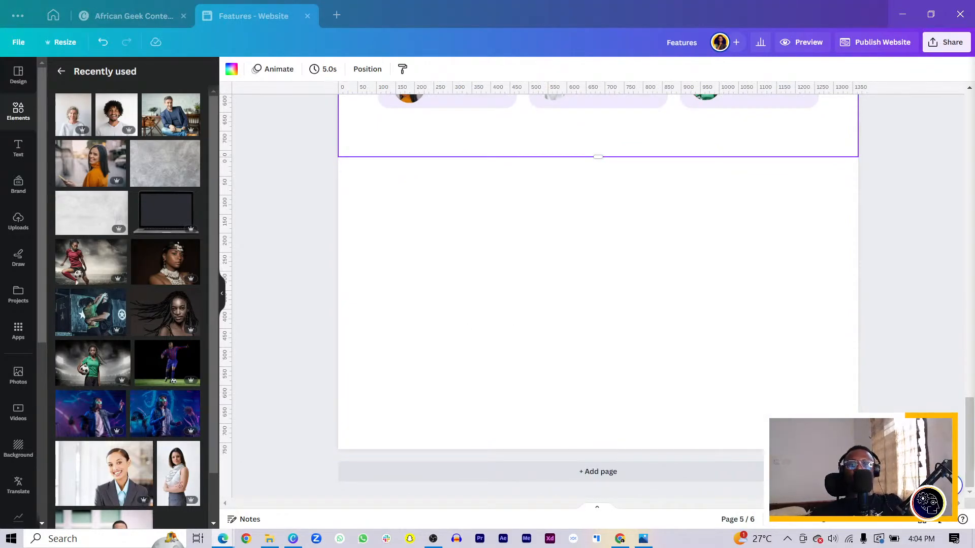
click(518, 266)
scroll(518, 263, up, 3)
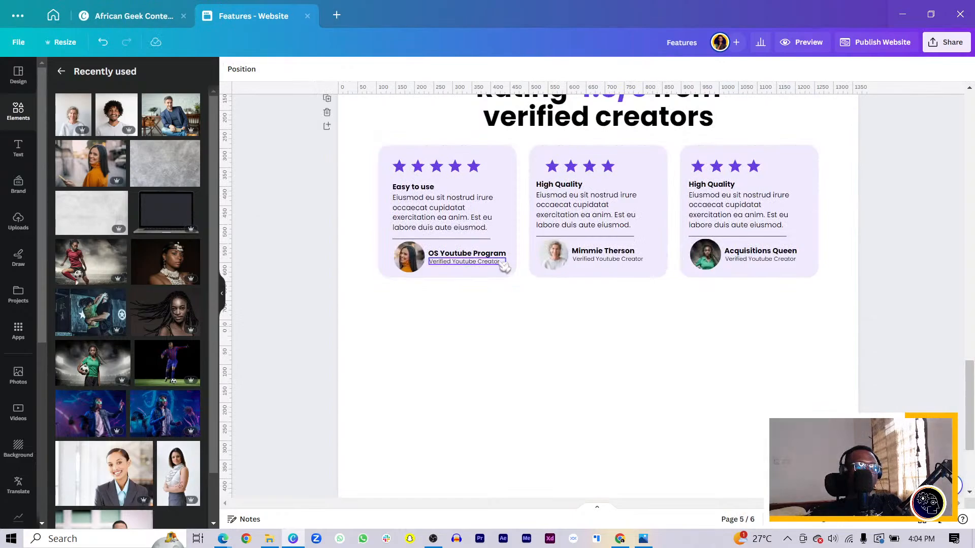
scroll(503, 270, down, 3)
Step: Set the blank sixth page's background to the document's light lilac colour #f1ebff
click(392, 161)
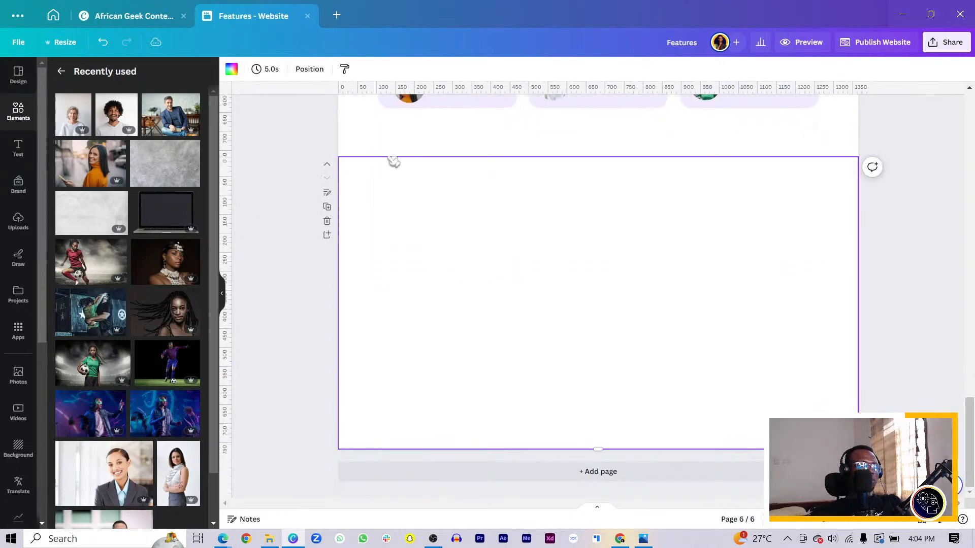
click(232, 69)
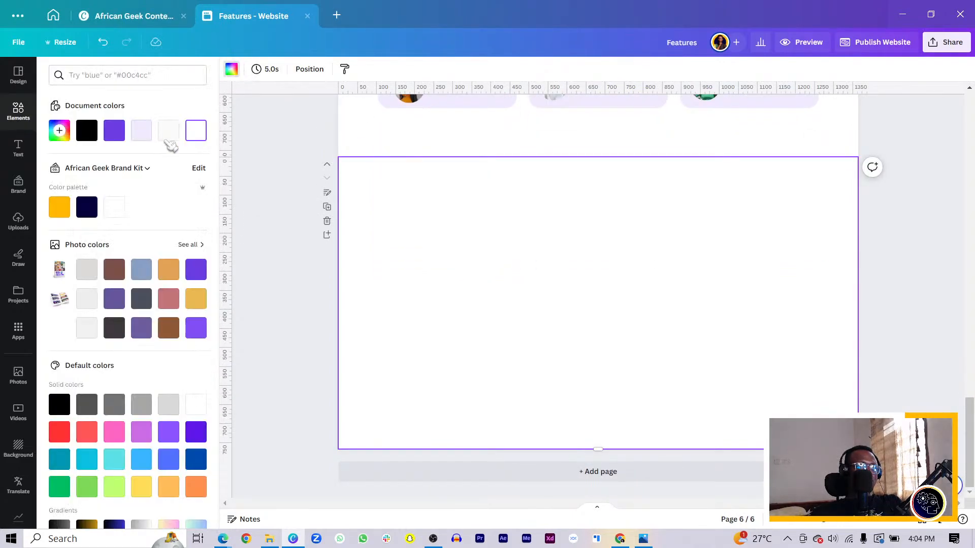
click(142, 131)
Step: Place a slightly enlarged, off-white copy of the first ratings card's rounded background in the upper-left area of the lilac page
scroll(483, 303, up, 3)
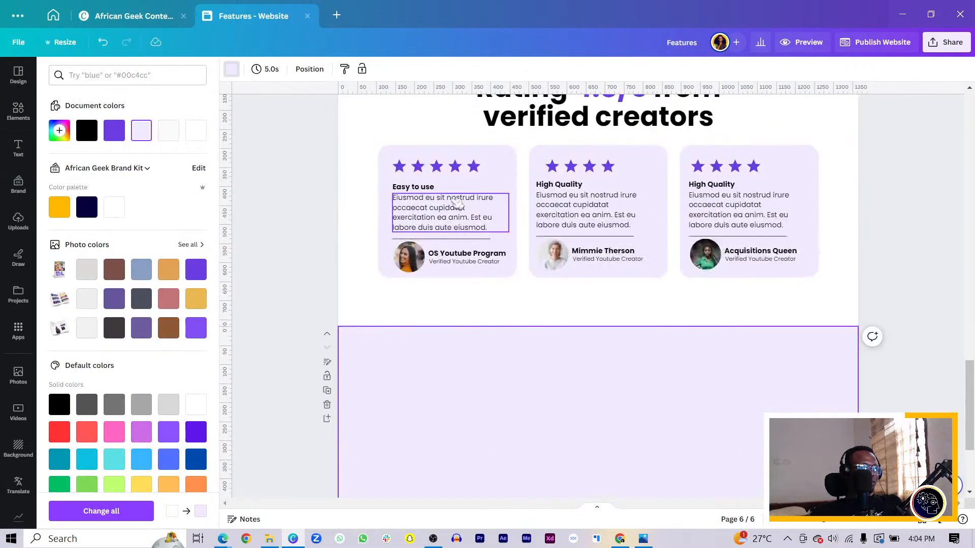
click(500, 163)
key(ctrl+d)
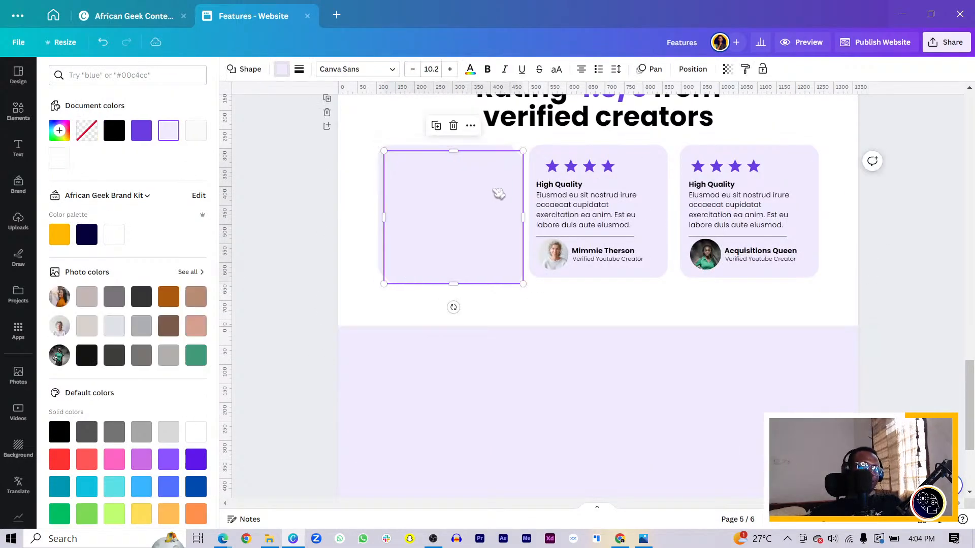
drag(499, 193, 511, 412)
scroll(508, 401, down, 3)
drag(484, 265, 458, 253)
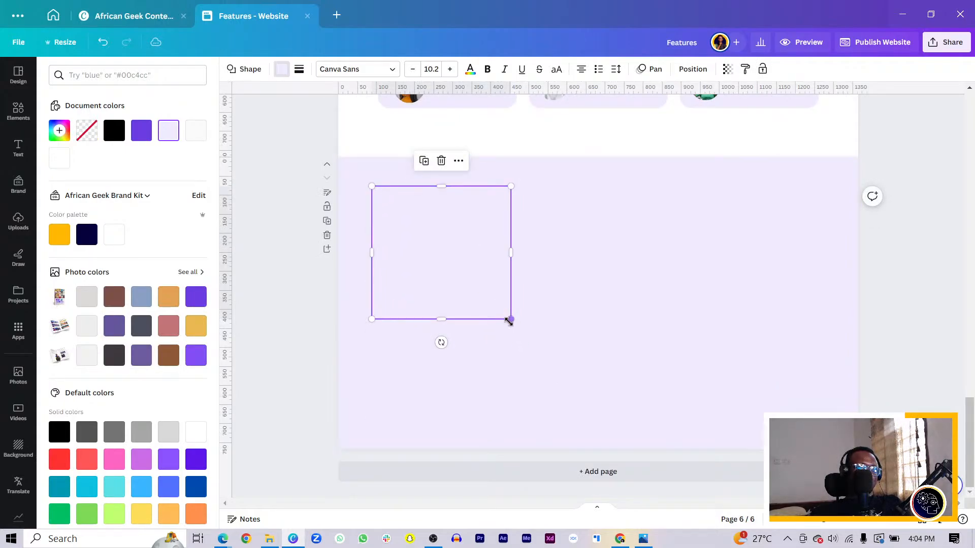
drag(509, 320, 533, 328)
click(196, 130)
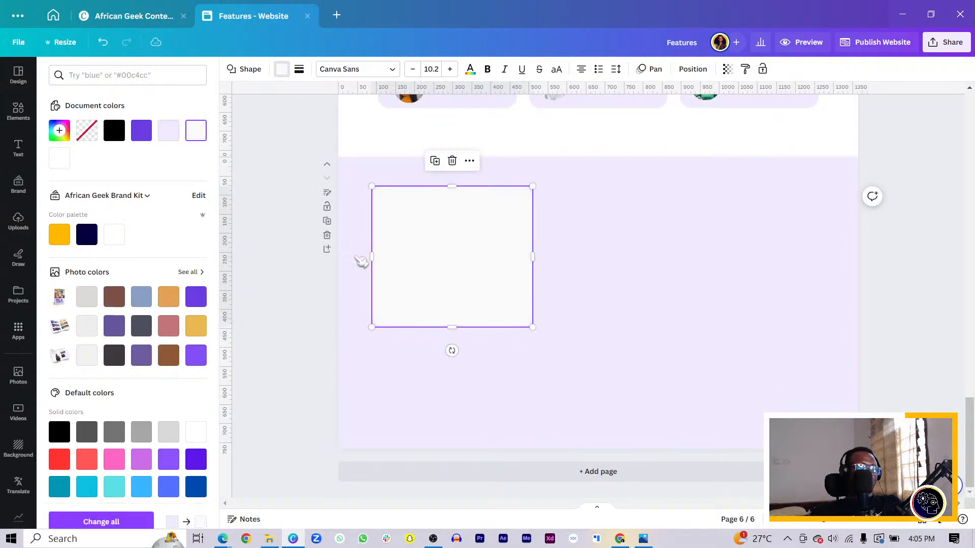
Step: Duplicate the off-white card directly below the original and shorten the copy so it ends just above the page's lower edge
drag(491, 274, 490, 431)
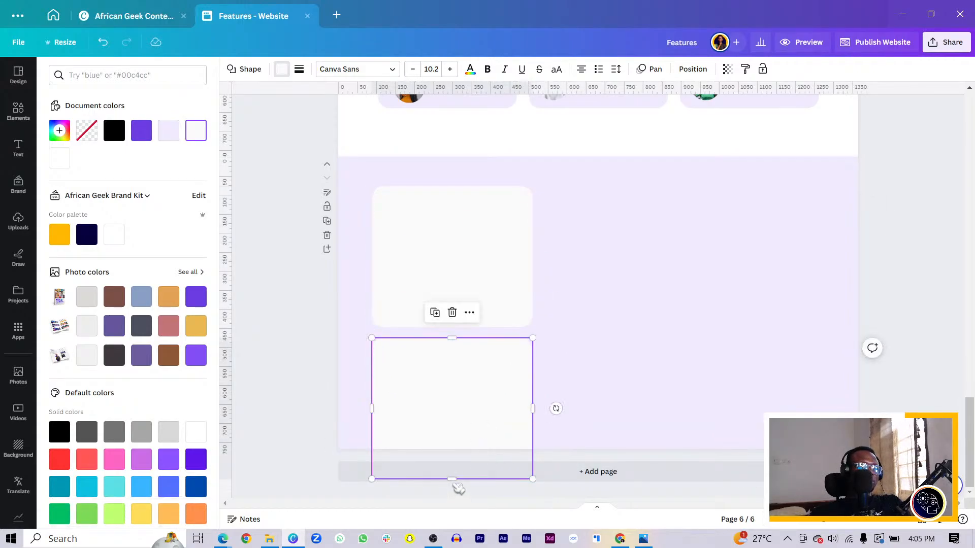
drag(452, 479, 474, 430)
click(496, 294)
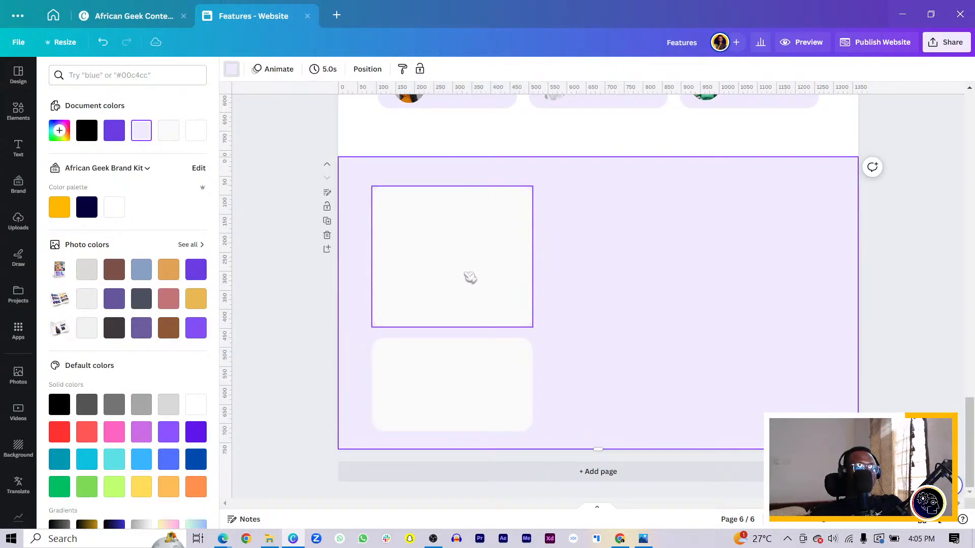
Step: Duplicate the upper card to its right, widening and lengthening the copy to span the height of both stacked cards
drag(470, 278, 635, 274)
click(709, 267)
click(699, 264)
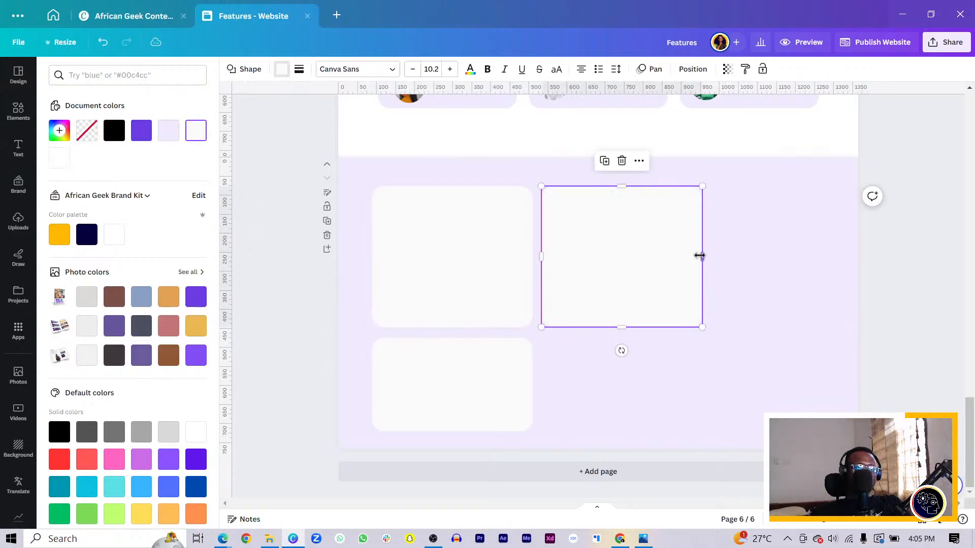
drag(702, 257, 822, 257)
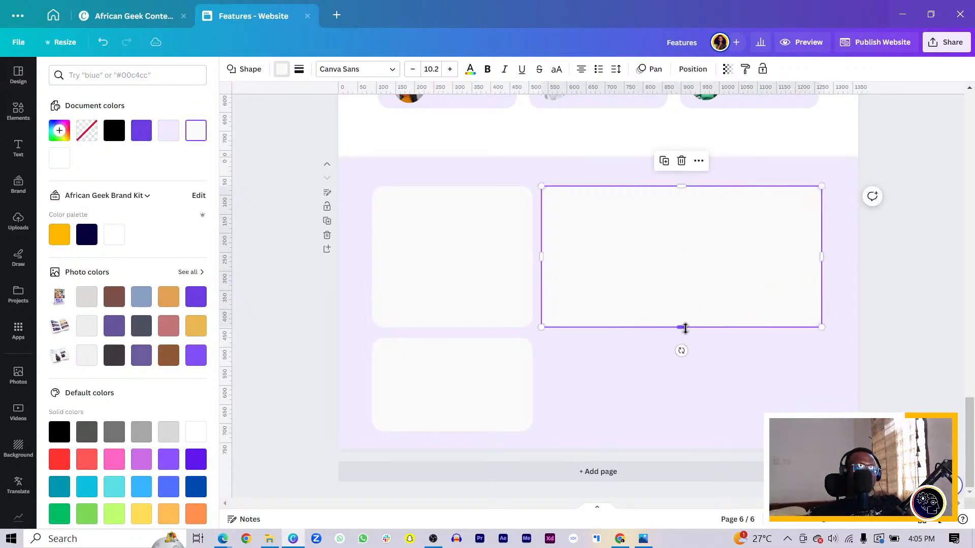
drag(680, 328, 633, 436)
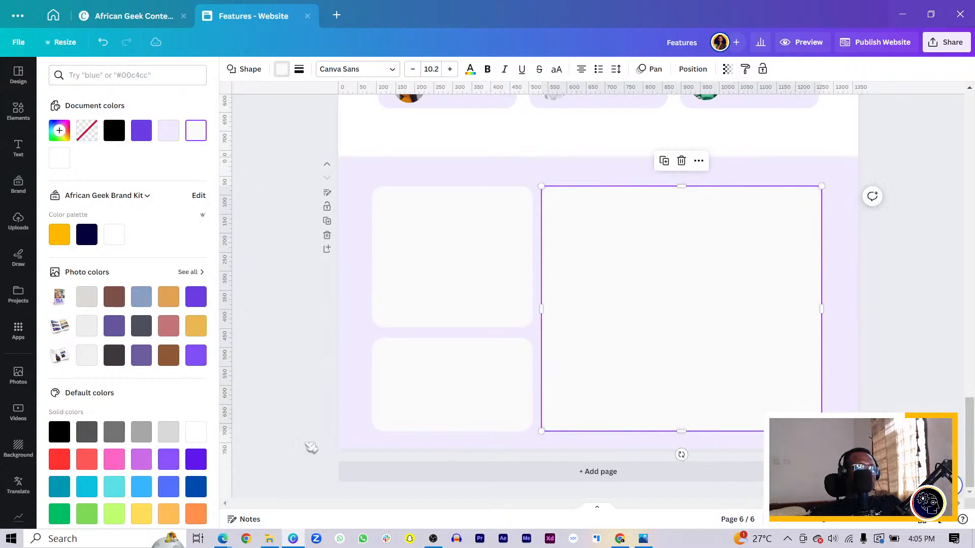
Step: Look through the uploaded images for 60+ Photo Descriptions book mockups
click(18, 222)
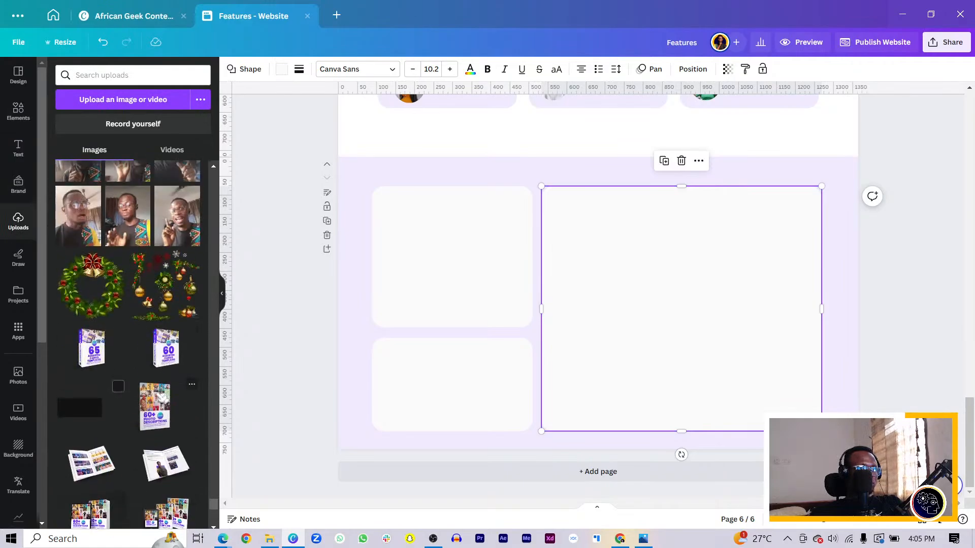
scroll(164, 401, down, 10)
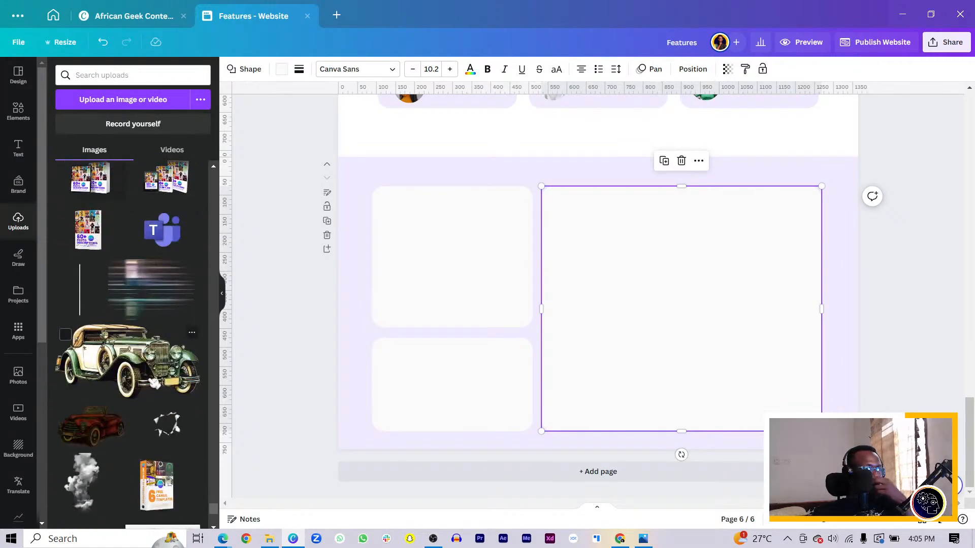
scroll(127, 407, down, 8)
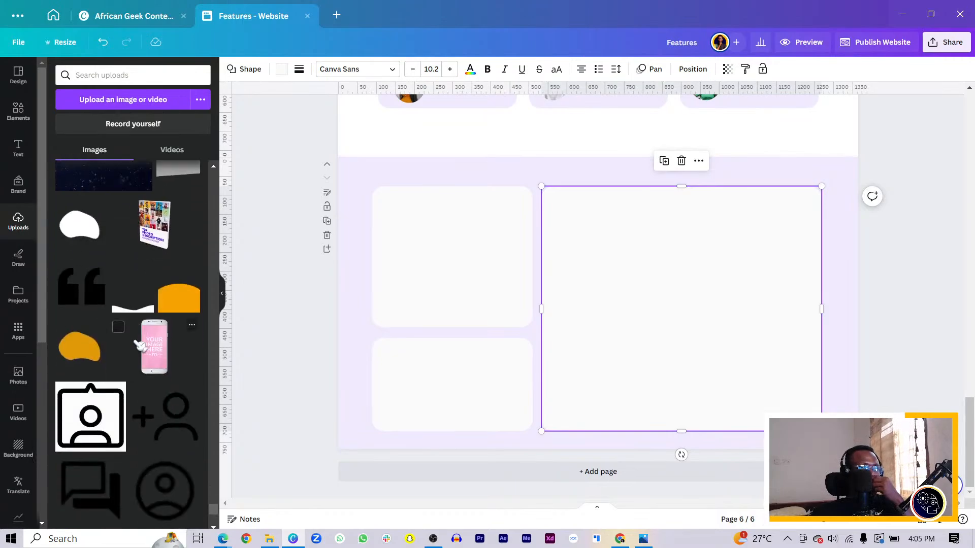
scroll(140, 346, down, 10)
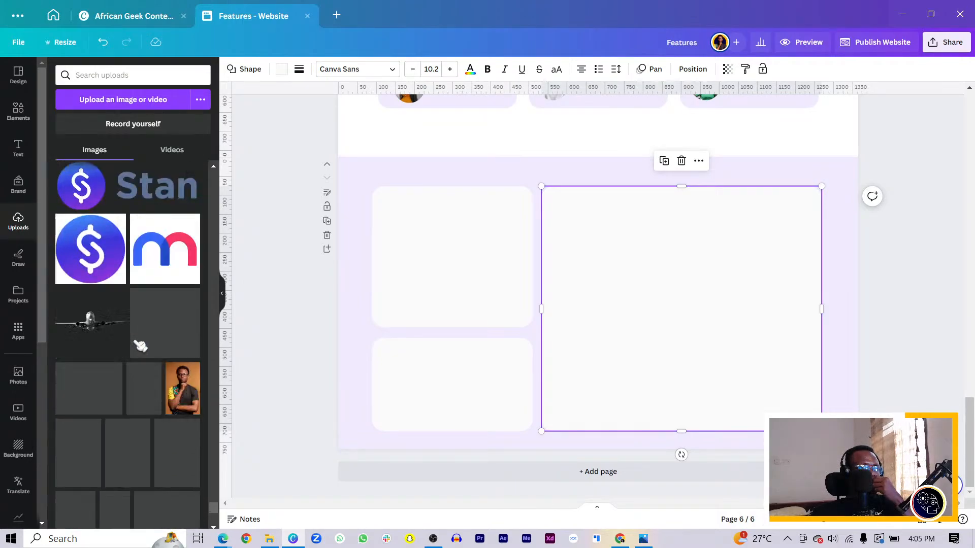
scroll(164, 364, down, 10)
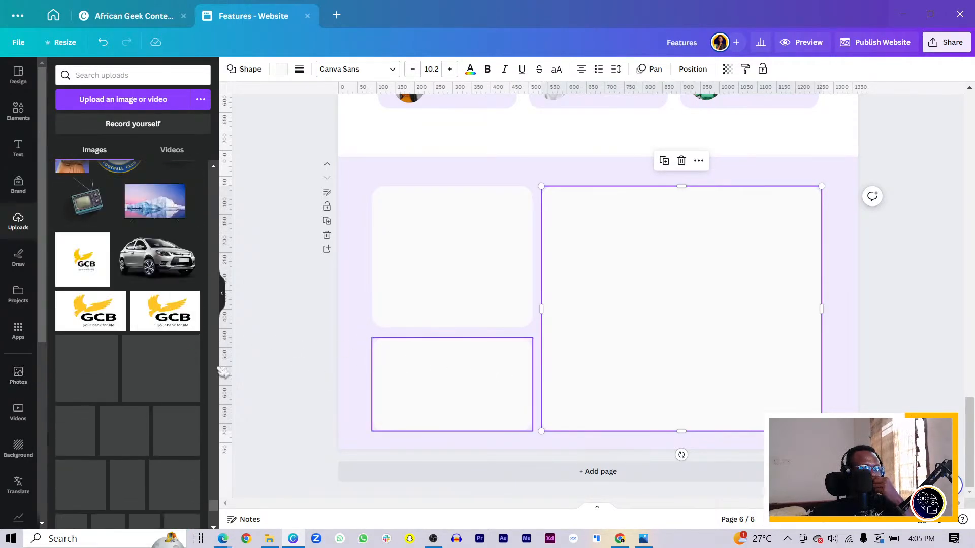
scroll(116, 358, up, 8)
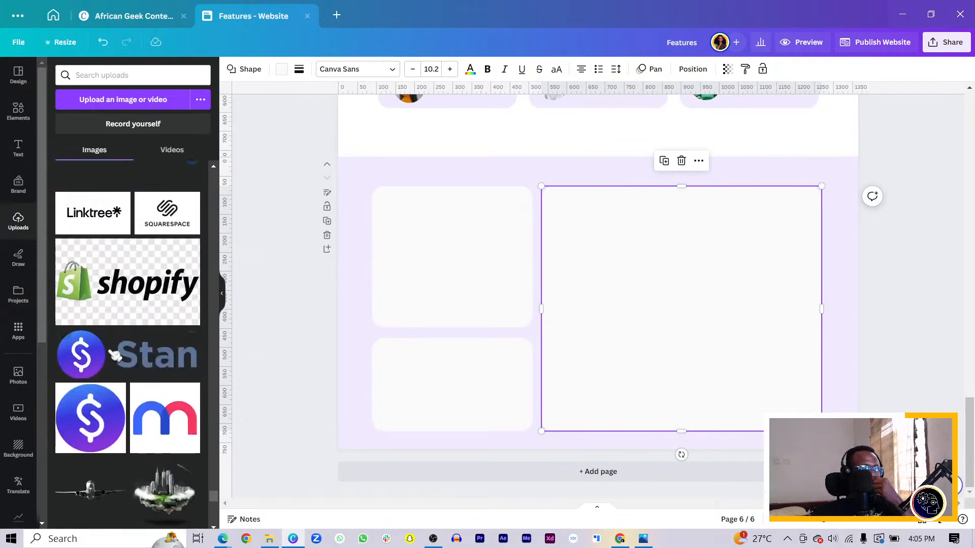
scroll(117, 354, up, 10)
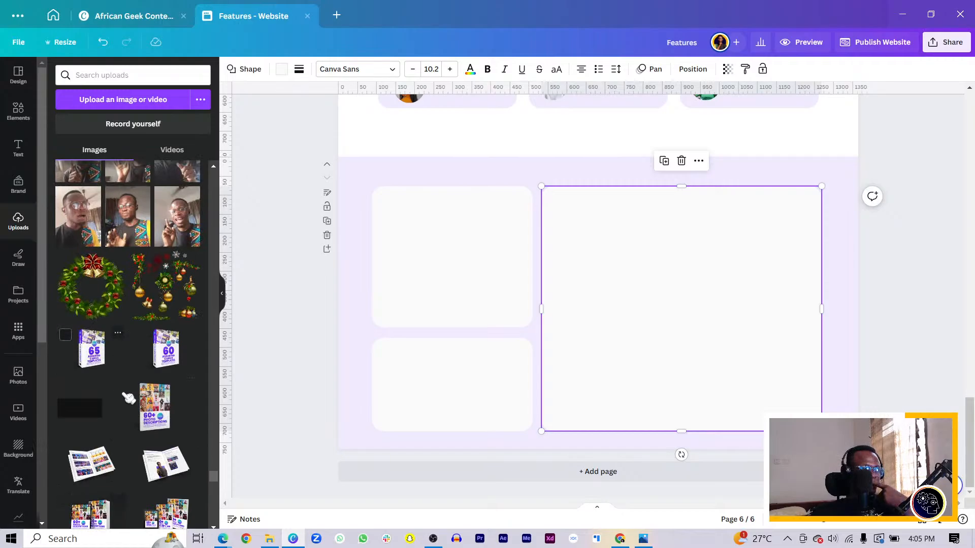
Step: Place the mockup of the e-reader with two 60+ Photo Descriptions books over the large card and enlarge it
drag(163, 424, 630, 367)
key(Delete)
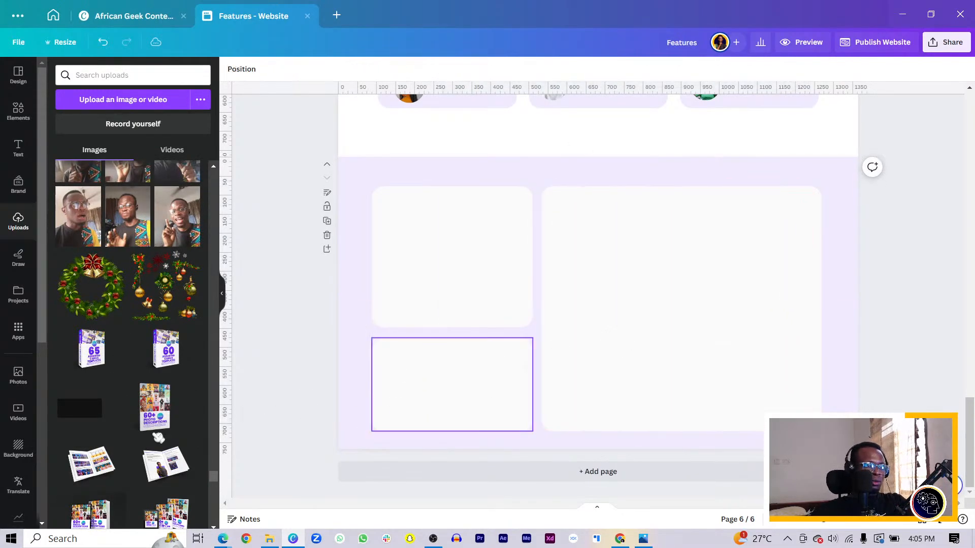
scroll(163, 439, down, 3)
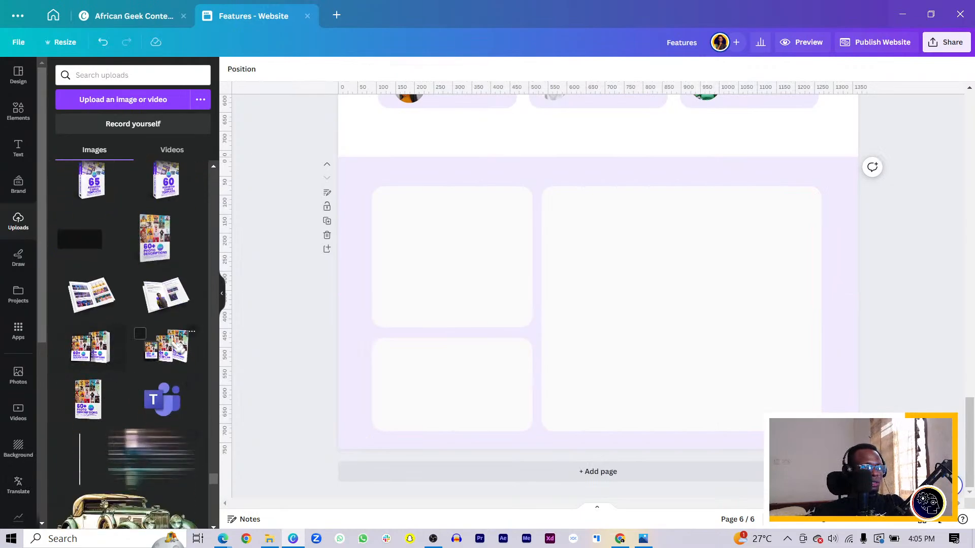
drag(168, 362, 566, 371)
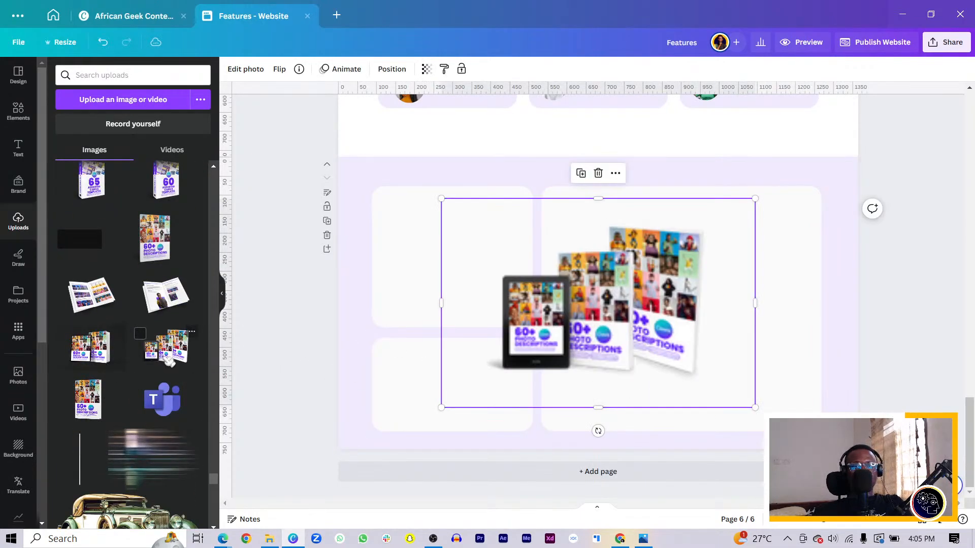
drag(643, 432, 656, 421)
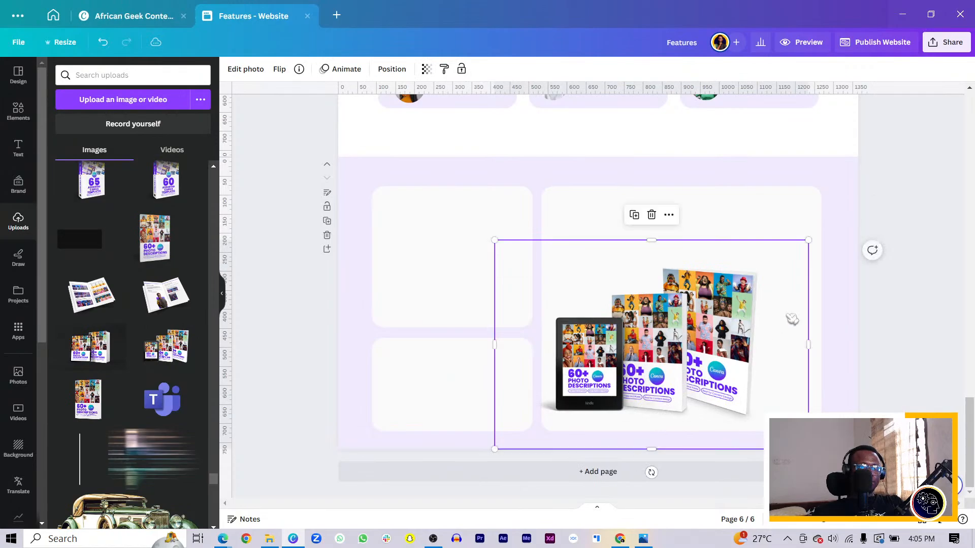
drag(809, 240, 910, 127)
drag(749, 288, 721, 289)
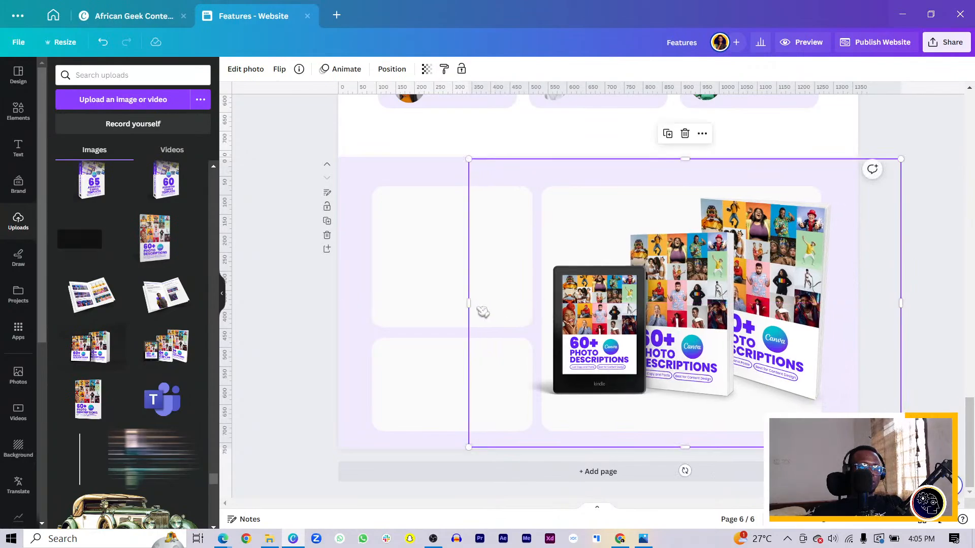
Step: Crop the empty left side of the e-reader and books mockup to the large card's left edge
drag(465, 305, 535, 304)
click(495, 311)
click(609, 319)
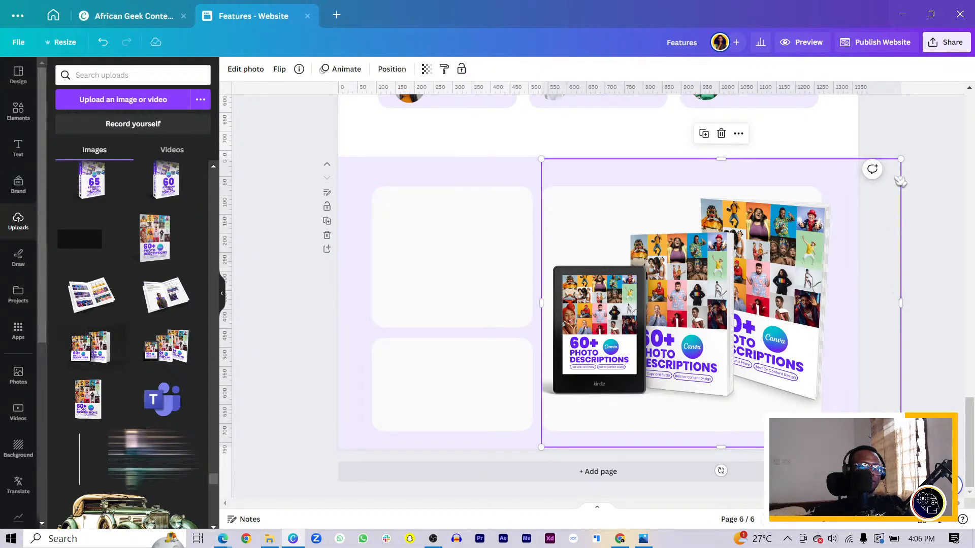
Step: Try enlarging the e-reader and books mockup further and cropping its right side near the large card's edge
drag(901, 159, 929, 137)
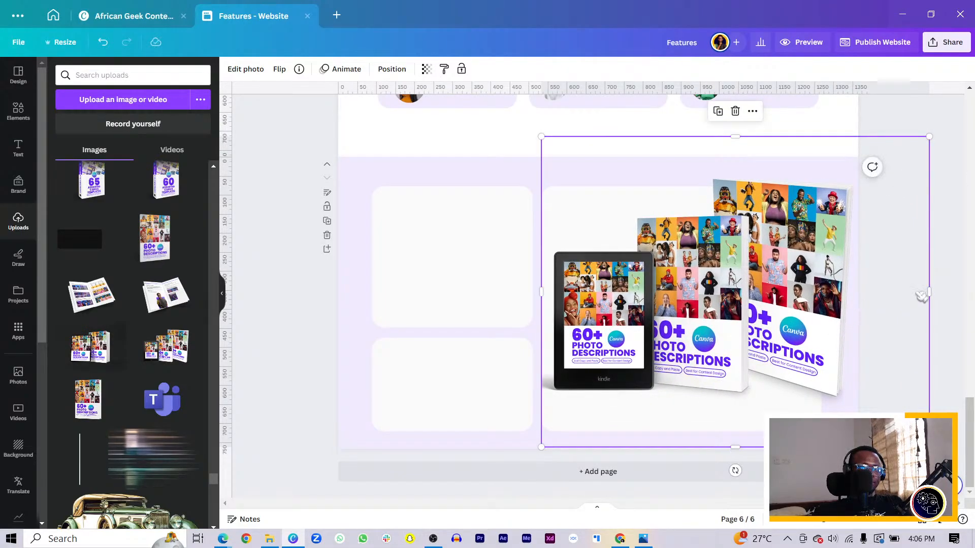
drag(932, 283, 859, 292)
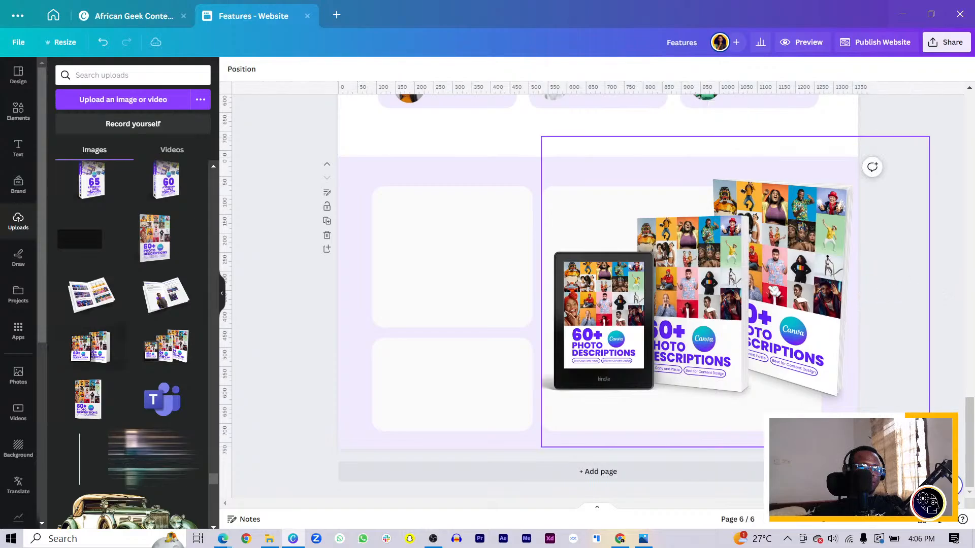
click(776, 287)
drag(928, 287, 863, 294)
click(932, 298)
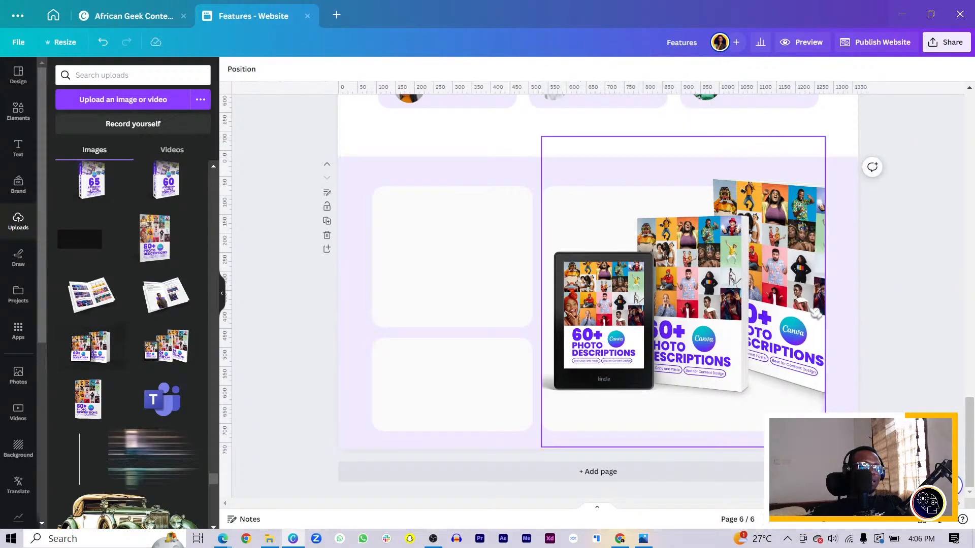
key(ctrl+z)
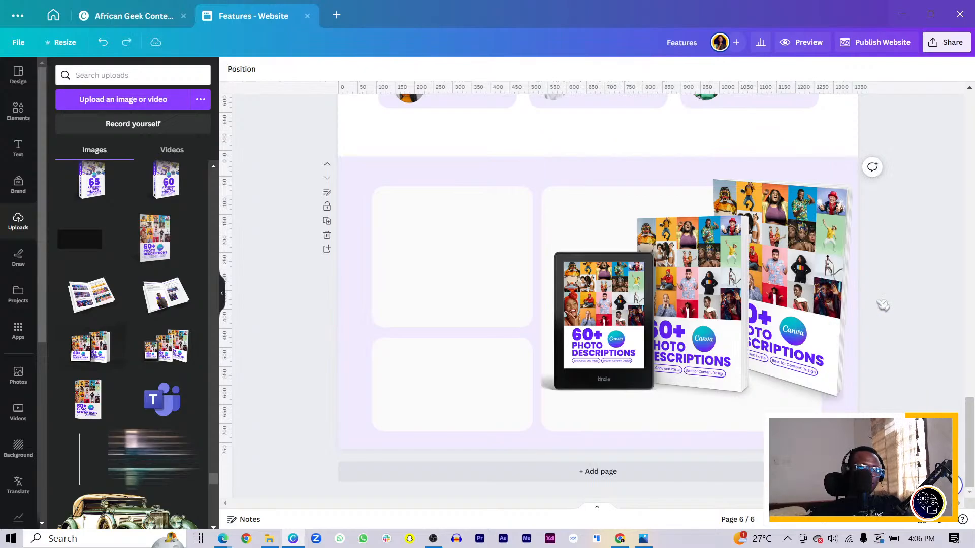
Step: Shrink the e-reader and books mockup to fit inside the large card and crop its right side to the card's edge
click(811, 354)
drag(929, 138, 873, 161)
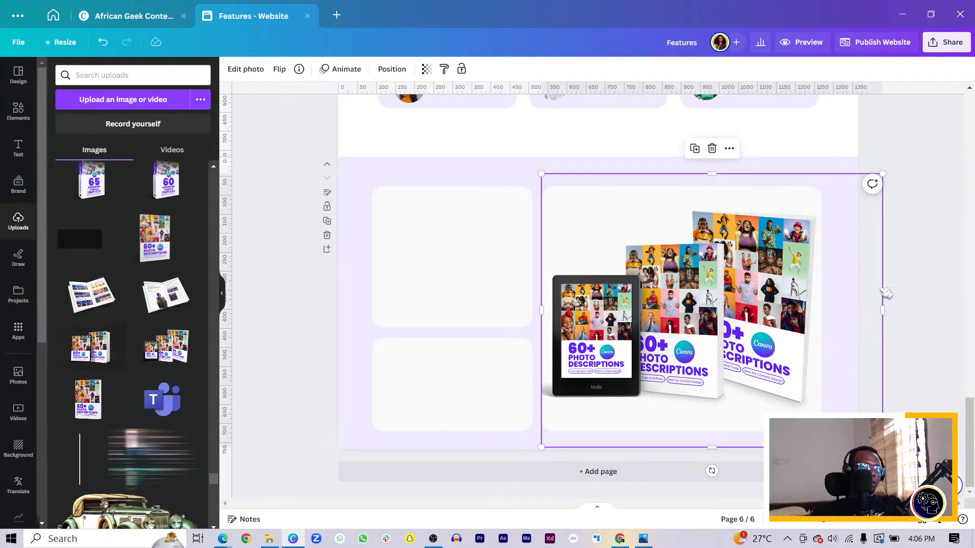
drag(885, 293, 821, 294)
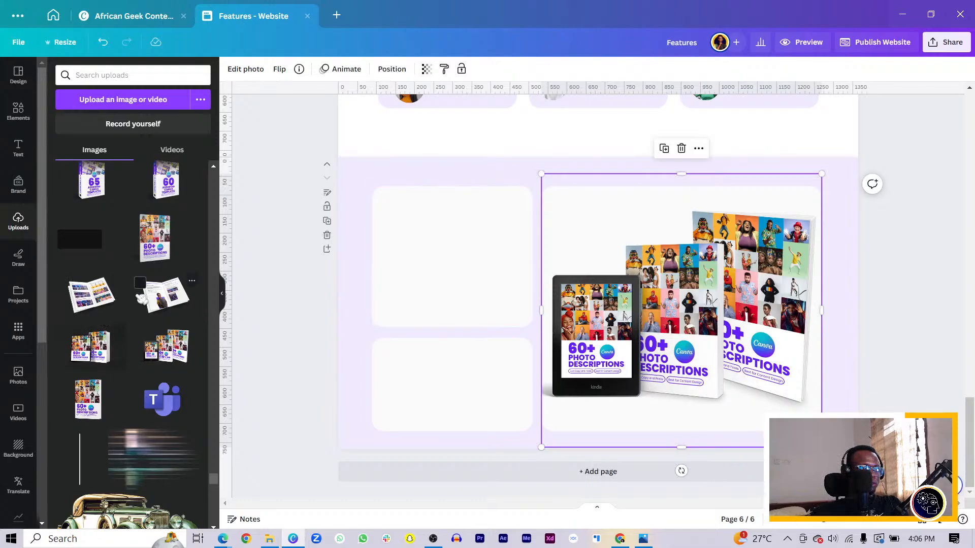
Step: Add the open-book mockup with the colourful photo rows, shrink it, and position it over the upper small card
drag(91, 304, 522, 304)
scroll(547, 310, up, 20)
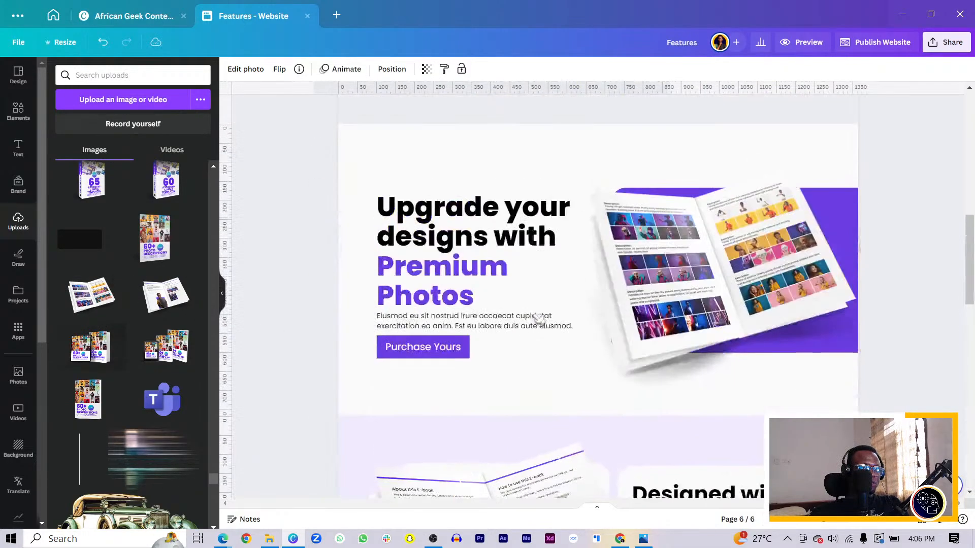
scroll(547, 310, down, 3)
scroll(547, 310, down, 20)
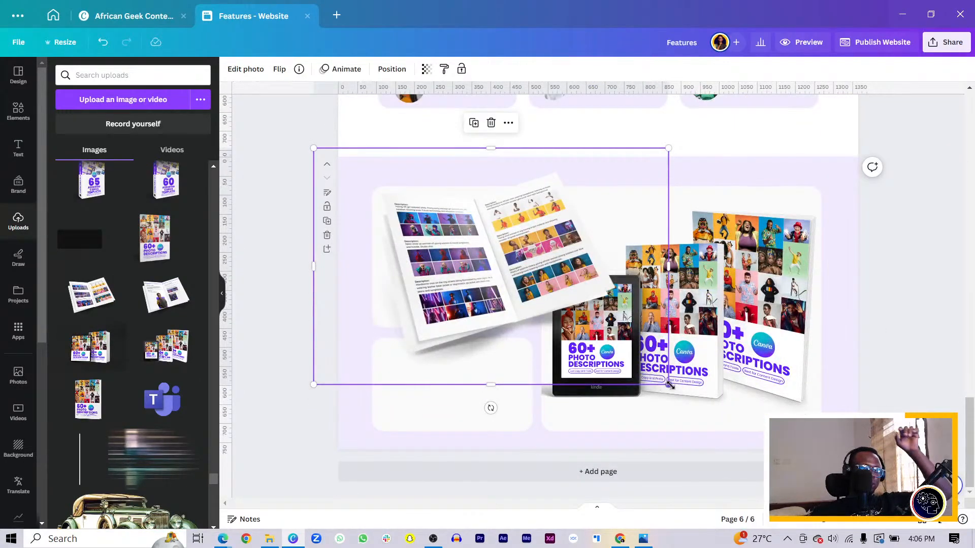
drag(668, 384, 557, 310)
drag(434, 249, 446, 277)
Step: Crop the open-book mockup's left and right sides and align its lower edge with the bottom of the upper small card
drag(327, 256, 352, 257)
drag(570, 257, 544, 256)
drag(454, 336, 449, 328)
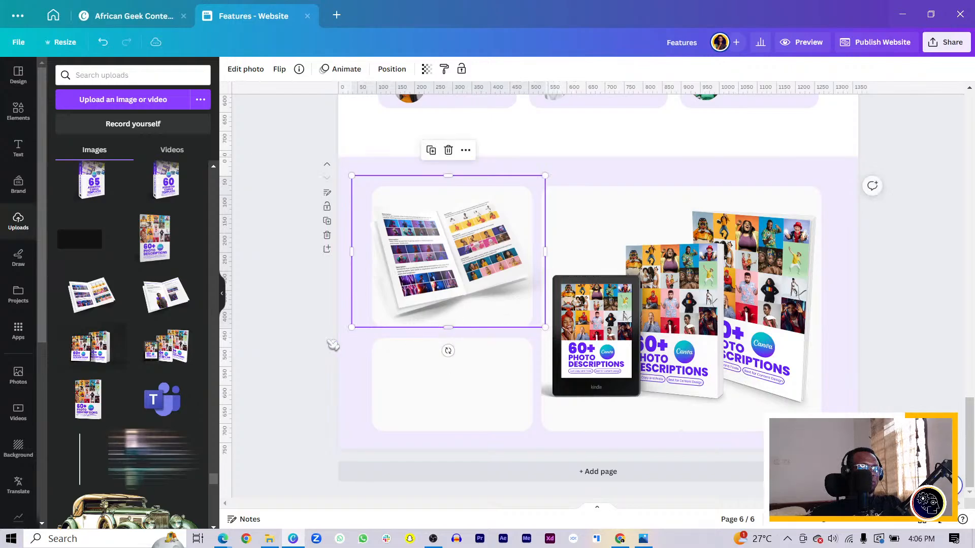
click(333, 344)
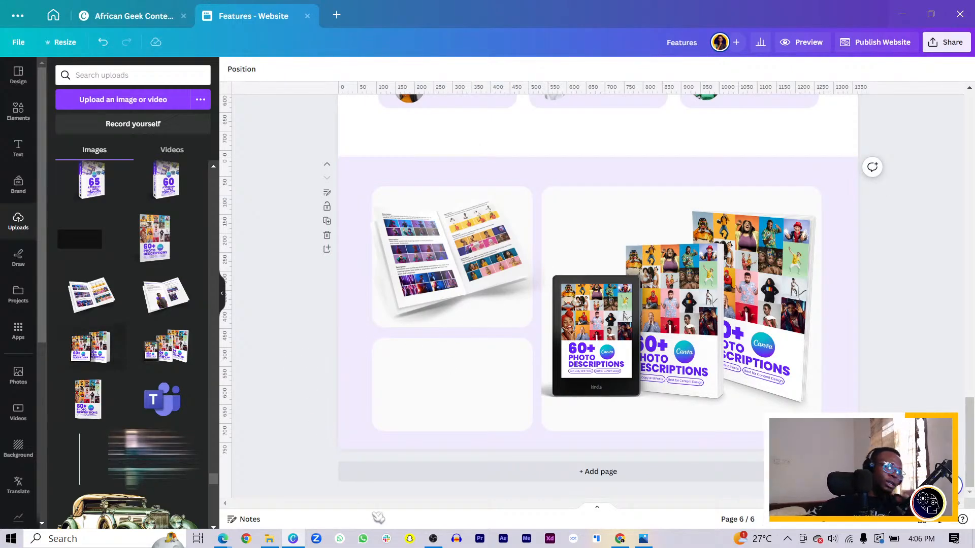
Step: Place a copy of the "Rating 4.8/5 from verified creators" heading on the lower small card, left-aligned and reduced to size 24
scroll(395, 390, up, 10)
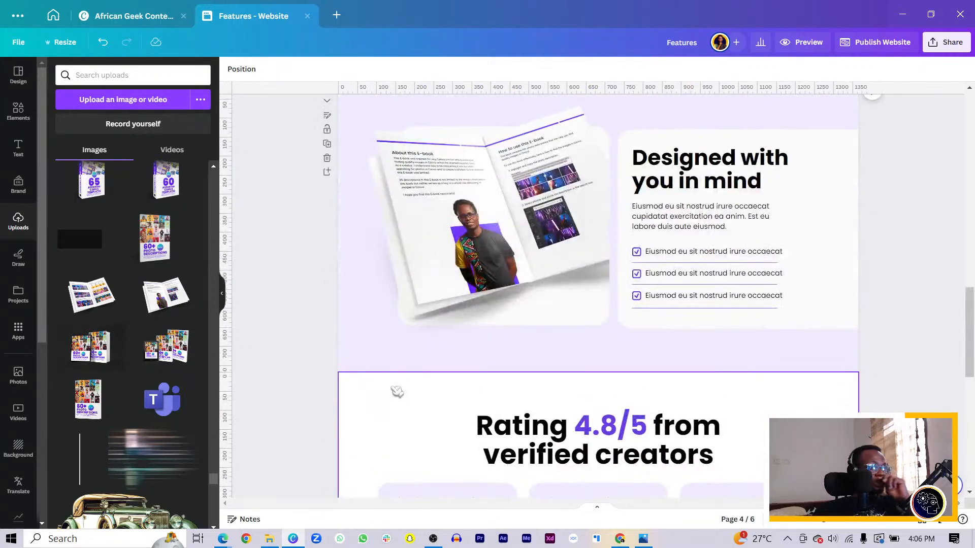
drag(584, 254, 489, 371)
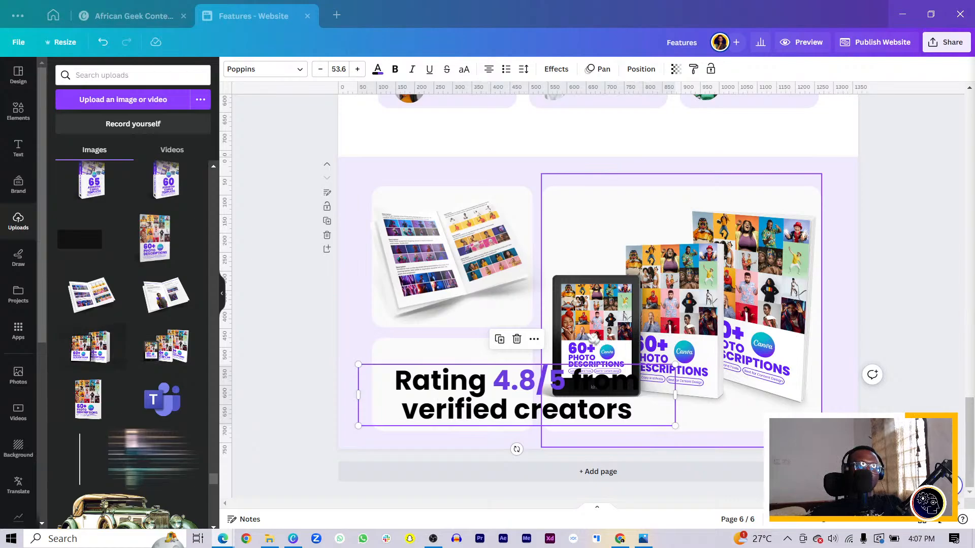
drag(446, 385, 472, 369)
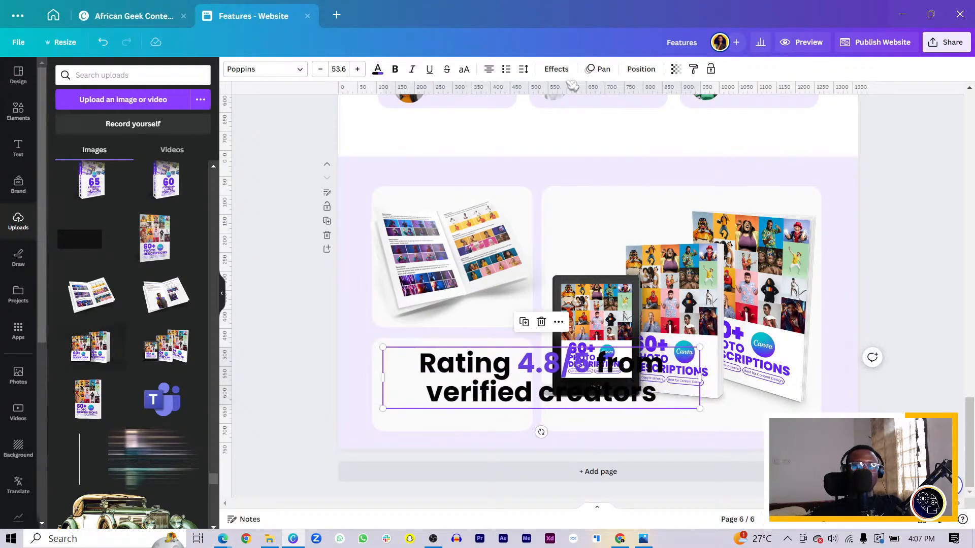
click(488, 69)
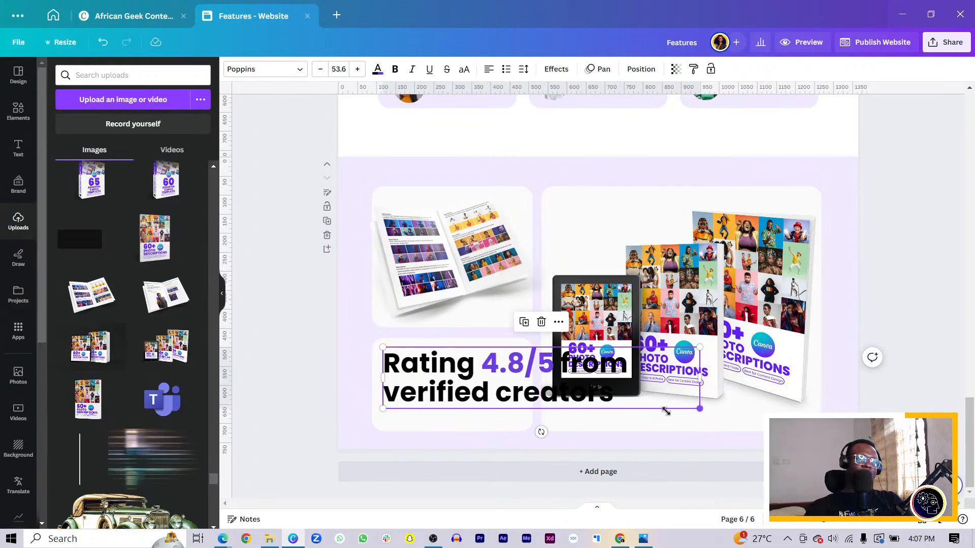
drag(666, 411, 515, 415)
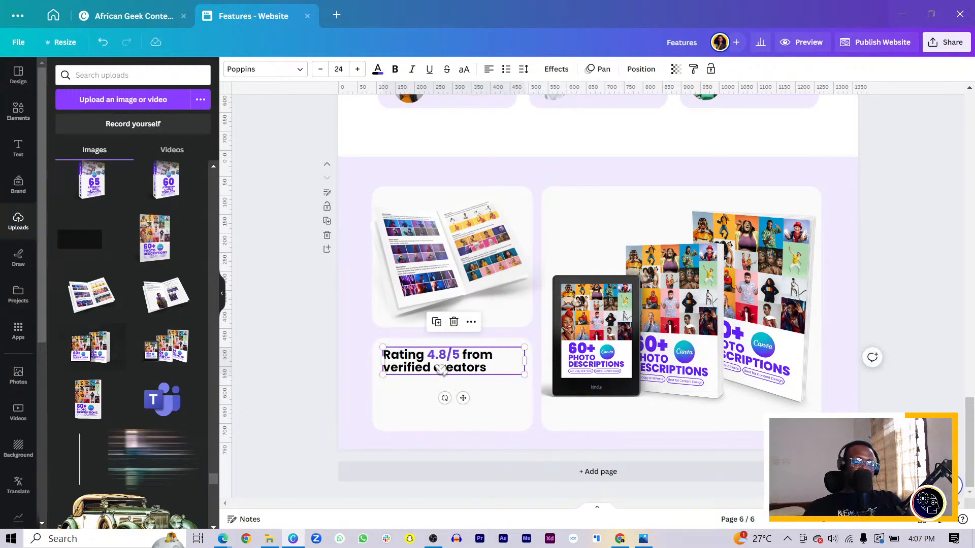
Step: Replace the copied rating heading on the lower small card with "Purchase to upgrade your design today!"
double_click(441, 369)
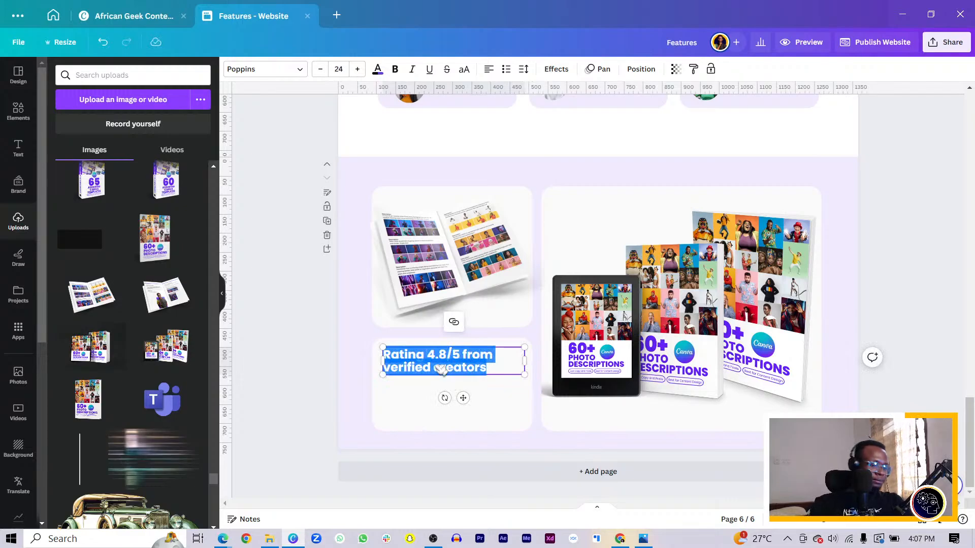
text(What)
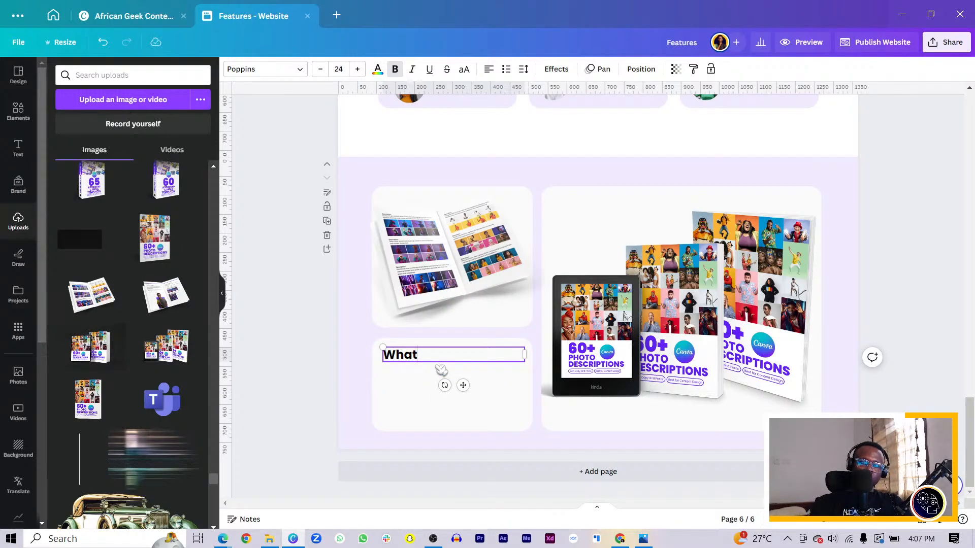
text( you)
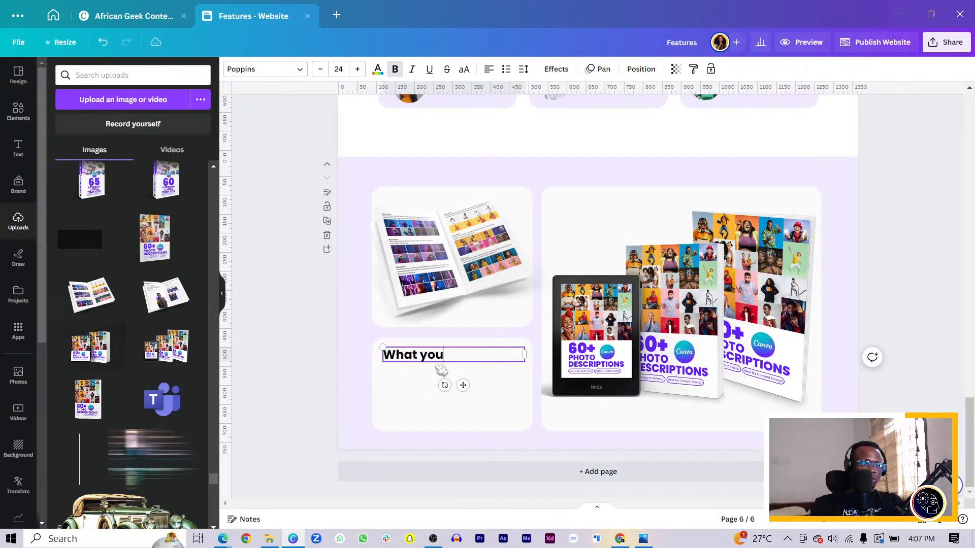
text( s)
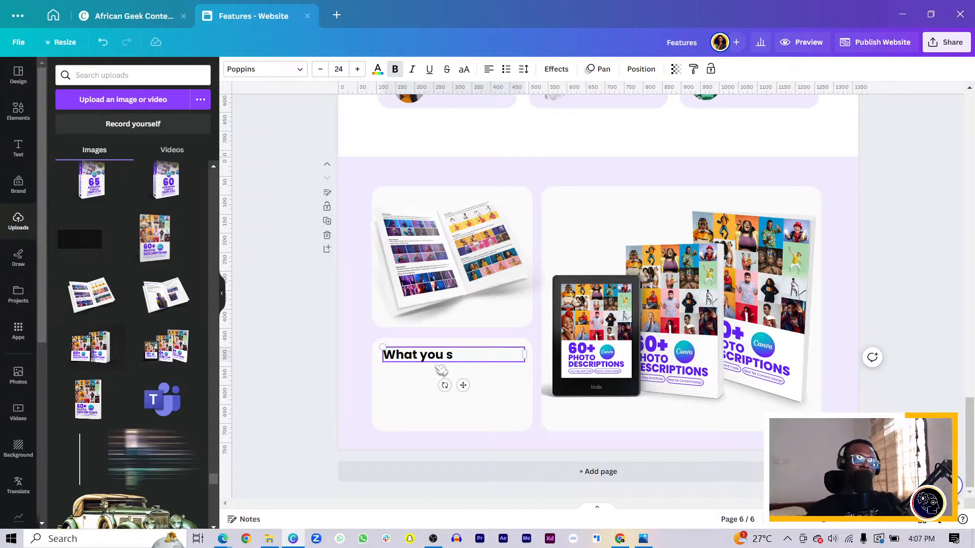
key(ctrl+a)
text(S)
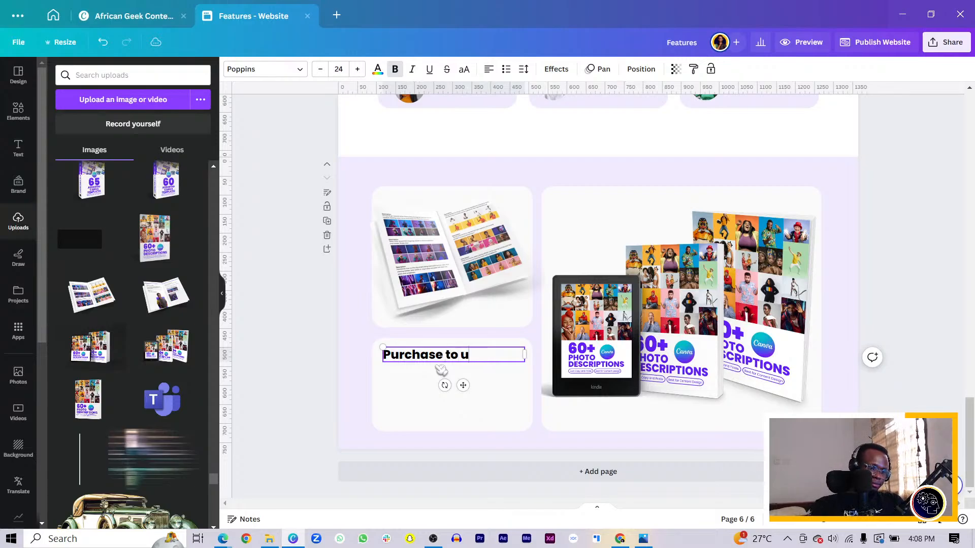
key(BackSpace)
text(gra)
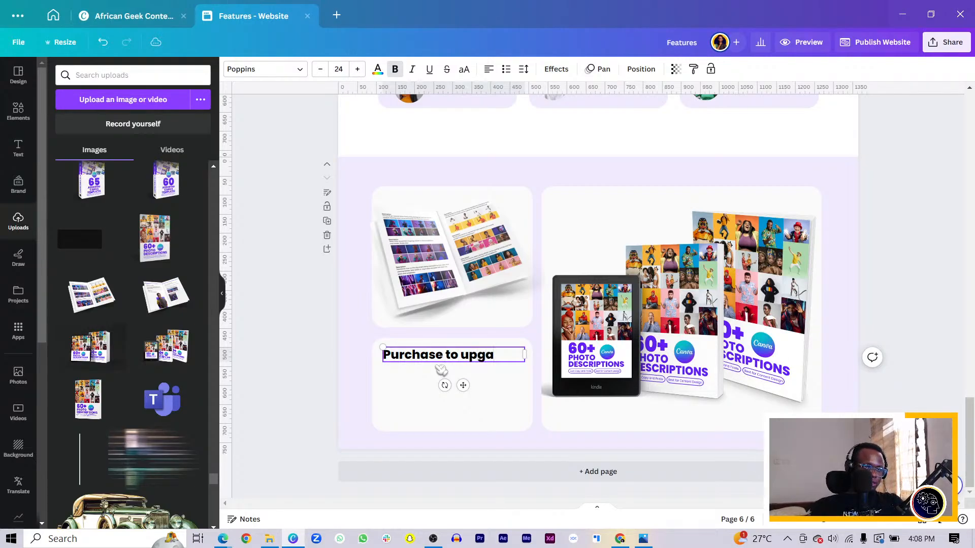
text(de ty)
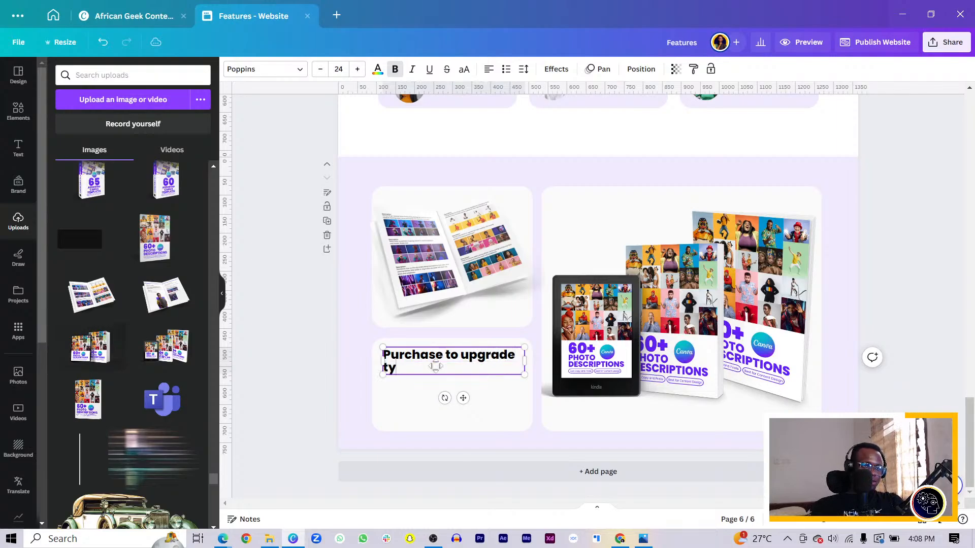
key(BackSpace)
key(BackSpace)
text(your design today!)
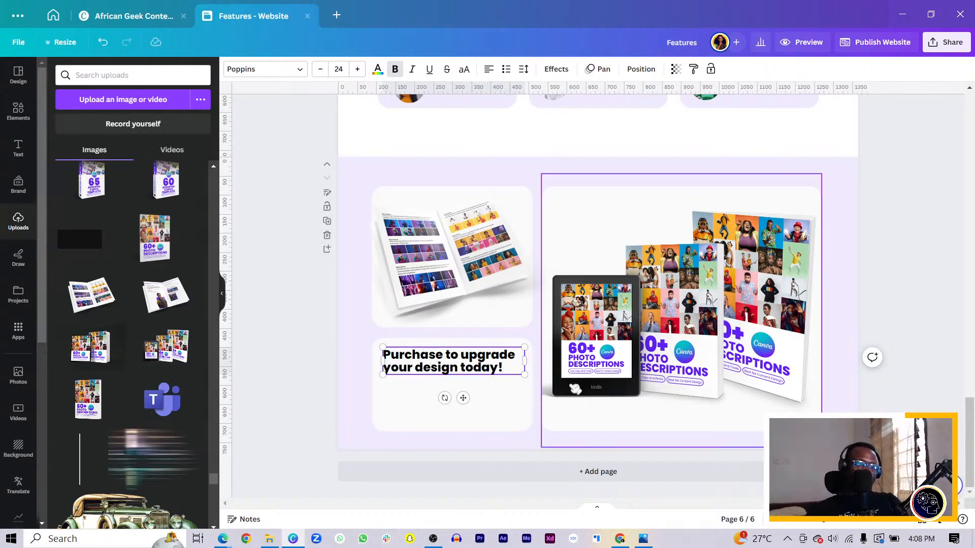
Step: Enlarge the purchase heading to size 31.9 and narrow its text box to fit inside the lower small card
drag(525, 367, 538, 408)
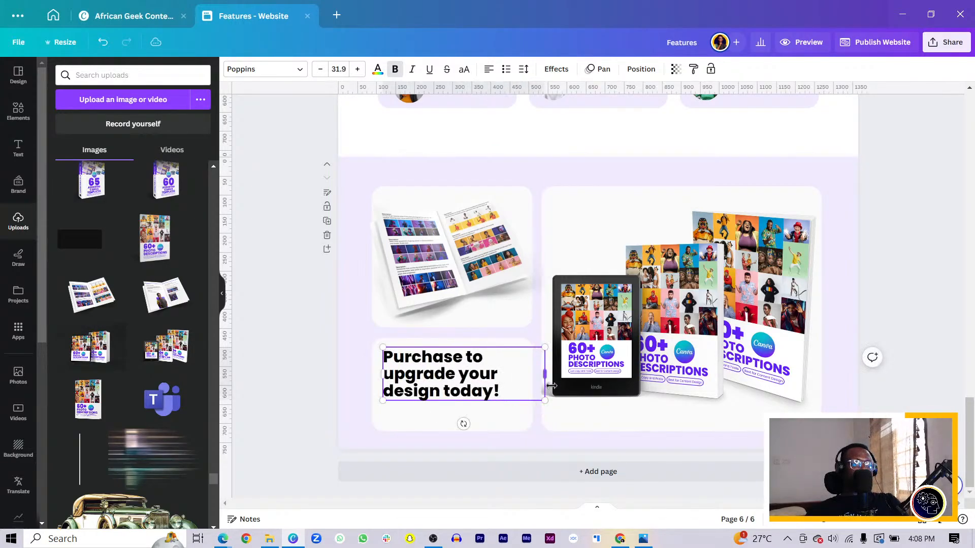
drag(545, 374, 514, 374)
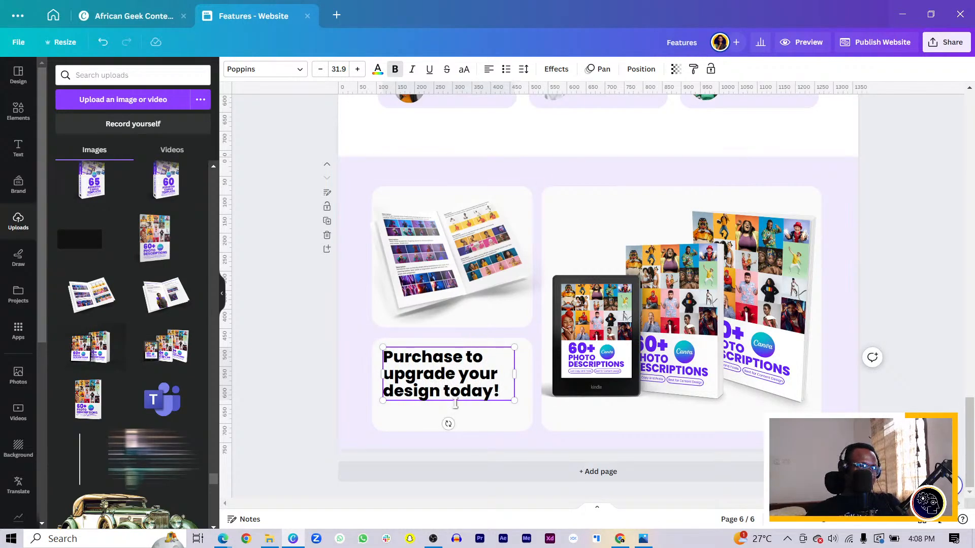
Step: Place a copy of the "Purchase Yours" button from the Premium Photos section under the purchase heading, left-aligned with it, and nudge the heading up
scroll(565, 301, up, 6)
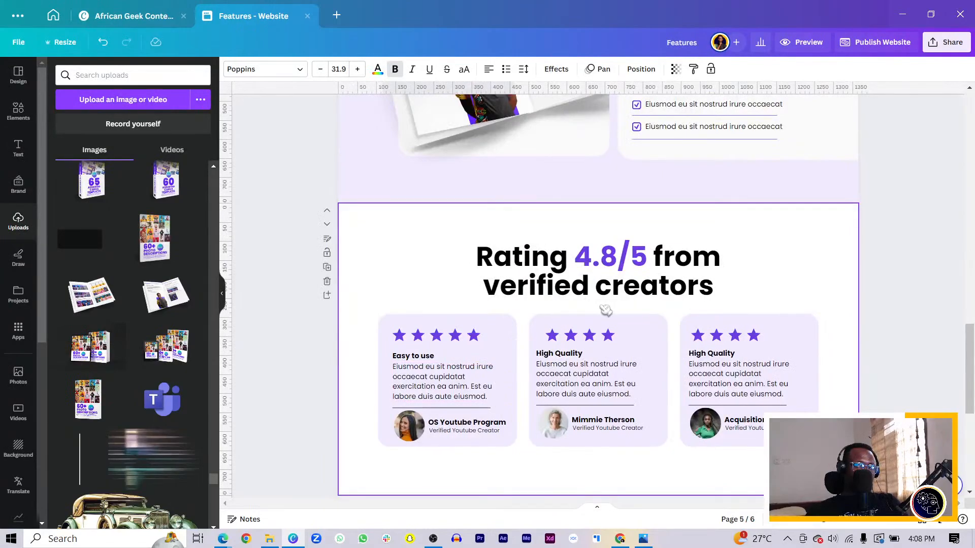
scroll(621, 308, up, 5)
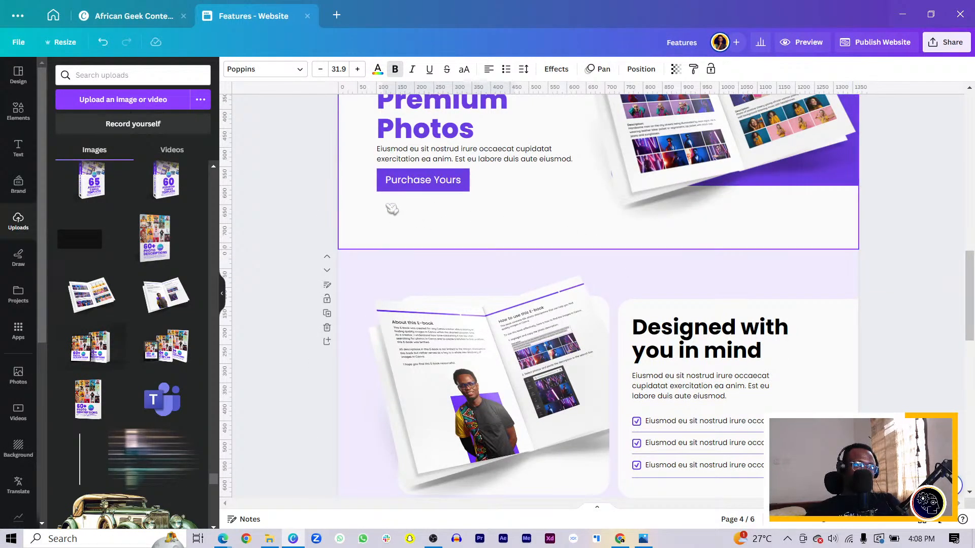
click(432, 183)
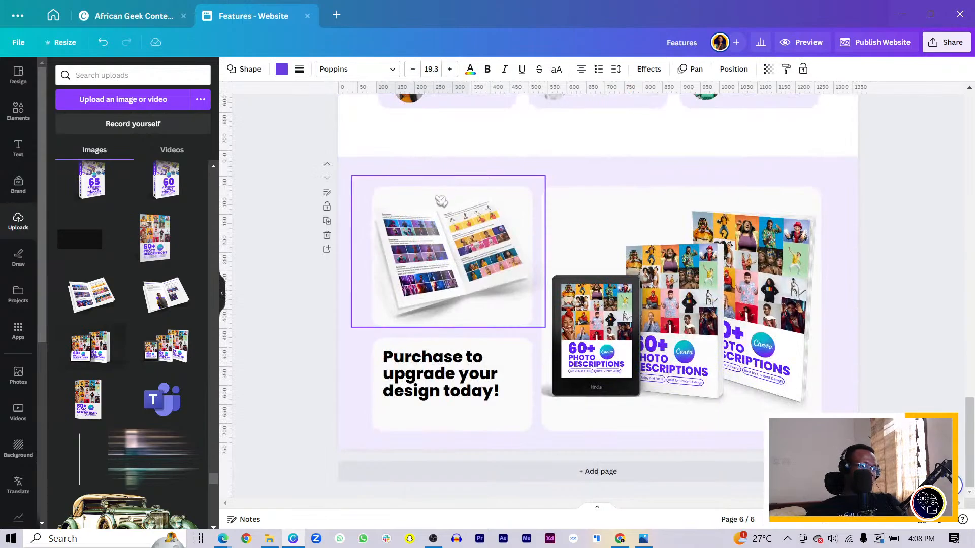
key(ctrl+v)
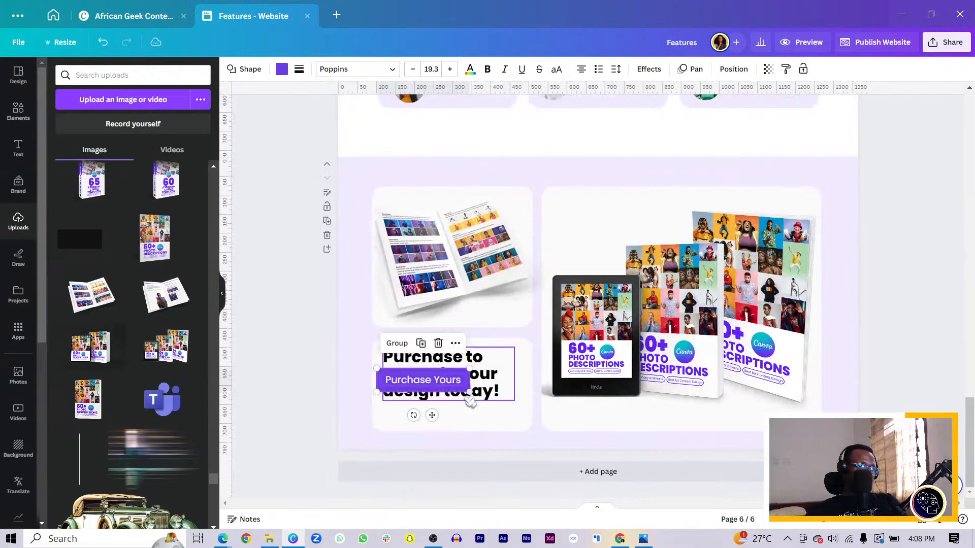
drag(451, 382, 457, 415)
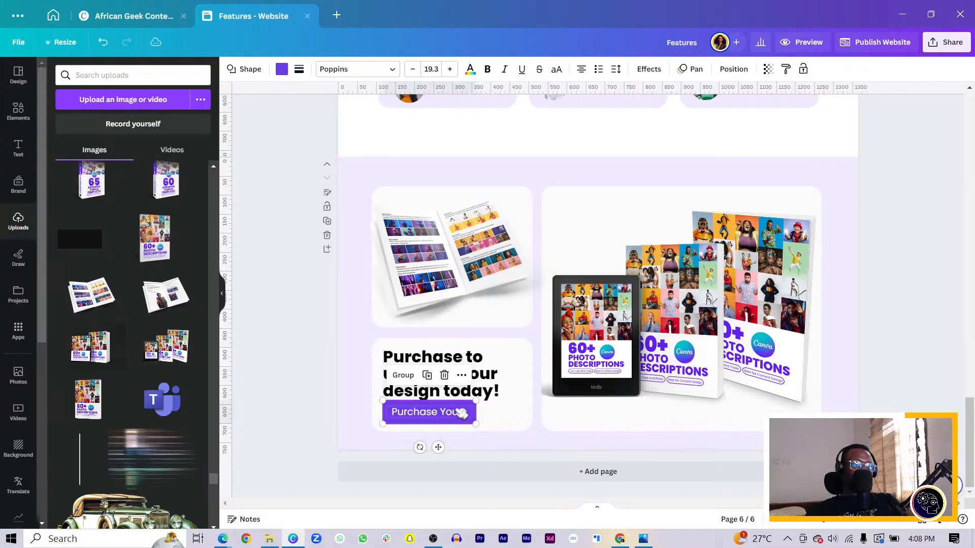
click(435, 364)
drag(433, 361, 436, 362)
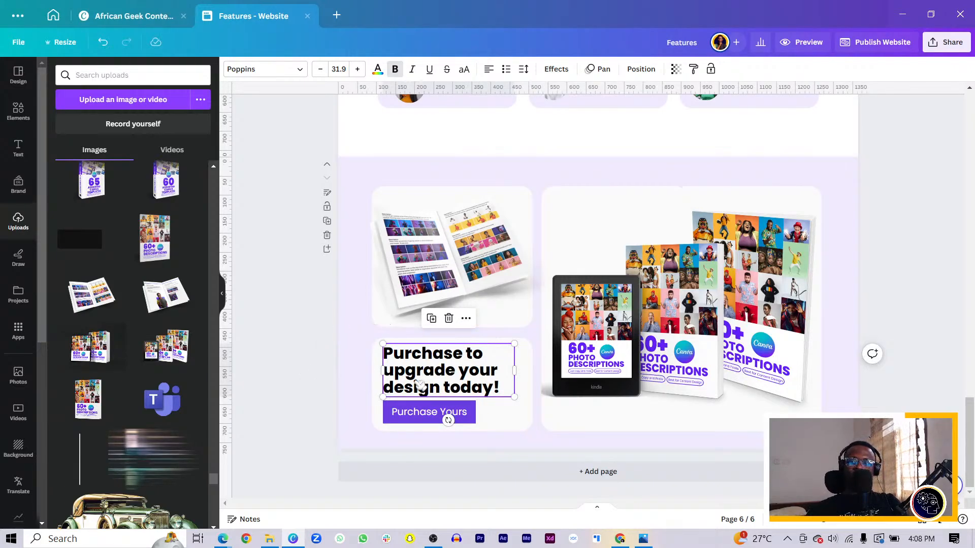
click(321, 373)
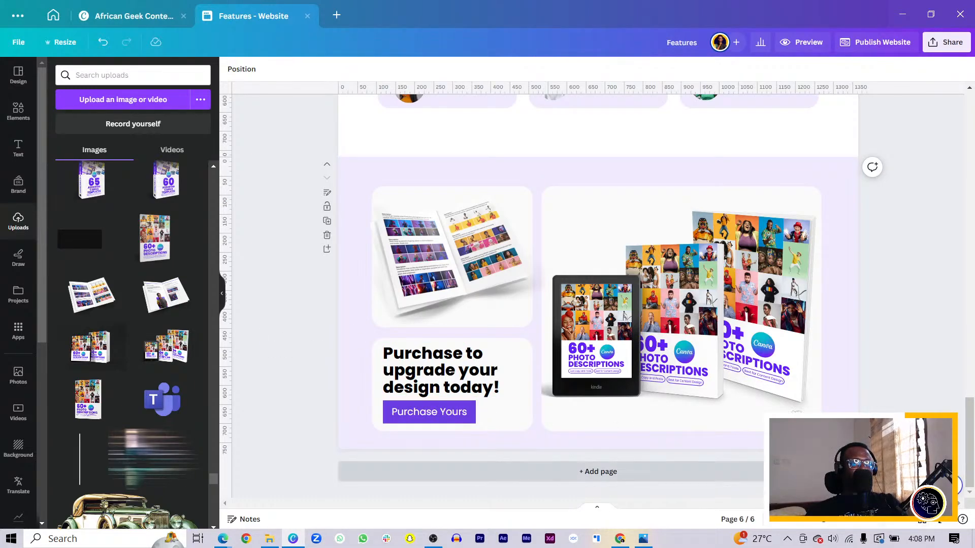
Step: Group the shape and label of the "Purchase Yours" button in the "Upgrade your designs with Premium Photos" section
scroll(797, 412, up, 10)
scroll(758, 311, up, 10)
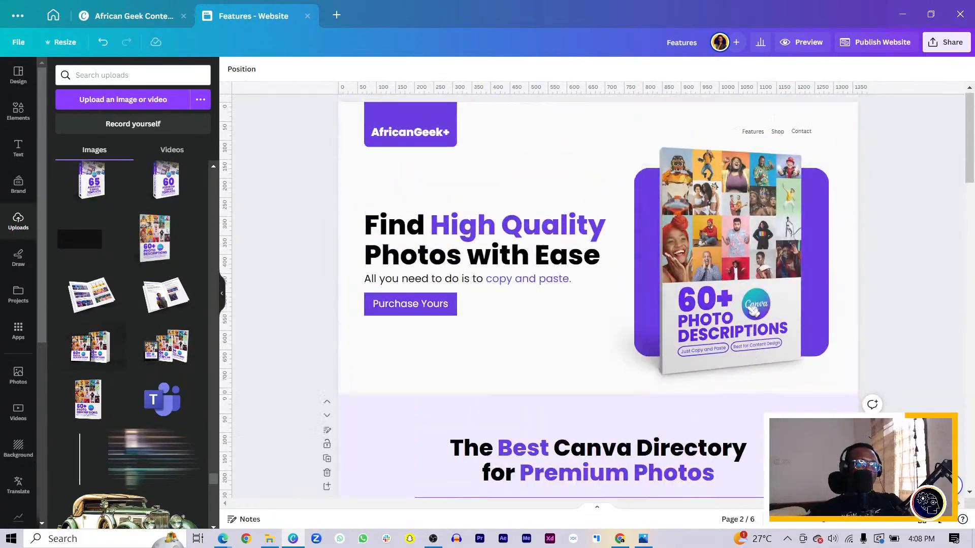
scroll(514, 252, down, 5)
scroll(514, 252, down, 5)
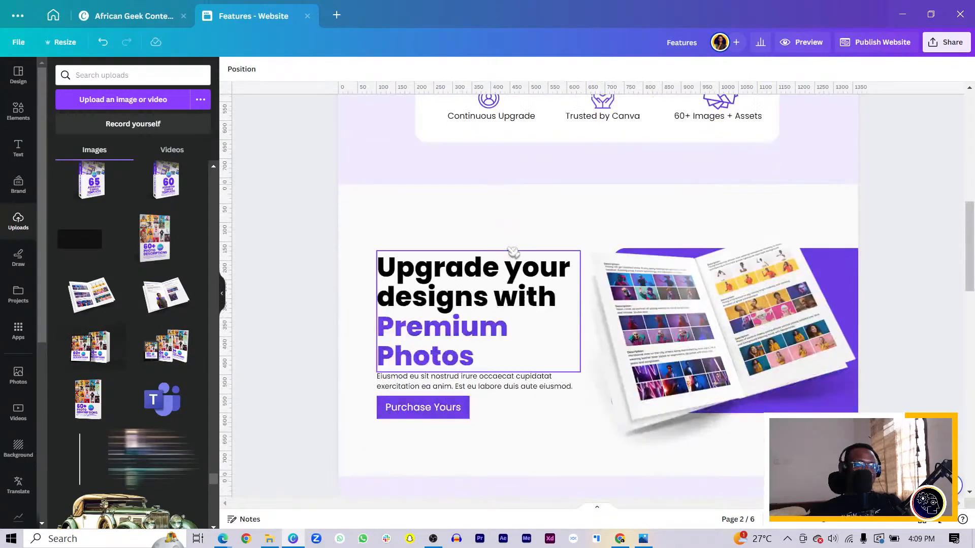
drag(371, 242, 467, 434)
click(346, 440)
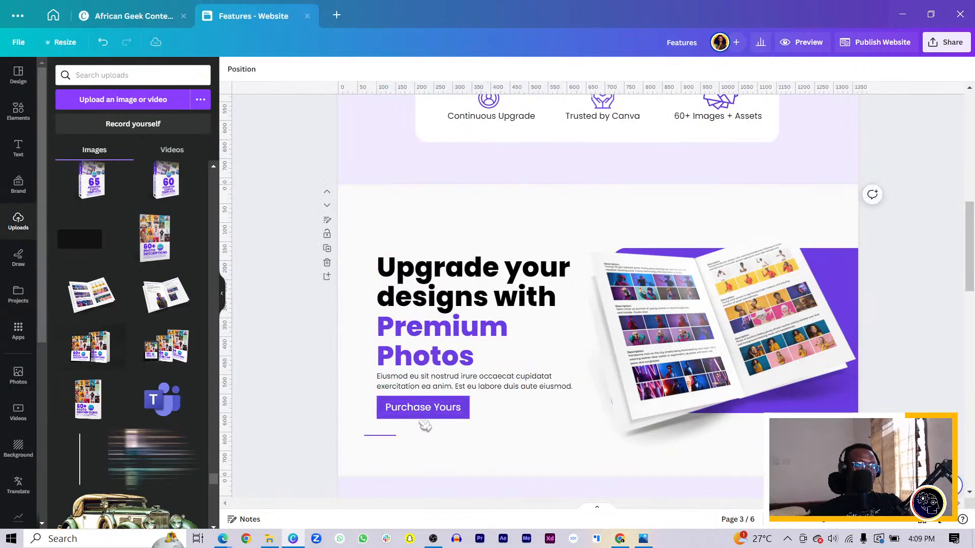
click(442, 407)
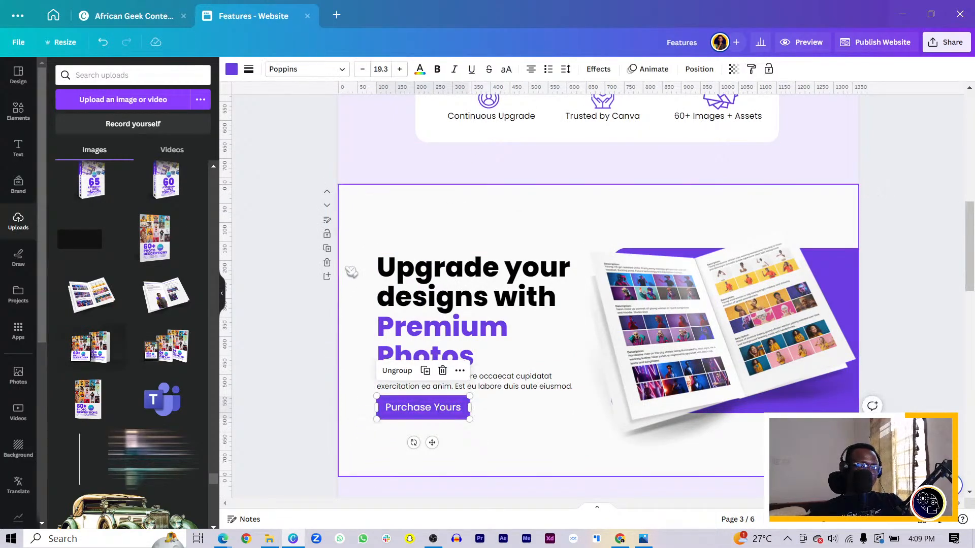
Step: Apply the Pan animation to the Premium Photos section's heading, paragraph and button, and to its open-book mockup
drag(357, 258, 580, 447)
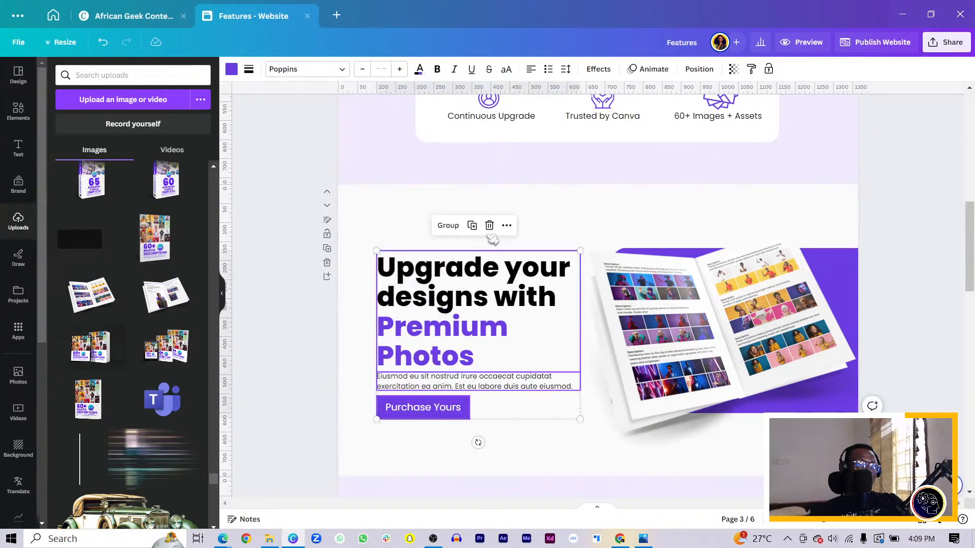
click(649, 69)
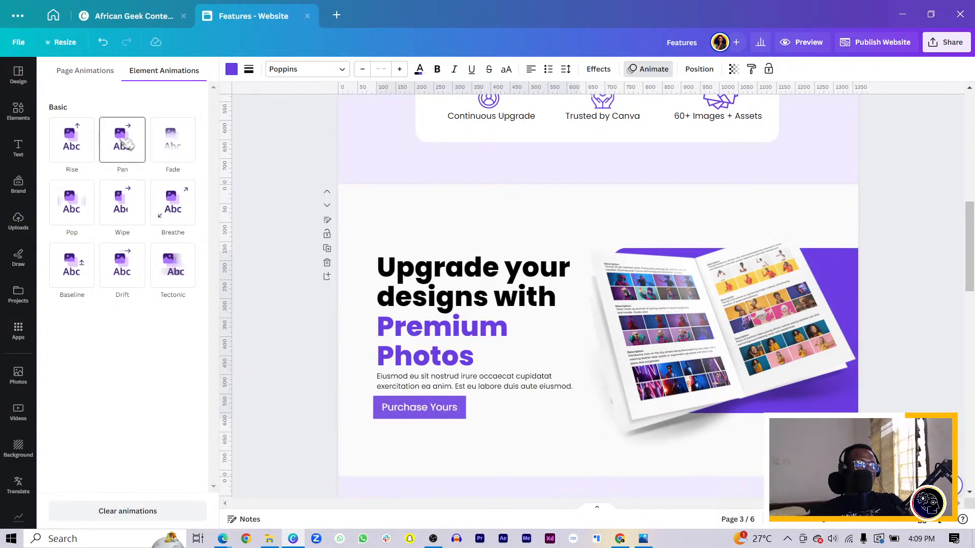
click(126, 143)
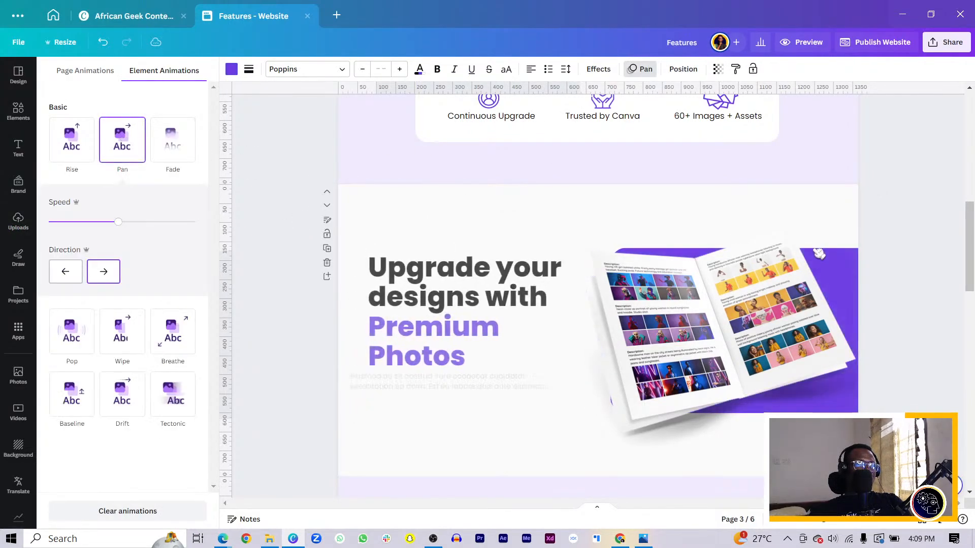
click(765, 325)
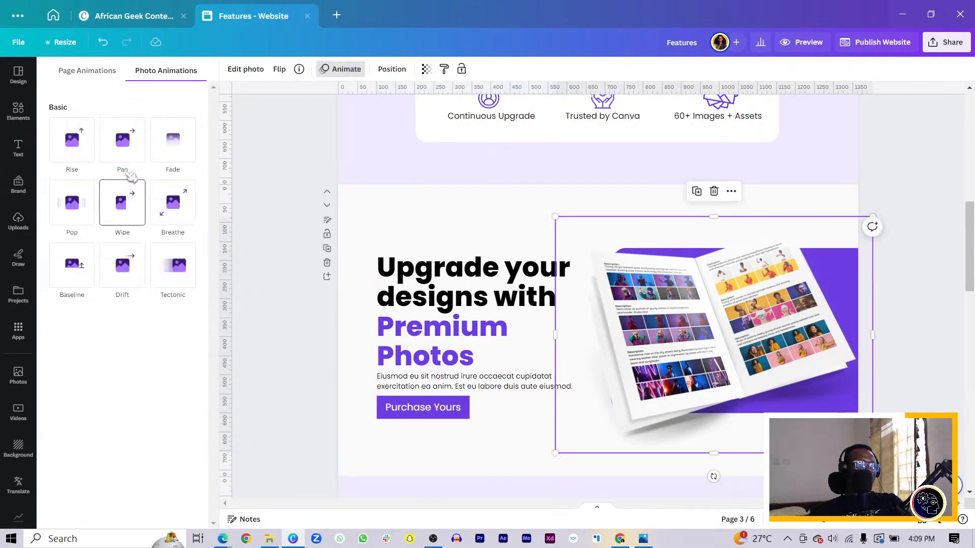
click(124, 139)
Step: Apply the Pan animation to the open-book mockup and to the text card with its checklist in the "Designed with you in mind" section
scroll(495, 319, down, 7)
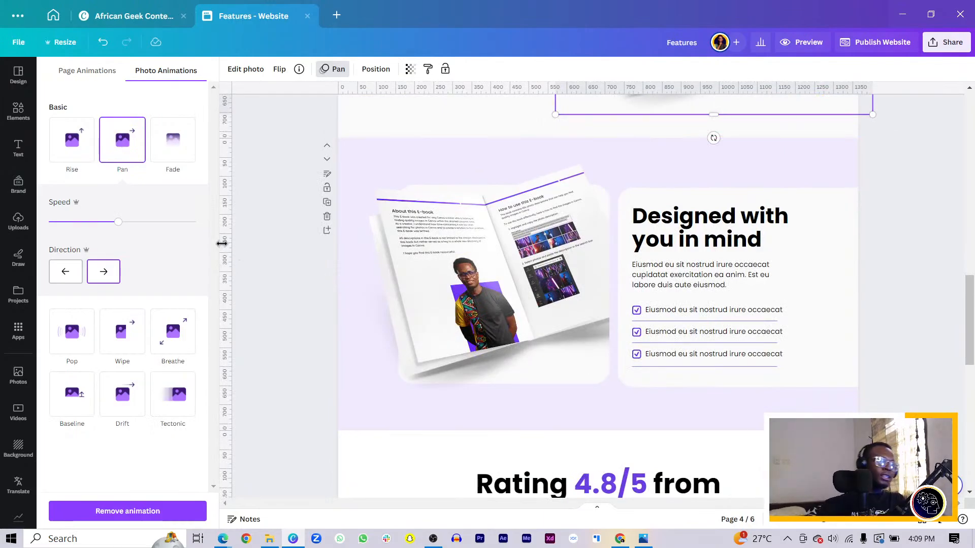
drag(265, 332, 433, 333)
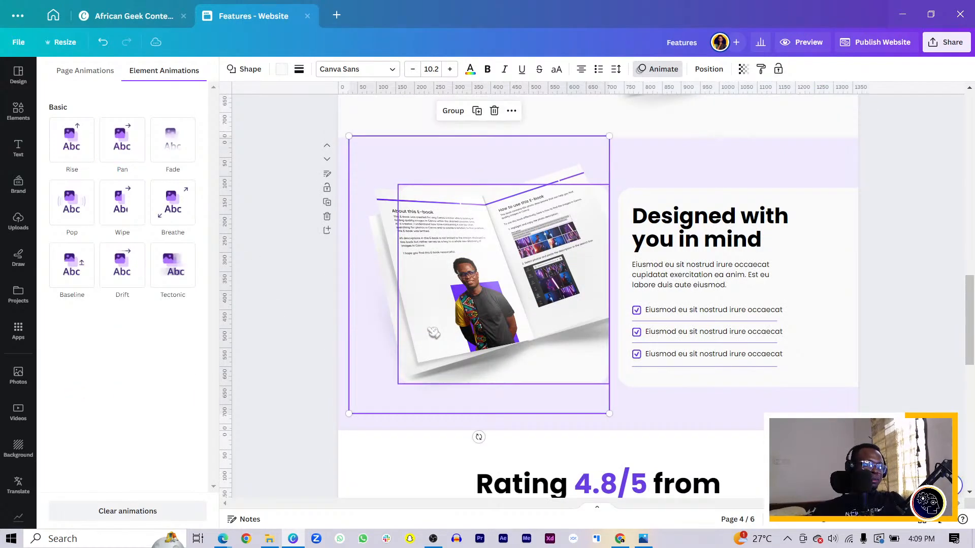
click(122, 141)
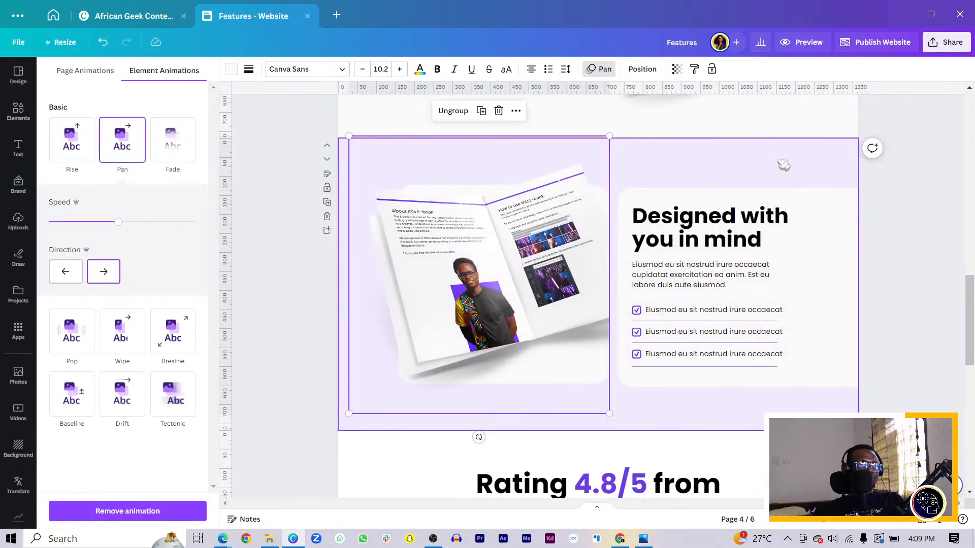
drag(776, 160, 635, 383)
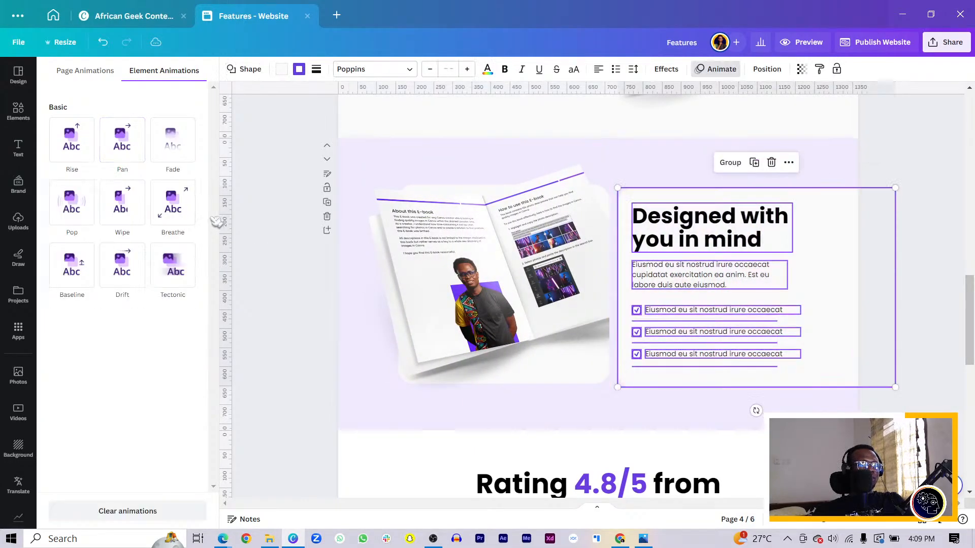
click(123, 146)
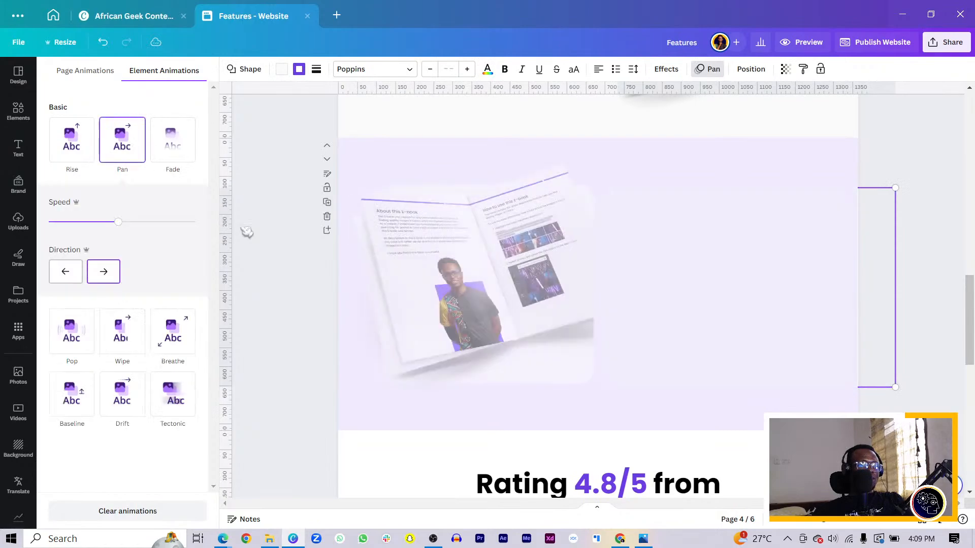
Step: Apply the Pan animation to the "Rating 4.8/5 from verified creators" heading and to the three review cards below it
scroll(477, 307, down, 6)
scroll(482, 306, up, 3)
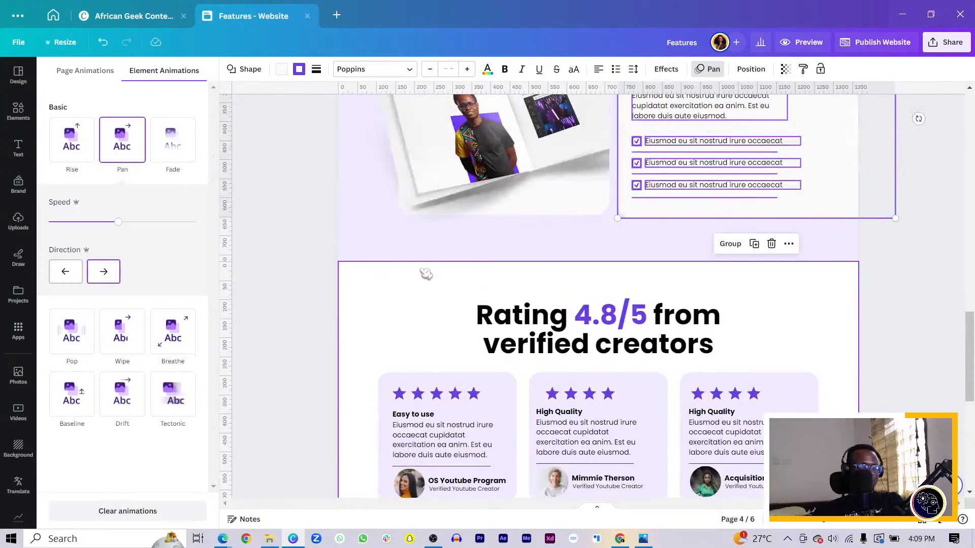
drag(427, 274, 564, 325)
click(122, 157)
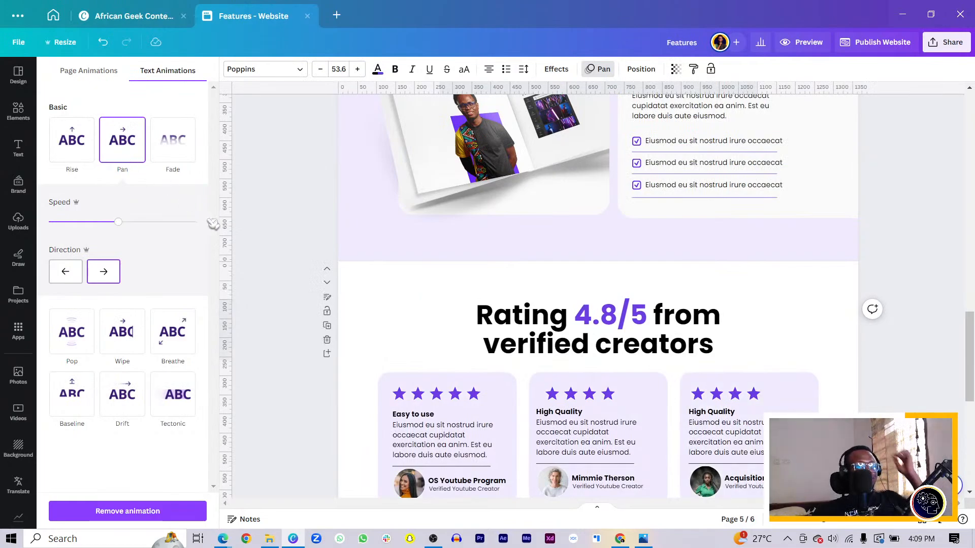
scroll(330, 299, down, 3)
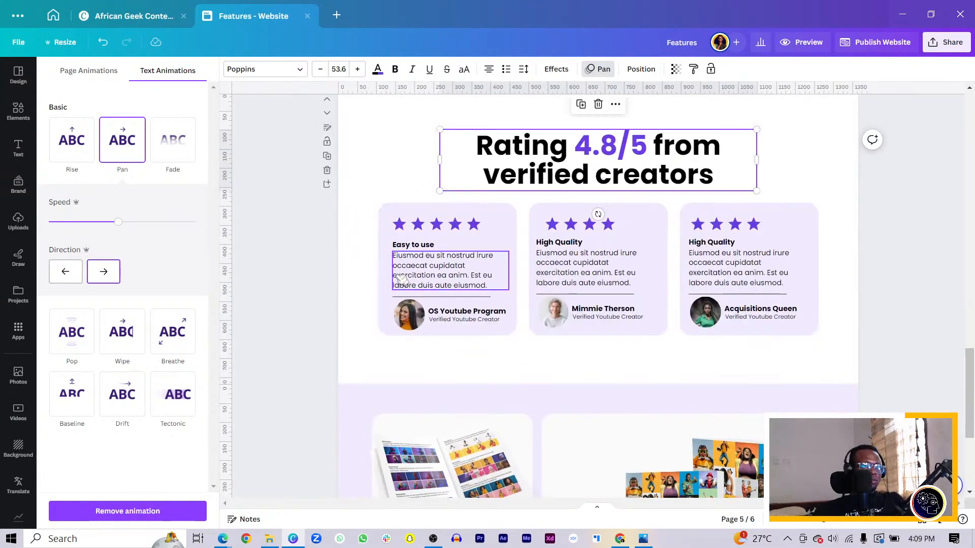
drag(817, 370, 322, 206)
click(130, 142)
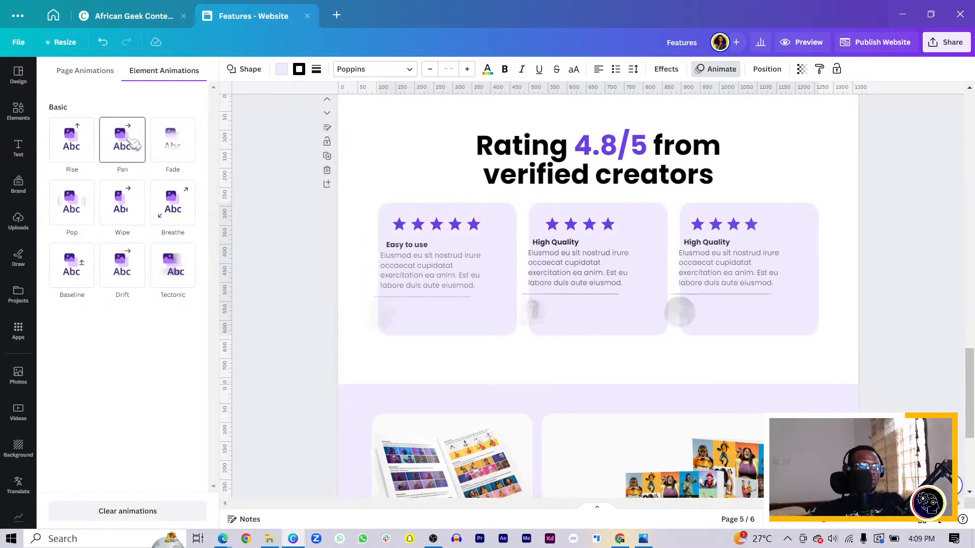
scroll(457, 244, down, 4)
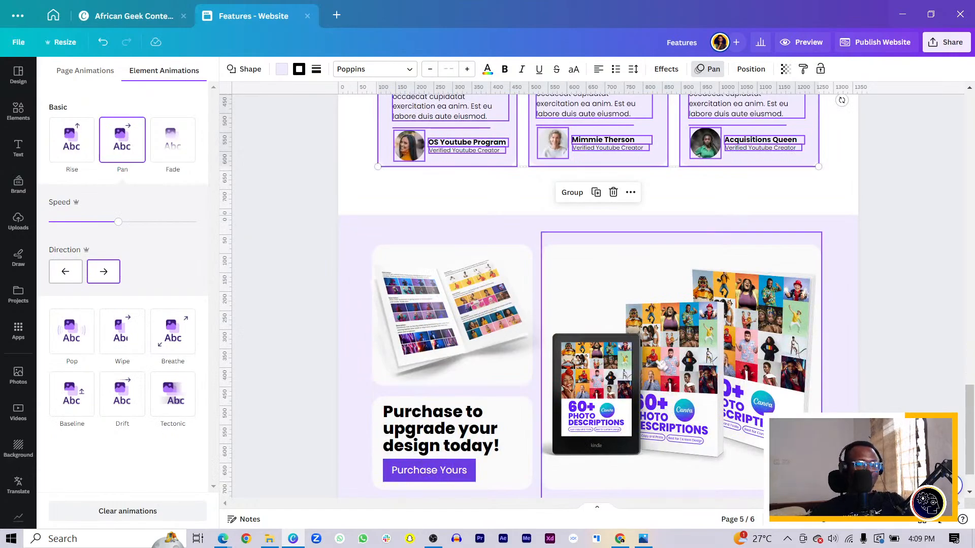
Step: Apply the Pan animation to the last section's open-book mockup, and group the shape and label of its "Purchase Yours" button
click(466, 344)
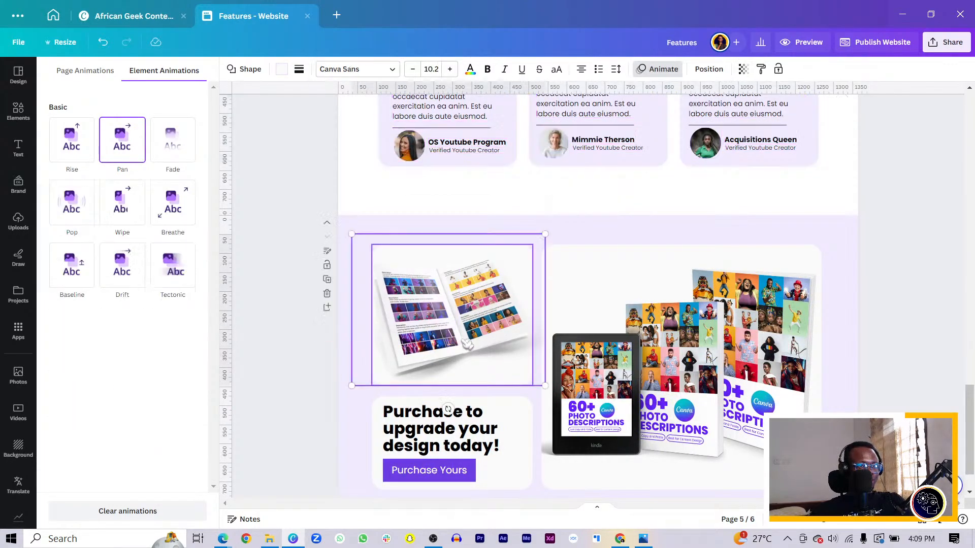
click(106, 155)
scroll(347, 325, down, 2)
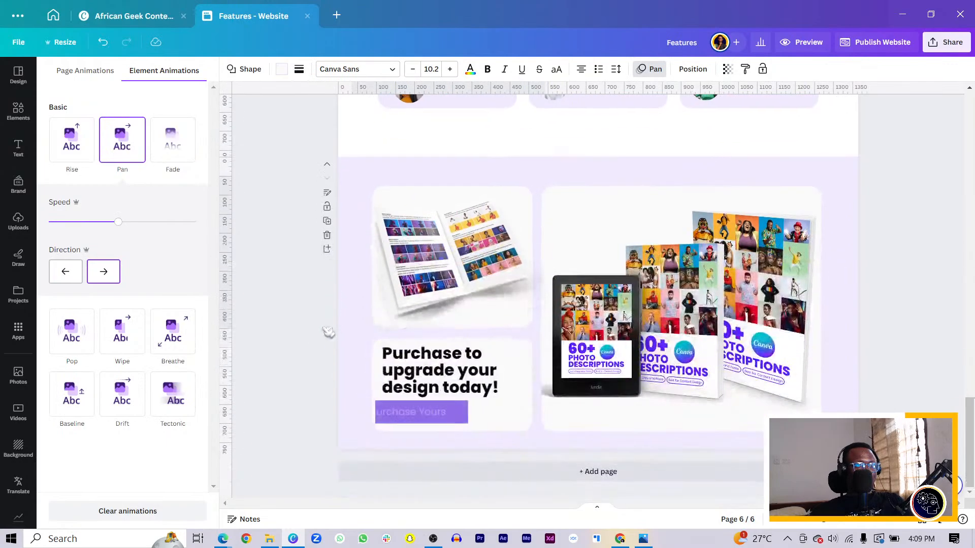
click(409, 421)
shift+click(405, 421)
key(ctrl+g)
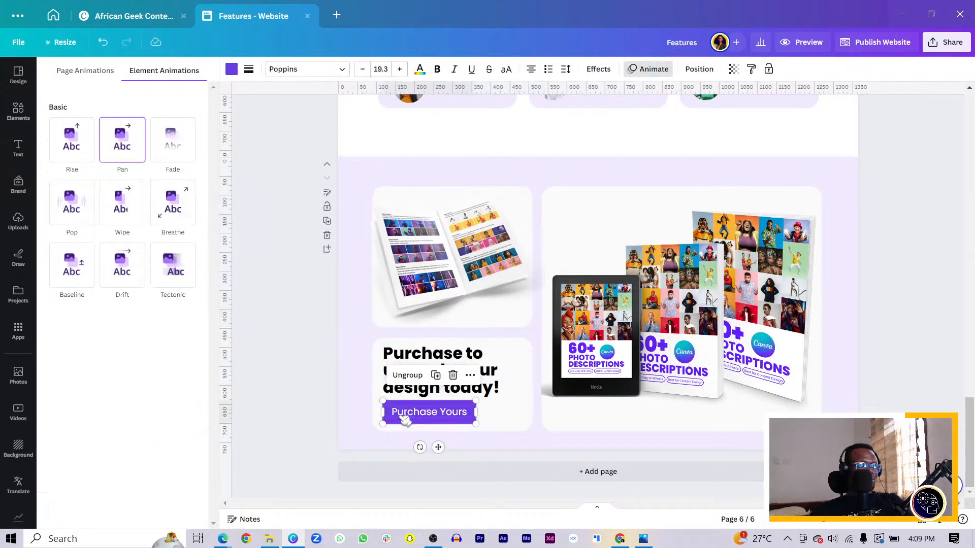
Step: Apply the Pan animation to the "Purchase to upgrade your design today!" card with its button, and to the tablet-and-books mockup
drag(303, 350, 535, 437)
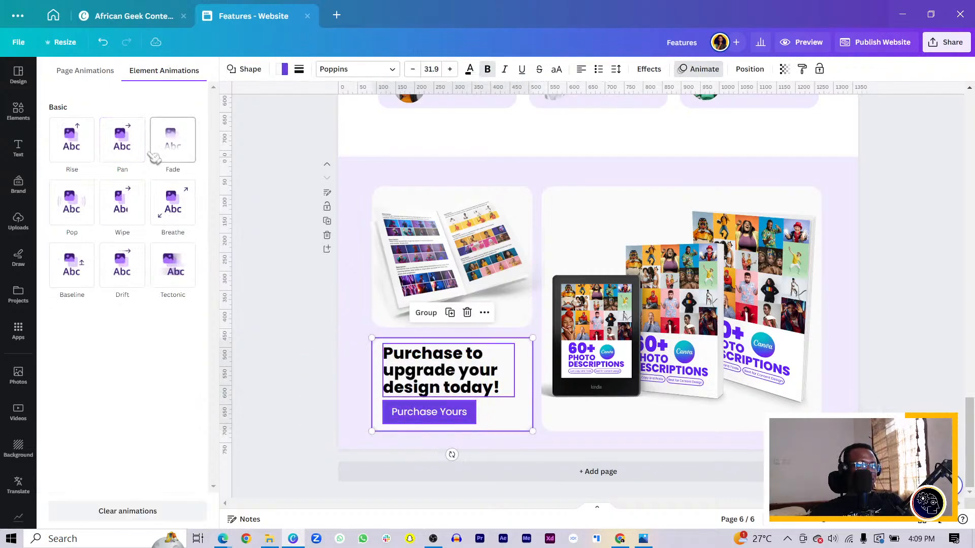
click(122, 140)
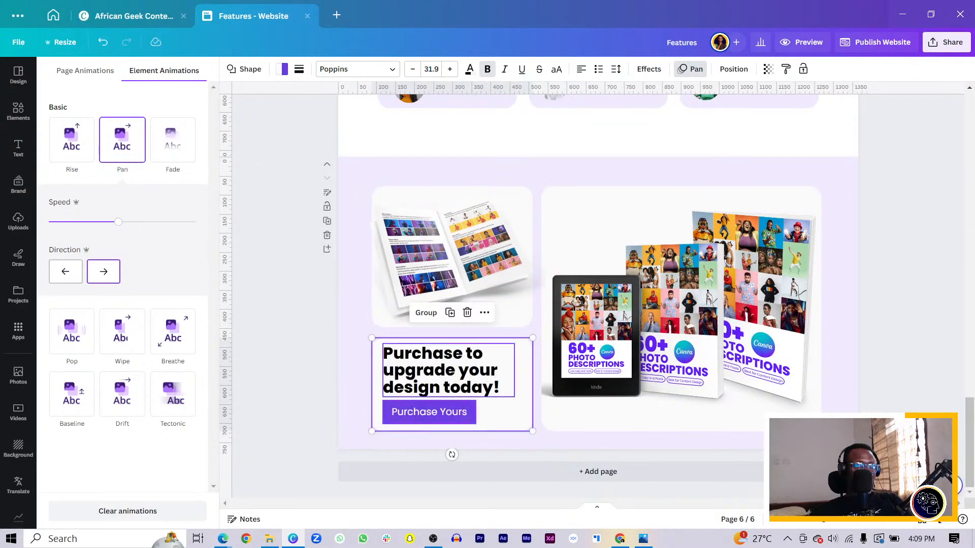
click(761, 277)
click(125, 147)
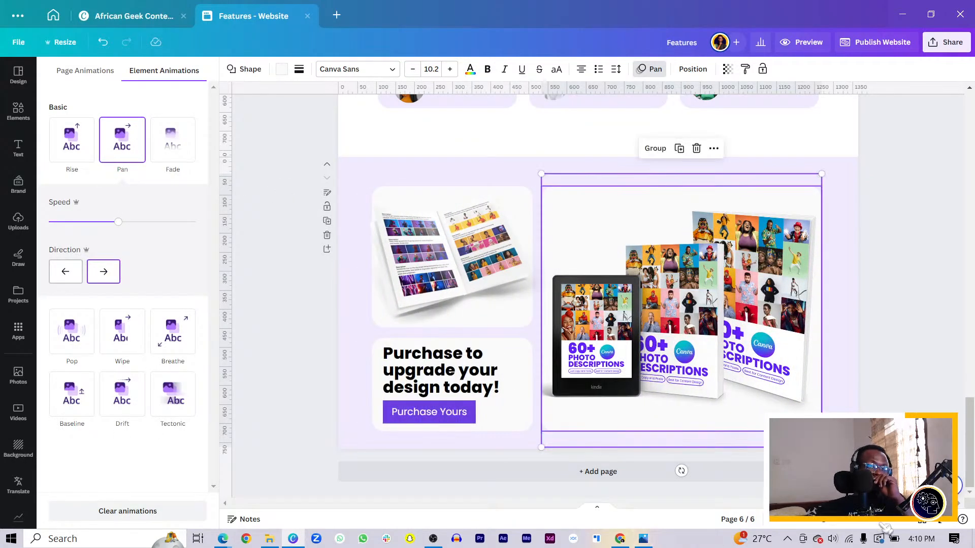
Step: Rename the website design as "Product Landing Page"
scroll(879, 160, up, 3)
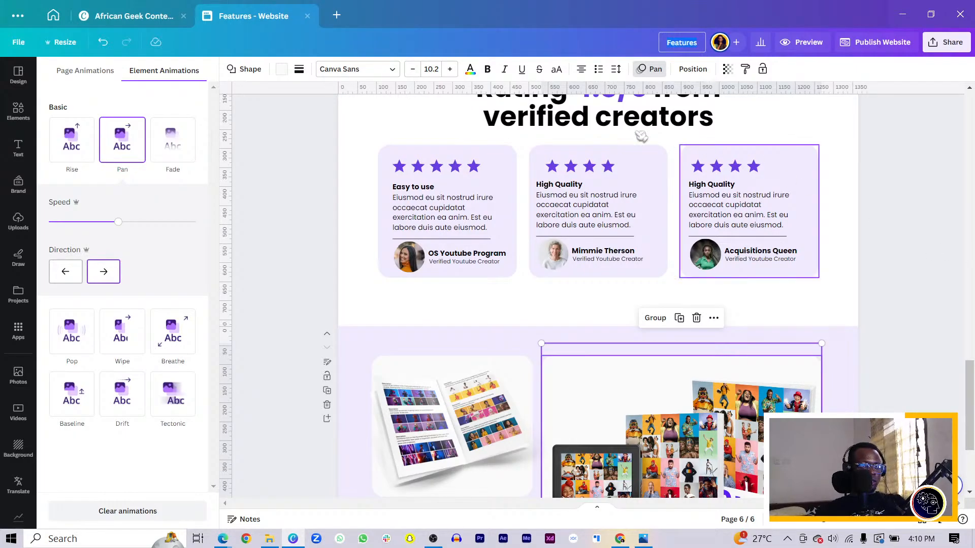
scroll(641, 135, up, 20)
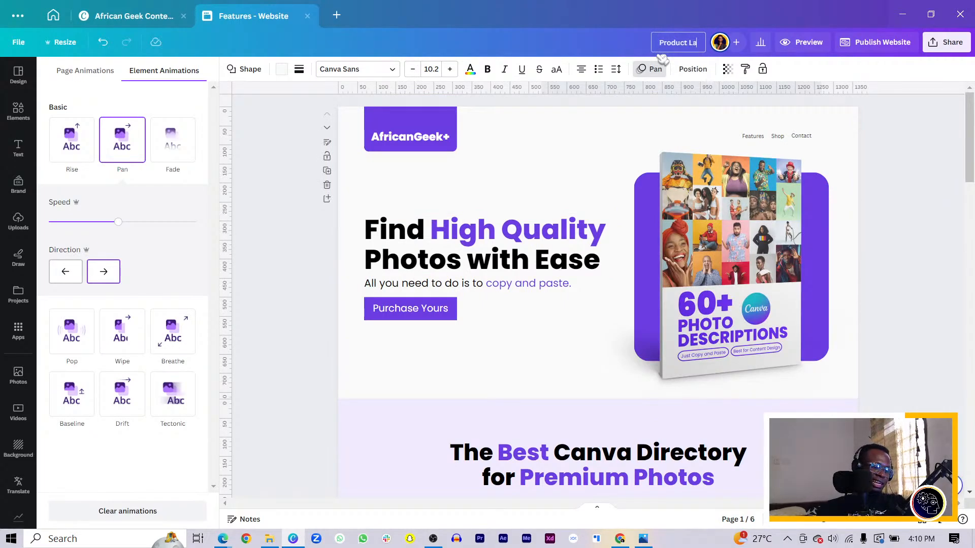
text(nding PAge)
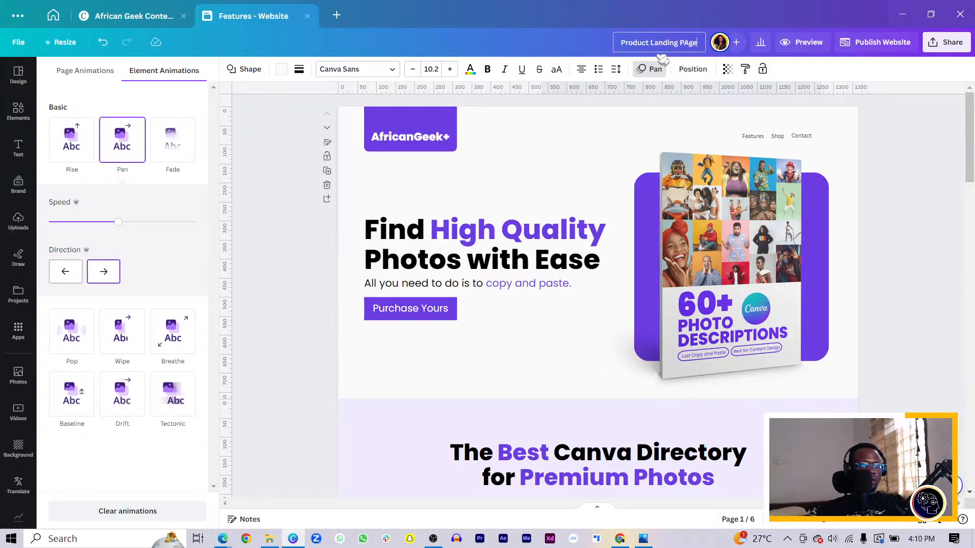
key(BackSpace)
key(BackSpace)
key(BackSpace)
text(age)
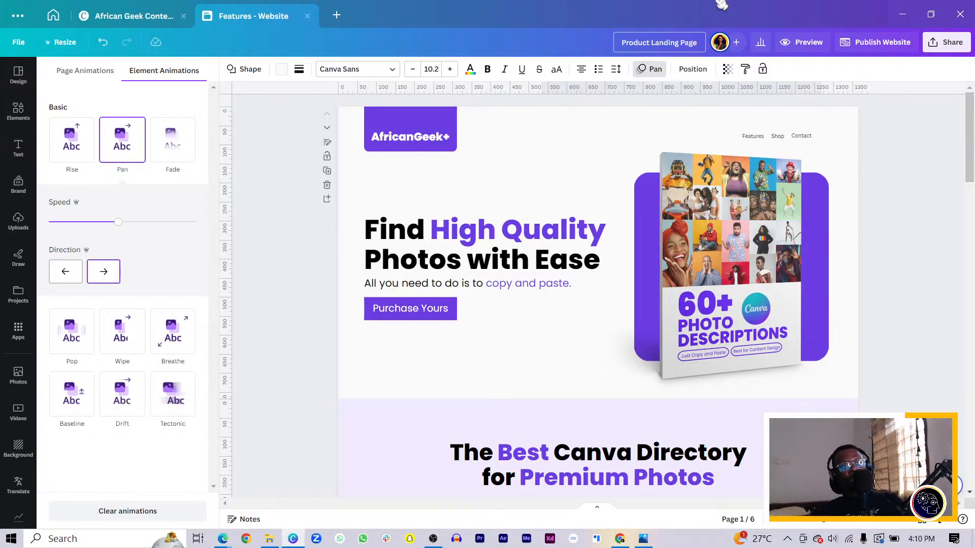
Step: Start publishing the website to a free Canva domain and proceed to the review of its publishing settings
click(878, 41)
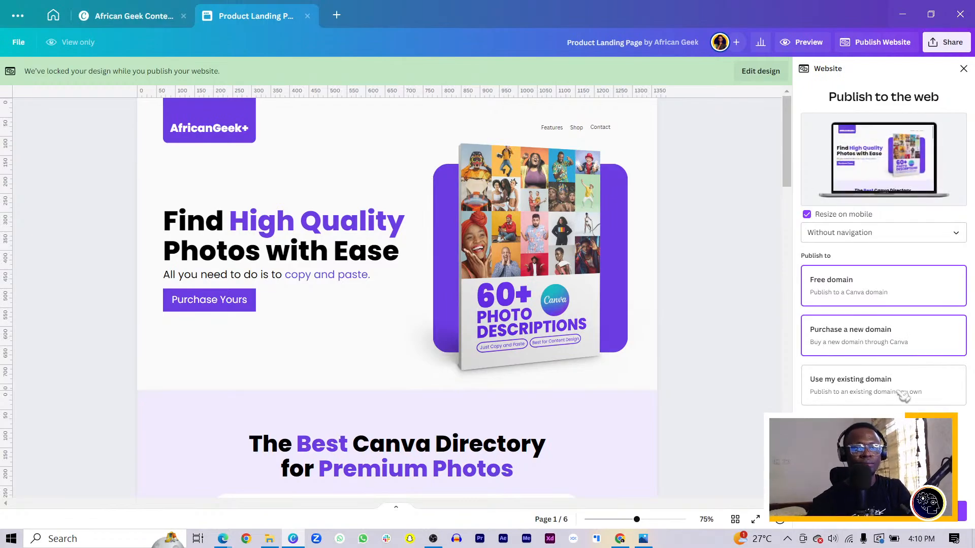
click(898, 523)
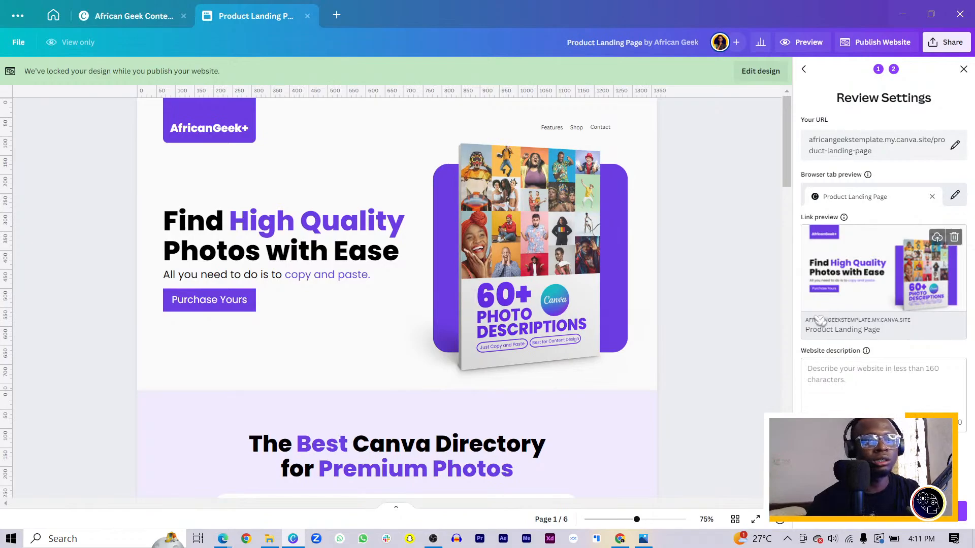
scroll(749, 335, down, 3)
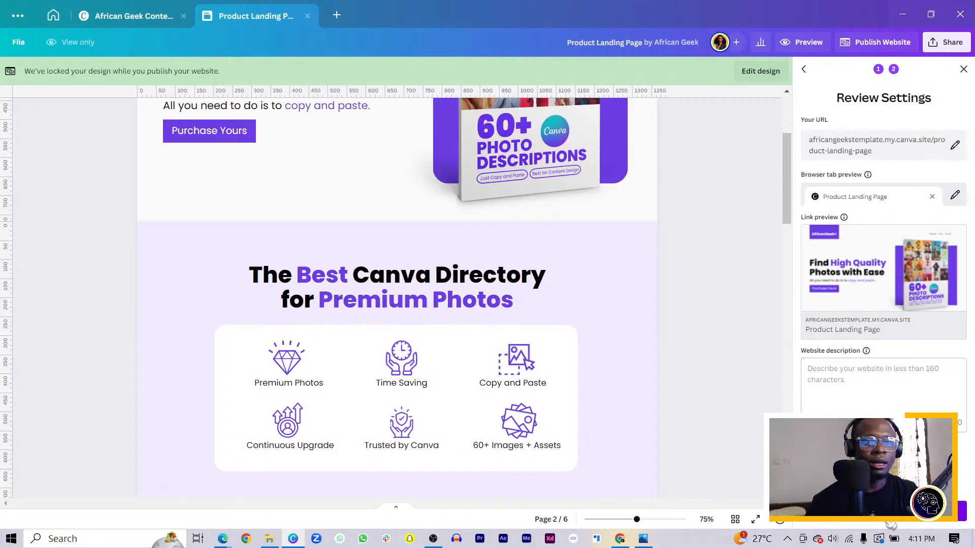